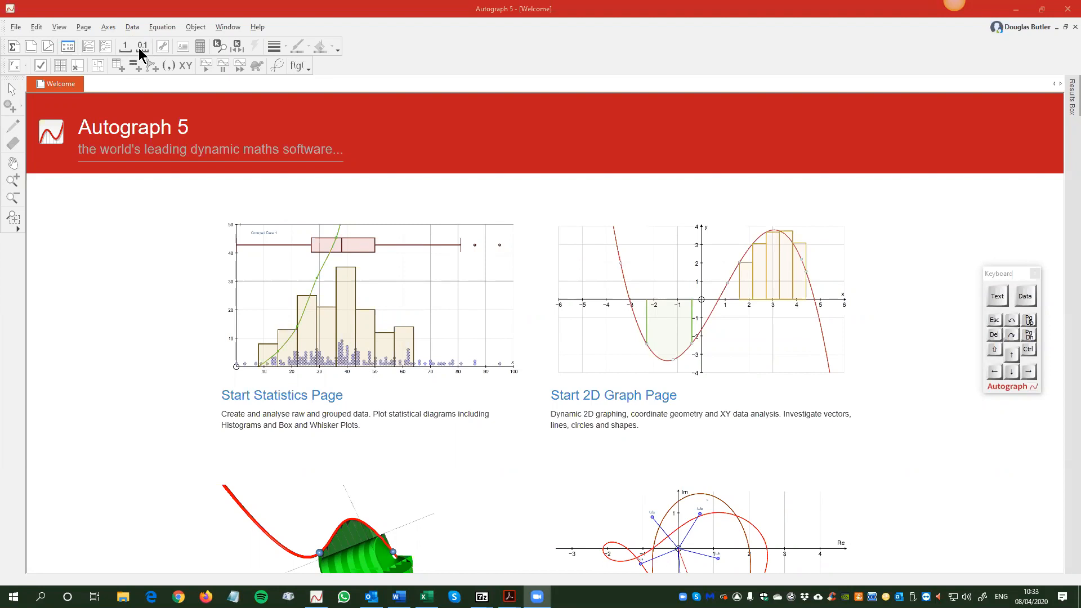
Step: Set the preferences to Standard Level, keep the level selector shown on startup, and accept them
{"action": "left_click", "coordinate": [60, 28]}
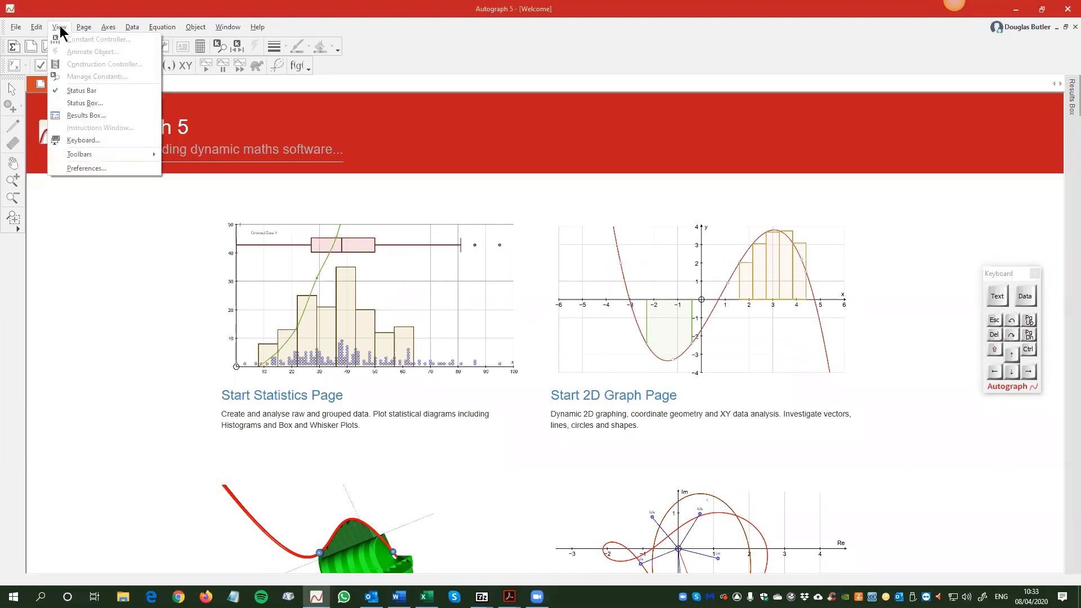
{"action": "left_click", "coordinate": [71, 168]}
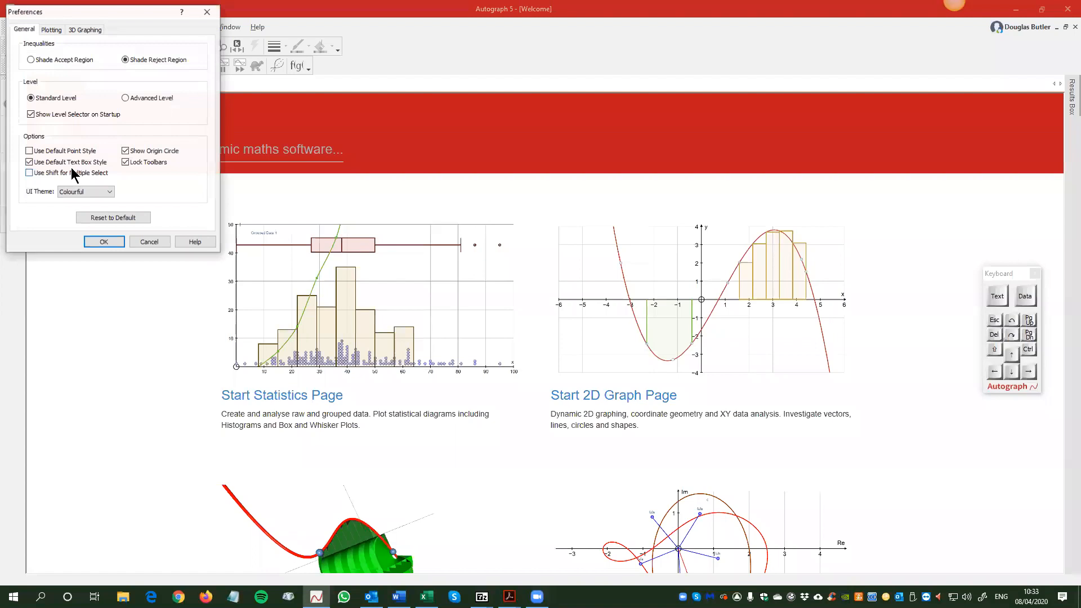
{"action": "left_click", "coordinate": [126, 98]}
{"action": "left_click", "coordinate": [45, 98]}
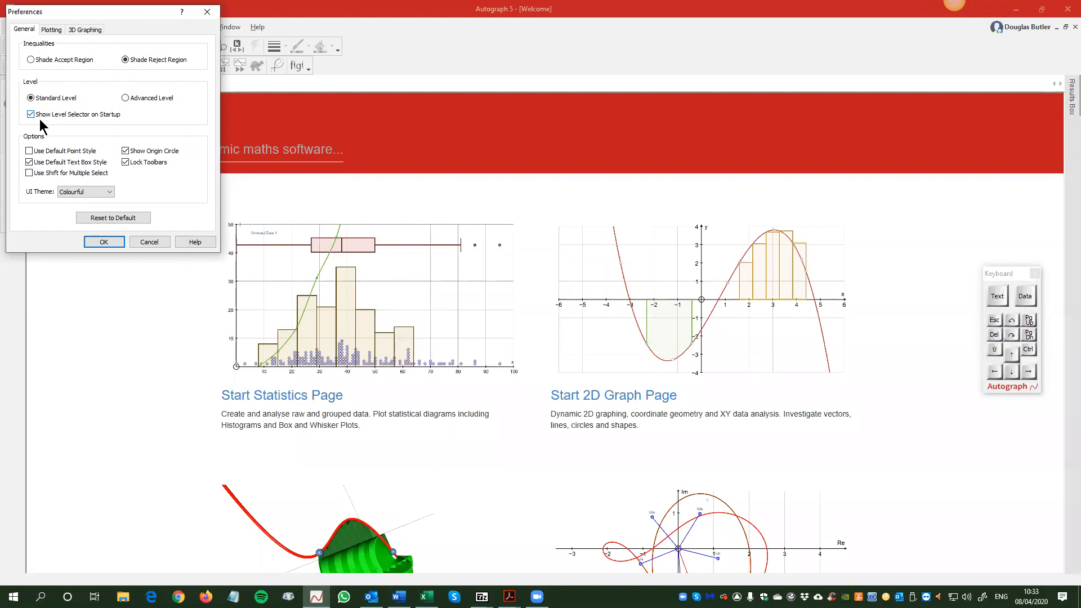
{"action": "left_click", "coordinate": [100, 242]}
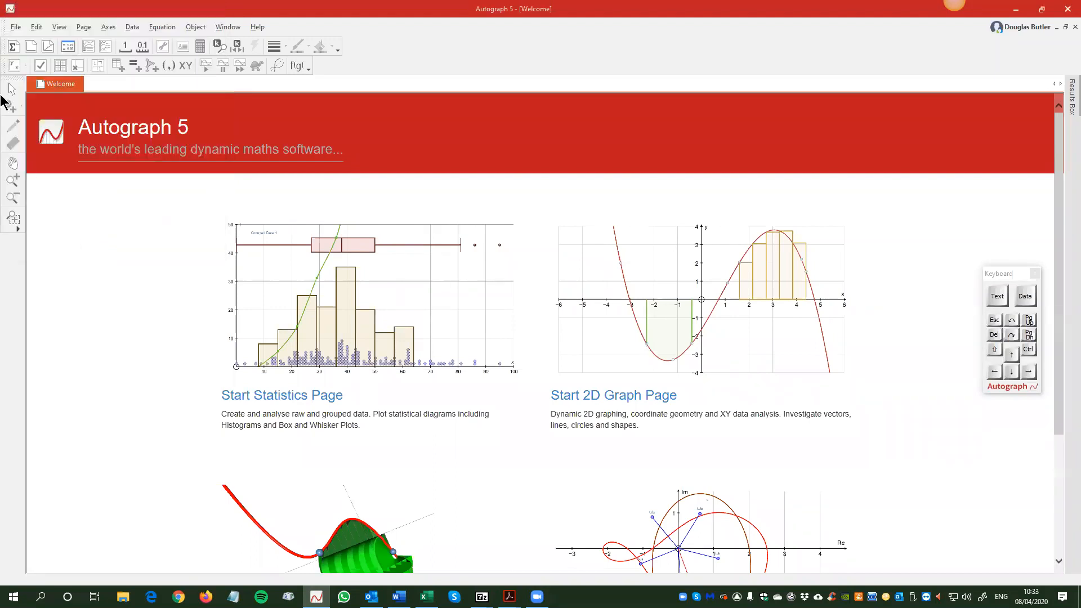
Step: Open a new 2D graph page and plot points at (−4, 1), (−4, 3), (−2, 3) and (−2, 1)
{"action": "left_click", "coordinate": [30, 48]}
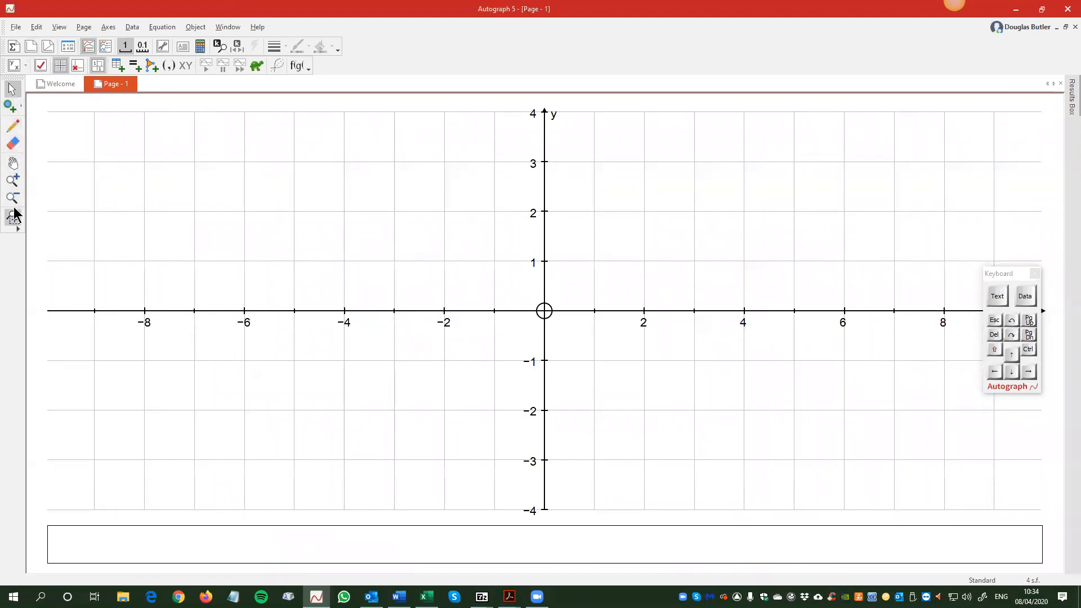
{"action": "left_click", "coordinate": [9, 107]}
{"action": "left_click", "coordinate": [346, 261]}
{"action": "left_click", "coordinate": [339, 162]}
{"action": "left_click", "coordinate": [448, 170]}
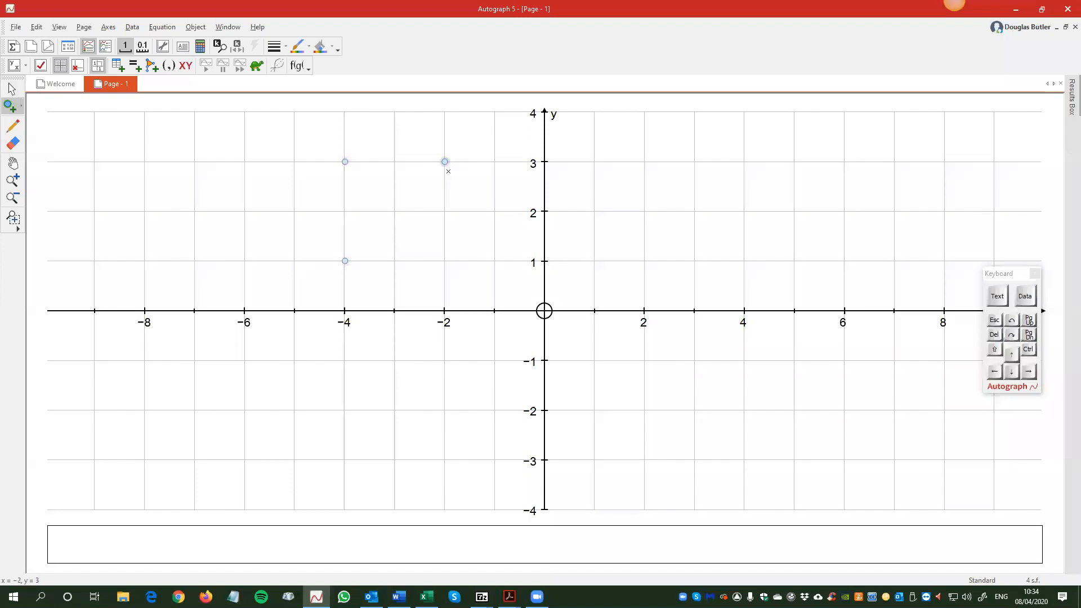
{"action": "left_click", "coordinate": [447, 259]}
Step: Plot five more points at (−9, 2), (−8, 3), (−8, 2), (−9, 1) and (−8, 1)
{"action": "left_click", "coordinate": [96, 210]}
{"action": "left_click", "coordinate": [145, 164]}
{"action": "left_click", "coordinate": [146, 212]}
{"action": "left_click", "coordinate": [95, 260]}
{"action": "left_click", "coordinate": [145, 260]}
Step: Set snapping to 0.1 units and plot a small cluster of closely spaced points between x = −9 and x = −8
{"action": "left_click", "coordinate": [142, 46]}
{"action": "left_click", "coordinate": [110, 181]}
{"action": "left_click", "coordinate": [120, 181]}
{"action": "left_click", "coordinate": [104, 196]}
{"action": "left_click", "coordinate": [125, 201]}
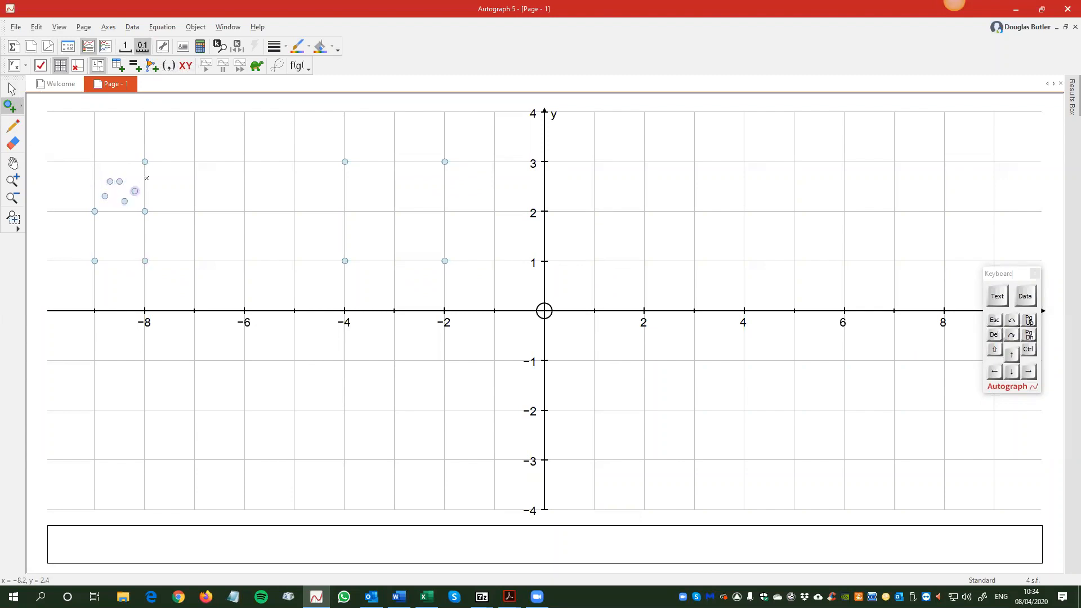
Step: Review the x- and y-snap options in the snap settings and leave them without applying changes
{"action": "left_click", "coordinate": [108, 27]}
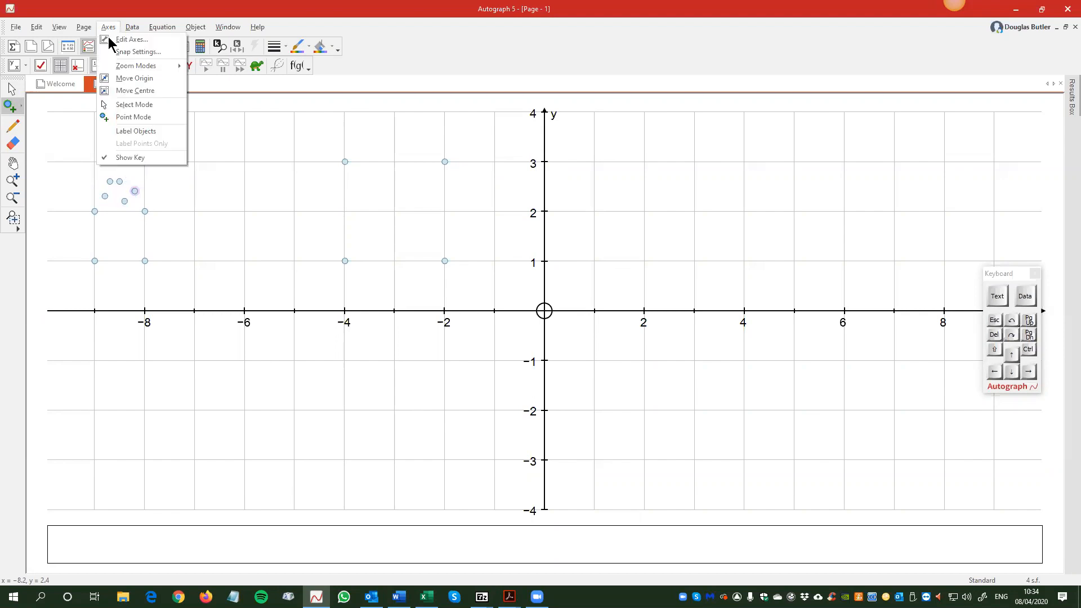
{"action": "left_click", "coordinate": [135, 53]}
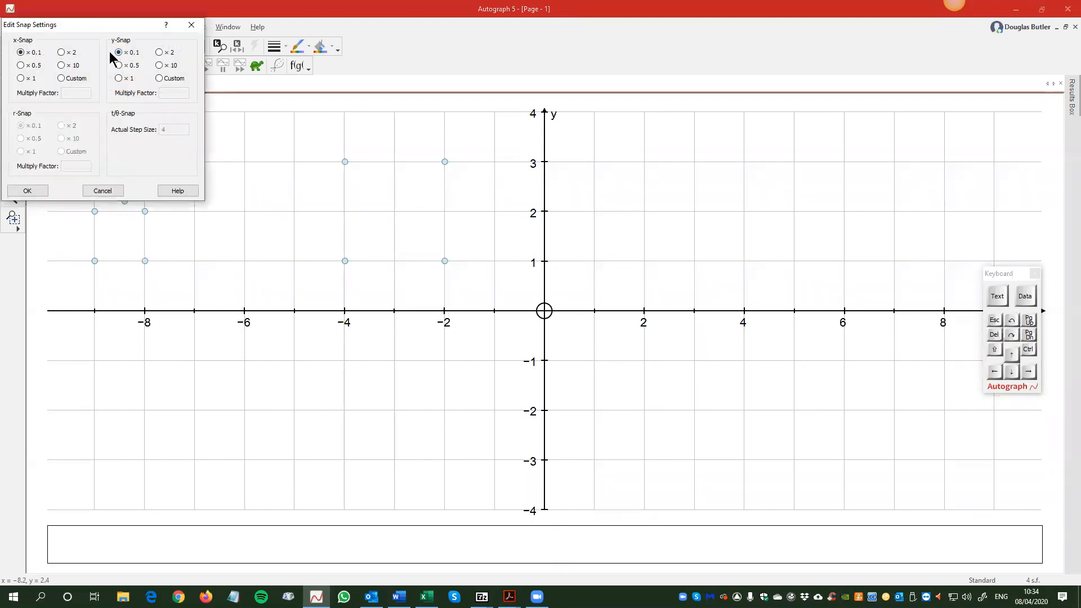
{"action": "left_click", "coordinate": [104, 189]}
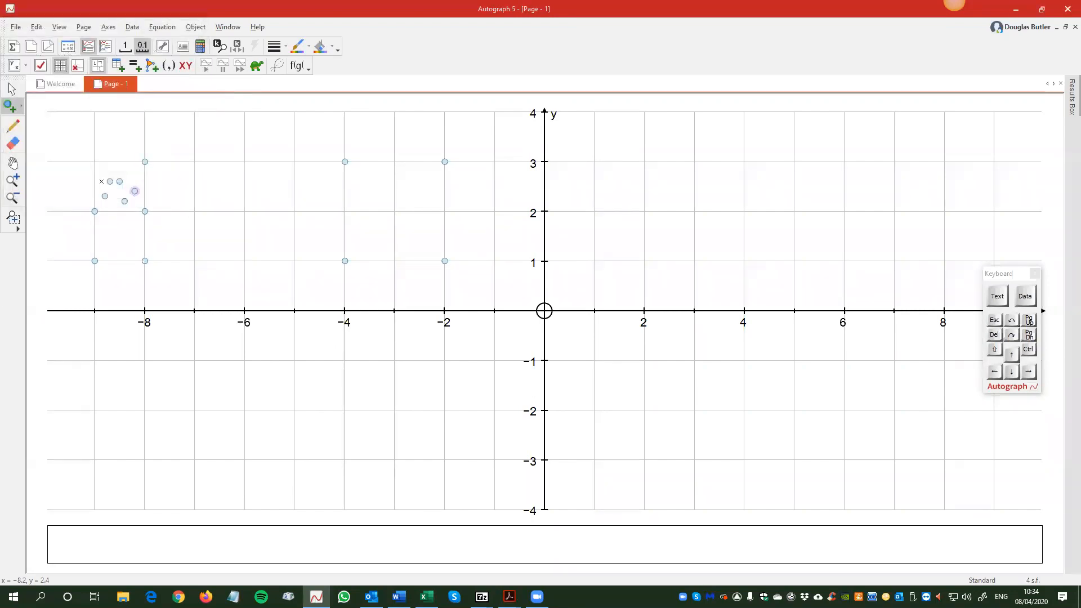
Step: Turn the on-screen keyboard off and on again and move it onto the graph near x = 7
{"action": "left_click", "coordinate": [11, 90]}
{"action": "left_click_drag", "start_coordinate": [58, 143], "coordinate": [176, 291]}
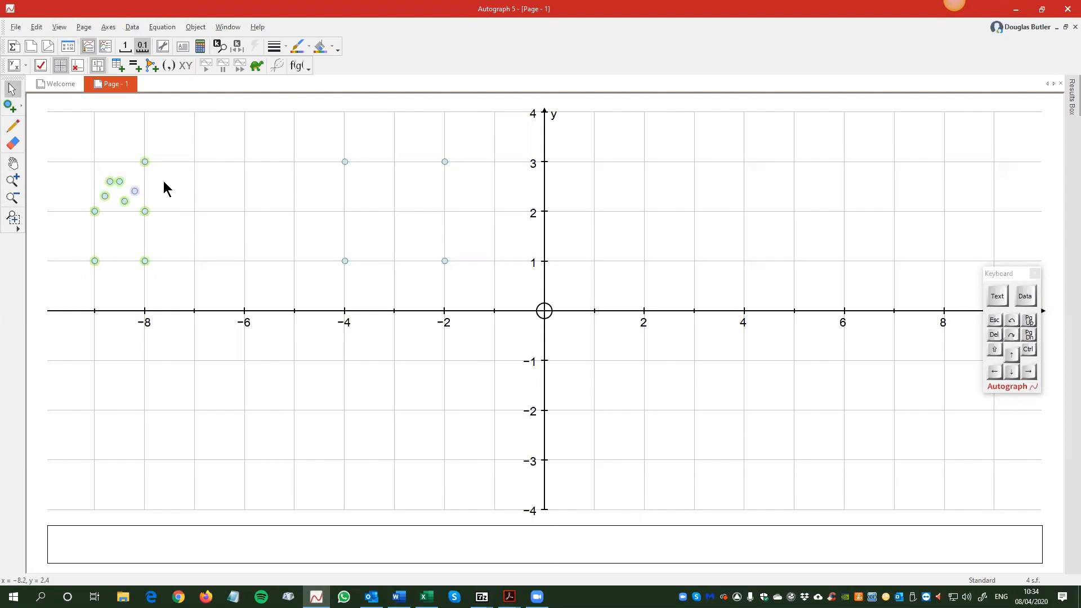
{"action": "left_click", "coordinate": [60, 27]}
{"action": "left_click", "coordinate": [78, 140]}
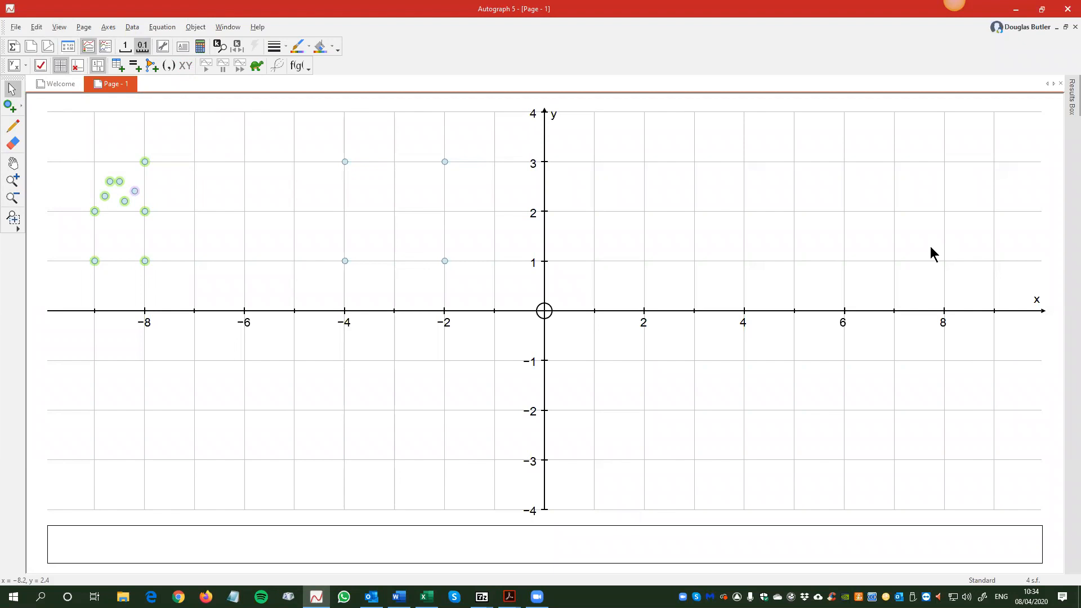
{"action": "left_click", "coordinate": [60, 27]}
{"action": "left_click", "coordinate": [84, 141]}
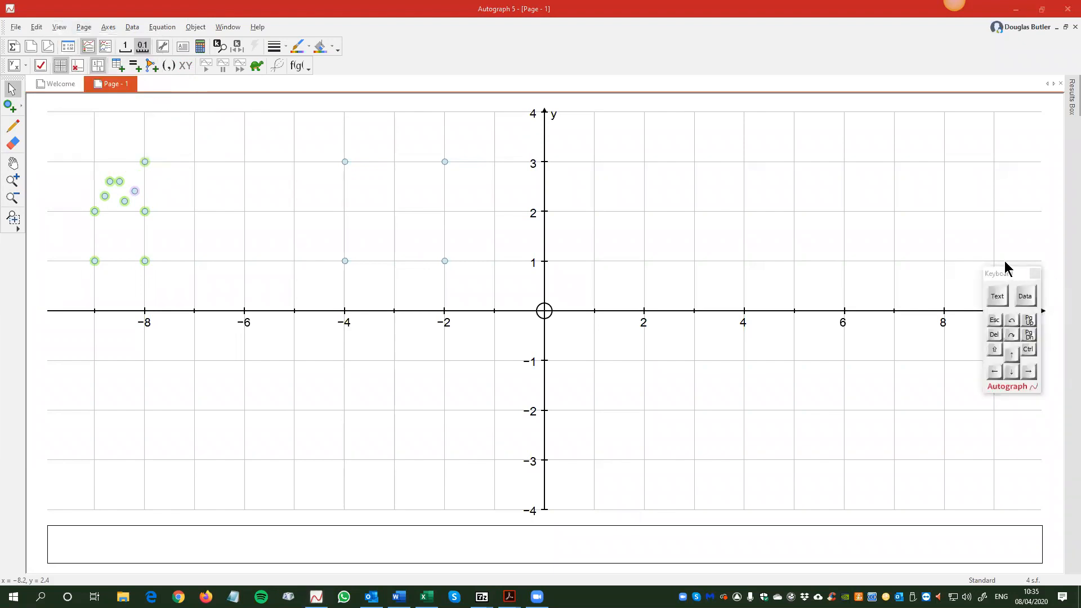
{"action": "left_click_drag", "start_coordinate": [1005, 263], "coordinate": [872, 153]}
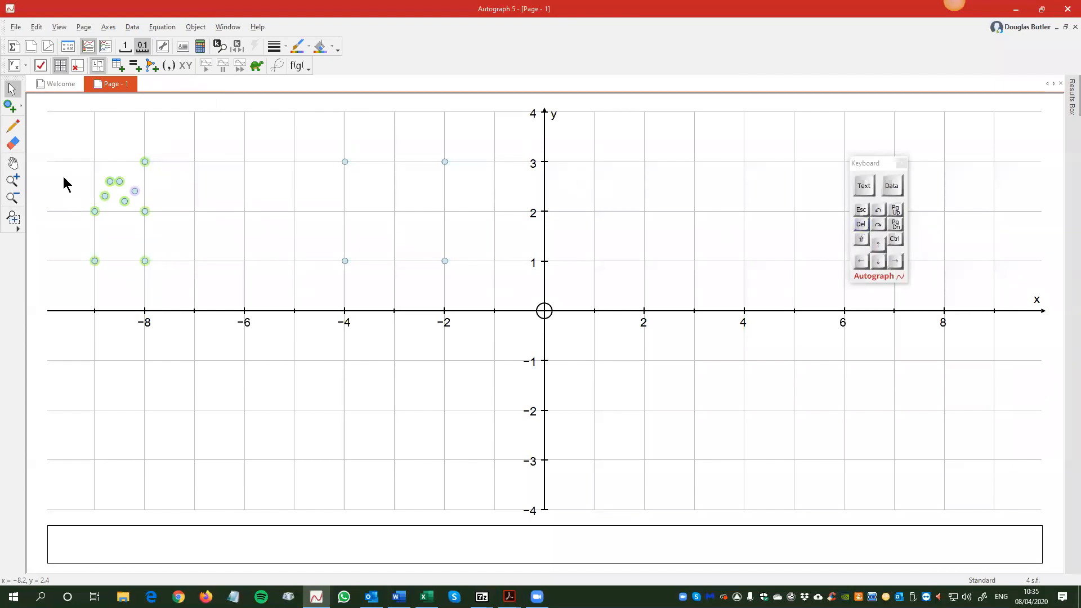
Step: Delete all the points between x = −9 and x = −8 and move the on-screen keyboard just beyond x = 8
{"action": "left_click_drag", "start_coordinate": [79, 136], "coordinate": [170, 292]}
{"action": "left_click", "coordinate": [860, 225]}
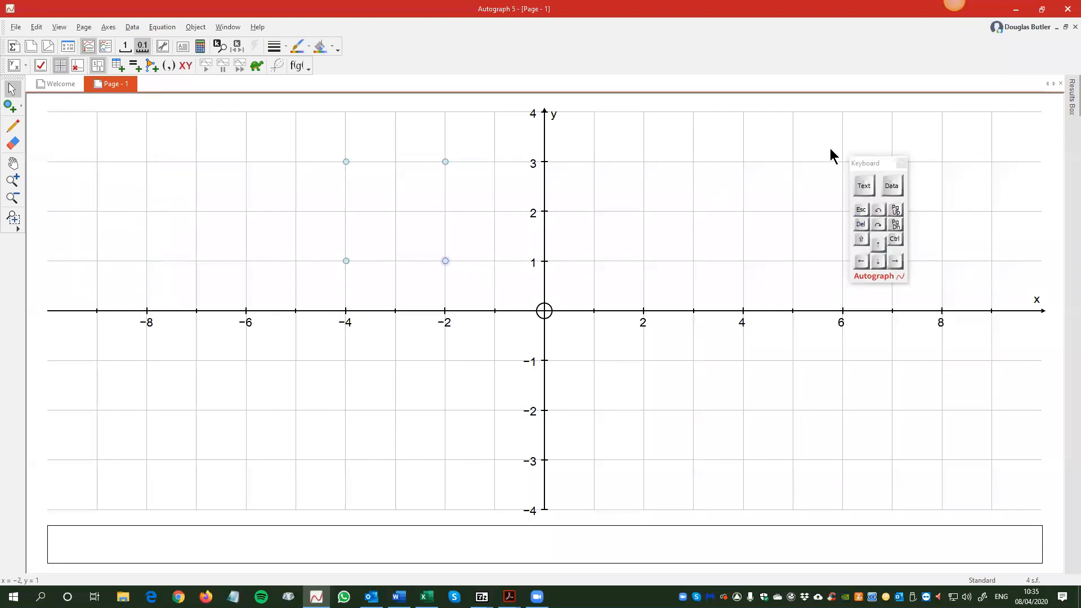
{"action": "left_click_drag", "start_coordinate": [876, 164], "coordinate": [939, 165]}
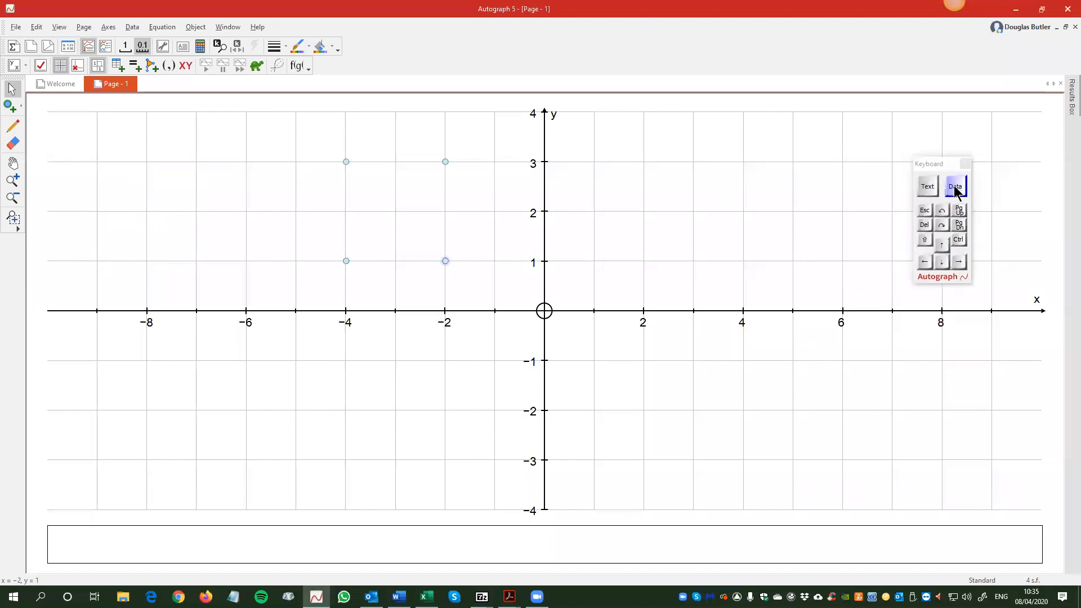
{"action": "left_click_drag", "start_coordinate": [941, 164], "coordinate": [1016, 169]}
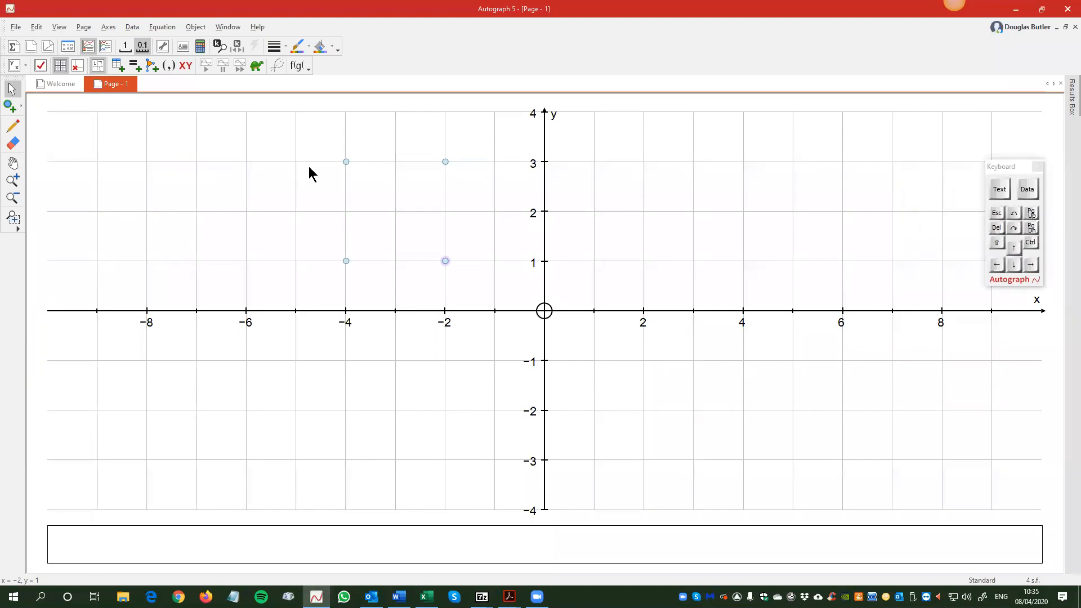
Step: Select the four remaining points and group them into a square shape
{"action": "left_click_drag", "start_coordinate": [322, 136], "coordinate": [459, 286]}
{"action": "right_click", "coordinate": [507, 145]}
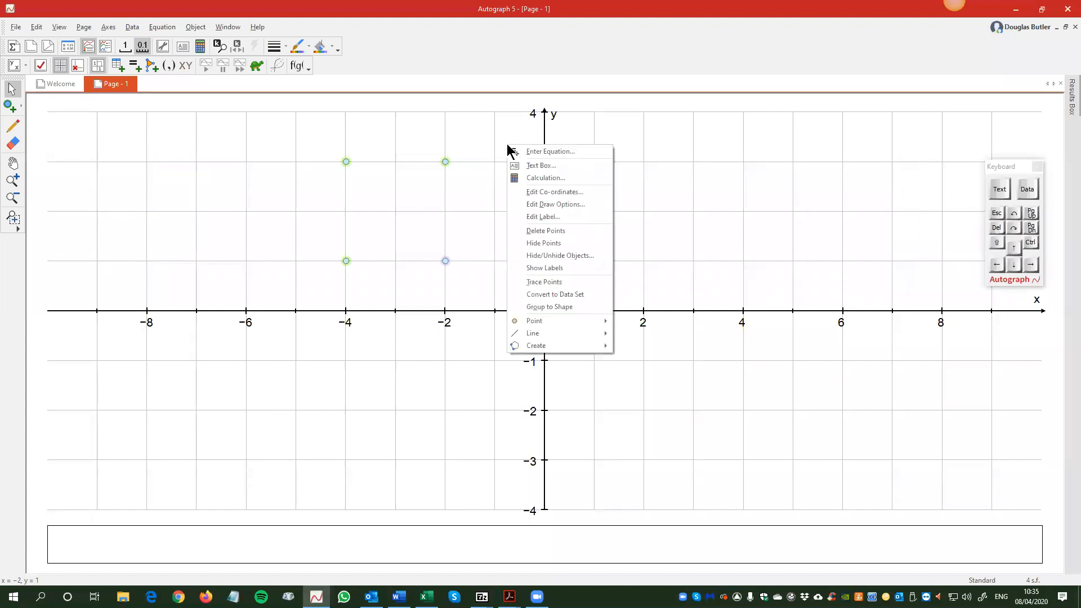
{"action": "left_click", "coordinate": [473, 177]}
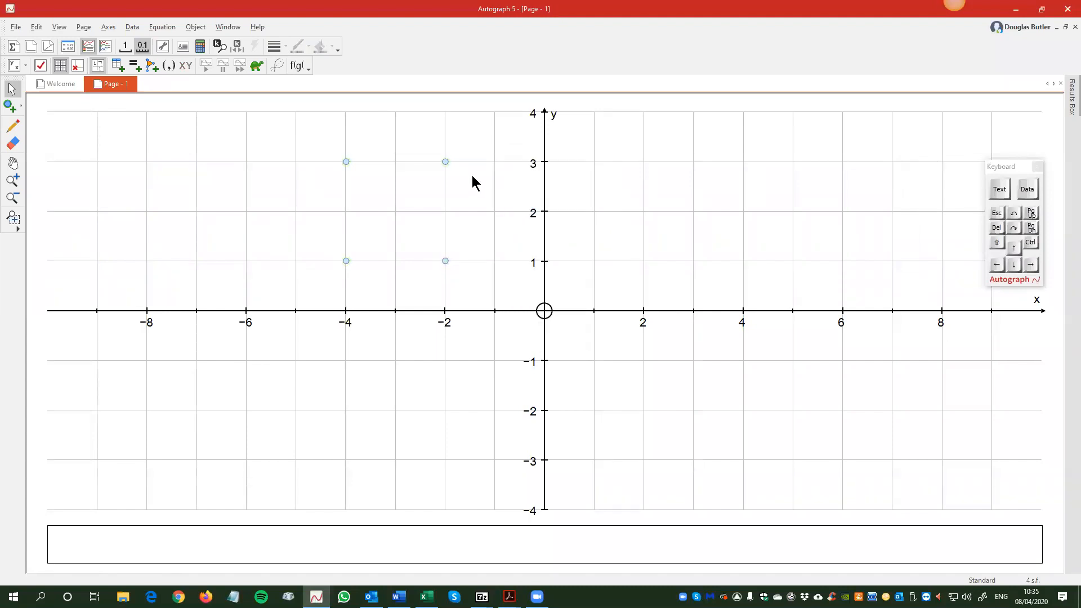
{"action": "right_click", "coordinate": [505, 144]}
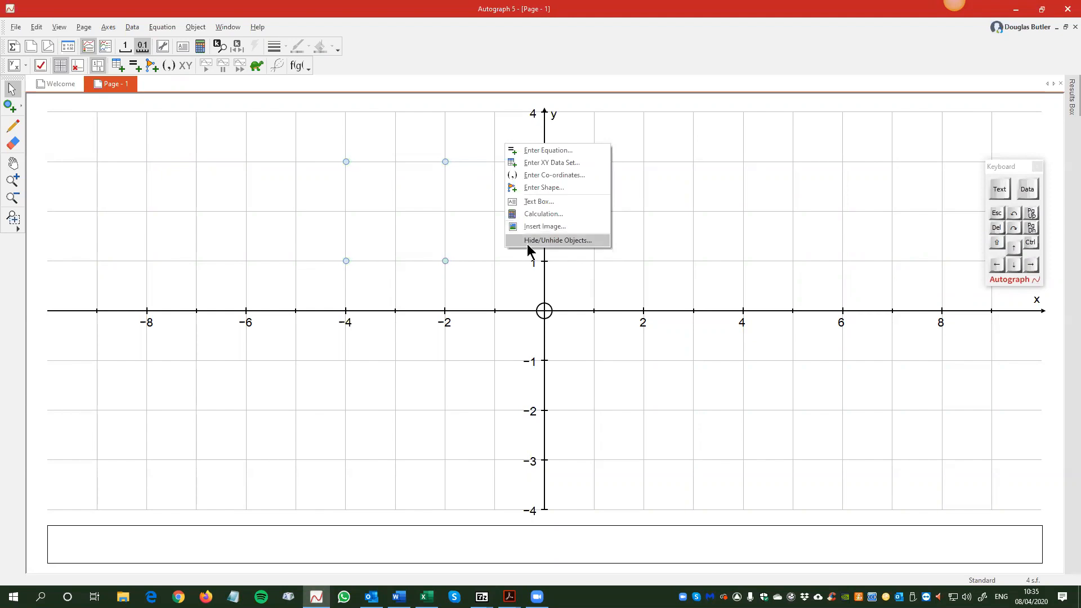
{"action": "left_click_drag", "start_coordinate": [325, 142], "coordinate": [473, 298]}
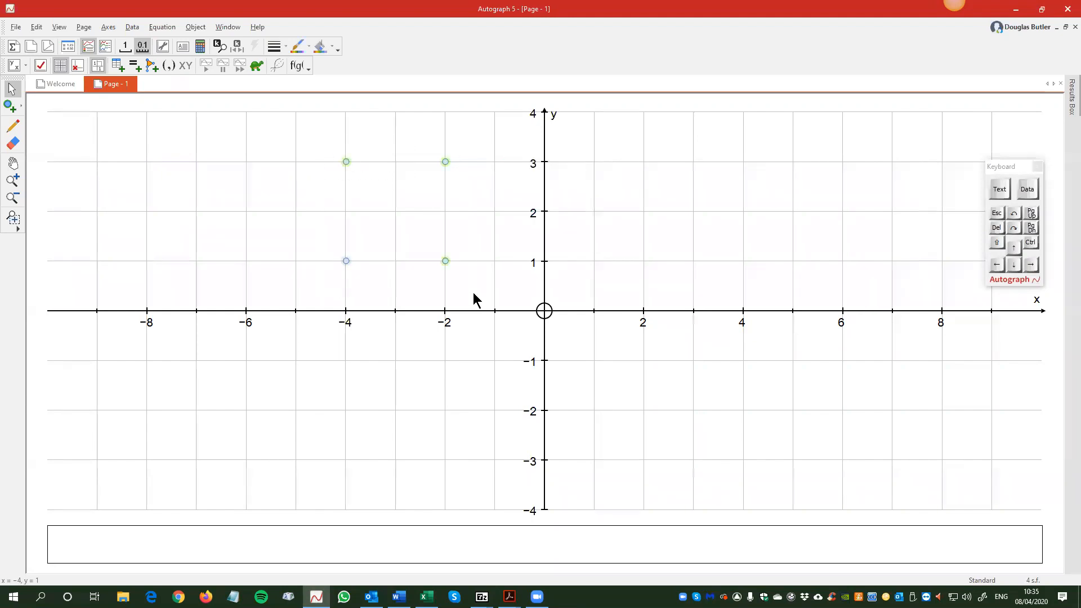
{"action": "right_click", "coordinate": [502, 173]}
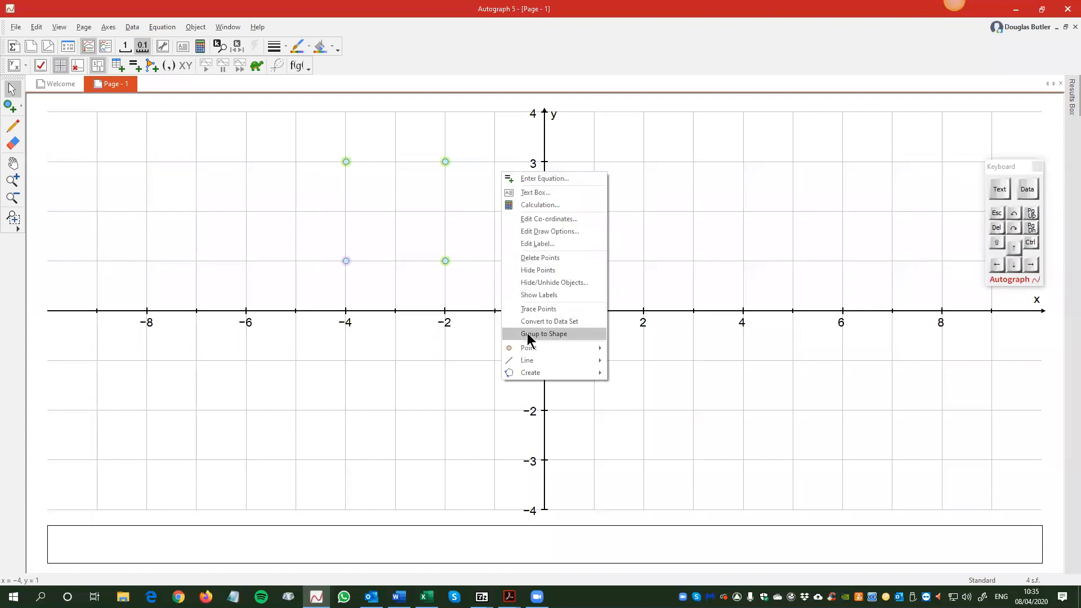
{"action": "left_click", "coordinate": [563, 338]}
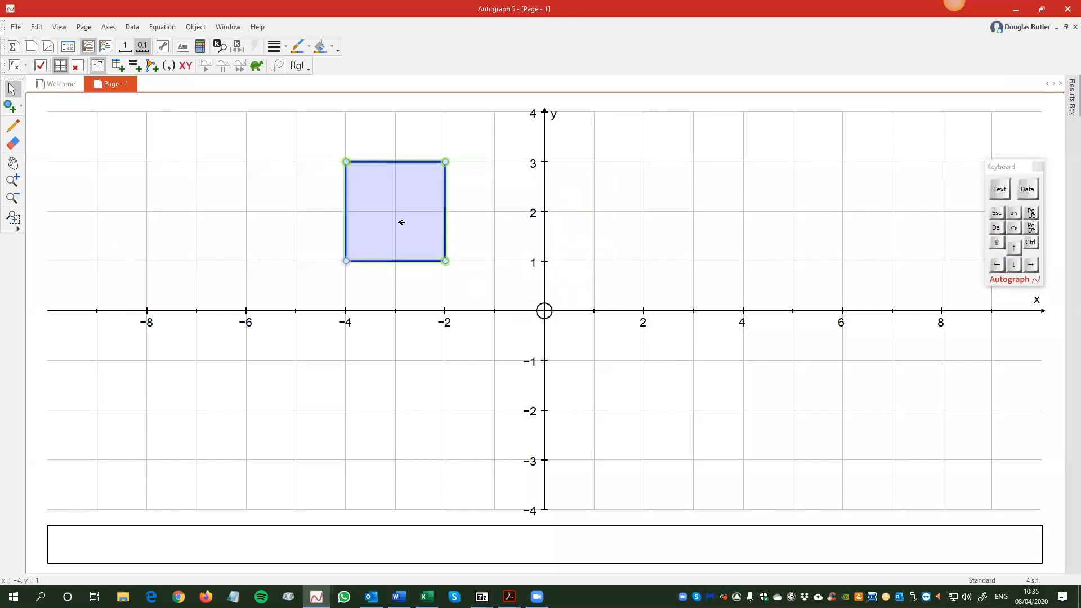
Step: Set snapping to 1 unit, try moving the whole square, and return it to its place between x = −4 and x = −2
{"action": "mouse_move", "coordinate": [398, 202]}
{"action": "left_mouse_down"}
{"action": "mouse_move", "coordinate": [271, 355]}
{"action": "mouse_move", "coordinate": [449, 258]}
{"action": "mouse_move", "coordinate": [395, 219]}
{"action": "left_mouse_up"}
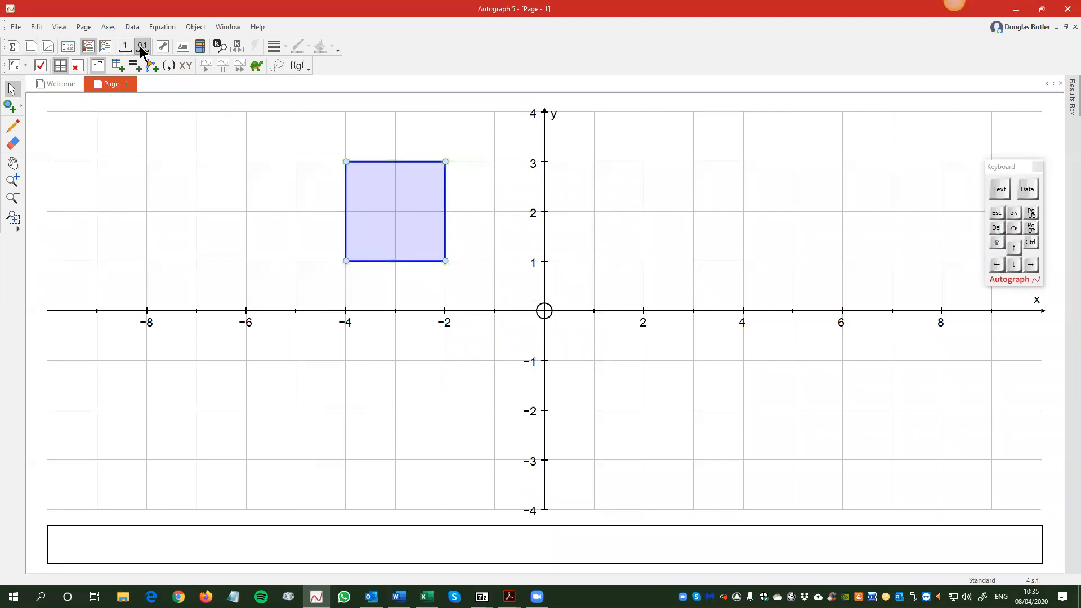
{"action": "left_click", "coordinate": [125, 48]}
{"action": "left_click_drag", "start_coordinate": [386, 200], "coordinate": [301, 299]}
{"action": "left_click_drag", "start_coordinate": [377, 311], "coordinate": [396, 211]}
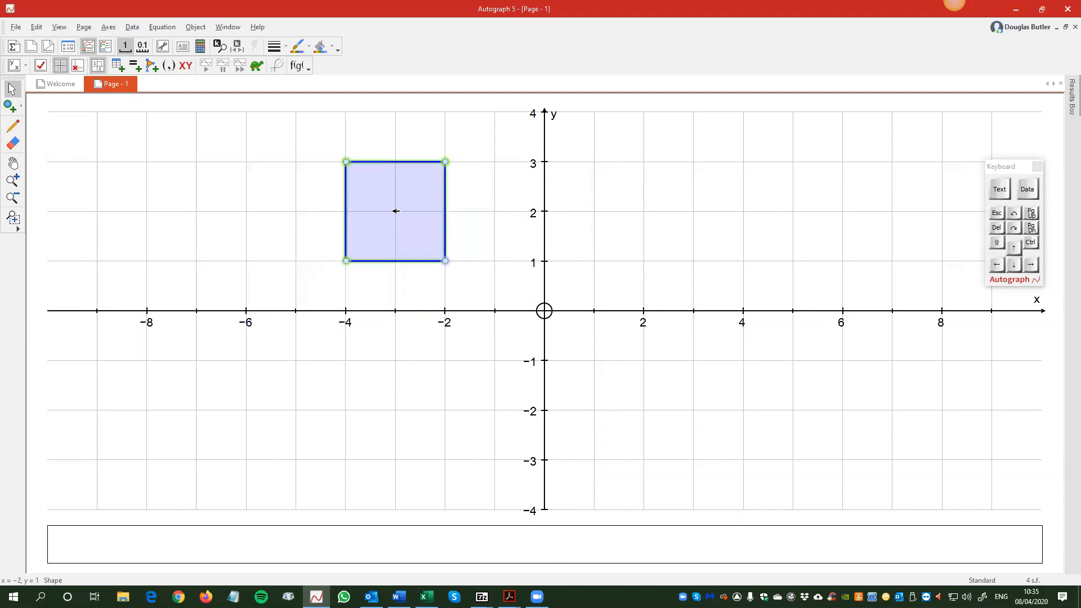
Step: Try moving the square's vertex at (−2, 1) on its own and return it to its position
{"action": "mouse_move", "coordinate": [445, 261]}
{"action": "left_mouse_down"}
{"action": "mouse_move", "coordinate": [487, 264]}
{"action": "mouse_move", "coordinate": [513, 222]}
{"action": "mouse_move", "coordinate": [466, 217]}
{"action": "mouse_move", "coordinate": [440, 251]}
{"action": "left_mouse_up"}
{"action": "mouse_move", "coordinate": [446, 260]}
{"action": "left_mouse_down"}
{"action": "mouse_move", "coordinate": [379, 241]}
{"action": "mouse_move", "coordinate": [260, 246]}
{"action": "mouse_move", "coordinate": [432, 253]}
{"action": "left_mouse_up"}
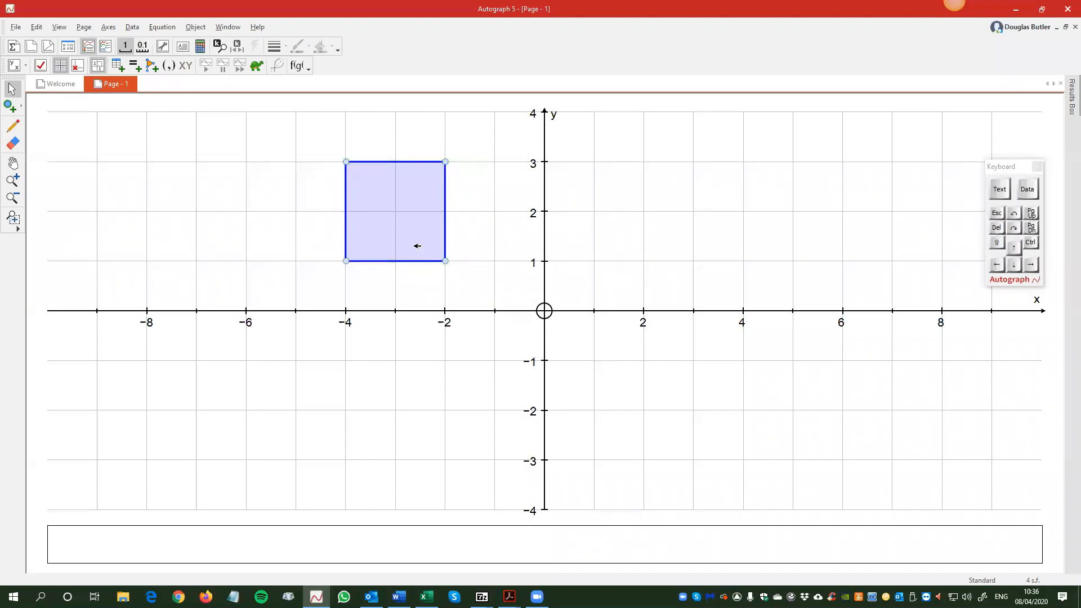
{"action": "left_click", "coordinate": [408, 213]}
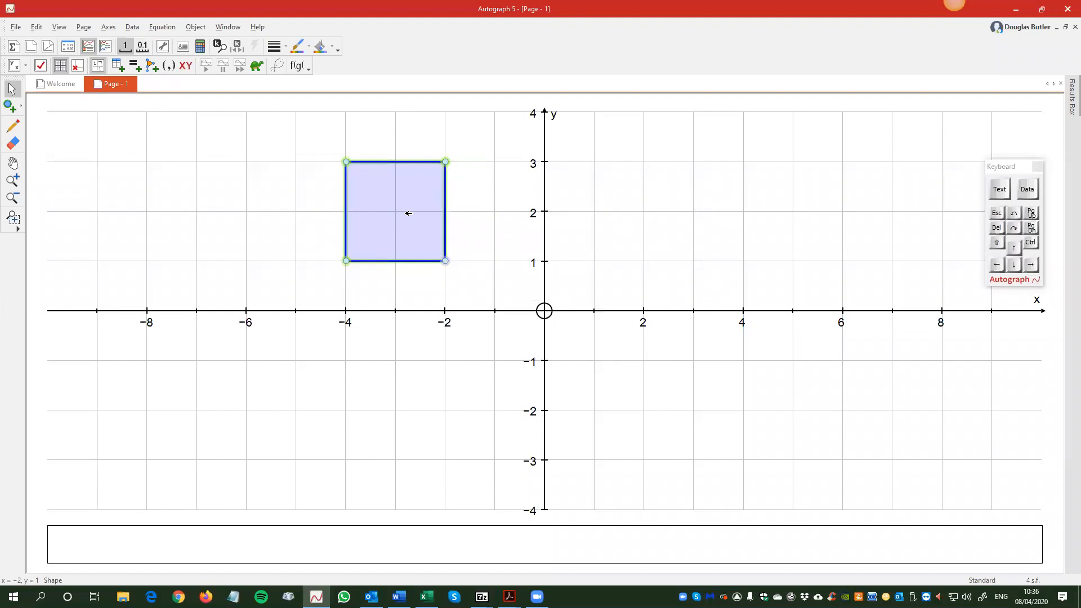
{"action": "left_click", "coordinate": [429, 285]}
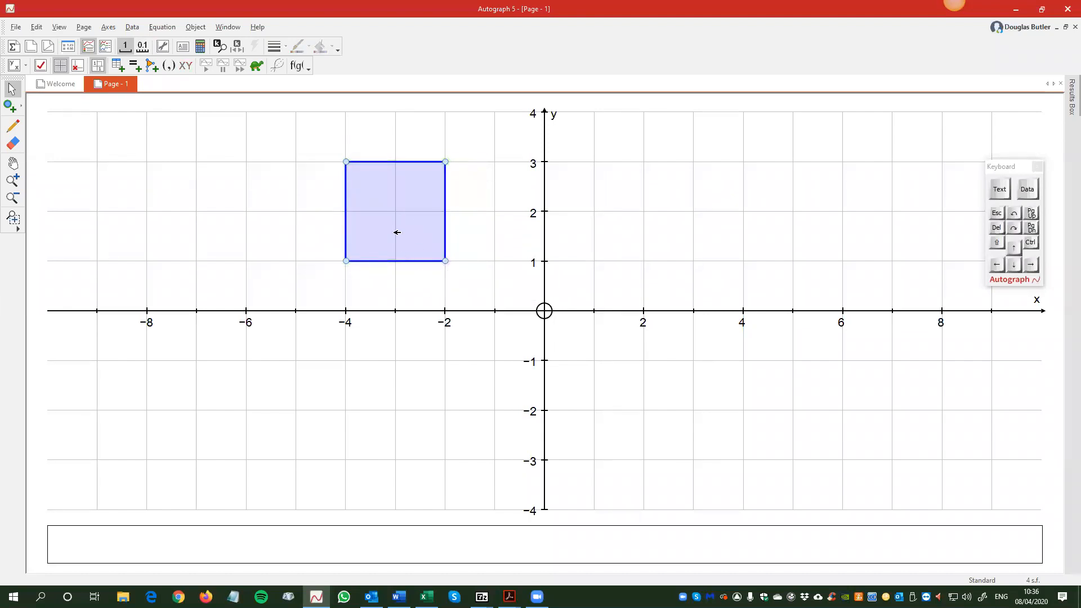
Step: Examine the operations and transformations available for the selected square, leaving it unmodified
{"action": "left_click", "coordinate": [394, 209]}
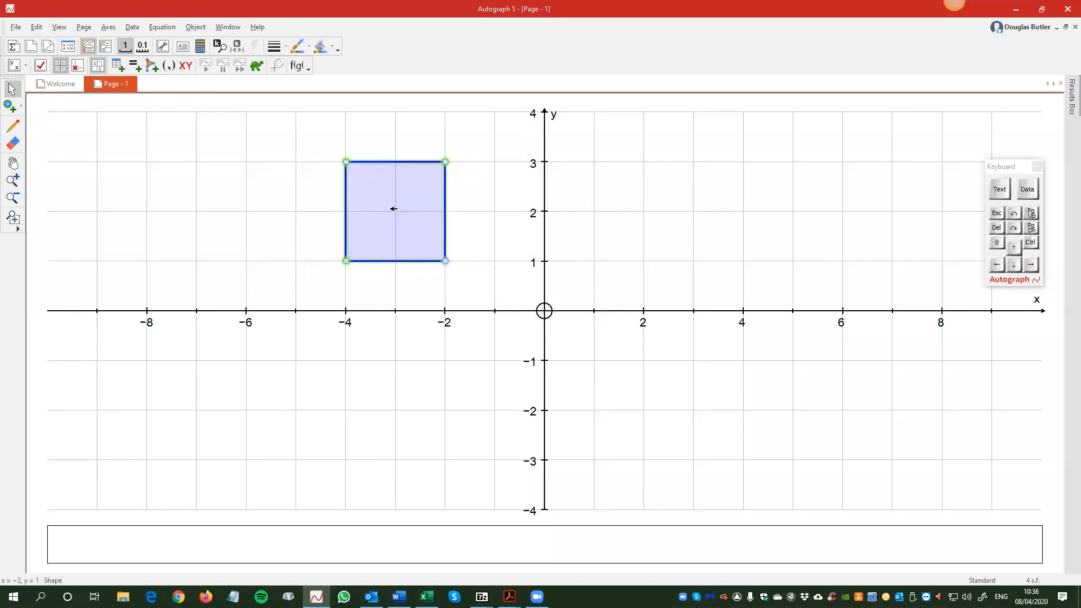
{"action": "right_click", "coordinate": [471, 178]}
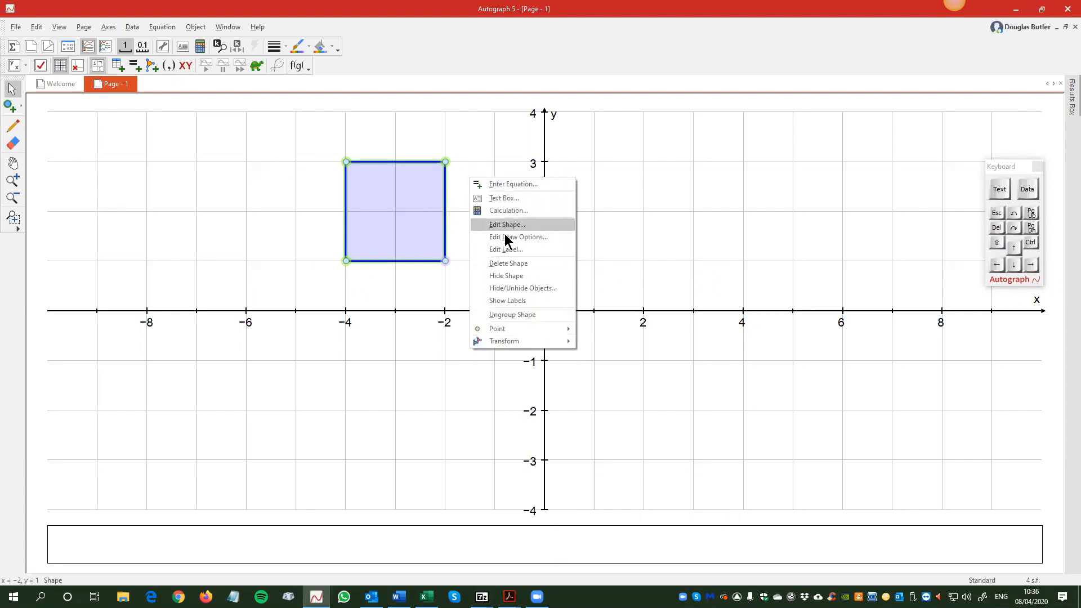
{"action": "mouse_move", "coordinate": [496, 341]}
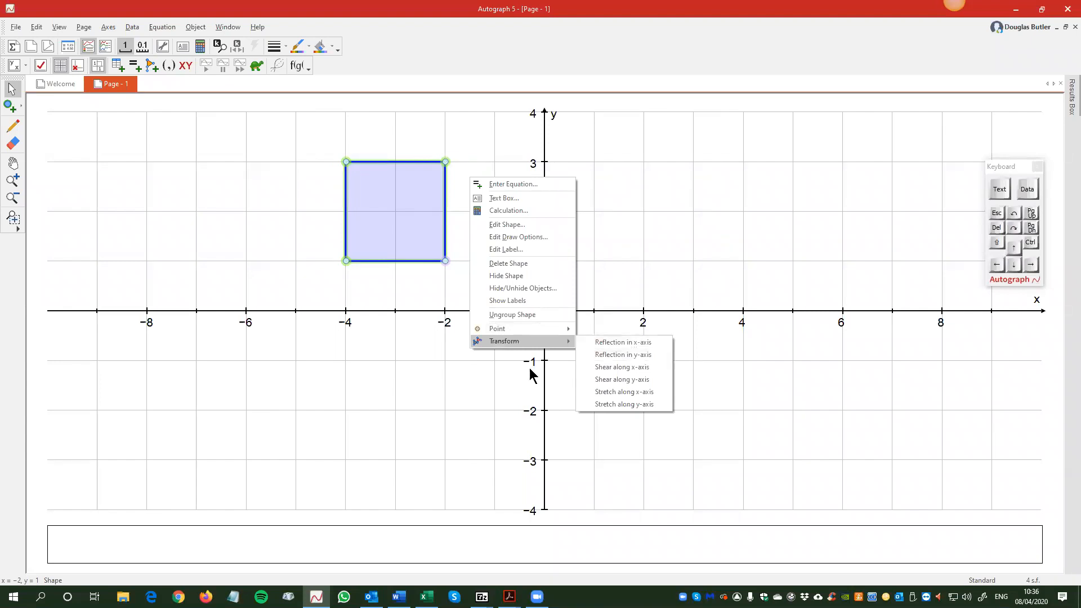
{"action": "left_click", "coordinate": [460, 373]}
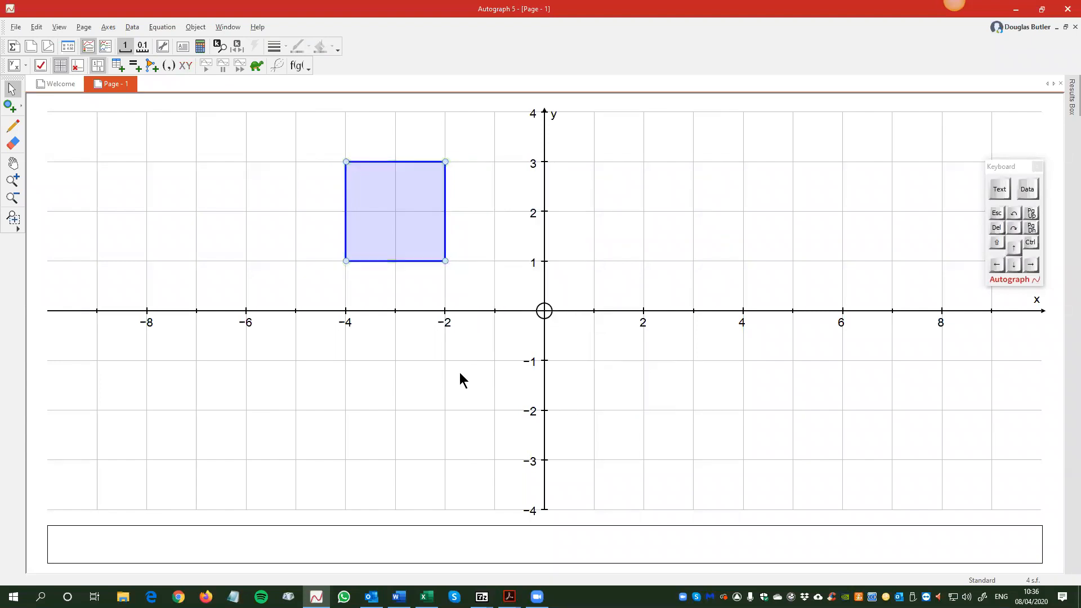
Step: Reflect the blue square in the x-axis, then try moving the original and deselect it
{"action": "left_click", "coordinate": [13, 125]}
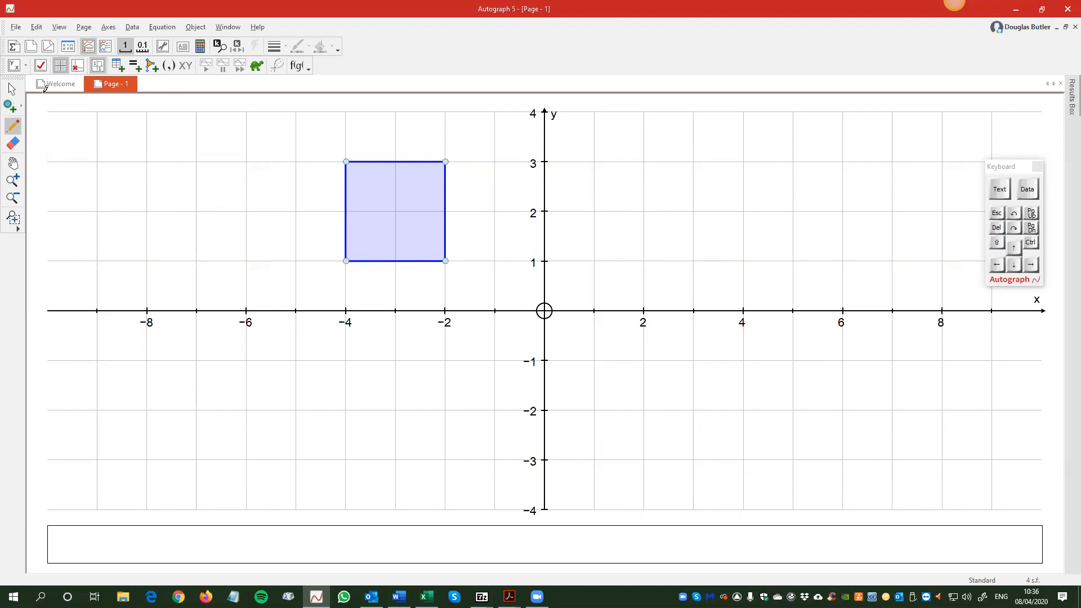
{"action": "left_click", "coordinate": [11, 89]}
{"action": "left_click_drag", "start_coordinate": [331, 140], "coordinate": [470, 308]}
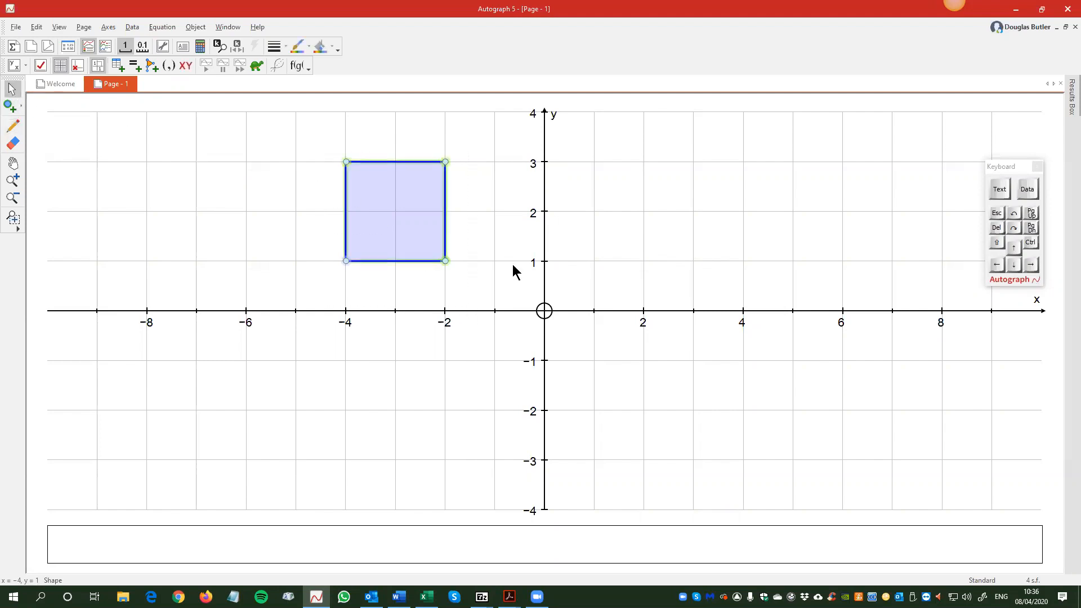
{"action": "right_click", "coordinate": [518, 181]}
{"action": "mouse_move", "coordinate": [617, 341]}
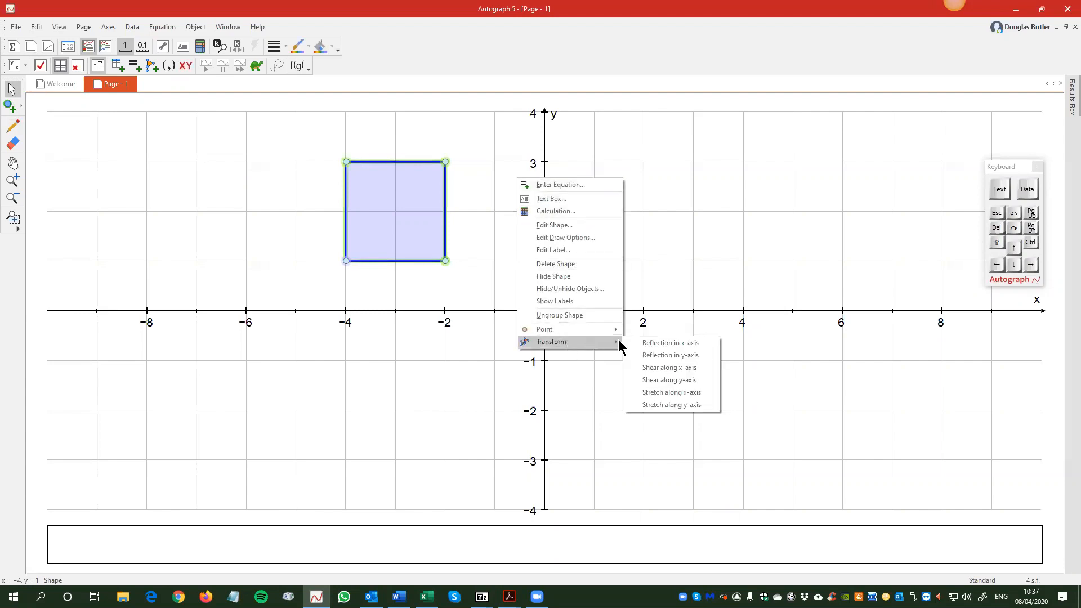
{"action": "left_click", "coordinate": [675, 343]}
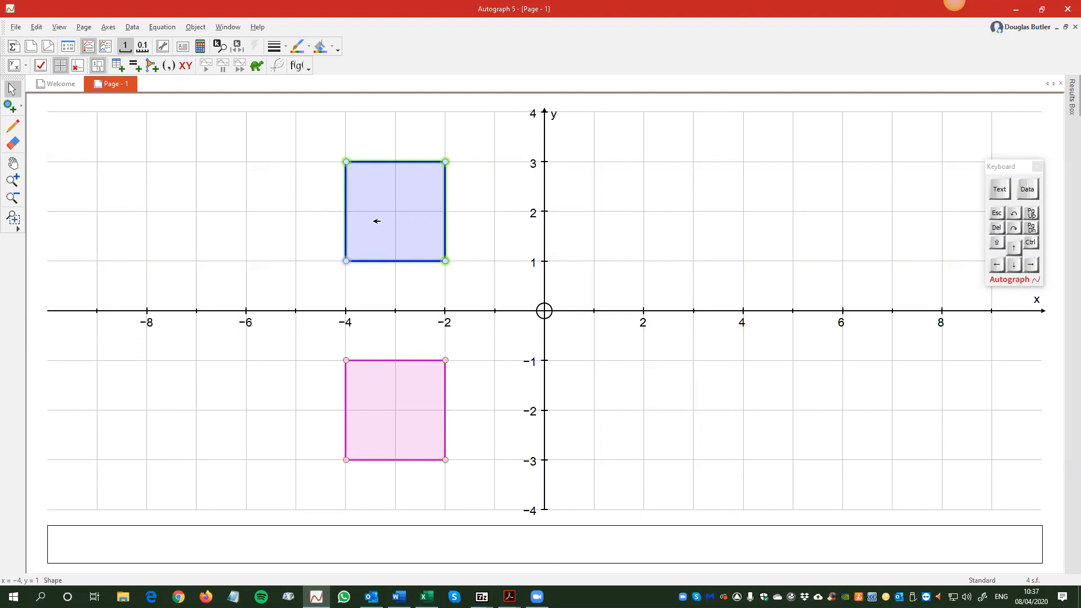
{"action": "left_click_drag", "start_coordinate": [410, 193], "coordinate": [410, 232]}
{"action": "left_click", "coordinate": [464, 272]}
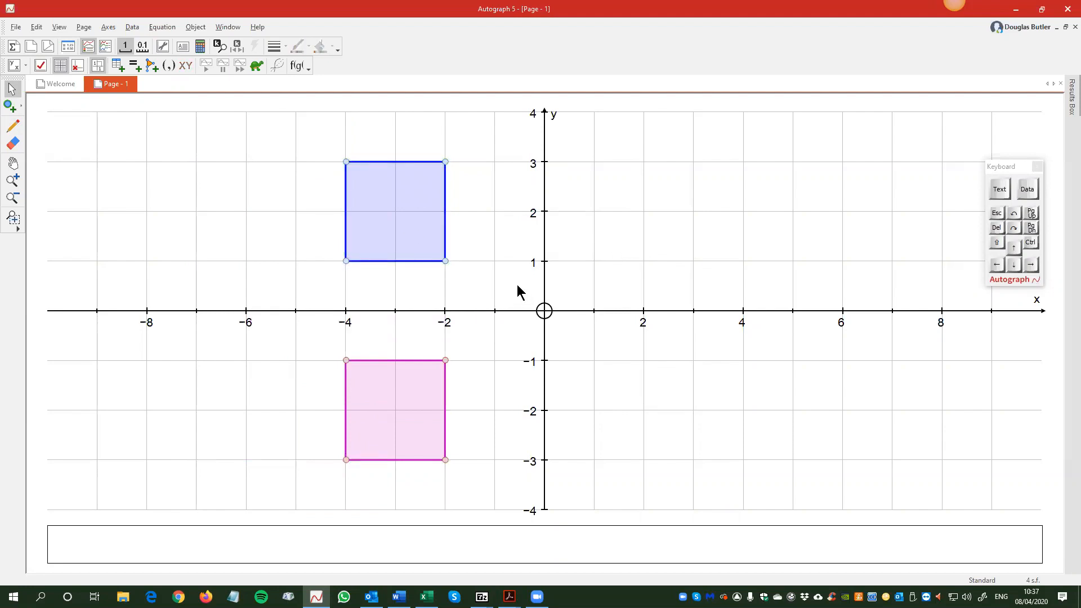
Step: Plot a point at (1, 2) and draw a horizontal line and a vertical line through it
{"action": "left_click", "coordinate": [11, 104]}
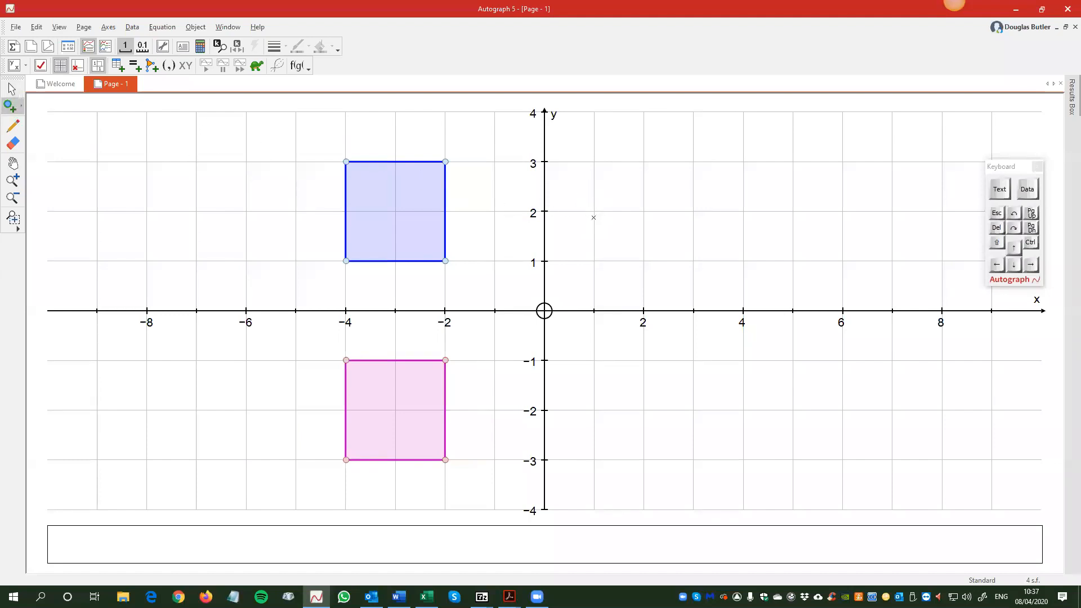
{"action": "left_click", "coordinate": [594, 212]}
{"action": "right_click", "coordinate": [625, 172]}
{"action": "mouse_move", "coordinate": [682, 361]}
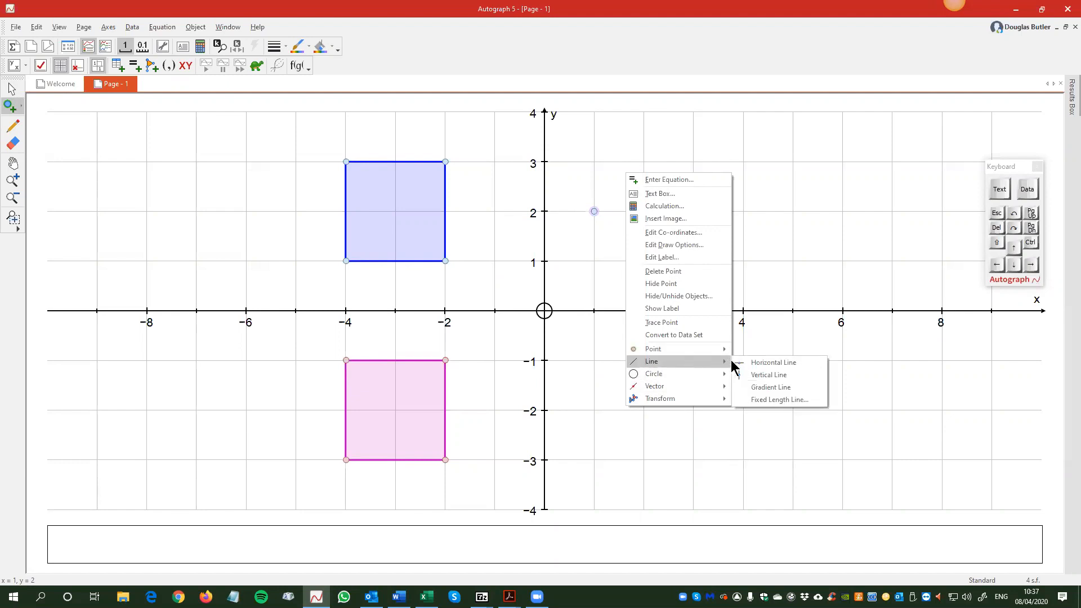
{"action": "left_click", "coordinate": [762, 362]}
{"action": "right_click", "coordinate": [636, 258]}
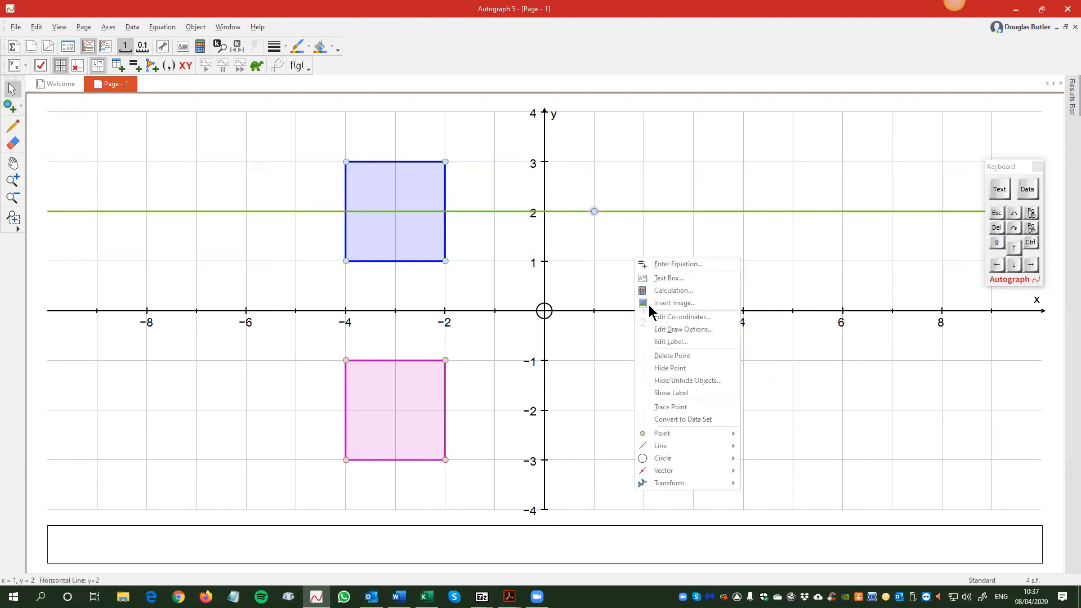
{"action": "mouse_move", "coordinate": [684, 445]}
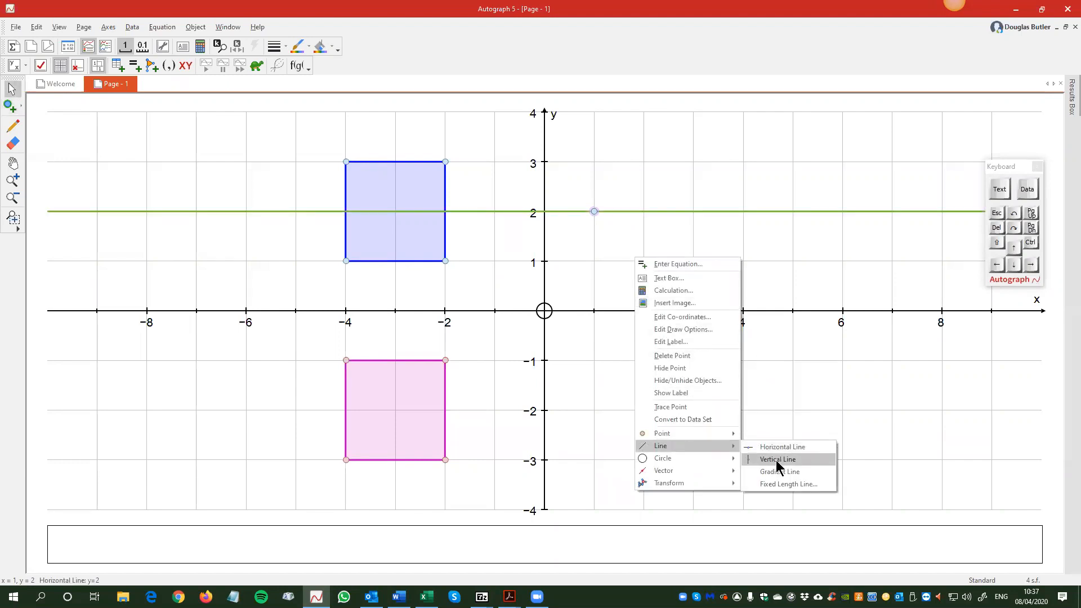
{"action": "left_click", "coordinate": [777, 459]}
Step: Draw a line of gradient 1 through the point (1, 2)
{"action": "right_click", "coordinate": [613, 255]}
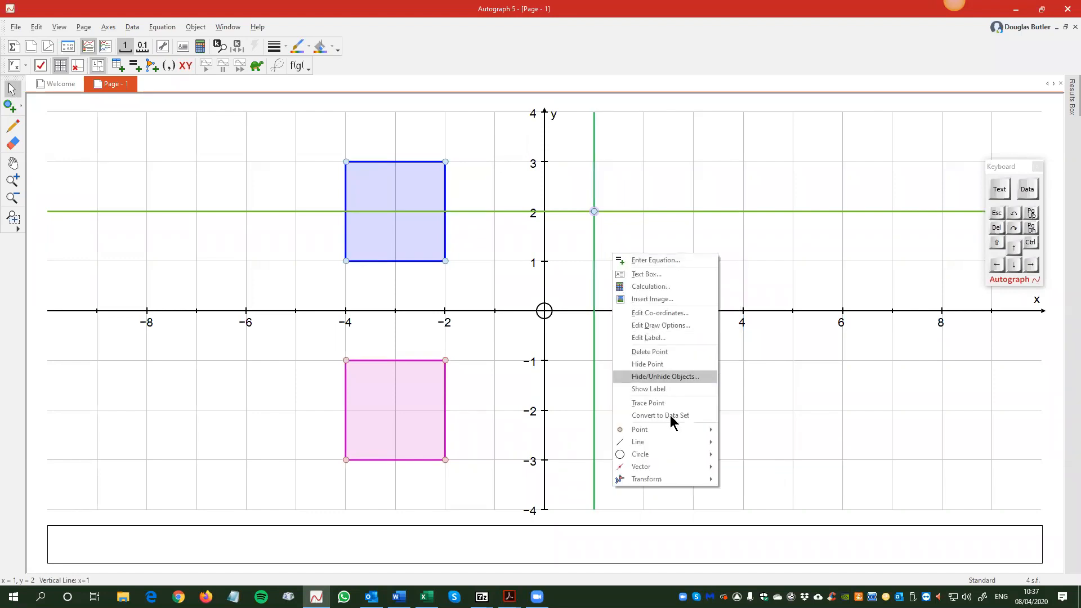
{"action": "mouse_move", "coordinate": [699, 442]}
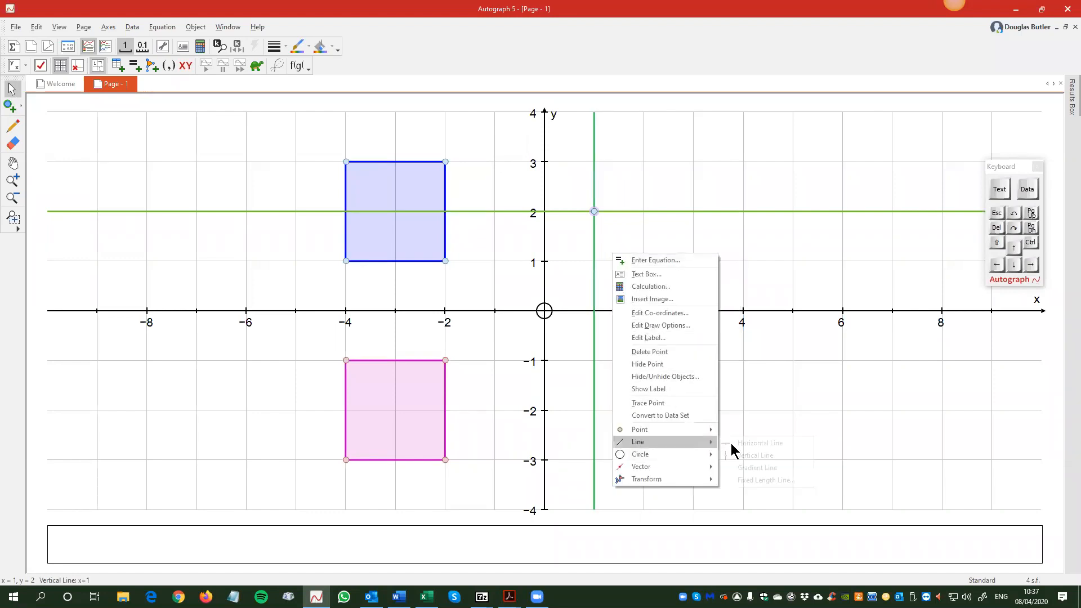
{"action": "left_click", "coordinate": [761, 467]}
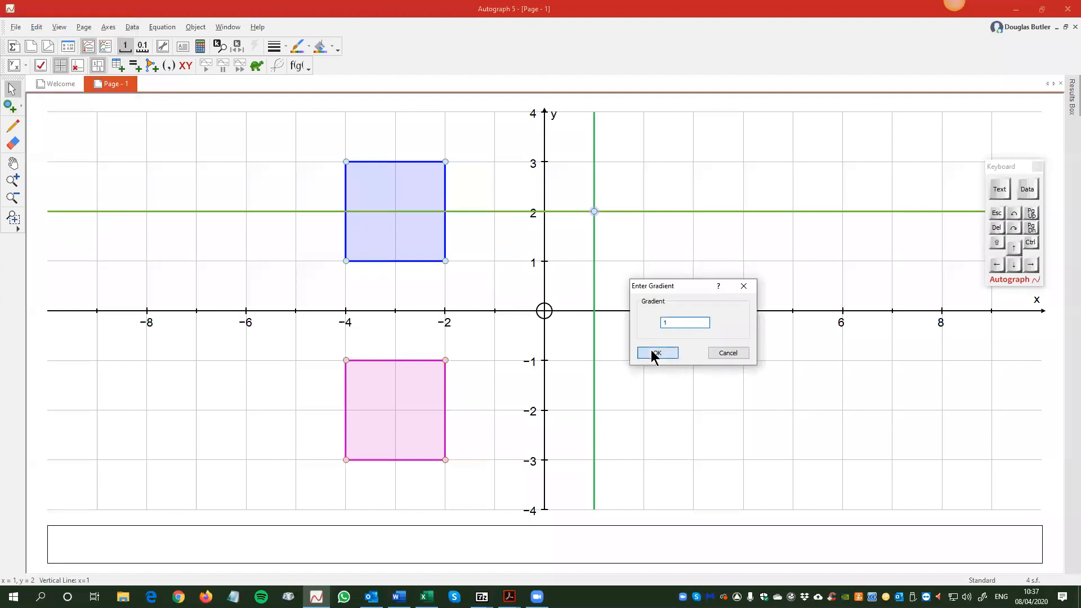
{"action": "left_click", "coordinate": [651, 350]}
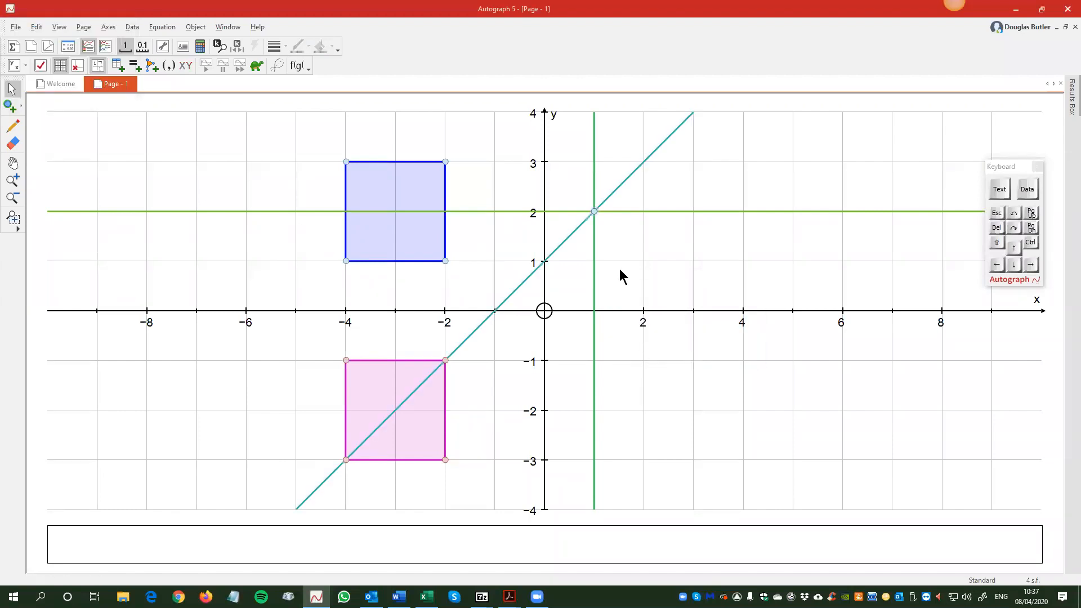
Step: Add the graph of the equation y=x to the page
{"action": "right_click", "coordinate": [662, 264]}
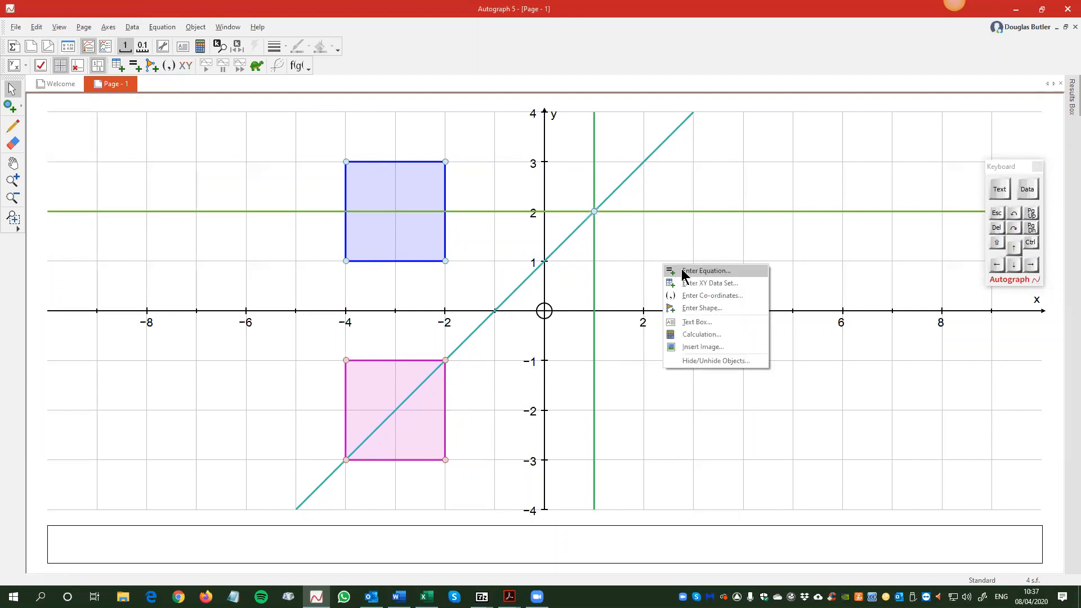
{"action": "left_click", "coordinate": [704, 273]}
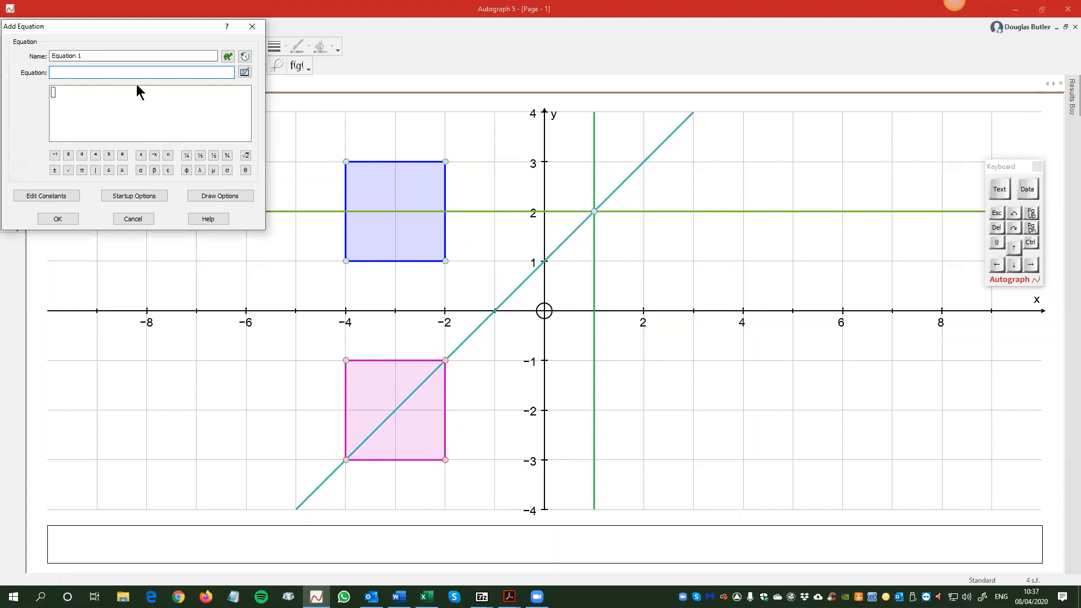
{"action": "type", "text": "y=x"}
{"action": "left_click", "coordinate": [50, 219]}
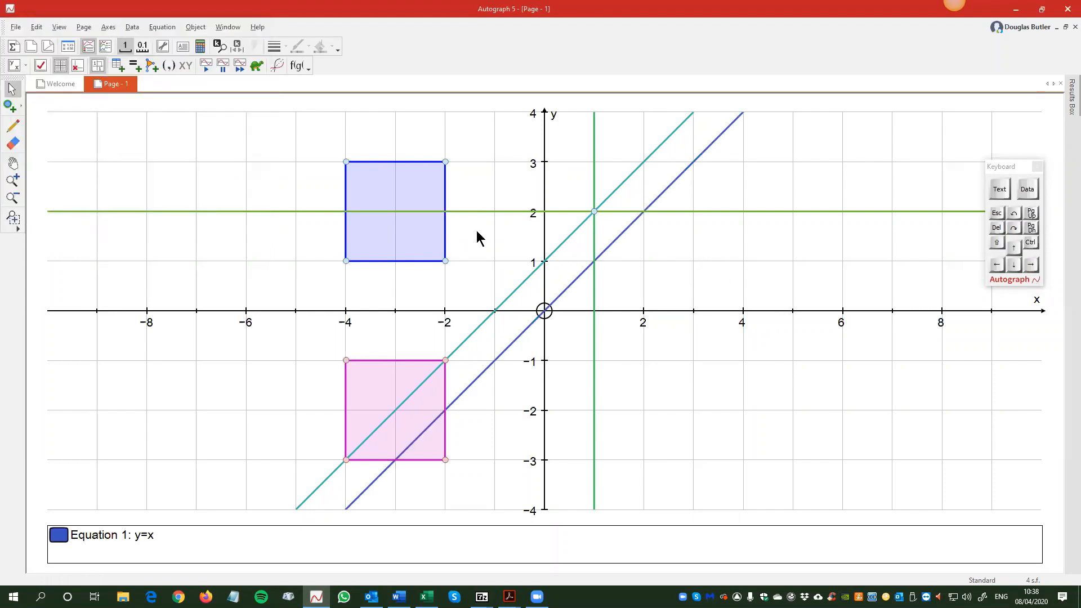
Step: Reflect the blue square in the gradient line through (1, 2) and try moving the original square
{"action": "left_click", "coordinate": [419, 230]}
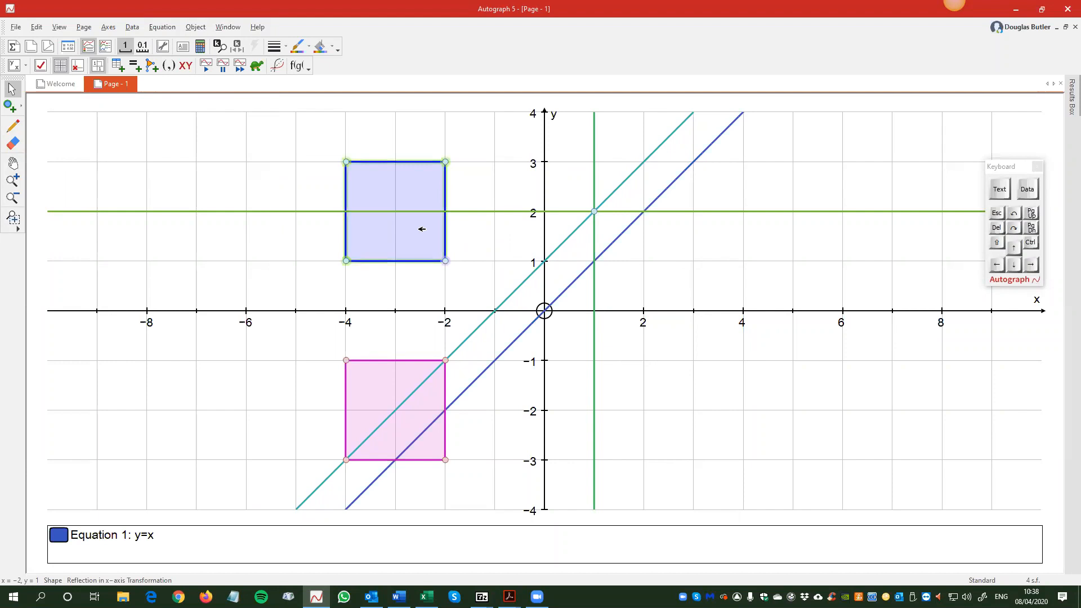
{"action": "left_click", "coordinate": [528, 278]}
{"action": "right_click", "coordinate": [648, 241]}
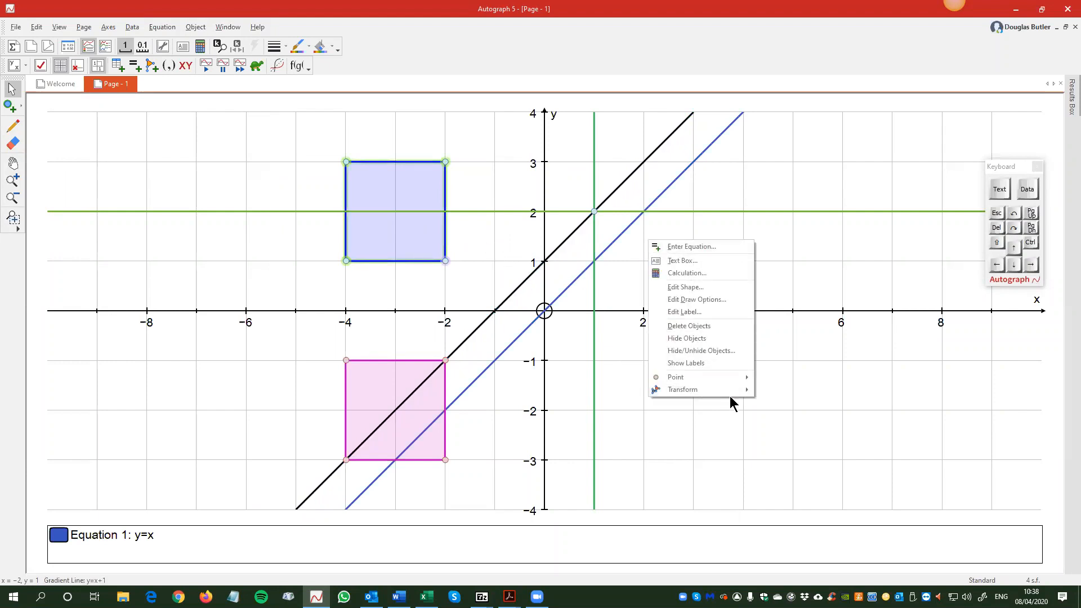
{"action": "mouse_move", "coordinate": [739, 391]}
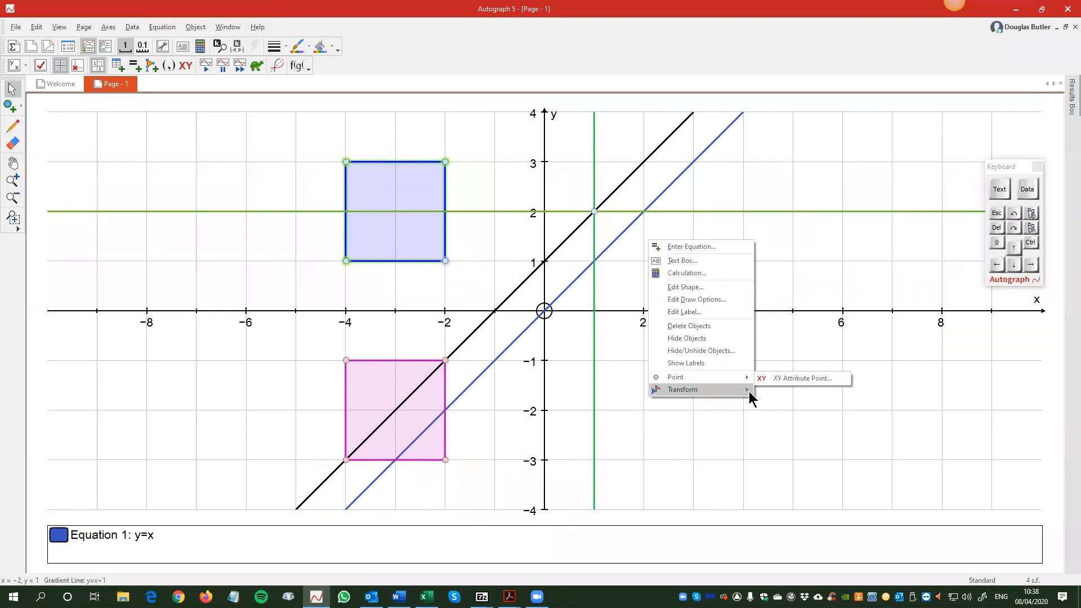
{"action": "left_click", "coordinate": [795, 390]}
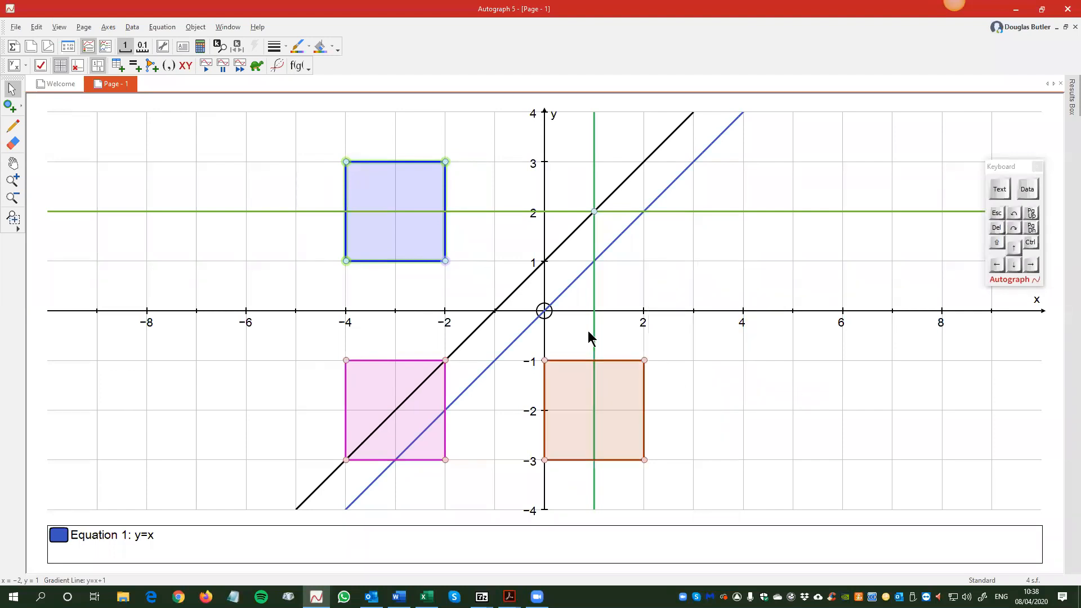
{"action": "left_click_drag", "start_coordinate": [400, 229], "coordinate": [432, 237]}
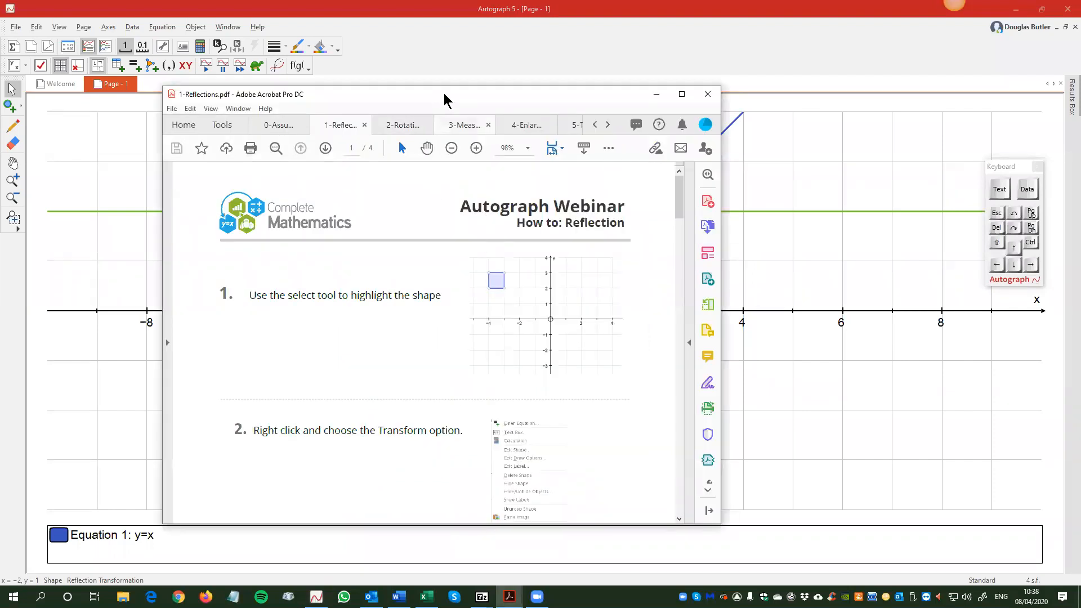
Step: Look through 1-Reflections.pdf in Adobe Acrobat, from the how-to instructions to the reflection tasks, and put the document away
{"action": "left_click_drag", "start_coordinate": [444, 96], "coordinate": [438, 74]}
{"action": "scroll", "coordinate": [409, 271], "scroll_direction": "down", "scroll_amount": 5}
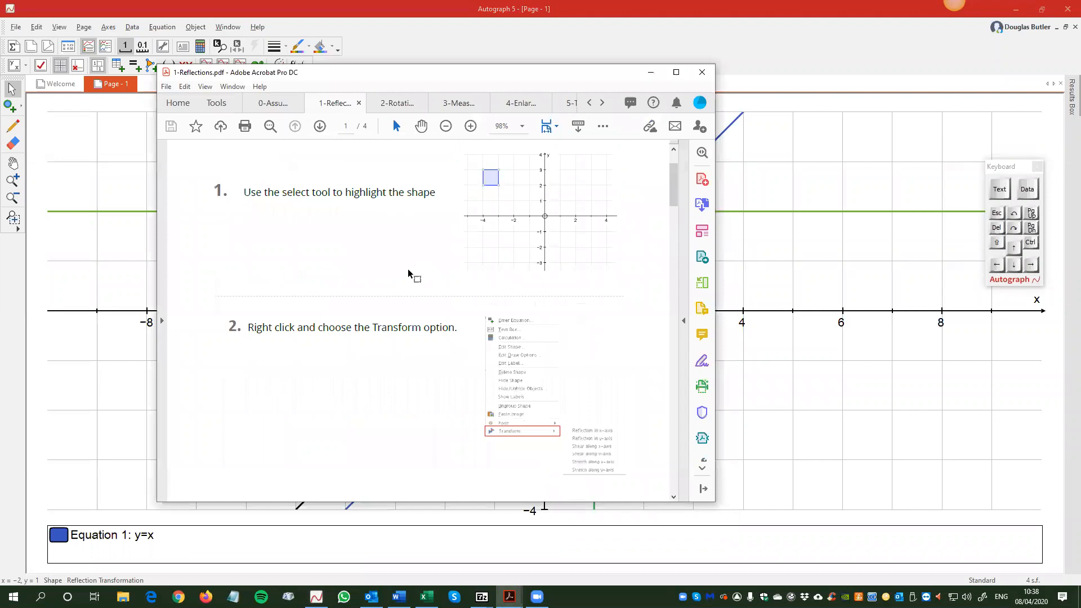
{"action": "scroll", "coordinate": [409, 275], "scroll_direction": "down", "scroll_amount": 10}
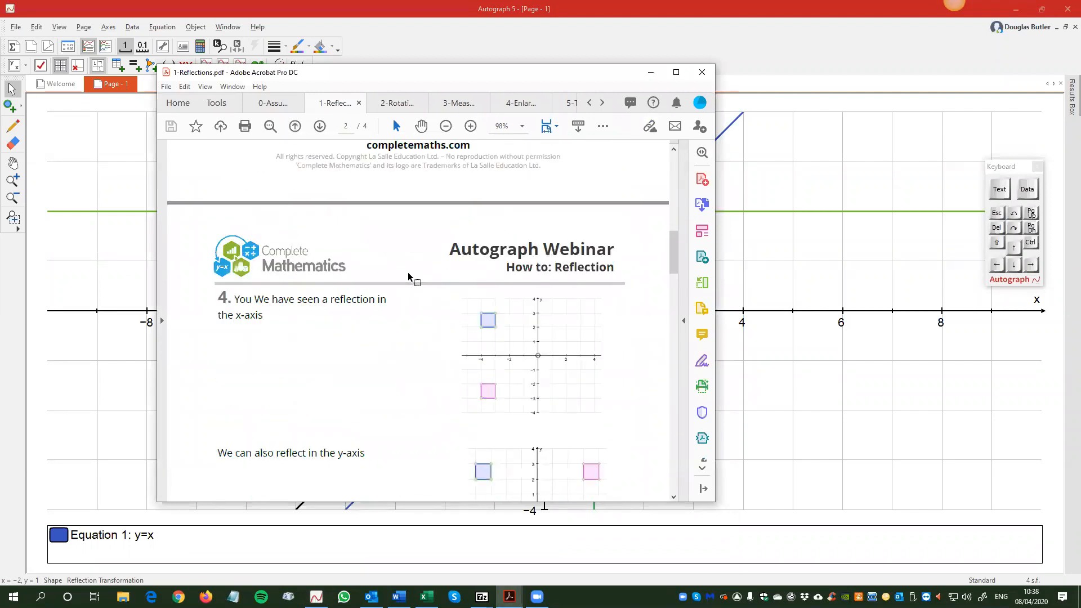
{"action": "scroll", "coordinate": [408, 274], "scroll_direction": "down", "scroll_amount": 12}
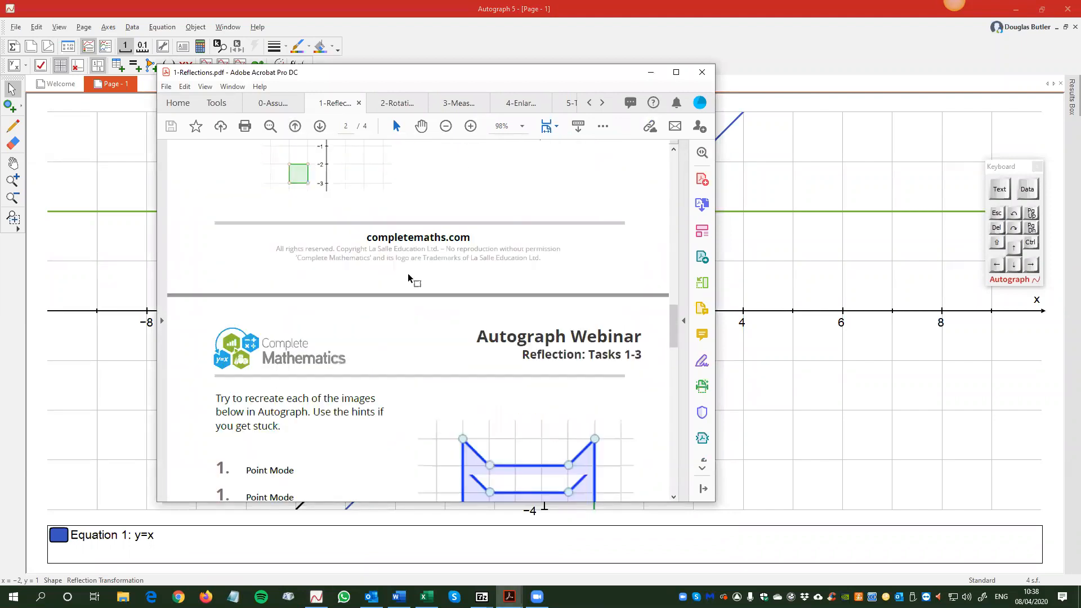
{"action": "scroll", "coordinate": [408, 281], "scroll_direction": "down", "scroll_amount": 10}
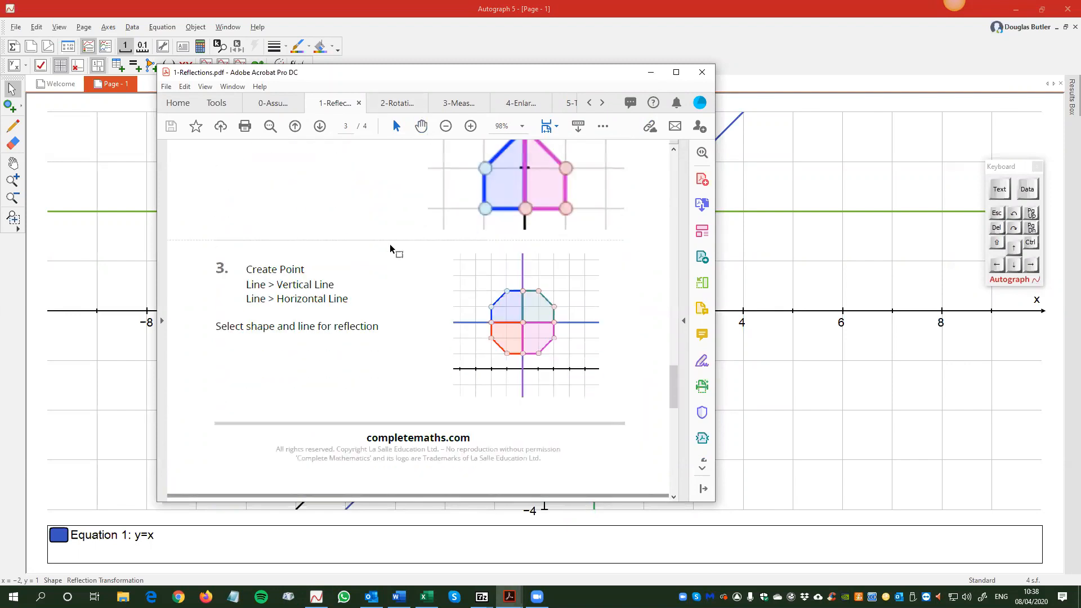
{"action": "scroll", "coordinate": [394, 248], "scroll_direction": "up", "scroll_amount": 6}
{"action": "left_click", "coordinate": [651, 72]}
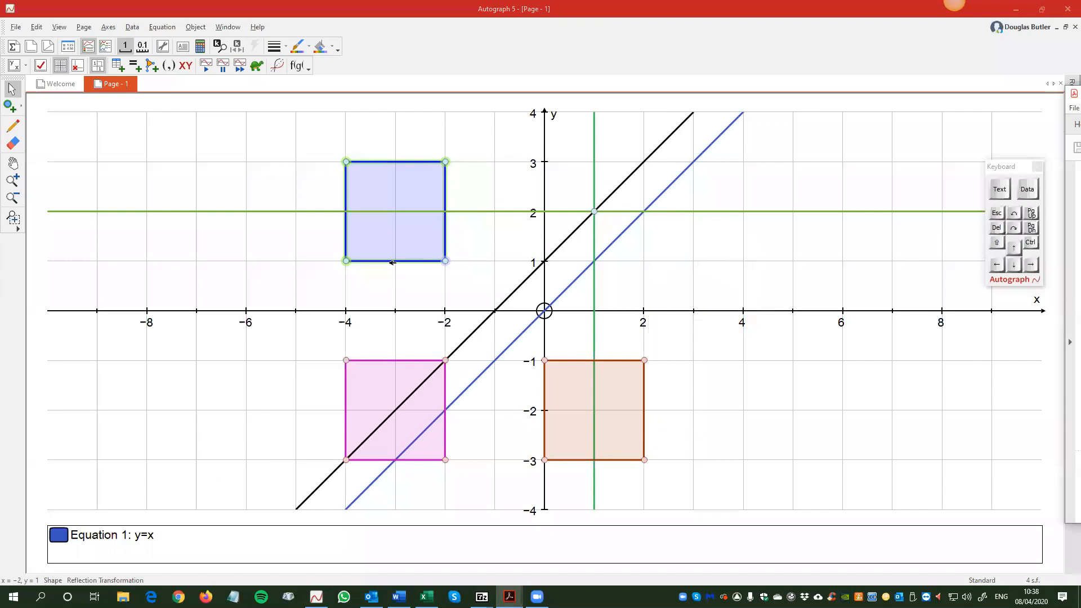
Step: Plot five points in Autograph at (−8, 1), (−8, 3), (−7, 3), (−6, 1) and (−6, −1)
{"action": "left_click", "coordinate": [275, 267]}
{"action": "left_click", "coordinate": [17, 111]}
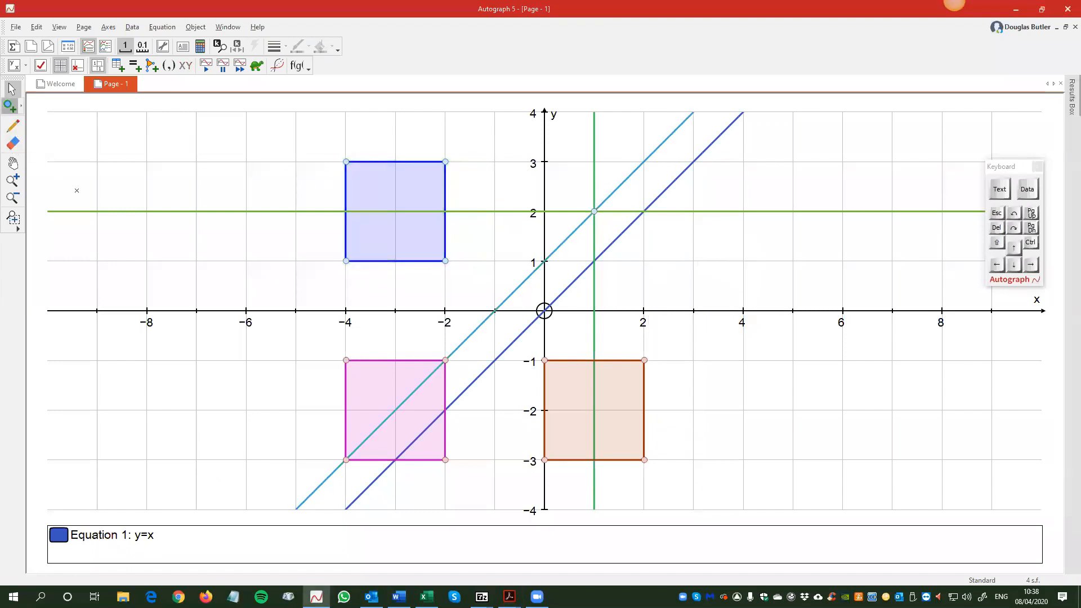
{"action": "left_click", "coordinate": [148, 262]}
{"action": "left_click", "coordinate": [147, 163]}
{"action": "left_click", "coordinate": [197, 162]}
{"action": "left_click", "coordinate": [249, 261]}
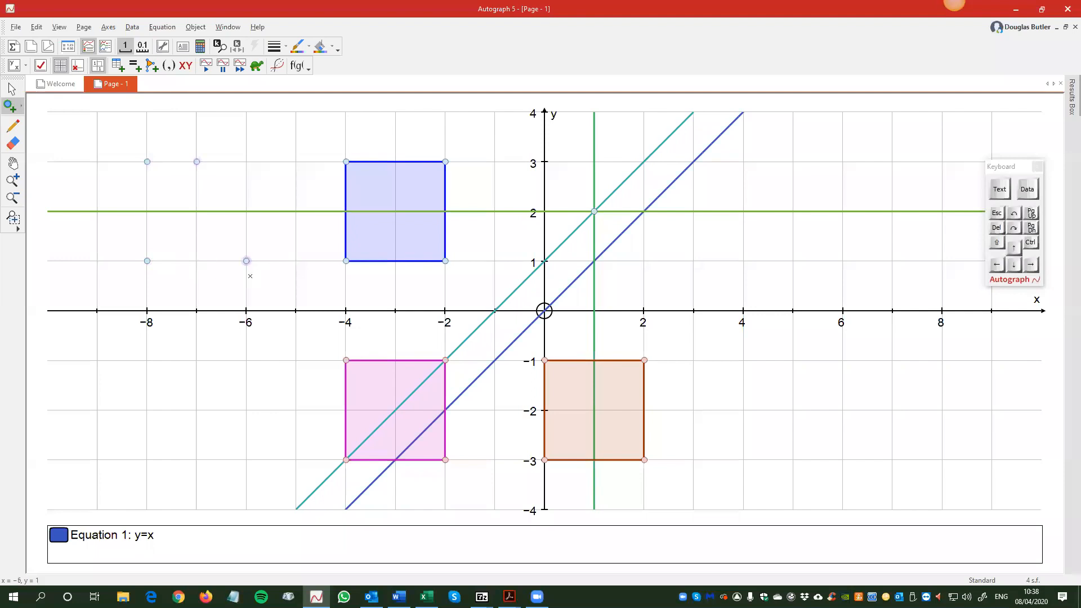
{"action": "left_click", "coordinate": [247, 360]}
Step: Select the five new points and group them into a shape
{"action": "left_click", "coordinate": [11, 89]}
{"action": "left_click_drag", "start_coordinate": [126, 137], "coordinate": [280, 311]}
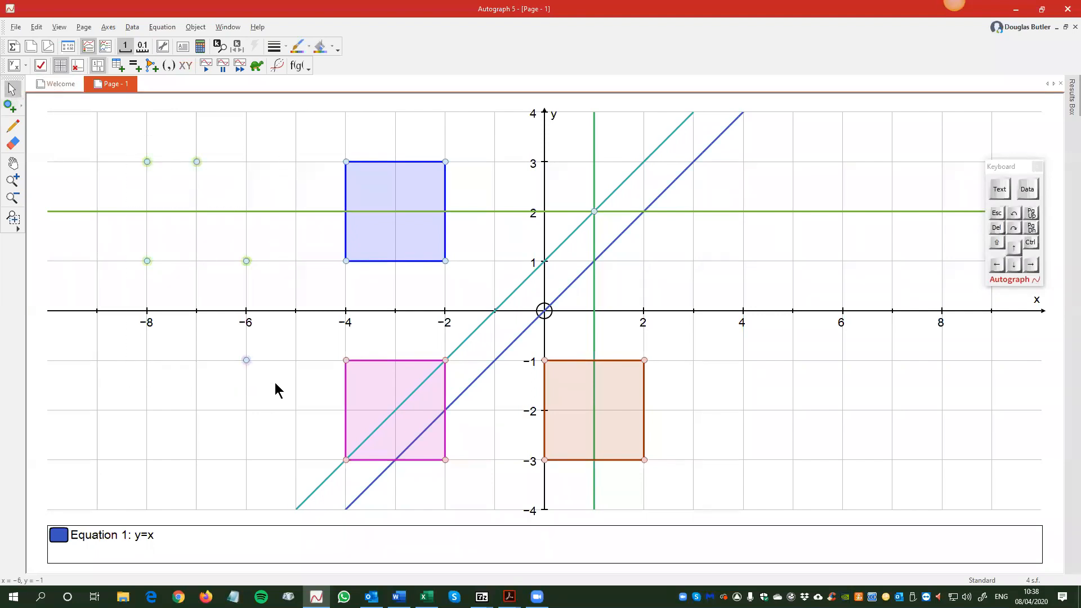
{"action": "right_click", "coordinate": [244, 151]}
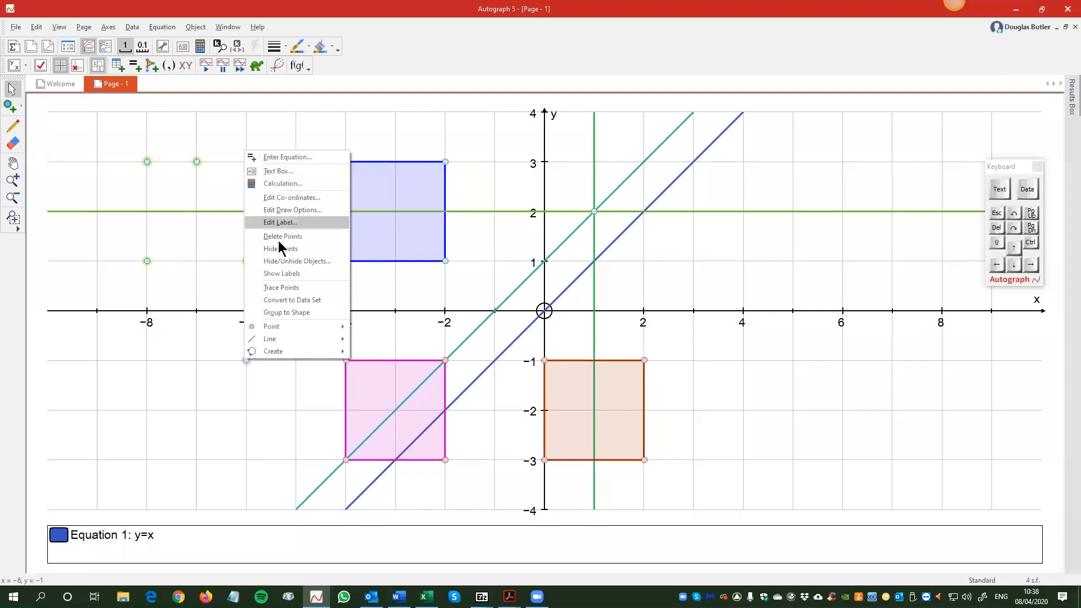
{"action": "left_click", "coordinate": [296, 312]}
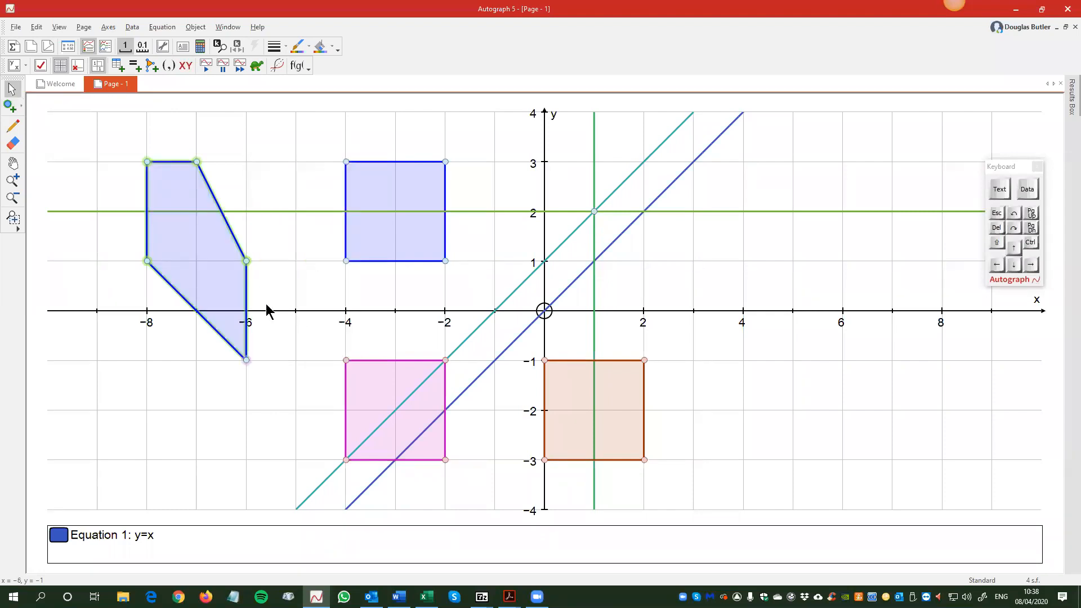
Step: Reflect the new five-sided shape in the gradient line through (1, 2)
{"action": "left_click", "coordinate": [221, 273]}
{"action": "left_click", "coordinate": [521, 291], "text": "shift"}
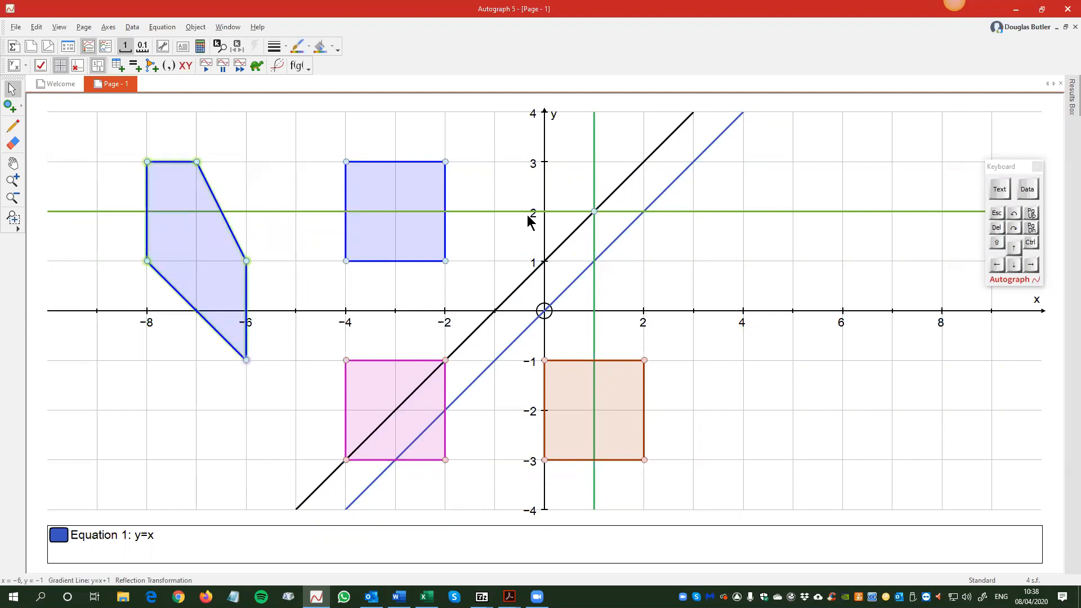
{"action": "right_click", "coordinate": [702, 266]}
{"action": "mouse_move", "coordinate": [800, 418]}
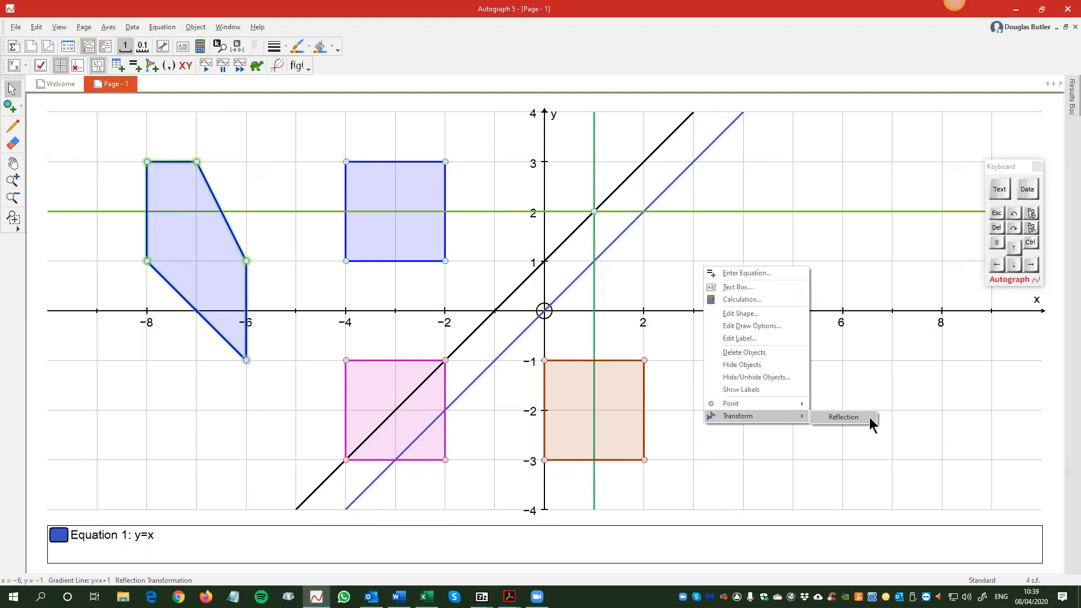
{"action": "left_click", "coordinate": [843, 418]}
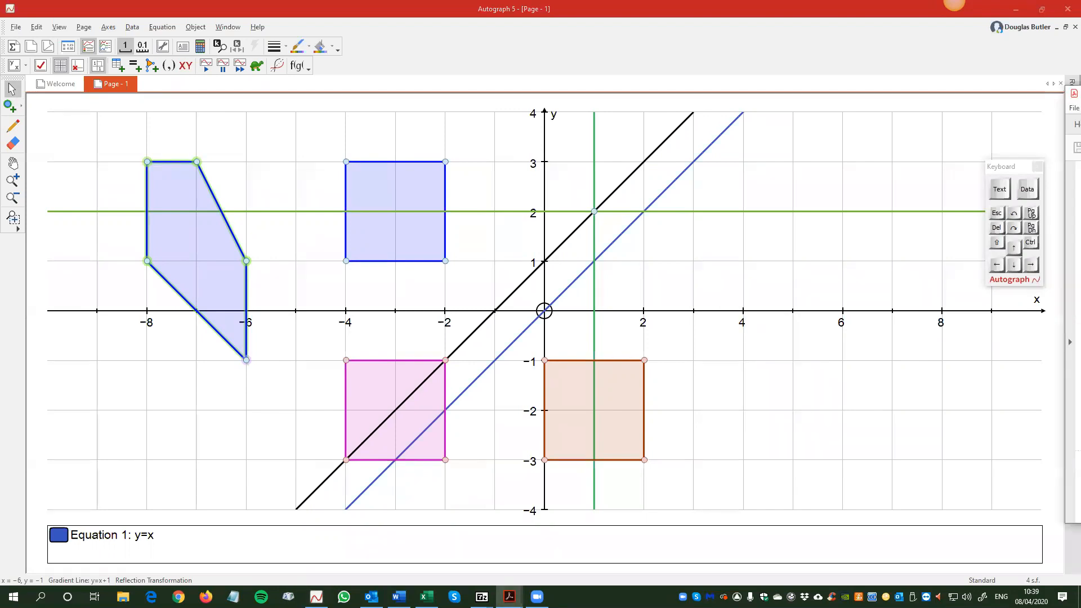
Step: Review the remaining reflection tasks in 1-Reflections.pdf in Adobe Acrobat, down to task 6, and minimize the document
{"action": "left_click_drag", "start_coordinate": [1080, 94], "coordinate": [249, 98]}
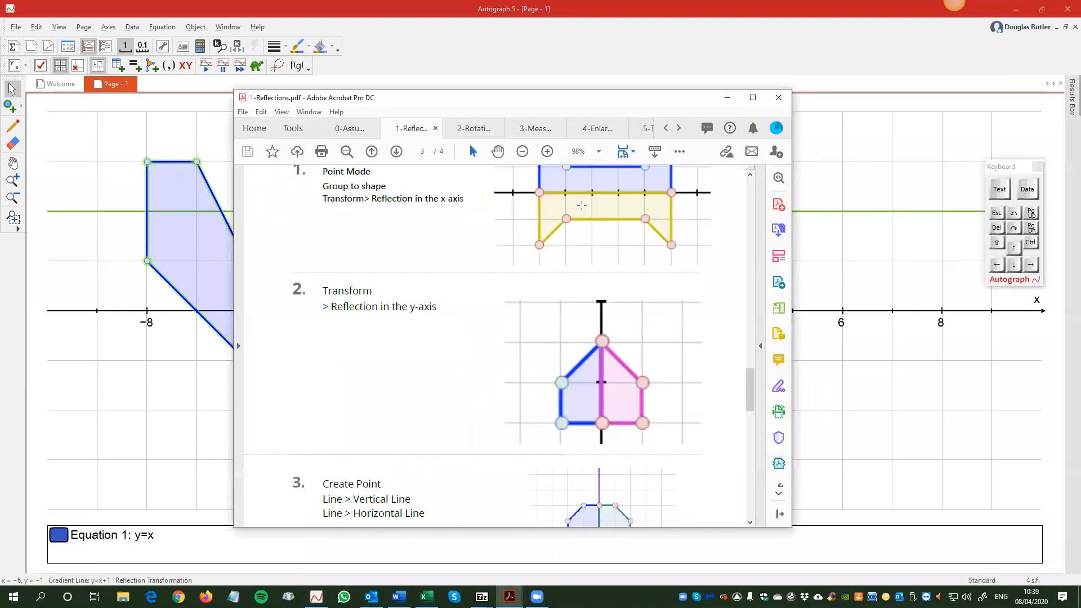
{"action": "left_click_drag", "start_coordinate": [751, 379], "coordinate": [742, 486]}
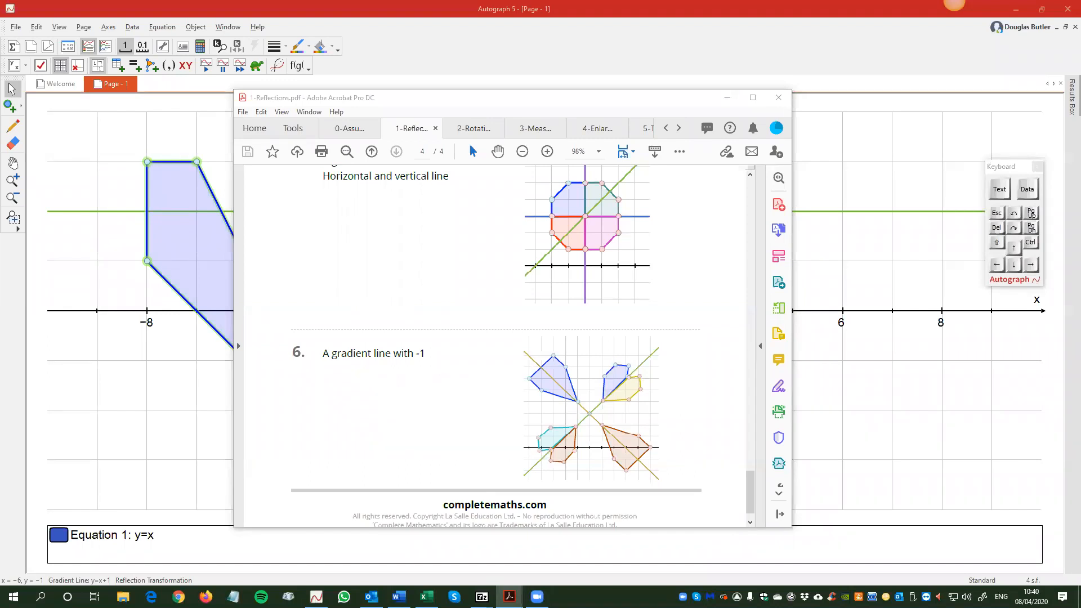
{"action": "left_click", "coordinate": [727, 98]}
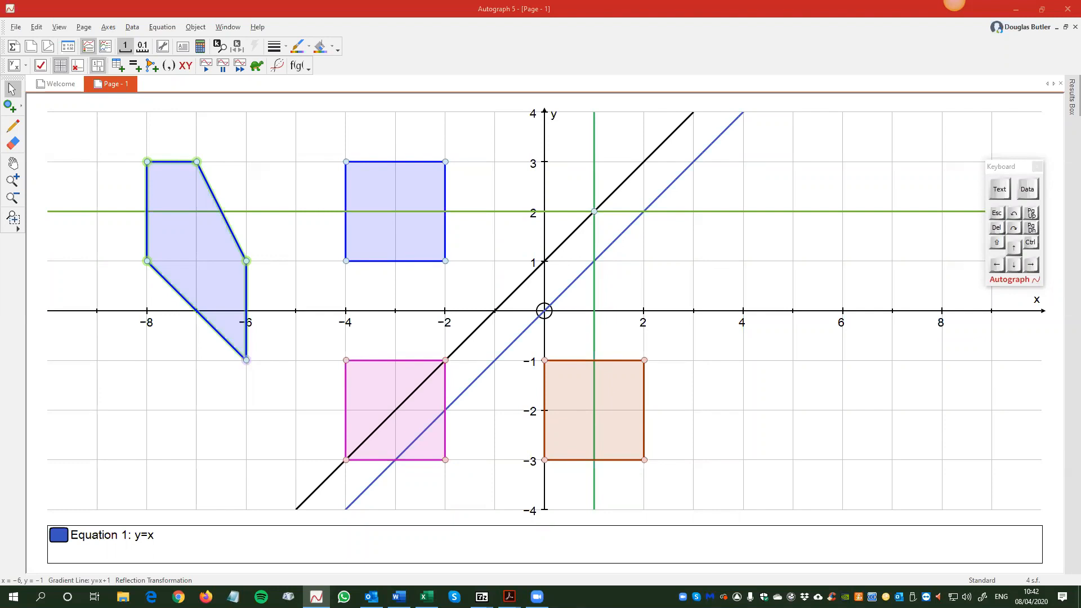
Step: Reflect the blue square in the vertical line x=1
{"action": "left_click", "coordinate": [703, 353]}
{"action": "left_click", "coordinate": [406, 234]}
{"action": "left_click", "coordinate": [532, 272], "text": "shift"}
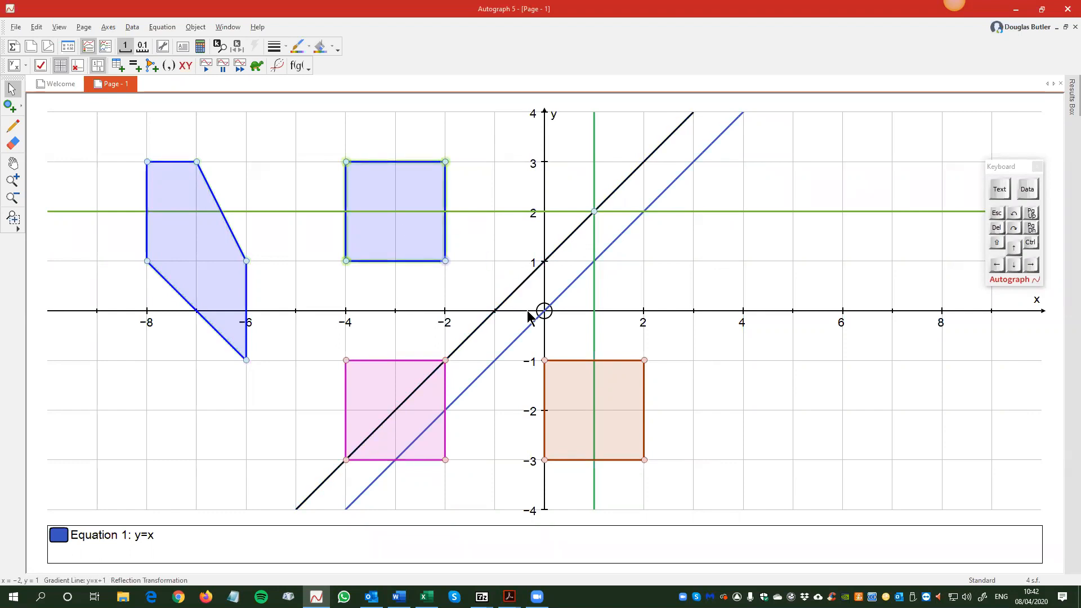
{"action": "left_click", "coordinate": [636, 273]}
{"action": "left_click", "coordinate": [594, 162]}
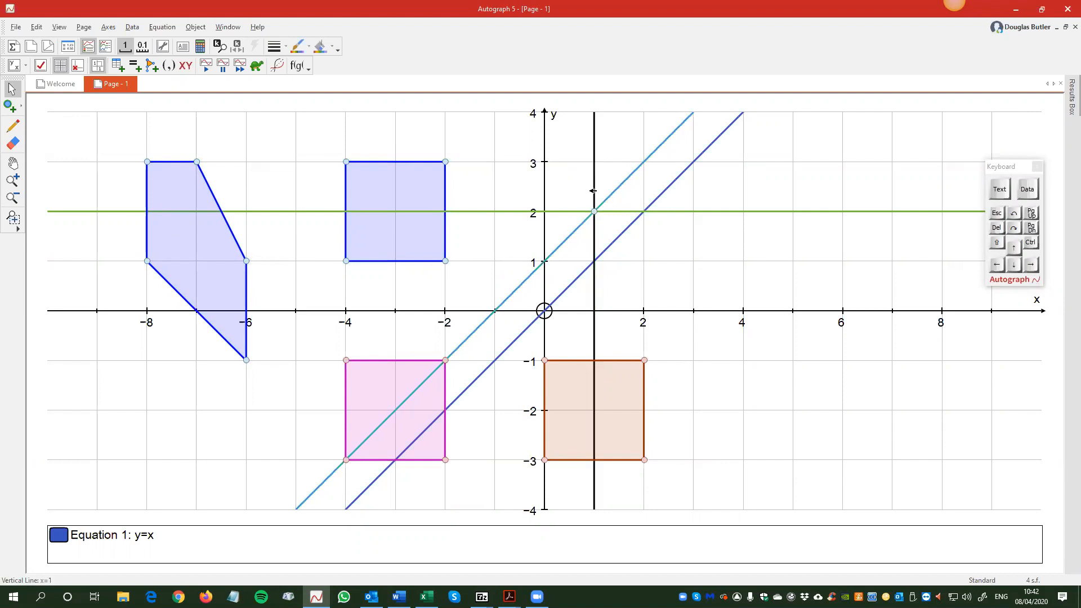
{"action": "left_click", "coordinate": [432, 190], "text": "shift"}
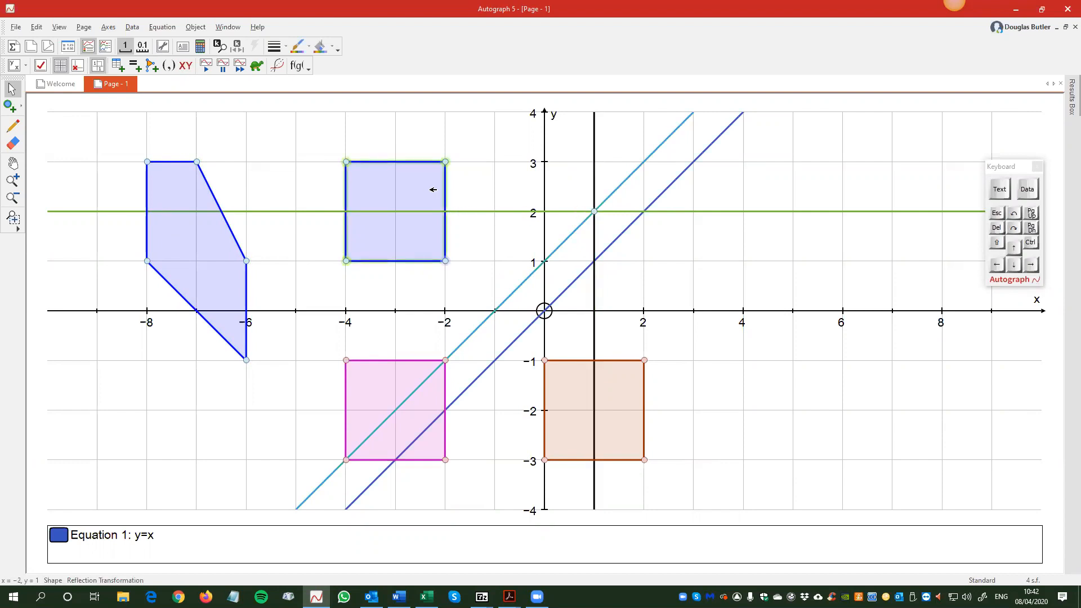
{"action": "right_click", "coordinate": [489, 156]}
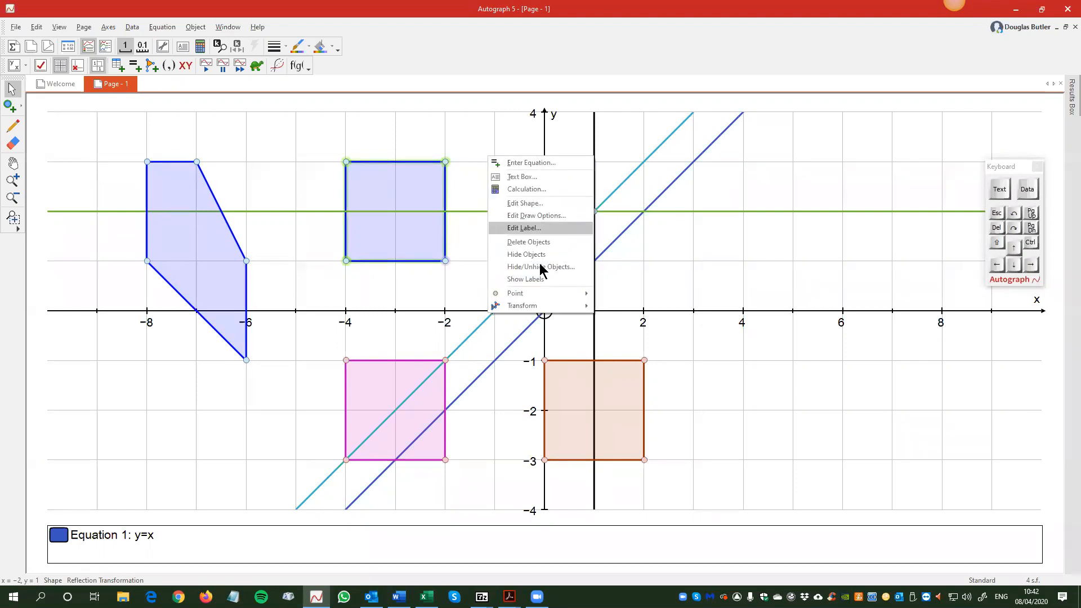
{"action": "mouse_move", "coordinate": [557, 309]}
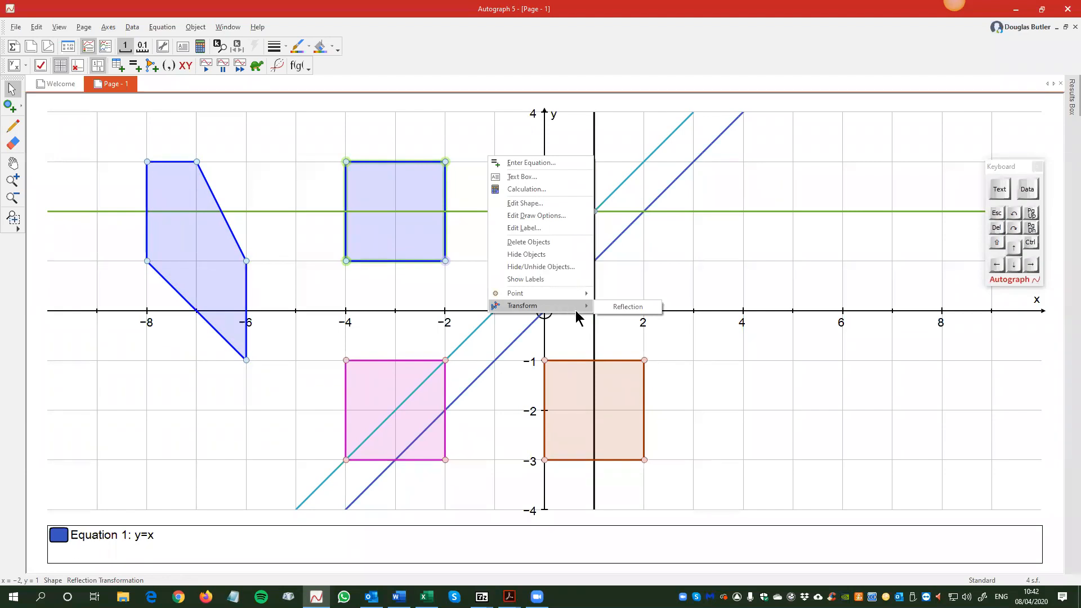
{"action": "left_click", "coordinate": [632, 307]}
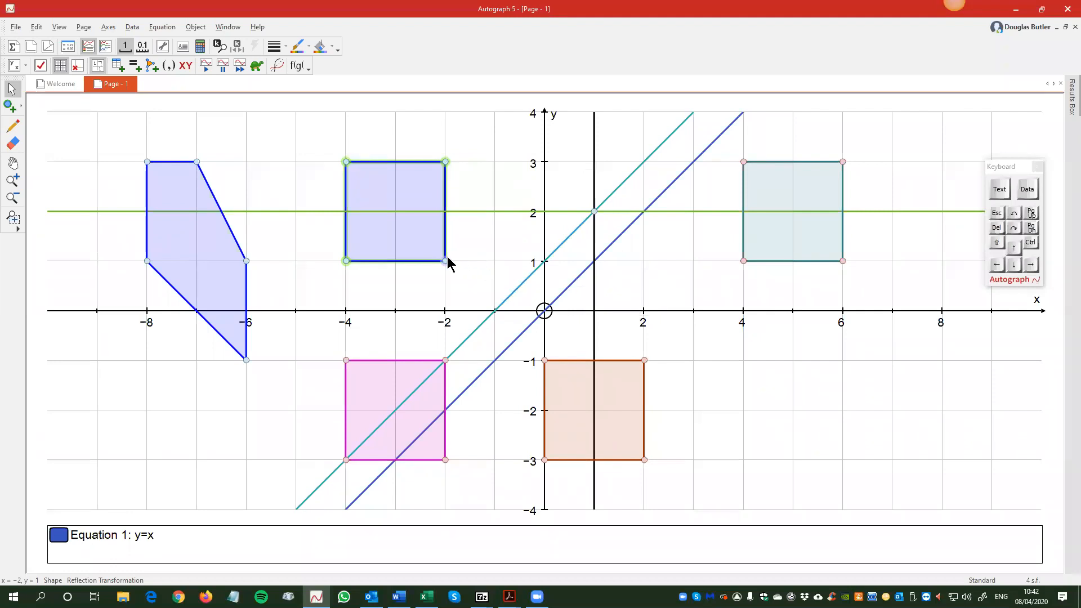
Step: Shift the blue square one unit towards the y-axis, and move the lines' shared point to (1, 1) and back to (1, 2)
{"action": "mouse_move", "coordinate": [445, 260]}
{"action": "left_mouse_down"}
{"action": "mouse_move", "coordinate": [500, 231]}
{"action": "mouse_move", "coordinate": [429, 239]}
{"action": "mouse_move", "coordinate": [485, 233]}
{"action": "mouse_move", "coordinate": [495, 258]}
{"action": "mouse_move", "coordinate": [451, 253]}
{"action": "mouse_move", "coordinate": [467, 241]}
{"action": "mouse_move", "coordinate": [362, 237]}
{"action": "mouse_move", "coordinate": [442, 242]}
{"action": "mouse_move", "coordinate": [428, 246]}
{"action": "mouse_move", "coordinate": [442, 246]}
{"action": "mouse_move", "coordinate": [445, 259]}
{"action": "mouse_move", "coordinate": [445, 245]}
{"action": "left_mouse_up"}
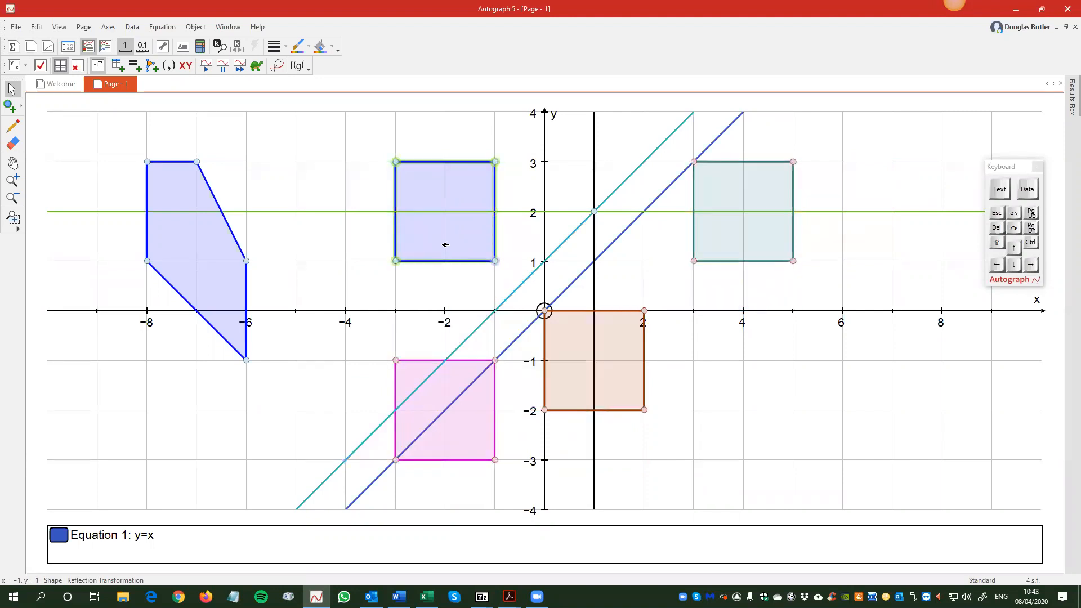
{"action": "left_click", "coordinate": [592, 213]}
{"action": "left_click_drag", "start_coordinate": [590, 214], "coordinate": [598, 249]}
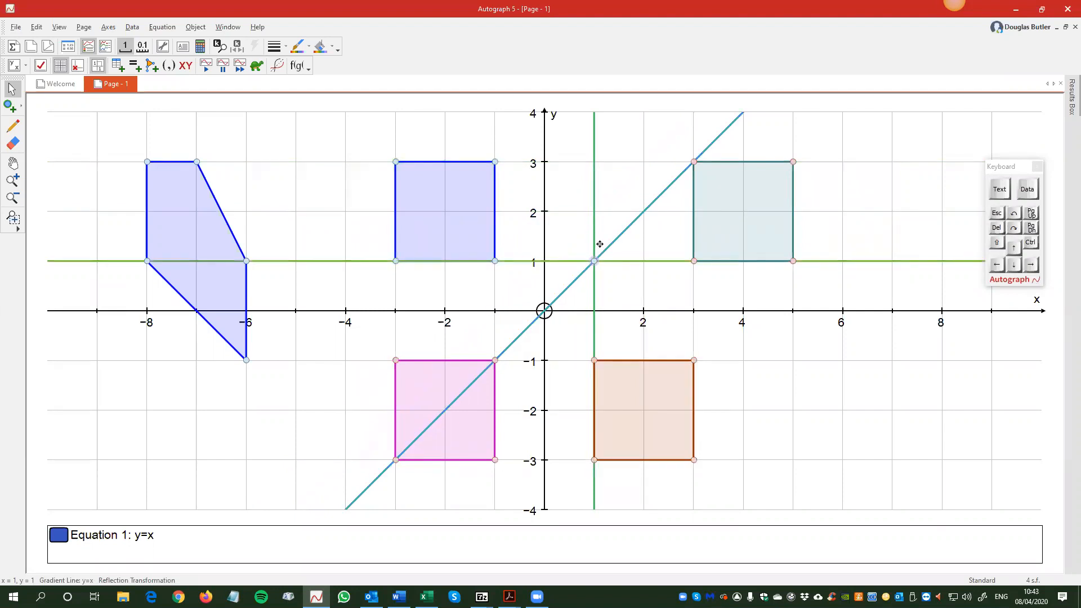
{"action": "left_click_drag", "start_coordinate": [599, 248], "coordinate": [599, 215]}
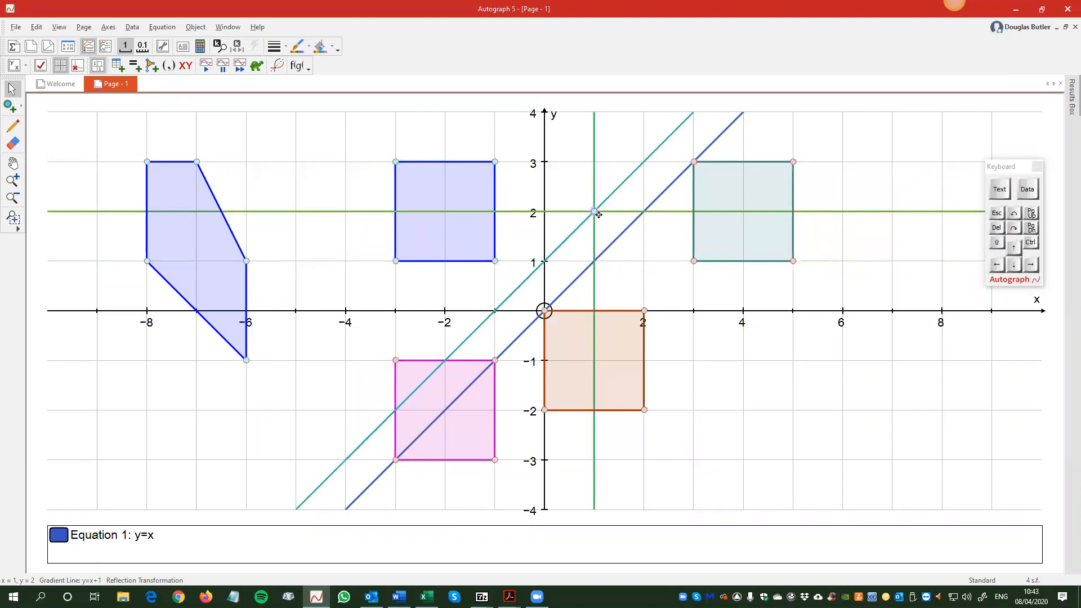
Step: Slide the blue square horizontally back and forth by one unit, finishing with its lower-right corner at (0, 1)
{"action": "left_click", "coordinate": [497, 241]}
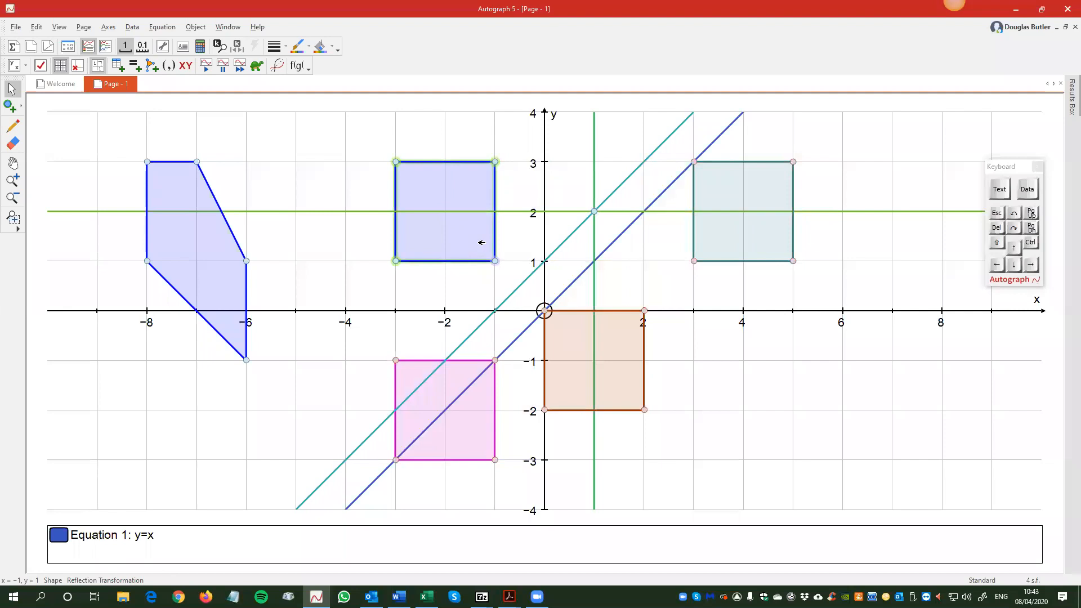
{"action": "left_click_drag", "start_coordinate": [482, 242], "coordinate": [502, 243]}
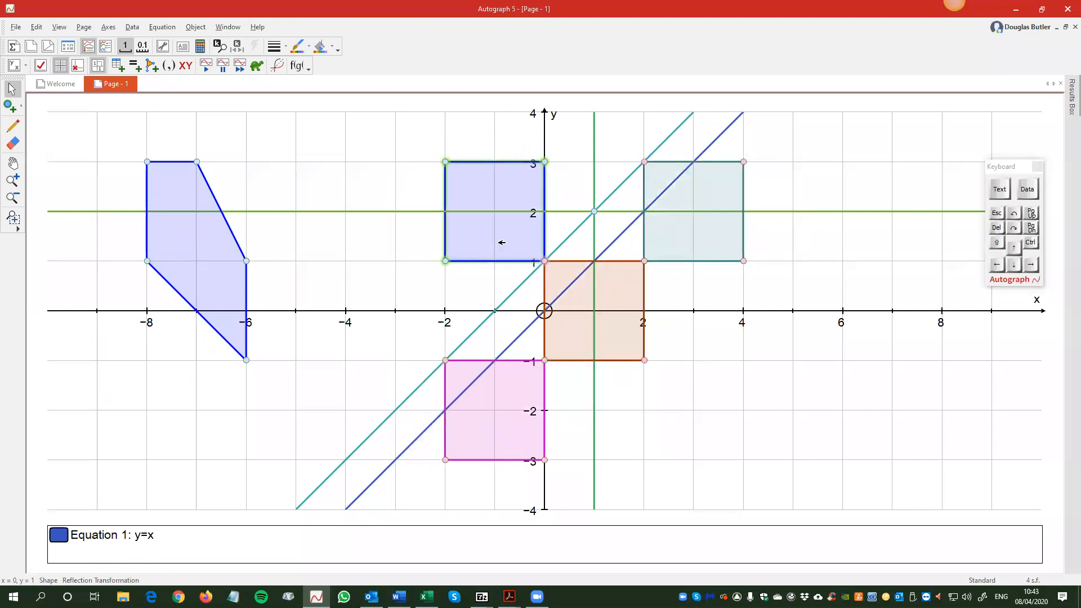
{"action": "left_click_drag", "start_coordinate": [502, 242], "coordinate": [458, 243]}
{"action": "key", "text": "Right"}
{"action": "key", "text": "Left"}
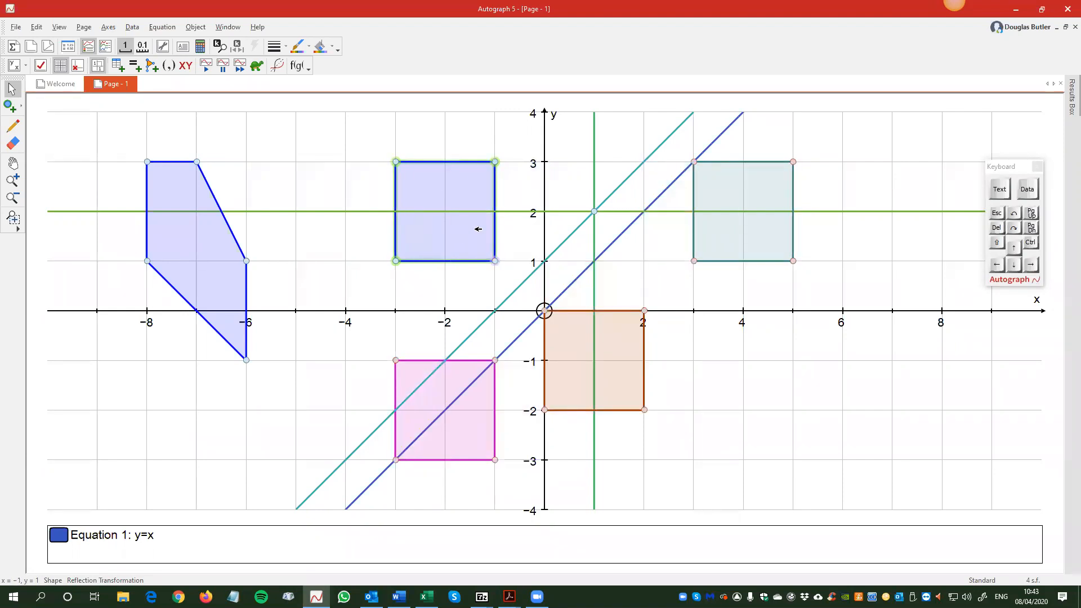
{"action": "key", "text": "Right"}
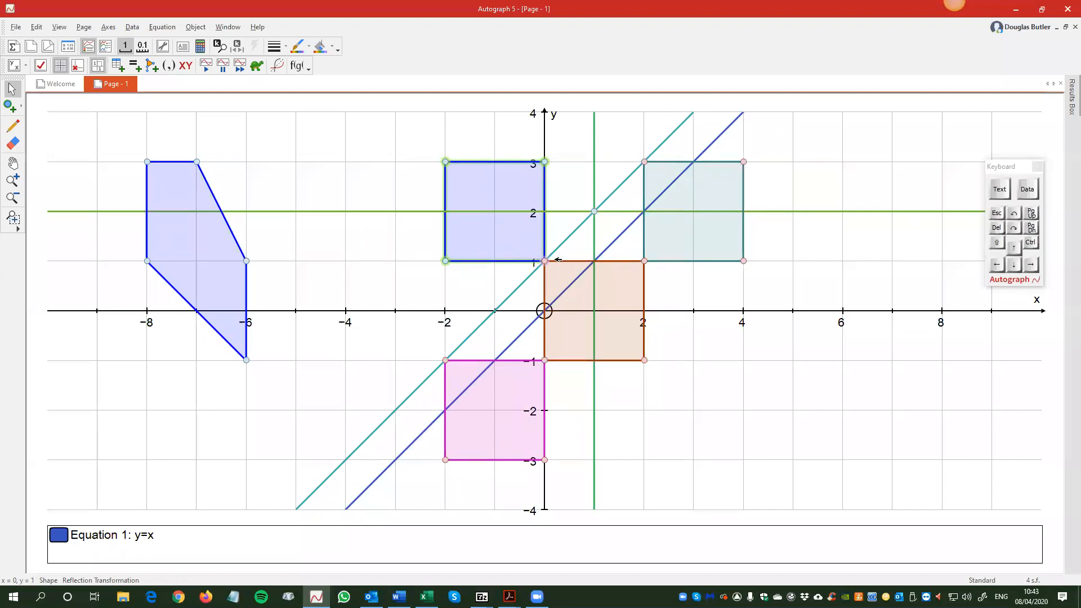
{"action": "left_click_drag", "start_coordinate": [513, 232], "coordinate": [480, 233]}
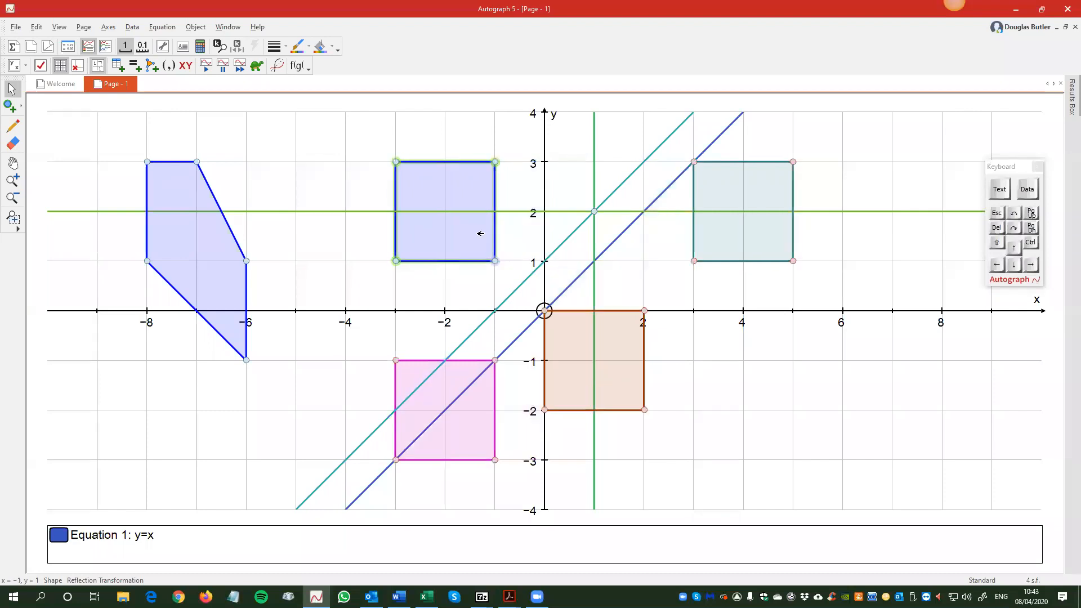
{"action": "key", "text": "ctrl+z"}
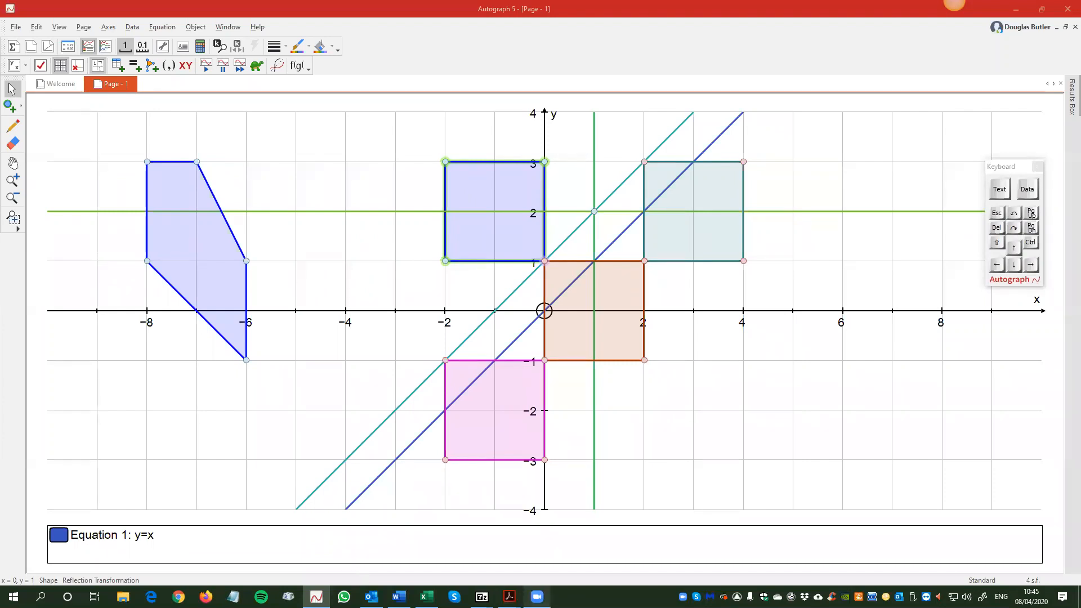
Step: Create a new 2D graph page
{"action": "mouse_move", "coordinate": [510, 597]}
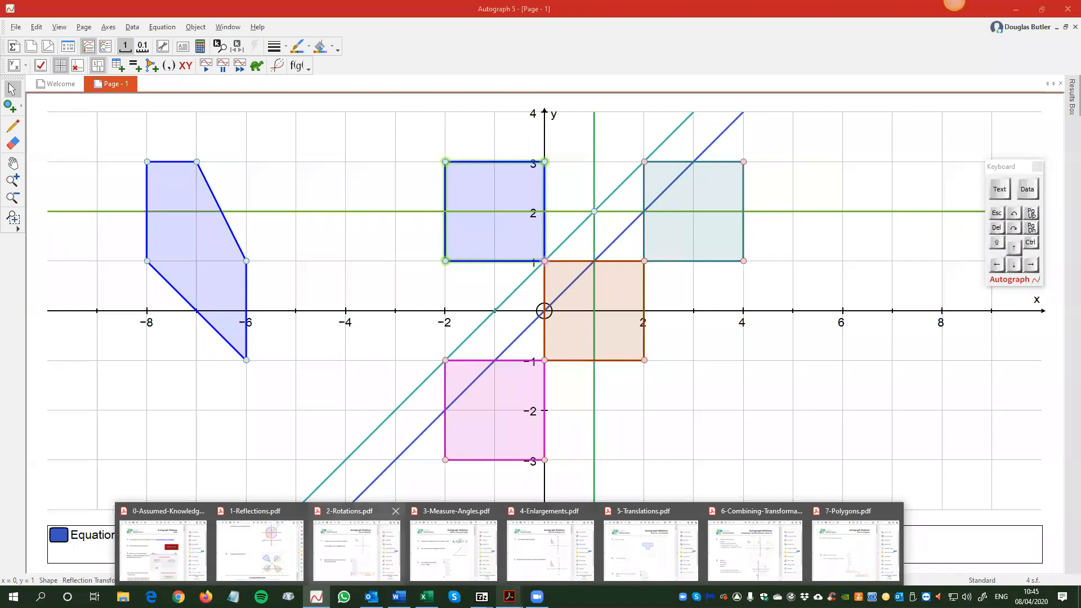
{"action": "left_click", "coordinate": [303, 398]}
{"action": "left_click", "coordinate": [31, 46]}
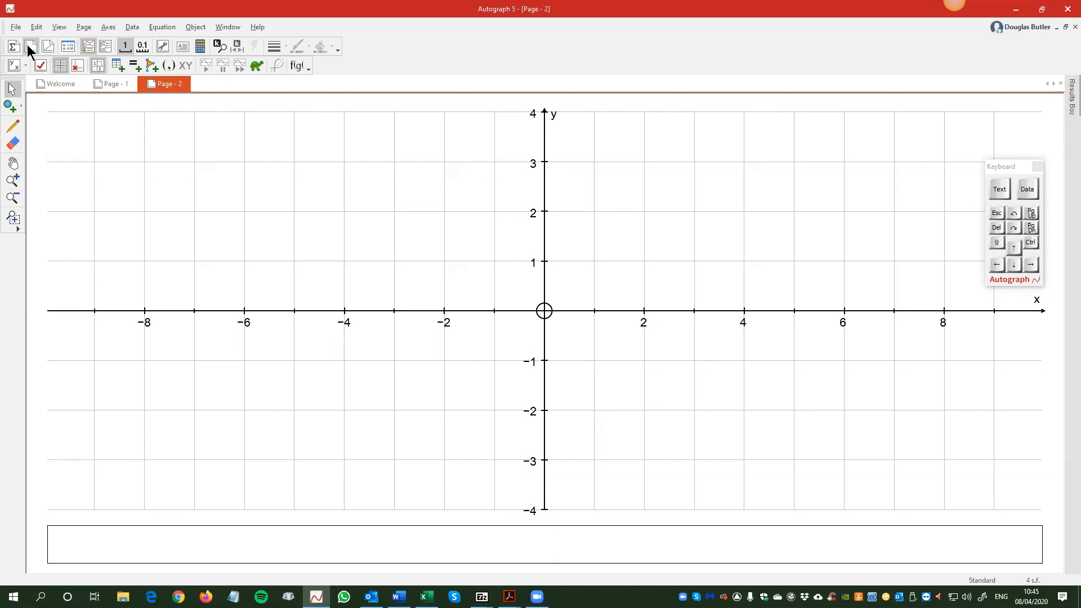
Step: Plot four points at (−4, 0), (−3, 0), (−3, 2) and (−1, 0)
{"action": "left_click", "coordinate": [10, 107]}
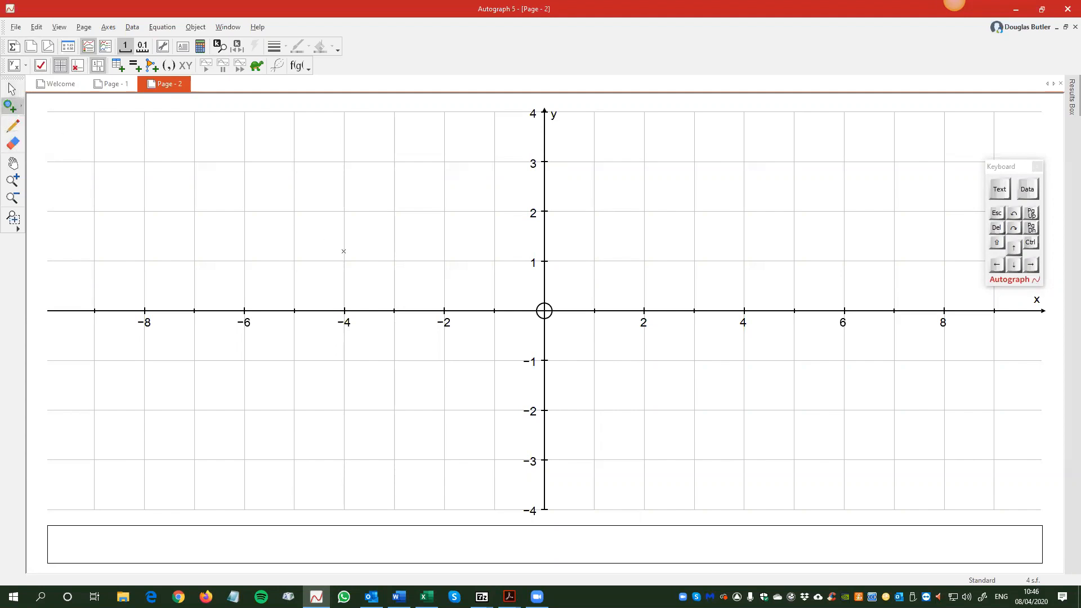
{"action": "left_click", "coordinate": [344, 311]}
{"action": "left_click", "coordinate": [394, 311]}
{"action": "left_click", "coordinate": [394, 211]}
{"action": "left_click", "coordinate": [494, 310]}
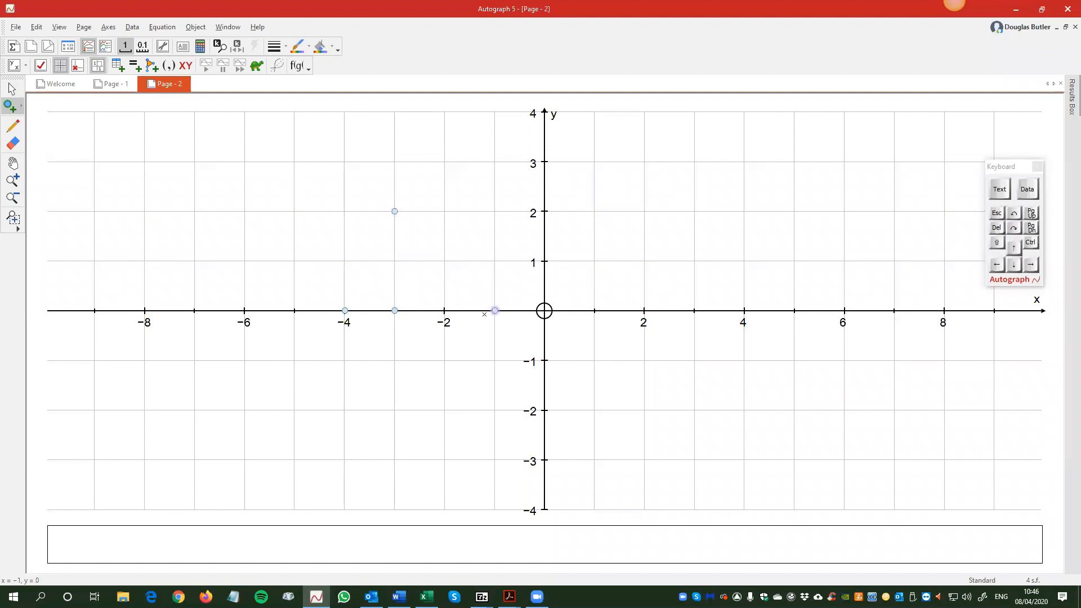
Step: Group the points (−4, 0), (−3, 2) and (−3, 0) into a triangle, leaving out the point at (−1, 0)
{"action": "left_click", "coordinate": [12, 89]}
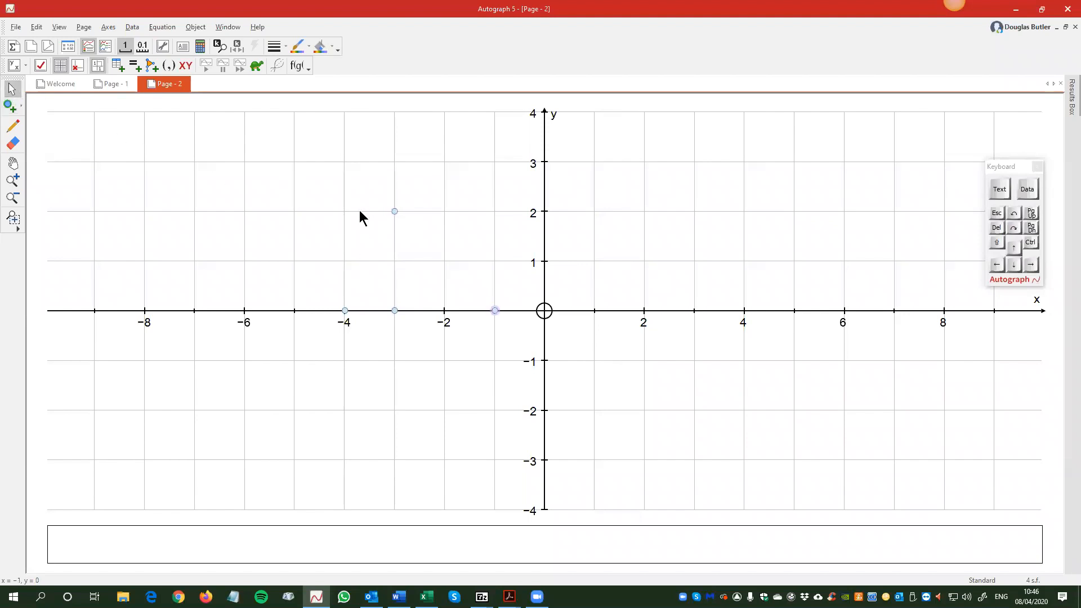
{"action": "left_click_drag", "start_coordinate": [308, 188], "coordinate": [430, 343]}
{"action": "left_click_drag", "start_coordinate": [320, 191], "coordinate": [419, 361]}
{"action": "left_click", "coordinate": [437, 355]}
{"action": "left_click", "coordinate": [345, 308]}
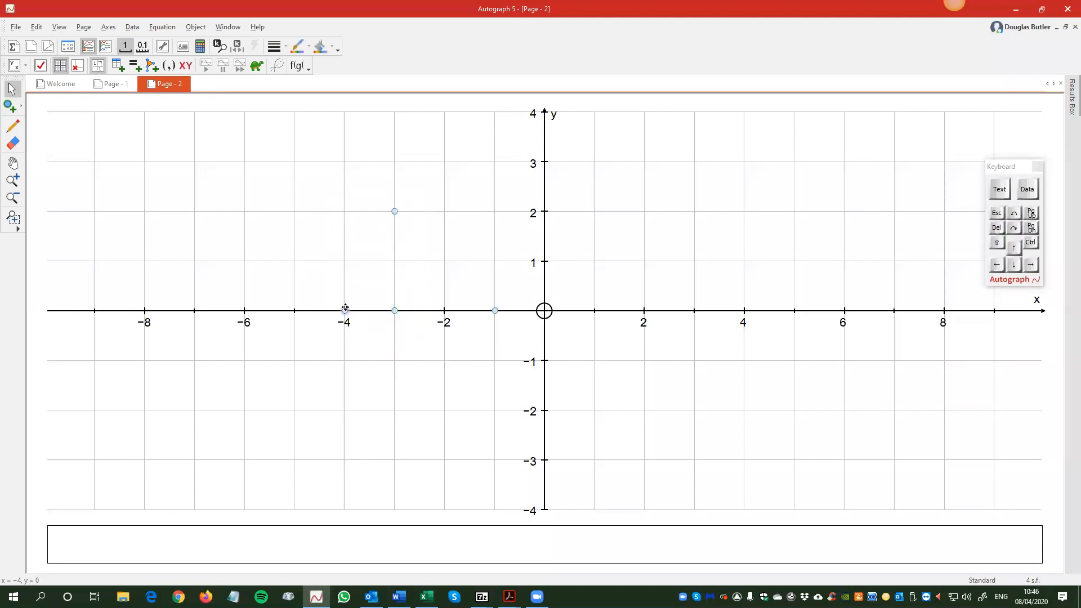
{"action": "left_click", "coordinate": [394, 212], "text": "shift"}
{"action": "right_click", "coordinate": [432, 178]}
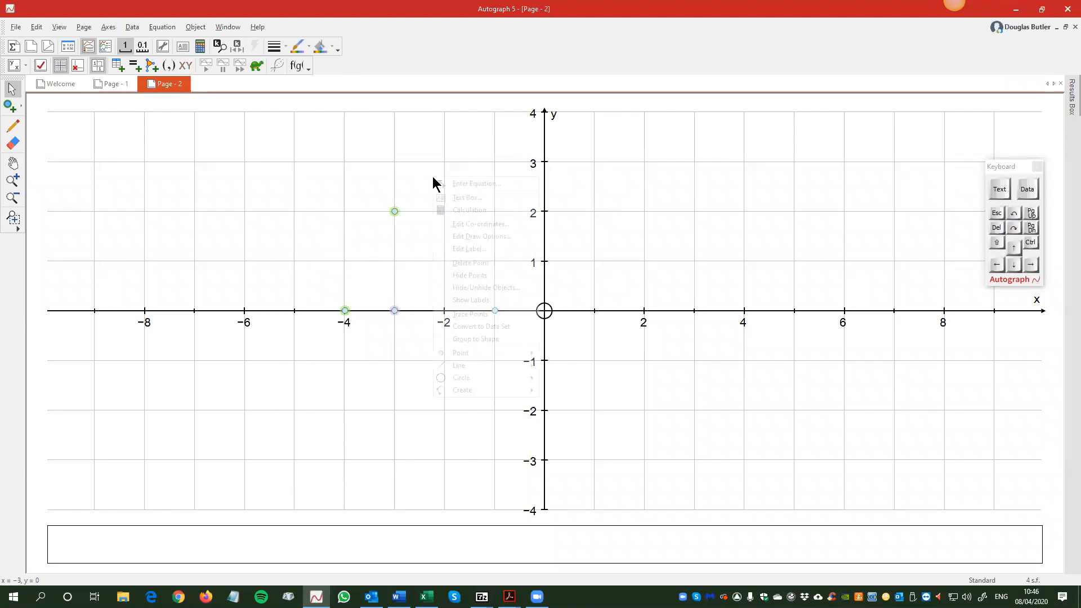
{"action": "left_click", "coordinate": [473, 339]}
{"action": "mouse_move", "coordinate": [396, 268]}
{"action": "left_mouse_down"}
{"action": "mouse_move", "coordinate": [247, 323]}
{"action": "mouse_move", "coordinate": [376, 312]}
{"action": "left_mouse_up"}
Step: Rotate the triangle 90° clockwise about the point (−1, 0), with construction lines shown
{"action": "left_click", "coordinate": [495, 328]}
{"action": "left_click", "coordinate": [494, 311]}
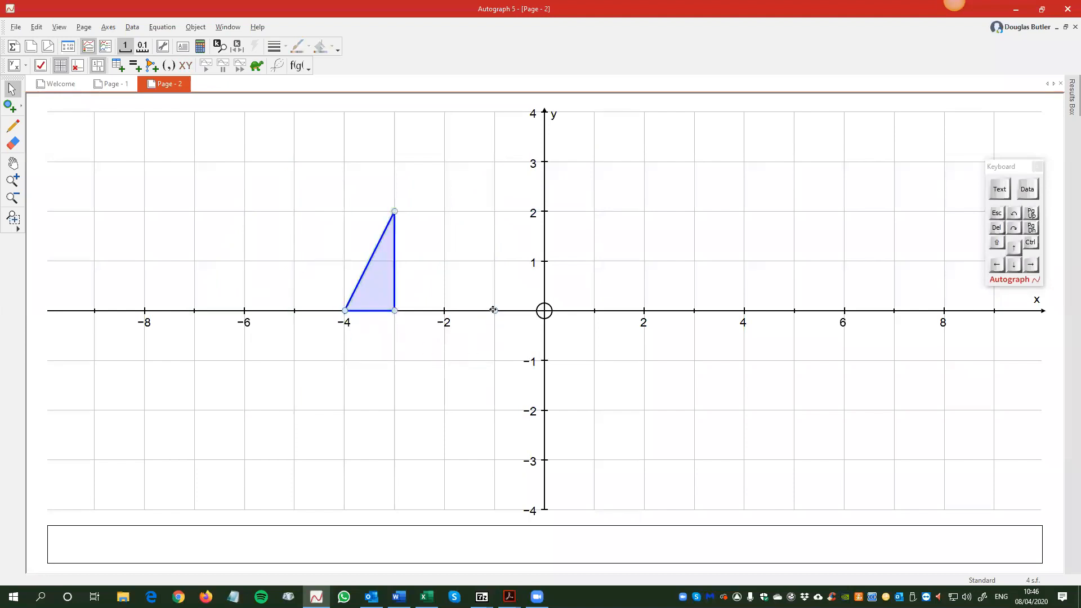
{"action": "left_click", "coordinate": [381, 287], "text": "shift"}
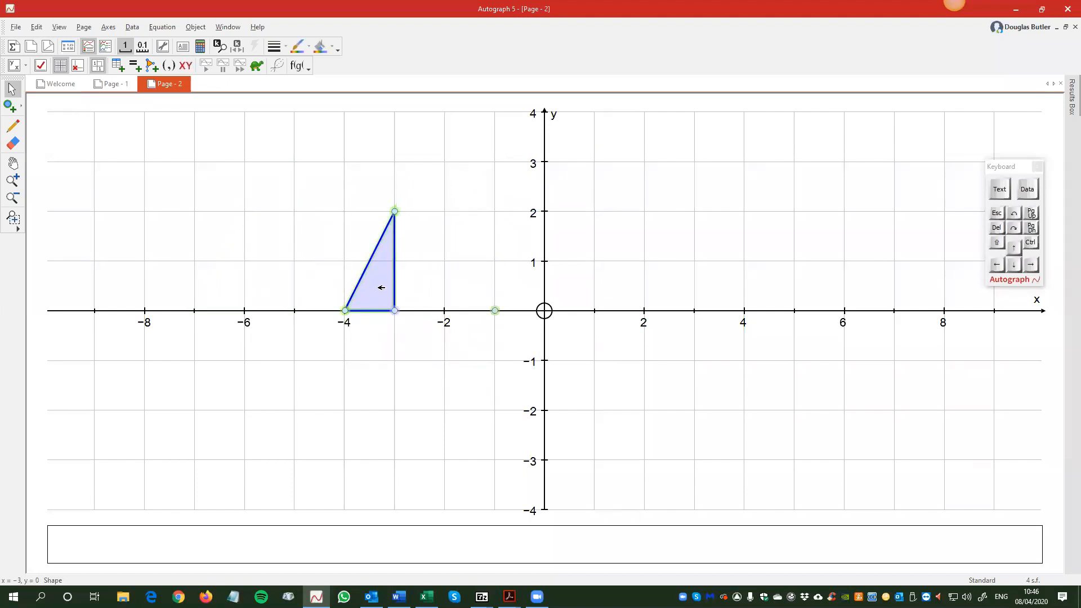
{"action": "right_click", "coordinate": [632, 156]}
{"action": "mouse_move", "coordinate": [664, 319]}
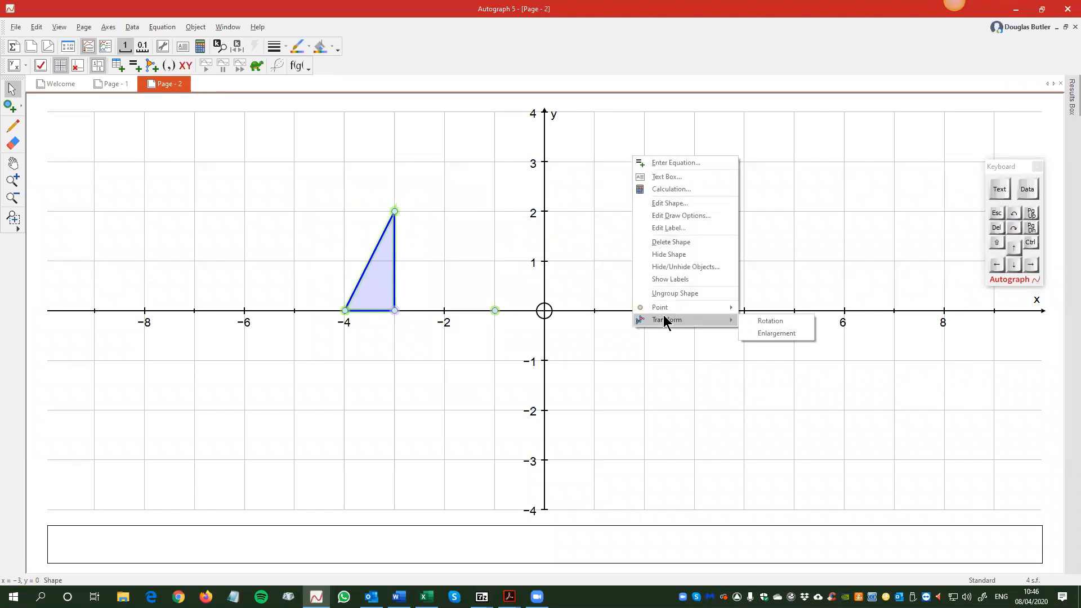
{"action": "left_click", "coordinate": [769, 320]}
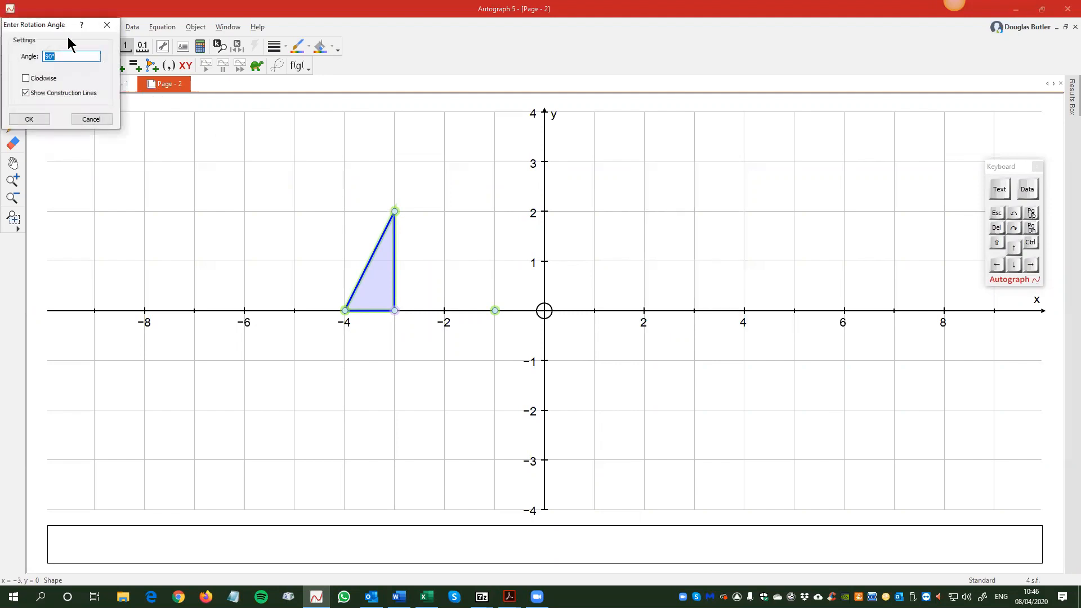
{"action": "left_click_drag", "start_coordinate": [60, 31], "coordinate": [772, 297]}
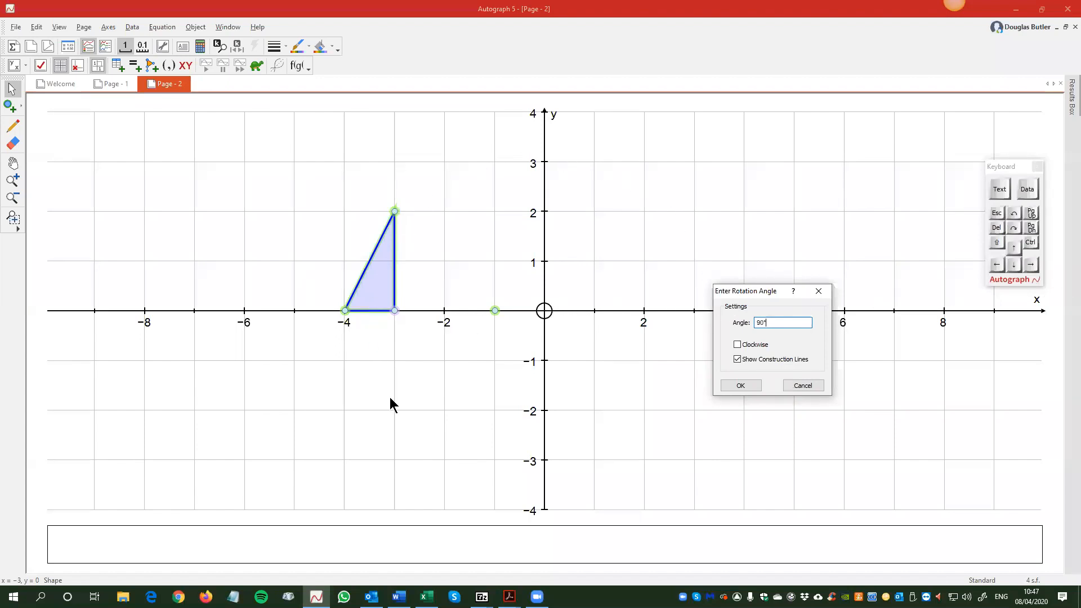
{"action": "left_click", "coordinate": [737, 345]}
{"action": "left_click", "coordinate": [755, 388]}
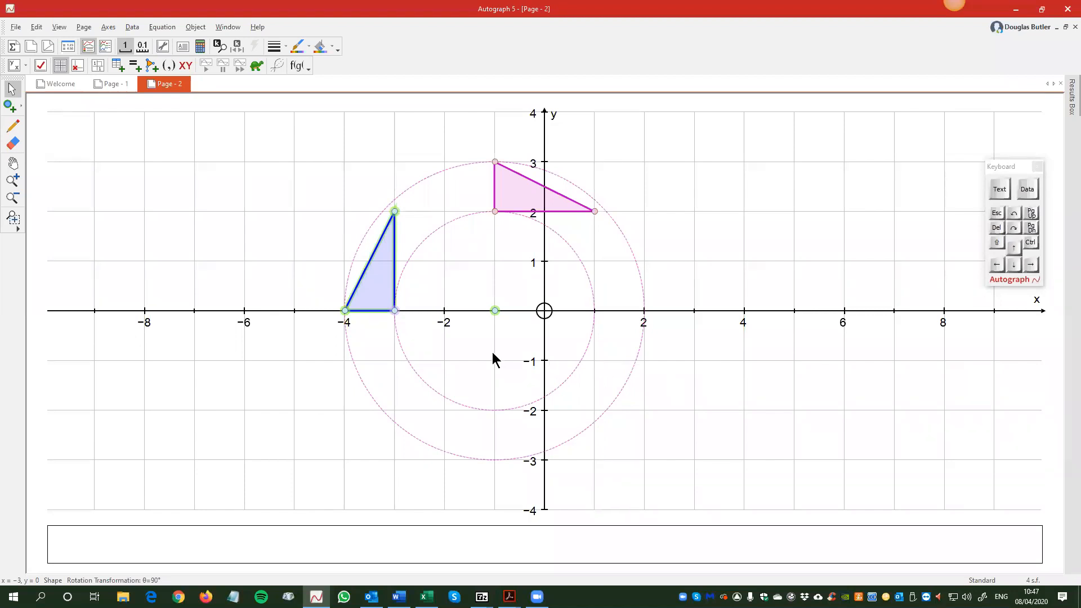
Step: Select the rotation centre and the rotated triangle in turn, check the object animation option, and clear the selection
{"action": "left_click", "coordinate": [648, 199]}
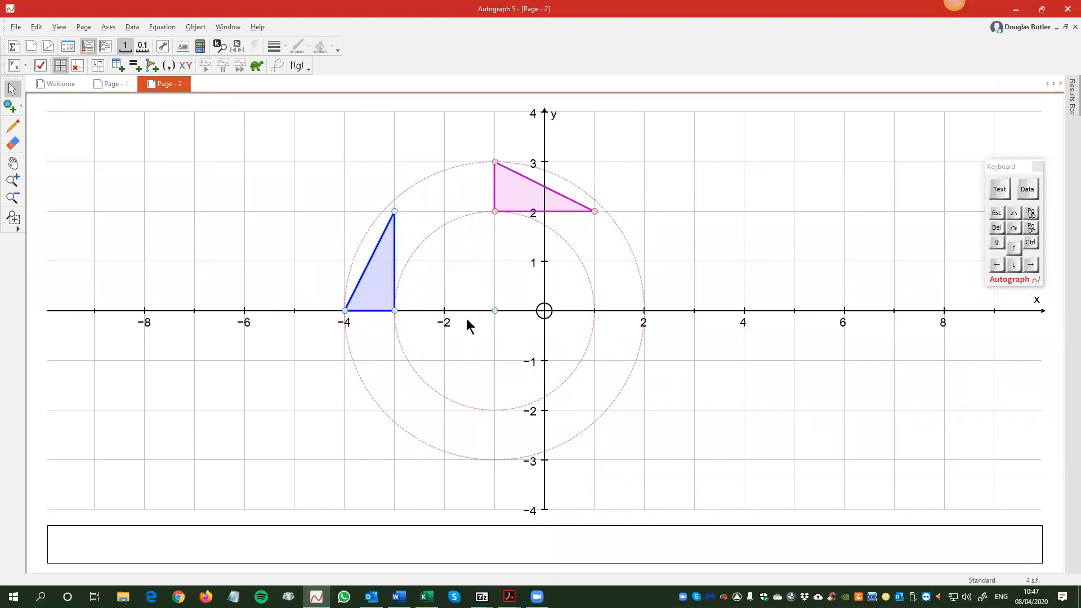
{"action": "mouse_move", "coordinate": [497, 313]}
{"action": "left_mouse_down"}
{"action": "mouse_move", "coordinate": [447, 309]}
{"action": "mouse_move", "coordinate": [485, 309]}
{"action": "left_mouse_up"}
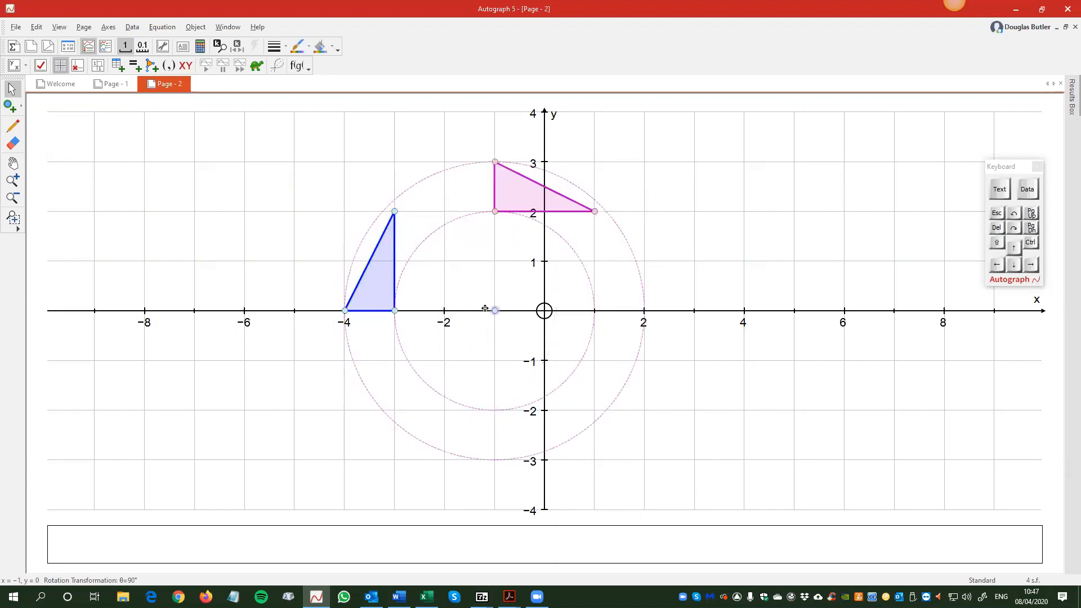
{"action": "left_click_drag", "start_coordinate": [373, 295], "coordinate": [391, 281]}
{"action": "left_click", "coordinate": [483, 276]}
{"action": "left_click", "coordinate": [518, 193]}
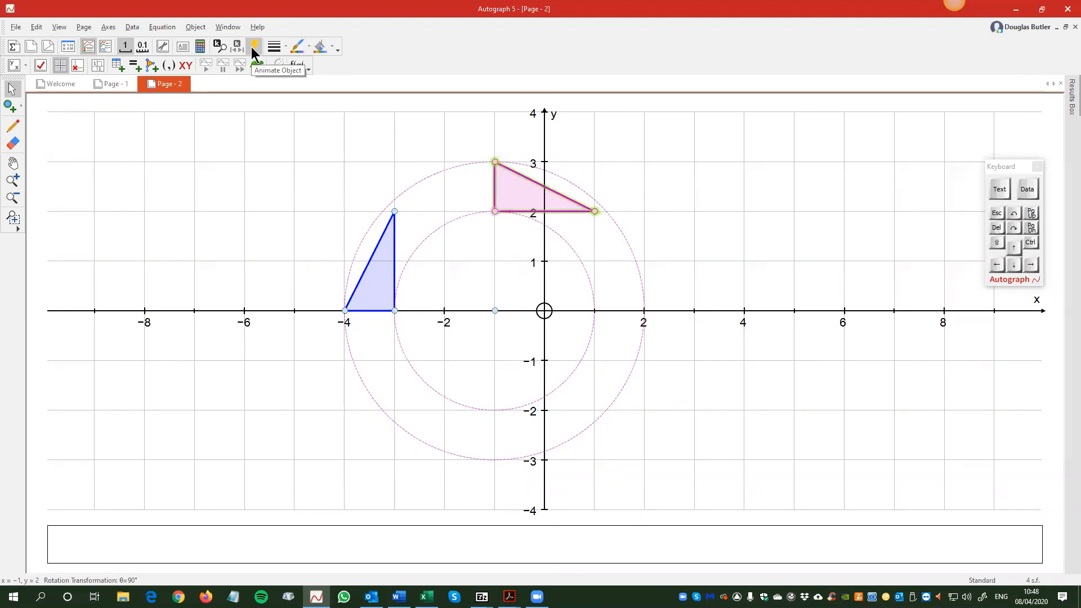
{"action": "left_click", "coordinate": [402, 134]}
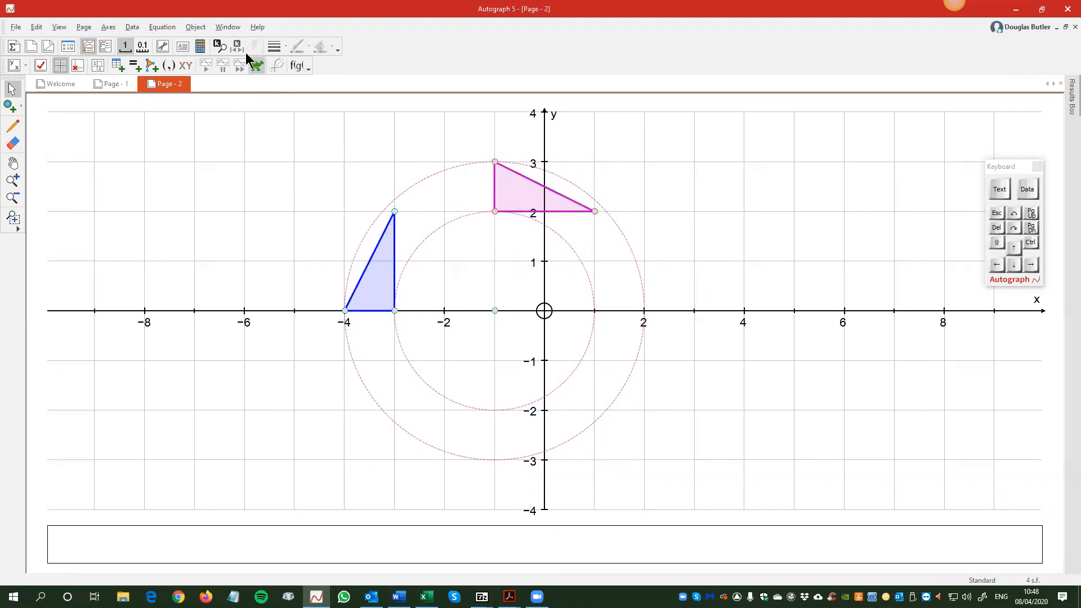
Step: Open the angle adjuster for the rotated triangle and step its angle by 22.5° up to 180°, then back to 135°
{"action": "left_click", "coordinate": [522, 198]}
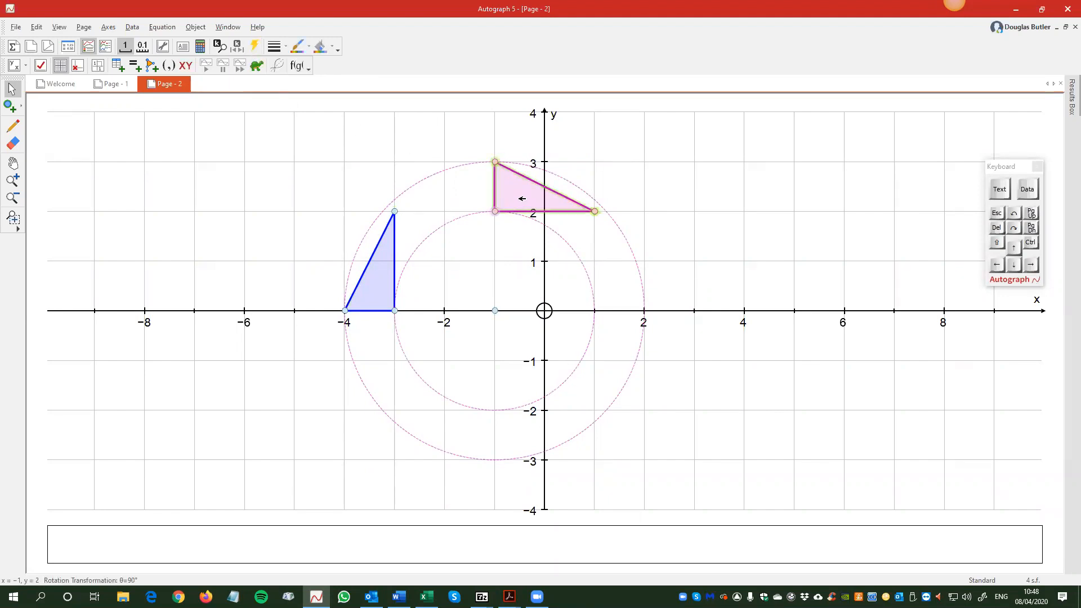
{"action": "left_click", "coordinate": [255, 47]}
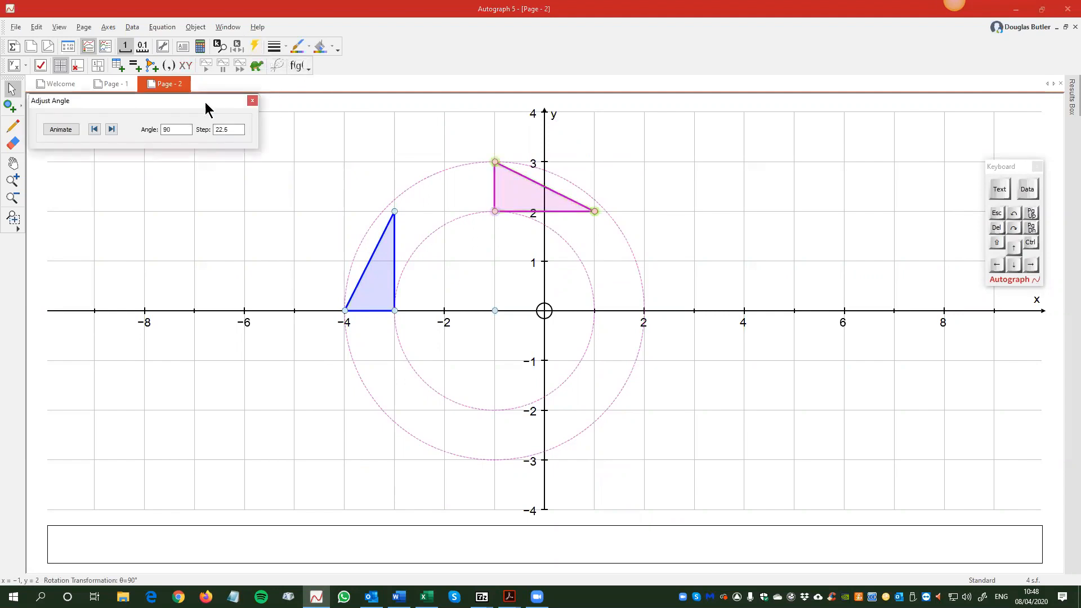
{"action": "left_click_drag", "start_coordinate": [210, 103], "coordinate": [825, 130]}
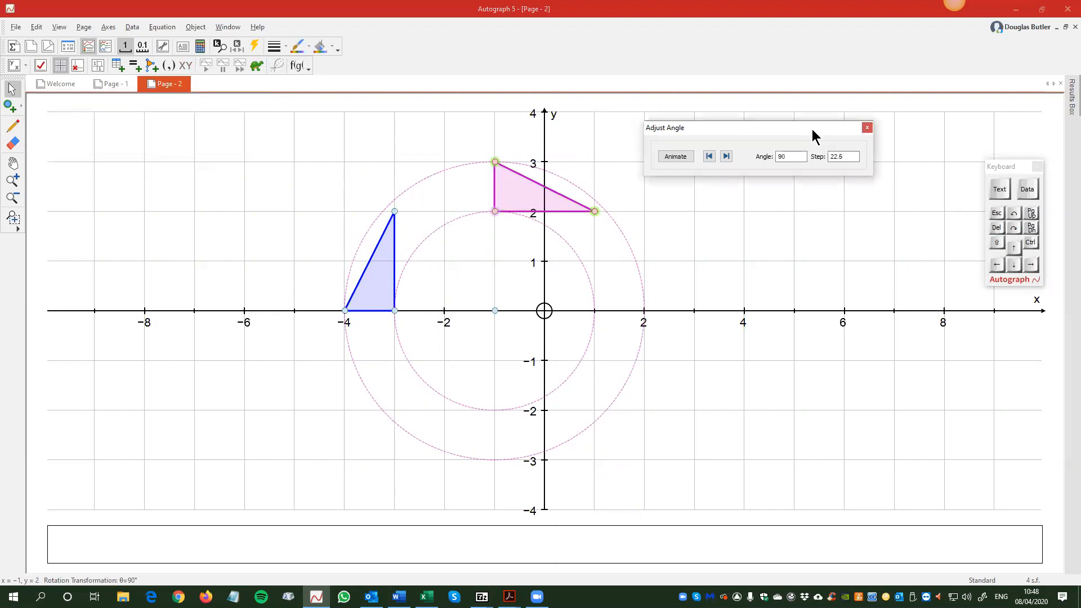
{"action": "left_click", "coordinate": [727, 156]}
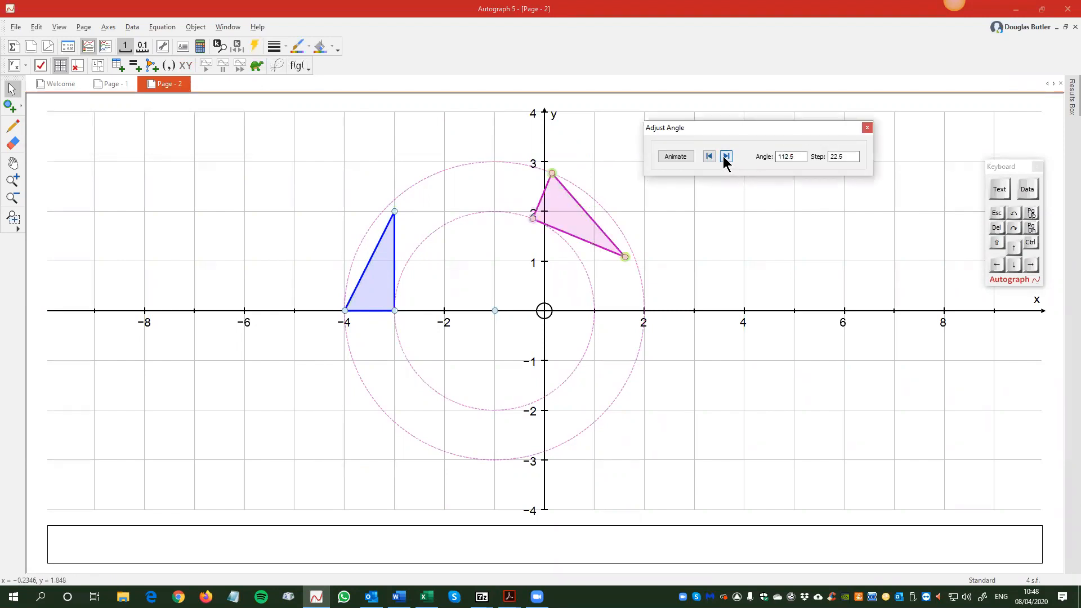
{"action": "left_click", "coordinate": [727, 157]}
{"action": "left_click", "coordinate": [726, 157]}
{"action": "left_click", "coordinate": [726, 157]}
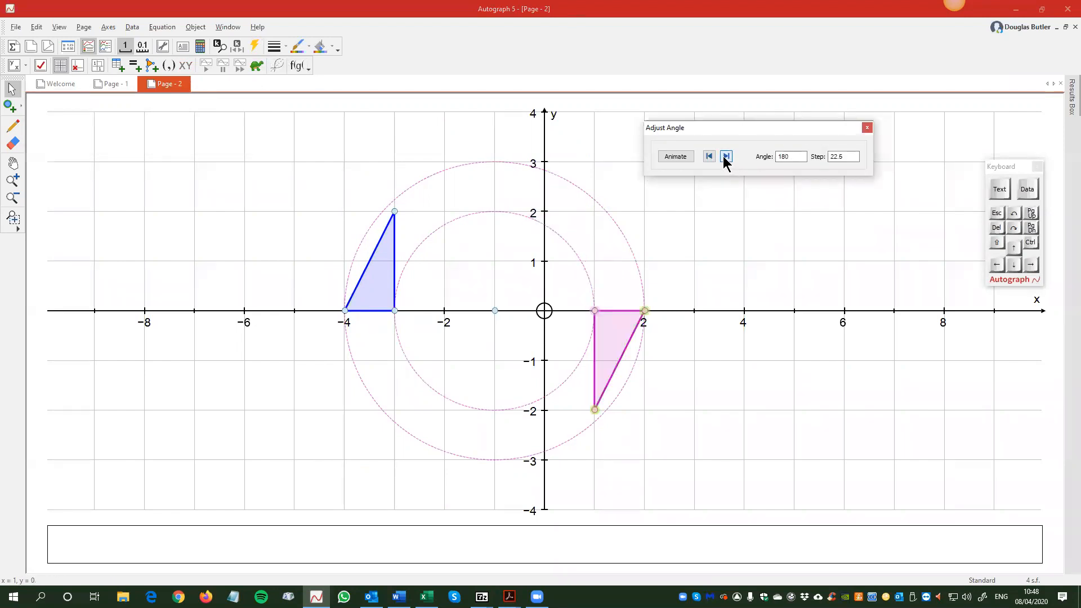
{"action": "left_click", "coordinate": [708, 157]}
{"action": "left_click", "coordinate": [708, 157]}
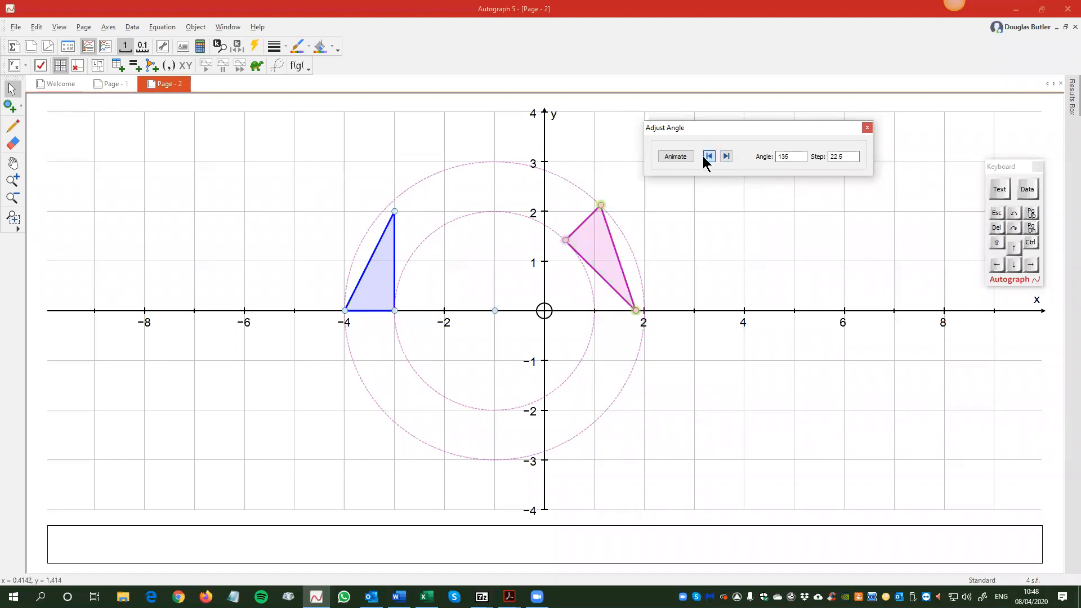
Step: Inspect the rotated triangle's angle, clockwise and construction line settings, leave them as they are, and clear the selection
{"action": "double_click", "coordinate": [589, 240]}
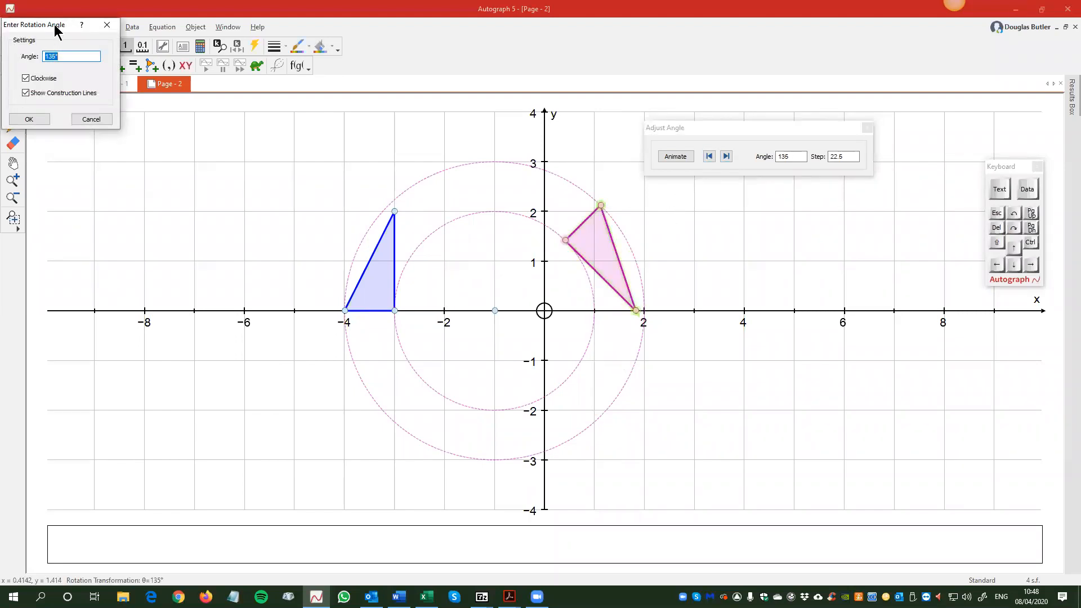
{"action": "left_click_drag", "start_coordinate": [63, 31], "coordinate": [342, 150]}
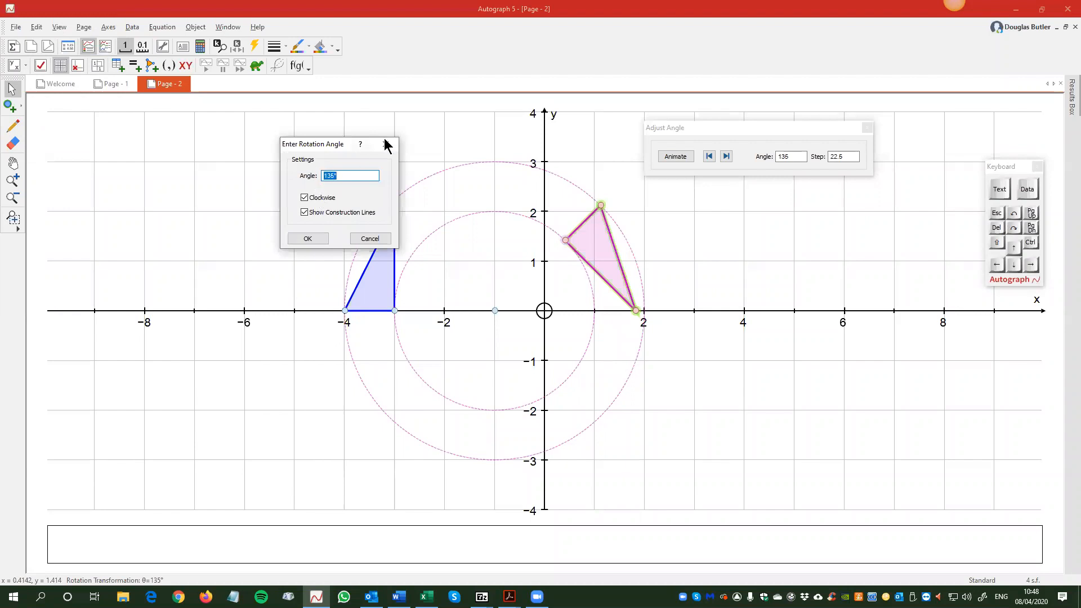
{"action": "left_click", "coordinate": [386, 144]}
{"action": "left_click", "coordinate": [656, 228]}
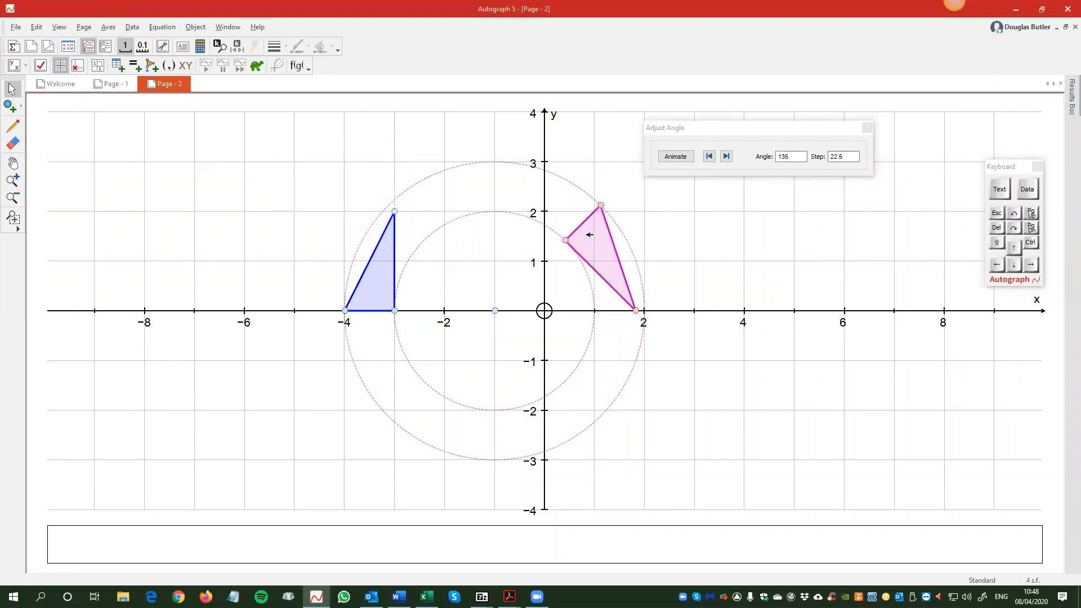
Step: Set the rotated triangle's animation to Automatic - Repeat from 0 to 360 in steps of 4 and start it
{"action": "left_click", "coordinate": [598, 246]}
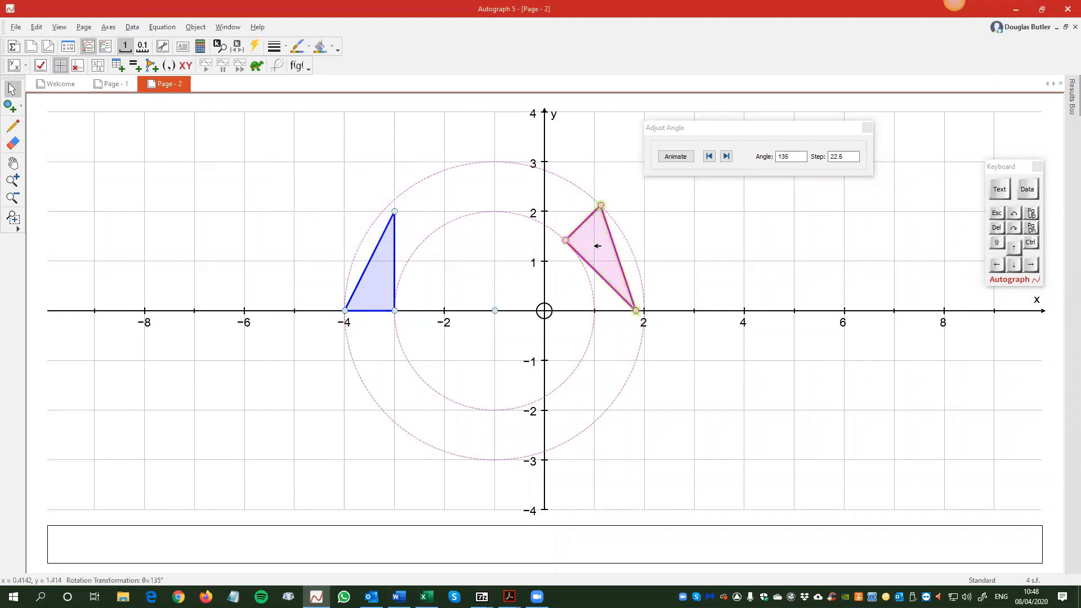
{"action": "left_click", "coordinate": [676, 157]}
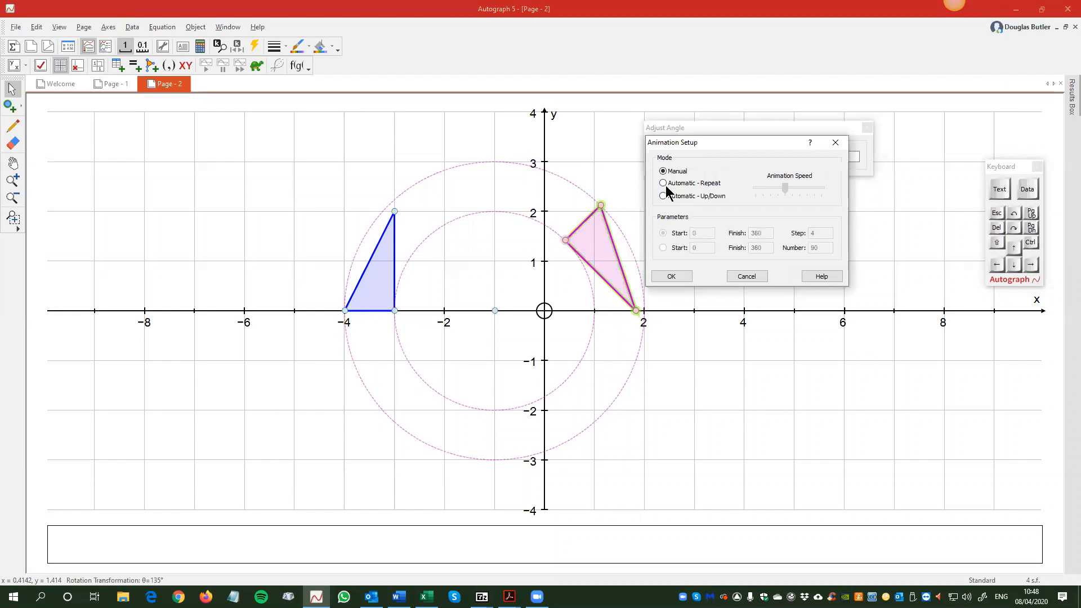
{"action": "left_click", "coordinate": [664, 184]}
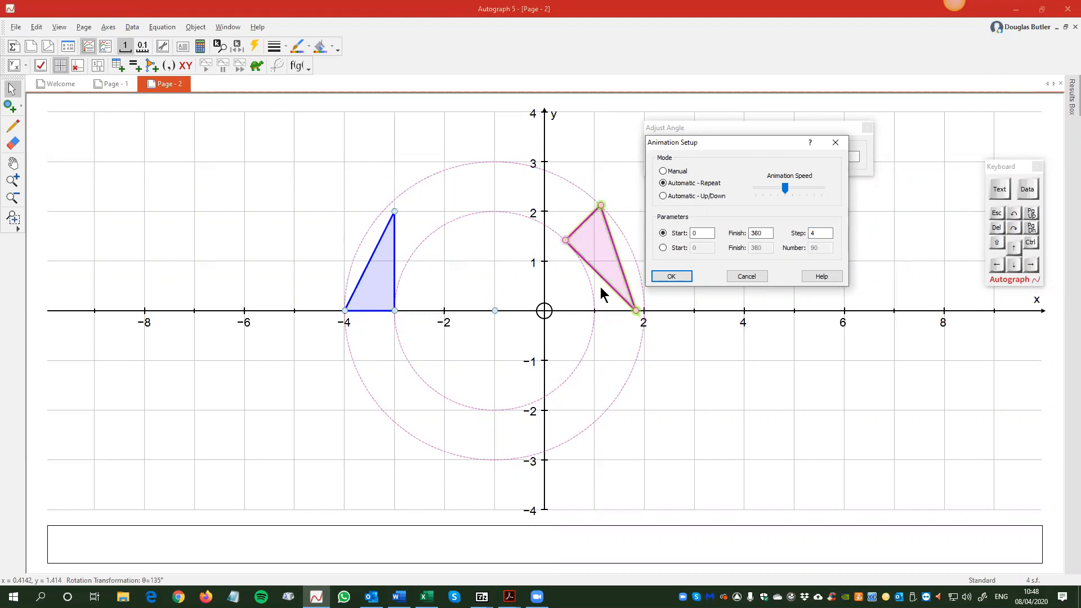
{"action": "left_click", "coordinate": [680, 277]}
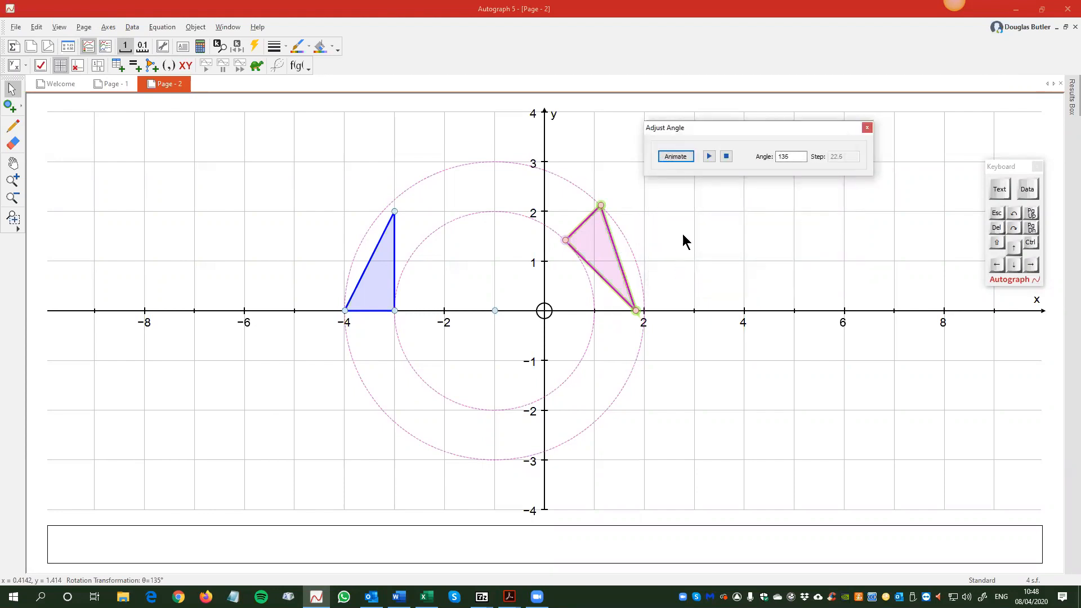
{"action": "left_click", "coordinate": [707, 159]}
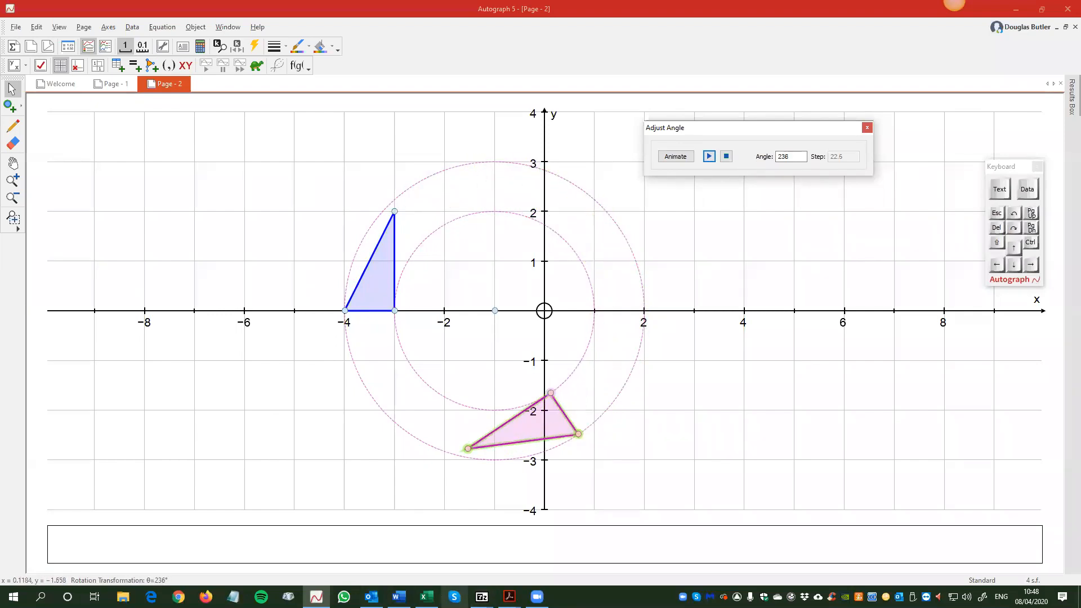
Step: Switch to the 2-Rotations.pdf worksheet in Adobe Acrobat and go to the Rotation: Tasks 4-6 page
{"action": "left_click", "coordinate": [509, 596]}
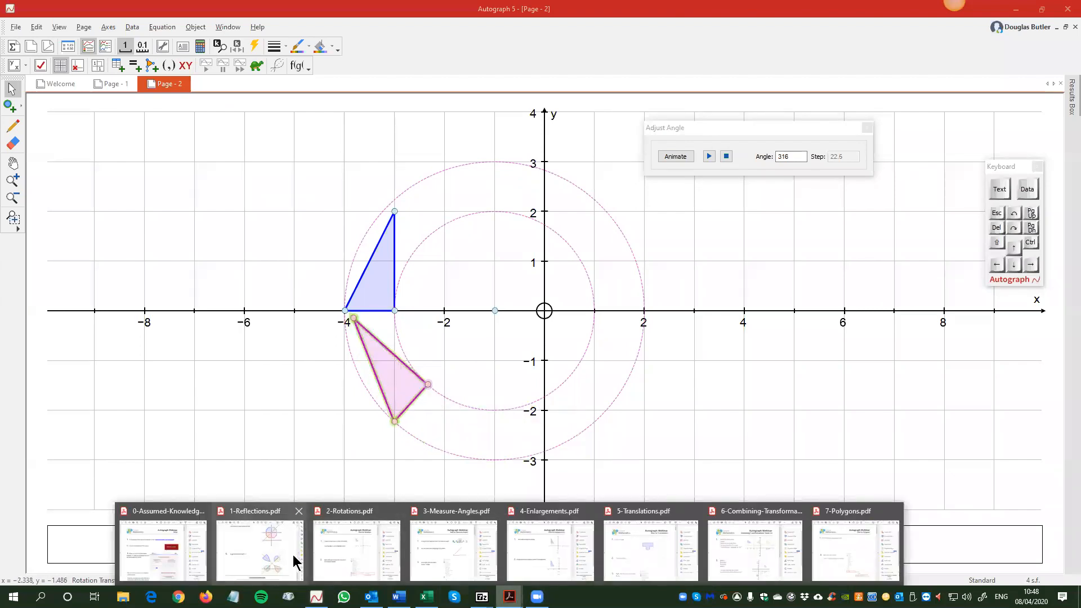
{"action": "left_click", "coordinate": [354, 555]}
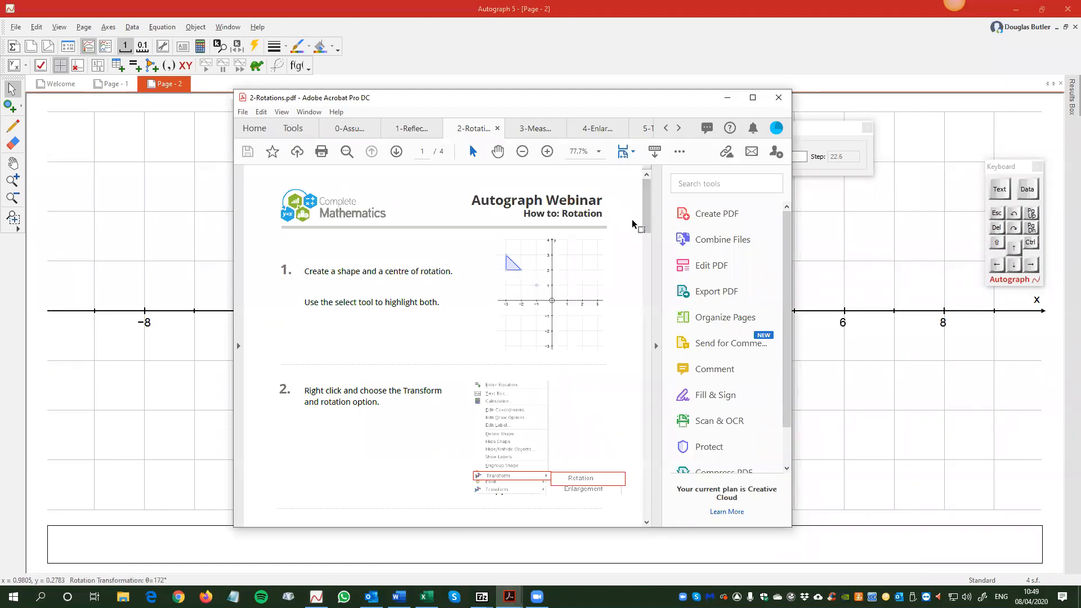
{"action": "left_click_drag", "start_coordinate": [647, 221], "coordinate": [626, 457]}
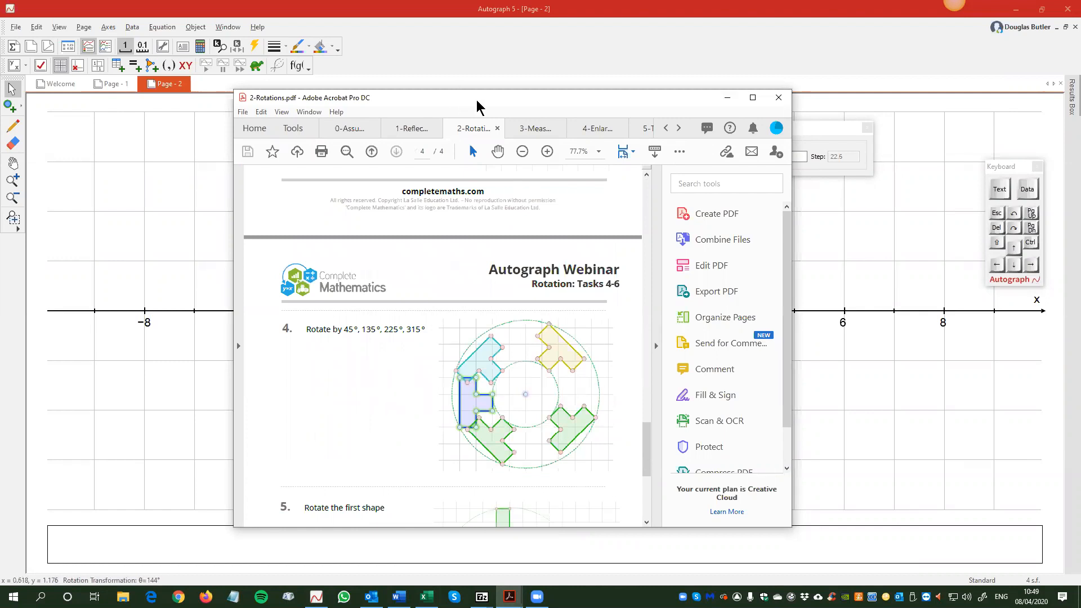
Step: Arrange the rotation worksheet beside the shifted graph, move the on-screen keyboard out of the way, and collapse the worksheet's tools pane
{"action": "left_click_drag", "start_coordinate": [477, 106], "coordinate": [897, 127]}
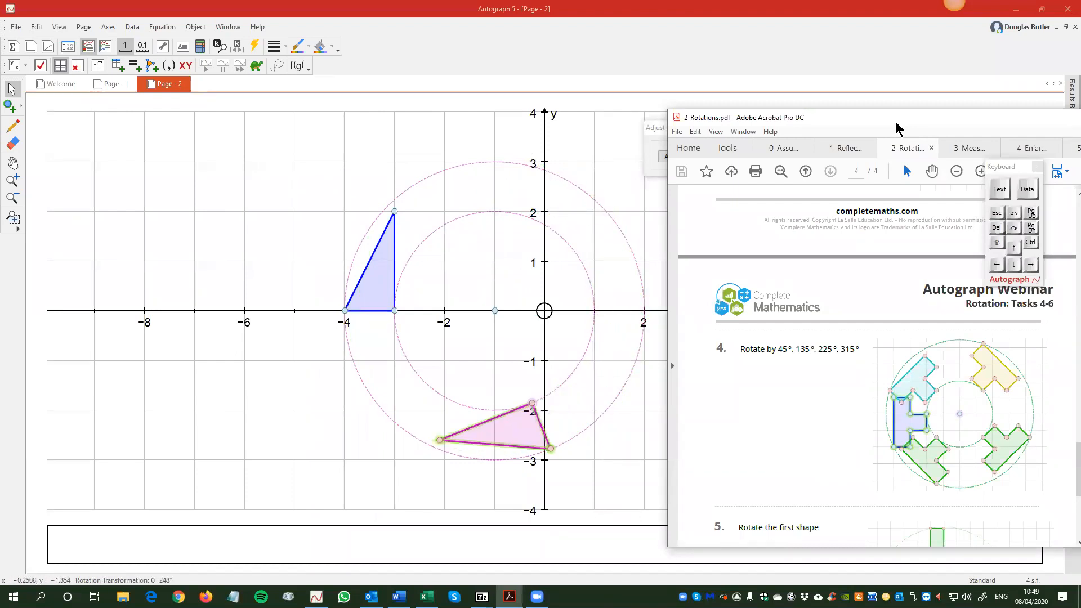
{"action": "left_click", "coordinate": [517, 339]}
{"action": "left_click_drag", "start_coordinate": [451, 328], "coordinate": [285, 322]}
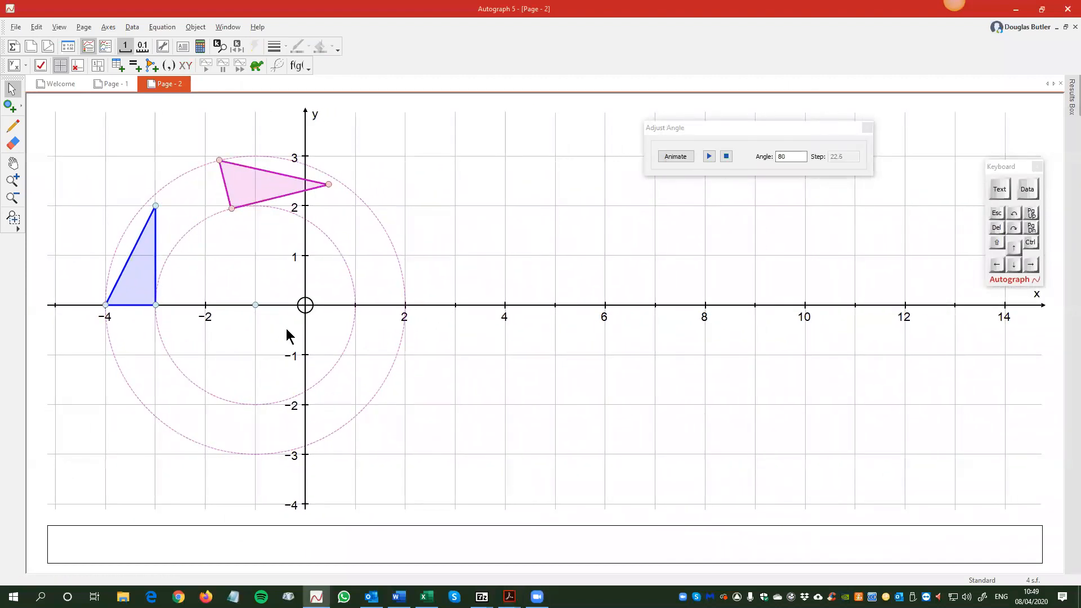
{"action": "key", "text": "alt+Tab"}
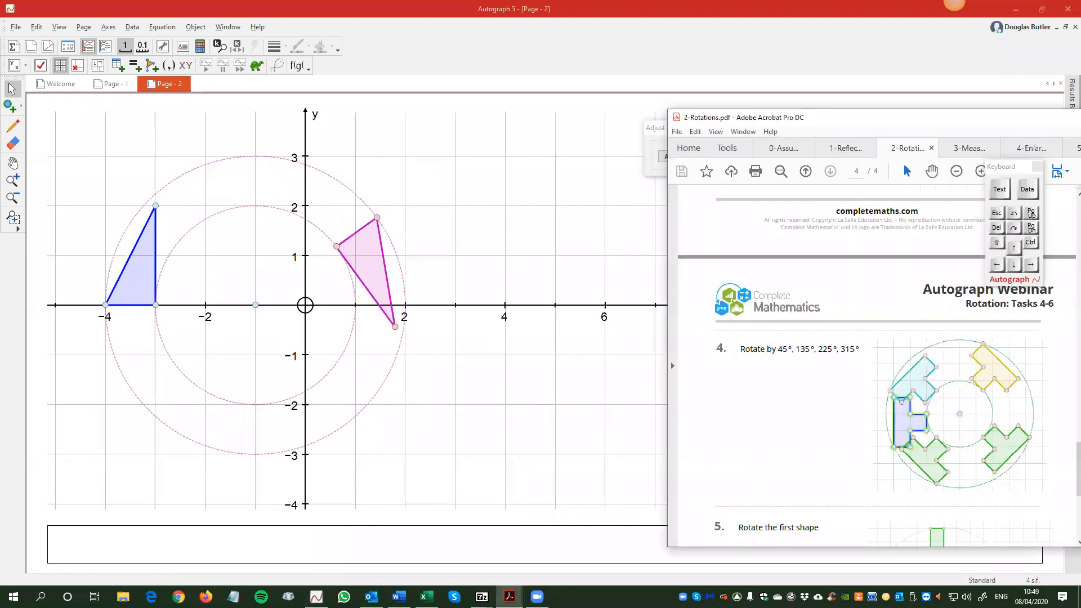
{"action": "left_click_drag", "start_coordinate": [1080, 122], "coordinate": [935, 116]}
{"action": "left_click_drag", "start_coordinate": [1009, 167], "coordinate": [958, 20]}
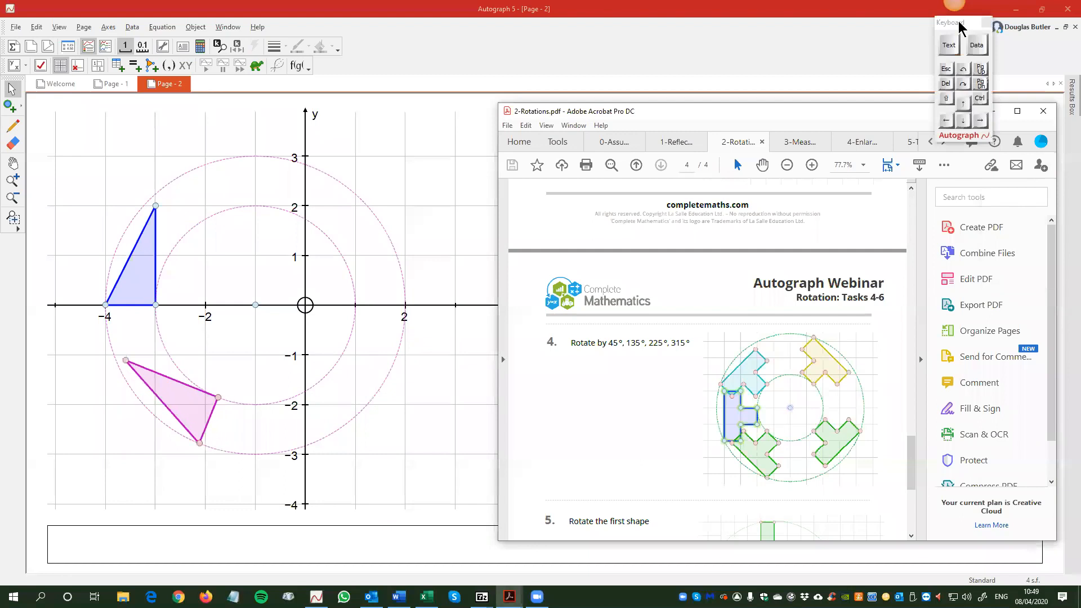
{"action": "left_click", "coordinate": [920, 359]}
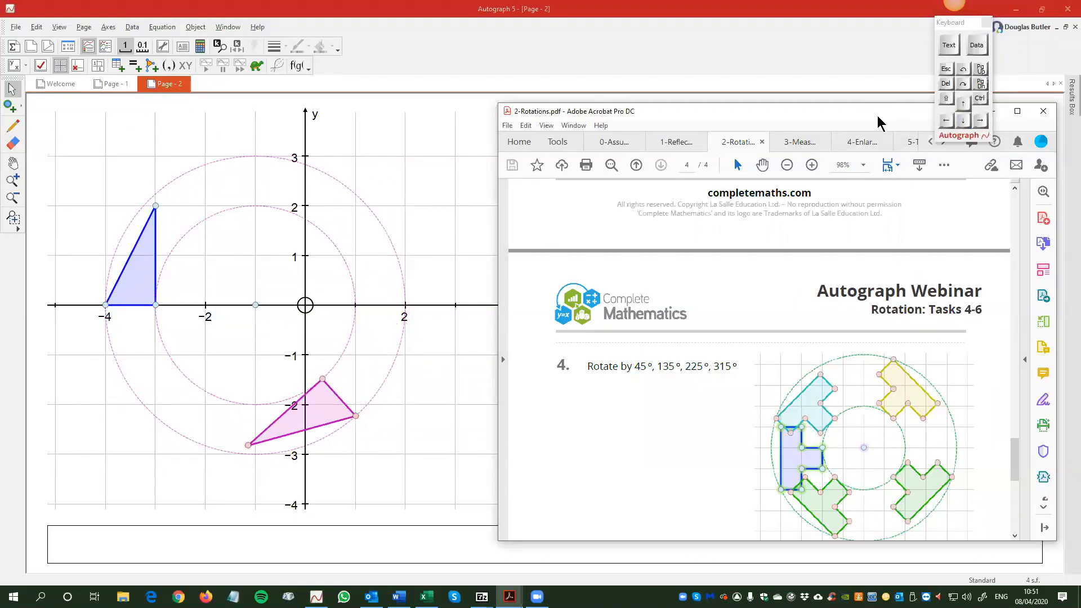
Step: Minimise the worksheet, then stop the triangle's rotation animation at 60° and close the angle adjuster
{"action": "left_click_drag", "start_coordinate": [877, 113], "coordinate": [860, 225]}
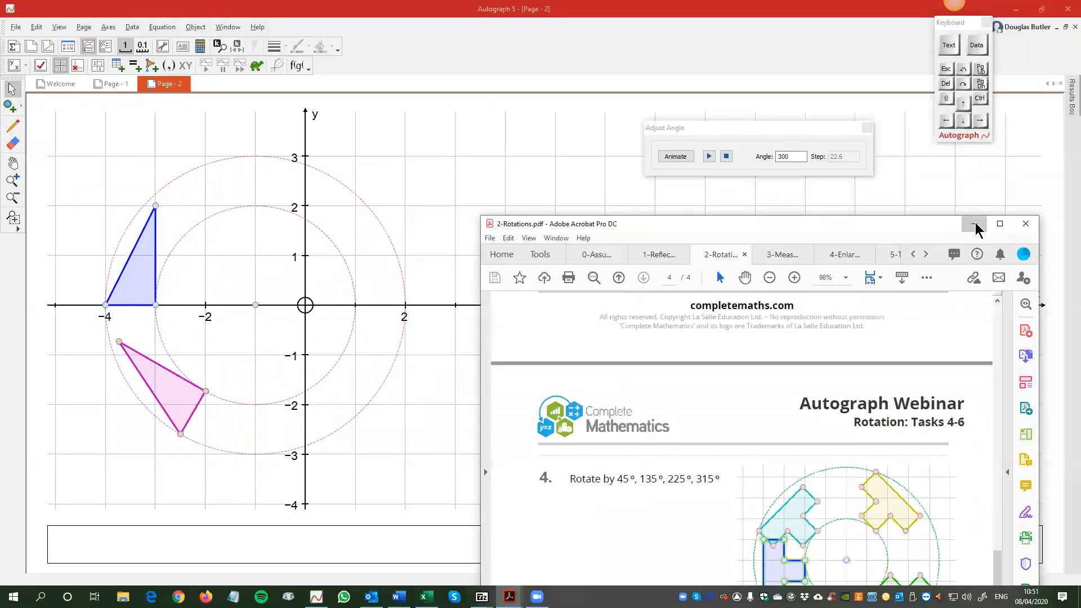
{"action": "left_click", "coordinate": [975, 225]}
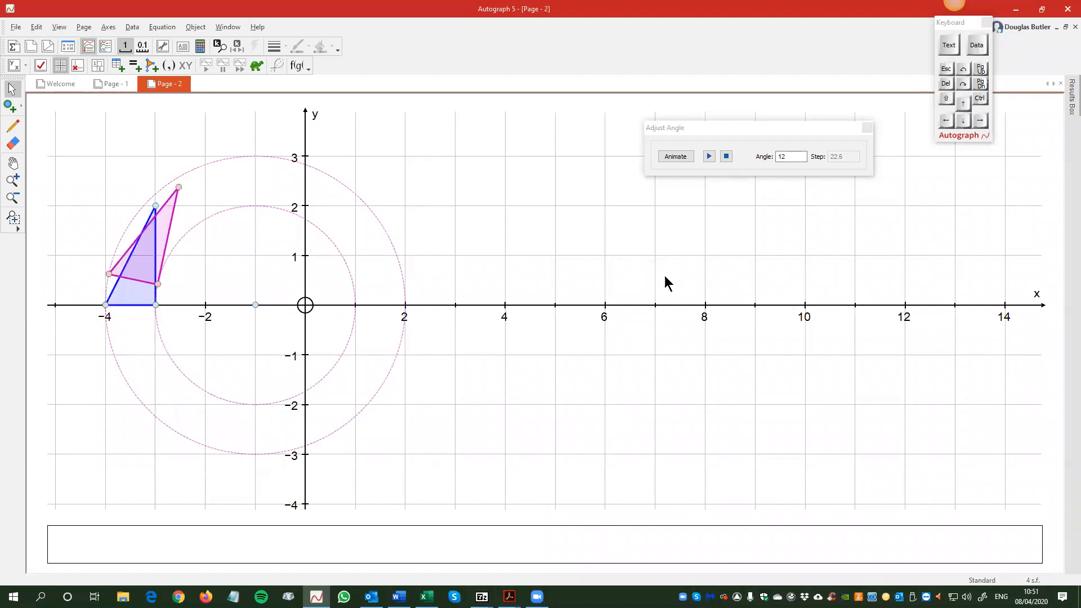
{"action": "left_click", "coordinate": [727, 157]}
{"action": "left_click", "coordinate": [463, 213]}
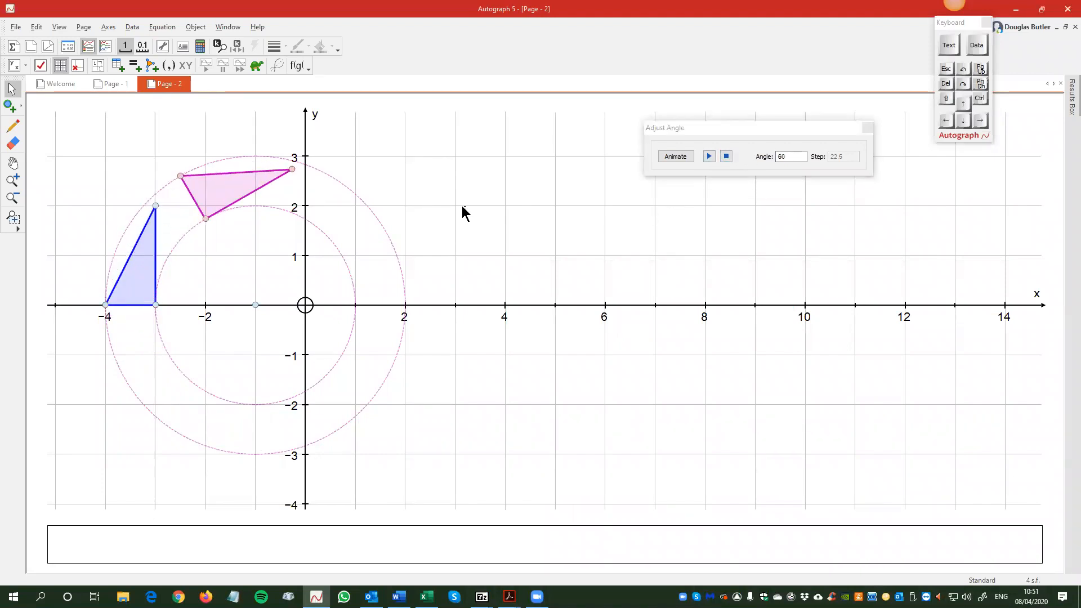
{"action": "left_click", "coordinate": [861, 129]}
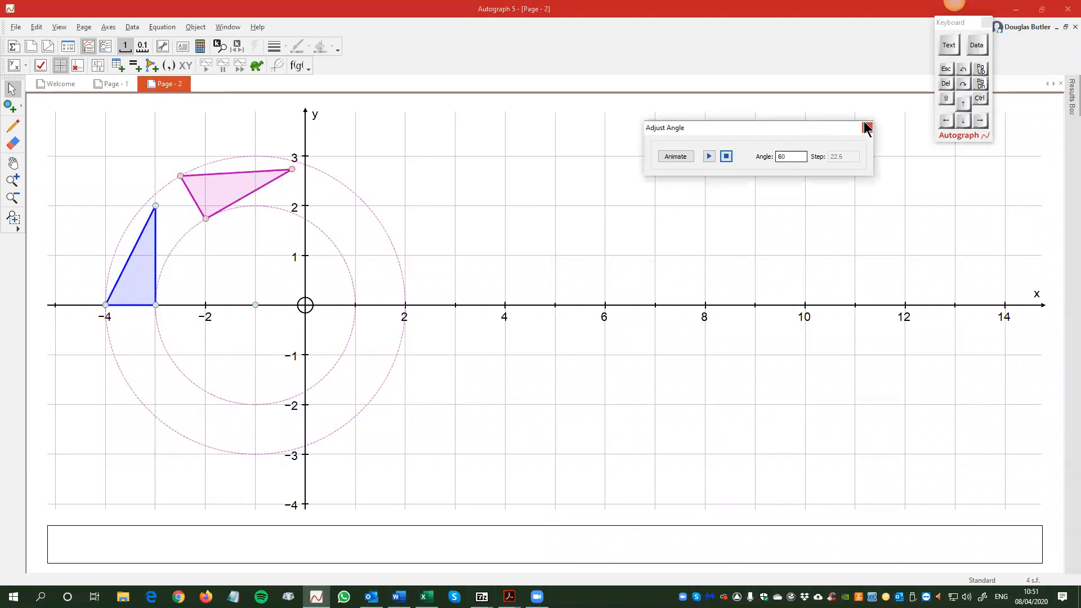
{"action": "left_click", "coordinate": [866, 129]}
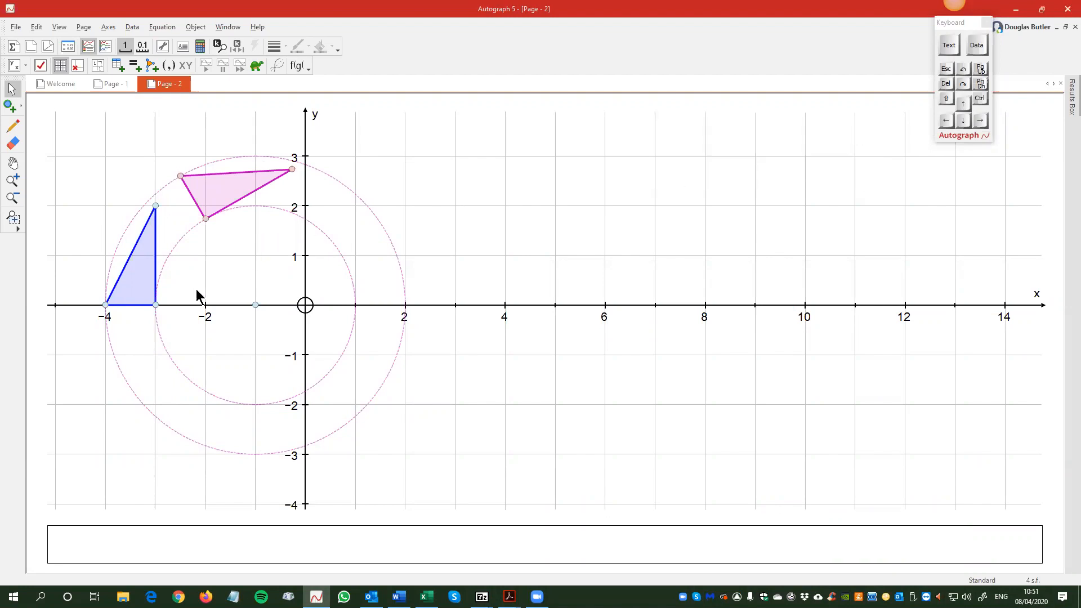
Step: Review the rotation angle settings of the rotated triangle and cancel without changing them
{"action": "left_click", "coordinate": [227, 194]}
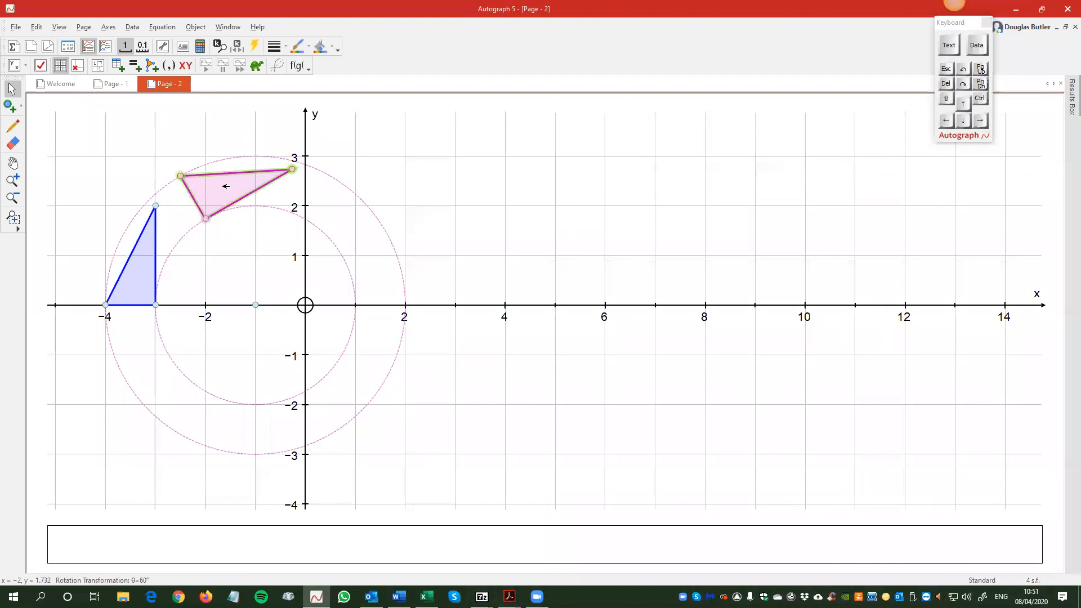
{"action": "double_click", "coordinate": [225, 188]}
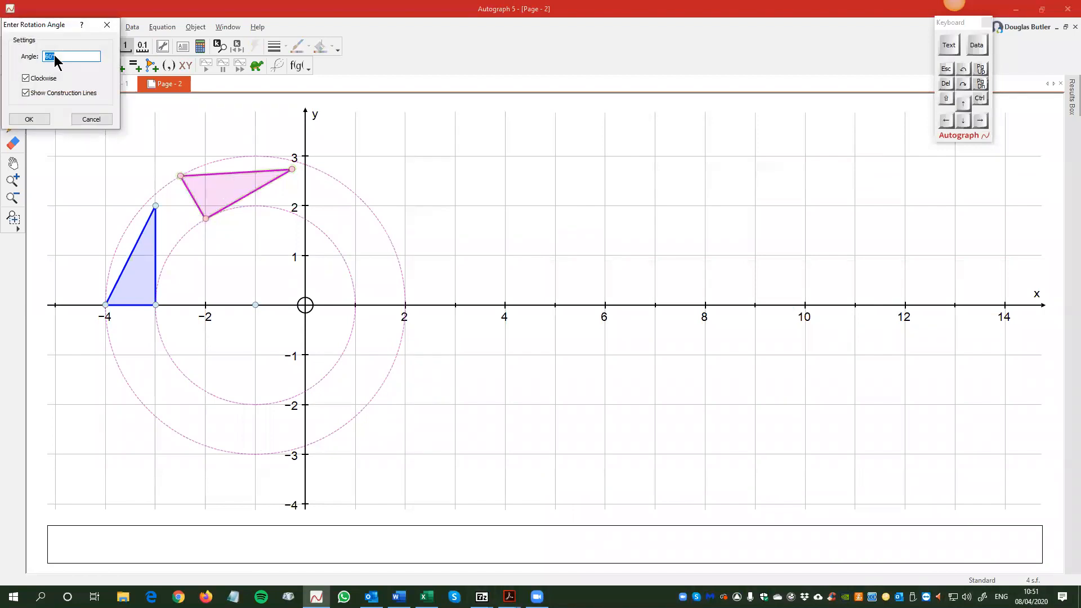
{"action": "left_click", "coordinate": [91, 120]}
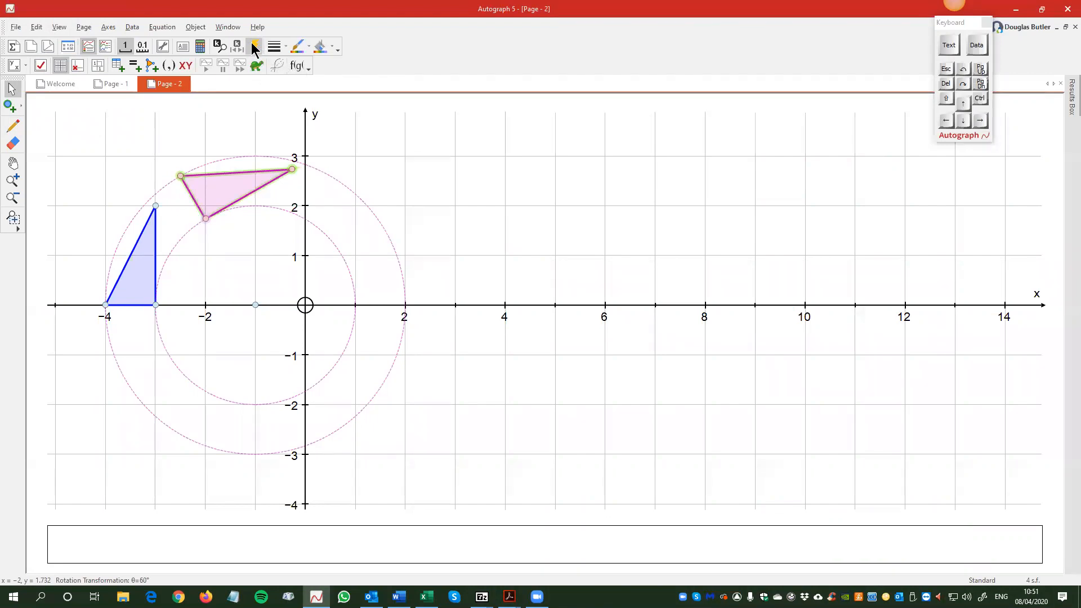
Step: Reopen the angle adjuster, review the animation setup modes, and run the triangle's automatic rotation again
{"action": "left_click", "coordinate": [255, 47]}
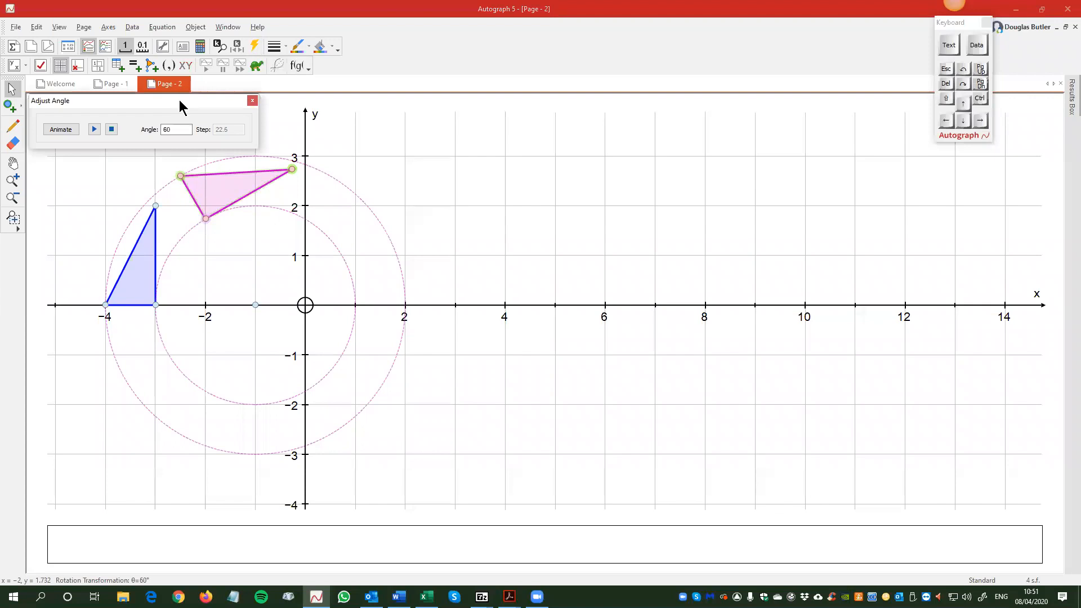
{"action": "left_click_drag", "start_coordinate": [183, 103], "coordinate": [644, 157]}
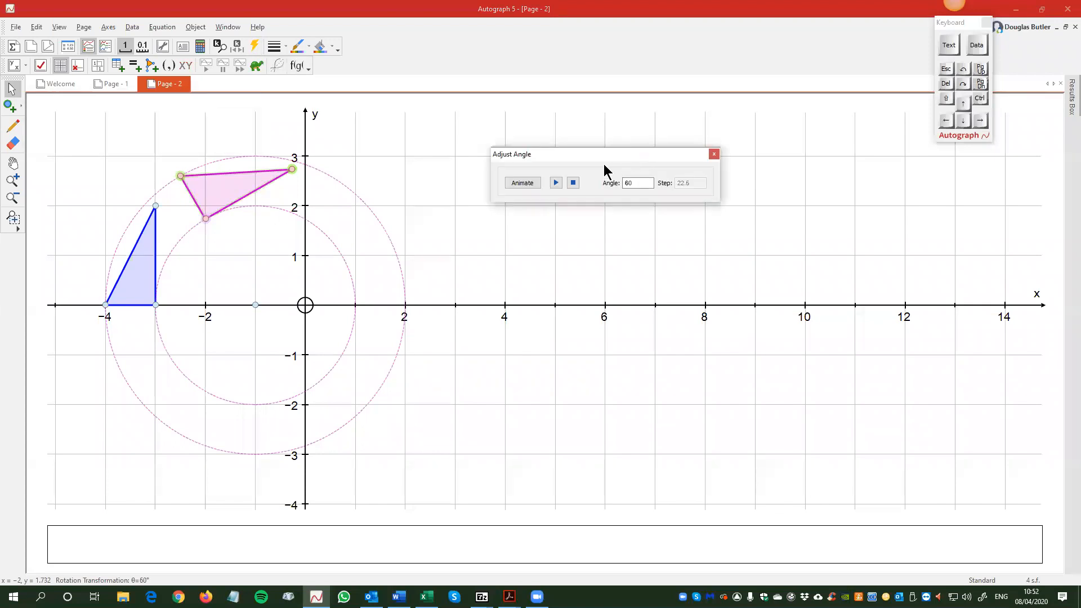
{"action": "left_click", "coordinate": [523, 183]}
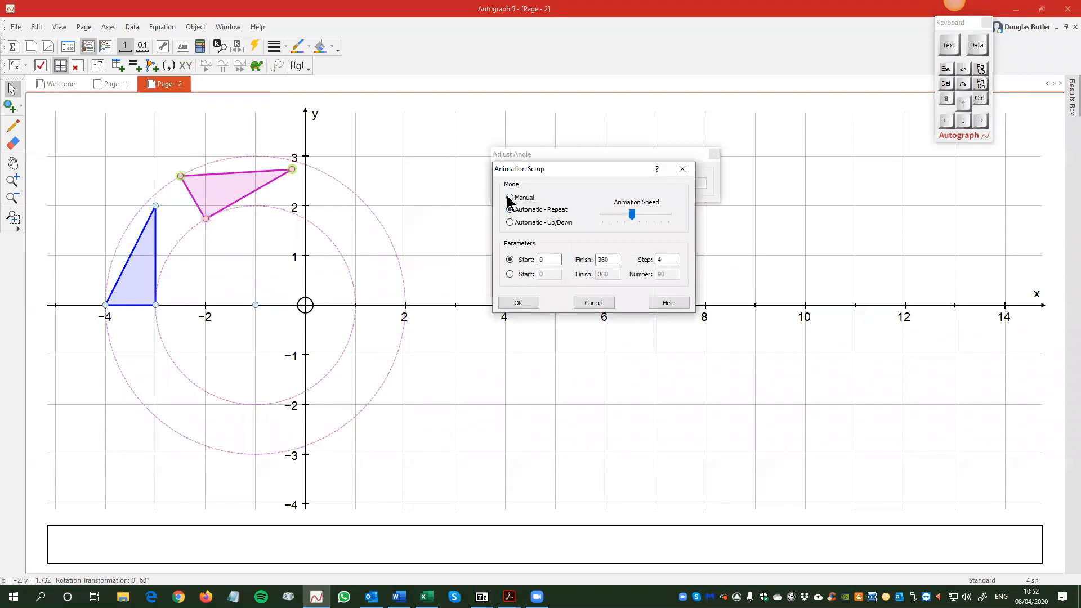
{"action": "left_click", "coordinate": [509, 198]}
{"action": "left_click", "coordinate": [519, 303]}
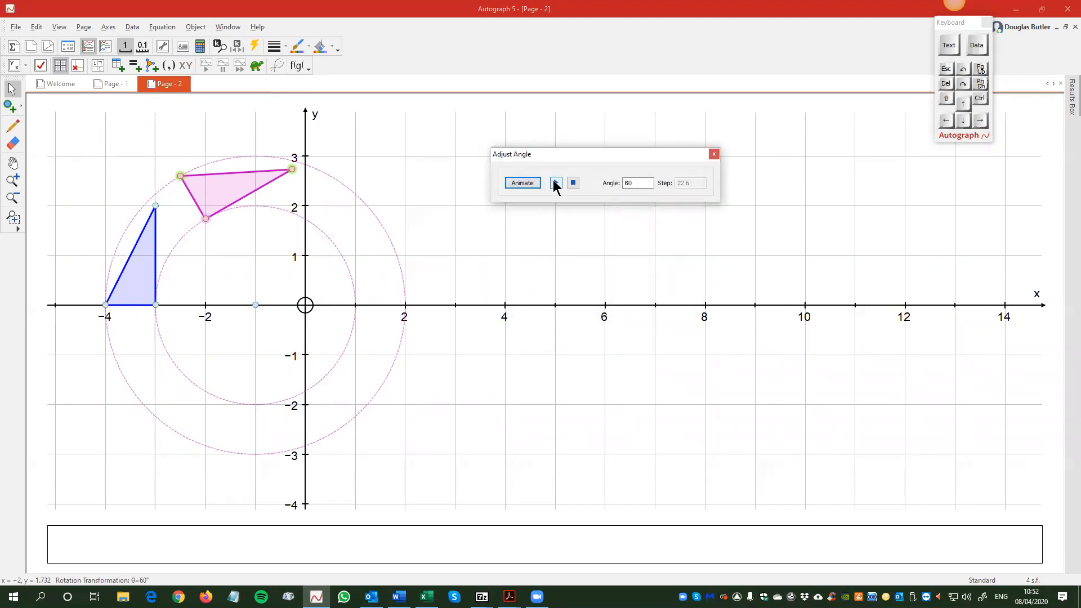
{"action": "left_click", "coordinate": [555, 184]}
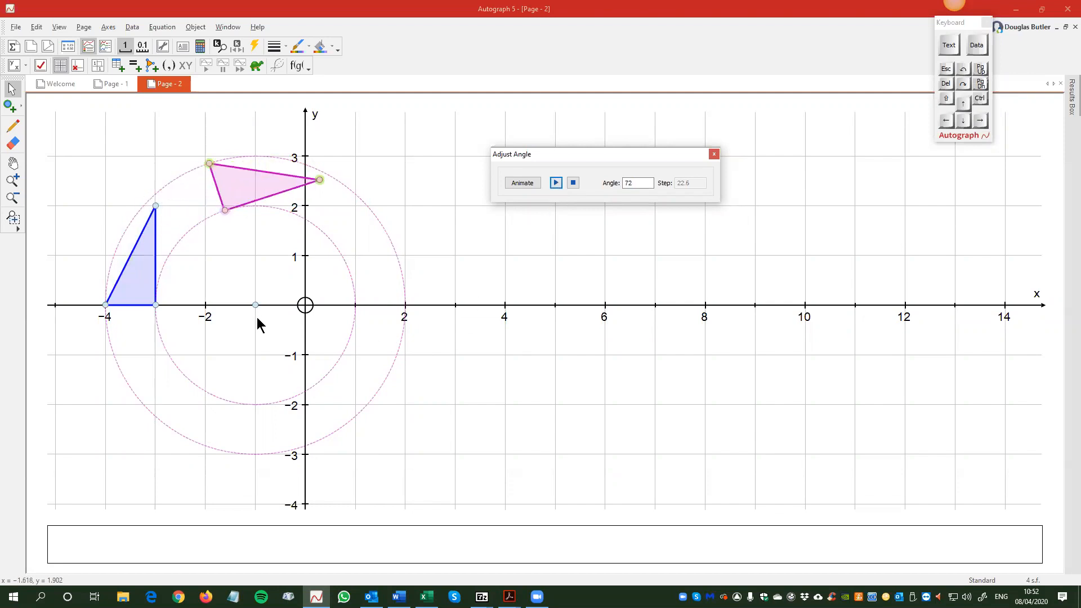
Step: Stop the triangle's rotation at 124° and move its centre of rotation to (-3.3, 0.6), using 0.1 snapping
{"action": "left_click", "coordinate": [573, 182]}
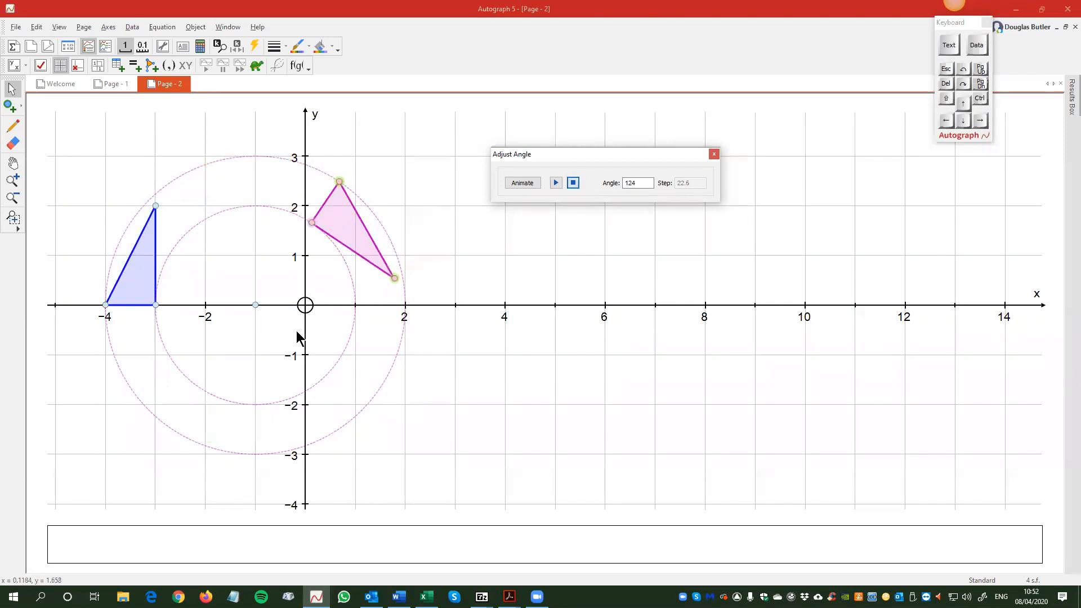
{"action": "left_click", "coordinate": [254, 307]}
{"action": "mouse_move", "coordinate": [232, 298]}
{"action": "left_mouse_down"}
{"action": "mouse_move", "coordinate": [165, 280]}
{"action": "mouse_move", "coordinate": [226, 293]}
{"action": "left_mouse_up"}
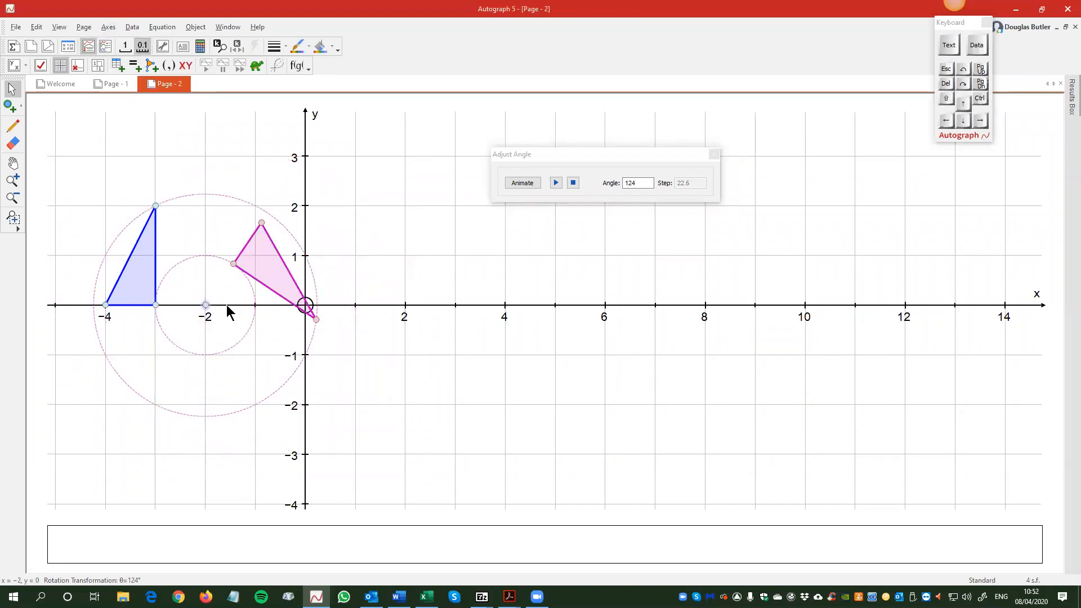
{"action": "left_click_drag", "start_coordinate": [207, 307], "coordinate": [141, 277]}
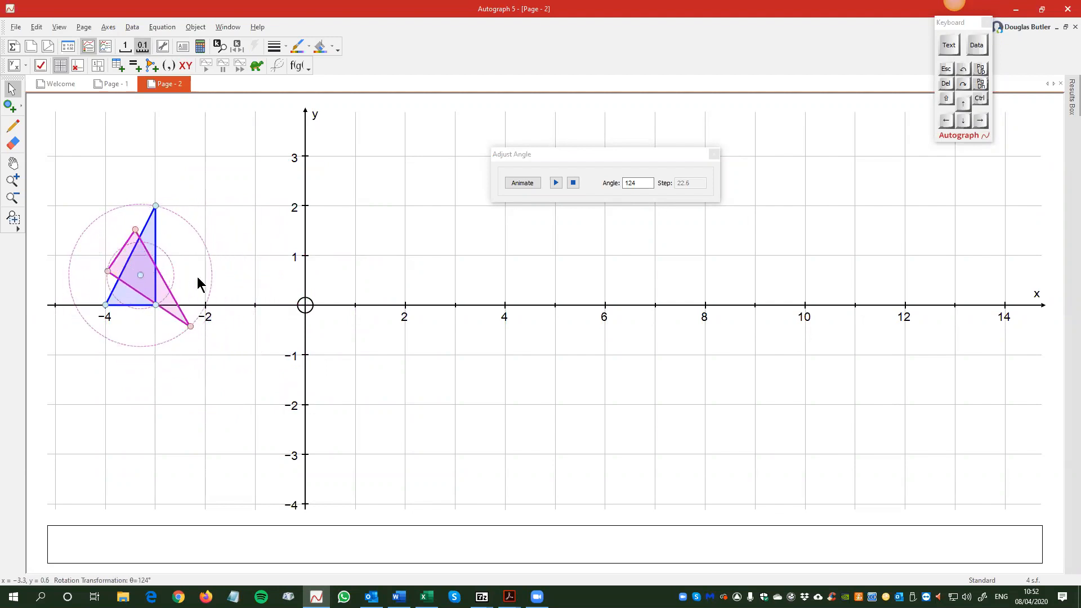
Step: Run the pink triangle's rotation about the relocated centre, stop it at 40°, and clear the selection
{"action": "left_click", "coordinate": [556, 183]}
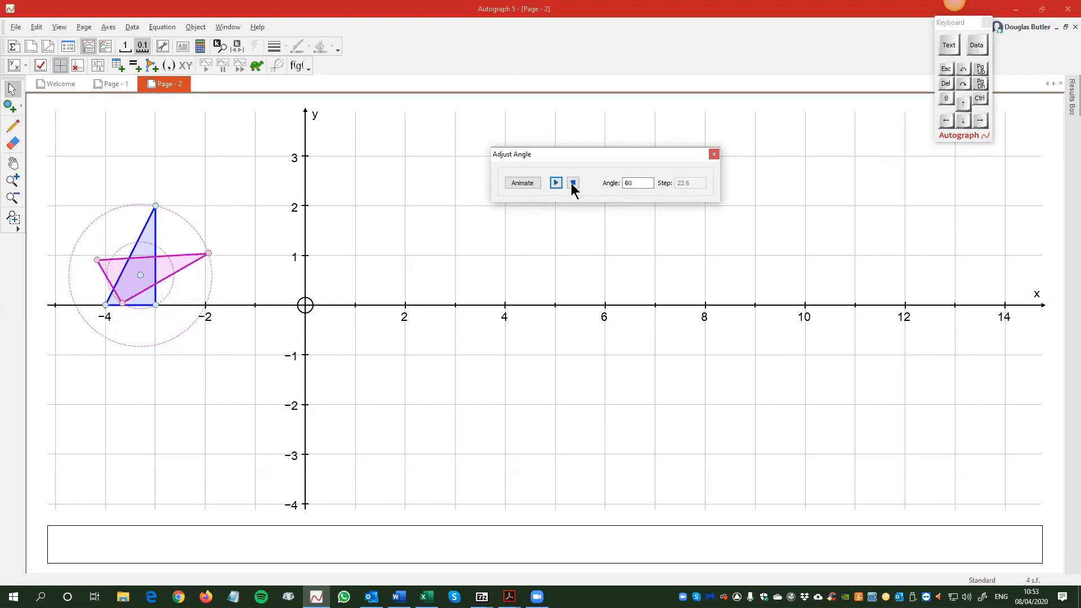
{"action": "left_click", "coordinate": [572, 184]}
{"action": "left_click", "coordinate": [177, 248]}
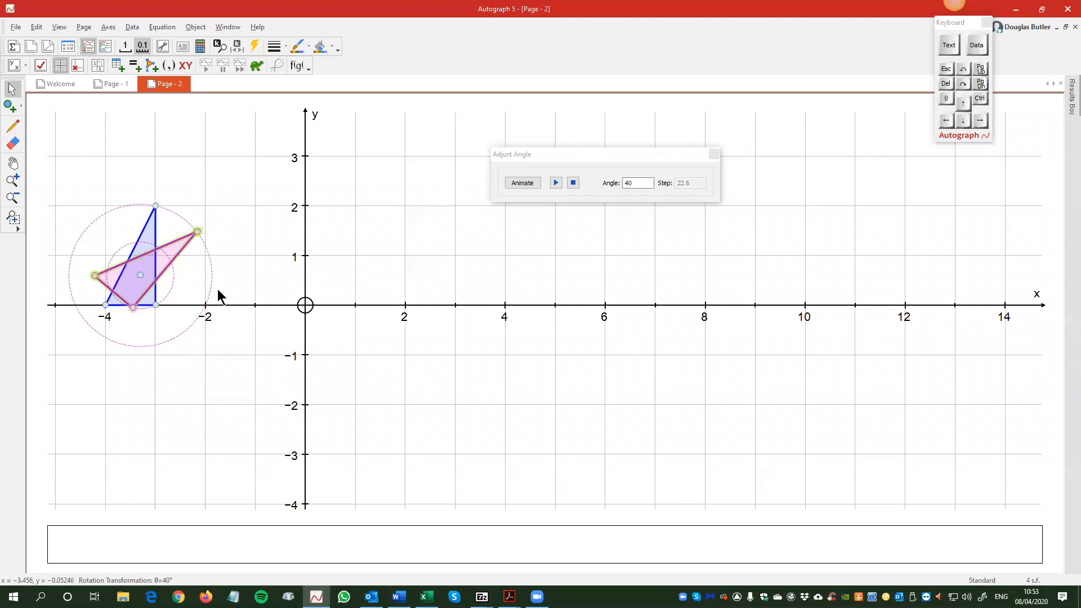
{"action": "left_click", "coordinate": [245, 294]}
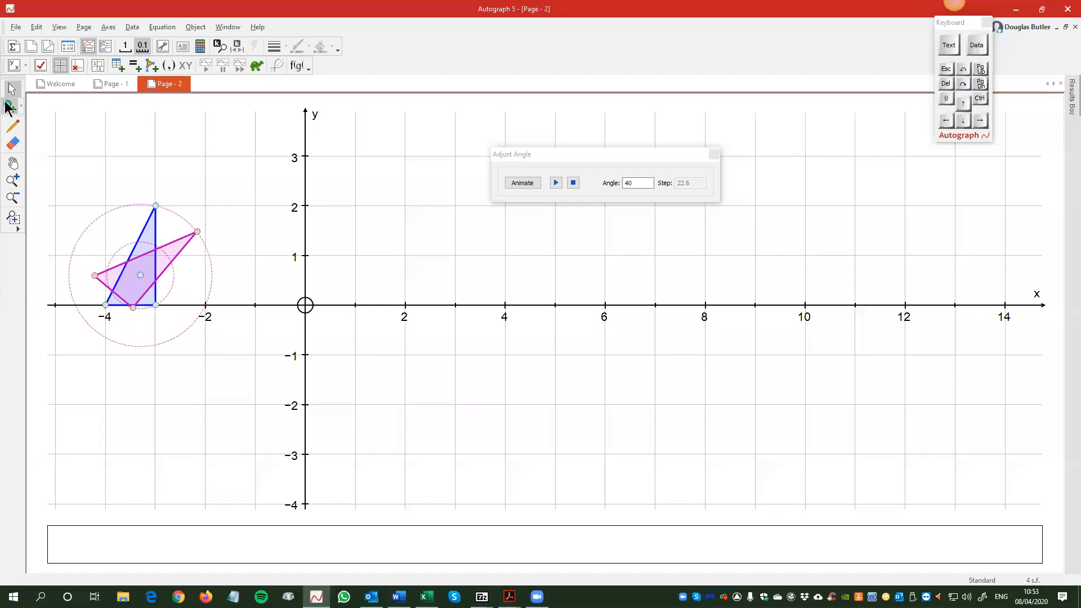
Step: Place a point at (-0.9, 1) and rotate the pink triangle 90° anticlockwise about it, showing construction lines
{"action": "left_click", "coordinate": [259, 256]}
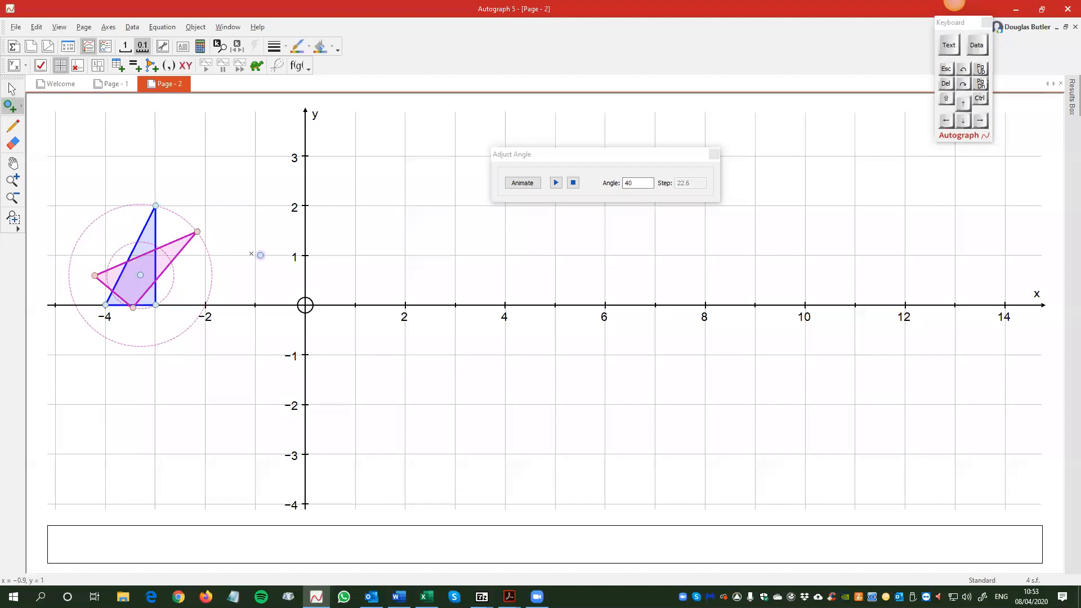
{"action": "left_click", "coordinate": [12, 88]}
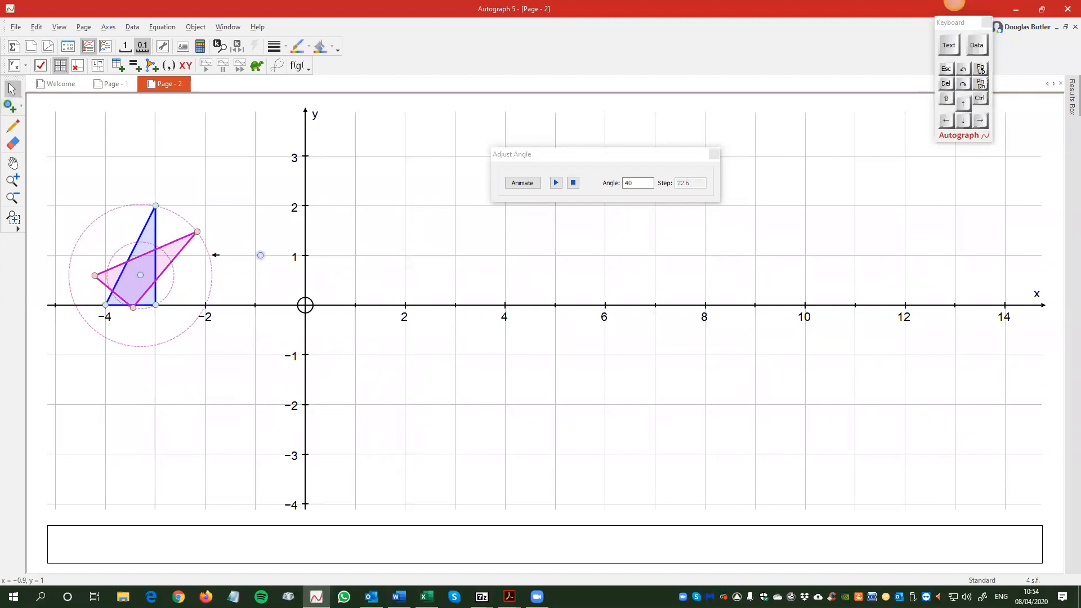
{"action": "left_click", "coordinate": [179, 249]}
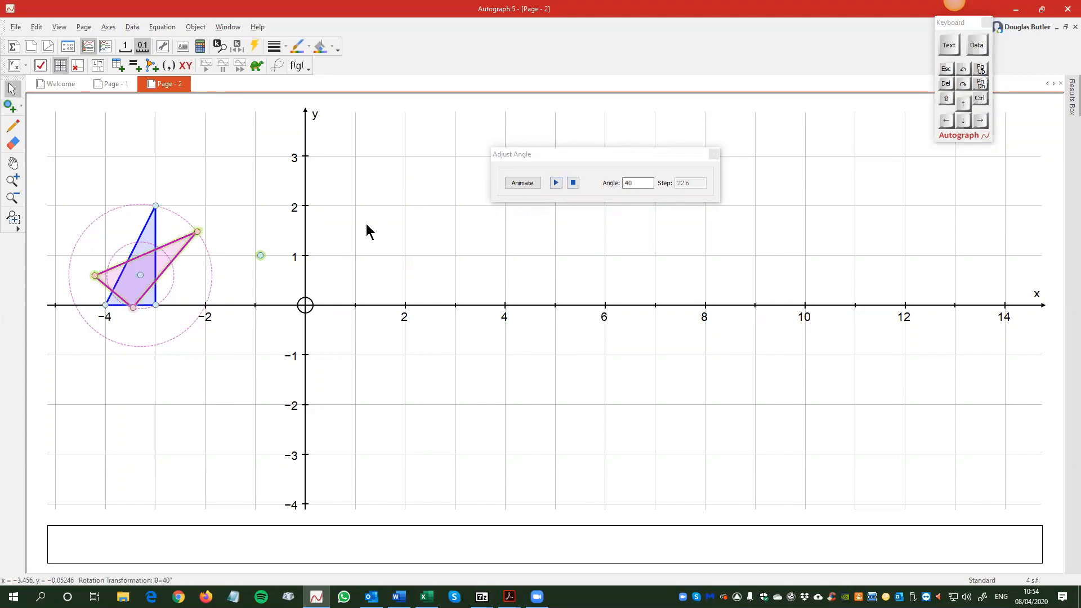
{"action": "right_click", "coordinate": [366, 224]}
{"action": "mouse_move", "coordinate": [383, 376]}
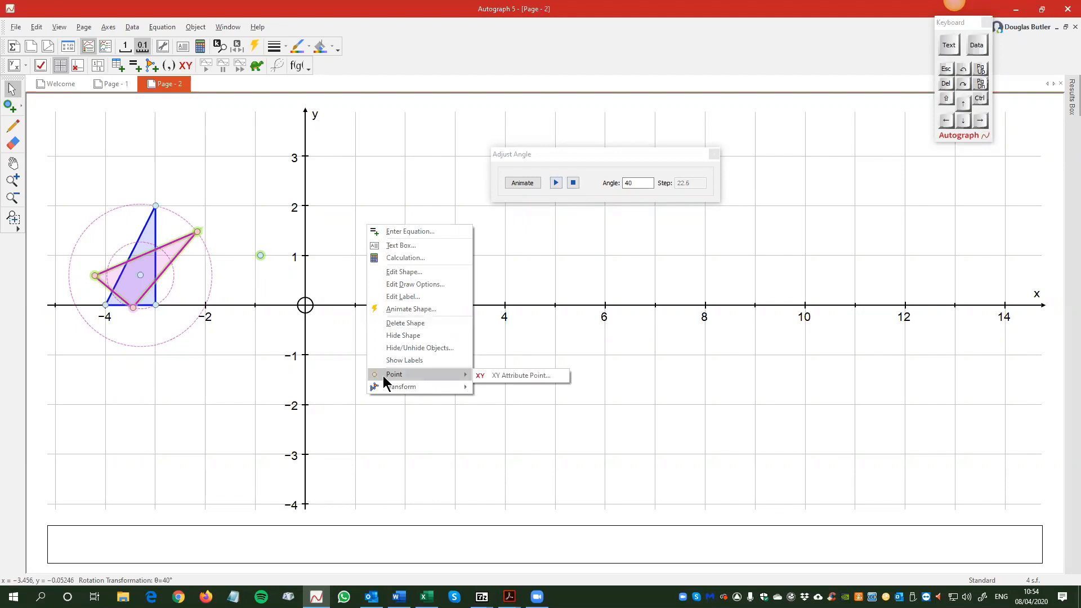
{"action": "mouse_move", "coordinate": [443, 387]}
{"action": "left_click", "coordinate": [498, 388]}
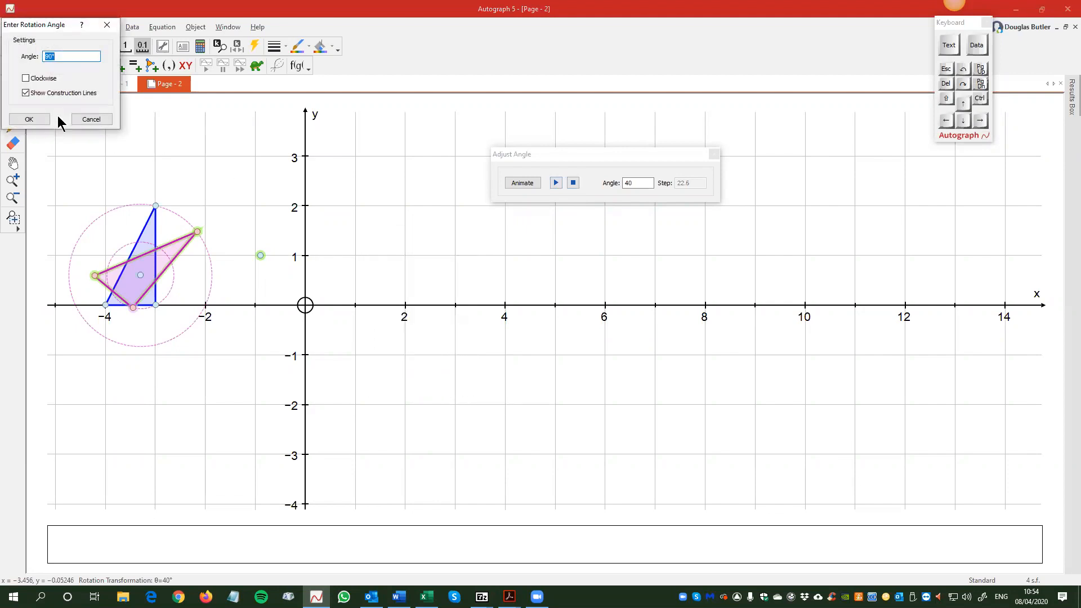
{"action": "left_click", "coordinate": [40, 118]}
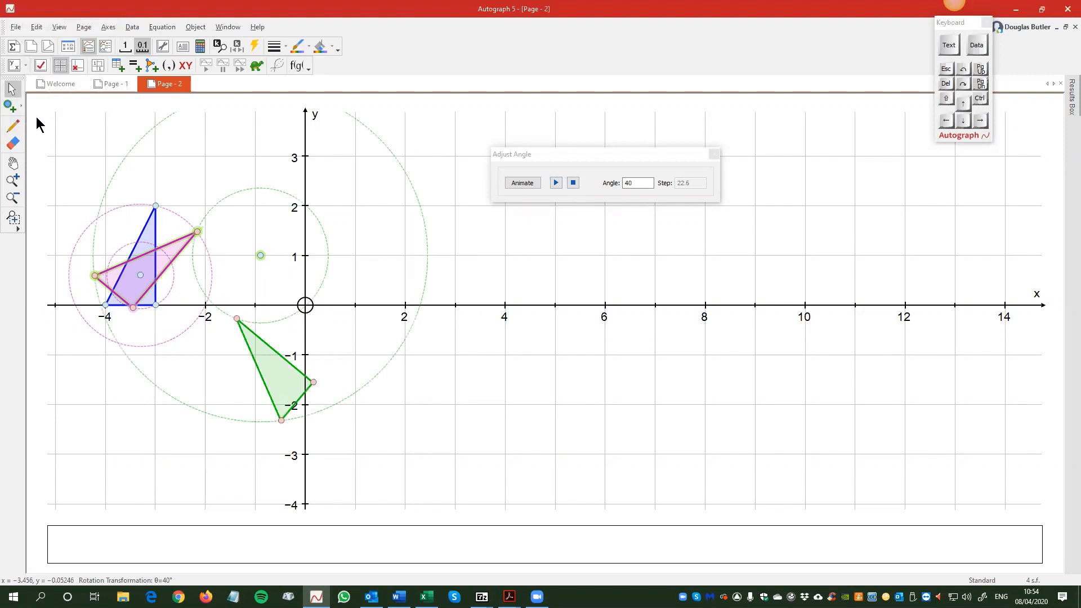
Step: Set up the green triangle's angle animation as Automatic - Repeat, with its adjuster below the first one, and run it
{"action": "left_click", "coordinate": [373, 372]}
{"action": "left_click", "coordinate": [274, 374]}
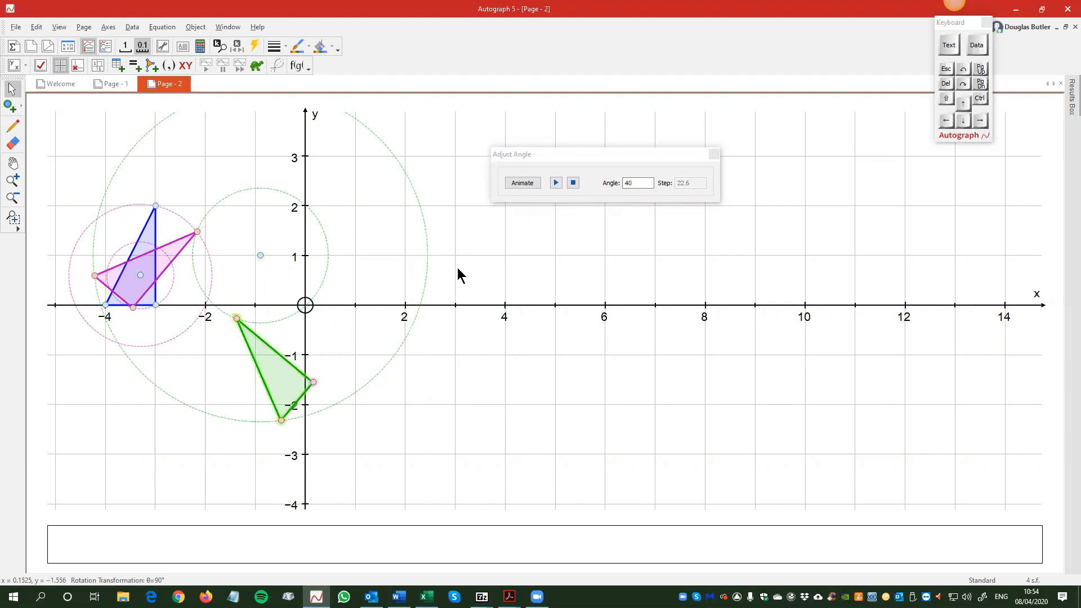
{"action": "left_click", "coordinate": [254, 45]}
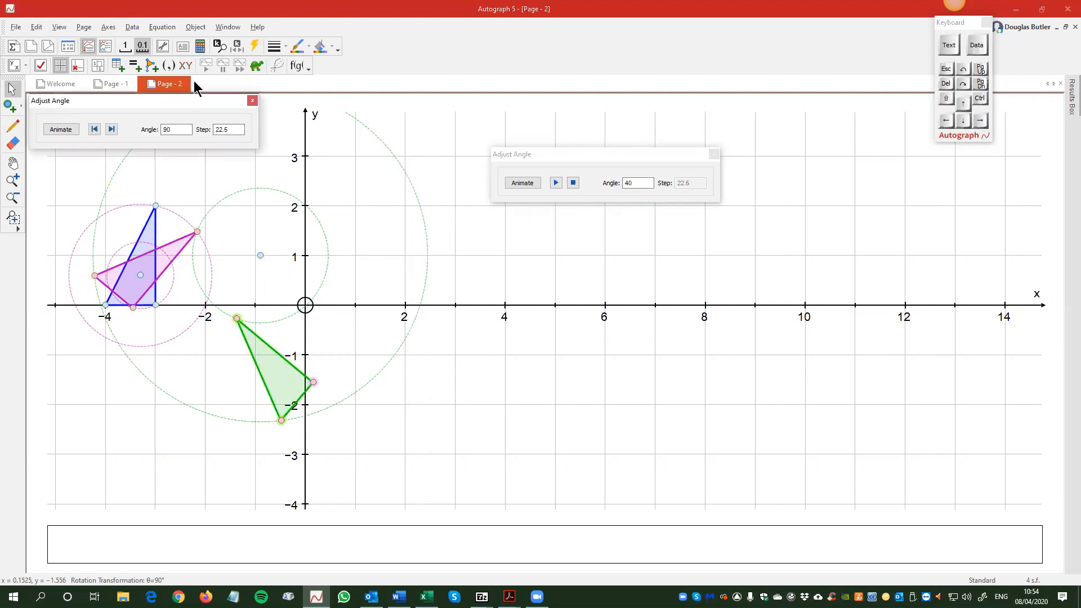
{"action": "left_click_drag", "start_coordinate": [158, 107], "coordinate": [646, 325]}
{"action": "left_click", "coordinate": [550, 348]}
{"action": "left_click", "coordinate": [536, 375]}
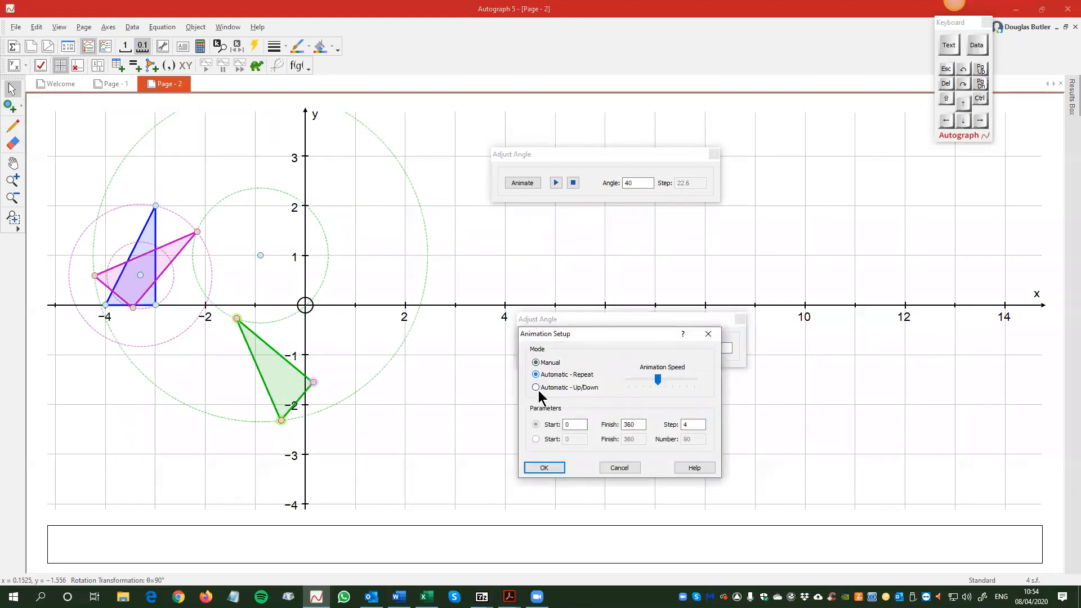
{"action": "left_click", "coordinate": [555, 465]}
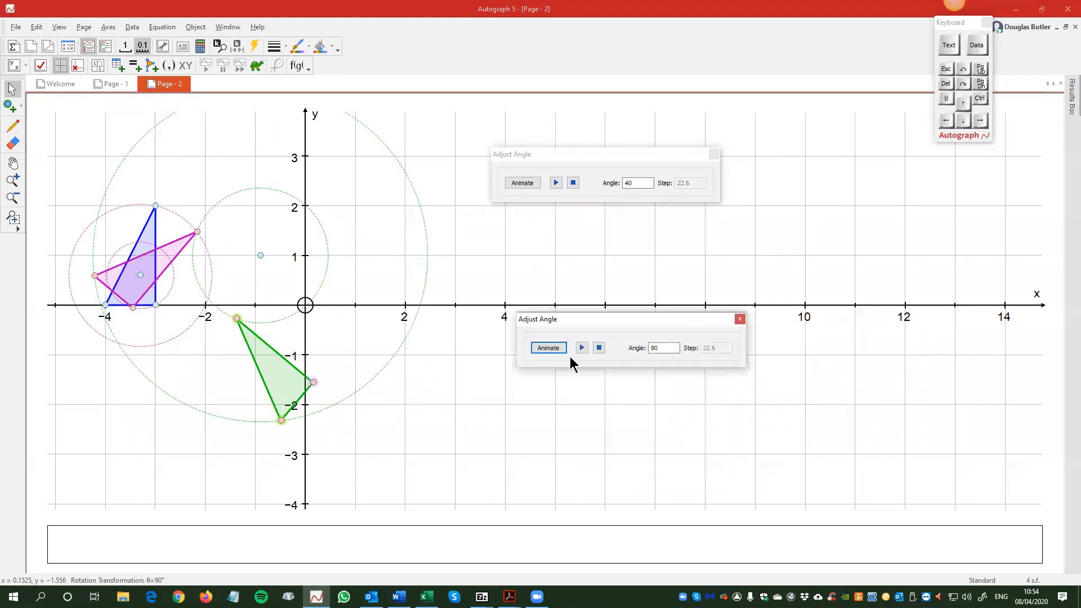
{"action": "left_click", "coordinate": [581, 348]}
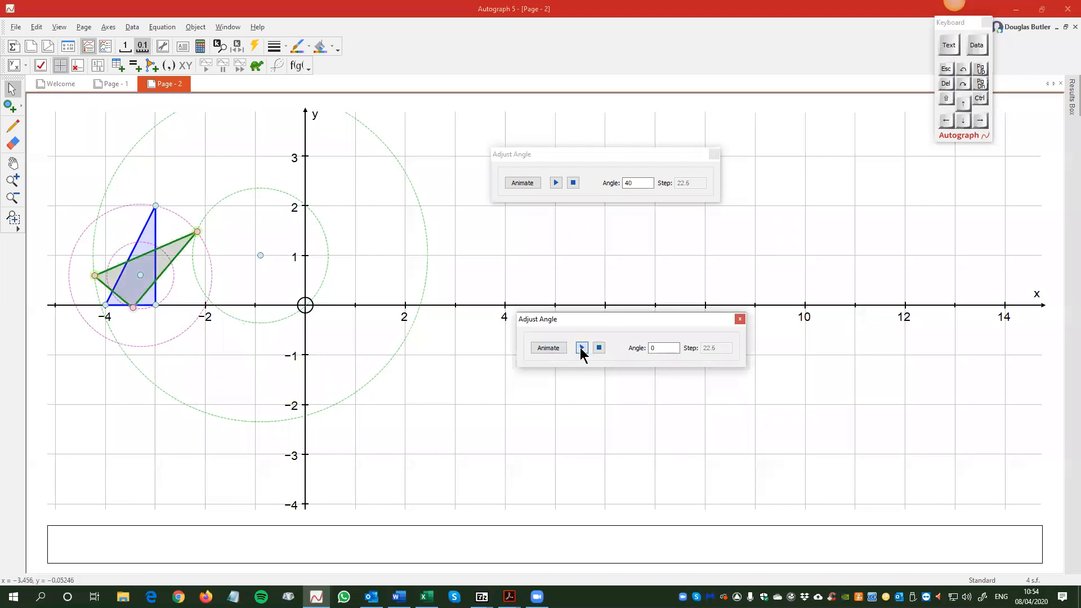
Step: Run the pink triangle's rotation as well, and move both angle adjusters clear of the rotating triangles
{"action": "left_click", "coordinate": [555, 183]}
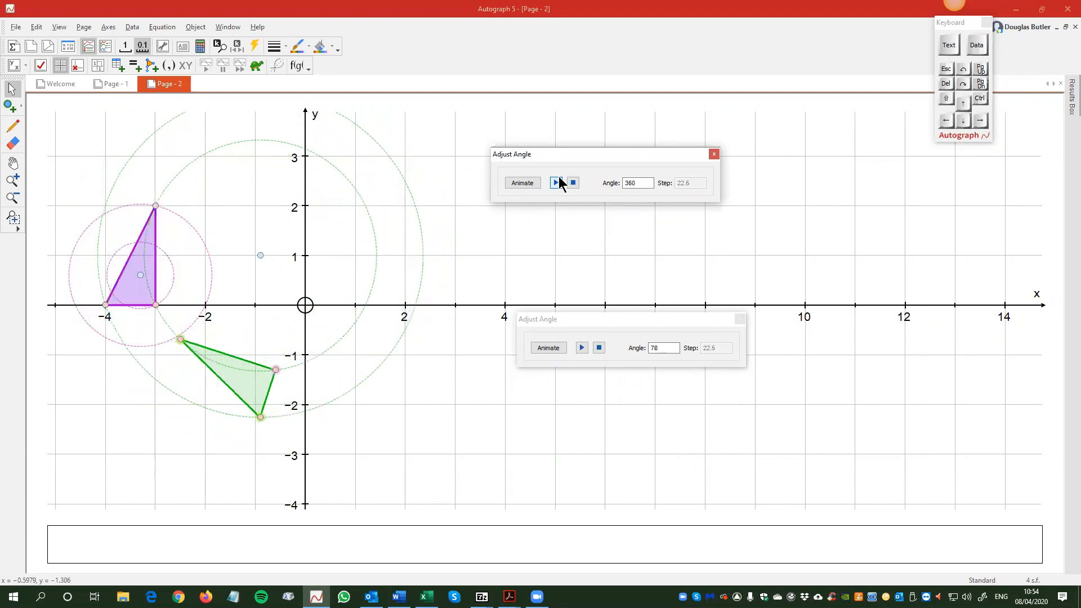
{"action": "left_click_drag", "start_coordinate": [445, 363], "coordinate": [526, 363]}
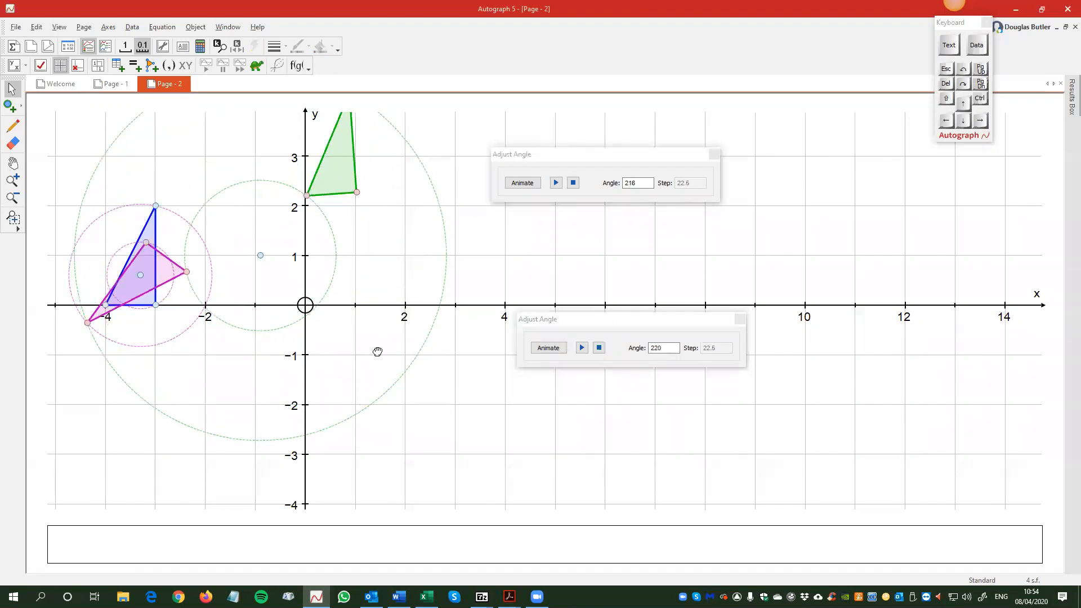
{"action": "left_click_drag", "start_coordinate": [382, 355], "coordinate": [465, 388]}
{"action": "left_click_drag", "start_coordinate": [647, 319], "coordinate": [856, 265]}
{"action": "left_click_drag", "start_coordinate": [634, 153], "coordinate": [884, 190]}
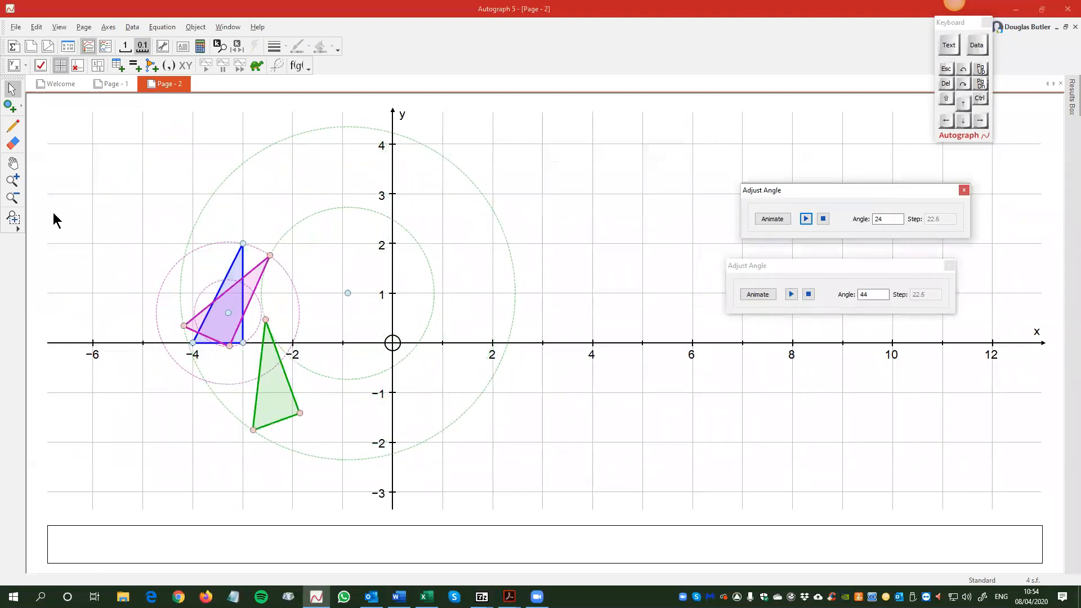
{"action": "left_click", "coordinate": [13, 163]}
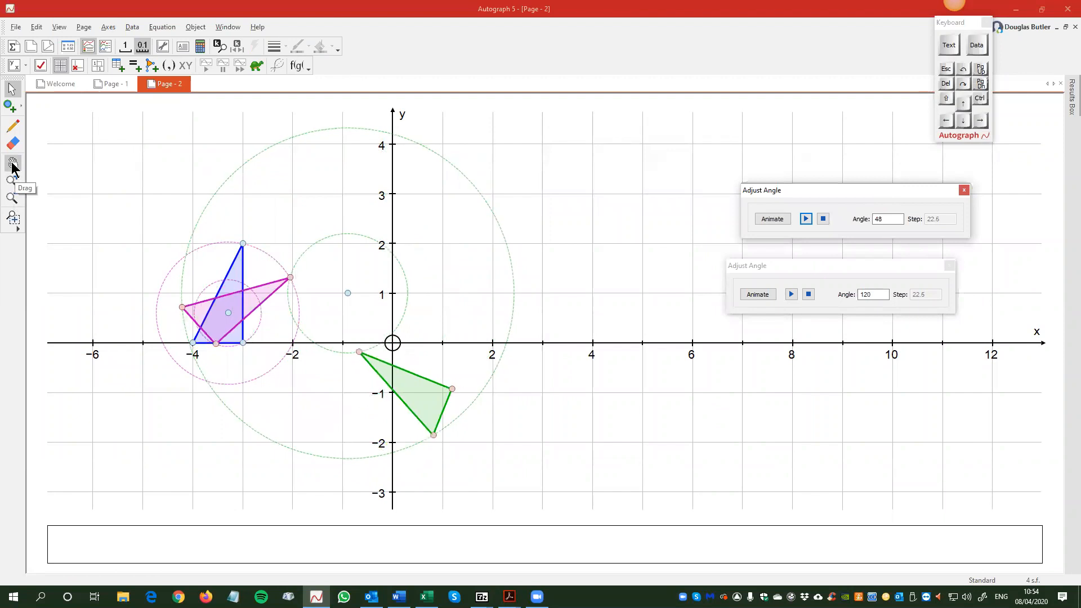
{"action": "left_click_drag", "start_coordinate": [224, 206], "coordinate": [167, 181]}
Step: Examine the rotating triangles close up around the pink triangle's centre of rotation, then return to a wider view
{"action": "left_click", "coordinate": [13, 181]}
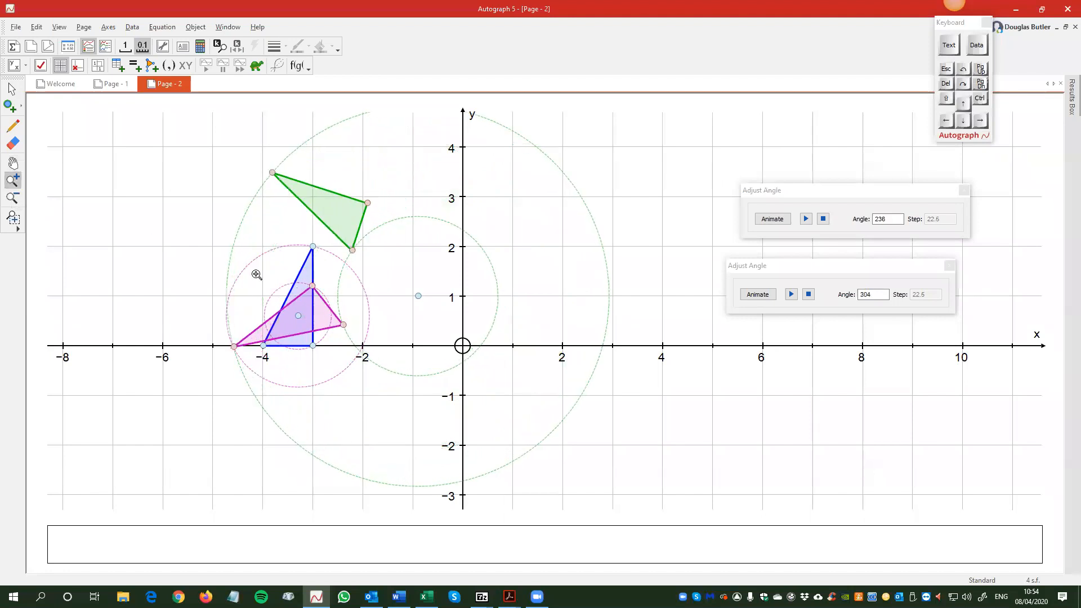
{"action": "left_click", "coordinate": [299, 318]}
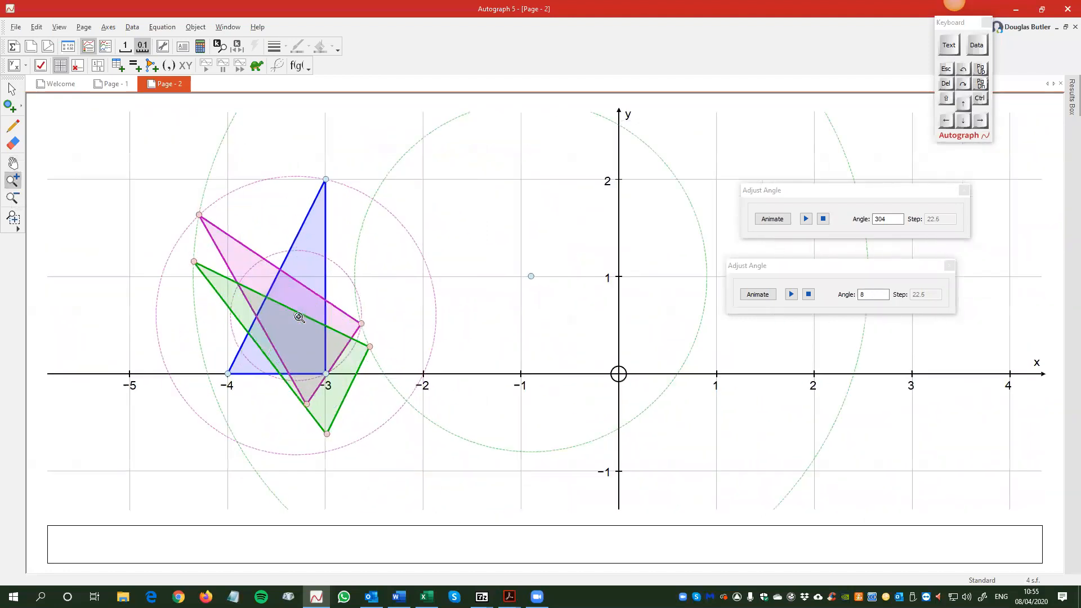
{"action": "left_click", "coordinate": [299, 318]}
{"action": "left_click", "coordinate": [299, 318]}
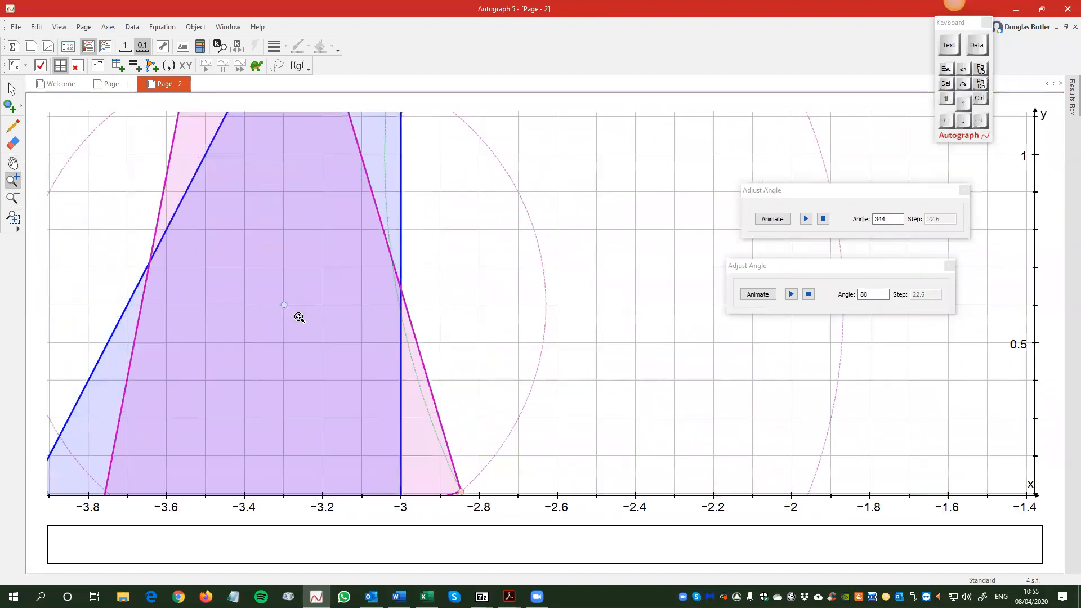
{"action": "left_click", "coordinate": [299, 317]}
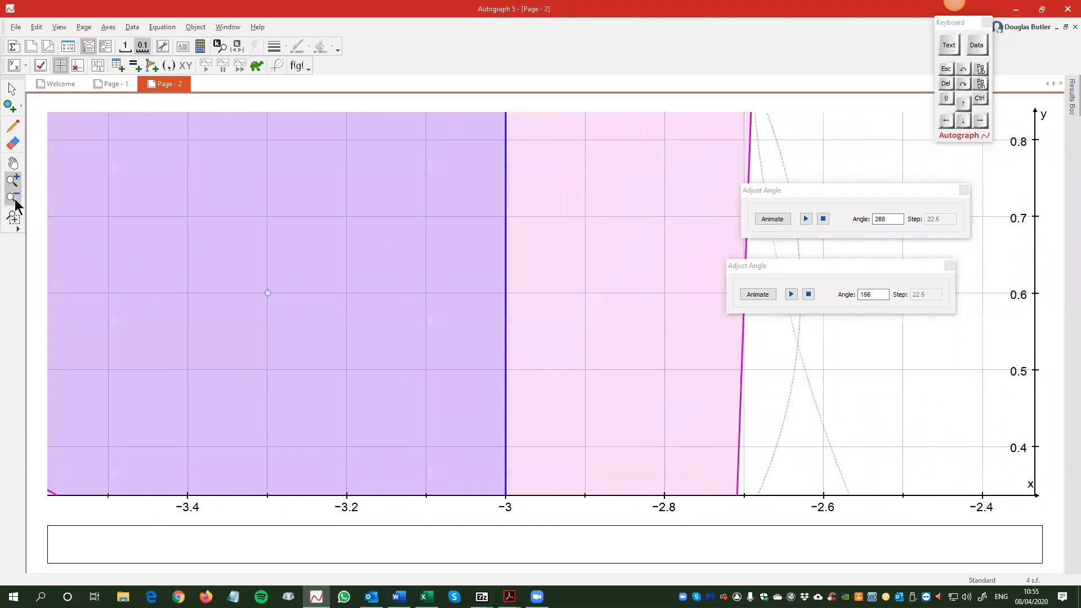
{"action": "left_click", "coordinate": [12, 198]}
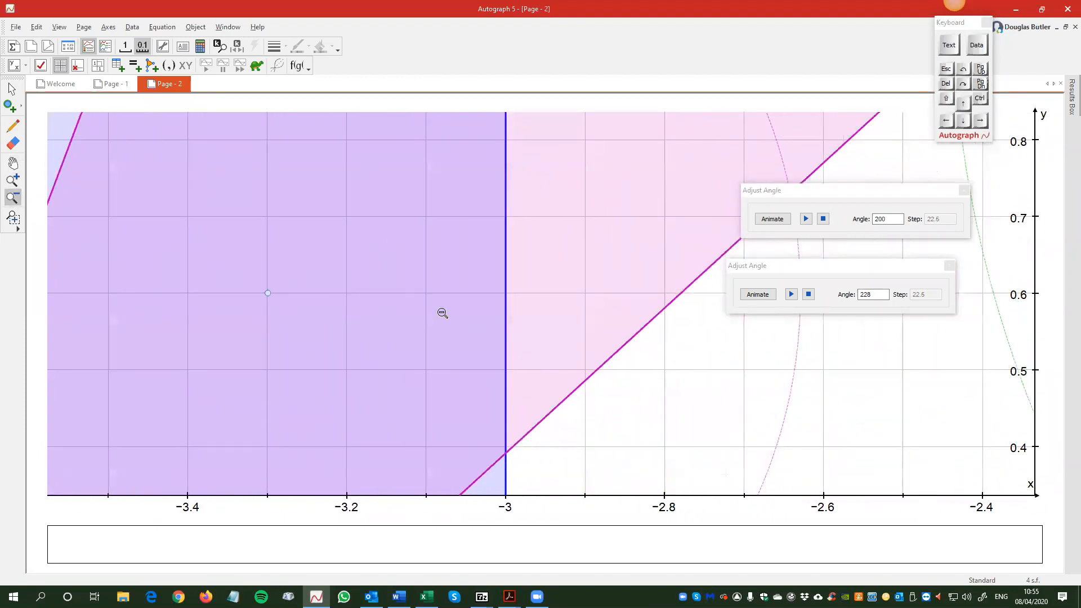
{"action": "left_click", "coordinate": [442, 312]}
{"action": "left_click", "coordinate": [443, 313]}
{"action": "left_click", "coordinate": [442, 313]}
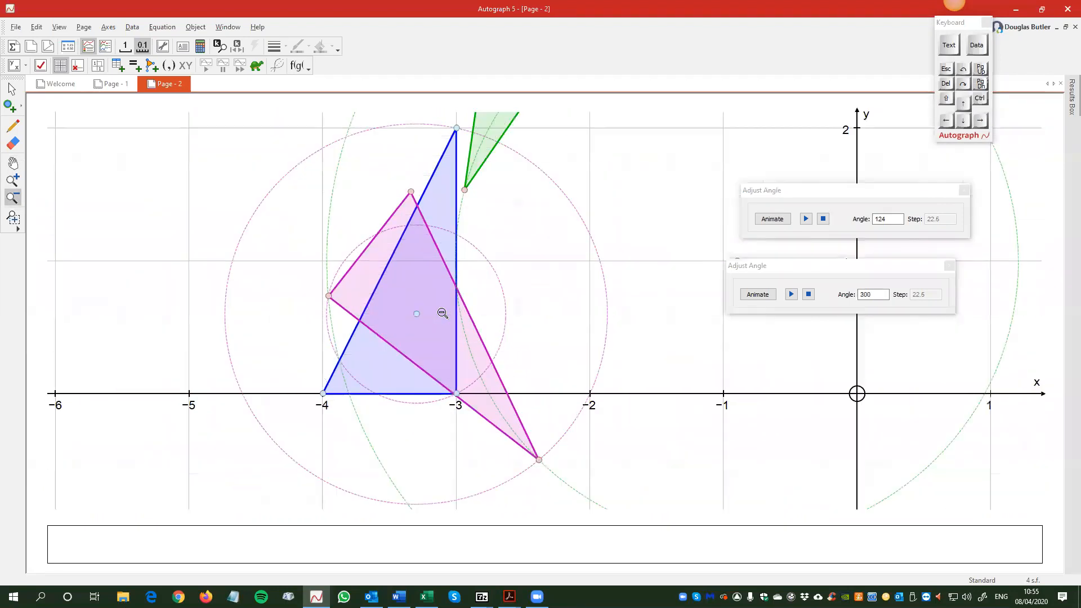
{"action": "left_click", "coordinate": [441, 313]}
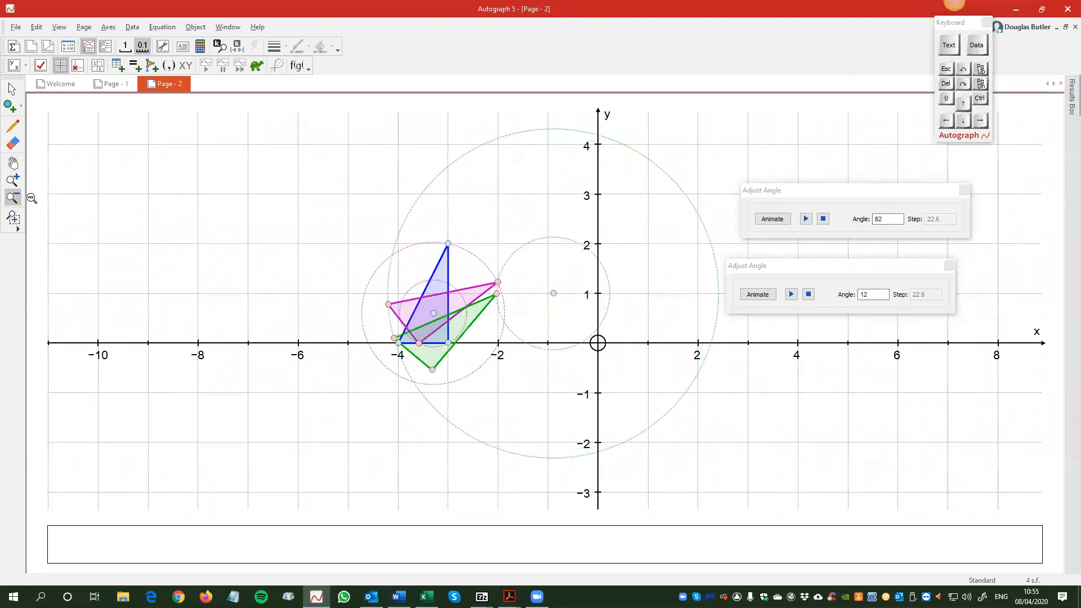
Step: Zoom into a rectangular area over the upper part of the triangles and give the axes an equal aspect
{"action": "left_click", "coordinate": [15, 223]}
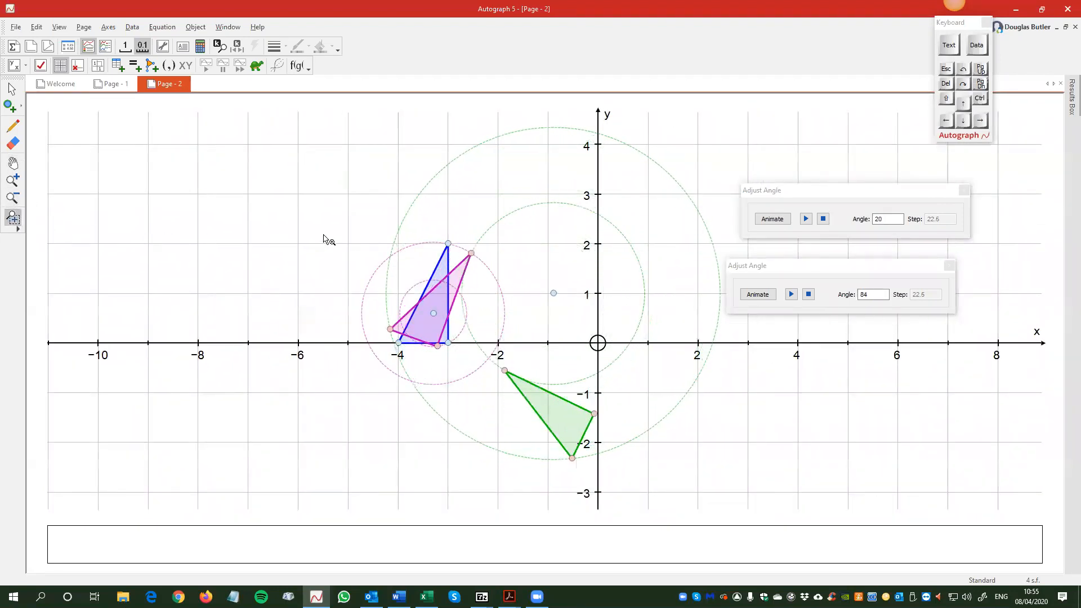
{"action": "left_click_drag", "start_coordinate": [512, 316], "coordinate": [514, 316]}
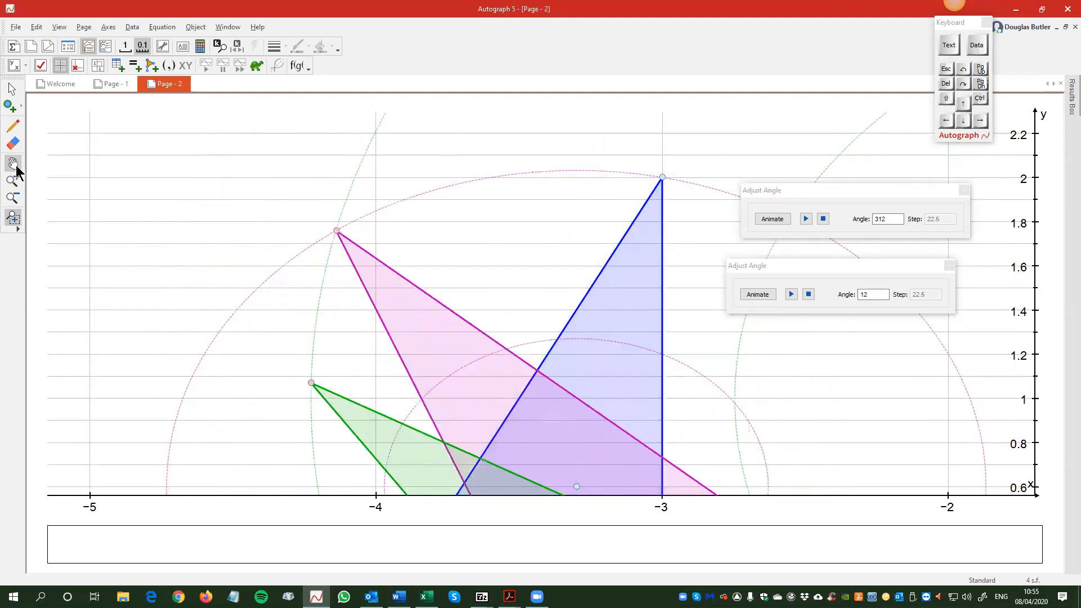
{"action": "left_click", "coordinate": [97, 65]}
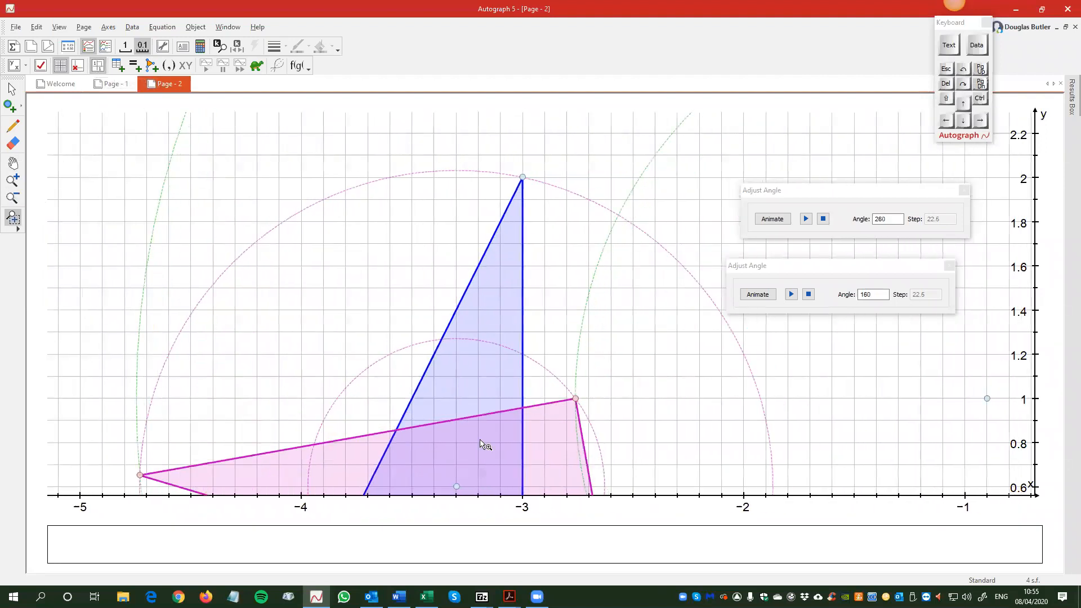
Step: Zoom in deeply on the graph, then restore the default axes scaling and an equal aspect
{"action": "left_click", "coordinate": [12, 181]}
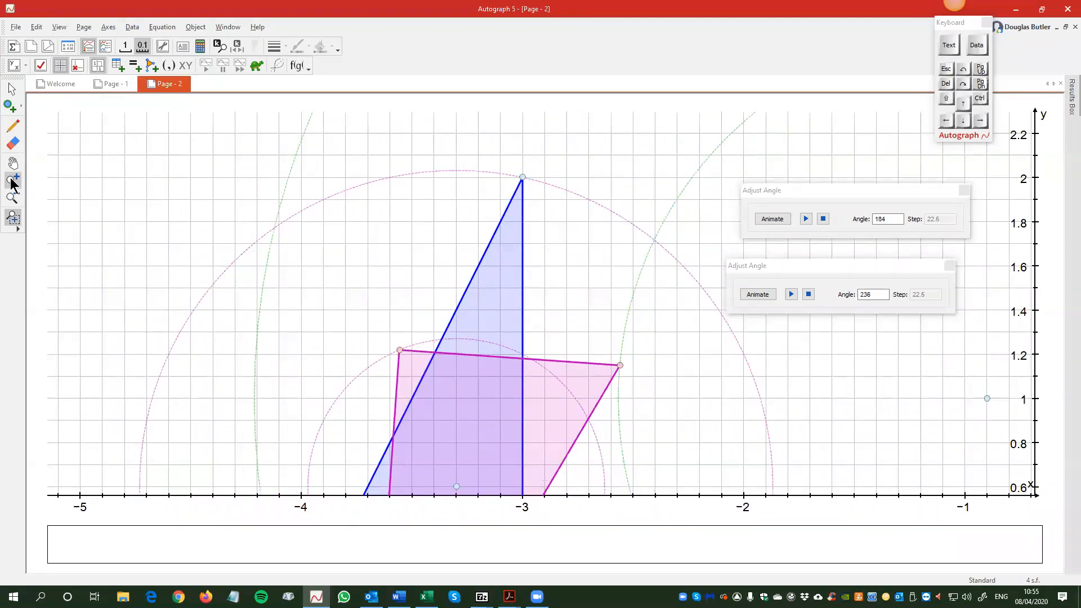
{"action": "left_click", "coordinate": [204, 247]}
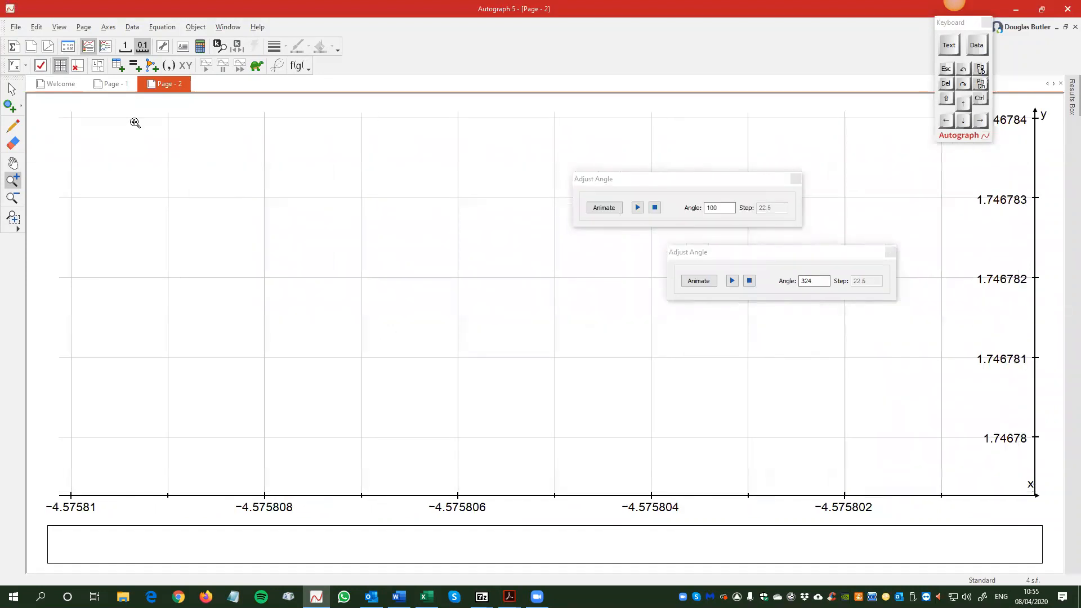
{"action": "left_click", "coordinate": [42, 66]}
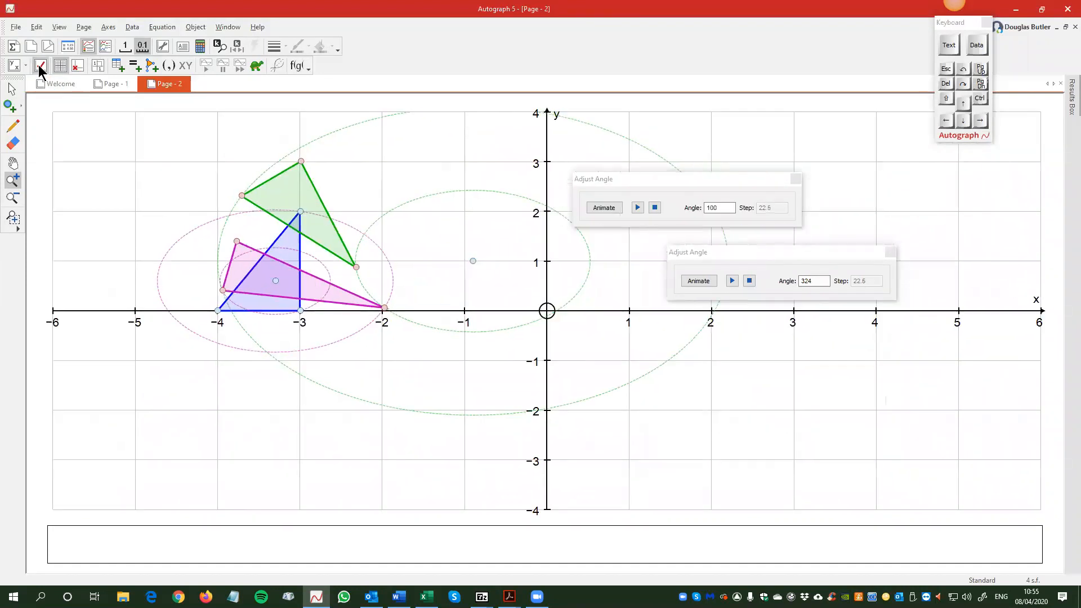
{"action": "left_click", "coordinate": [97, 66]}
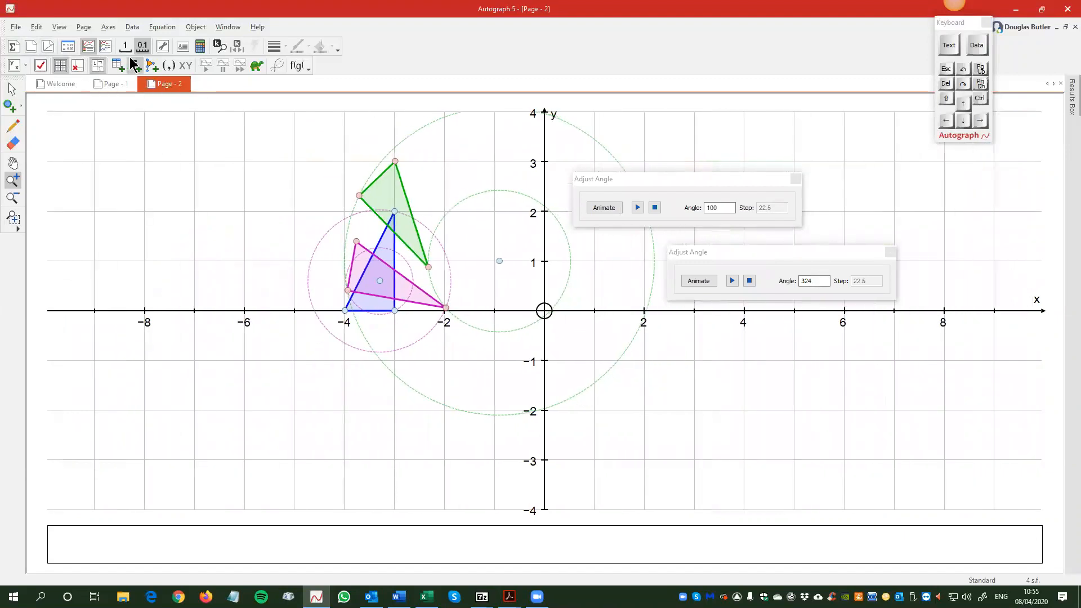
Step: Close both angle adjusters used for the green and pink triangle rotations
{"action": "left_click", "coordinate": [11, 89]}
{"action": "left_click_drag", "start_coordinate": [448, 249], "coordinate": [448, 313]}
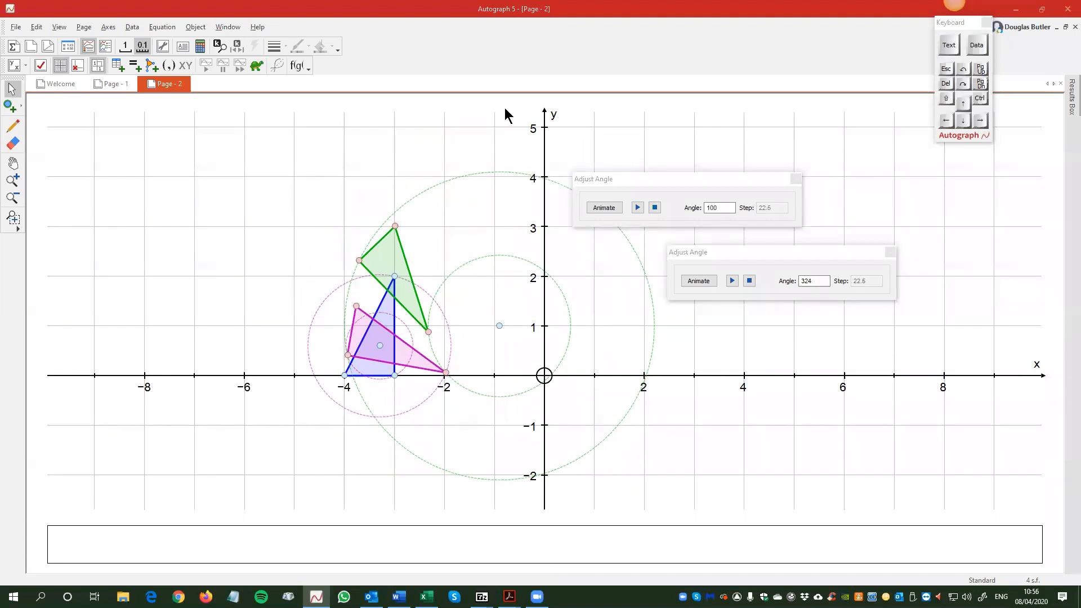
{"action": "left_click", "coordinate": [795, 179]}
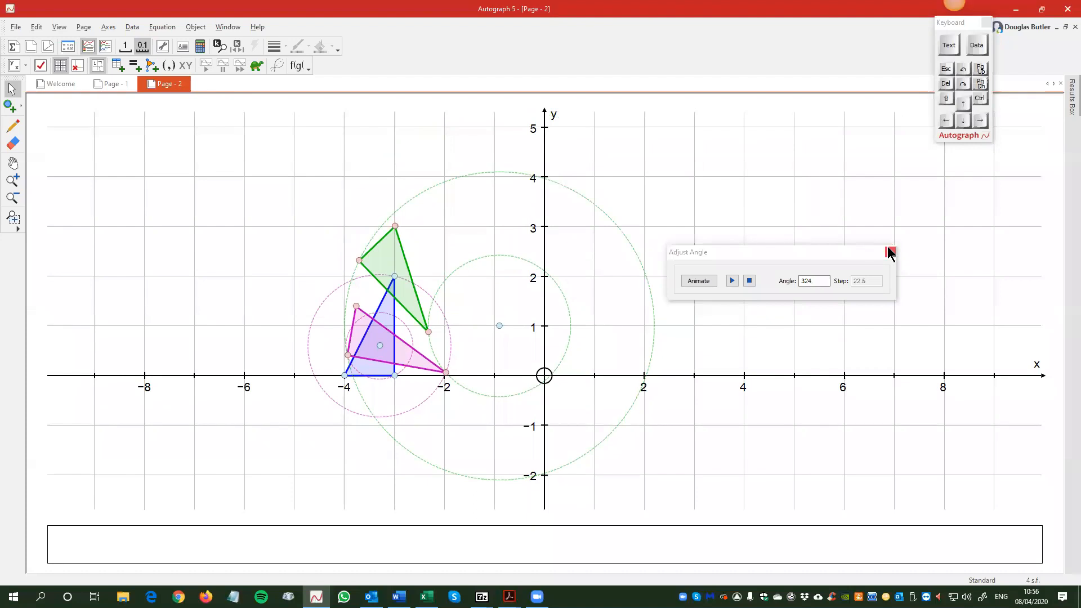
{"action": "left_click", "coordinate": [890, 252]}
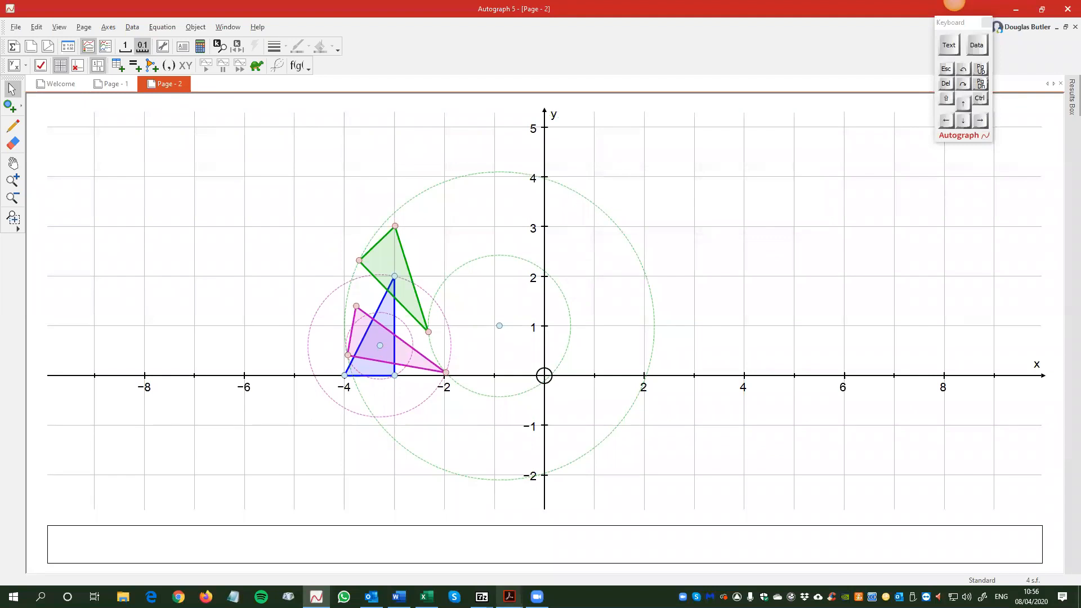
Step: Switch to Acrobat to view the worksheet 3-Measure-Angles.pdf, and return to the Autograph graph page
{"action": "mouse_move", "coordinate": [509, 597]}
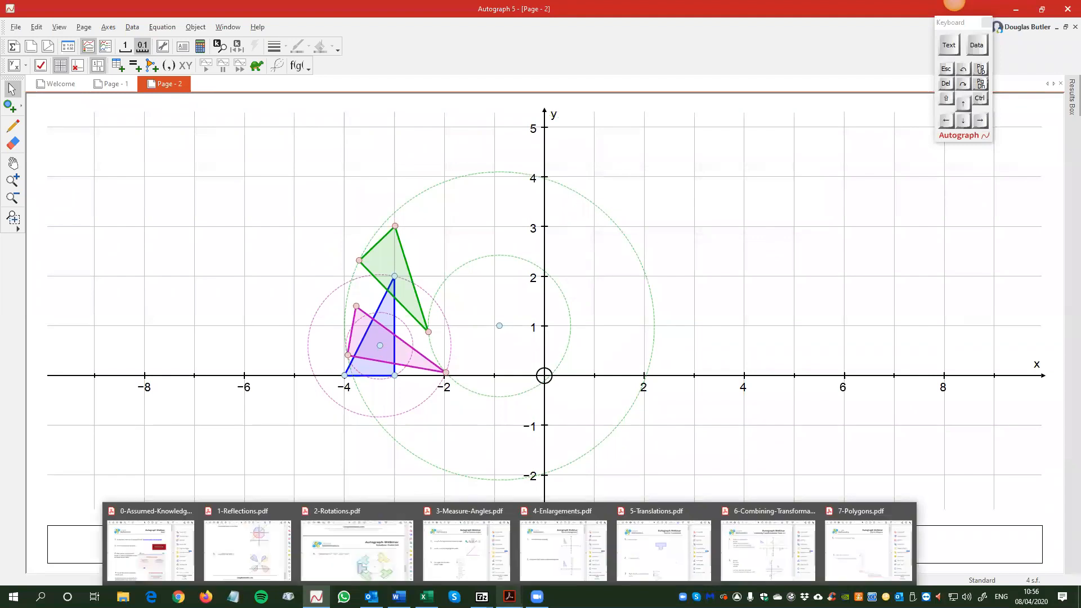
{"action": "left_click", "coordinate": [467, 565]}
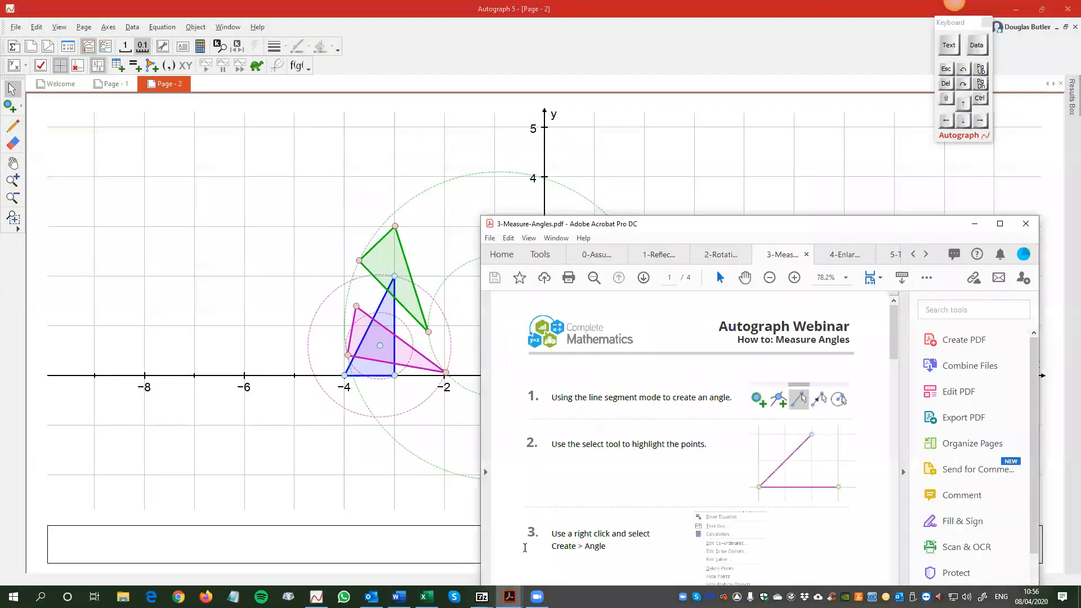
{"action": "left_click", "coordinate": [807, 205]}
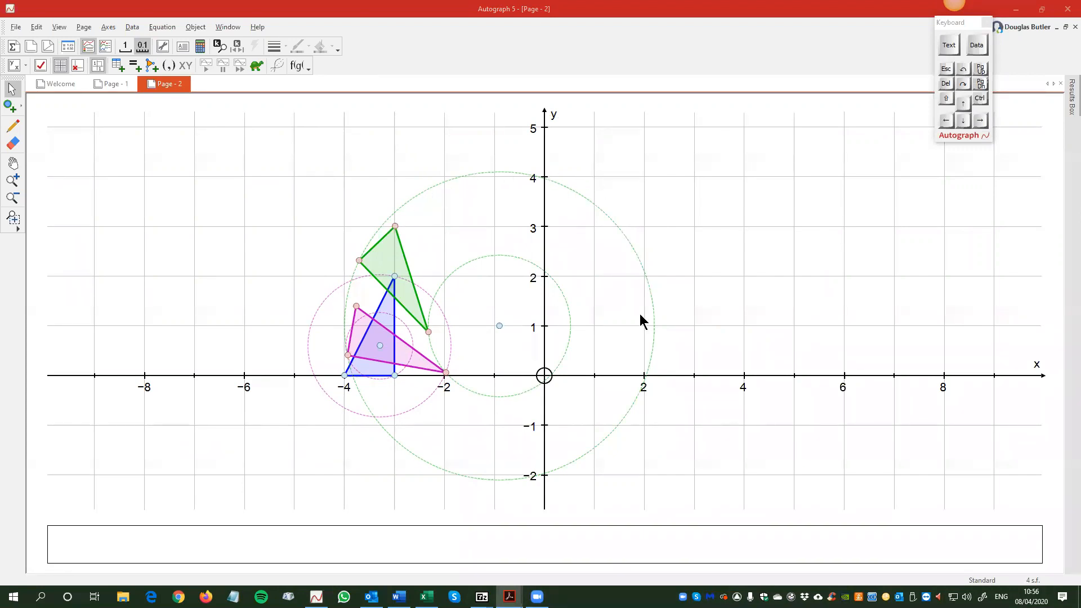
Step: Turn off the construction lines for the green triangle's rotation and the pink triangle's rotation
{"action": "double_click", "coordinate": [378, 332]}
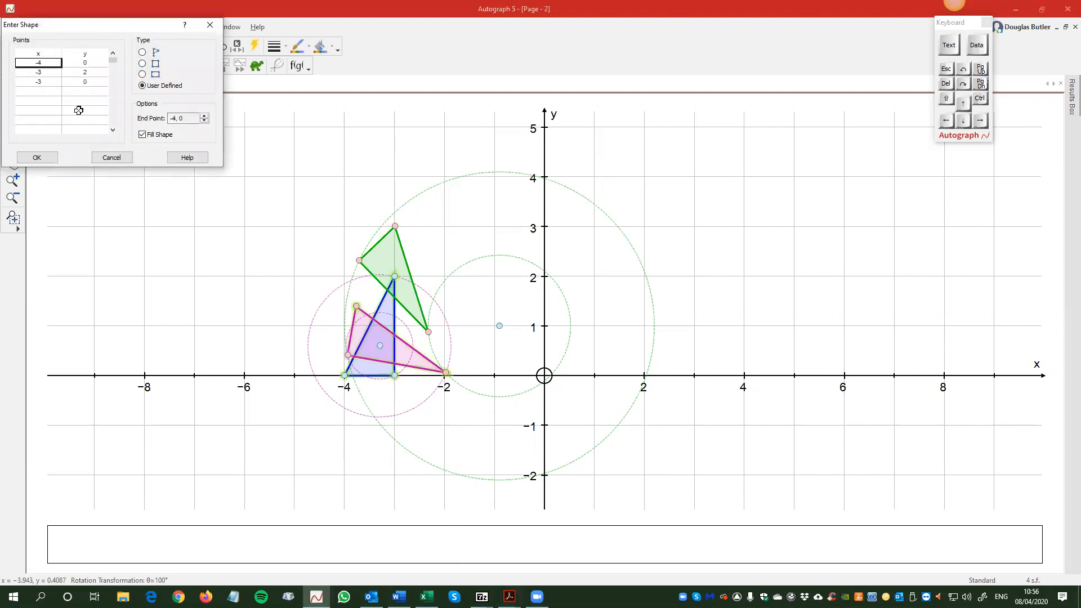
{"action": "left_click", "coordinate": [210, 24]}
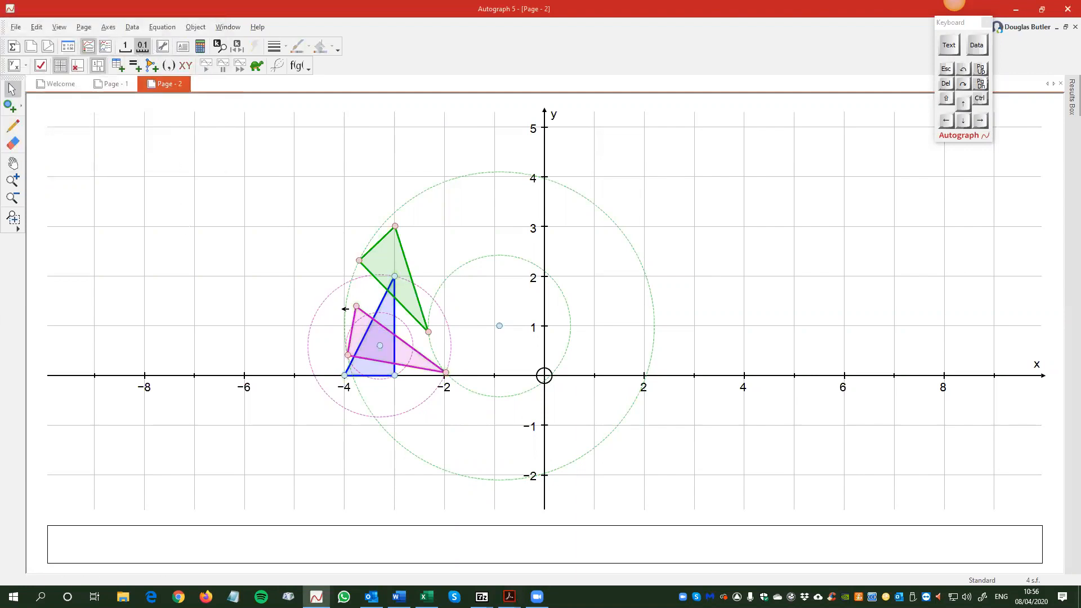
{"action": "double_click", "coordinate": [394, 248]}
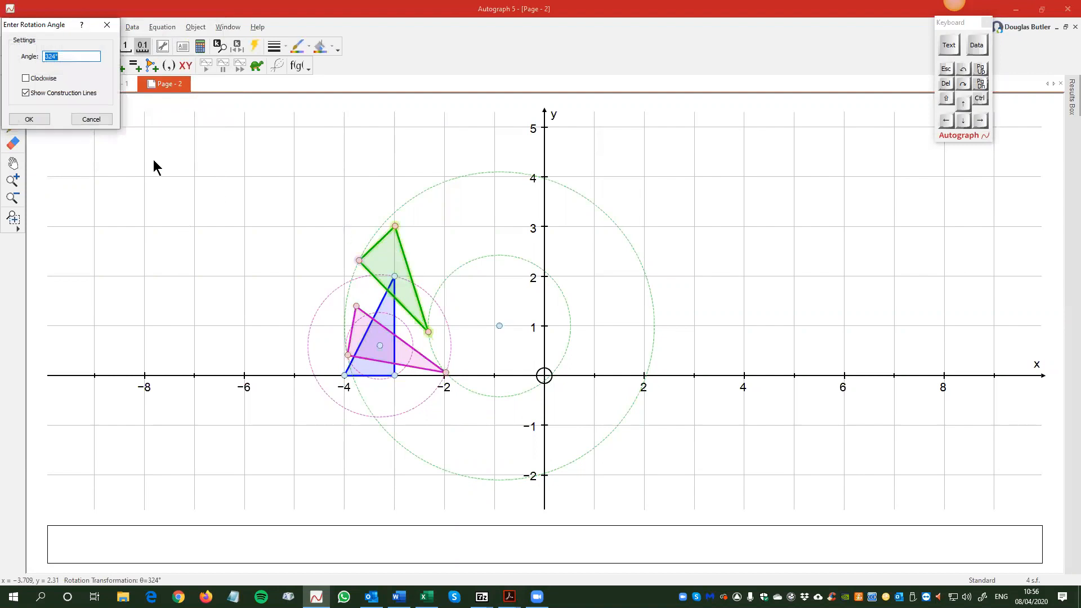
{"action": "left_click", "coordinate": [26, 93]}
{"action": "left_click", "coordinate": [29, 119]}
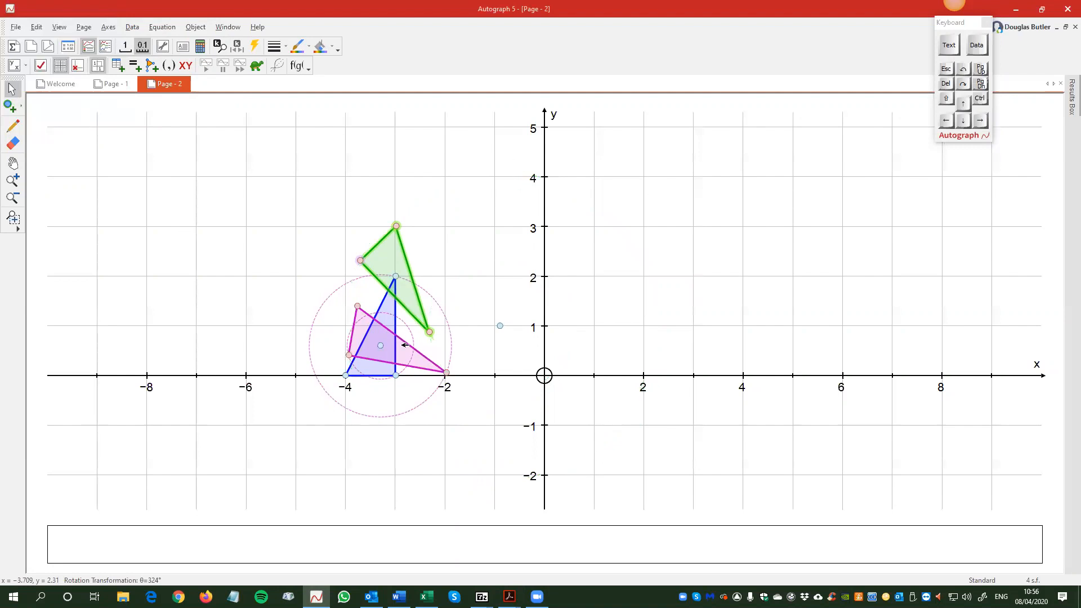
{"action": "double_click", "coordinate": [429, 368]}
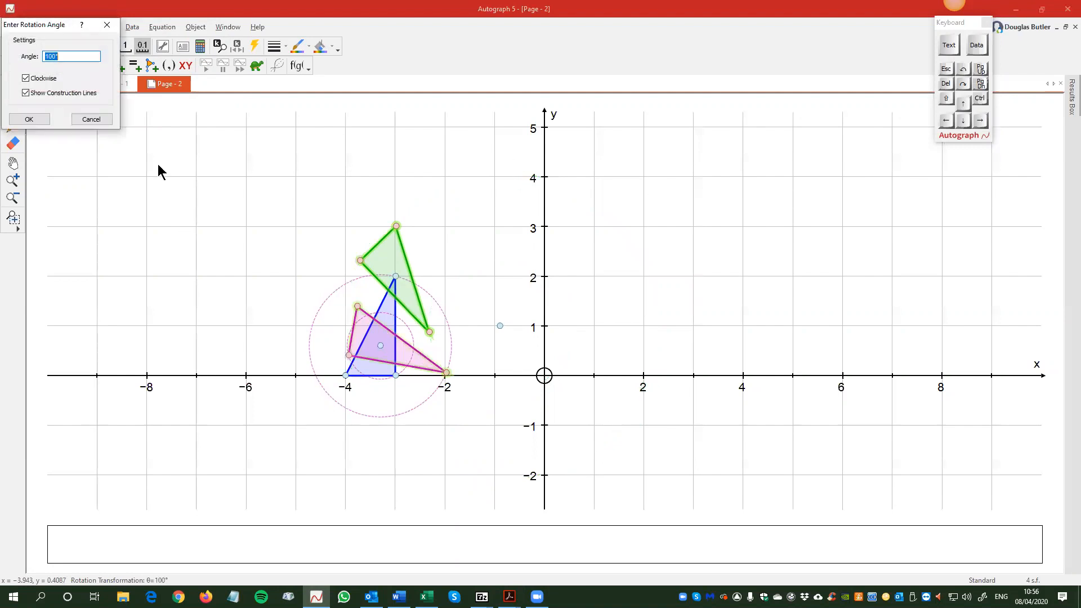
{"action": "left_click", "coordinate": [25, 117]}
{"action": "left_click", "coordinate": [391, 471]}
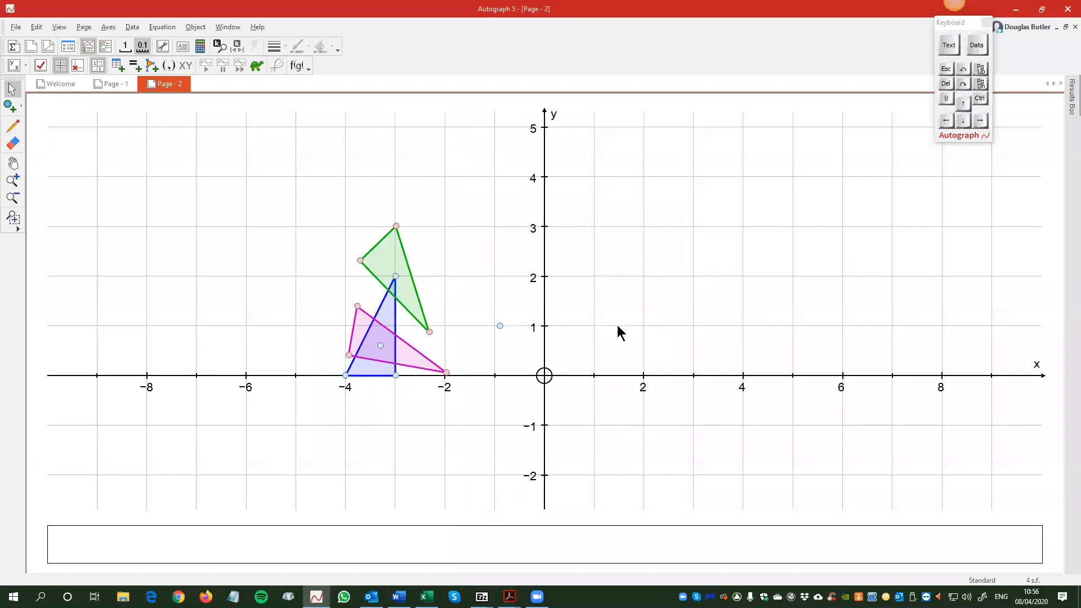
Step: Move the green triangle's centre of rotation to (−0.4, 1.1) while the axes and grid are temporarily hidden
{"action": "left_click", "coordinate": [76, 68]}
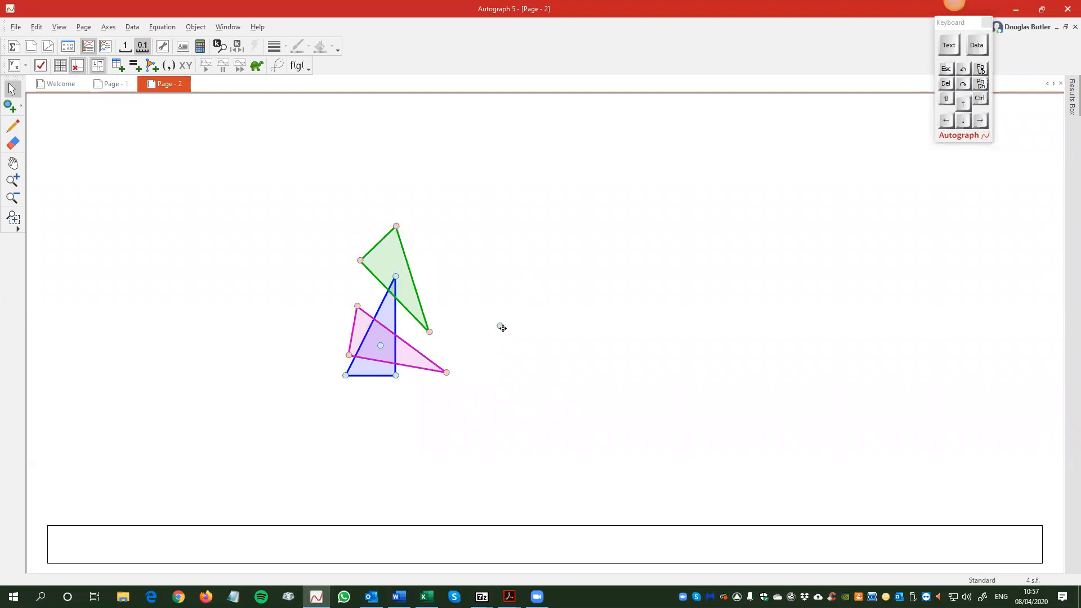
{"action": "left_click_drag", "start_coordinate": [501, 328], "coordinate": [525, 321]}
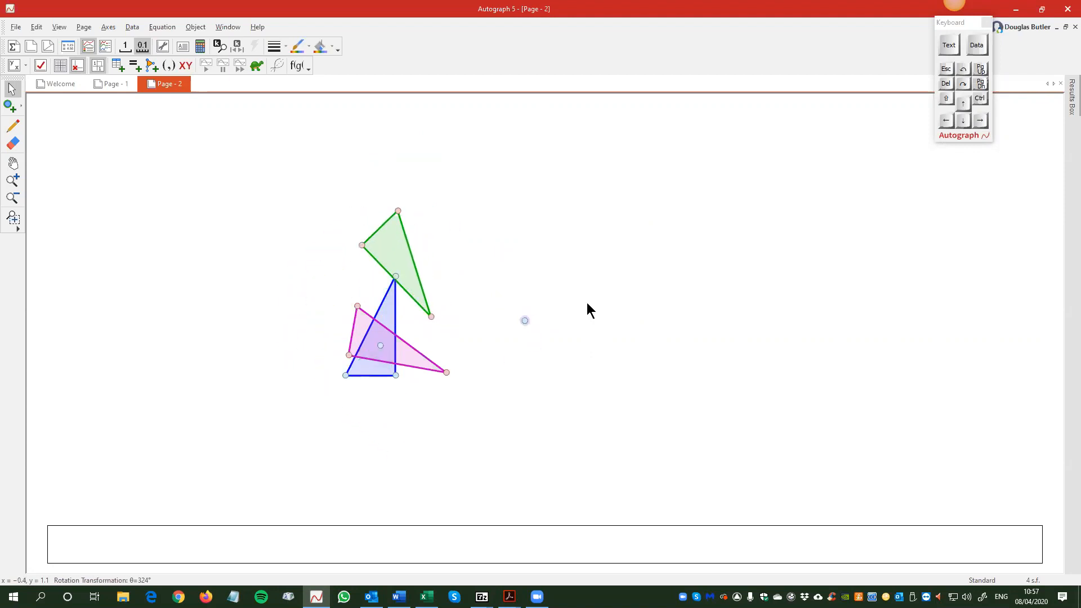
{"action": "left_click", "coordinate": [60, 65]}
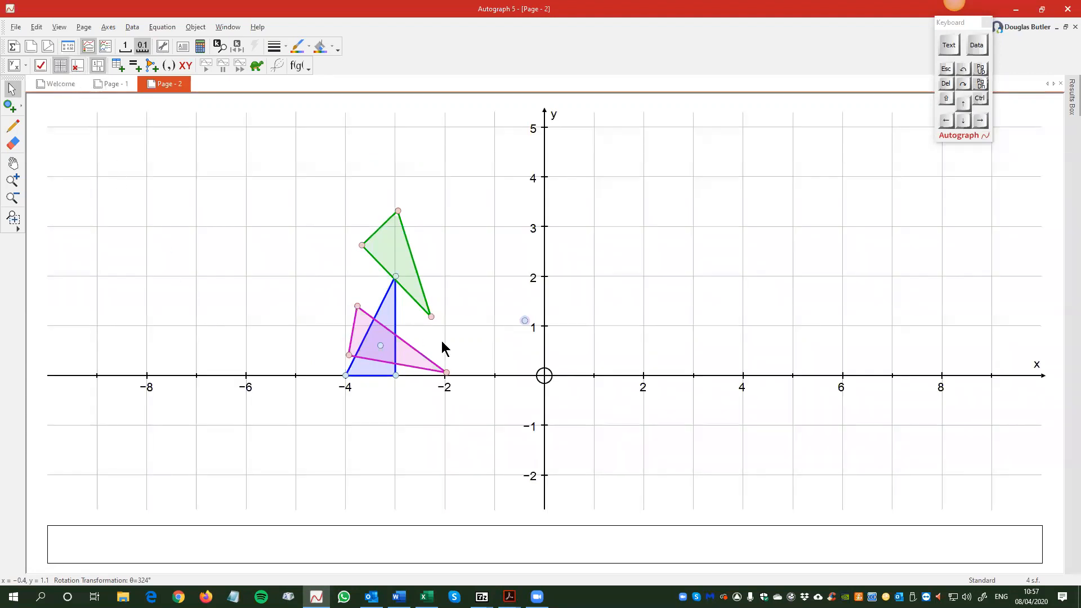
{"action": "left_click", "coordinate": [558, 345]}
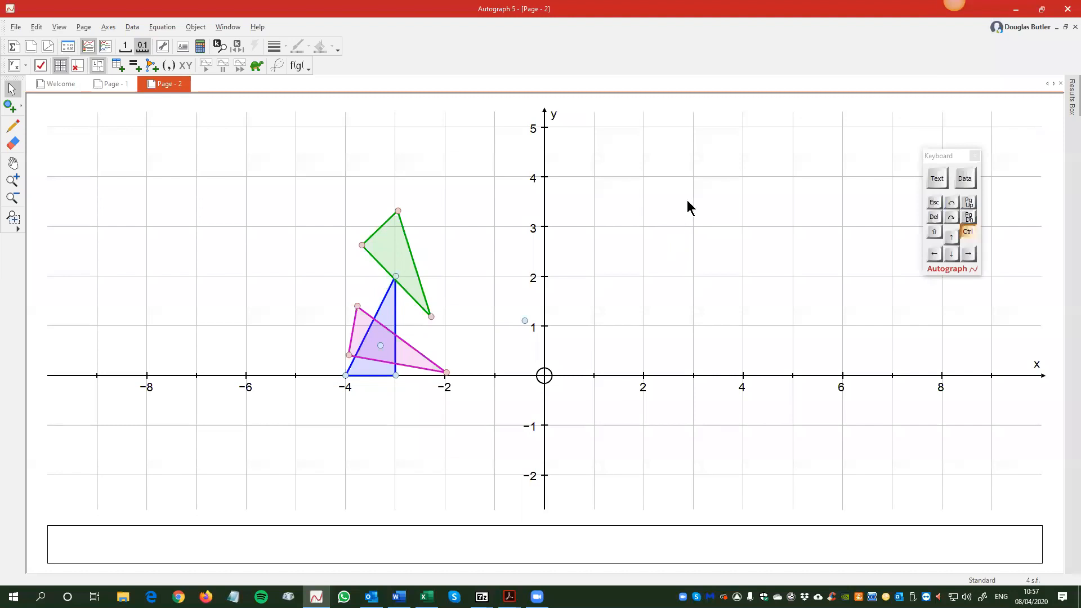
Step: Undo the recent changes back through the centre move, the hidden construction lines and the axes scaling
{"action": "key", "text": "ctrl+z"}
{"action": "key", "text": "ctrl+z"}
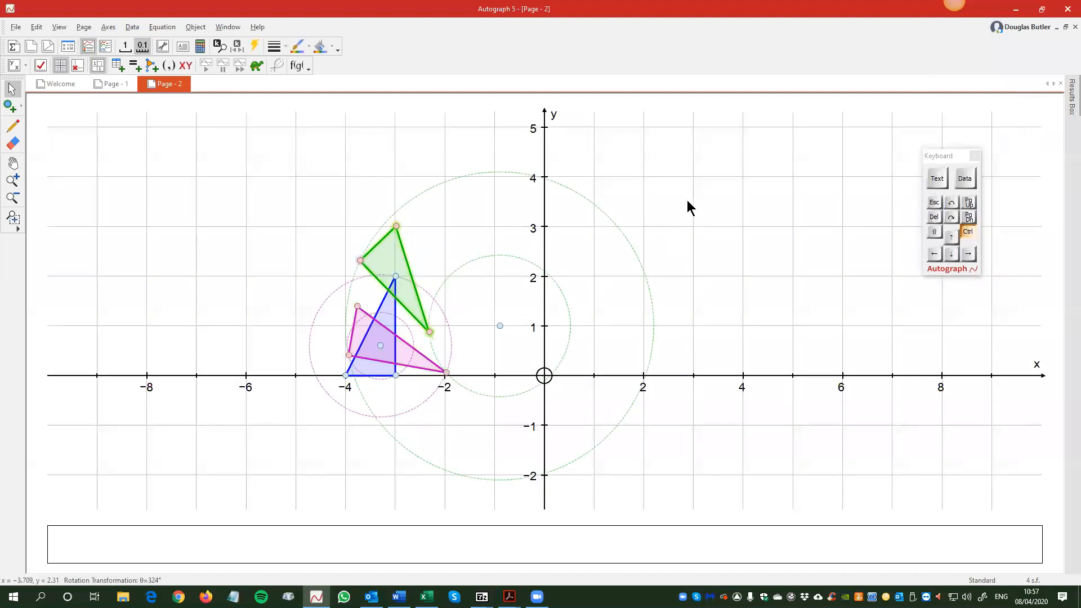
{"action": "key", "text": "ctrl+z"}
{"action": "key", "text": "ctrl+z"}
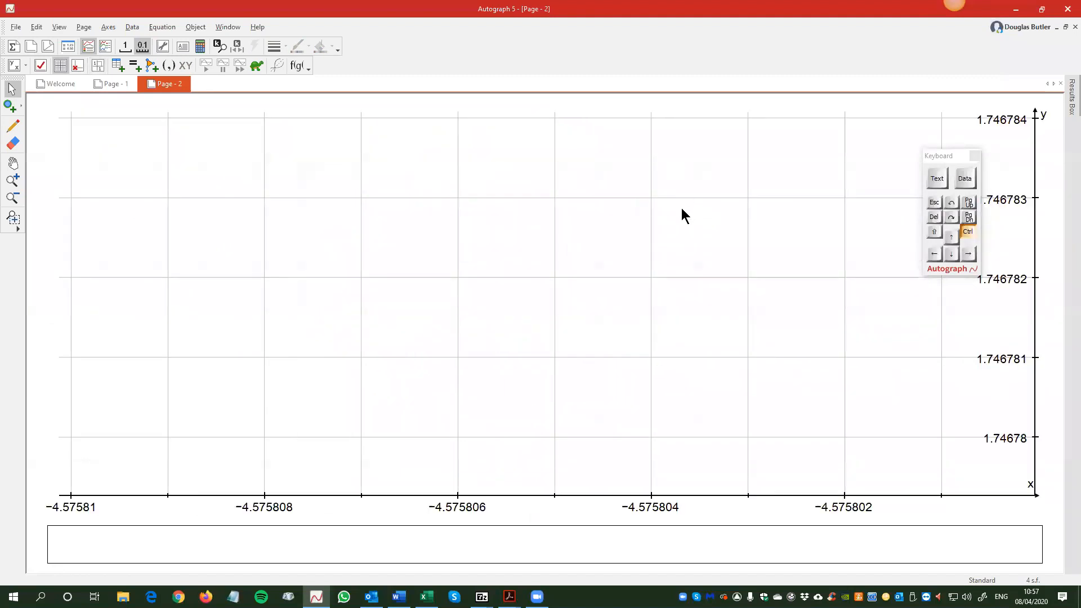
{"action": "key", "text": "ctrl+z"}
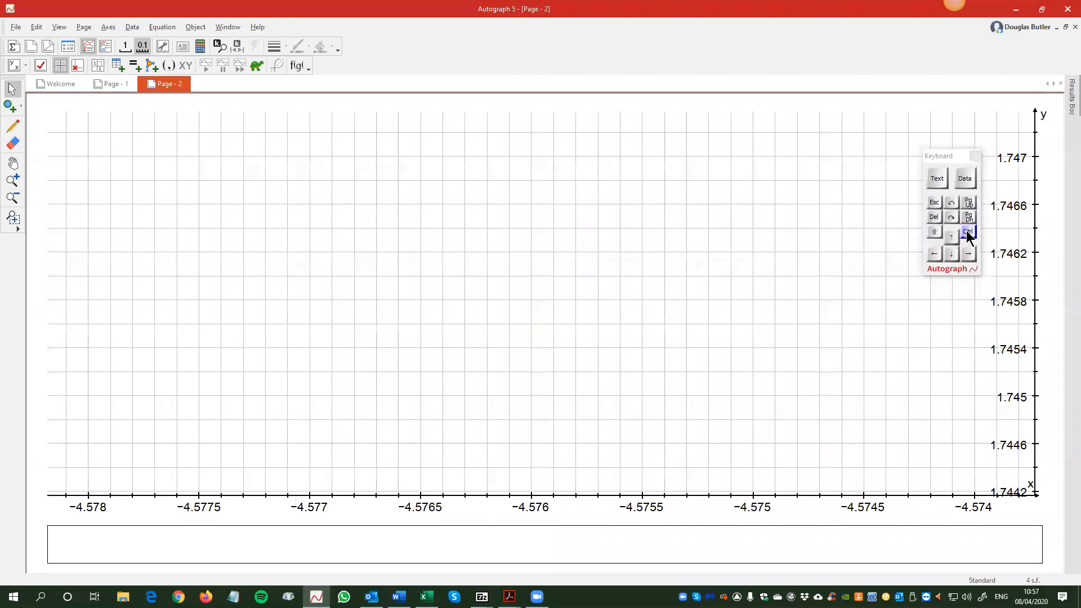
Step: Restore the default axes scaling and add a new graph page
{"action": "left_click", "coordinate": [40, 67]}
{"action": "left_click", "coordinate": [33, 46]}
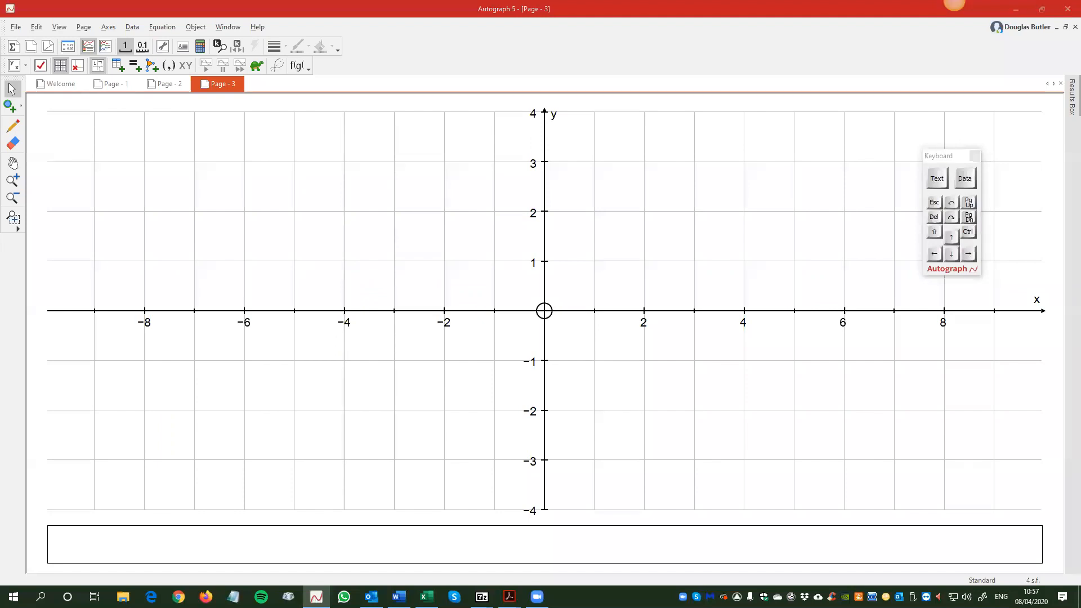
{"action": "key", "text": "alt+Tab"}
{"action": "key", "text": "alt+Tab"}
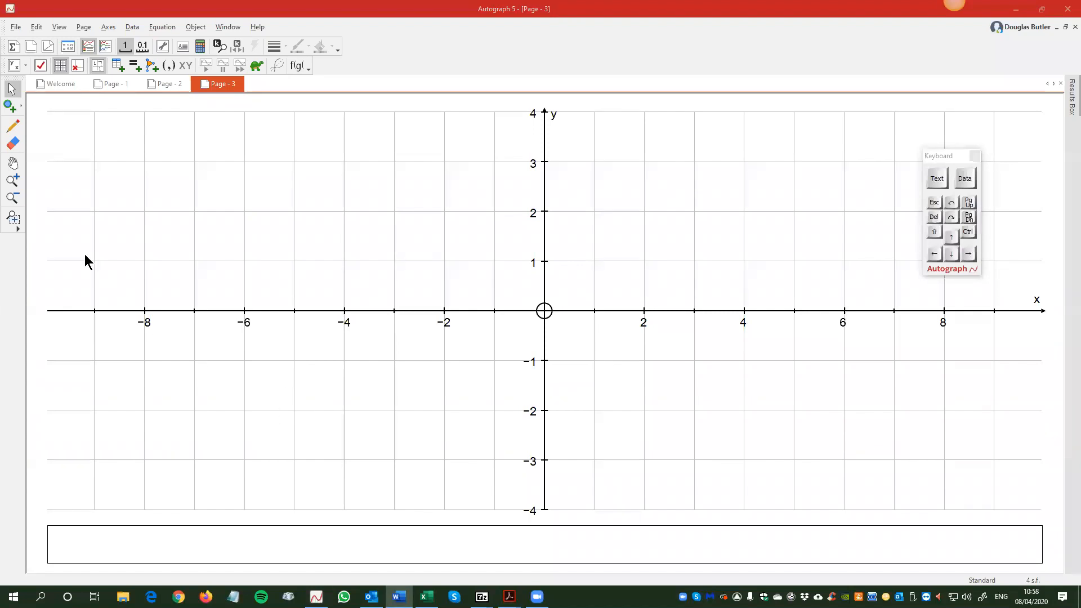
Step: Plot three points at (−2, 2), (−3, −1) and (−5, 2) on the new page
{"action": "left_click", "coordinate": [9, 106]}
{"action": "left_click", "coordinate": [444, 211]}
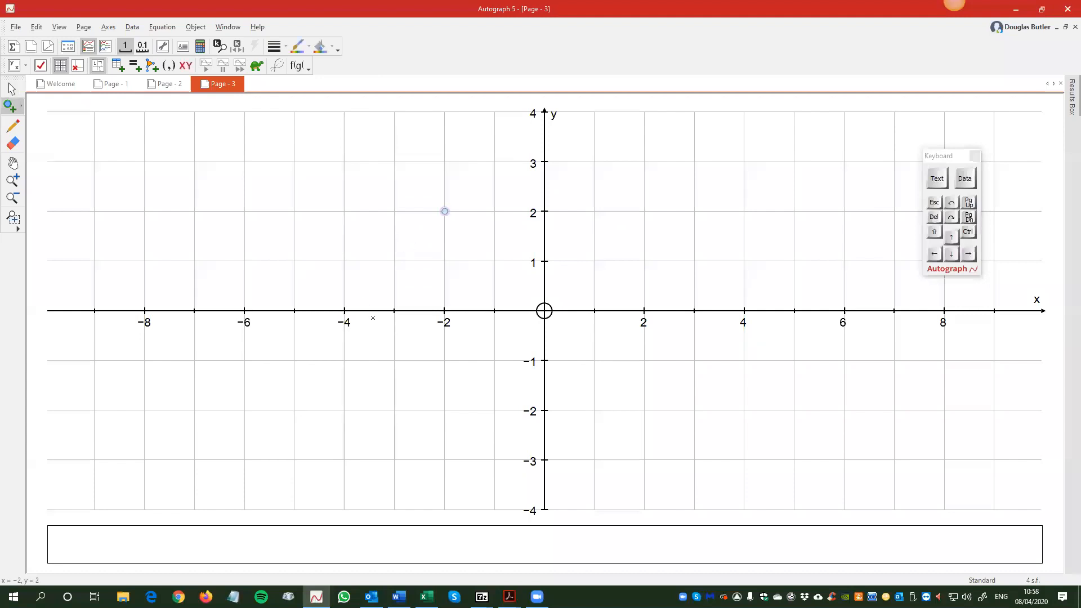
{"action": "left_click", "coordinate": [395, 360]}
{"action": "left_click", "coordinate": [295, 211]}
{"action": "left_click", "coordinate": [8, 89]}
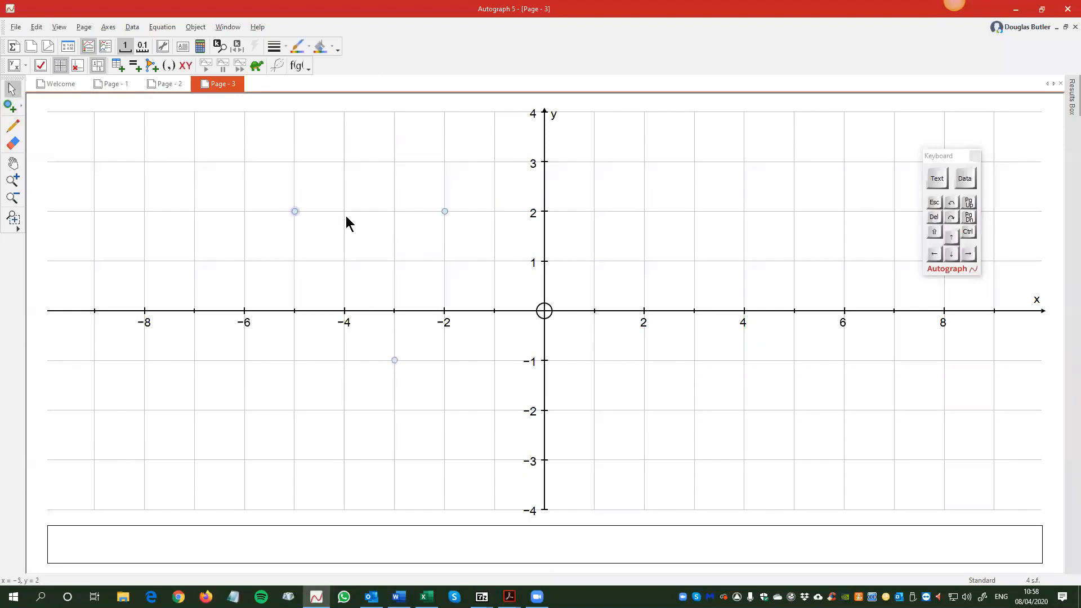
{"action": "left_click", "coordinate": [444, 211]}
{"action": "left_click", "coordinate": [395, 360]}
{"action": "left_click", "coordinate": [446, 210]}
{"action": "left_click", "coordinate": [447, 231]}
Step: Create a labelled angle measure at (−3, −1) between the points (−2, 2) and (−5, 2), without allowing reflex angles
{"action": "left_click", "coordinate": [445, 212]}
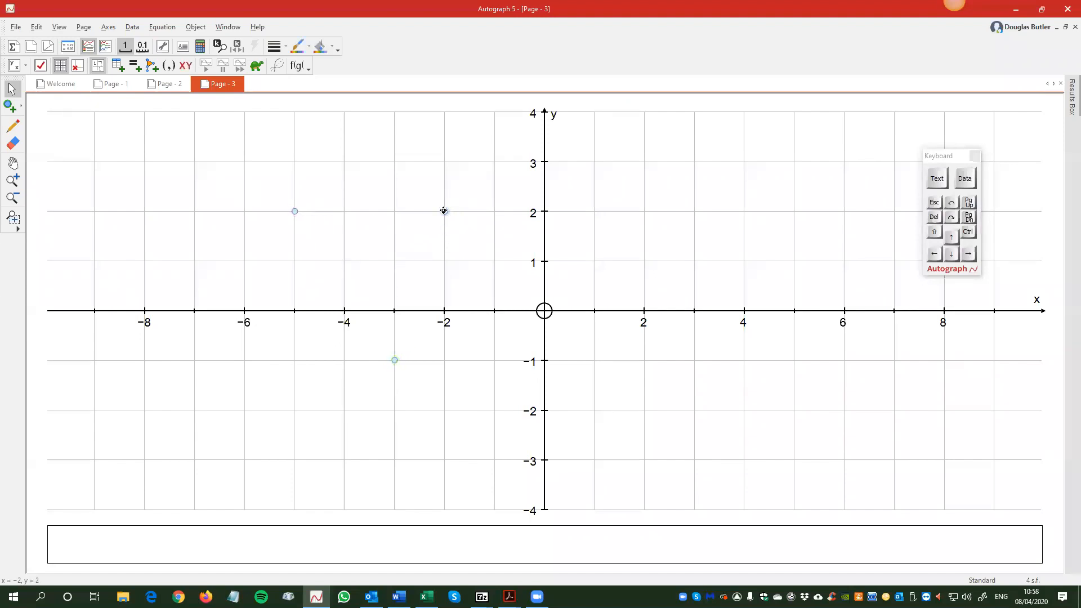
{"action": "left_click", "coordinate": [396, 360], "text": "shift"}
{"action": "left_click", "coordinate": [294, 211], "text": "shift"}
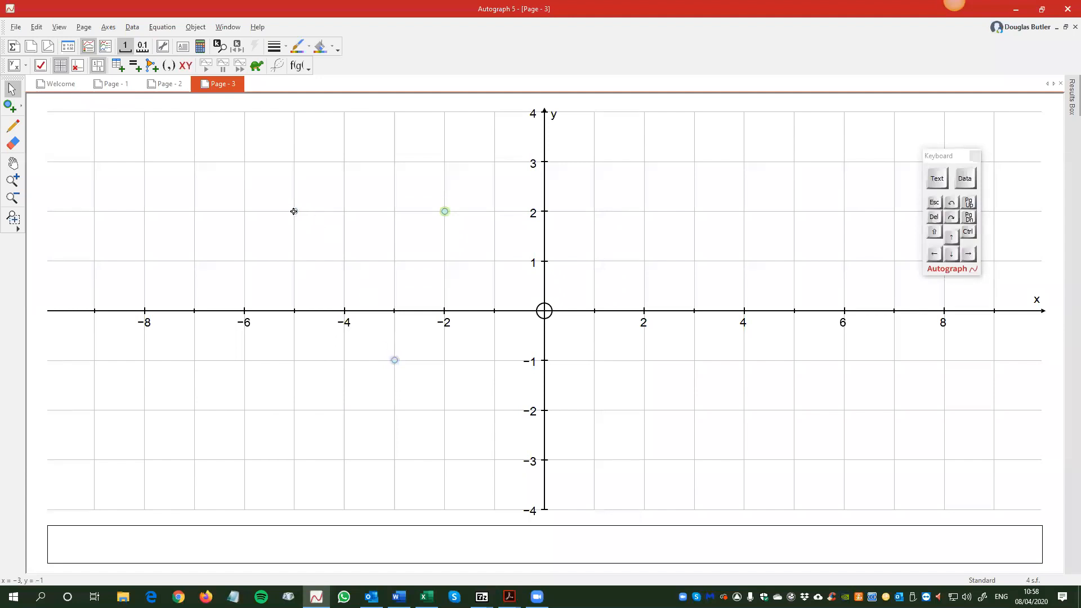
{"action": "right_click", "coordinate": [358, 163]}
{"action": "mouse_move", "coordinate": [399, 375]}
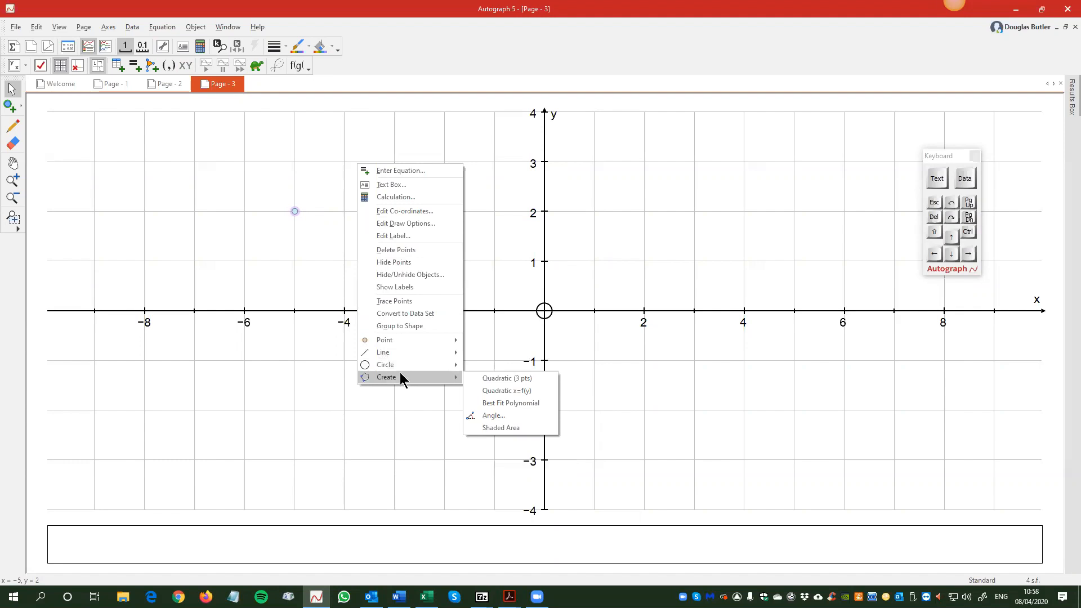
{"action": "mouse_move", "coordinate": [420, 339]}
{"action": "left_click", "coordinate": [485, 415]}
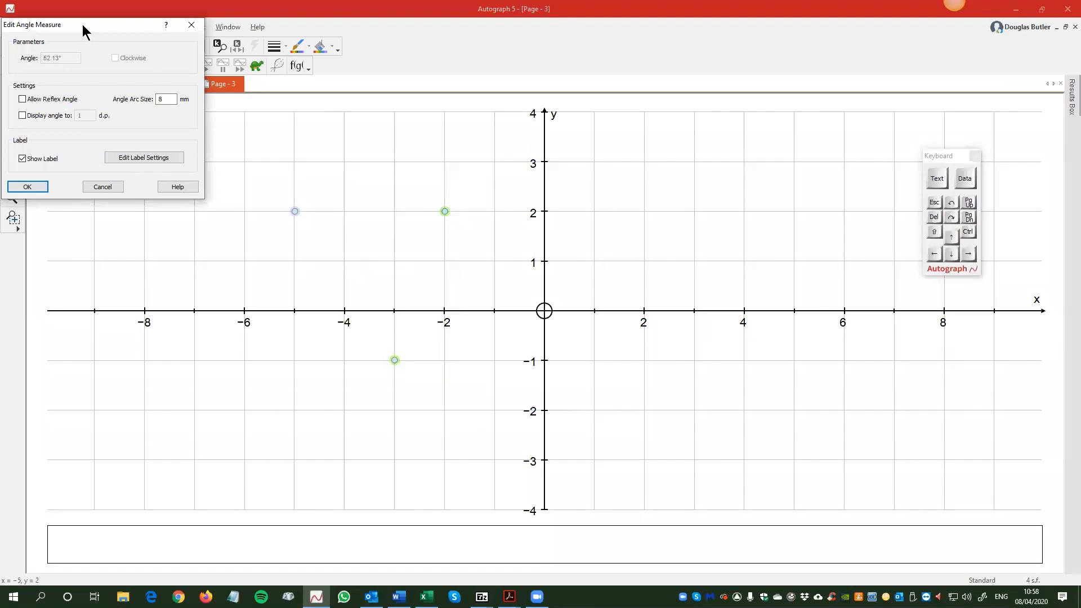
{"action": "left_click_drag", "start_coordinate": [82, 25], "coordinate": [577, 184]}
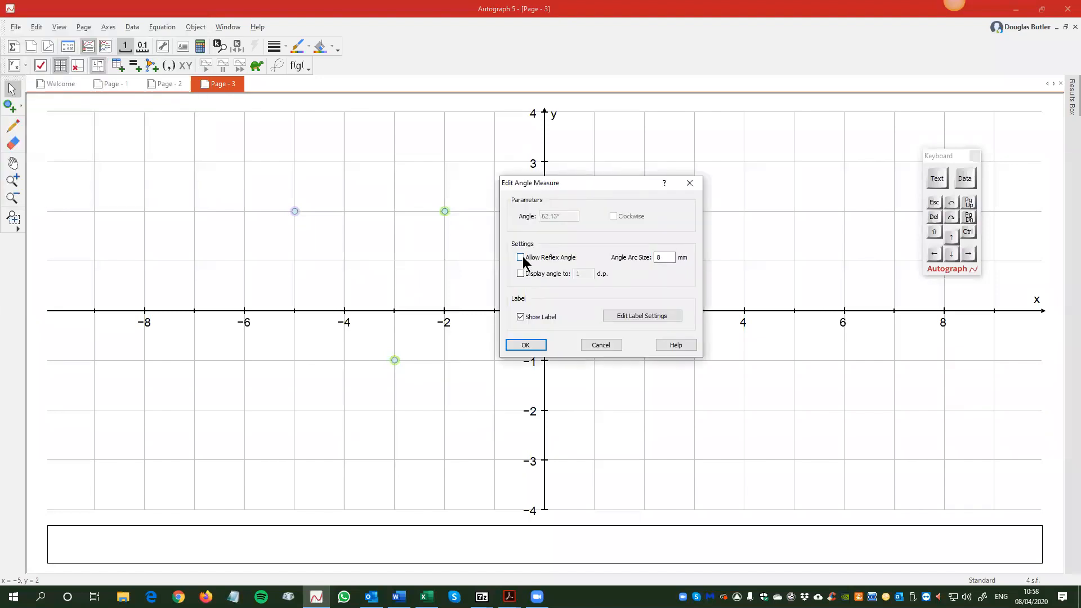
{"action": "left_click", "coordinate": [525, 345]}
{"action": "mouse_move", "coordinate": [304, 216]}
{"action": "left_mouse_down"}
{"action": "mouse_move", "coordinate": [250, 259]}
{"action": "mouse_move", "coordinate": [236, 316]}
{"action": "mouse_move", "coordinate": [264, 387]}
{"action": "mouse_move", "coordinate": [425, 439]}
{"action": "mouse_move", "coordinate": [487, 395]}
{"action": "mouse_move", "coordinate": [489, 301]}
{"action": "mouse_move", "coordinate": [413, 449]}
{"action": "mouse_move", "coordinate": [278, 357]}
{"action": "mouse_move", "coordinate": [291, 303]}
{"action": "mouse_move", "coordinate": [328, 277]}
{"action": "mouse_move", "coordinate": [366, 272]}
{"action": "mouse_move", "coordinate": [337, 198]}
{"action": "mouse_move", "coordinate": [296, 213]}
{"action": "left_mouse_up"}
{"action": "left_click", "coordinate": [302, 248]}
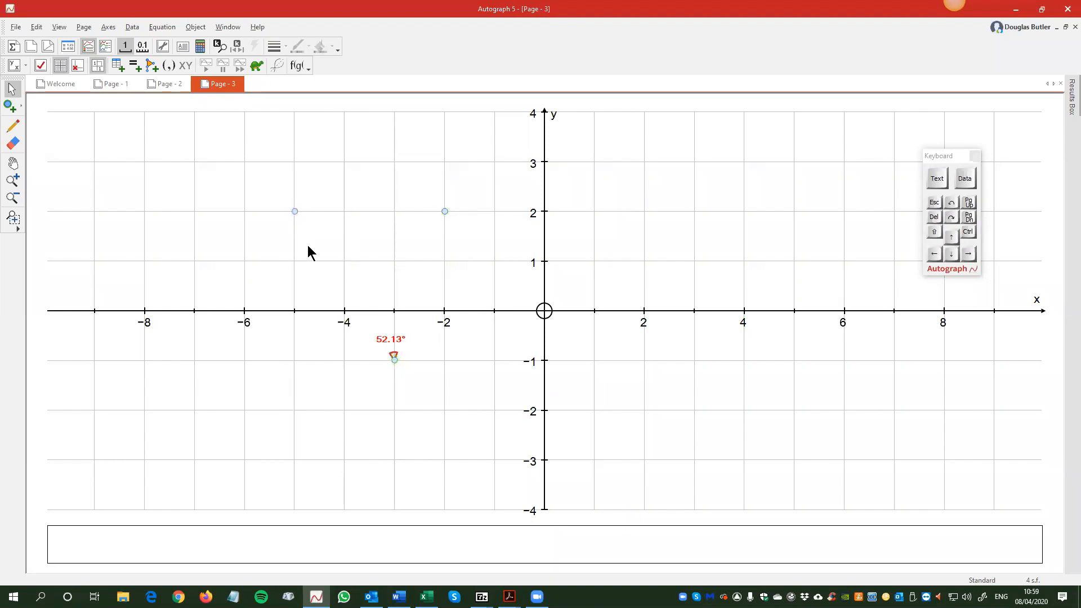
Step: Join the vertex (−3, −1) to the points (−5, 2) and (−2, 2) with line segments
{"action": "left_click", "coordinate": [10, 106]}
{"action": "left_click", "coordinate": [22, 106]}
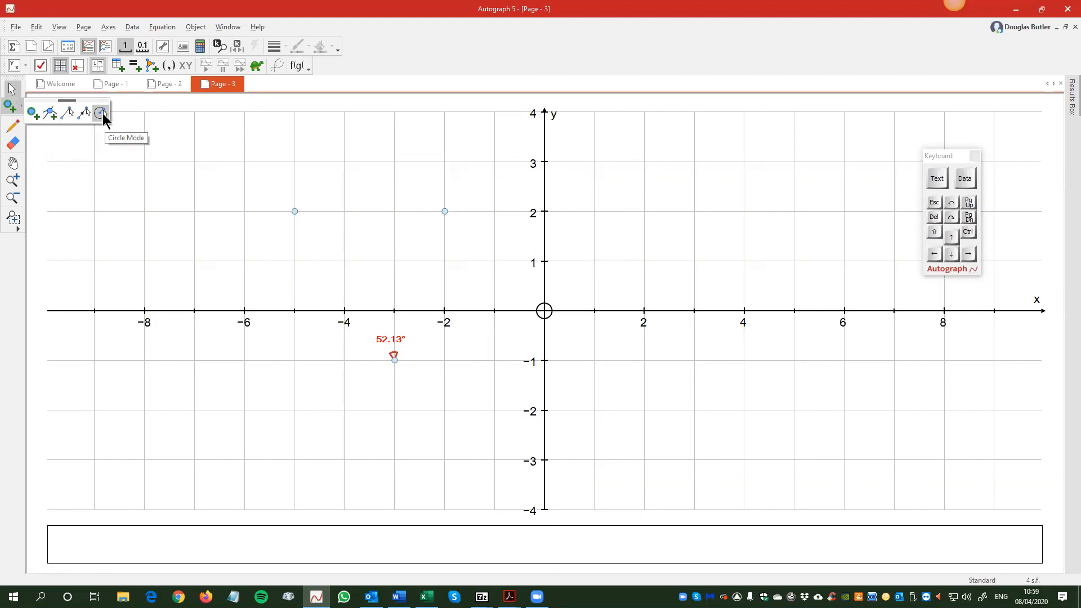
{"action": "left_click", "coordinate": [67, 114]}
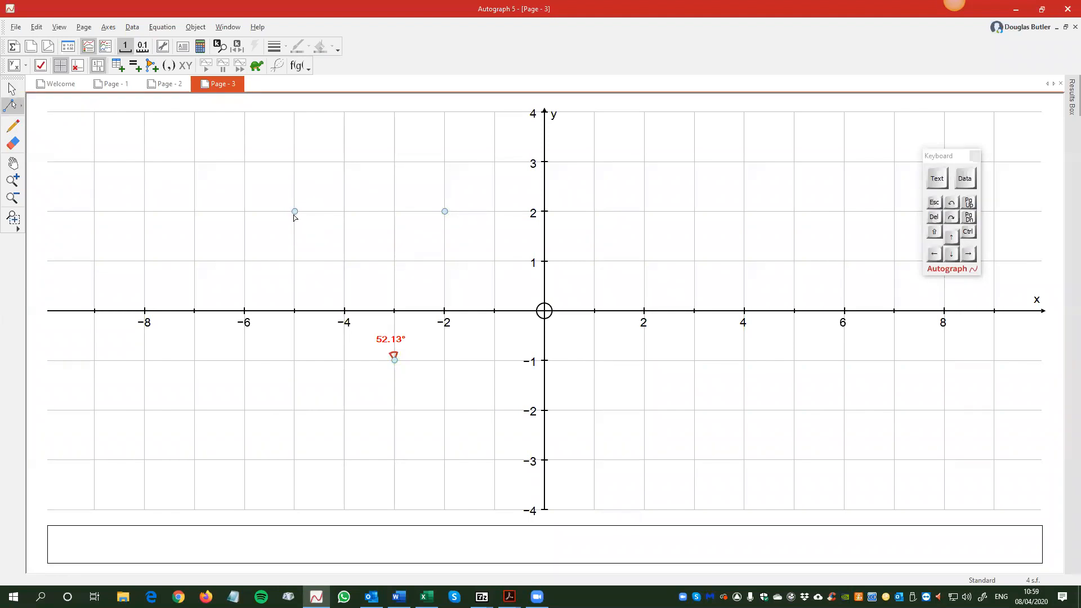
{"action": "left_click_drag", "start_coordinate": [294, 214], "coordinate": [444, 213]}
{"action": "left_click", "coordinate": [445, 213]}
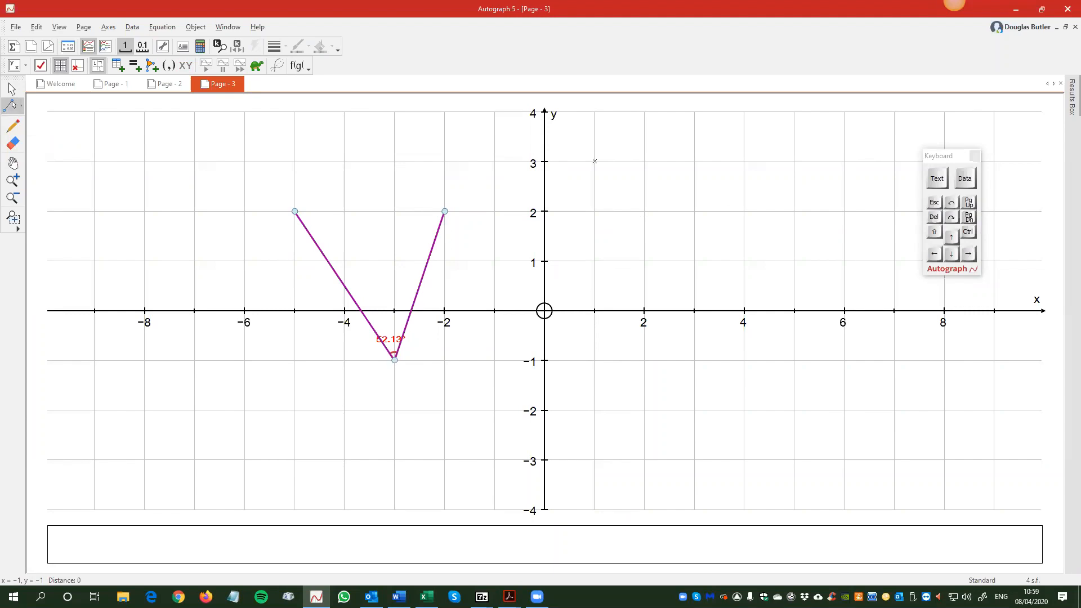
Step: Draw a square with opposite corners (1, 1) and (3, 3), and a rectangle from (4, 1) to (9, 3), using line segments
{"action": "mouse_move", "coordinate": [594, 162]}
{"action": "left_mouse_down"}
{"action": "mouse_move", "coordinate": [713, 170]}
{"action": "mouse_move", "coordinate": [695, 261]}
{"action": "mouse_move", "coordinate": [602, 258]}
{"action": "mouse_move", "coordinate": [595, 161]}
{"action": "left_mouse_up"}
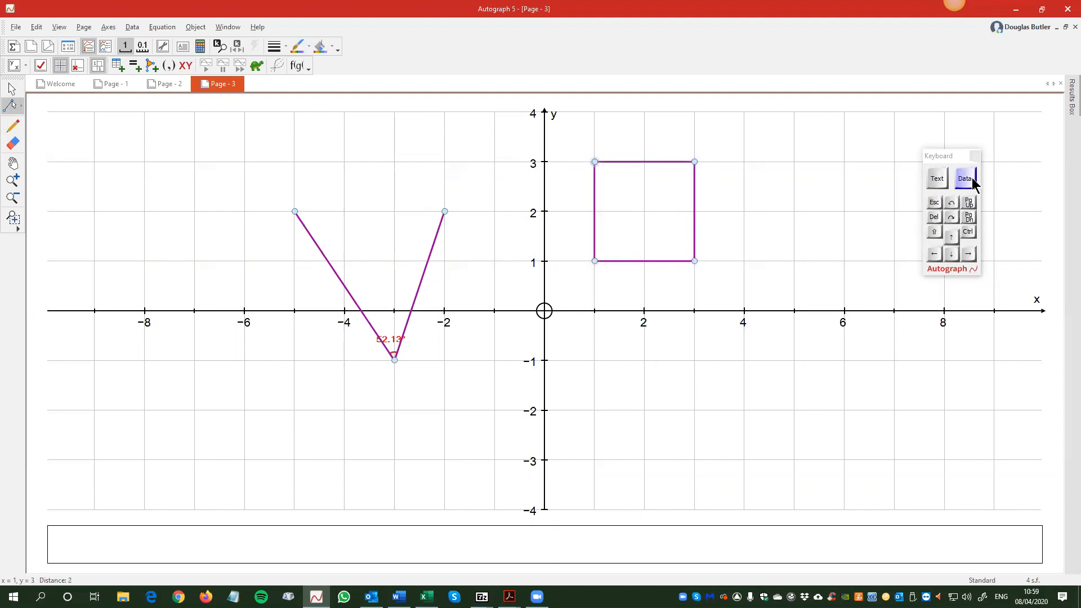
{"action": "left_click_drag", "start_coordinate": [951, 158], "coordinate": [847, 427]}
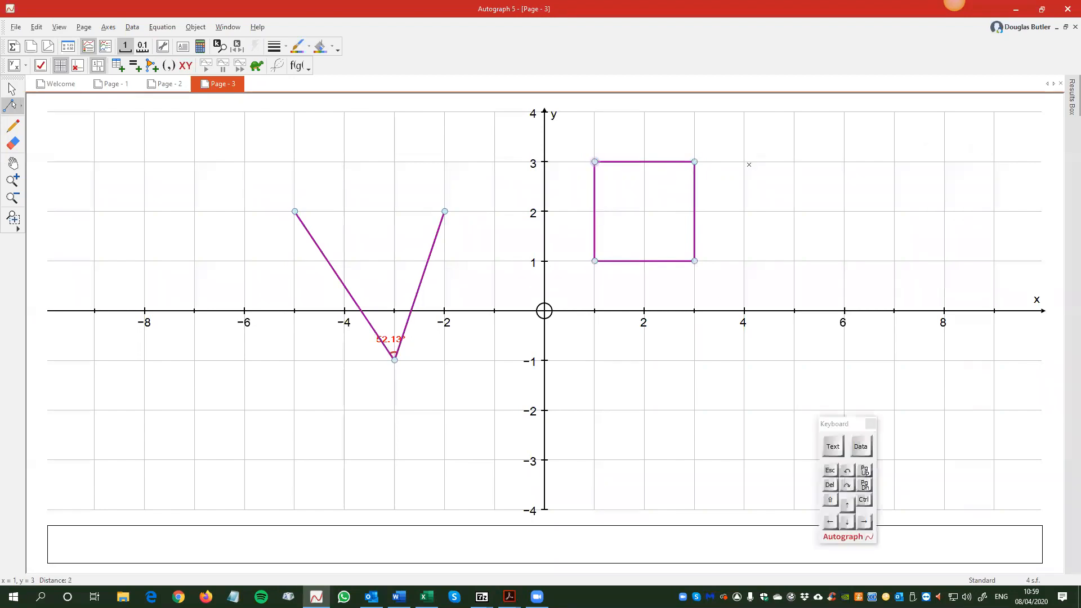
{"action": "mouse_move", "coordinate": [744, 162]}
{"action": "left_mouse_down"}
{"action": "mouse_move", "coordinate": [943, 162]}
{"action": "mouse_move", "coordinate": [992, 222]}
{"action": "mouse_move", "coordinate": [987, 169]}
{"action": "mouse_move", "coordinate": [995, 268]}
{"action": "mouse_move", "coordinate": [749, 269]}
{"action": "mouse_move", "coordinate": [753, 169]}
{"action": "left_mouse_up"}
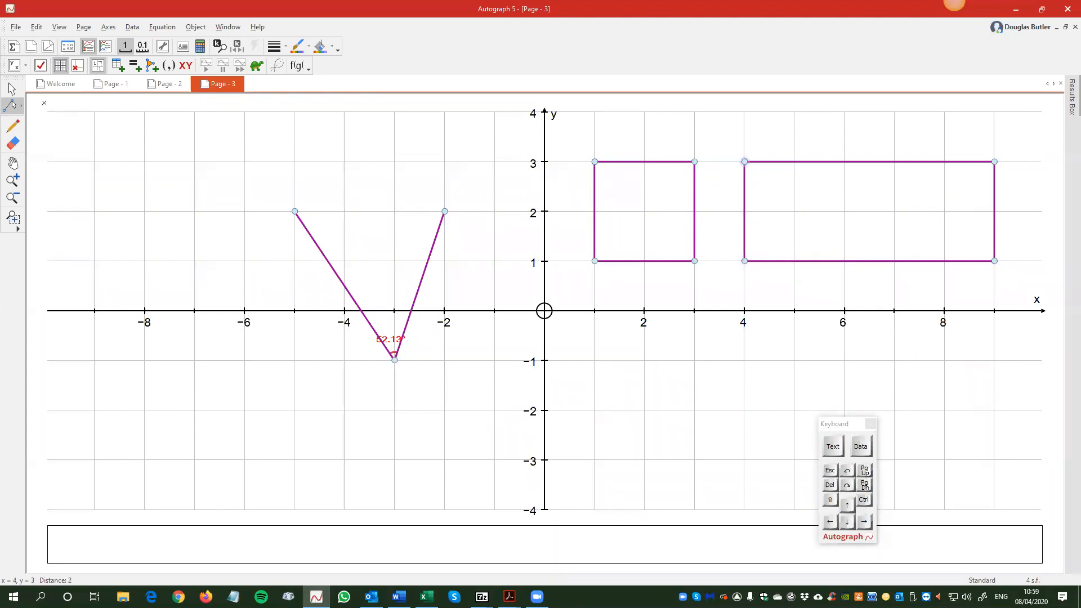
Step: Draw both diagonals of the square with line segments, from (1, 3) to (3, 1) and from (3, 3) to (1, 1)
{"action": "left_click", "coordinate": [12, 88]}
{"action": "left_click", "coordinate": [13, 107]}
{"action": "left_click_drag", "start_coordinate": [597, 163], "coordinate": [687, 252]}
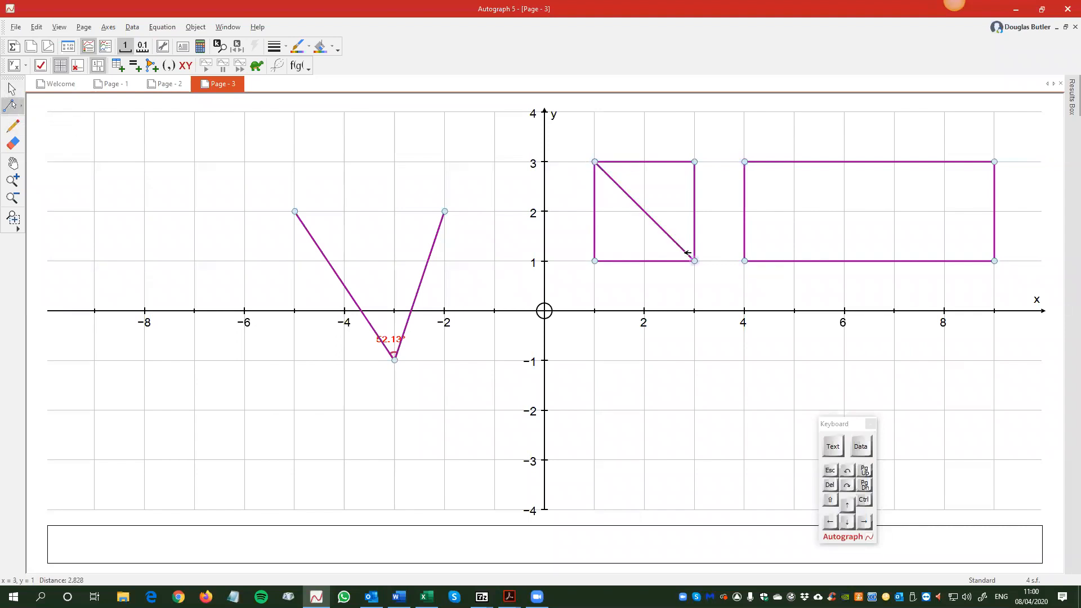
{"action": "left_click", "coordinate": [695, 163]}
{"action": "left_click_drag", "start_coordinate": [655, 189], "coordinate": [618, 262]}
Step: Draw both diagonals of the rectangle with line segments, from (4, 3) to (9, 1) and from (9, 3) to (4, 1)
{"action": "left_click", "coordinate": [772, 217]}
{"action": "left_click_drag", "start_coordinate": [748, 160], "coordinate": [975, 269]}
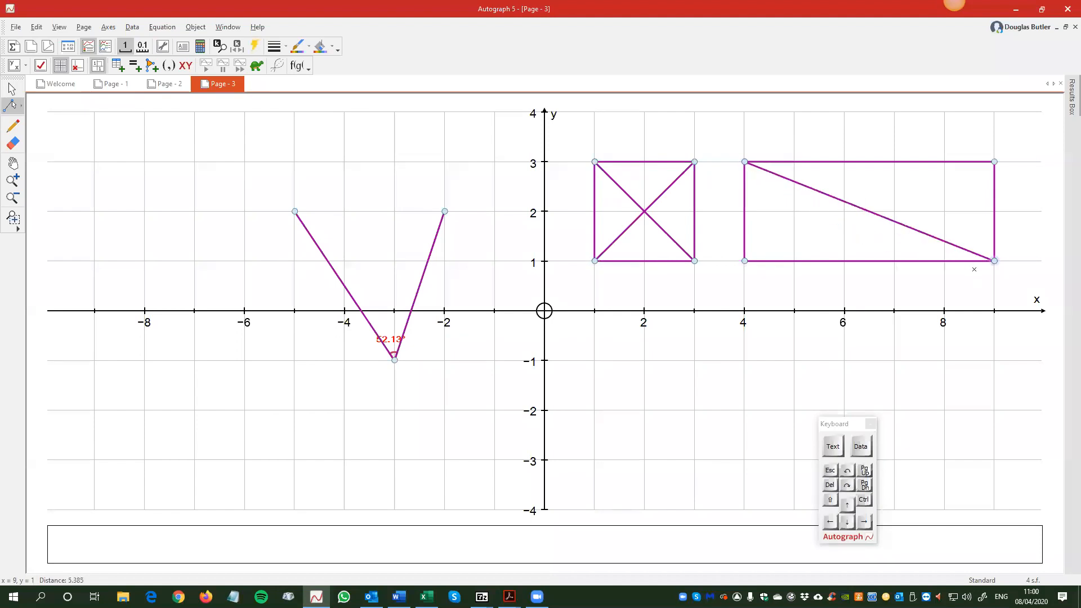
{"action": "left_click", "coordinate": [980, 169]}
{"action": "left_click_drag", "start_coordinate": [996, 163], "coordinate": [754, 250]}
{"action": "left_click", "coordinate": [756, 281]}
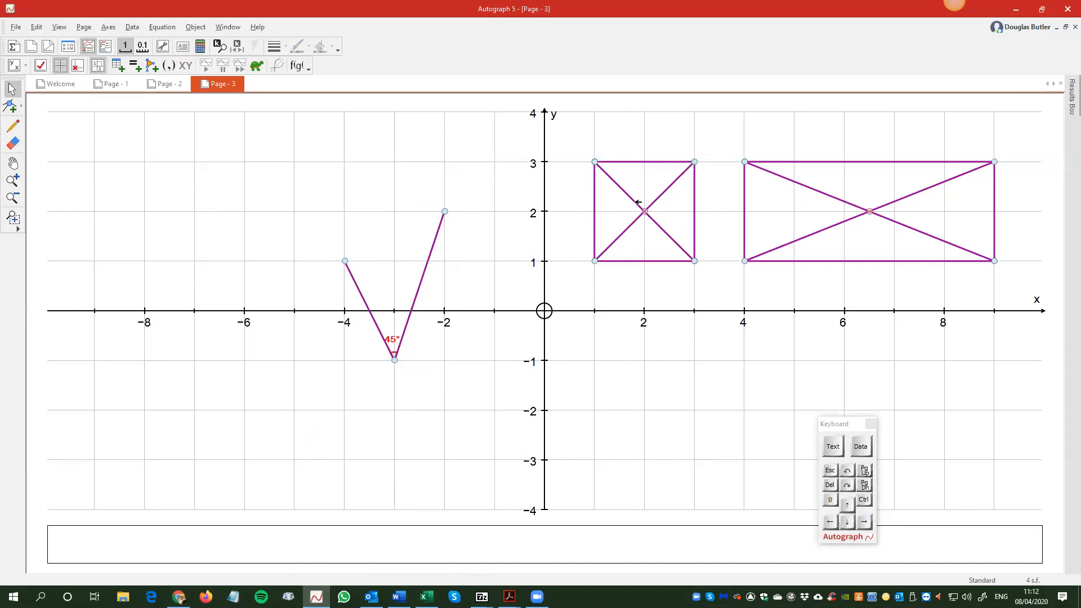
Step: Create a labelled angle measure at the square's diagonal intersection between the corners (3, 3) and (1, 3), without allowing reflex angles
{"action": "left_click", "coordinate": [694, 161]}
{"action": "left_click", "coordinate": [645, 212], "text": "shift"}
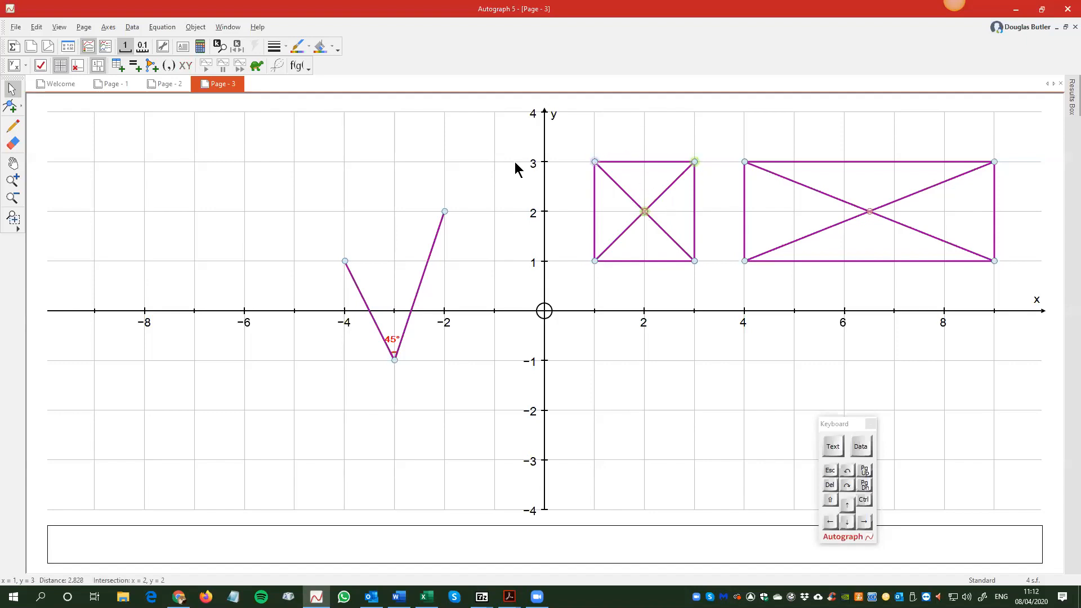
{"action": "right_click", "coordinate": [468, 148]}
{"action": "mouse_move", "coordinate": [507, 360]}
{"action": "left_click", "coordinate": [612, 397]}
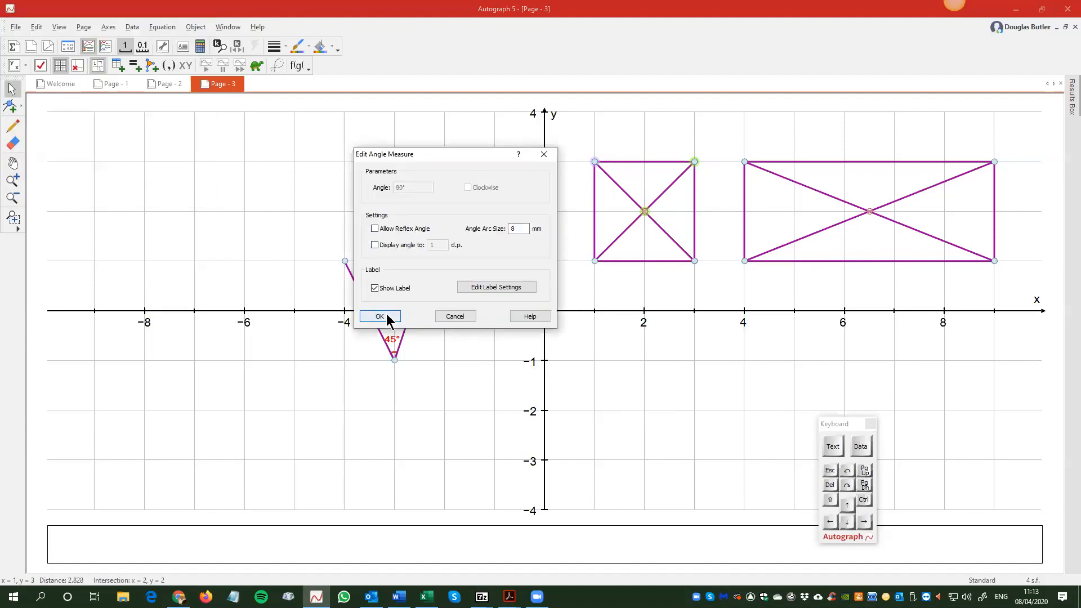
{"action": "left_click", "coordinate": [380, 317]}
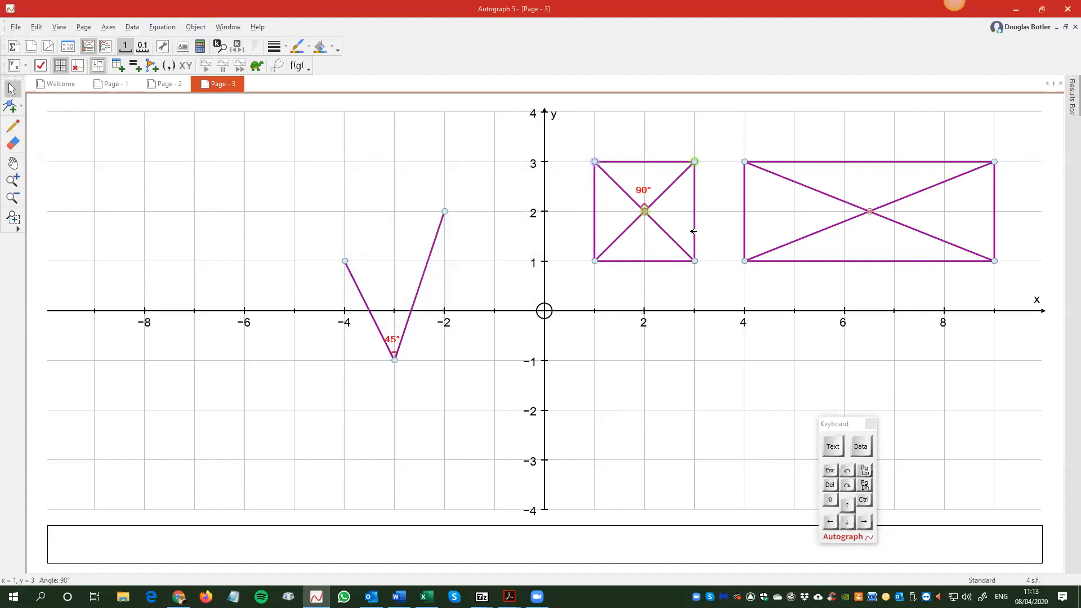
Step: Create a labelled angle measure at the rectangle's diagonal intersection between the corners (9, 3) and (4, 3), without allowing reflex angles
{"action": "left_click", "coordinate": [850, 242]}
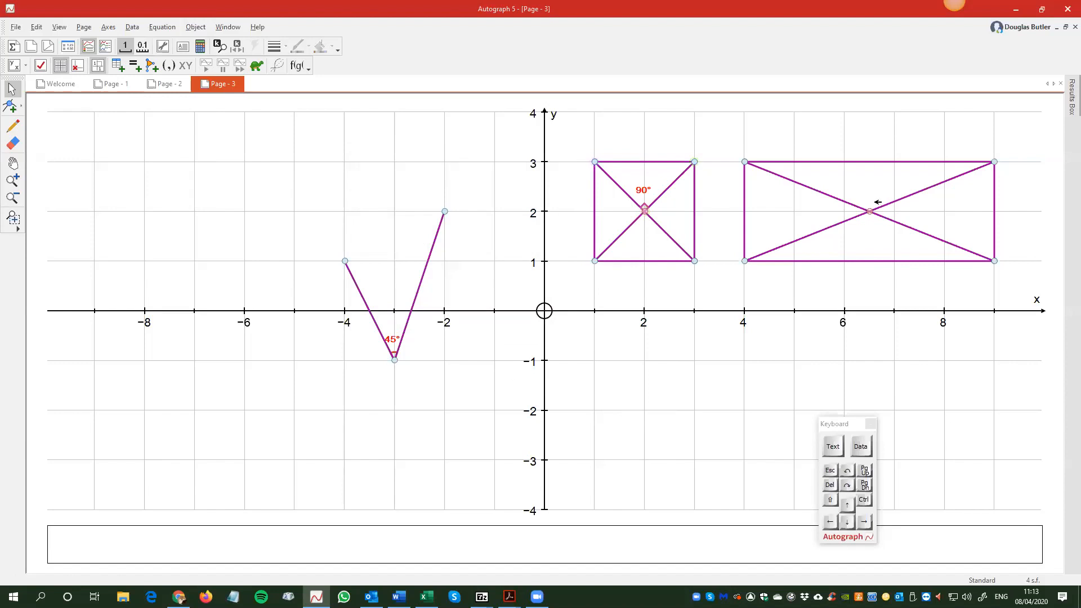
{"action": "left_click", "coordinate": [997, 162]}
{"action": "left_click", "coordinate": [871, 212]}
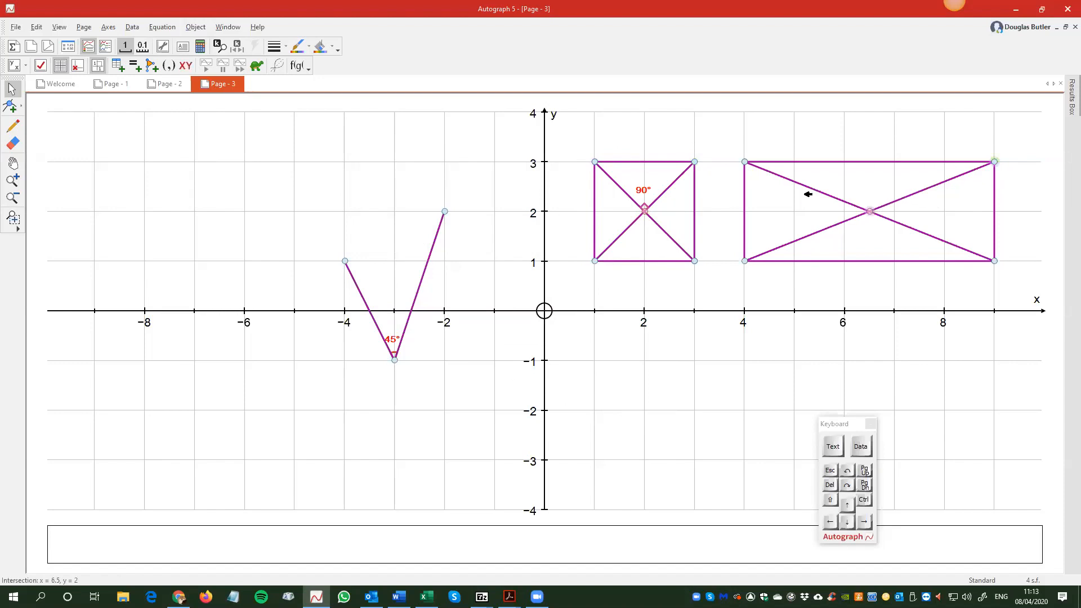
{"action": "left_click", "coordinate": [744, 162], "text": "shift"}
{"action": "right_click", "coordinate": [759, 131]}
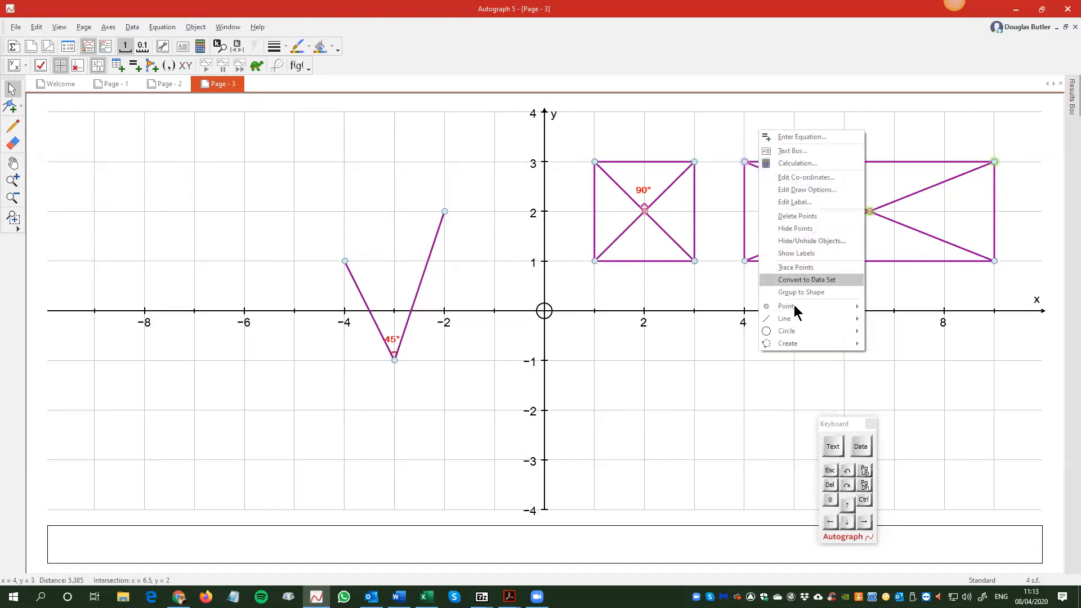
{"action": "mouse_move", "coordinate": [797, 310]}
{"action": "mouse_move", "coordinate": [804, 343]}
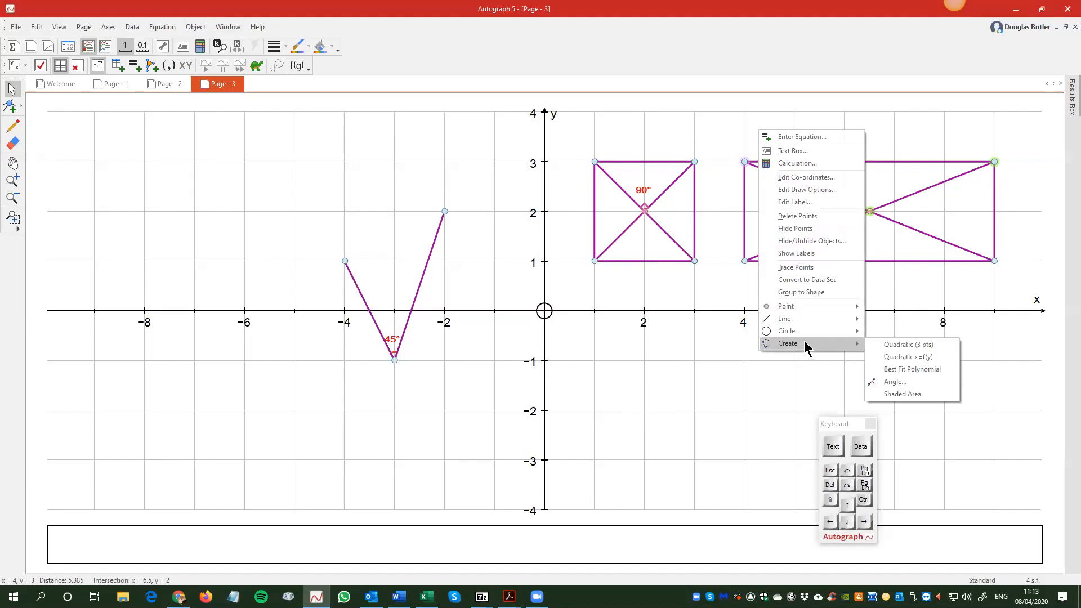
{"action": "left_click", "coordinate": [895, 383]}
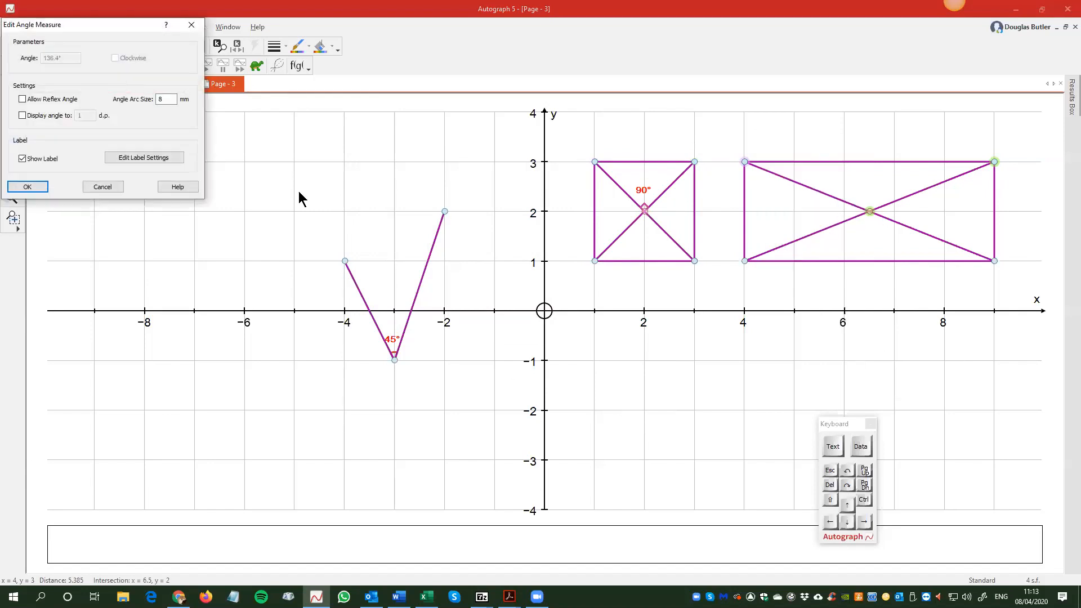
{"action": "left_click_drag", "start_coordinate": [101, 29], "coordinate": [538, 50]}
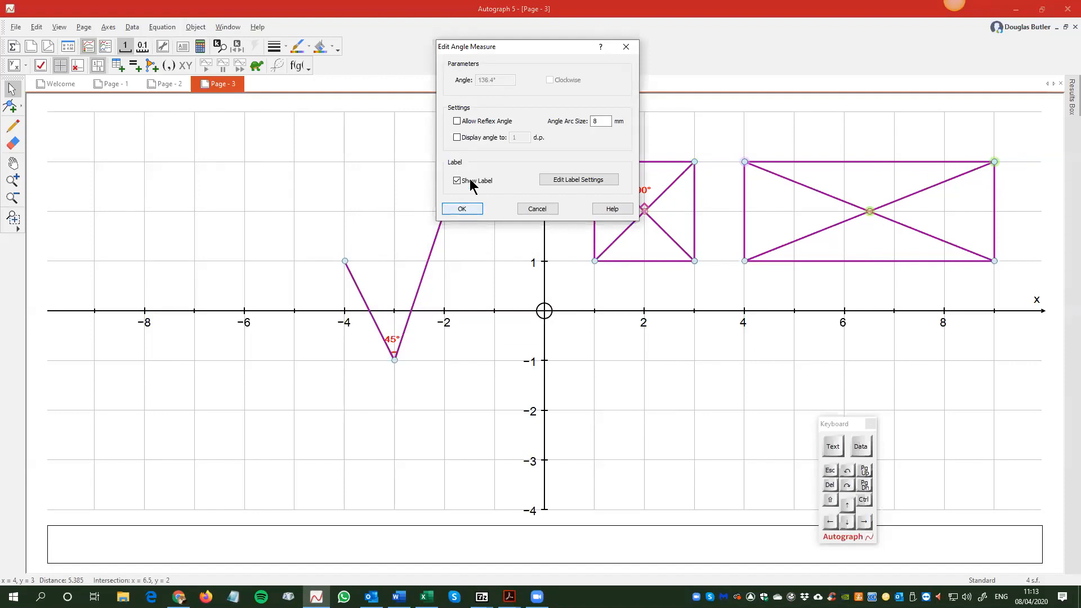
{"action": "left_click", "coordinate": [461, 209]}
{"action": "left_click", "coordinate": [783, 284]}
Step: Move the rectangle's corner (9, 1) to (6, 1) and return it to (9, 1)
{"action": "left_click_drag", "start_coordinate": [994, 261], "coordinate": [846, 261]}
{"action": "mouse_move", "coordinate": [995, 159]}
{"action": "left_mouse_down"}
{"action": "mouse_move", "coordinate": [854, 158]}
{"action": "mouse_move", "coordinate": [1004, 159]}
{"action": "left_mouse_up"}
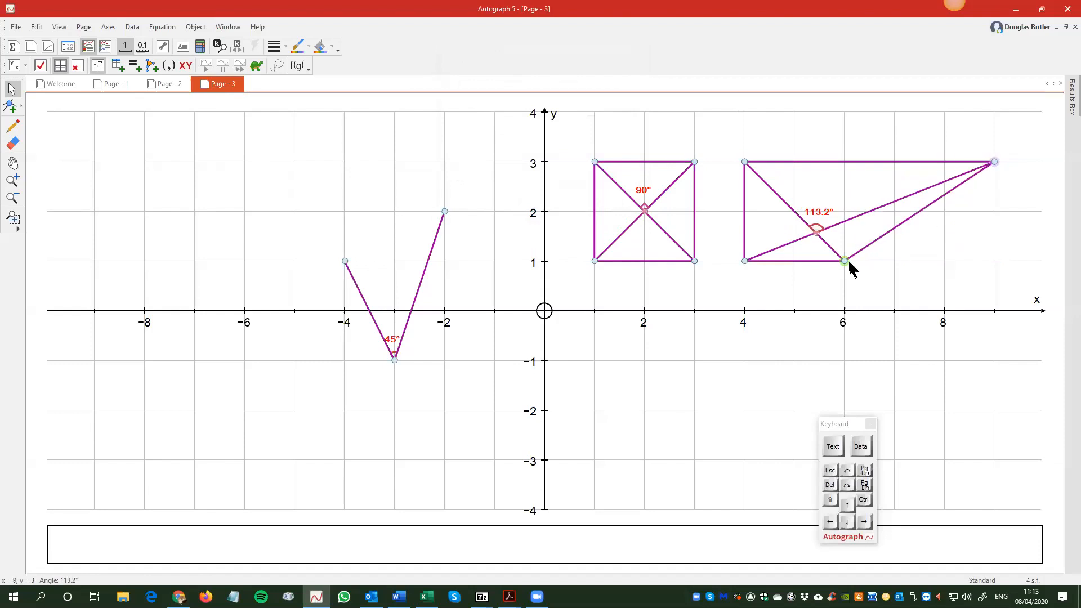
{"action": "left_click_drag", "start_coordinate": [845, 261], "coordinate": [994, 260]}
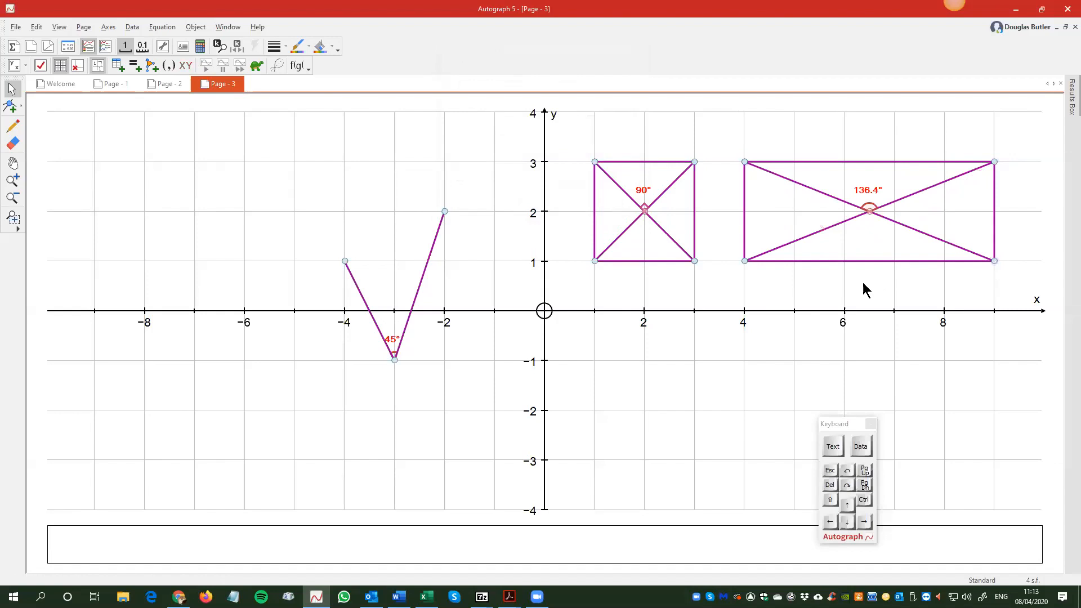
Step: Switch to Adobe Acrobat and review the how-to steps and tasks 1–3 in 3-Measure-Angles.pdf
{"action": "left_click", "coordinate": [510, 597]}
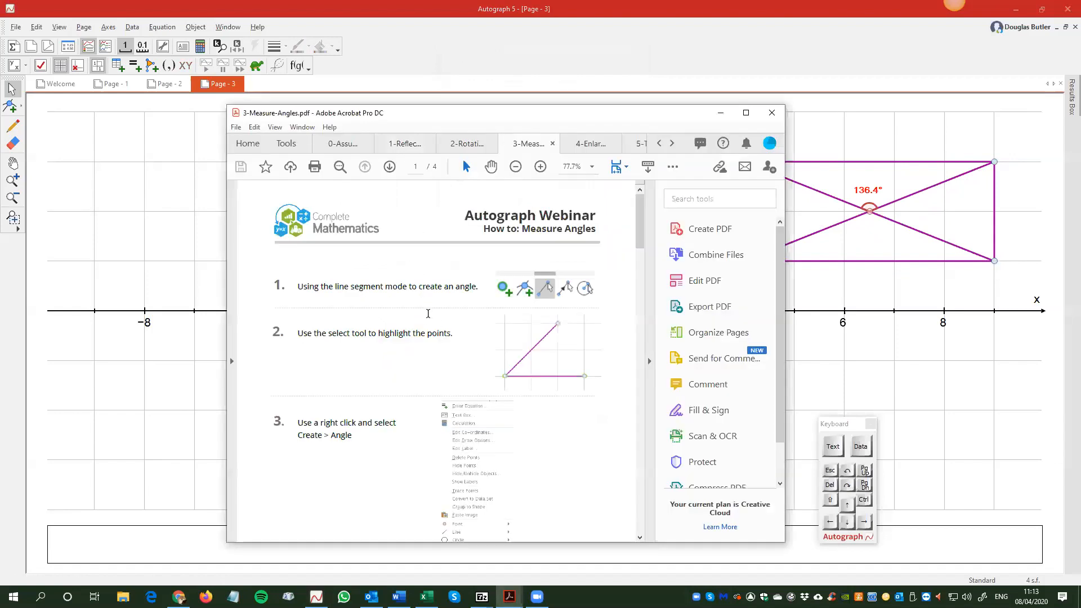
{"action": "scroll", "coordinate": [431, 311], "scroll_direction": "down", "scroll_amount": 5}
{"action": "scroll", "coordinate": [431, 312], "scroll_direction": "down", "scroll_amount": 15}
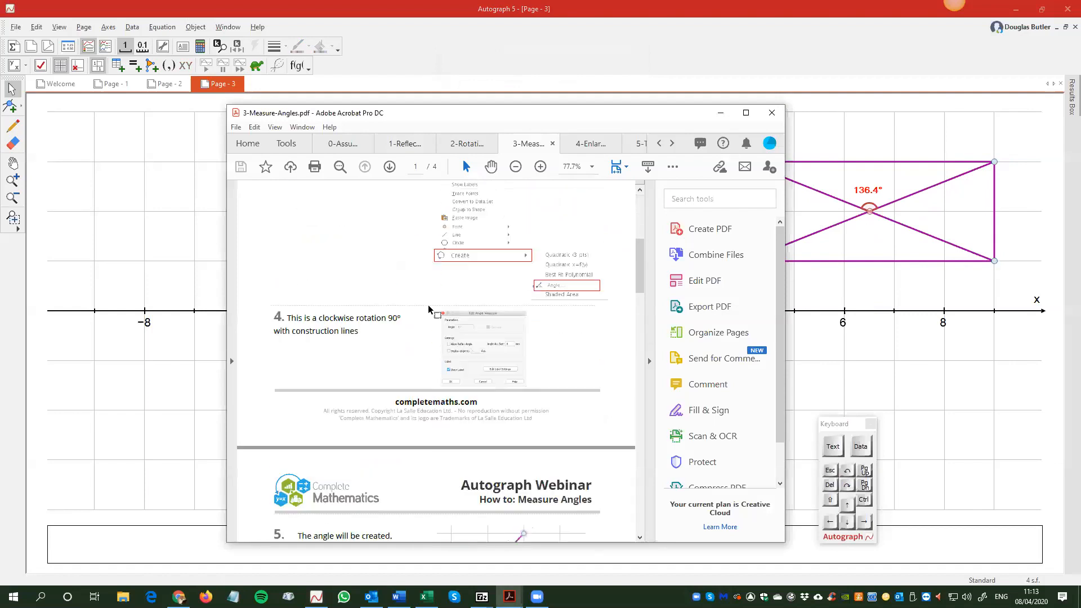
{"action": "scroll", "coordinate": [423, 300], "scroll_direction": "down", "scroll_amount": 10}
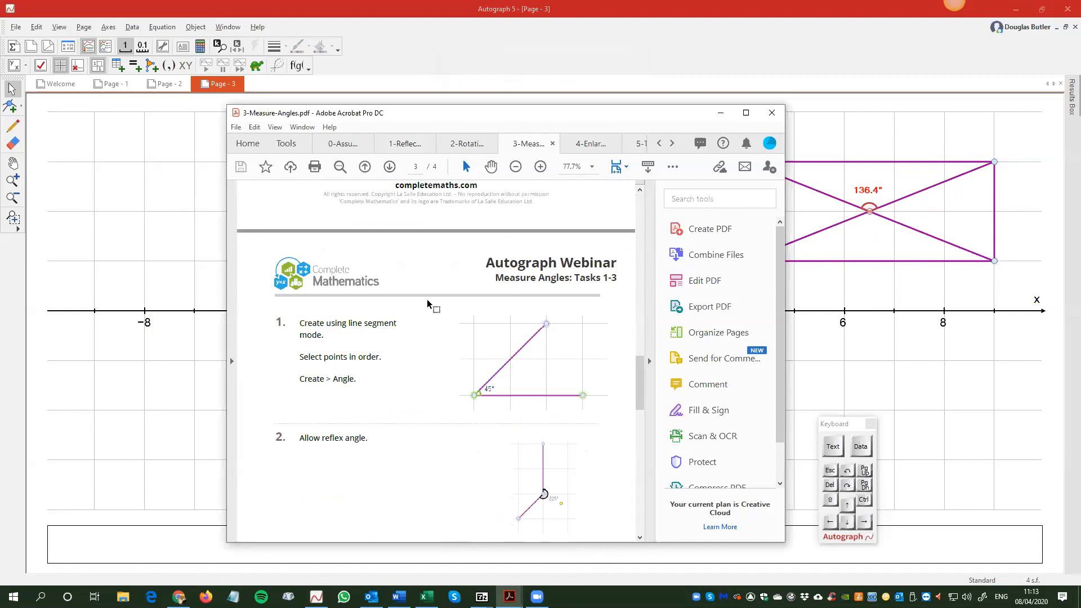
{"action": "left_click", "coordinate": [498, 89]}
{"action": "left_click", "coordinate": [424, 116]}
{"action": "left_click_drag", "start_coordinate": [423, 117], "coordinate": [439, 106]}
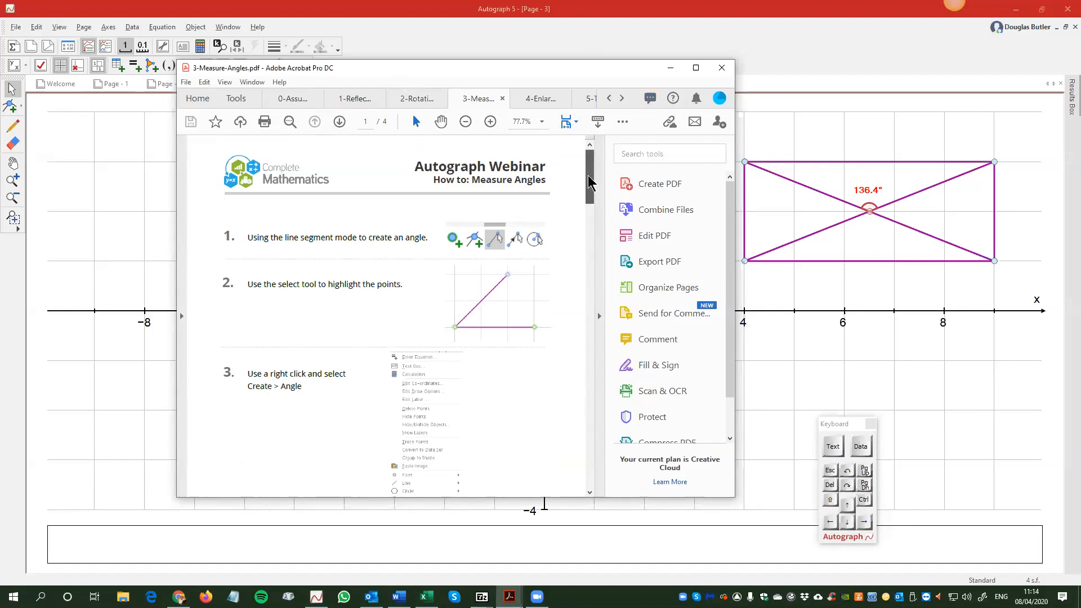
{"action": "left_click_drag", "start_coordinate": [589, 181], "coordinate": [591, 374]}
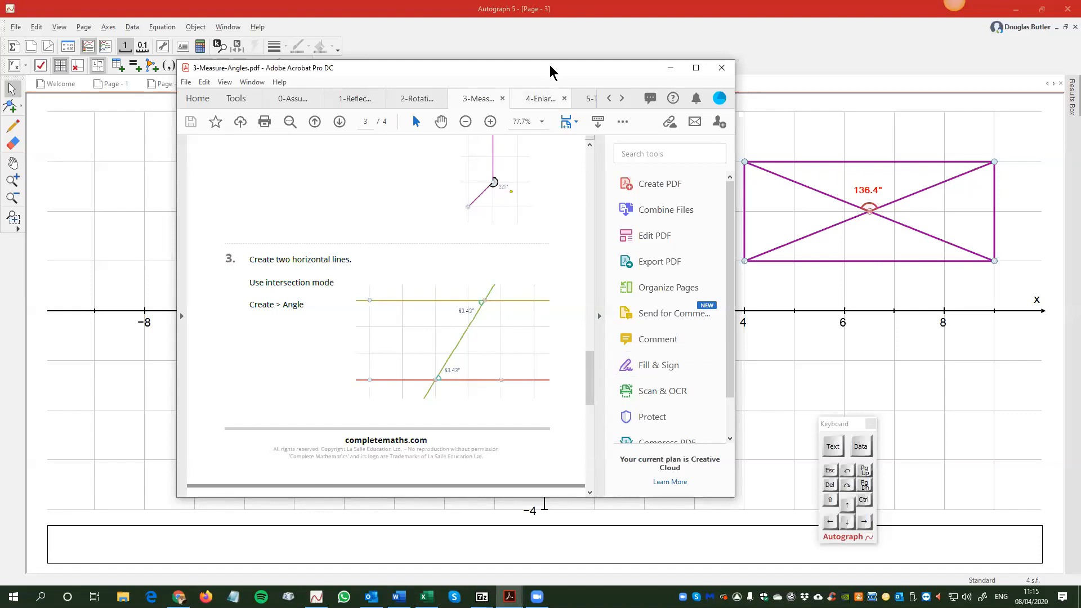
Step: Move the PDF window and the on-screen keyboard aside, and add a new blank graph page in Autograph
{"action": "left_click_drag", "start_coordinate": [551, 66], "coordinate": [299, 50]}
{"action": "left_click_drag", "start_coordinate": [842, 422], "coordinate": [1046, 377]}
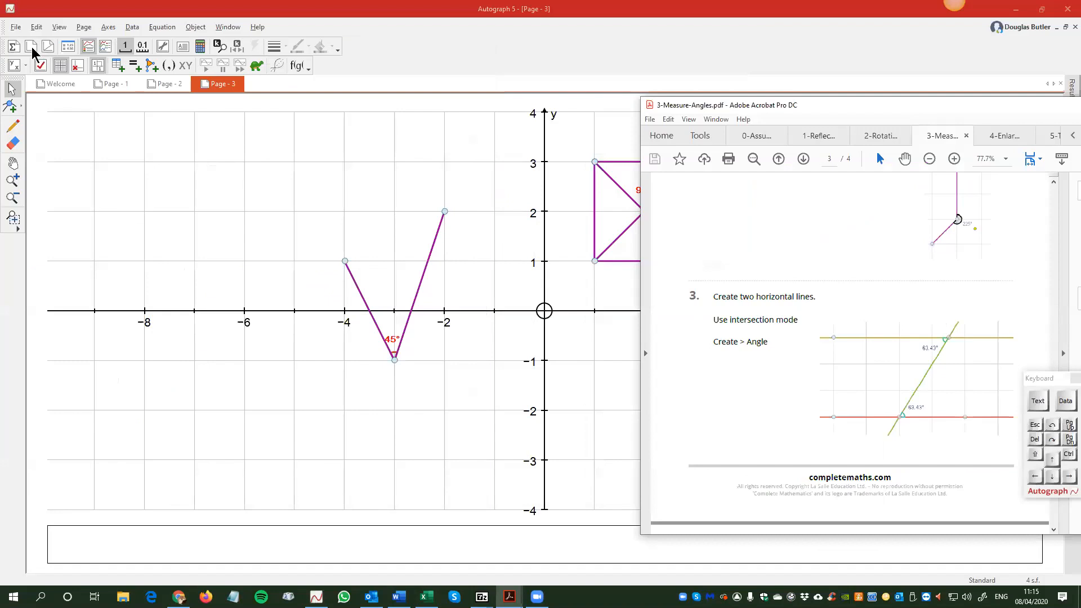
{"action": "left_click", "coordinate": [32, 49]}
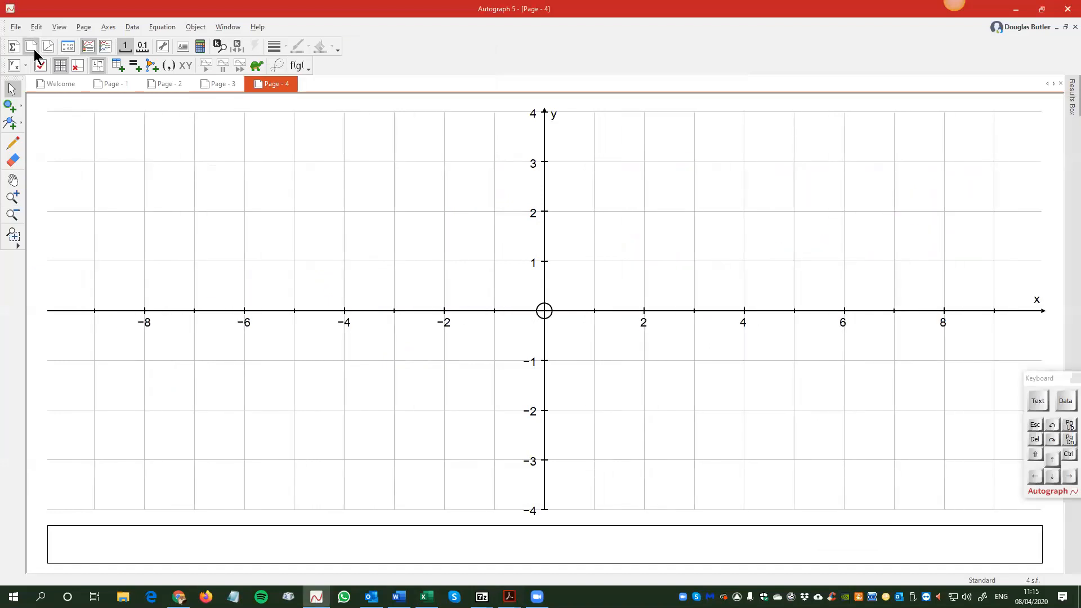
{"action": "left_click", "coordinate": [10, 106]}
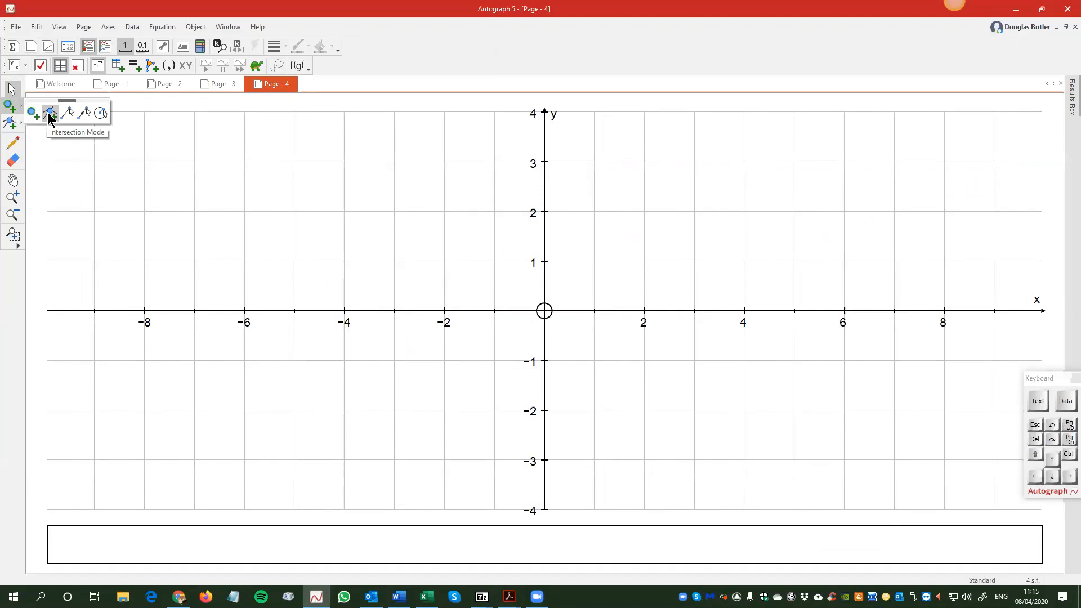
Step: On Page 3, draw two crossing line segments, from (−8, 3) to (−5, 1) and from (−5, 3) to (−9, 2)
{"action": "left_click", "coordinate": [218, 85]}
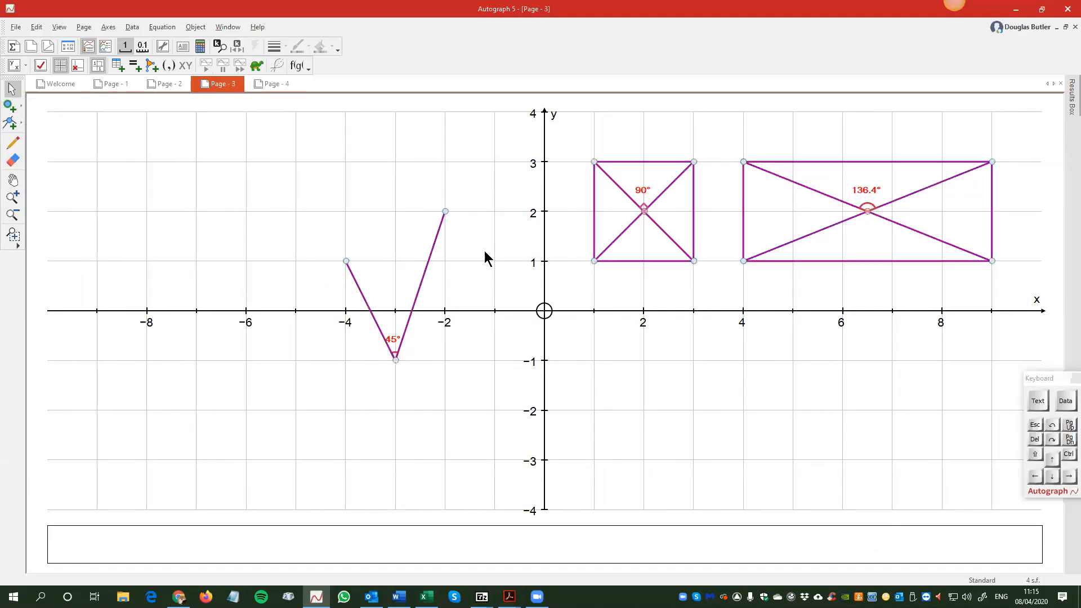
{"action": "left_click", "coordinate": [21, 106]}
{"action": "left_click", "coordinate": [66, 114]}
{"action": "left_click_drag", "start_coordinate": [147, 161], "coordinate": [295, 261]}
{"action": "left_click_drag", "start_coordinate": [295, 161], "coordinate": [98, 211]}
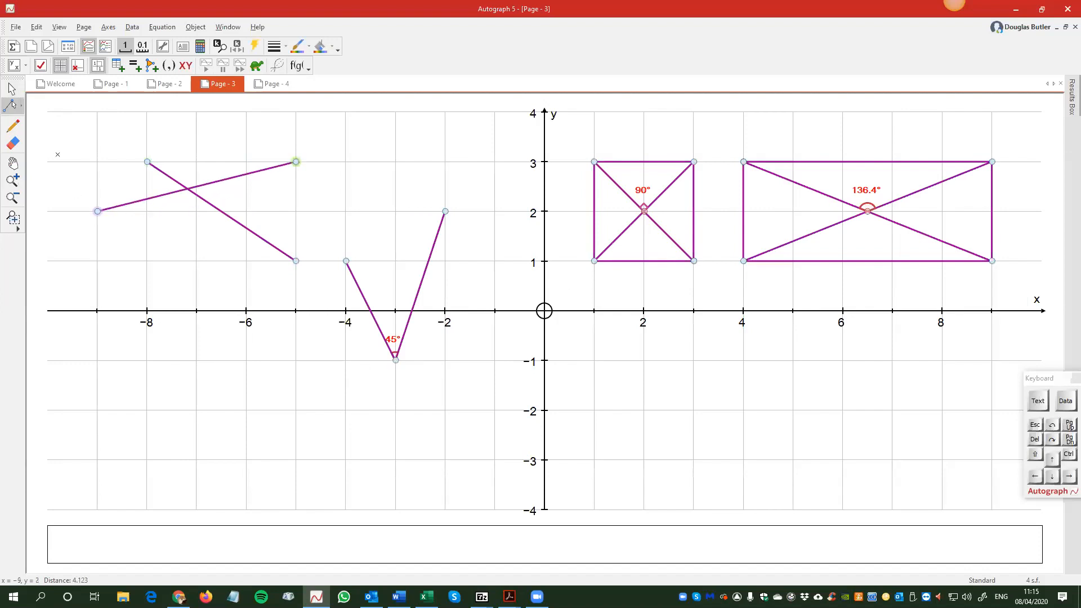
Step: Mark the intersection point of the two crossing line segments
{"action": "left_click", "coordinate": [21, 106]}
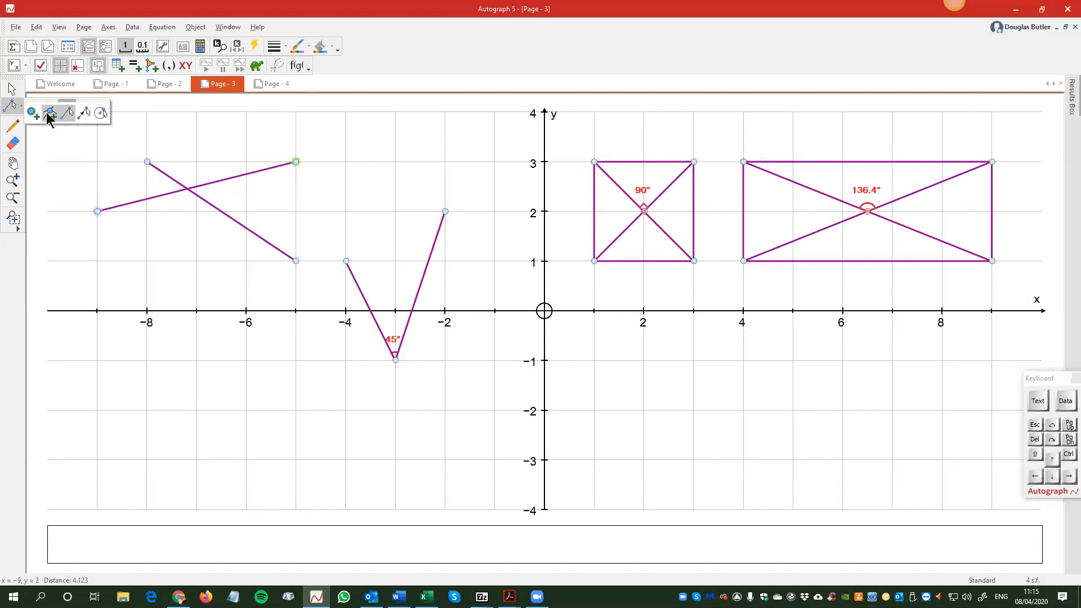
{"action": "left_click", "coordinate": [49, 117]}
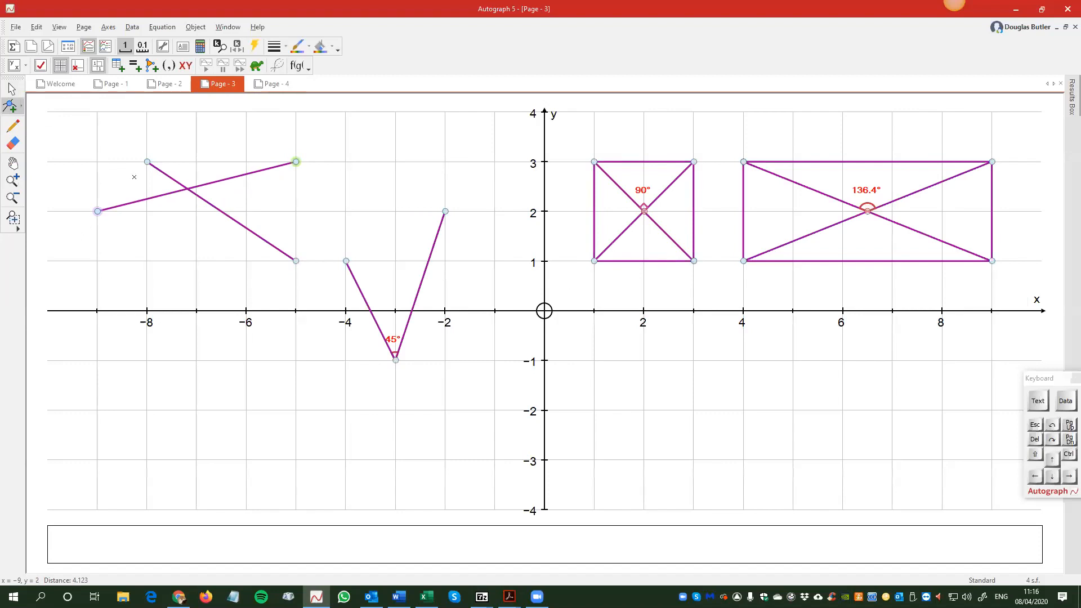
{"action": "left_click", "coordinate": [188, 190]}
{"action": "left_click", "coordinate": [11, 88]}
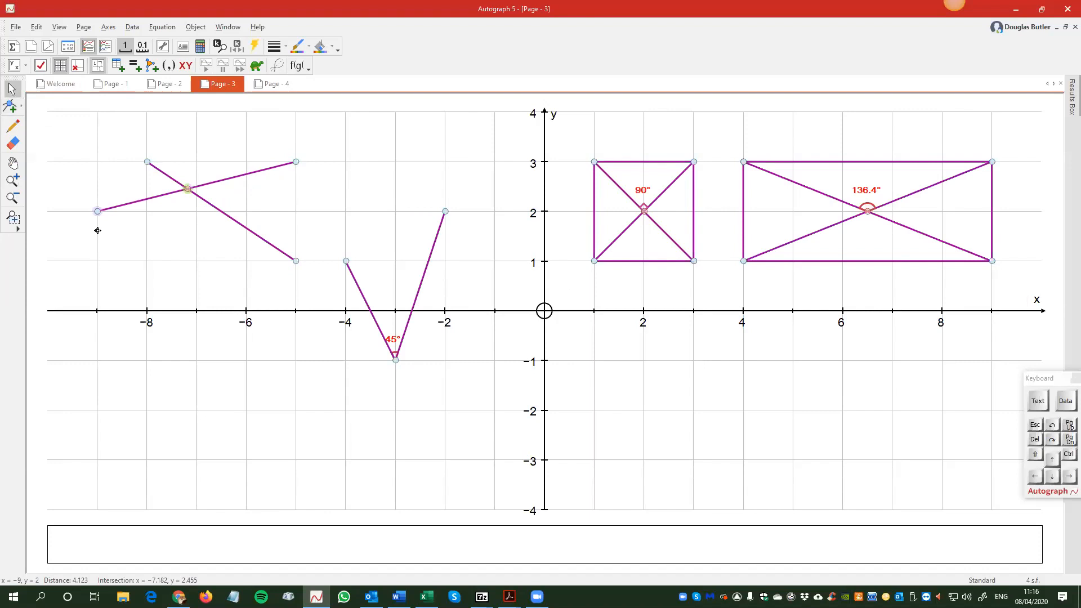
Step: Move the crossing segment's endpoint at (−9, 2) to (−9, 1)
{"action": "left_click", "coordinate": [98, 212]}
{"action": "left_click_drag", "start_coordinate": [98, 211], "coordinate": [88, 244]}
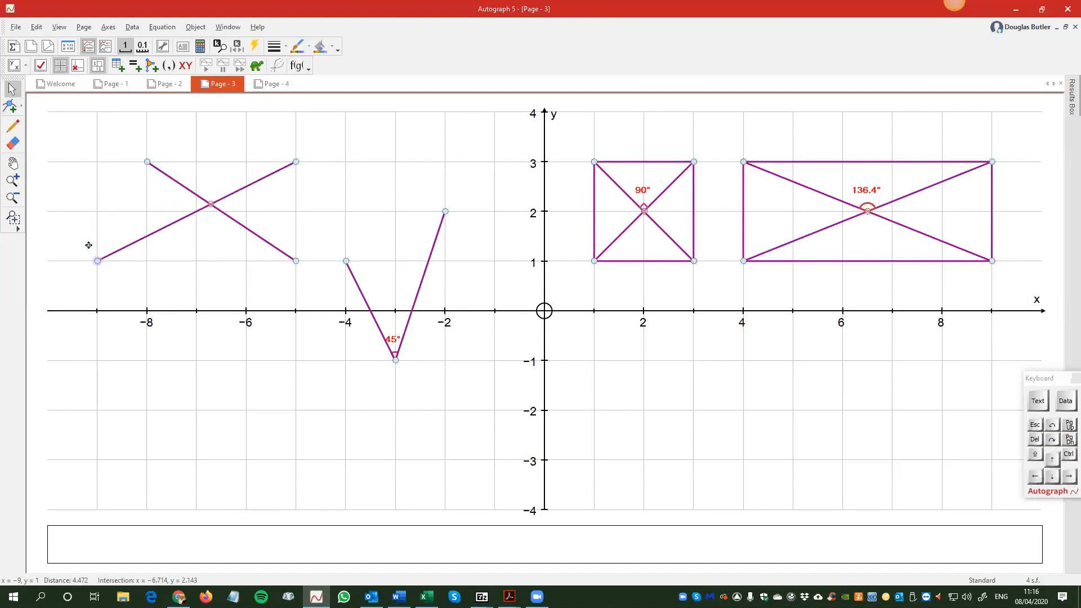
{"action": "left_click", "coordinate": [433, 358]}
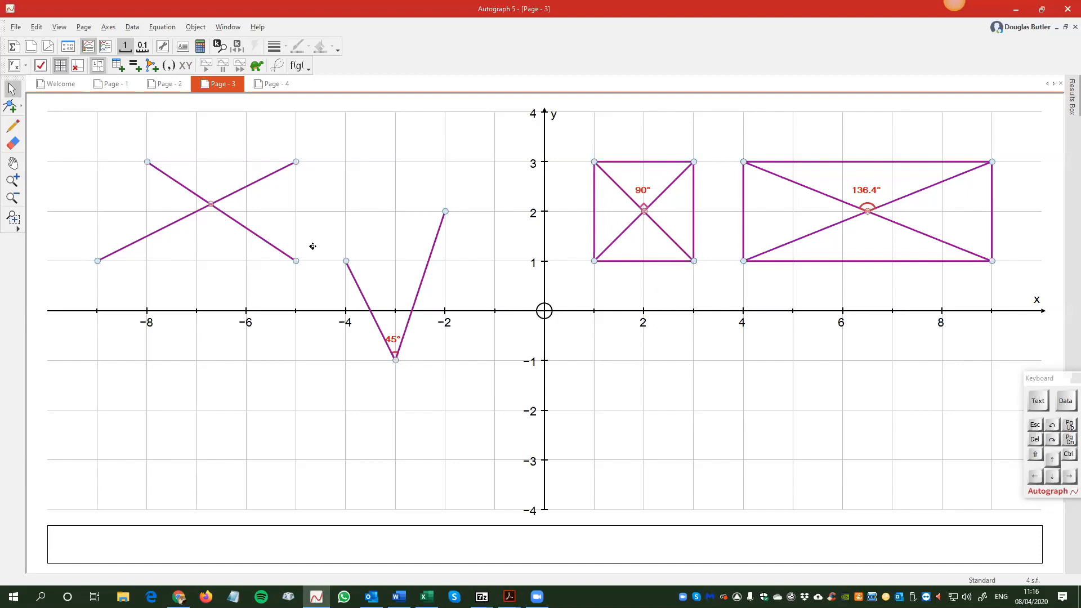
Step: Plot four points at (1, −1), (3, −1), (3, −3) and (1, −3)
{"action": "left_click", "coordinate": [23, 110]}
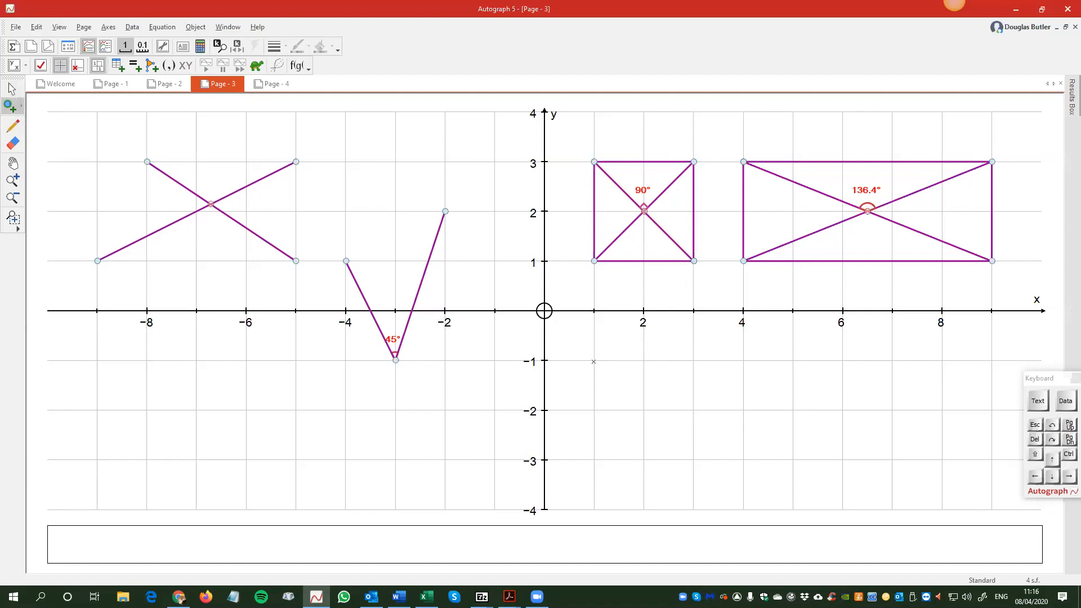
{"action": "left_click", "coordinate": [593, 361]}
{"action": "left_click", "coordinate": [694, 361]}
{"action": "left_click", "coordinate": [694, 460]}
{"action": "left_click", "coordinate": [594, 461]}
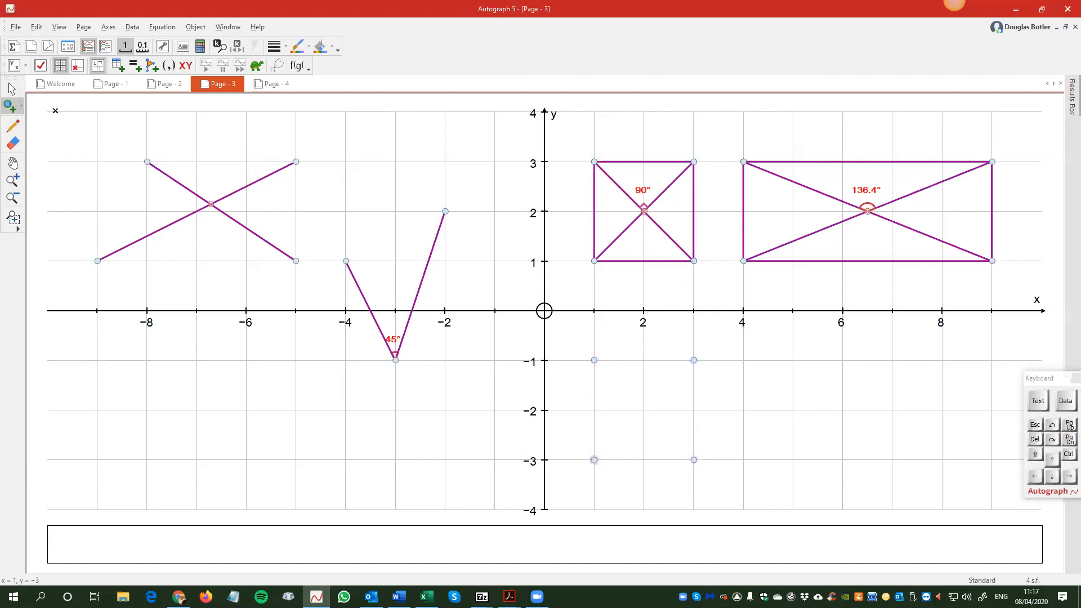
Step: Group the four points below the x-axis into a filled square shape
{"action": "left_click", "coordinate": [13, 91]}
{"action": "left_click_drag", "start_coordinate": [584, 342], "coordinate": [761, 515]}
{"action": "right_click", "coordinate": [755, 378]}
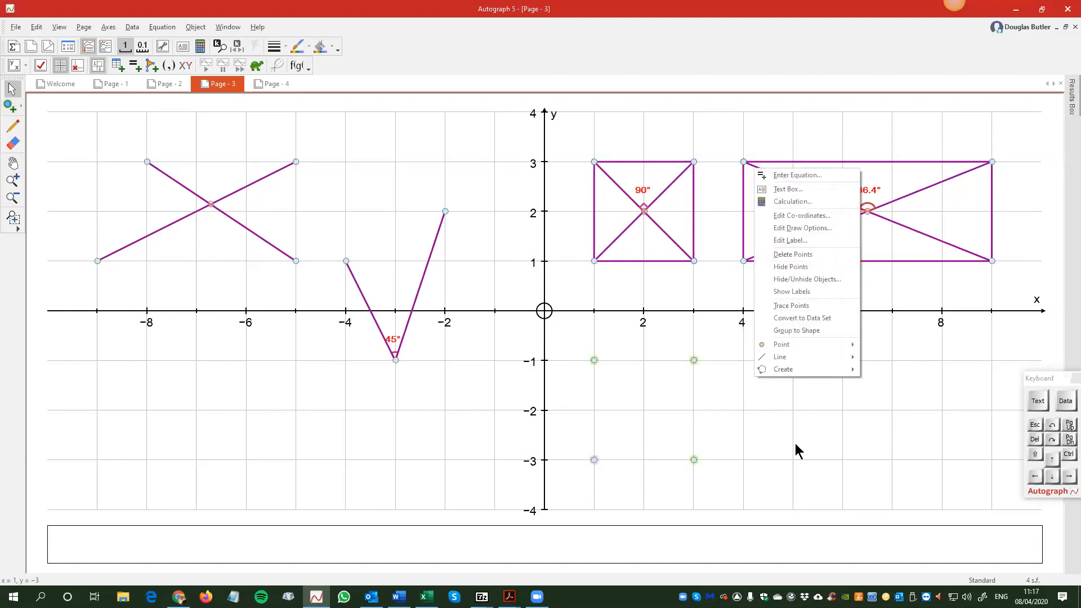
{"action": "left_click", "coordinate": [816, 330]}
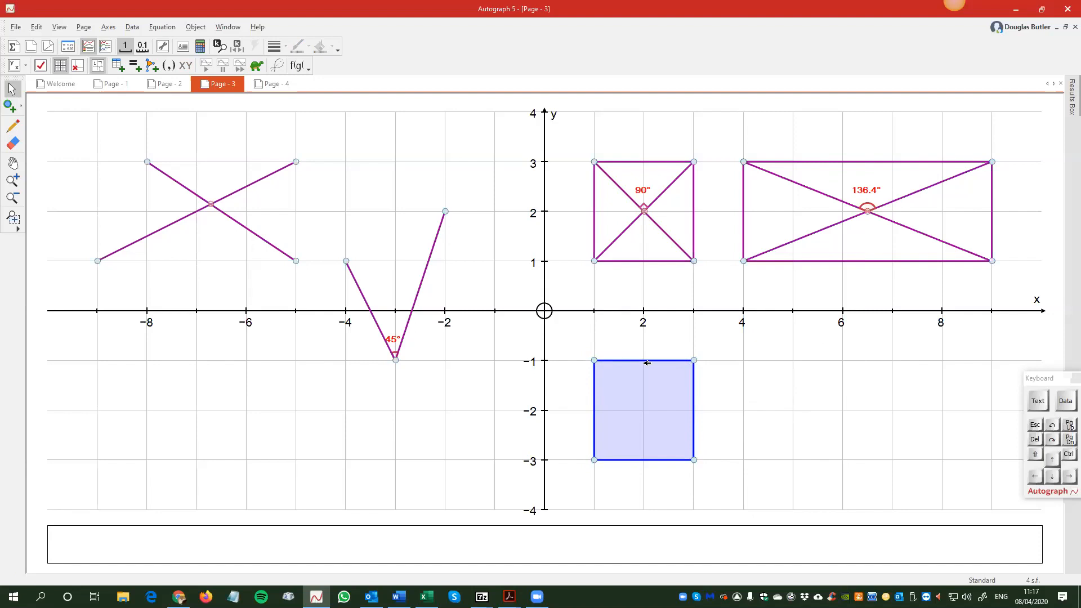
Step: Draw both diagonals of the filled square below the x-axis as line segments and mark their intersection point
{"action": "left_click", "coordinate": [17, 109]}
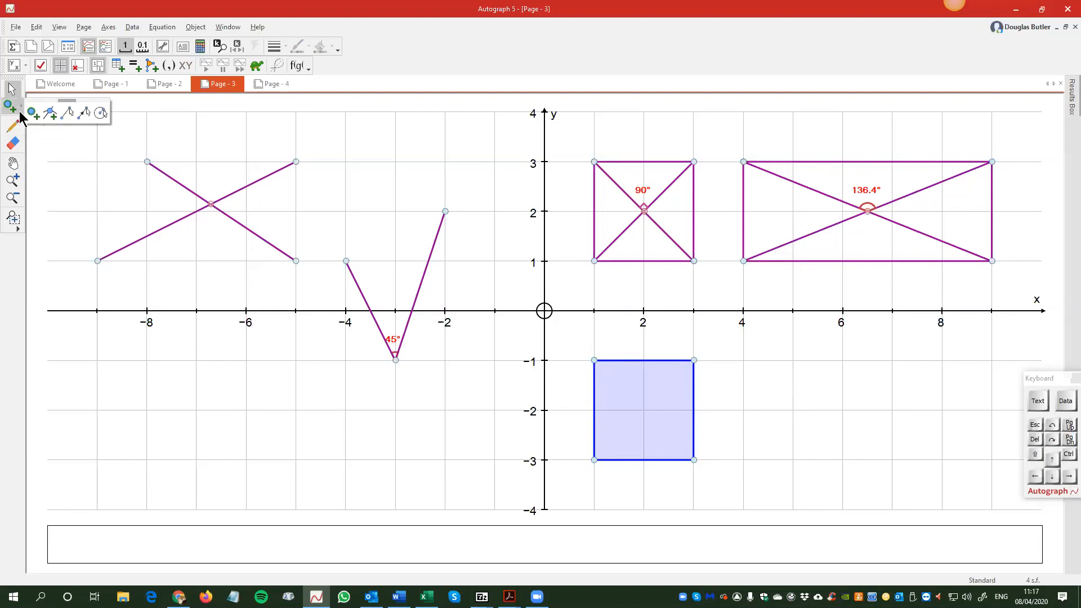
{"action": "left_click", "coordinate": [67, 114]}
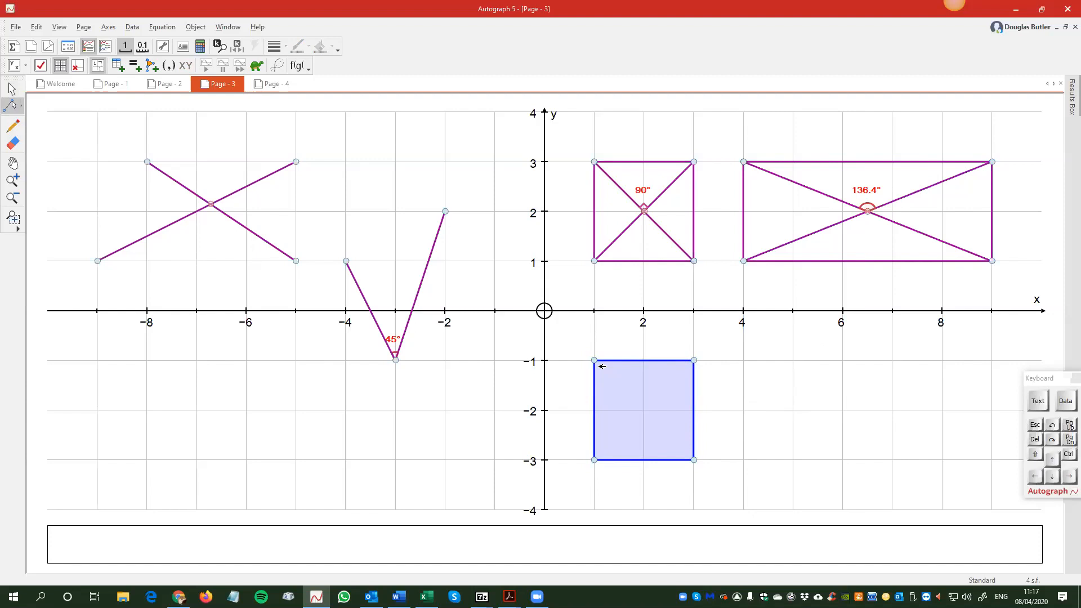
{"action": "mouse_move", "coordinate": [594, 361]}
{"action": "left_mouse_down"}
{"action": "mouse_move", "coordinate": [652, 456]}
{"action": "mouse_move", "coordinate": [693, 461]}
{"action": "left_mouse_up"}
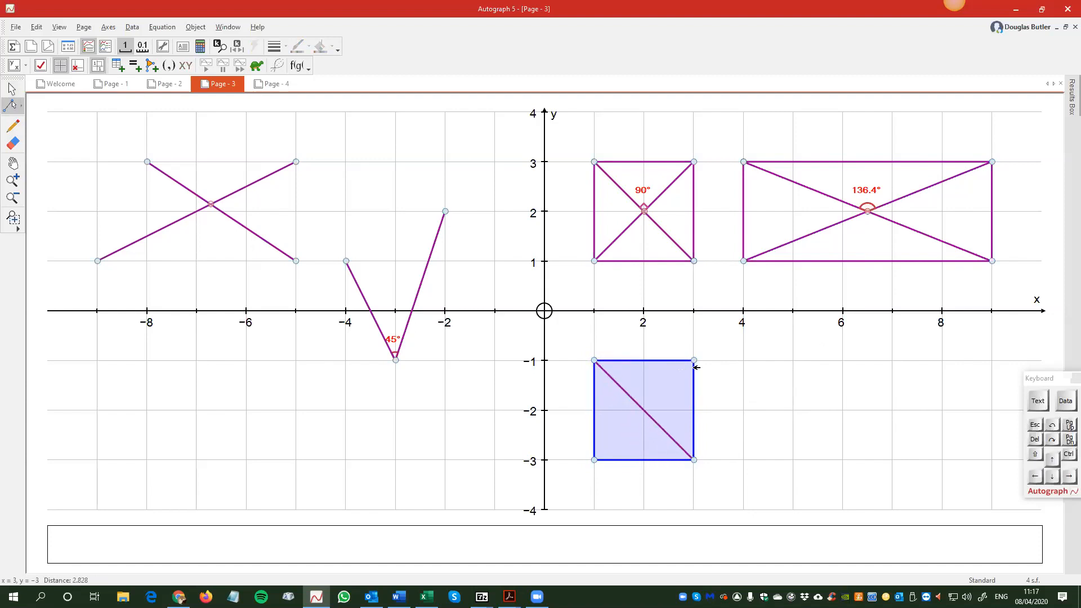
{"action": "left_click_drag", "start_coordinate": [695, 361], "coordinate": [594, 460]}
{"action": "left_click", "coordinate": [21, 107]}
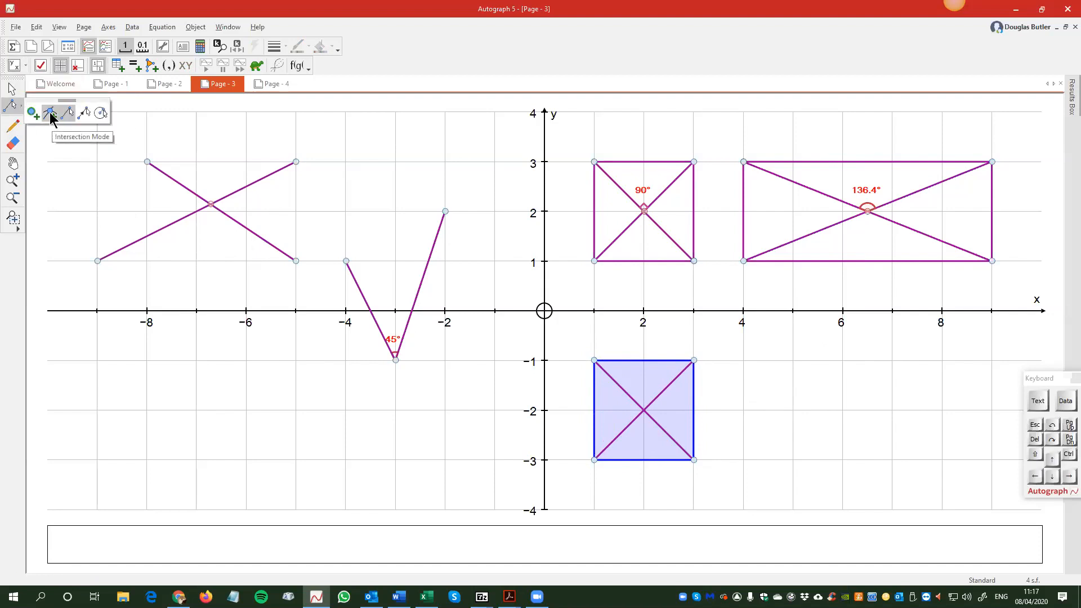
{"action": "left_click", "coordinate": [50, 115]}
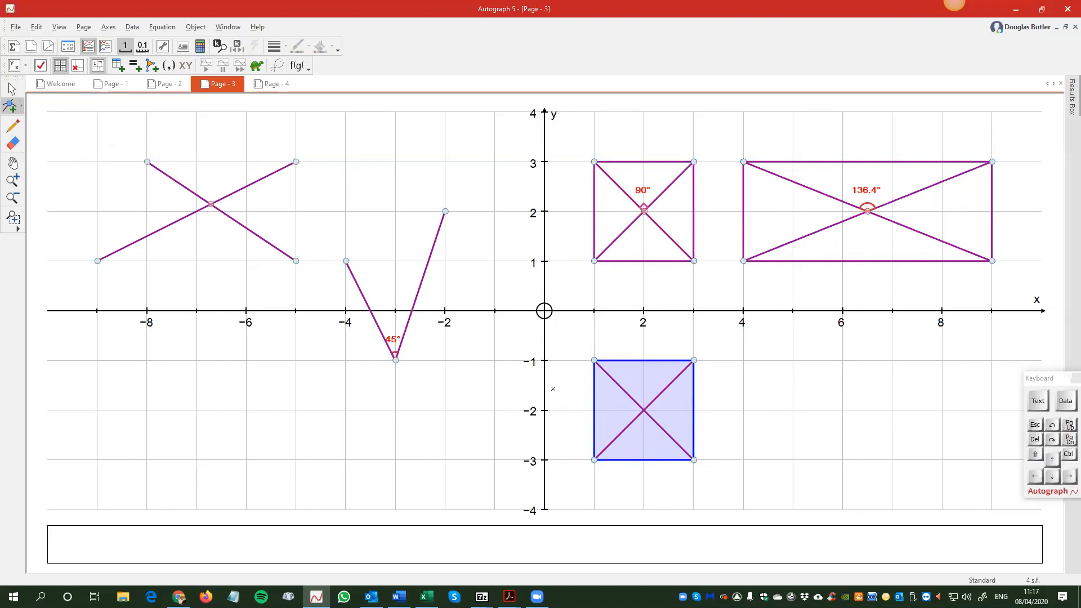
{"action": "left_click", "coordinate": [644, 410]}
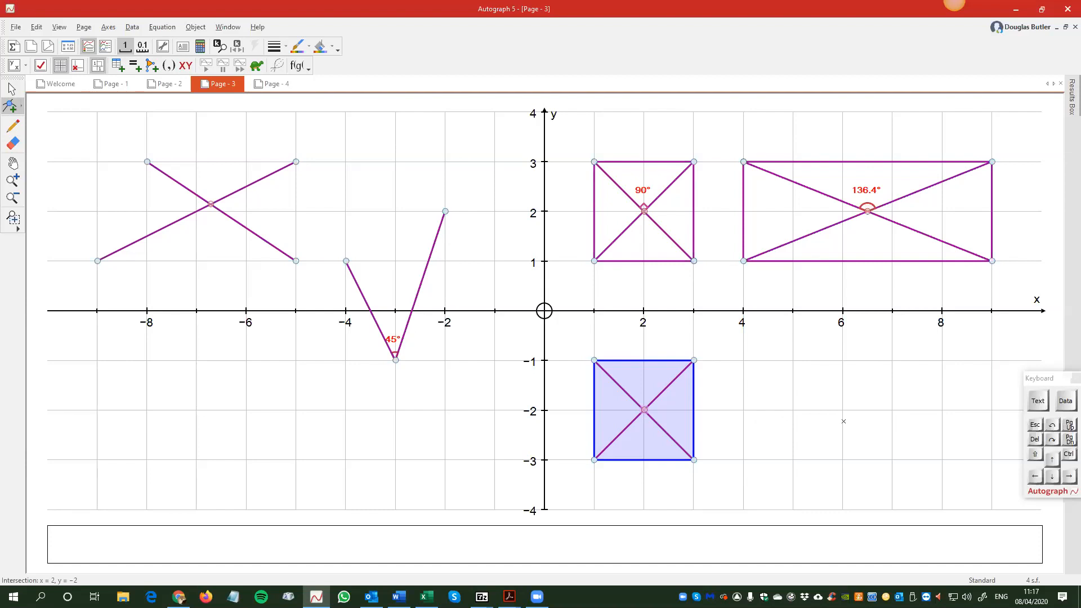
Step: Measure the angle at the filled square's diagonal intersection between its two upper corners, with the angle label shown
{"action": "left_click", "coordinate": [11, 89]}
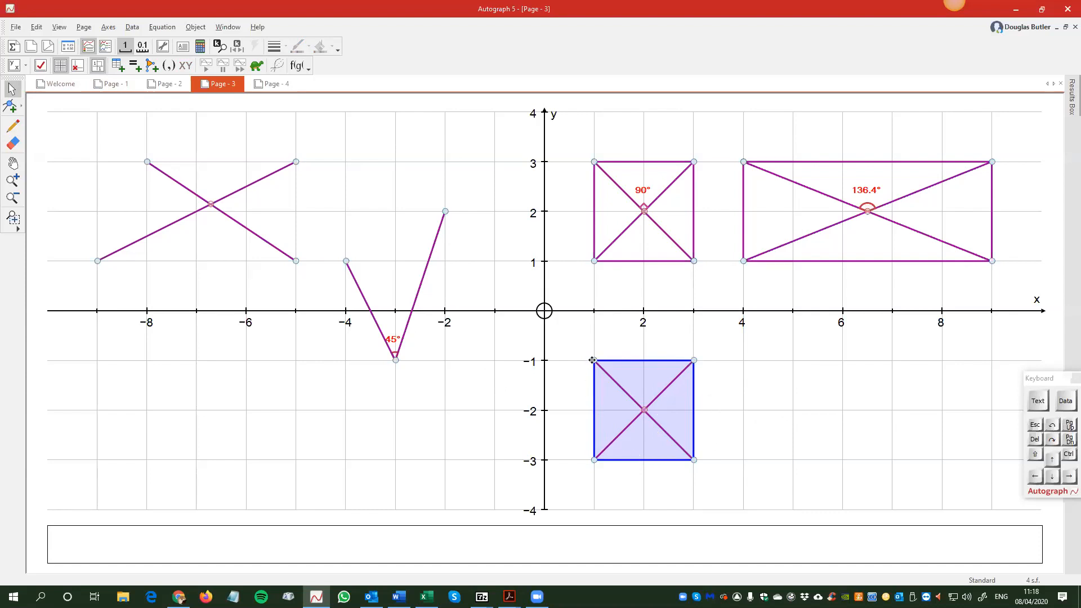
{"action": "left_click", "coordinate": [694, 361]}
{"action": "left_click", "coordinate": [644, 410], "text": "shift"}
{"action": "left_click", "coordinate": [597, 360], "text": "shift"}
{"action": "right_click", "coordinate": [743, 339]}
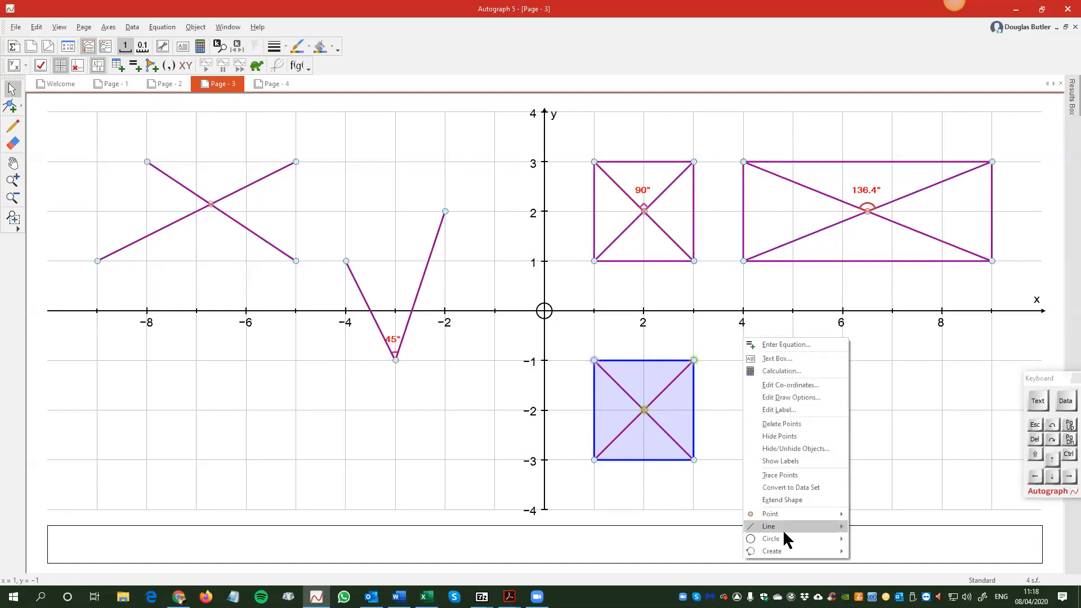
{"action": "right_click", "coordinate": [693, 134]}
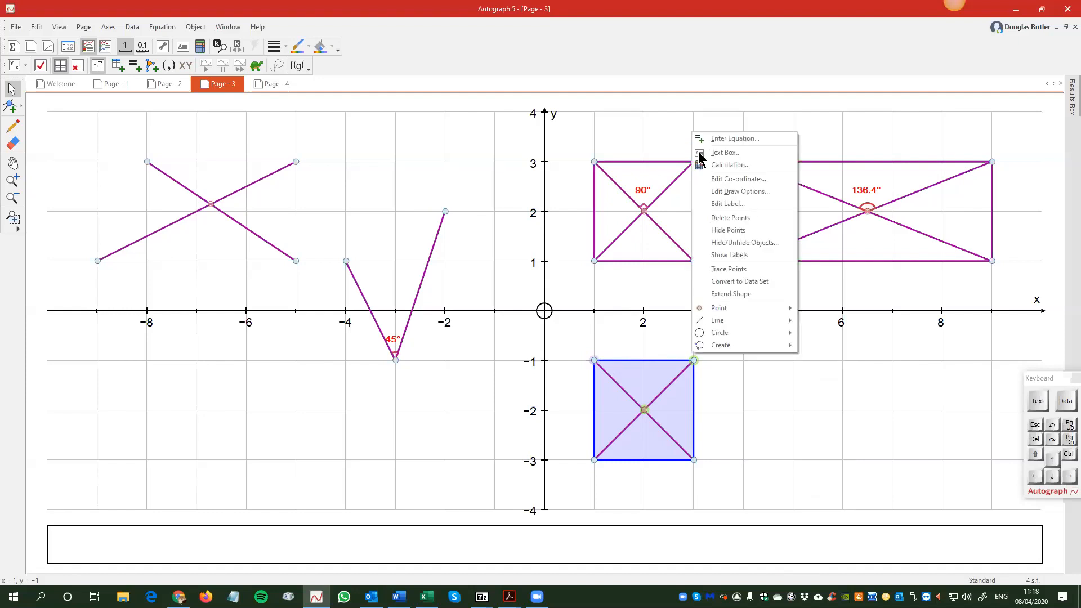
{"action": "mouse_move", "coordinate": [729, 345]}
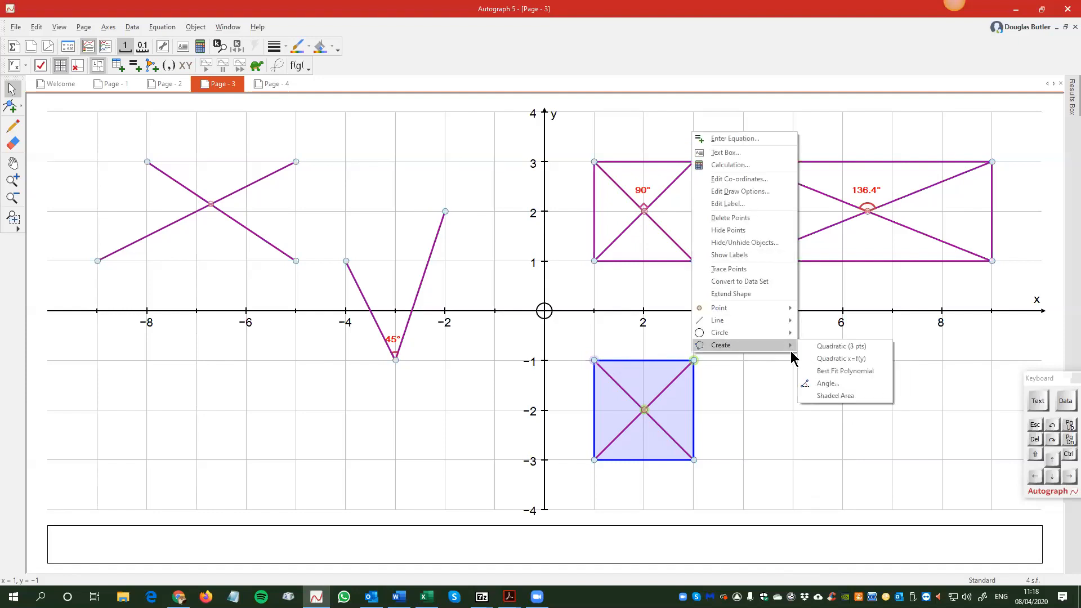
{"action": "left_click", "coordinate": [828, 384]}
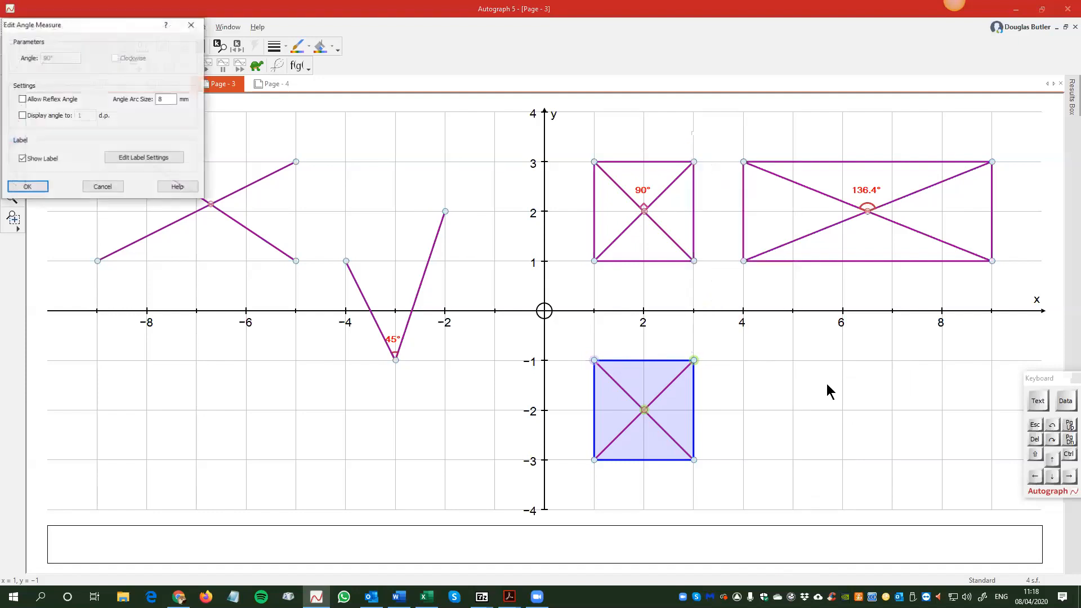
{"action": "left_click", "coordinate": [31, 186]}
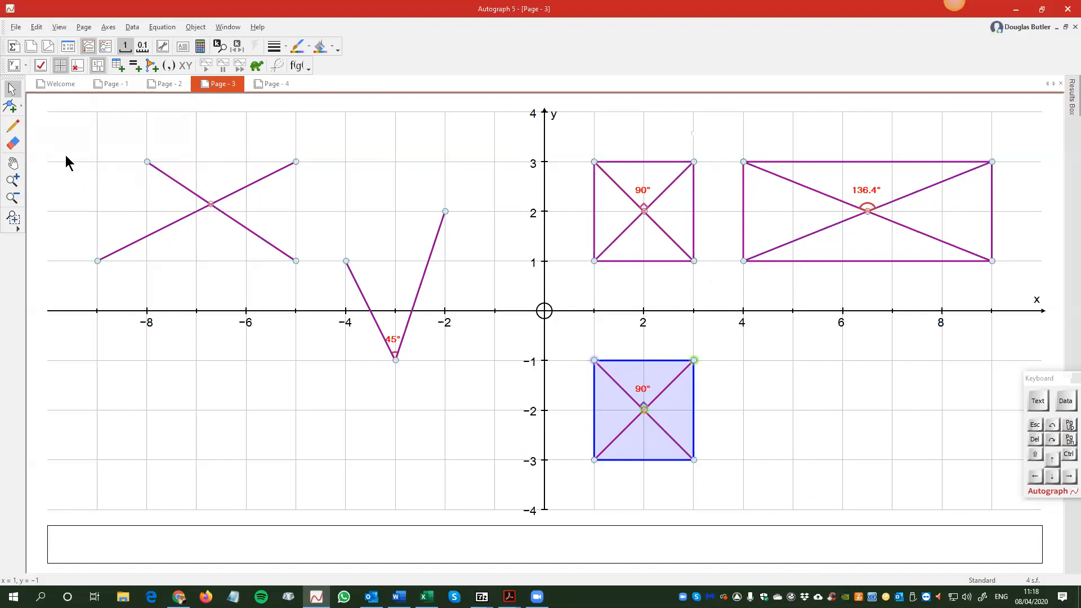
{"action": "left_click", "coordinate": [19, 107]}
{"action": "mouse_move", "coordinate": [21, 111]}
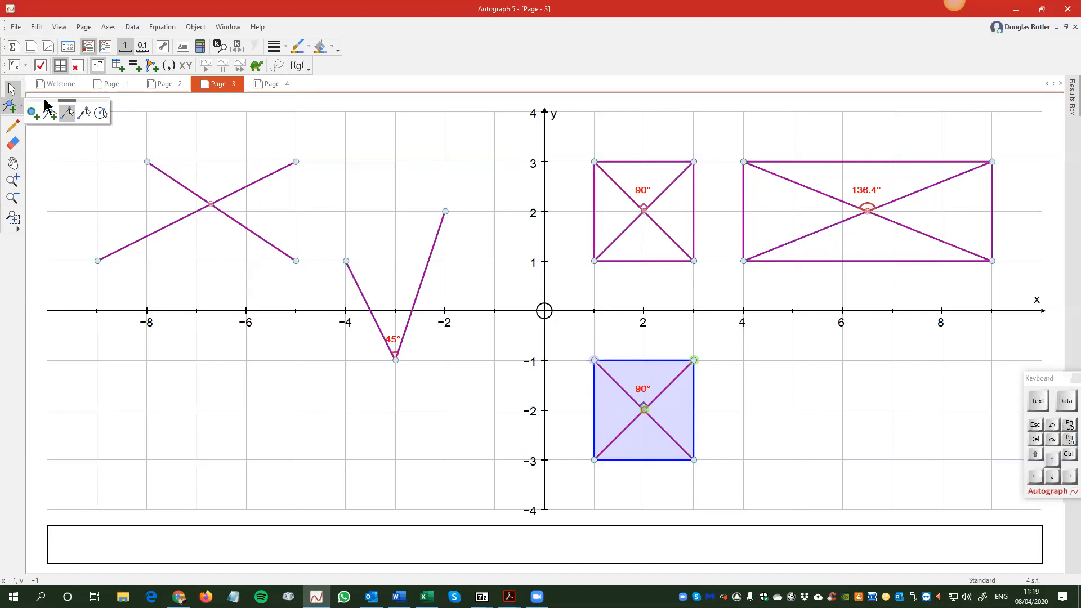
{"action": "left_click", "coordinate": [12, 90]}
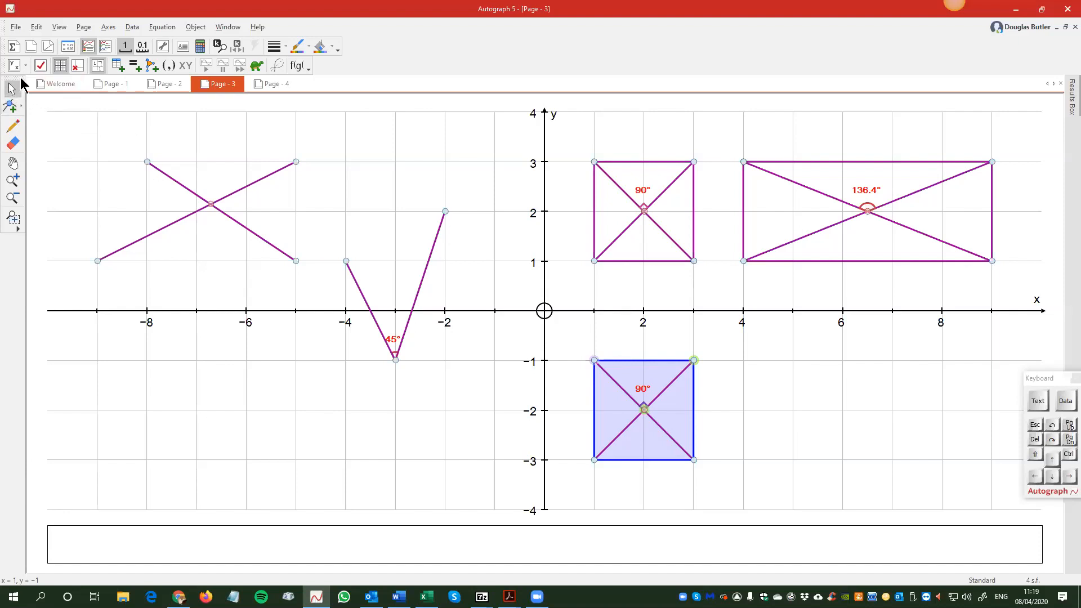
Step: Add a new graph page and plot points at (−3, 0), (−4, 1), (−4, 2), (−3, 3), (−1, 2), (−1, 1) and (−4, 3)
{"action": "left_click", "coordinate": [31, 46]}
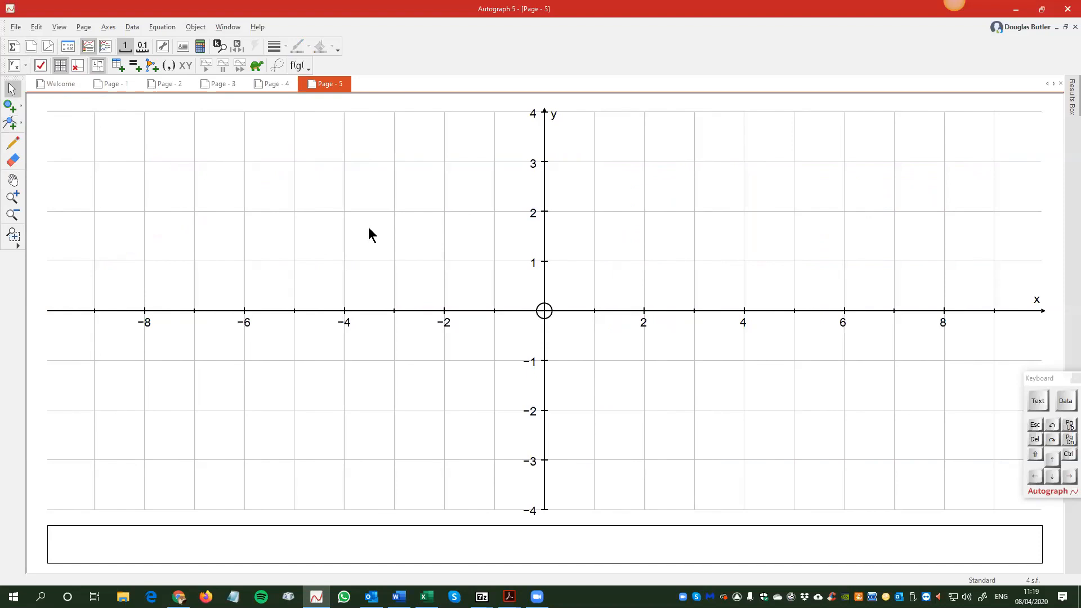
{"action": "left_click", "coordinate": [8, 107]}
{"action": "left_click", "coordinate": [394, 310]}
{"action": "left_click", "coordinate": [346, 261]}
{"action": "left_click", "coordinate": [345, 210]}
{"action": "left_click", "coordinate": [394, 162]}
{"action": "left_click", "coordinate": [494, 213]}
{"action": "left_click", "coordinate": [496, 260]}
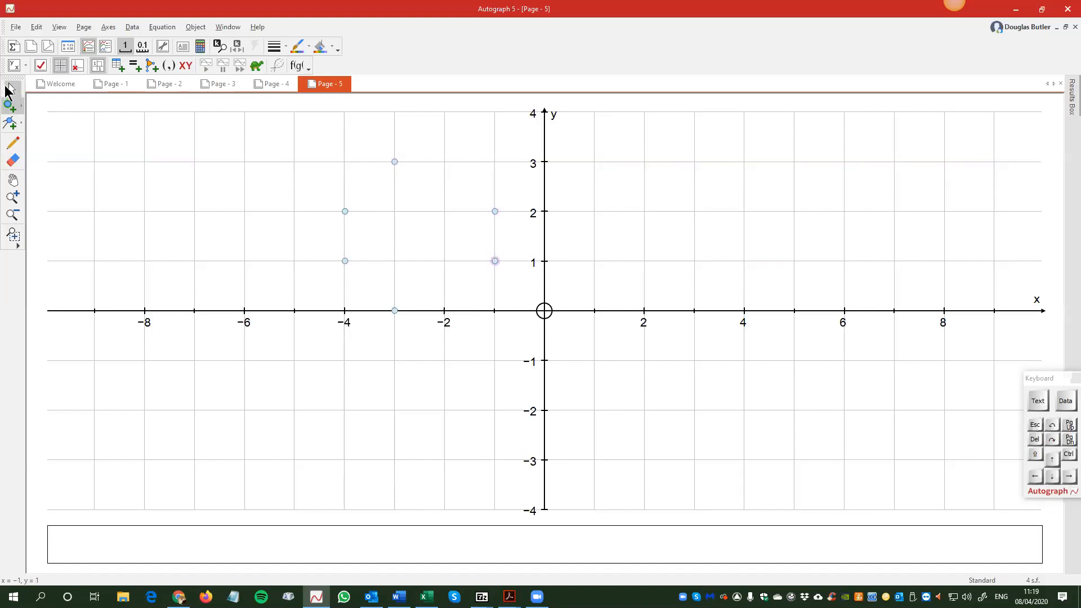
{"action": "left_click", "coordinate": [345, 162]}
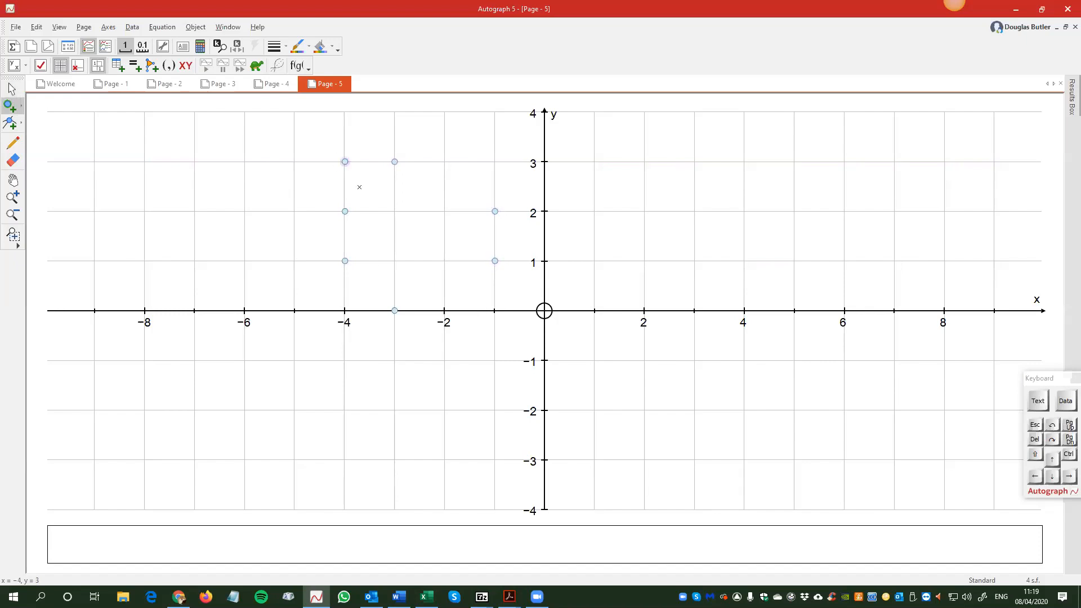
Step: Group the seven points into a filled shape and move its vertex at (−4, 3) to (−2, 1)
{"action": "left_click", "coordinate": [11, 89]}
{"action": "left_click_drag", "start_coordinate": [282, 134], "coordinate": [580, 338]}
{"action": "right_click", "coordinate": [589, 238]}
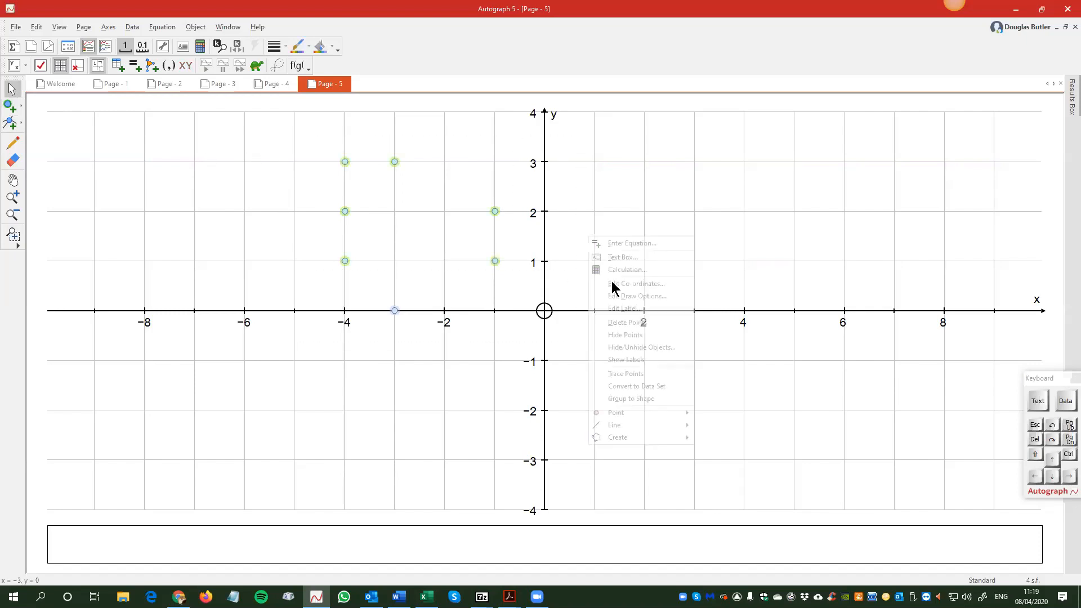
{"action": "left_click", "coordinate": [626, 398]}
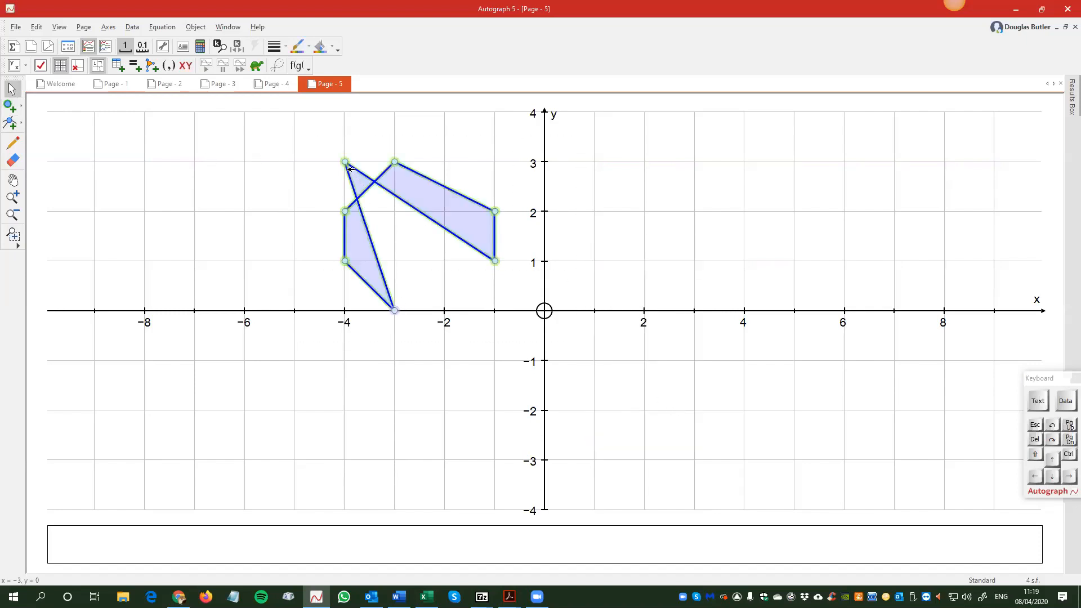
{"action": "left_click", "coordinate": [414, 258]}
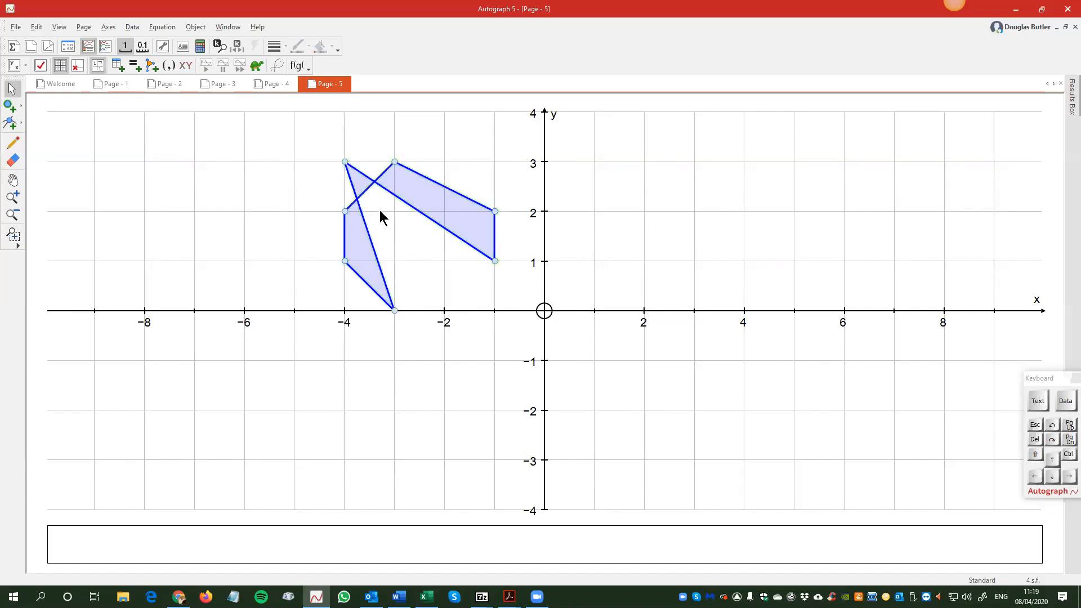
{"action": "left_click_drag", "start_coordinate": [346, 160], "coordinate": [445, 274]}
{"action": "left_click", "coordinate": [450, 290]}
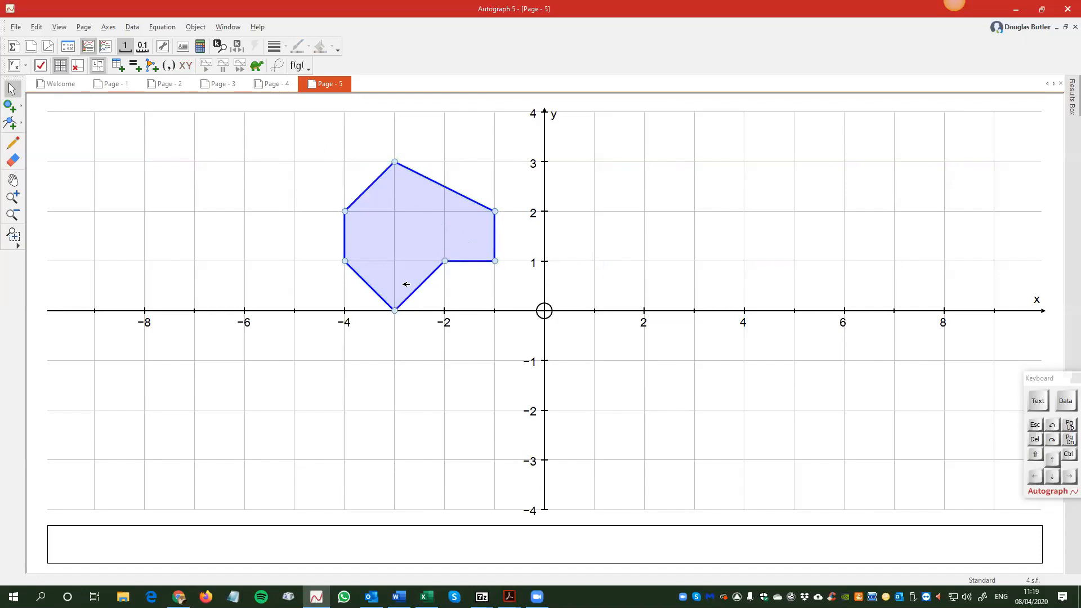
Step: Change the seven-sided shape's outline colour to red and its fill colour to yellow
{"action": "left_click", "coordinate": [423, 286]}
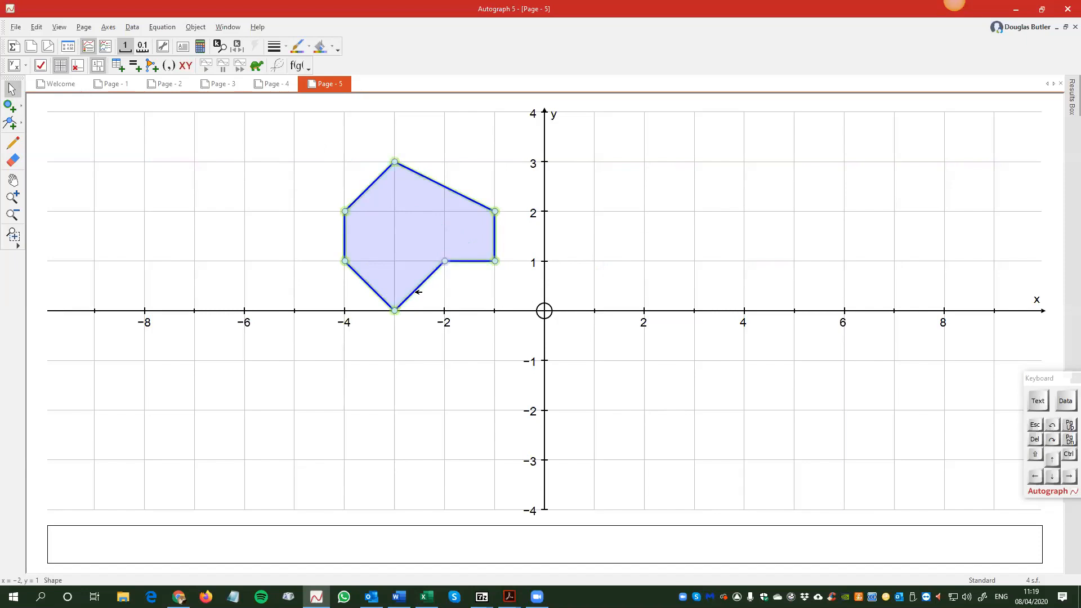
{"action": "left_click", "coordinate": [310, 48]}
{"action": "left_click", "coordinate": [510, 241]}
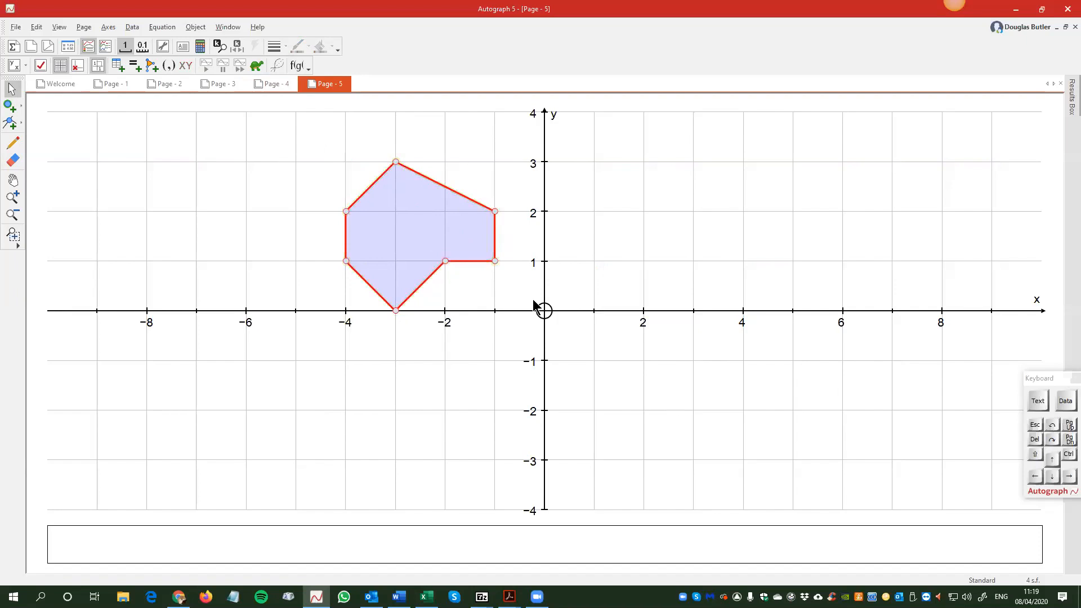
{"action": "left_click", "coordinate": [415, 219]}
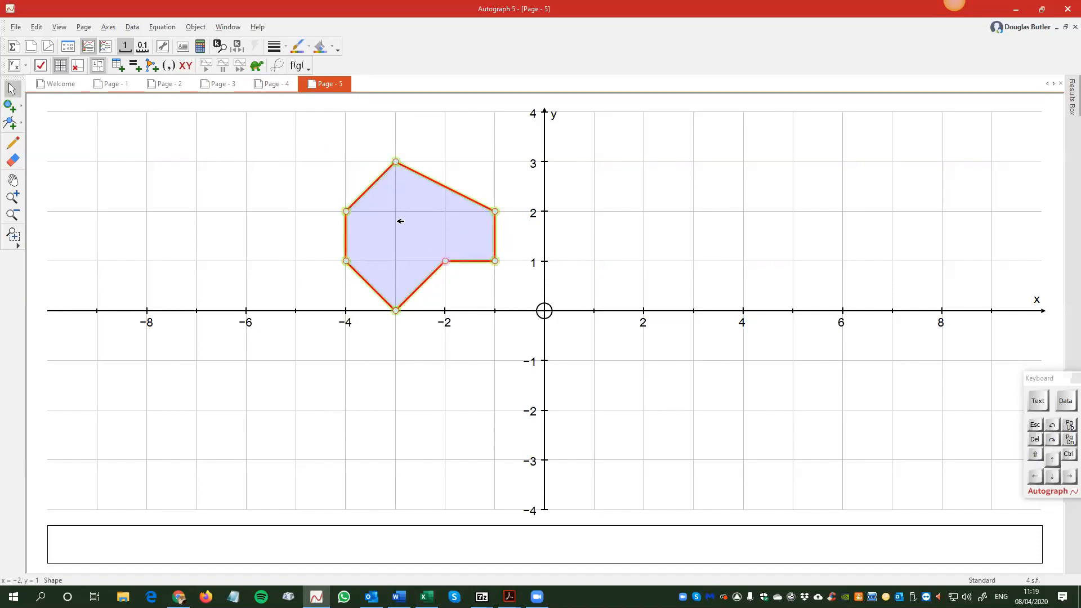
{"action": "left_click", "coordinate": [333, 48]}
{"action": "left_click", "coordinate": [338, 96]}
{"action": "left_click", "coordinate": [271, 162]}
Step: Move the yellow shape one unit in the positive x direction and plot a separate point at (−4, 0)
{"action": "left_click_drag", "start_coordinate": [424, 236], "coordinate": [480, 220]}
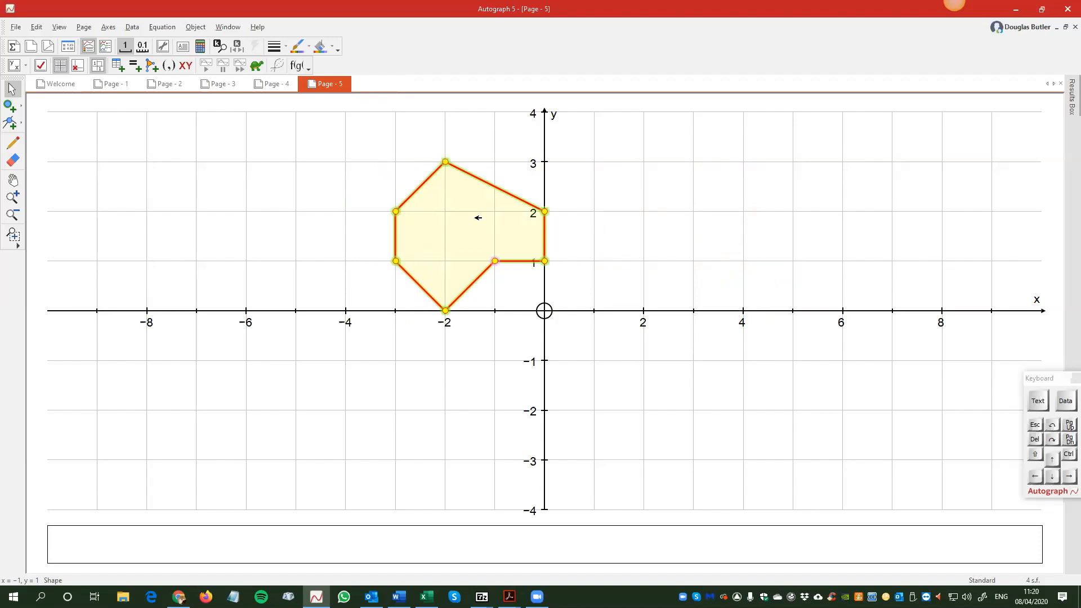
{"action": "left_click", "coordinate": [7, 107]}
{"action": "left_click", "coordinate": [346, 310]}
{"action": "left_click", "coordinate": [11, 89]}
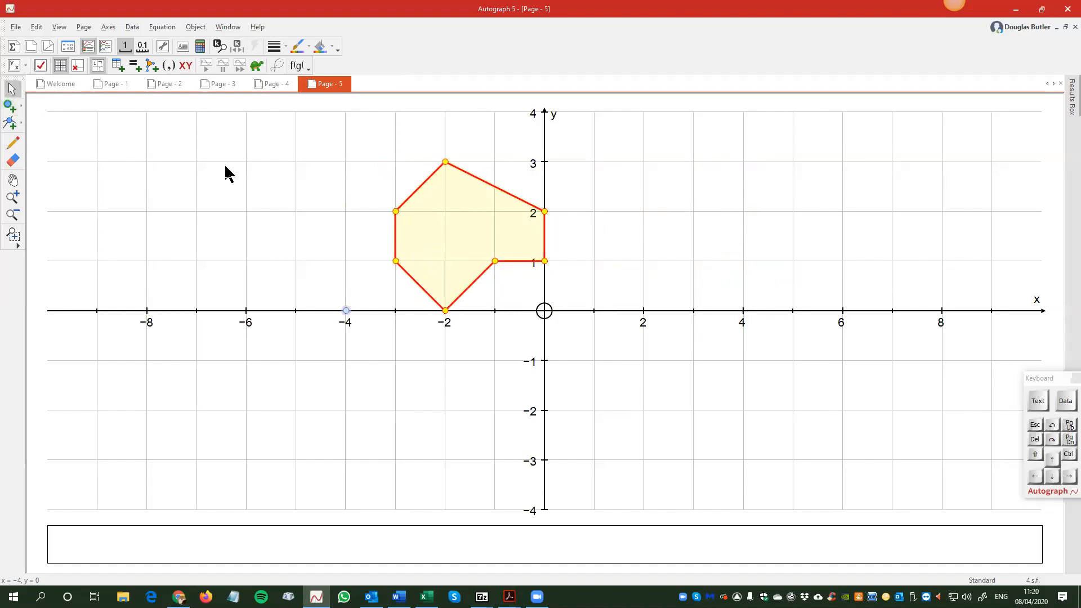
Step: Enlarge the yellow shape by factor 2 about the point (−4, 0), with construction lines shown
{"action": "left_click", "coordinate": [453, 241]}
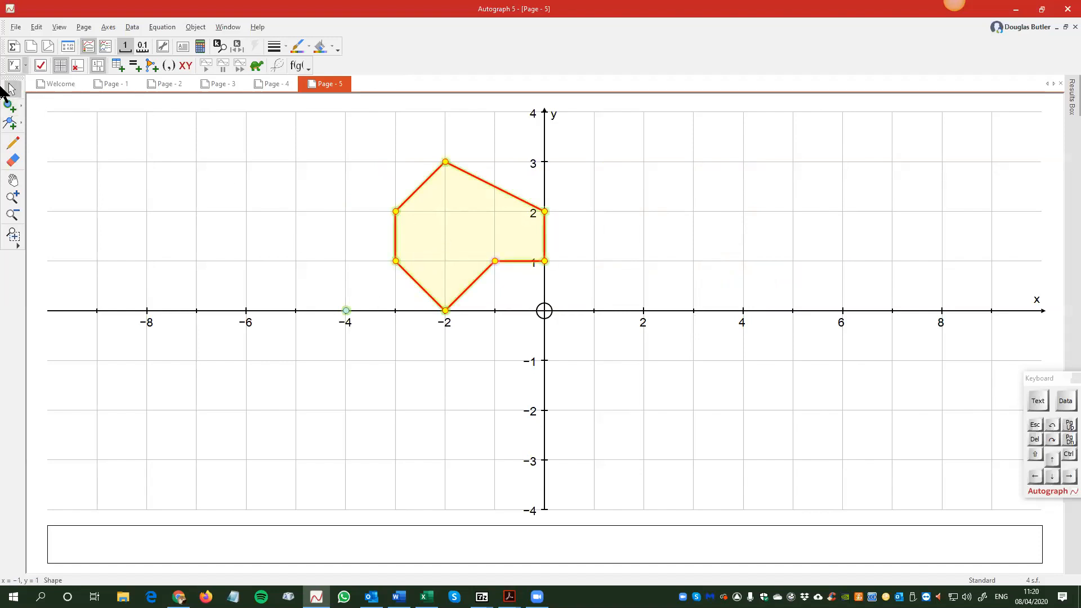
{"action": "left_click", "coordinate": [219, 227]}
{"action": "left_click", "coordinate": [347, 311]}
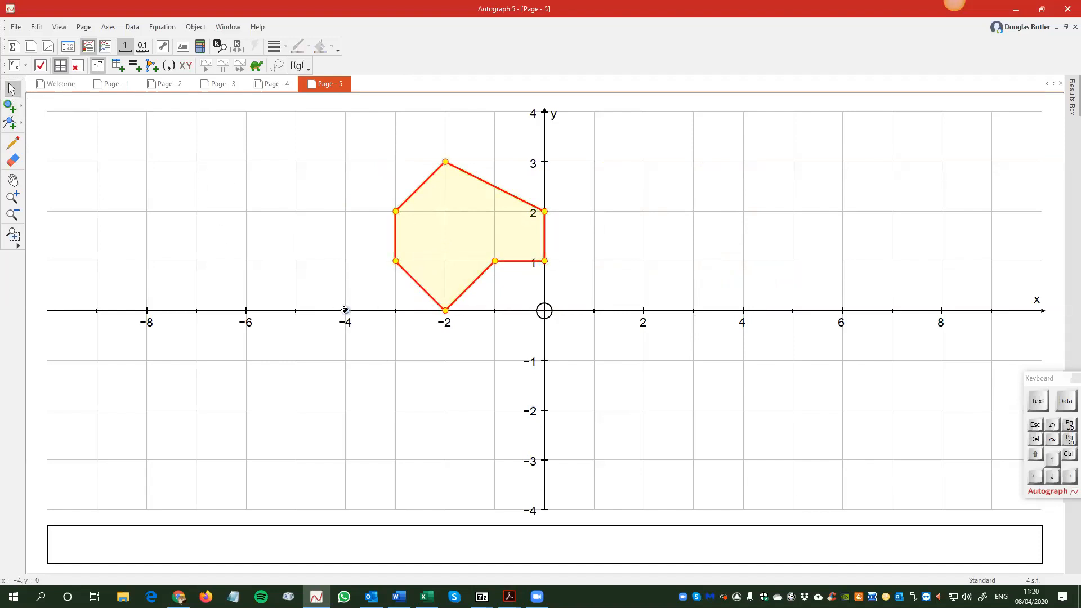
{"action": "left_click", "coordinate": [438, 246], "text": "shift"}
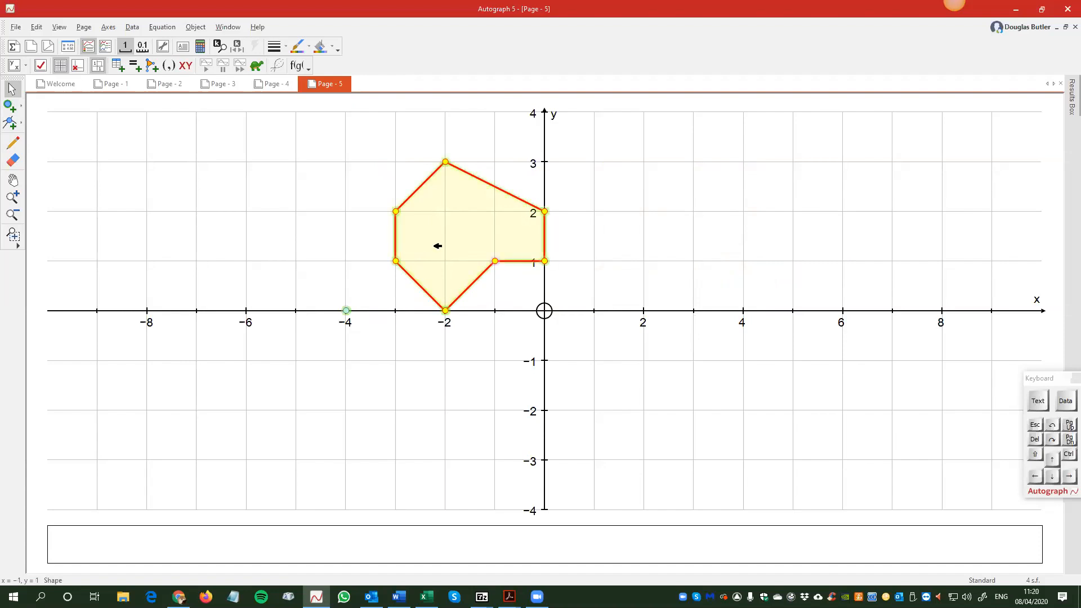
{"action": "right_click", "coordinate": [644, 174]}
{"action": "mouse_move", "coordinate": [695, 338]}
{"action": "left_click", "coordinate": [783, 350]}
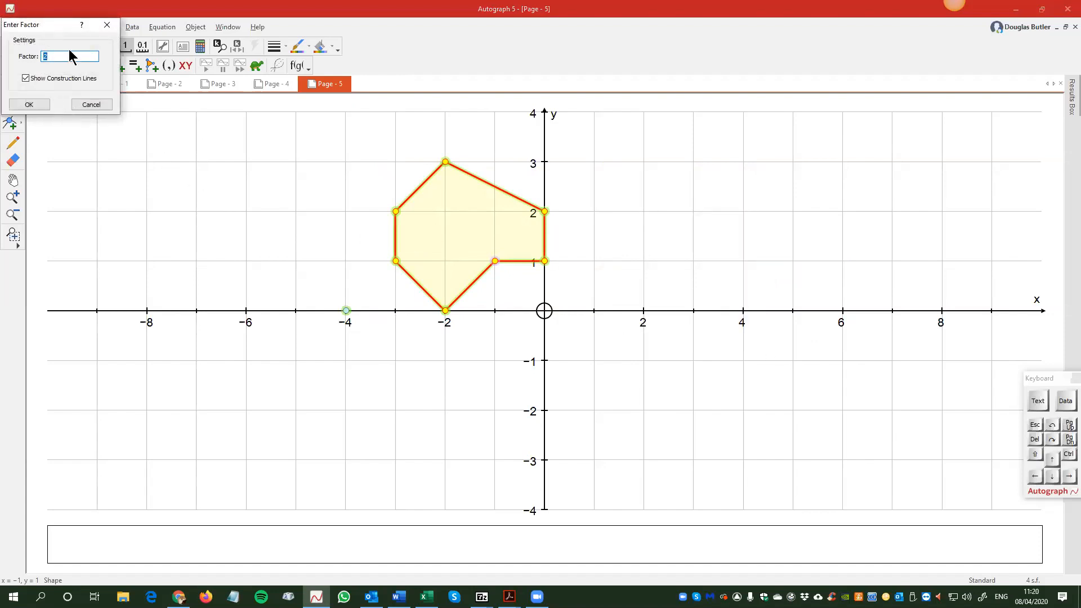
{"action": "left_click_drag", "start_coordinate": [52, 25], "coordinate": [305, 182]}
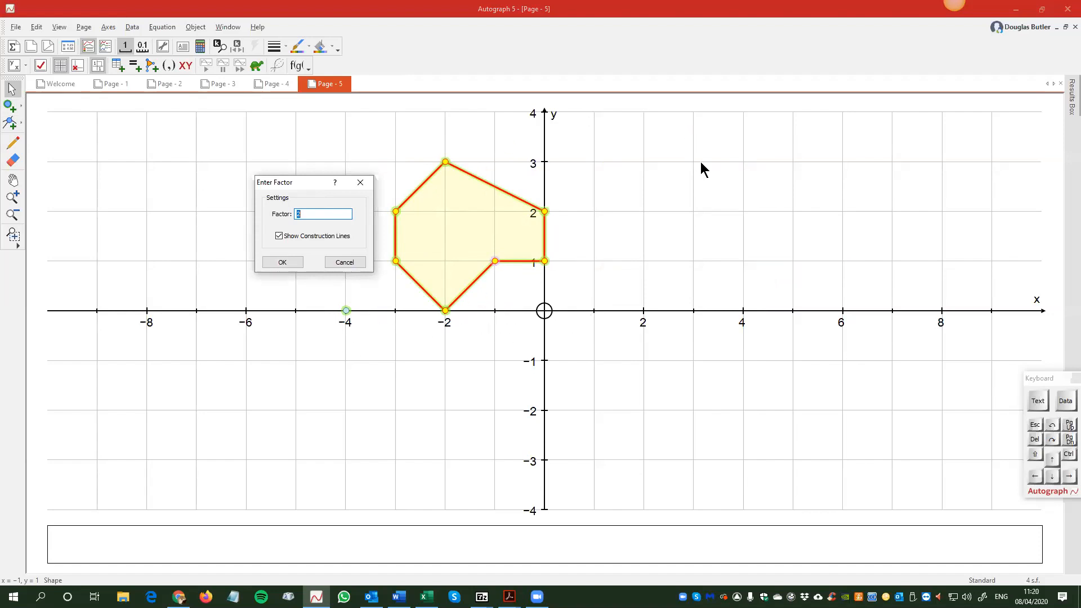
{"action": "left_click", "coordinate": [283, 262]}
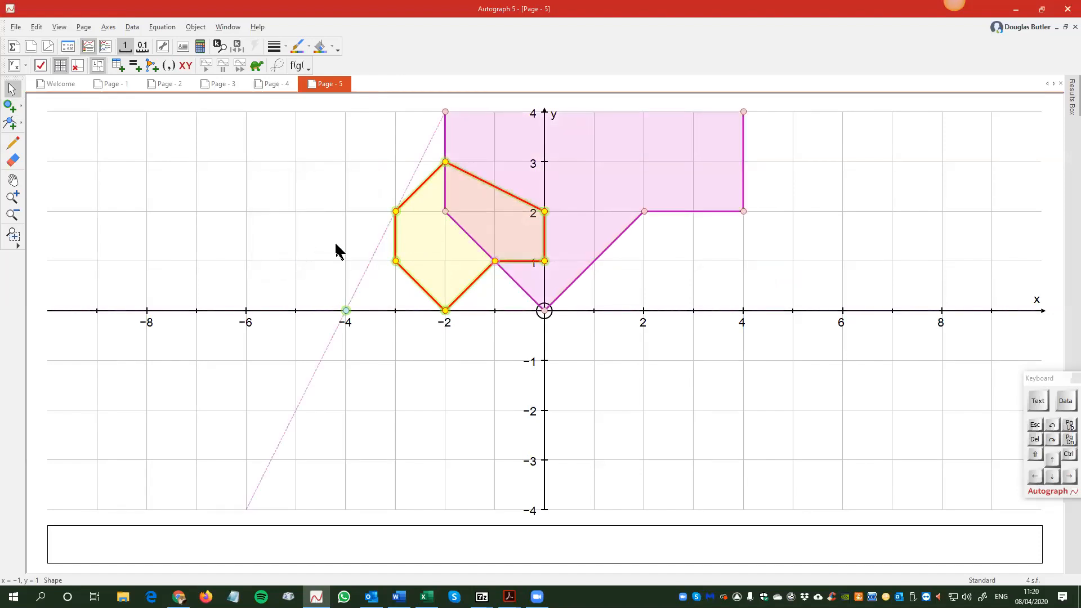
Step: Measure the interior angle at the yellow shape's vertex (−2, 0), between its neighbouring vertices, with the angle label shown
{"action": "left_click", "coordinate": [11, 181]}
{"action": "left_click_drag", "start_coordinate": [357, 201], "coordinate": [353, 327]}
{"action": "left_click", "coordinate": [11, 89]}
{"action": "left_click", "coordinate": [127, 281]}
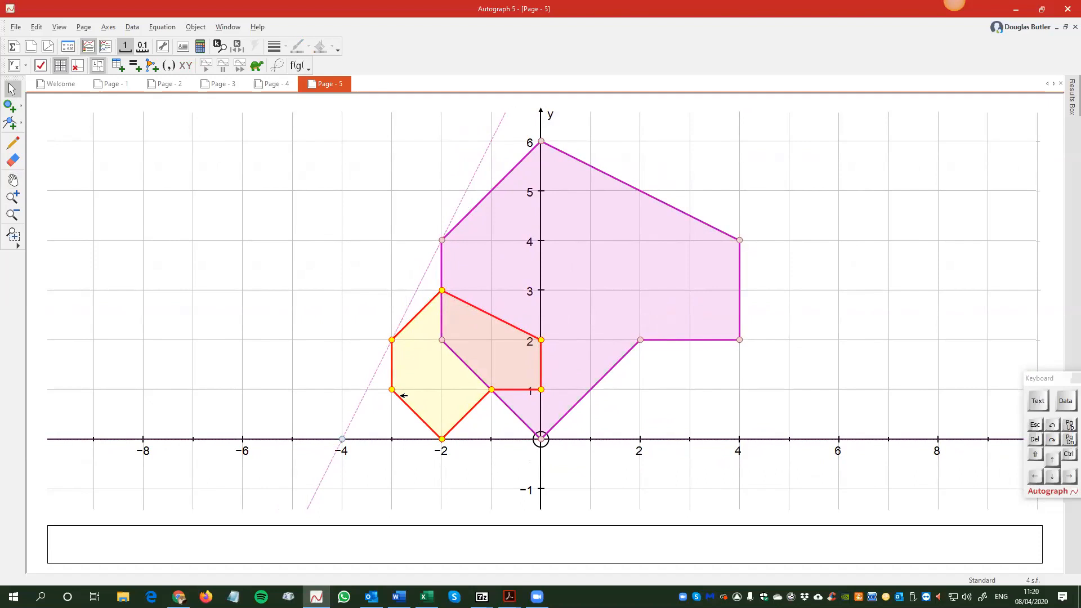
{"action": "left_click", "coordinate": [442, 437]}
{"action": "right_click", "coordinate": [425, 392]}
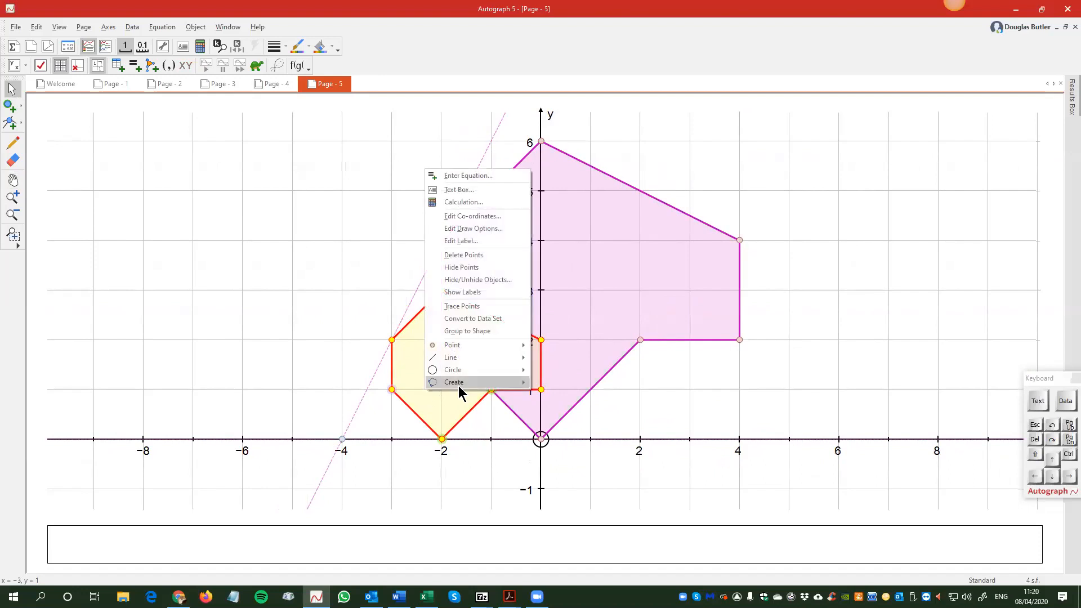
{"action": "mouse_move", "coordinate": [461, 389]}
{"action": "left_click", "coordinate": [579, 422]}
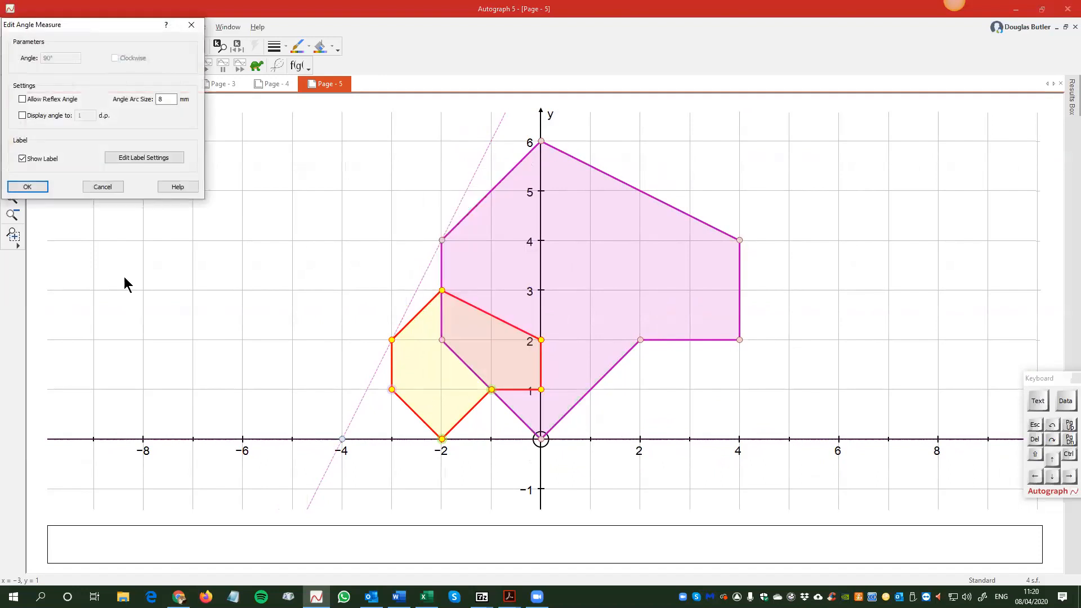
{"action": "left_click", "coordinate": [39, 187]}
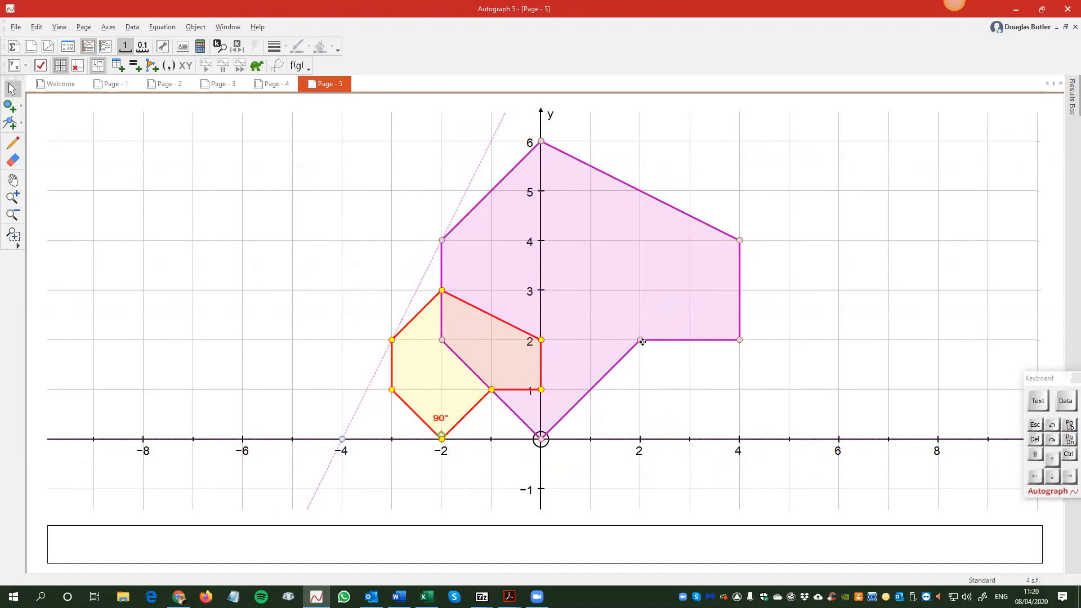
Step: Measure the corresponding angle at the origin on the enlarged purple shape, with its label shown
{"action": "left_click", "coordinate": [639, 339]}
{"action": "left_click", "coordinate": [443, 341]}
{"action": "right_click", "coordinate": [625, 280]}
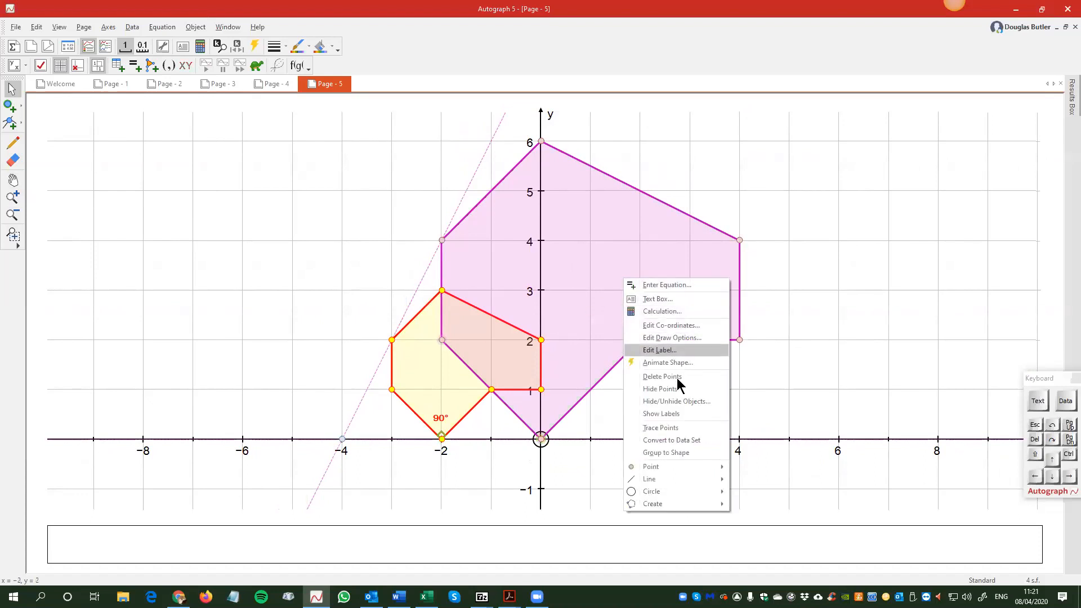
{"action": "mouse_move", "coordinate": [700, 503]}
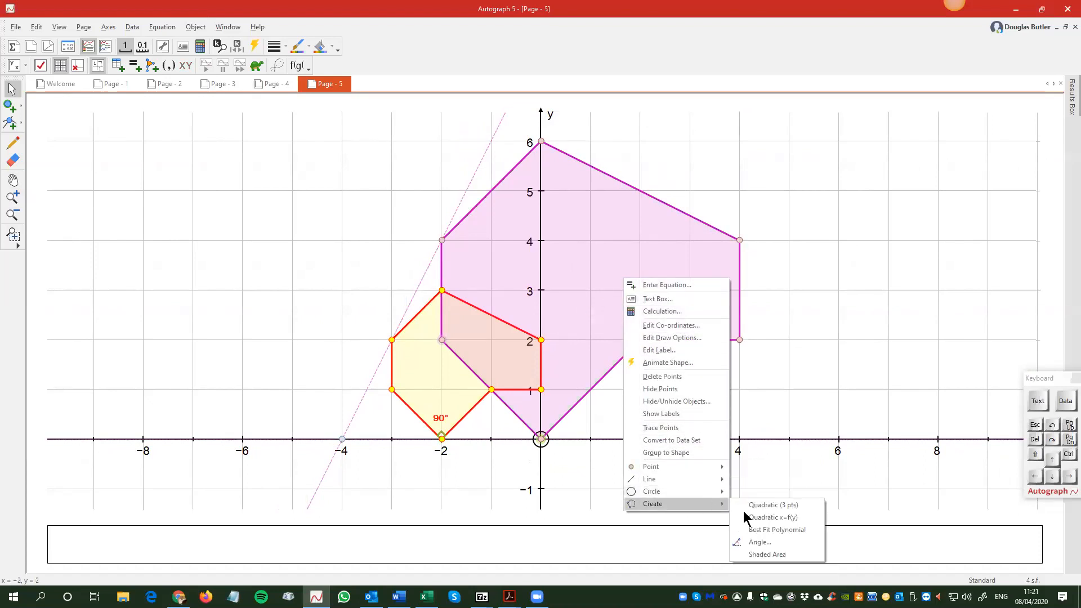
{"action": "left_click", "coordinate": [760, 546]}
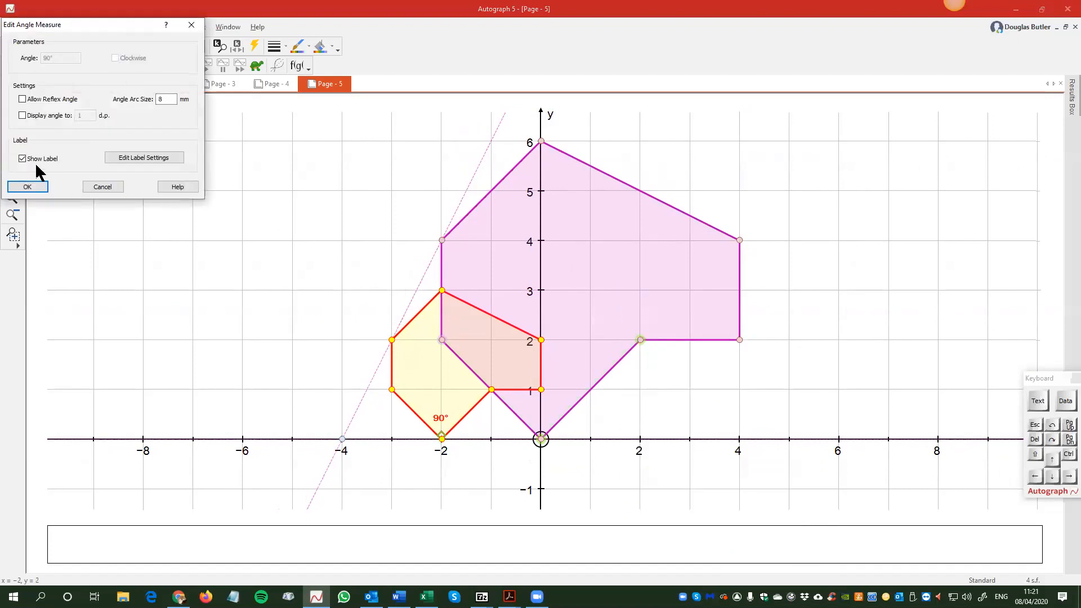
{"action": "left_click", "coordinate": [27, 185]}
Step: With snapping at 0.1, move the yellow shape's vertex at (−2, 0) to (−1.7, 0.3)
{"action": "left_click", "coordinate": [676, 400]}
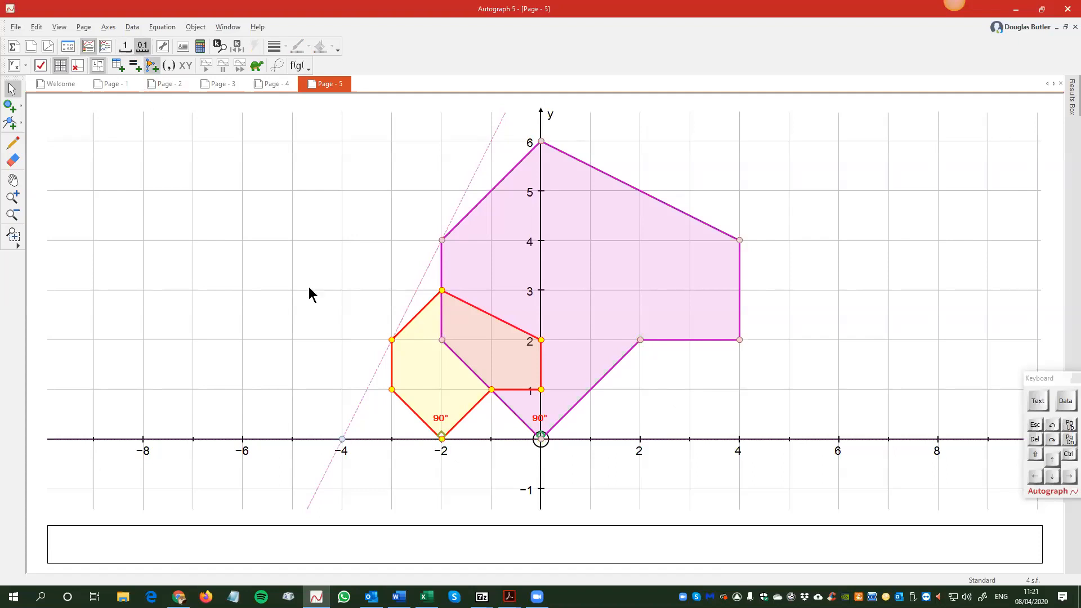
{"action": "mouse_move", "coordinate": [441, 438]}
{"action": "left_mouse_down"}
{"action": "mouse_move", "coordinate": [440, 421]}
{"action": "mouse_move", "coordinate": [455, 422]}
{"action": "left_mouse_up"}
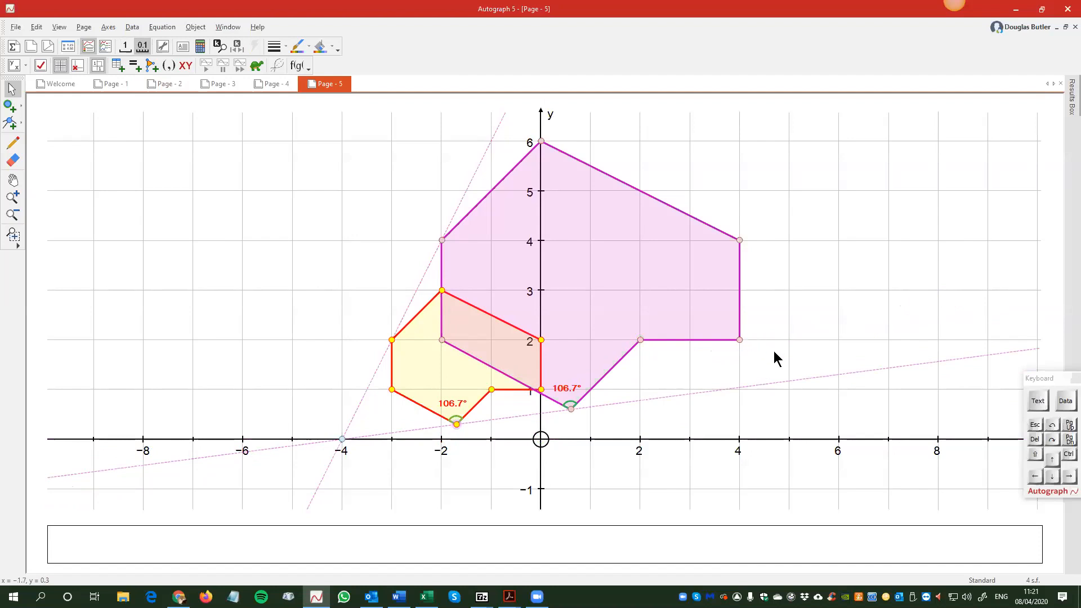
{"action": "left_click", "coordinate": [640, 376]}
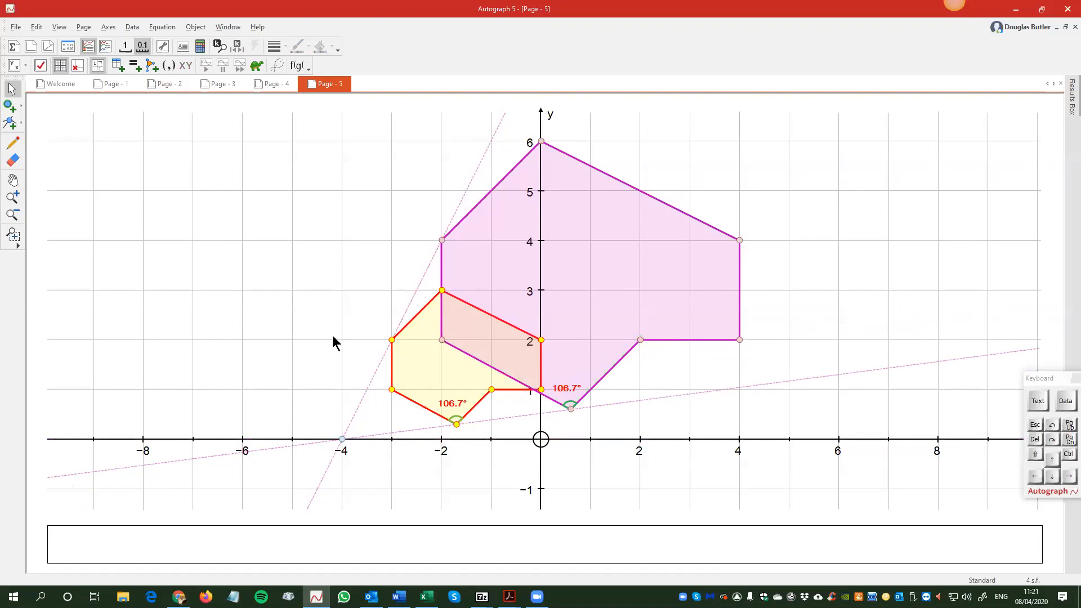
Step: Open the factor adjustment control for the enlarged purple shape and place it clear of the figures
{"action": "left_click", "coordinate": [586, 238]}
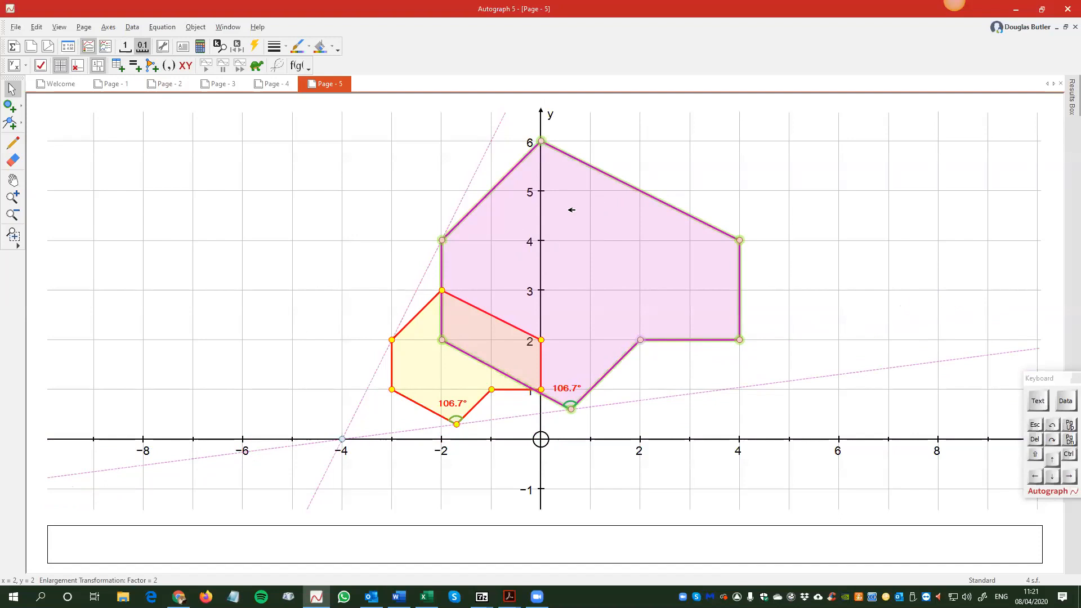
{"action": "left_click", "coordinate": [256, 48]}
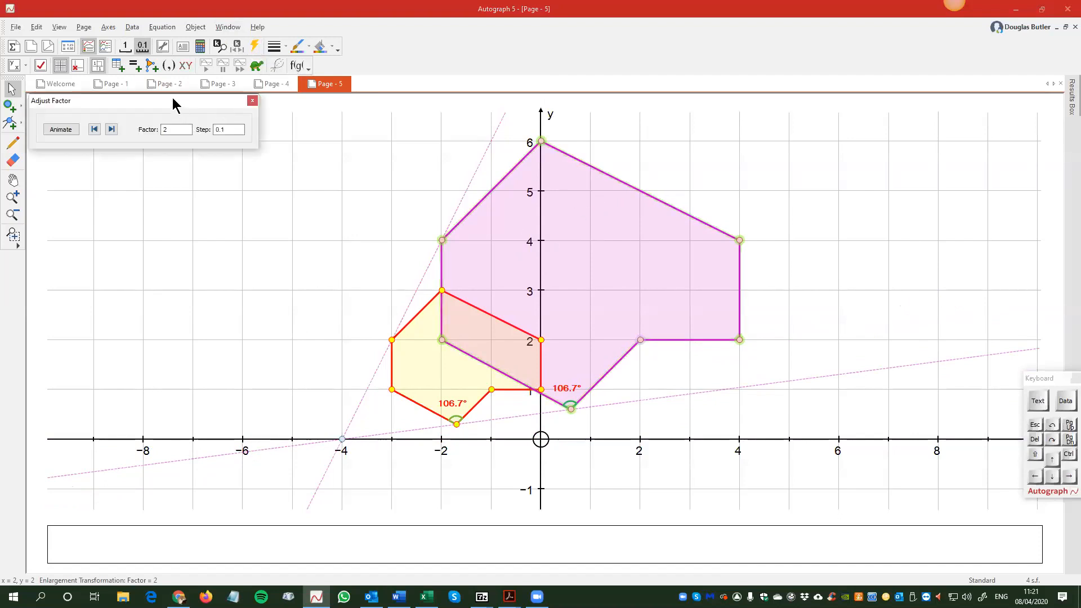
{"action": "left_click_drag", "start_coordinate": [173, 103], "coordinate": [865, 119]}
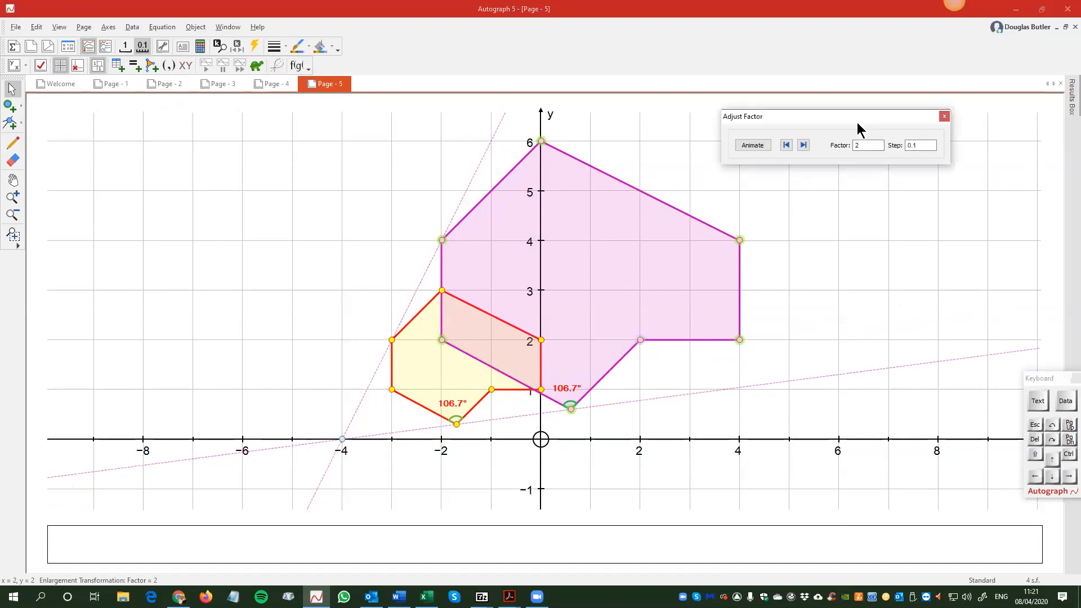
Step: Step the enlargement factor up beyond 2.2 in increments of 0.1 and bring it back to 2
{"action": "double_click", "coordinate": [803, 145]}
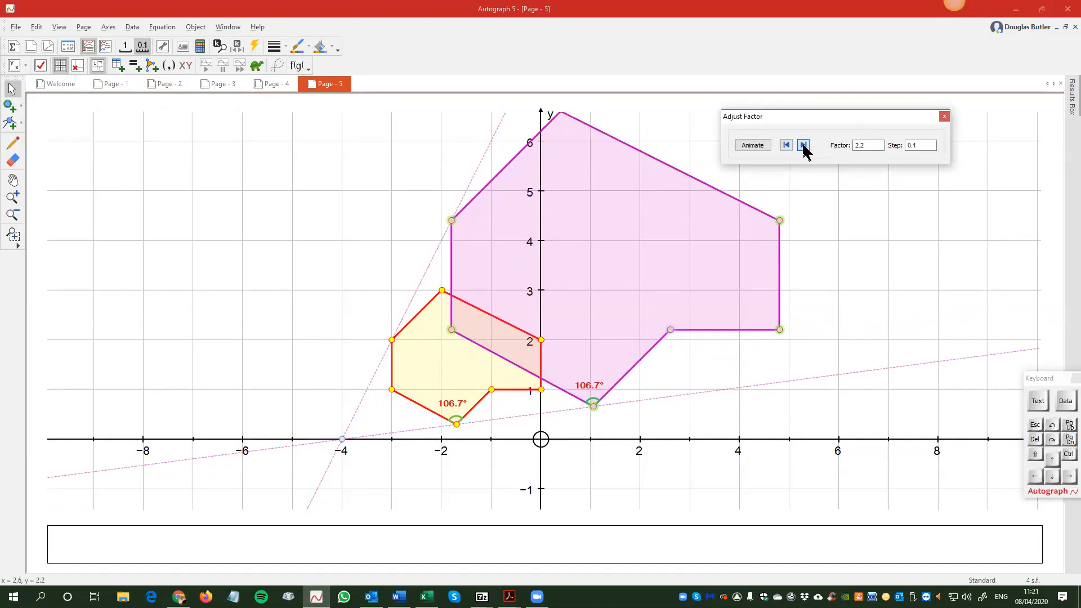
{"action": "left_click", "coordinate": [804, 144]}
{"action": "left_click", "coordinate": [804, 145]}
{"action": "left_click", "coordinate": [804, 145]}
{"action": "left_click", "coordinate": [785, 144]}
{"action": "left_click", "coordinate": [785, 144]}
{"action": "left_click", "coordinate": [785, 144]}
{"action": "left_click", "coordinate": [785, 144]}
{"action": "left_click", "coordinate": [785, 144]}
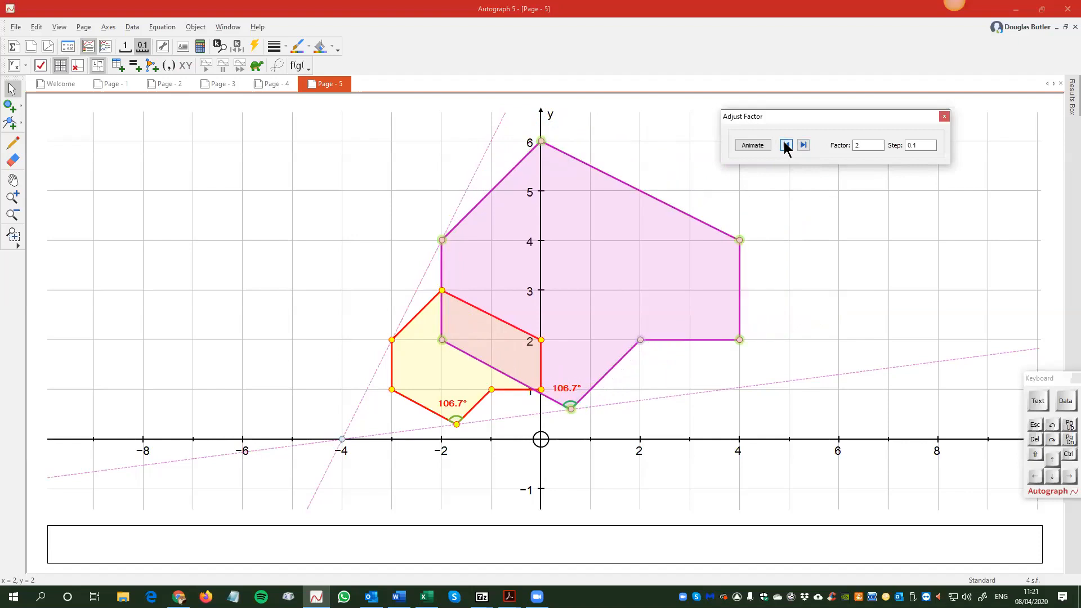
Step: Lower the enlargement factor in steps of 0.1 through zero to −0.9, keeping both shapes in view
{"action": "left_click", "coordinate": [785, 145]}
{"action": "left_click", "coordinate": [786, 145]}
{"action": "left_click", "coordinate": [786, 146]}
{"action": "left_click", "coordinate": [786, 145]}
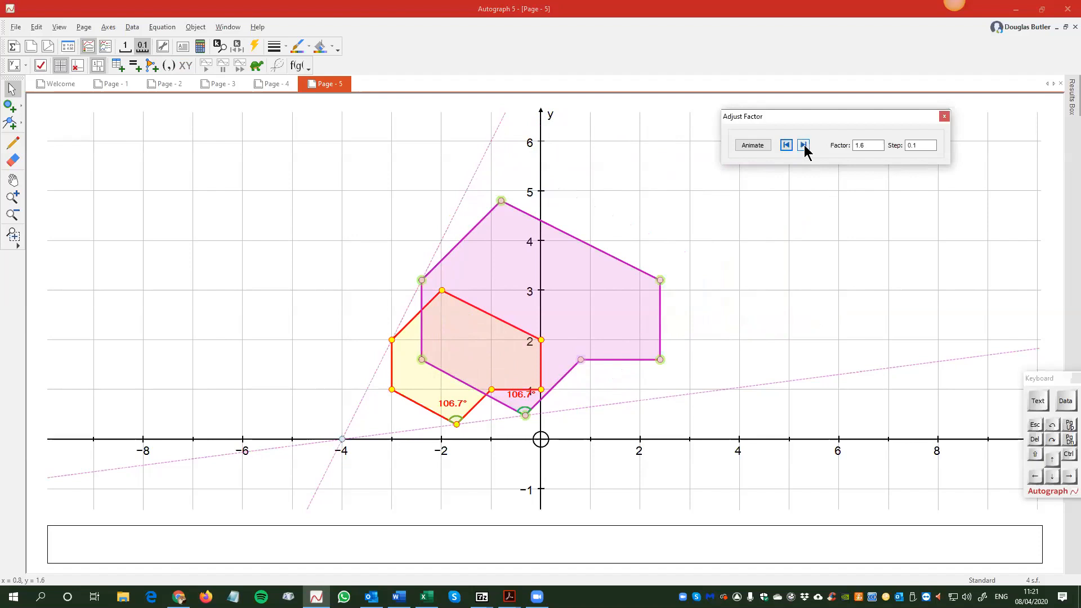
{"action": "left_click", "coordinate": [803, 146]}
{"action": "left_click", "coordinate": [804, 146]}
{"action": "left_click", "coordinate": [803, 145]}
{"action": "left_click", "coordinate": [785, 145]}
{"action": "left_click", "coordinate": [786, 145]}
{"action": "left_click", "coordinate": [786, 145]}
{"action": "left_click", "coordinate": [786, 145]}
{"action": "left_click", "coordinate": [785, 145]}
{"action": "left_click", "coordinate": [785, 146]}
{"action": "left_click", "coordinate": [786, 146]}
{"action": "left_click", "coordinate": [785, 146]}
{"action": "left_click", "coordinate": [785, 145]}
{"action": "left_click", "coordinate": [785, 145]}
{"action": "left_click", "coordinate": [785, 146]}
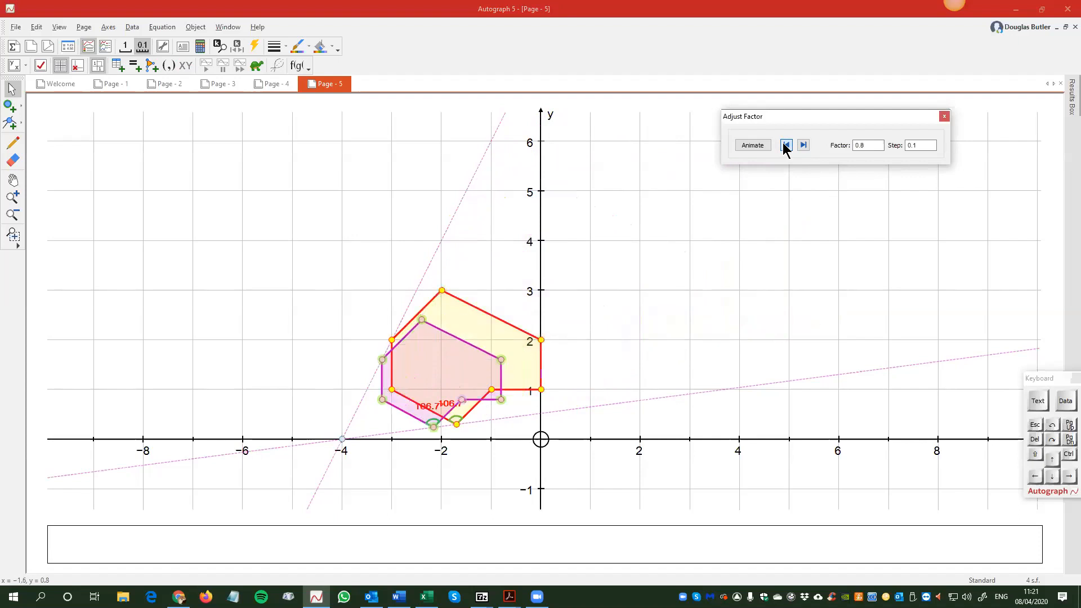
{"action": "left_click", "coordinate": [785, 145]}
{"action": "left_click", "coordinate": [786, 145]}
{"action": "left_click", "coordinate": [785, 145]}
{"action": "left_click", "coordinate": [785, 145]}
{"action": "left_click", "coordinate": [786, 146]}
{"action": "left_click", "coordinate": [786, 145]}
{"action": "left_click", "coordinate": [785, 146]}
{"action": "left_click", "coordinate": [785, 145]}
{"action": "left_click", "coordinate": [785, 145]}
{"action": "left_click", "coordinate": [786, 145]}
{"action": "left_click", "coordinate": [786, 145]}
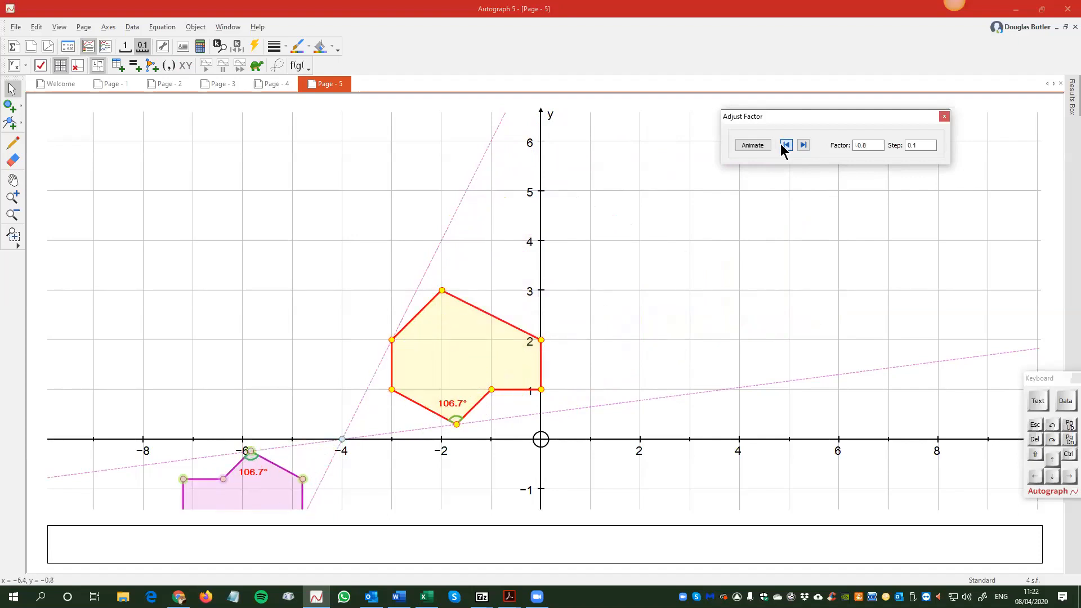
{"action": "left_click", "coordinate": [786, 145]}
{"action": "left_click", "coordinate": [336, 390]}
{"action": "left_click_drag", "start_coordinate": [336, 391], "coordinate": [407, 265]}
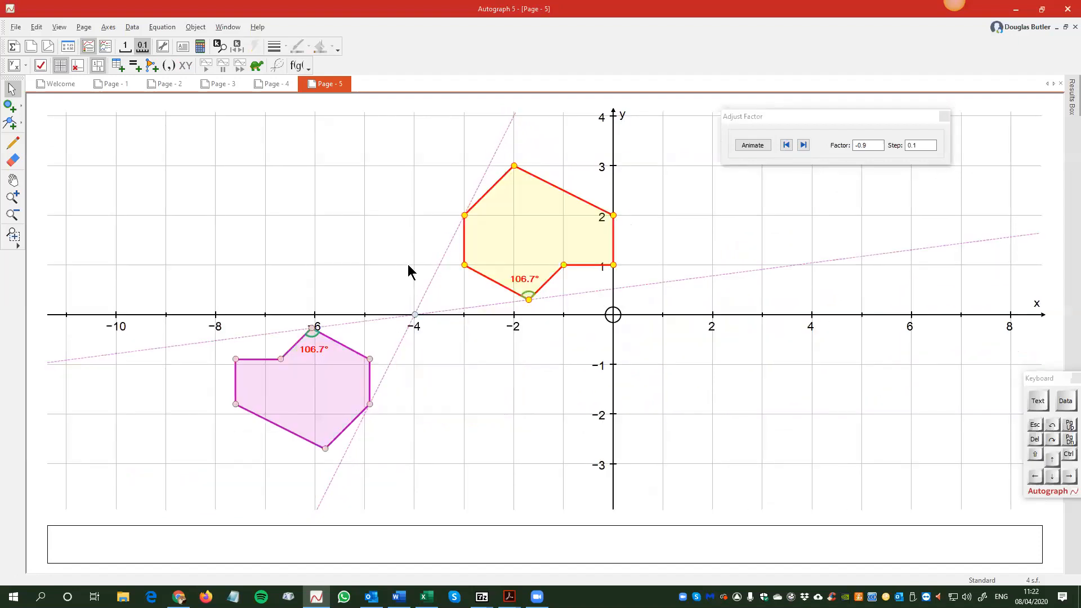
Step: Set the factor animation to Automatic - Repeat, running from −3 to 3 in steps of 0.1
{"action": "left_click", "coordinate": [755, 146]}
{"action": "left_click", "coordinate": [754, 146]}
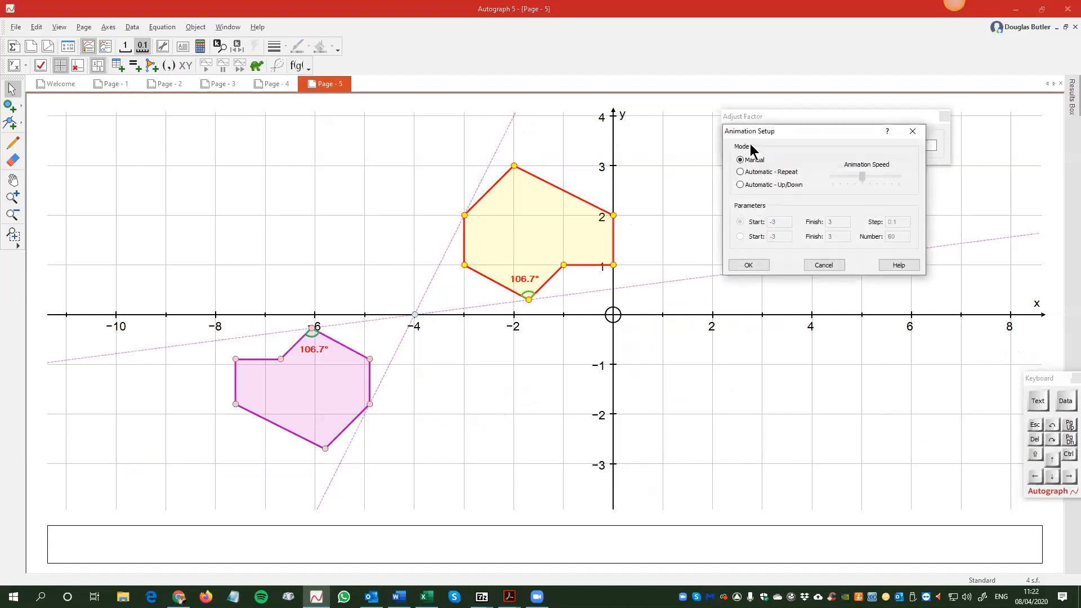
{"action": "left_click", "coordinate": [735, 174]}
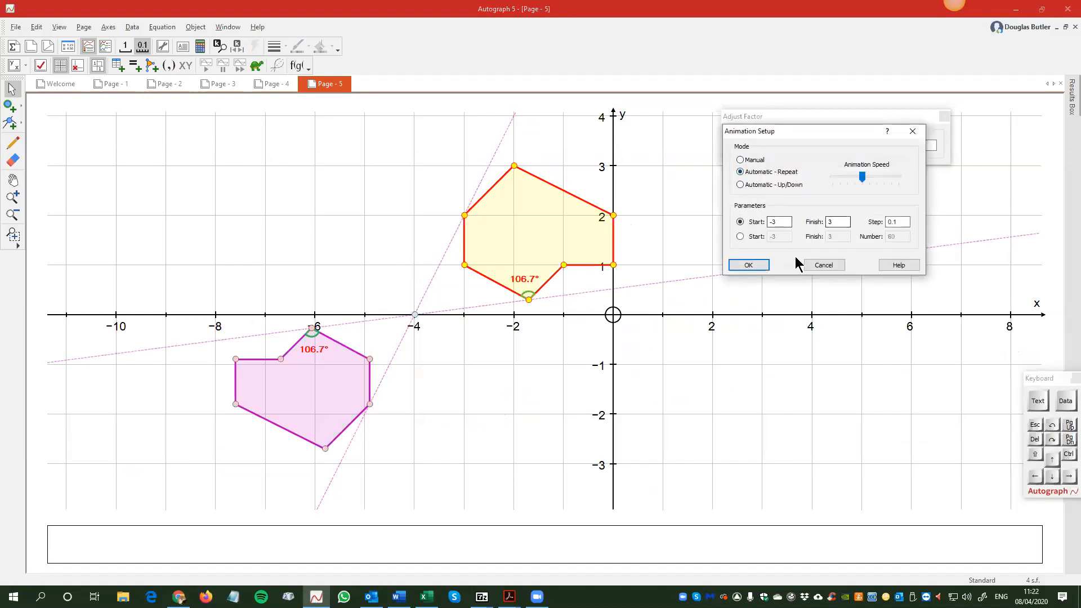
{"action": "left_click", "coordinate": [751, 268]}
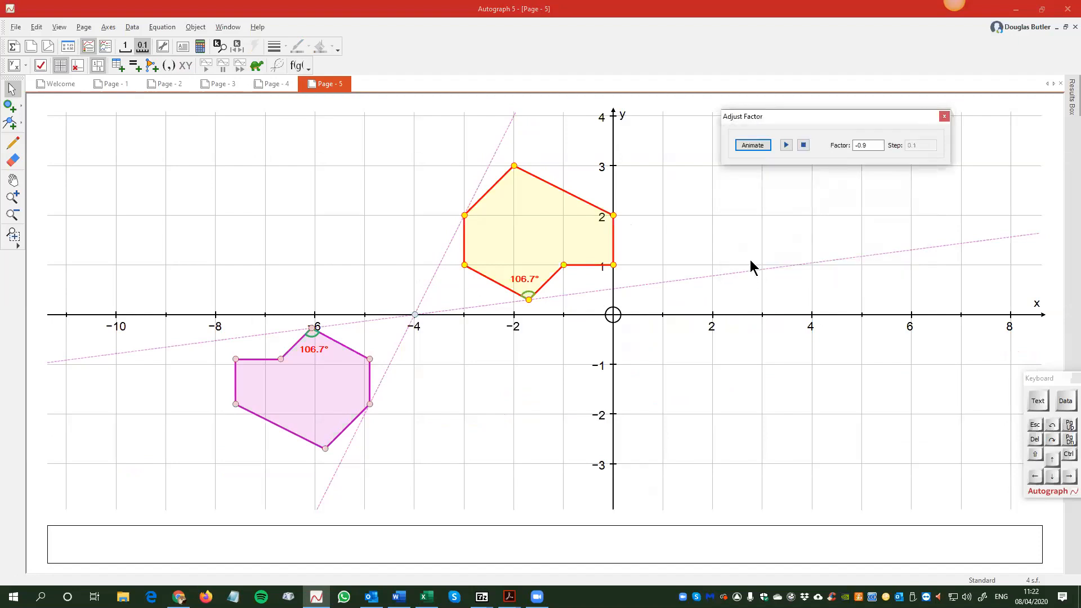
Step: Play the automatic factor animation twice, stopping it each time at a factor of −2.9
{"action": "left_click", "coordinate": [786, 146]}
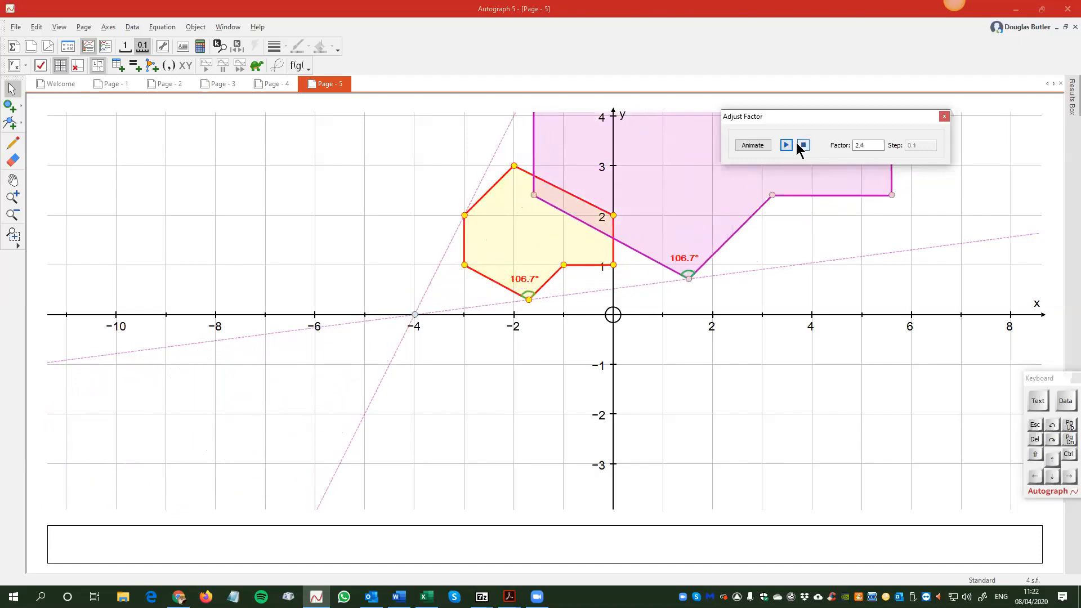
{"action": "left_click", "coordinate": [804, 146]}
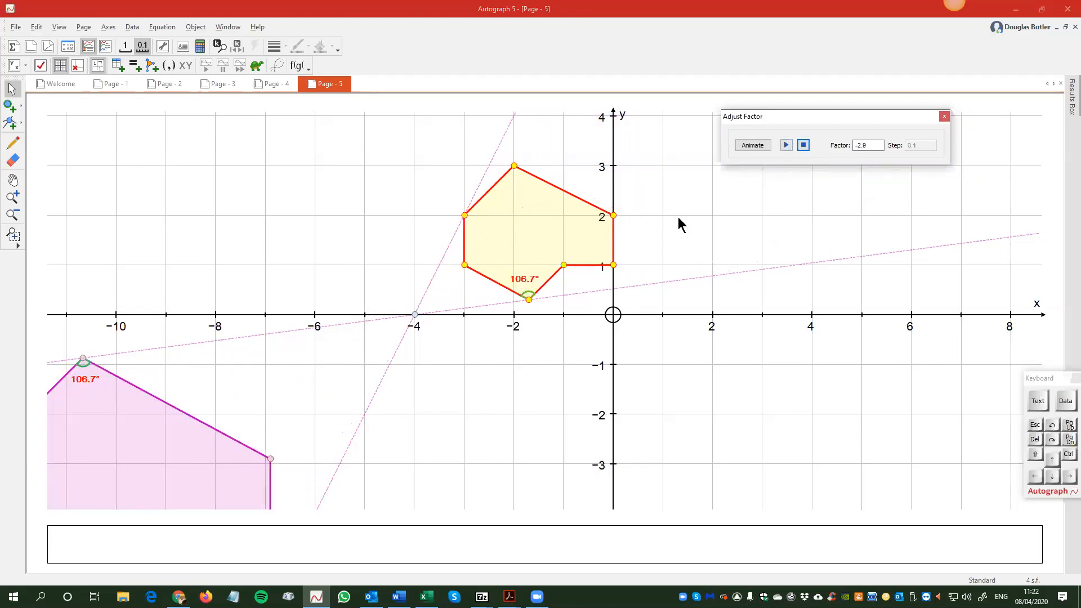
{"action": "left_click", "coordinate": [786, 146]}
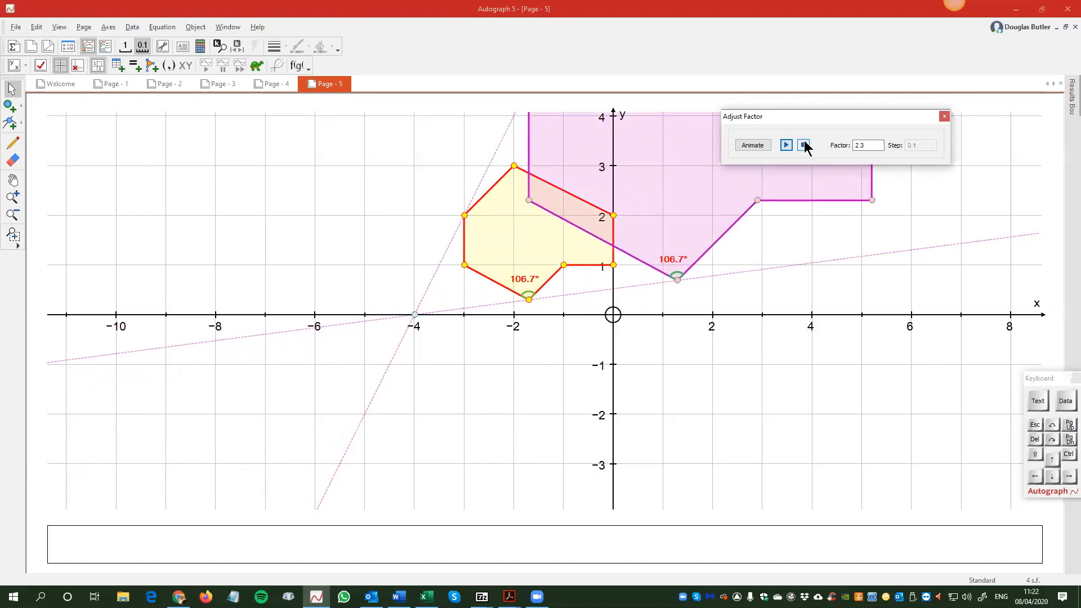
{"action": "left_click", "coordinate": [804, 145]}
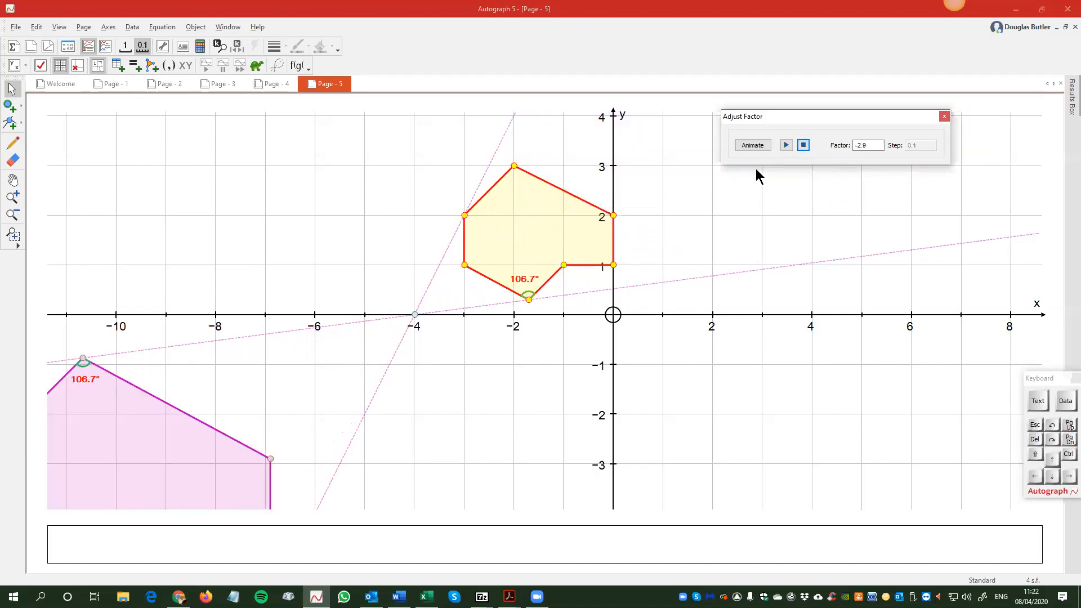
{"action": "left_click_drag", "start_coordinate": [521, 330], "coordinate": [439, 394]}
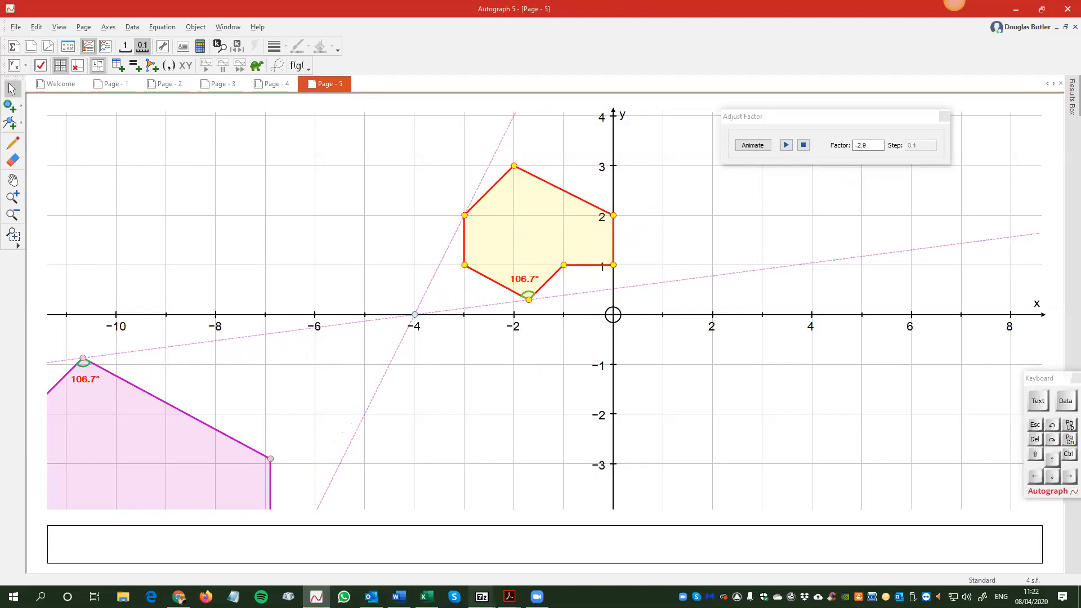
Step: Switch to Adobe Acrobat's 4-Enlargements.pdf and examine the worksheet through to the question 5 squares challenge
{"action": "mouse_move", "coordinate": [510, 595]}
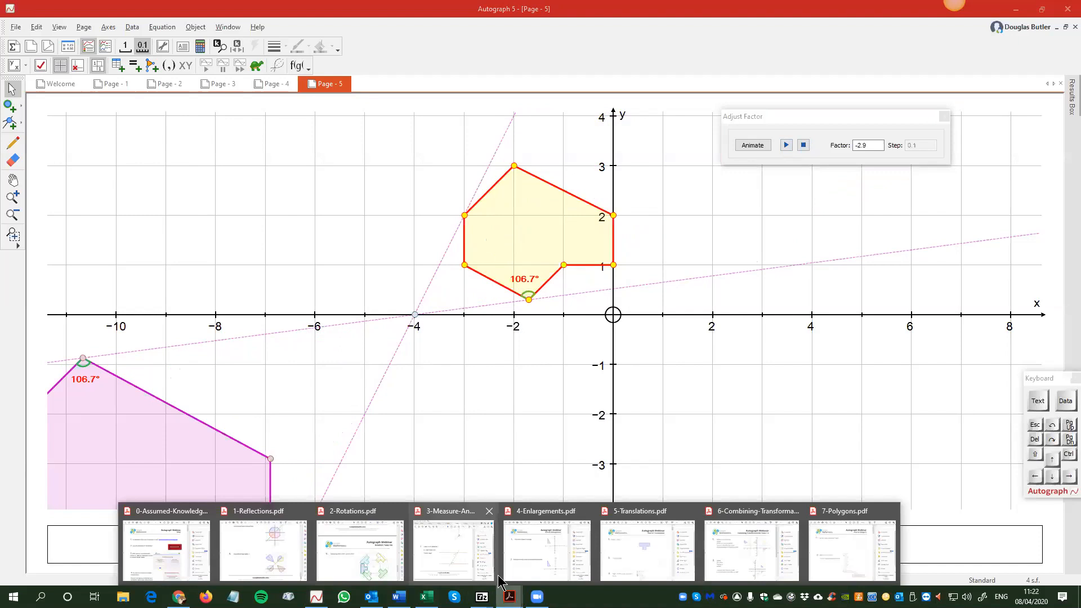
{"action": "left_click", "coordinate": [530, 557]}
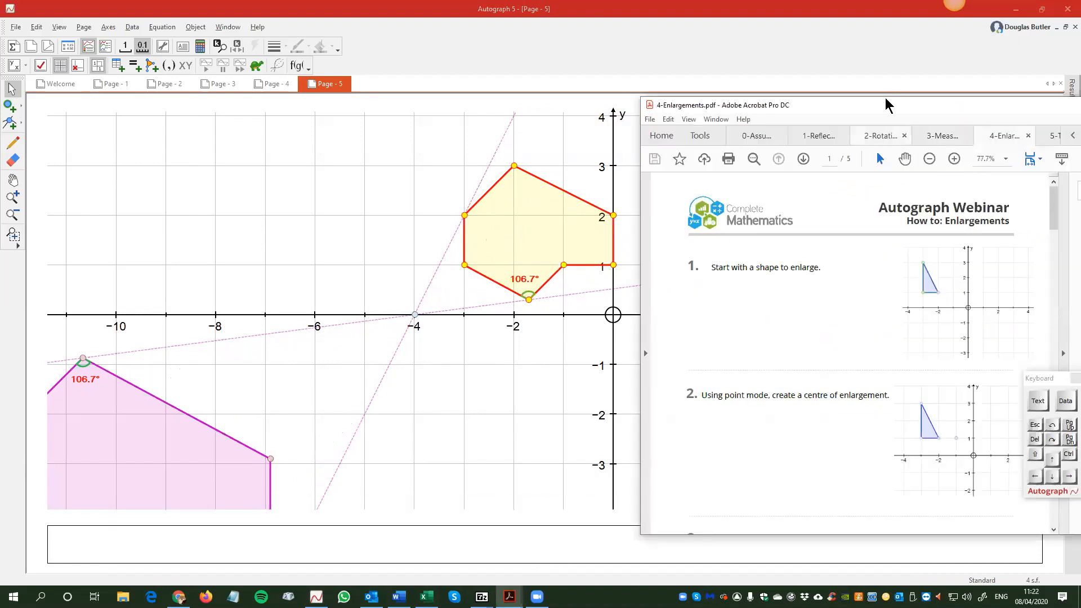
{"action": "left_click_drag", "start_coordinate": [830, 116], "coordinate": [327, 66]}
{"action": "left_click_drag", "start_coordinate": [552, 151], "coordinate": [542, 442]}
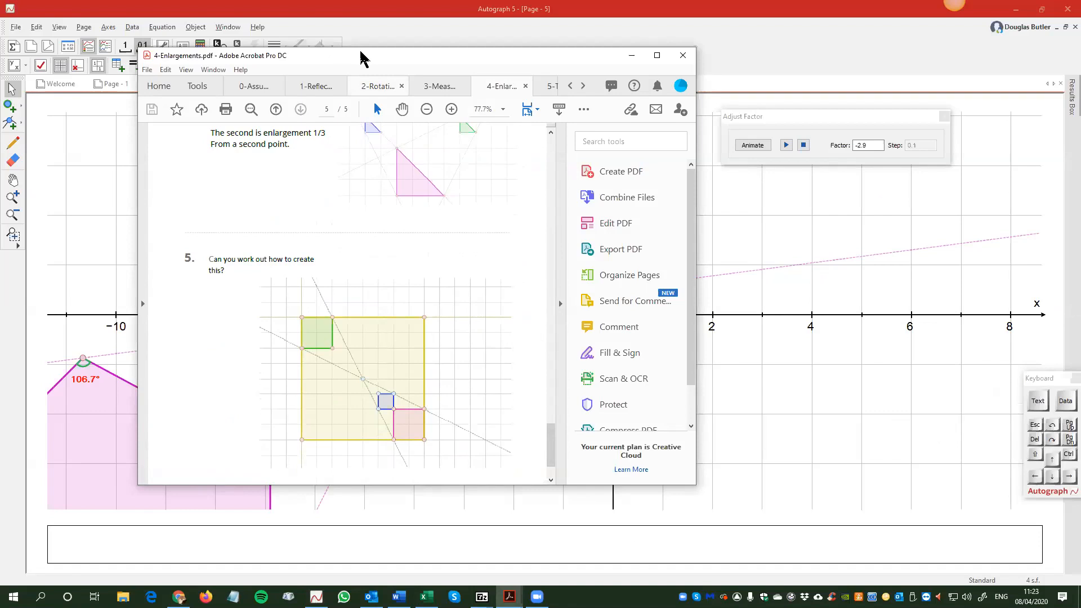
{"action": "left_click_drag", "start_coordinate": [361, 53], "coordinate": [554, 52]}
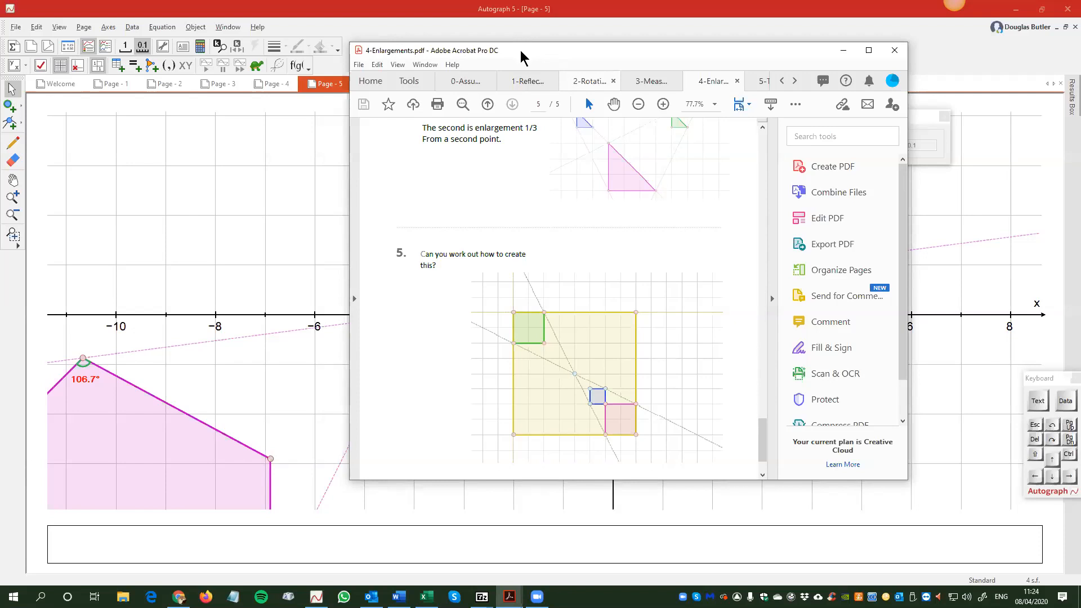
{"action": "left_click_drag", "start_coordinate": [521, 49], "coordinate": [774, 116]}
Step: Return to Autograph, run the factor animation and stop it at 1.8, with both shapes in view
{"action": "left_click", "coordinate": [443, 349]}
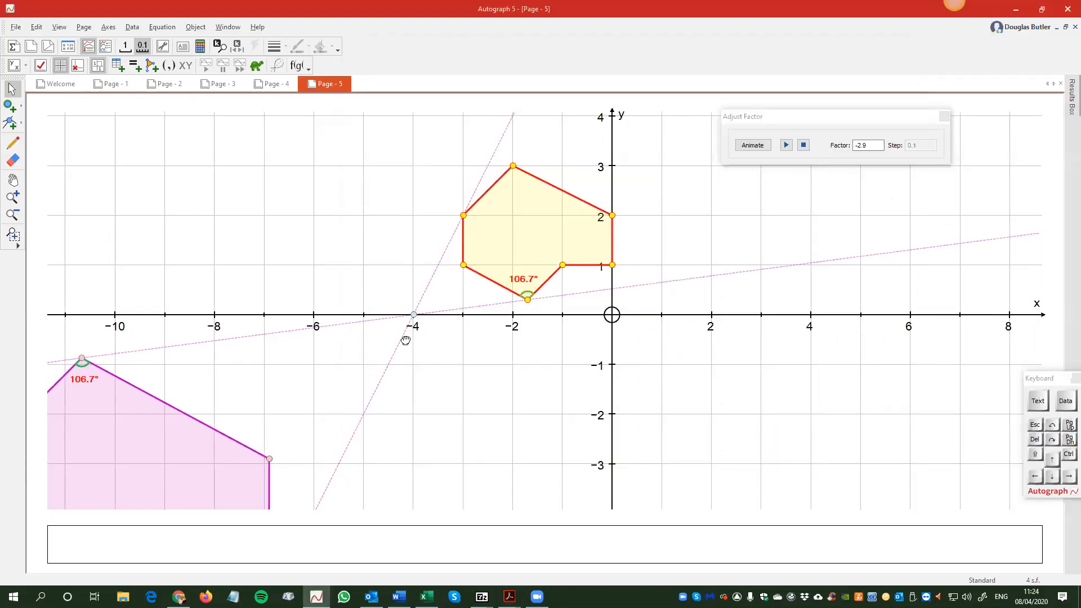
{"action": "left_click_drag", "start_coordinate": [405, 341], "coordinate": [306, 314]}
{"action": "left_click", "coordinate": [788, 146]}
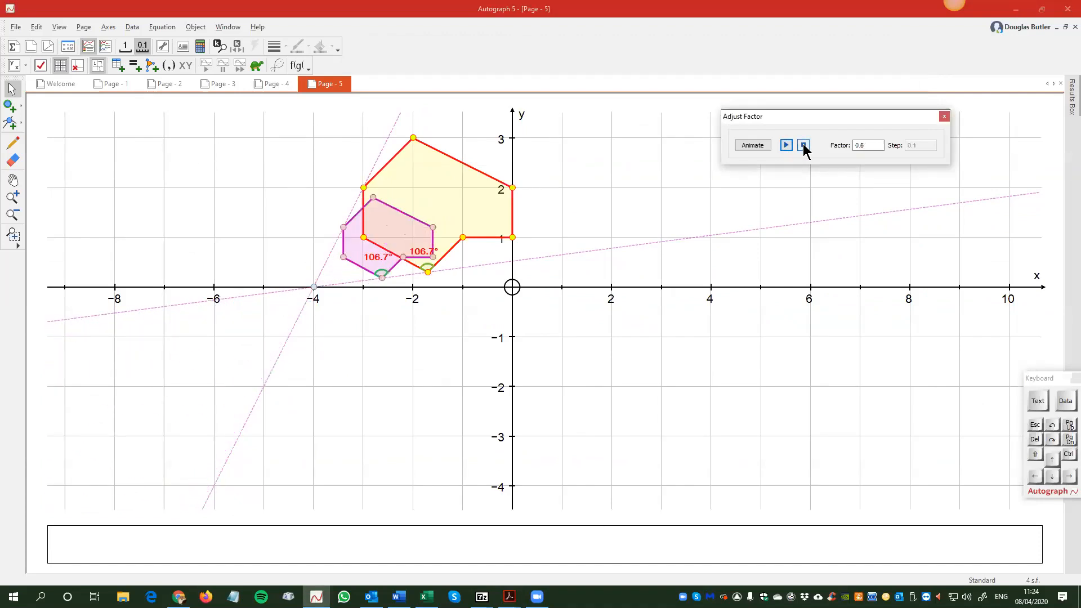
{"action": "left_click", "coordinate": [804, 145]}
{"action": "left_click", "coordinate": [463, 286]}
{"action": "left_click_drag", "start_coordinate": [472, 301], "coordinate": [396, 449]}
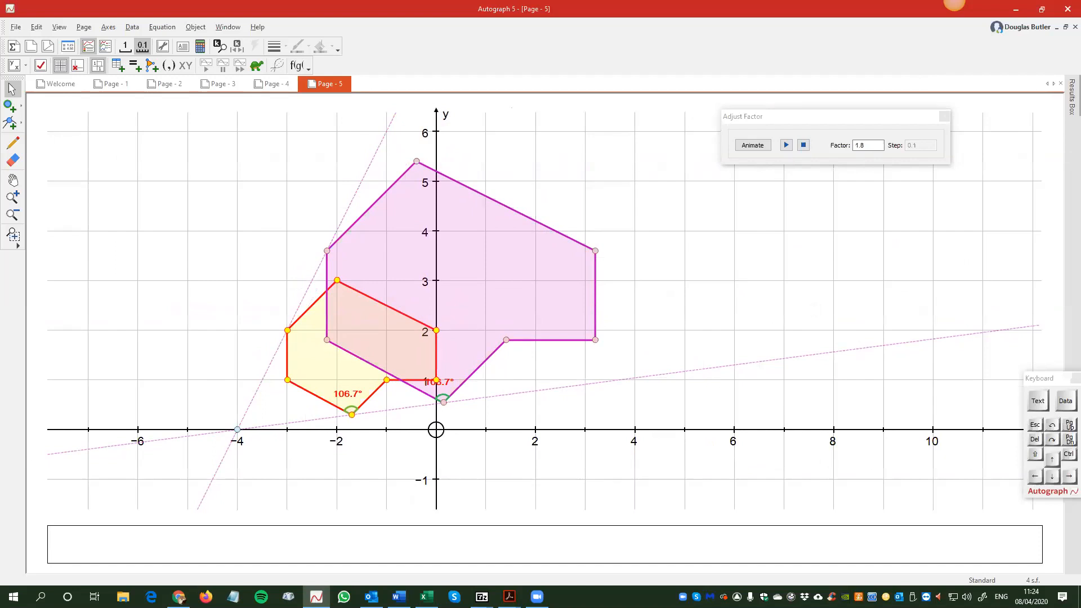
Step: Switch to 4-Enlargements.pdf in Adobe Acrobat and reposition its window and the on-screen keyboard so question 5's squares diagram is unobstructed
{"action": "key", "text": "alt+Tab"}
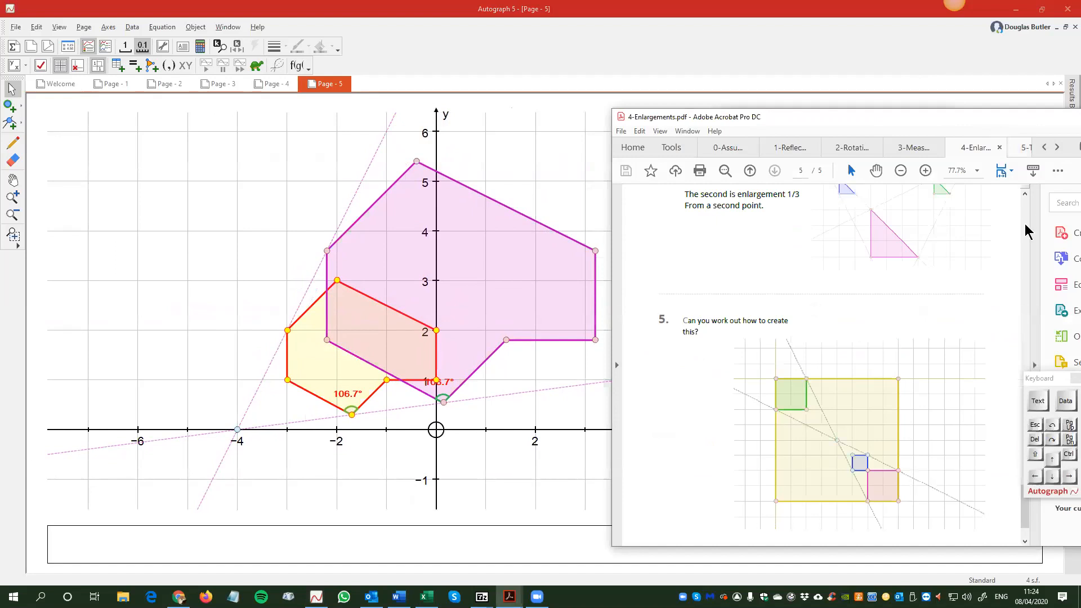
{"action": "left_click", "coordinate": [1036, 365]}
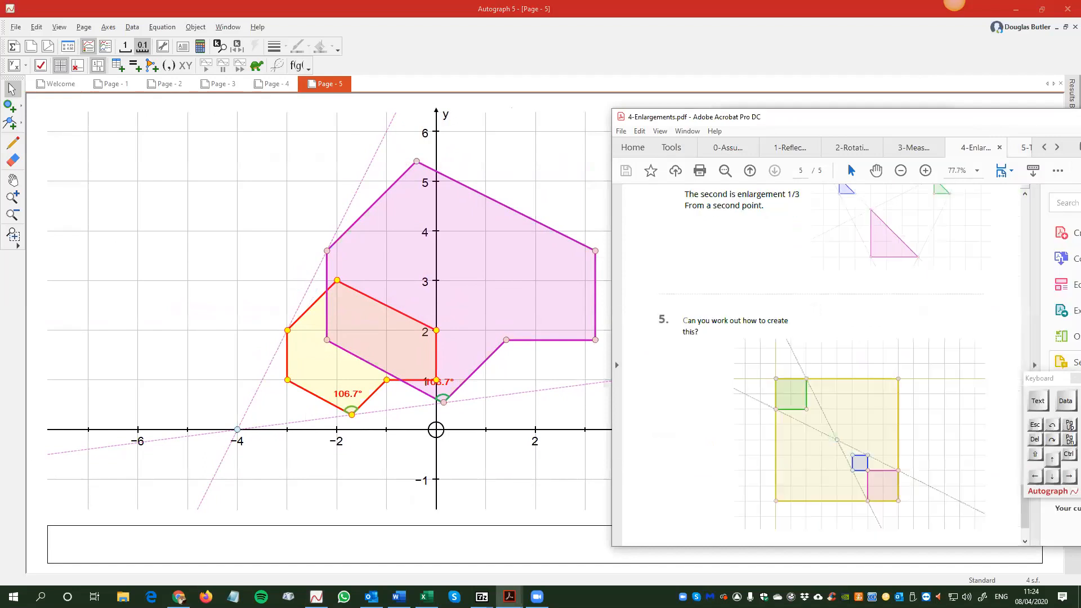
{"action": "left_click", "coordinate": [1045, 380]}
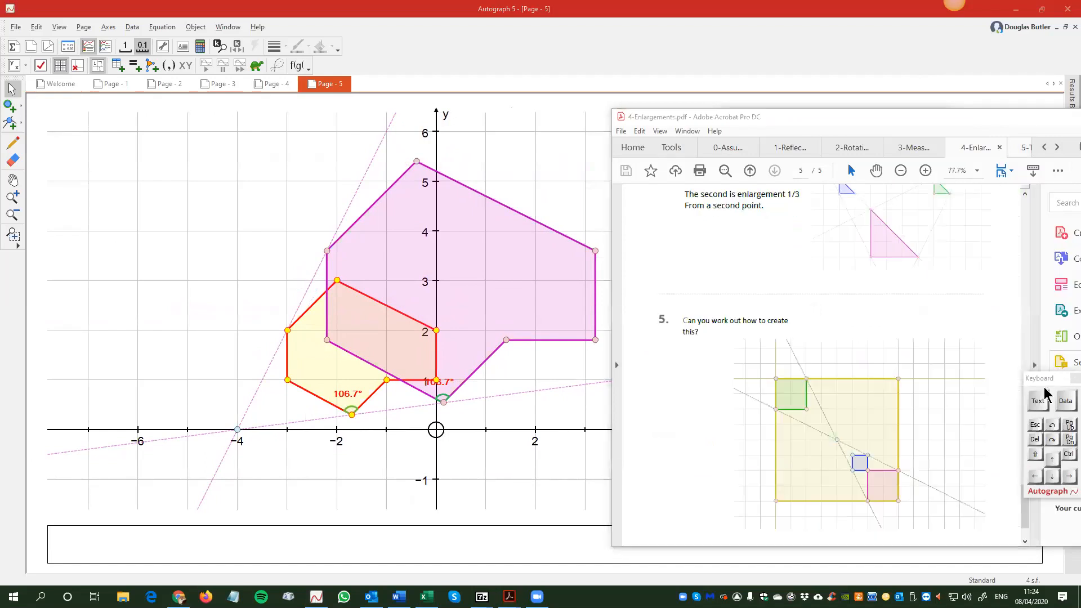
{"action": "left_click_drag", "start_coordinate": [1044, 388], "coordinate": [1042, 501]}
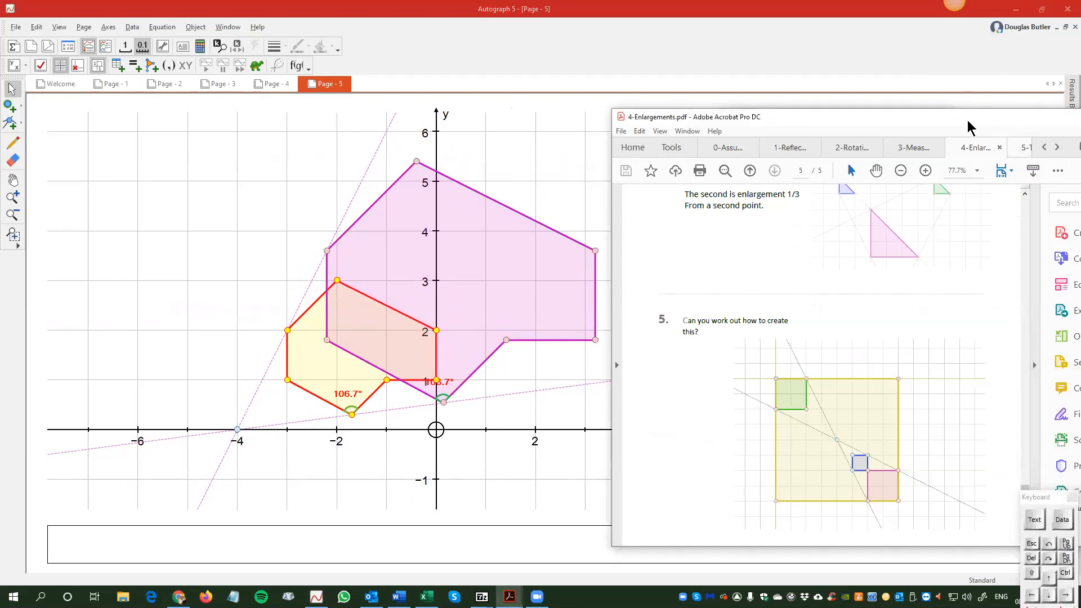
{"action": "left_click_drag", "start_coordinate": [968, 121], "coordinate": [991, 40]}
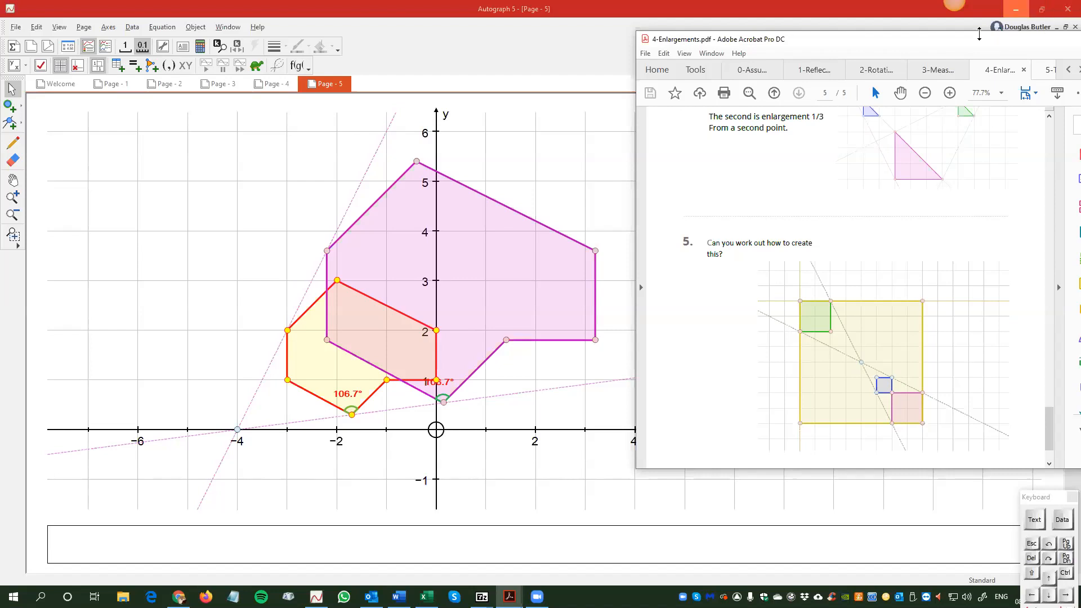
Step: Start a Jing video capture of the graph area framing both polygons and the centre of enlargement
{"action": "mouse_move", "coordinate": [929, 26]}
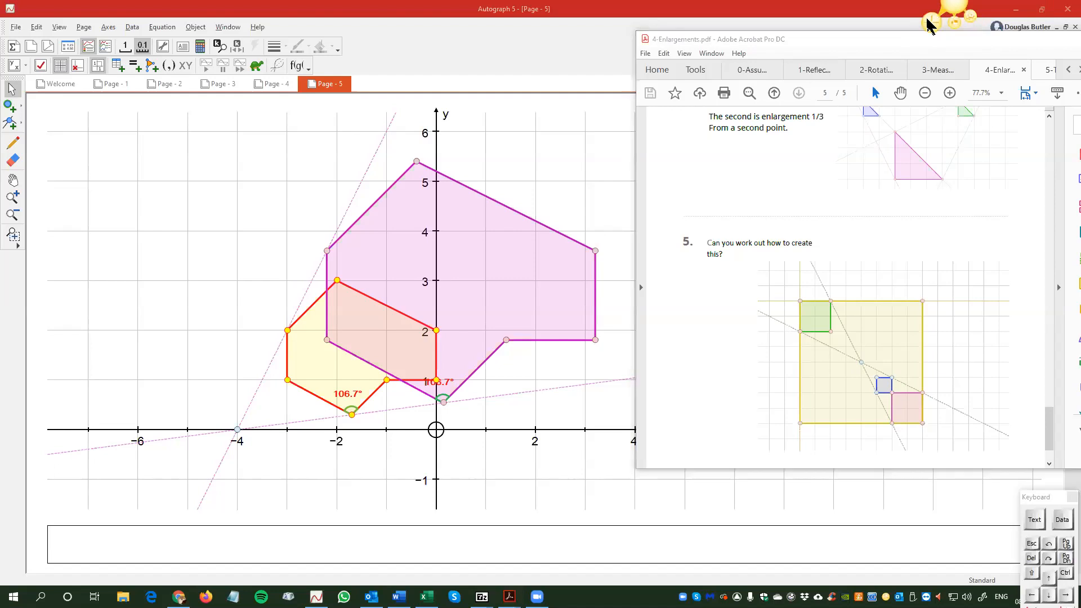
{"action": "left_click", "coordinate": [929, 26]}
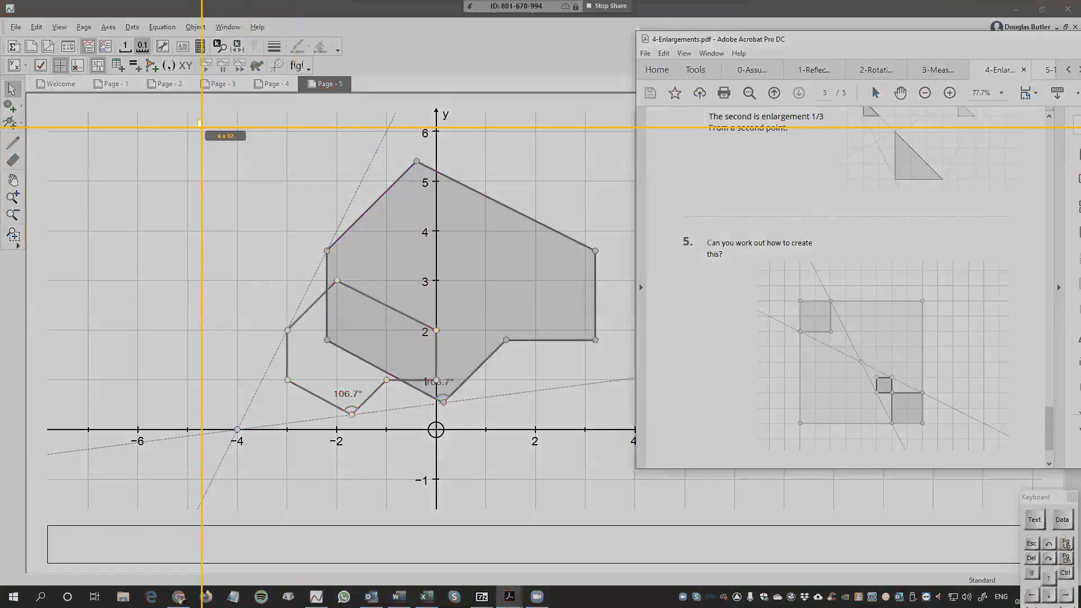
{"action": "left_click_drag", "start_coordinate": [197, 120], "coordinate": [626, 467]}
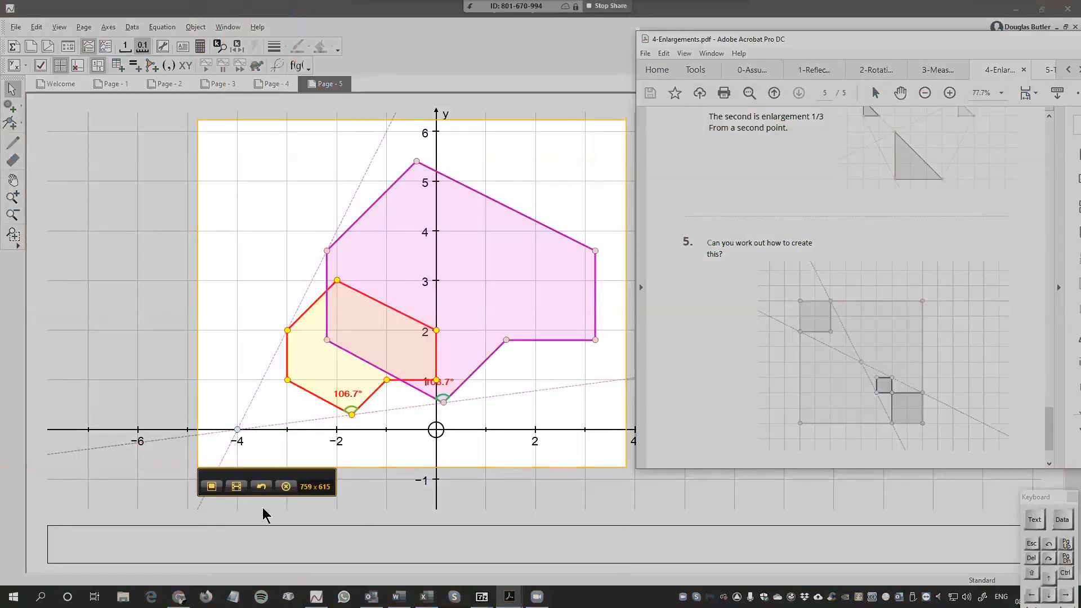
{"action": "left_click", "coordinate": [237, 486]}
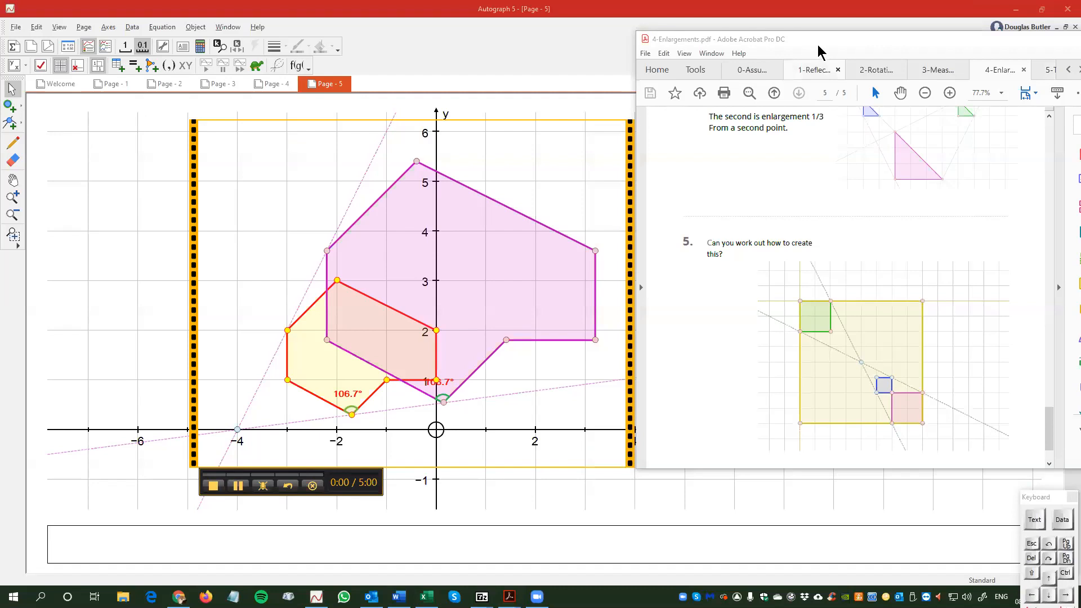
Step: Move the worksheet window aside, play Autograph's factor animation and stop it at a factor of 2.4
{"action": "left_click_drag", "start_coordinate": [818, 33], "coordinate": [818, 48]}
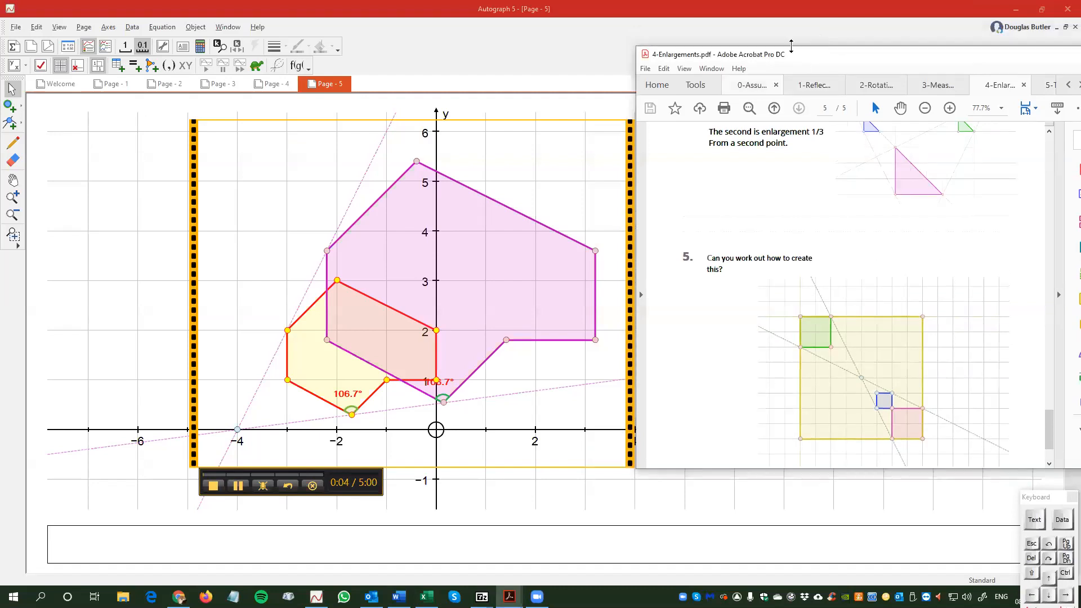
{"action": "left_click_drag", "start_coordinate": [813, 62], "coordinate": [1080, 145]}
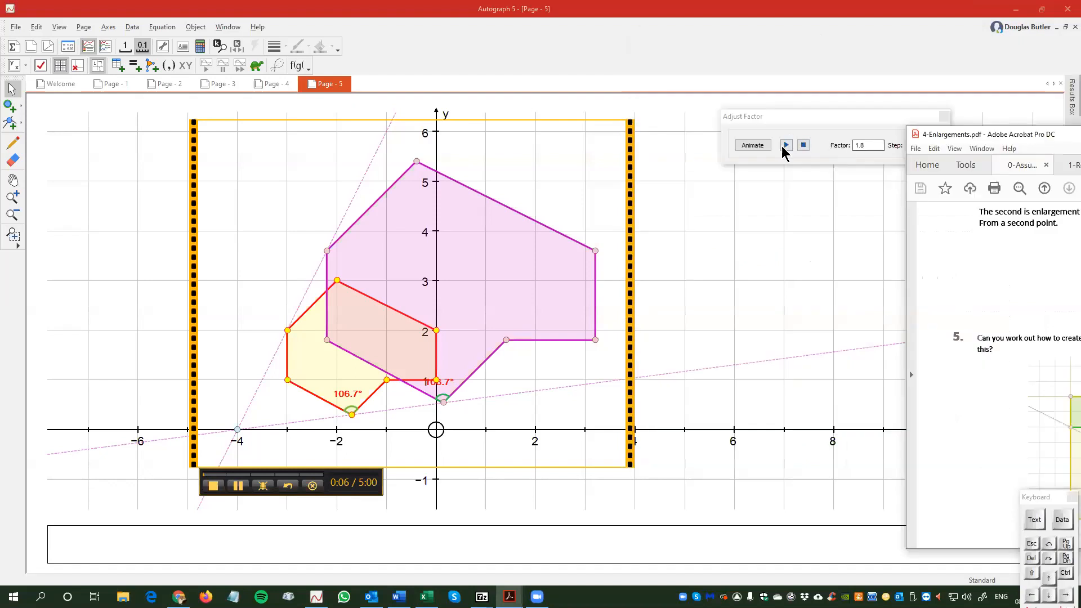
{"action": "left_click", "coordinate": [786, 145]}
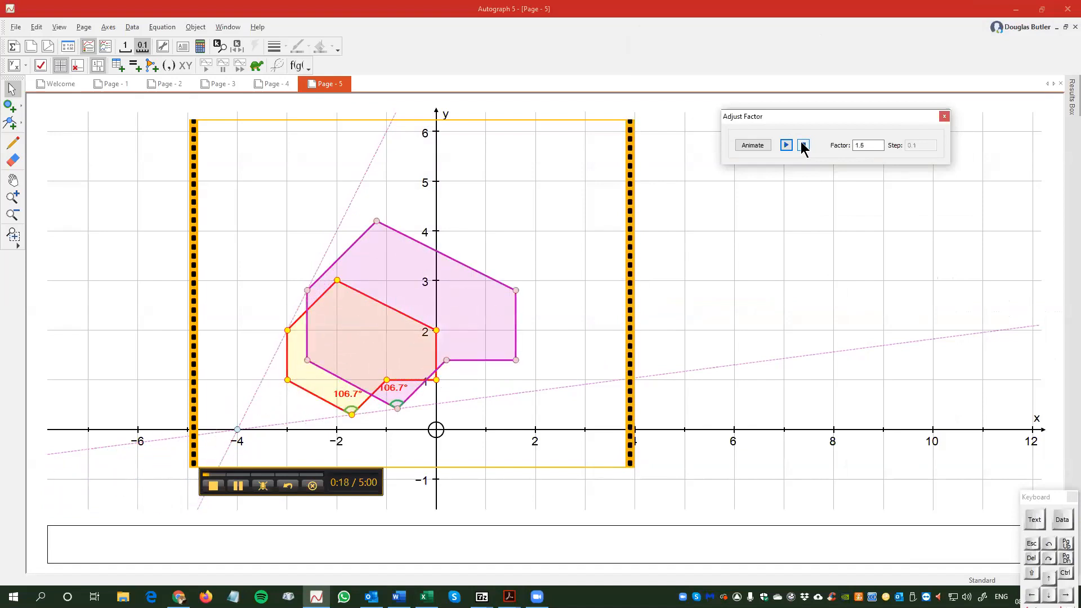
{"action": "left_click", "coordinate": [803, 145]}
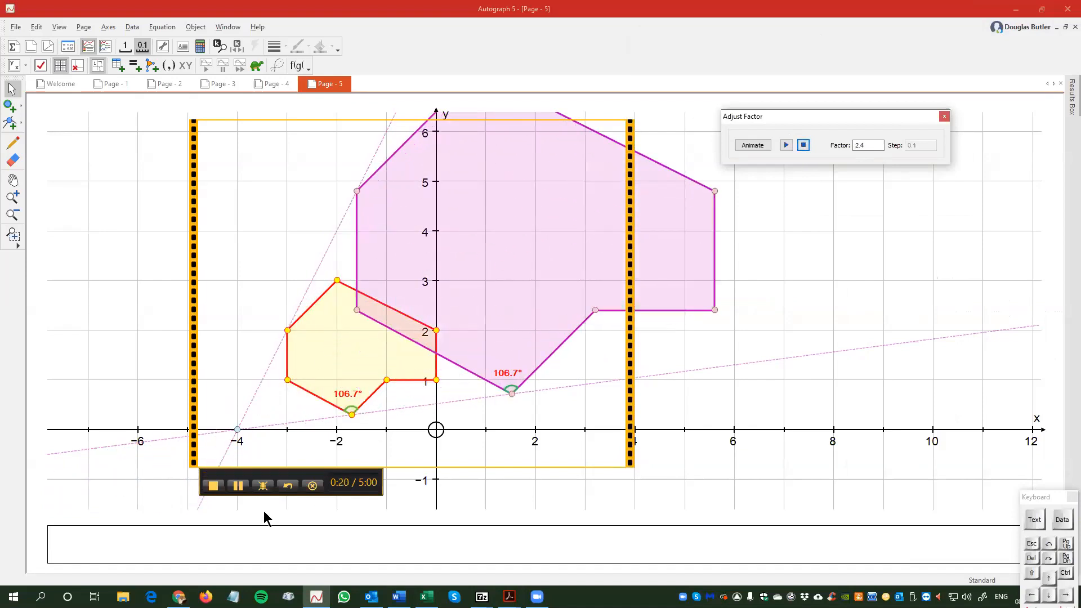
Step: Stop the Jing capture, play back the recorded animation and discard the video
{"action": "left_click", "coordinate": [214, 485]}
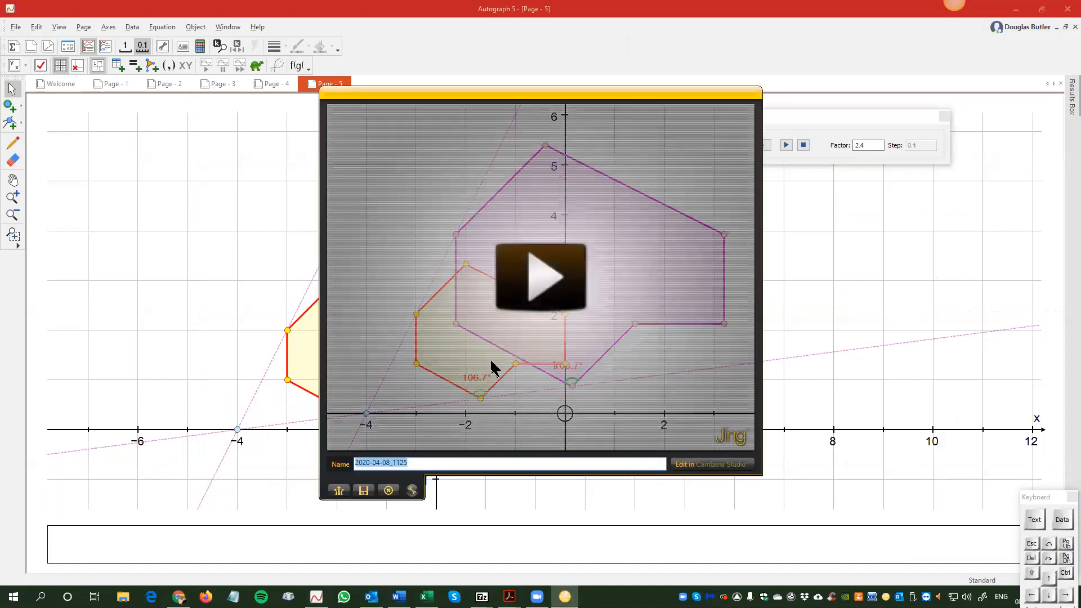
{"action": "left_click", "coordinate": [544, 277]}
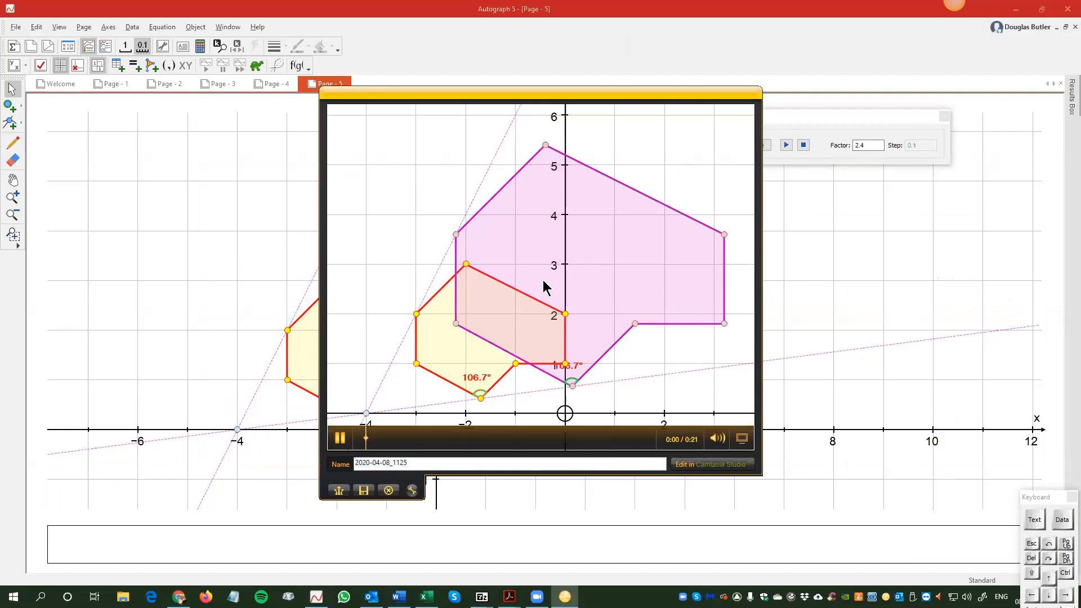
{"action": "left_click", "coordinate": [388, 492]}
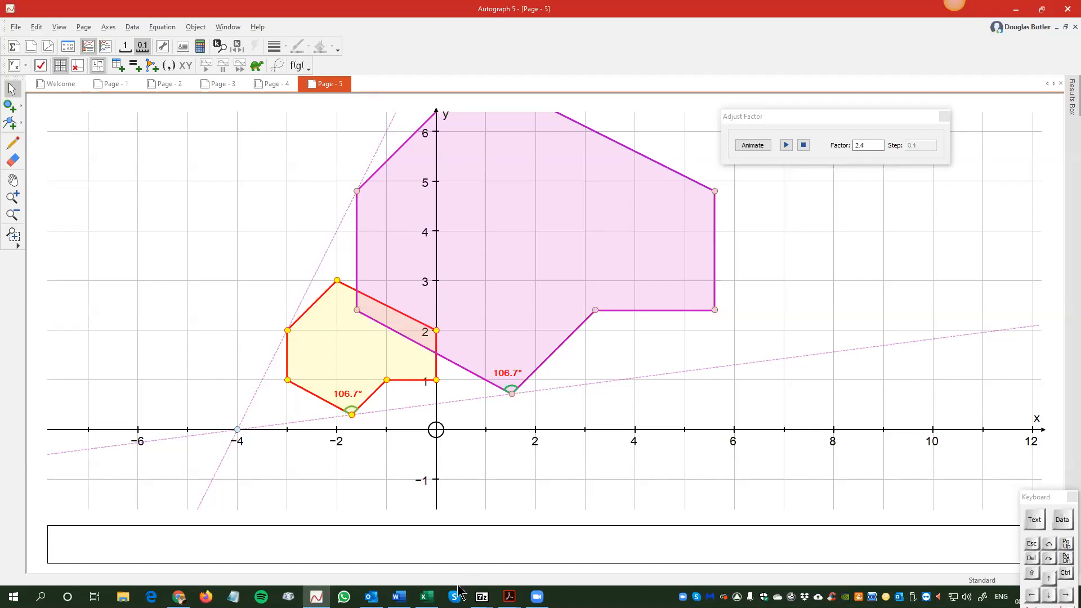
Step: Bring 4-Enlargements.pdf back up in Adobe Acrobat and display question 4 on the two triangle enlargements beside the graph
{"action": "mouse_move", "coordinate": [509, 597]}
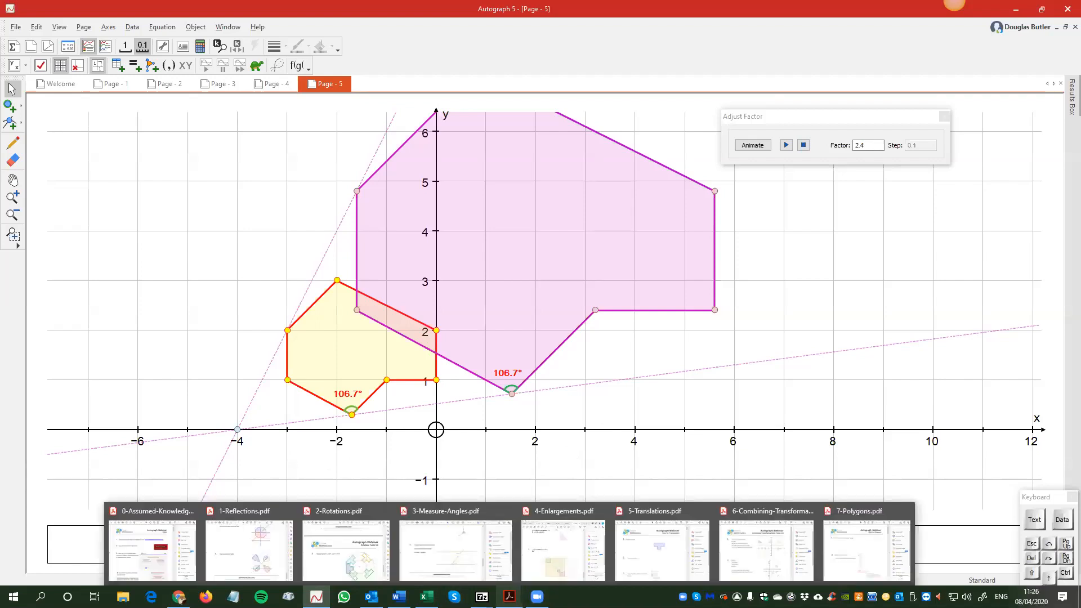
{"action": "left_click", "coordinate": [563, 550]}
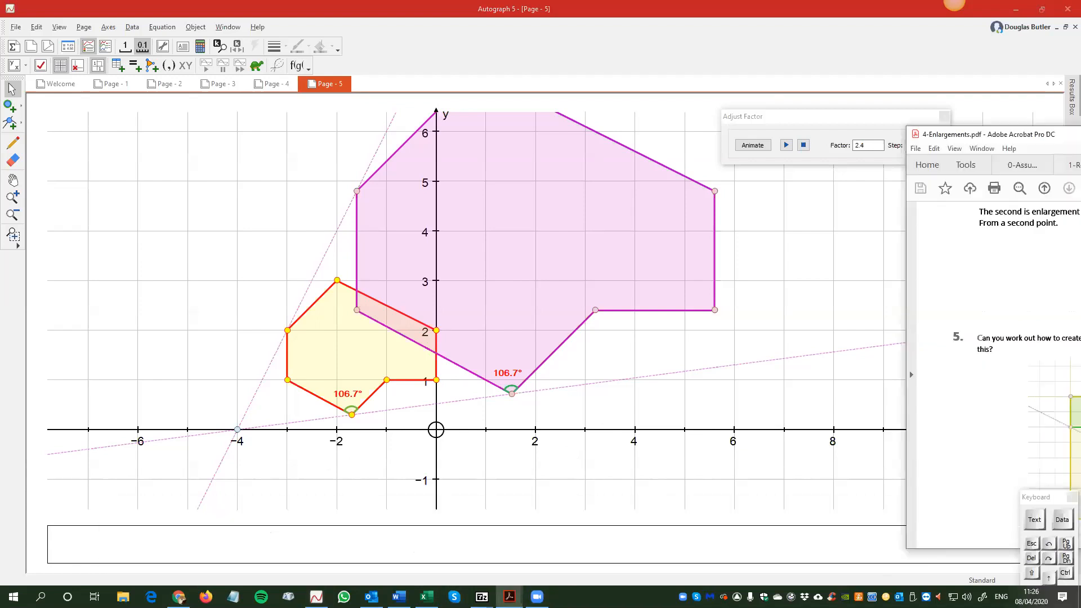
{"action": "scroll", "coordinate": [780, 307], "scroll_direction": "up", "scroll_amount": 3}
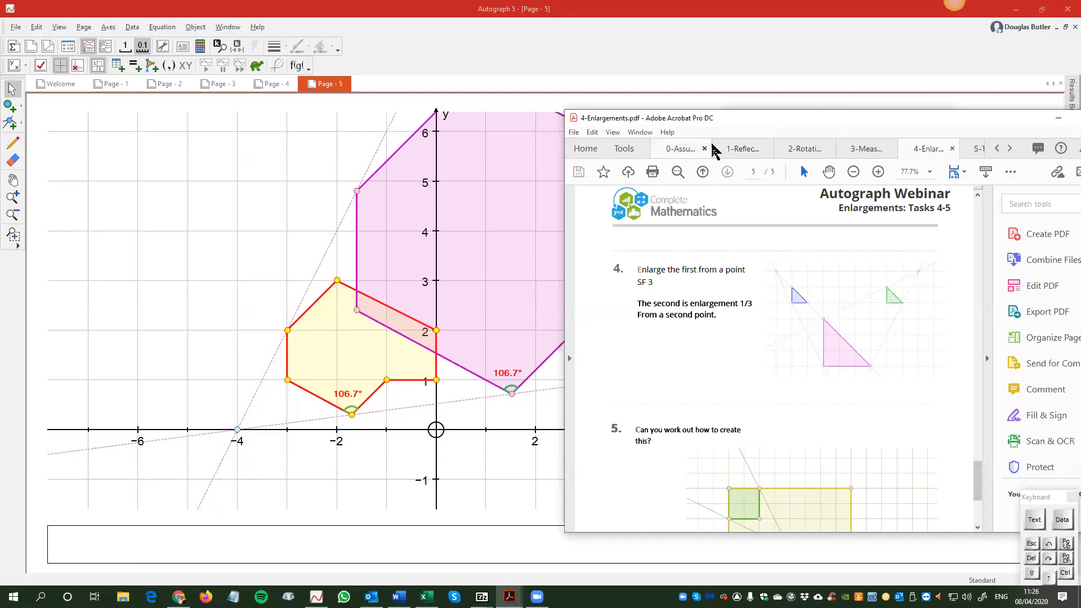
{"action": "left_click_drag", "start_coordinate": [762, 119], "coordinate": [887, 98]}
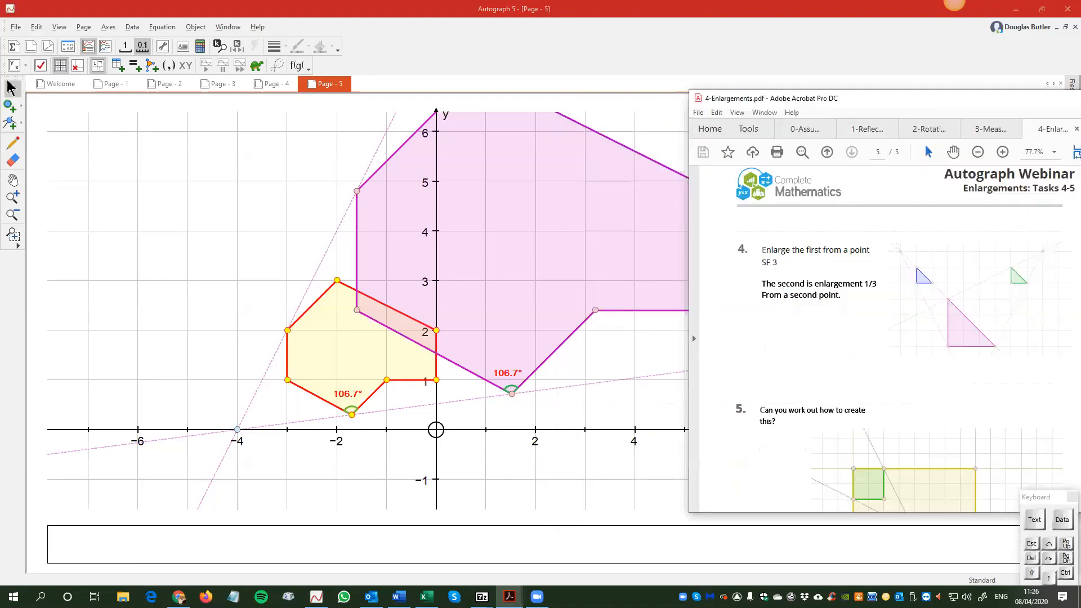
Step: Add a new graph page in Autograph, recheck question 4 of the worksheet and move its window clear of the page
{"action": "left_click", "coordinate": [31, 47]}
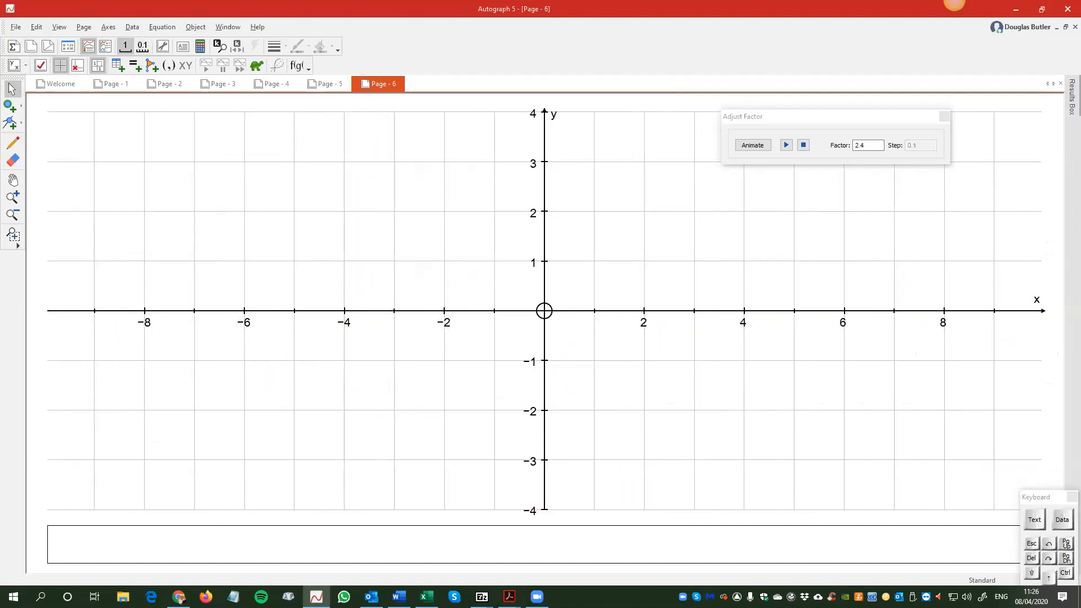
{"action": "key", "text": "alt+Tab"}
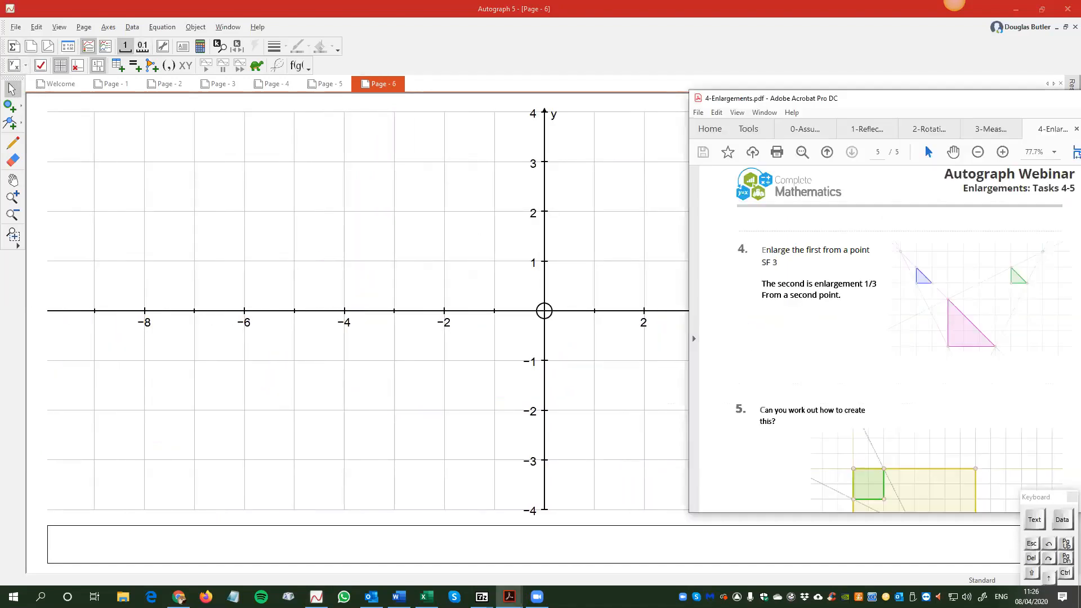
{"action": "left_click_drag", "start_coordinate": [724, 98], "coordinate": [1074, 109]}
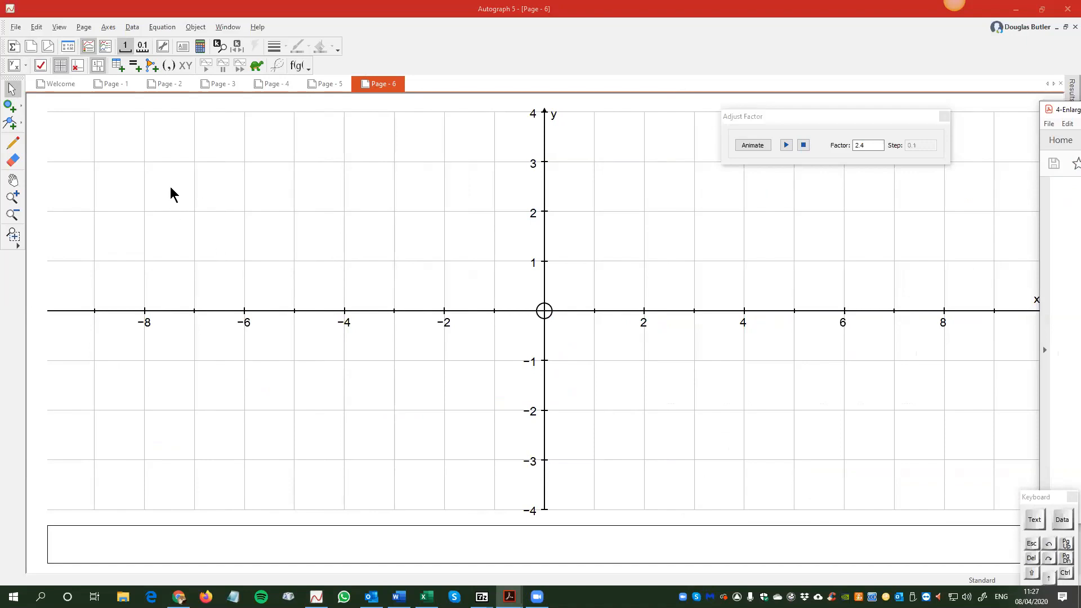
{"action": "left_click", "coordinate": [77, 67]}
{"action": "left_click", "coordinate": [77, 66]}
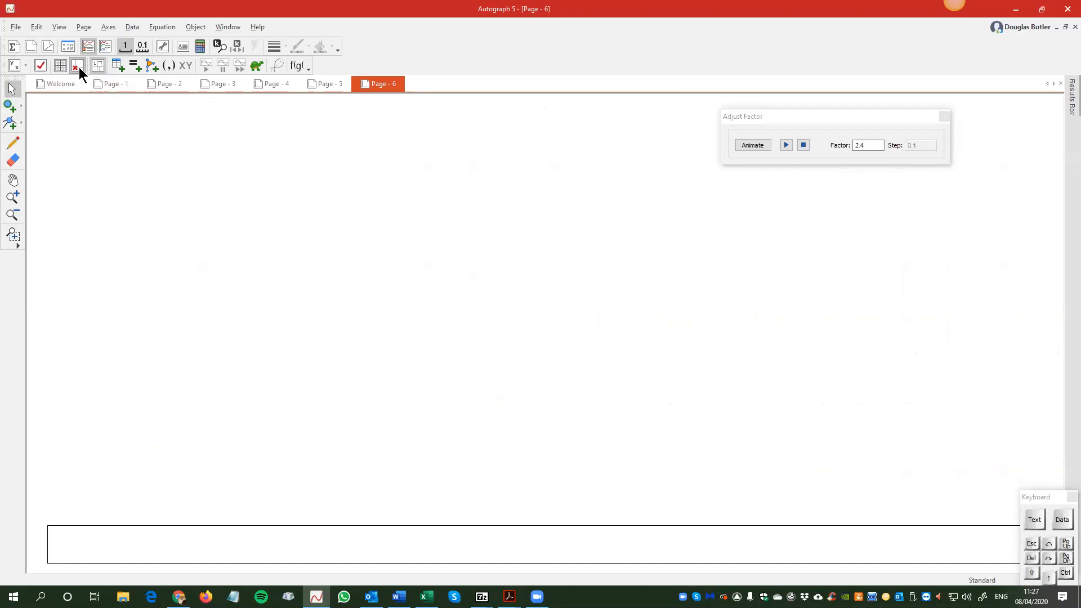
{"action": "left_click", "coordinate": [64, 63]}
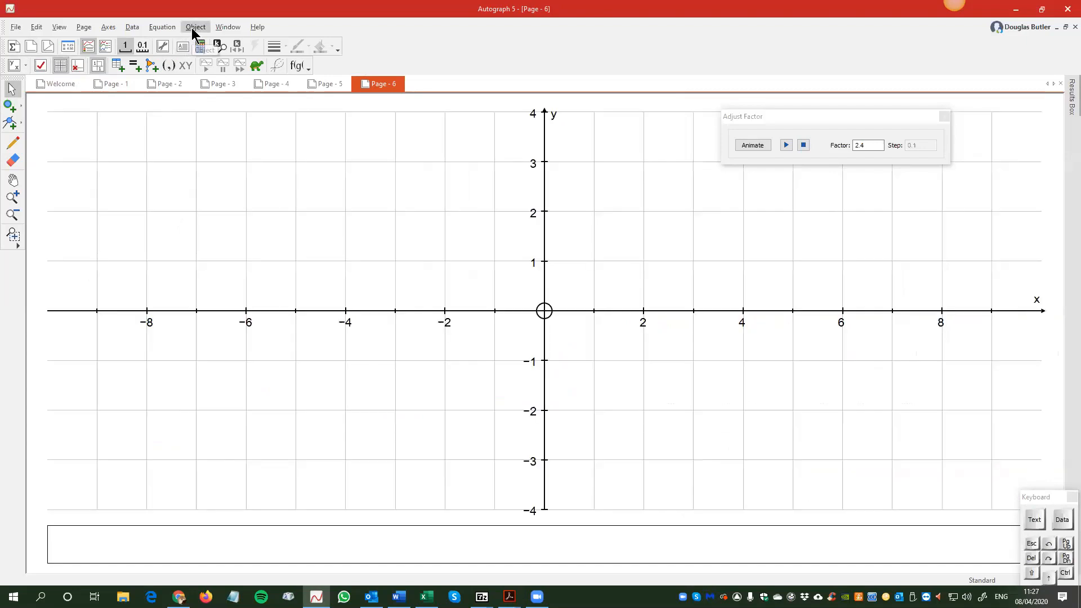
Step: Edit the axes settings to show no axes while keeping the Cartesian grid
{"action": "left_click", "coordinate": [109, 27]}
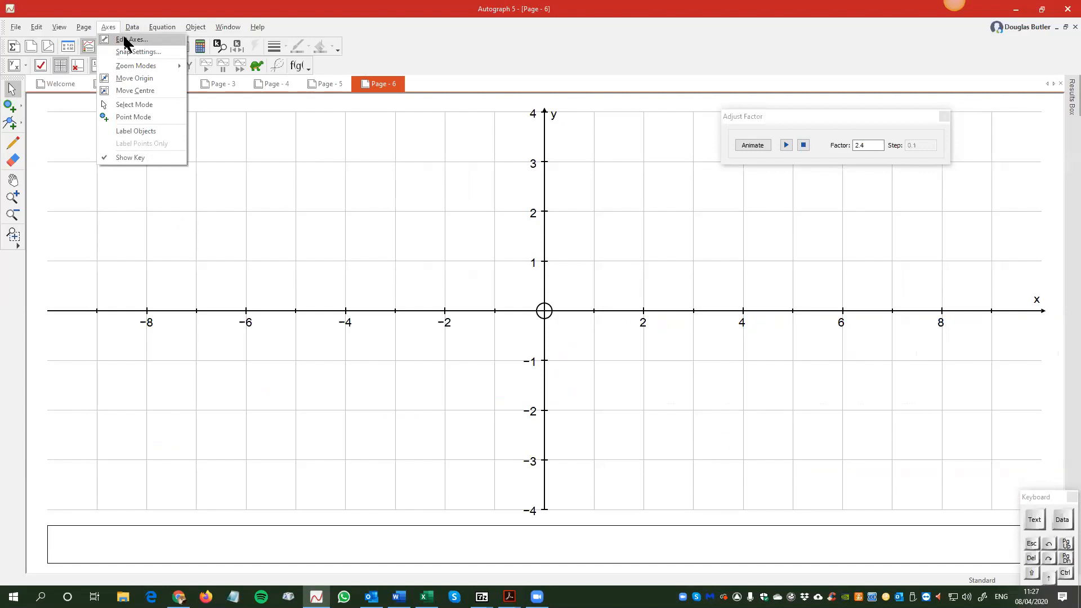
{"action": "left_click", "coordinate": [125, 39]}
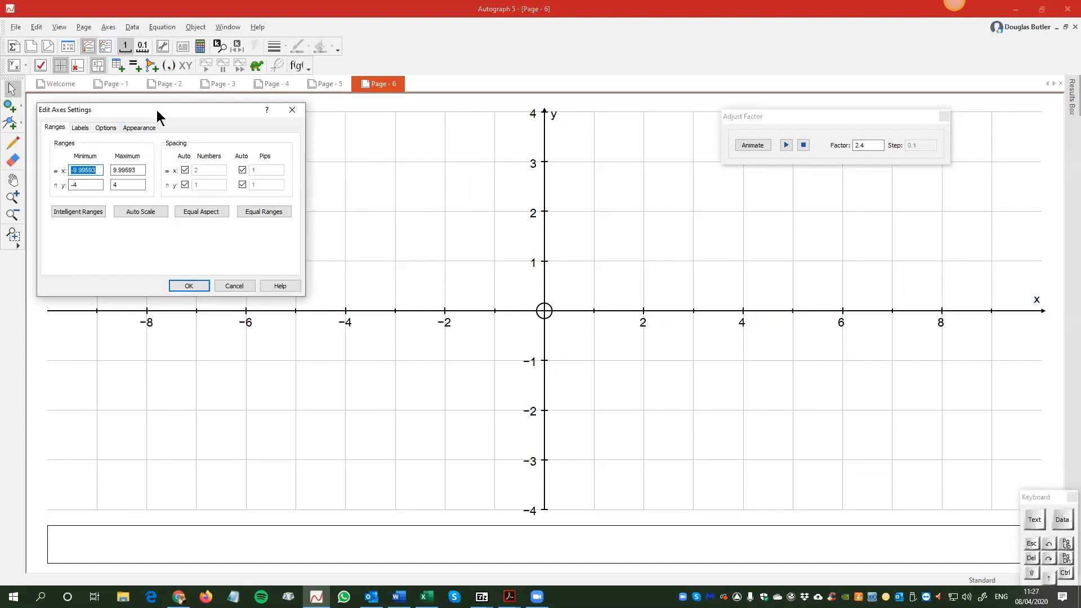
{"action": "left_click_drag", "start_coordinate": [157, 109], "coordinate": [408, 156]}
{"action": "left_click", "coordinate": [359, 173]}
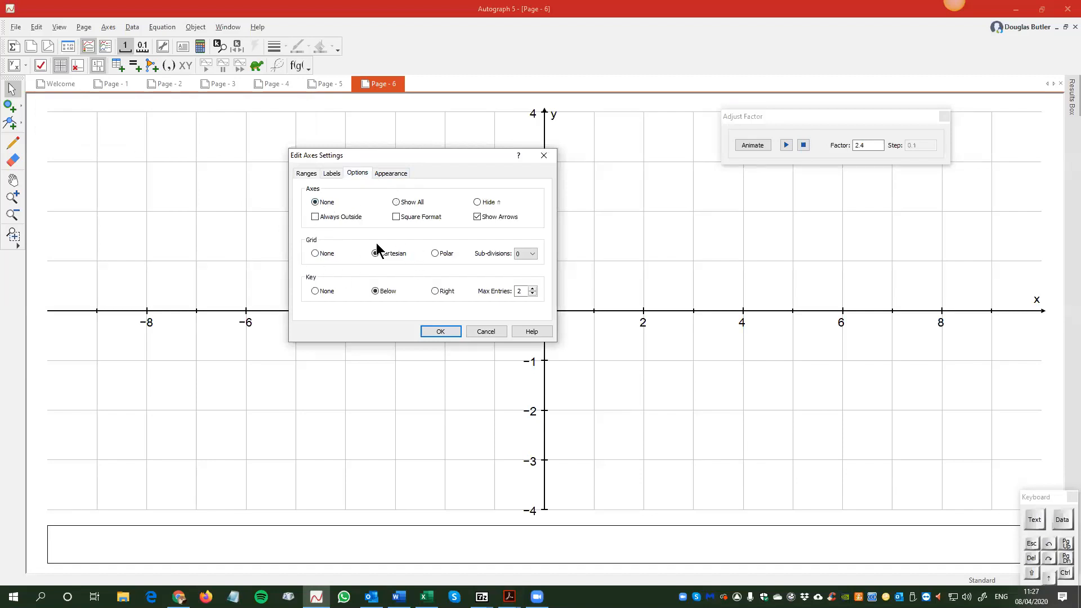
{"action": "left_click", "coordinate": [439, 334]}
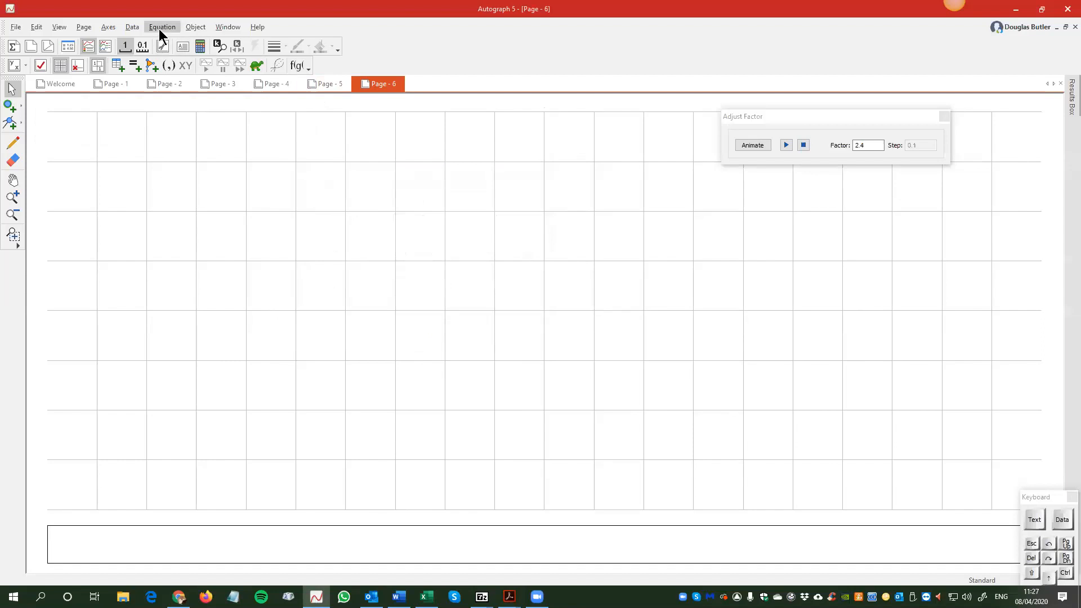
Step: Plot a centre point and three corner points of a right-angled triangle with one-square legs, below and to the right of the centre
{"action": "left_click", "coordinate": [10, 104]}
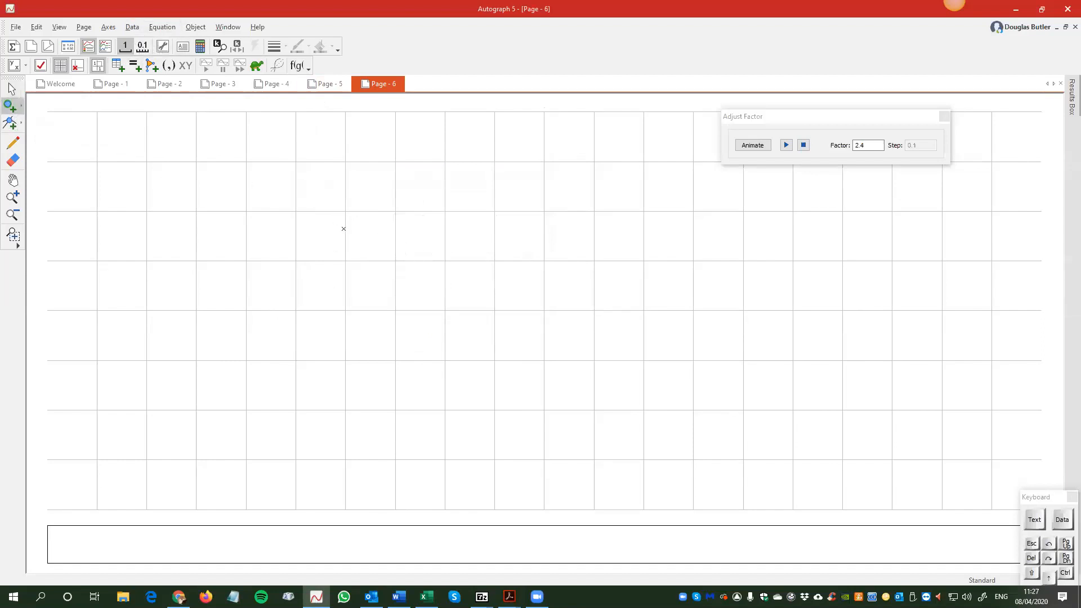
{"action": "left_click", "coordinate": [298, 212]}
{"action": "left_click", "coordinate": [395, 261]}
{"action": "left_click", "coordinate": [445, 311]}
{"action": "left_click", "coordinate": [396, 311]}
Step: Select the three corner points and group them into a triangle shape
{"action": "left_click", "coordinate": [11, 88]}
{"action": "left_click", "coordinate": [396, 261]}
{"action": "left_click_drag", "start_coordinate": [437, 328], "coordinate": [462, 350]}
{"action": "right_click", "coordinate": [502, 269]}
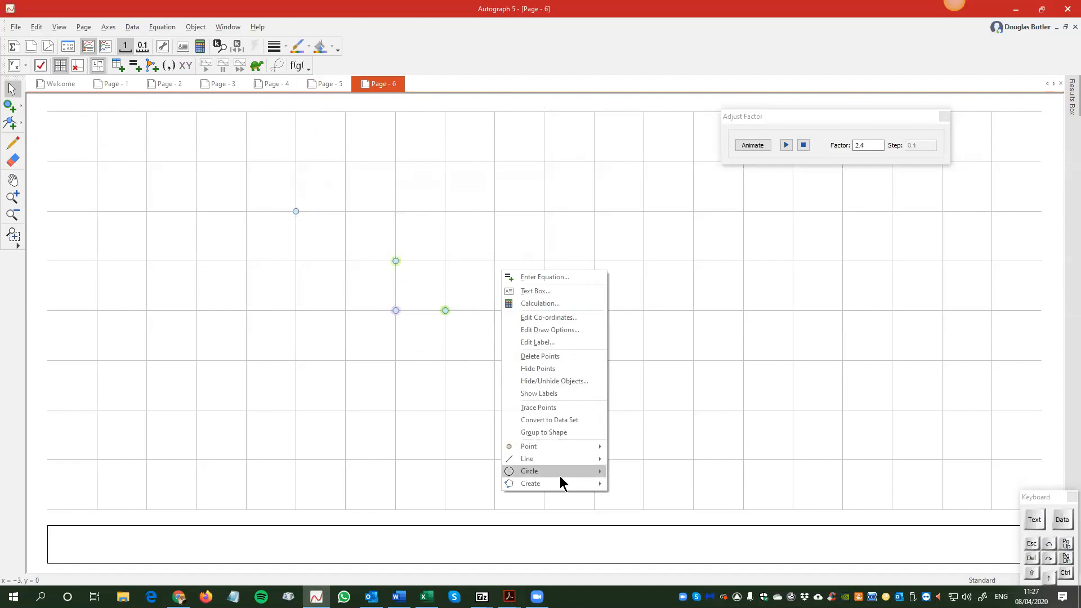
{"action": "left_click", "coordinate": [557, 432]}
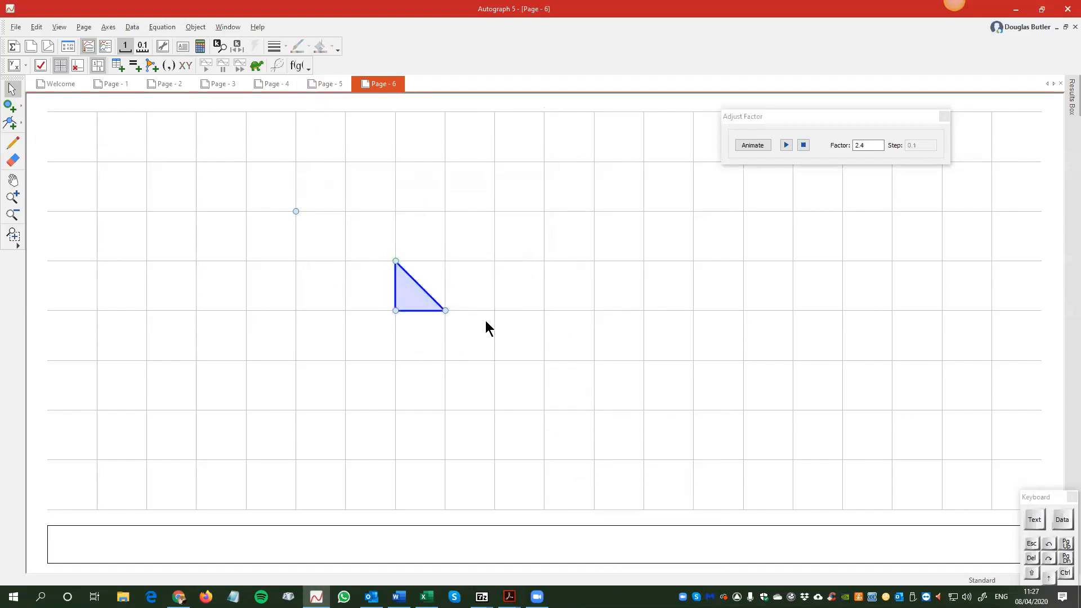
Step: Enlarge the blue triangle about the separate centre point by scale factor 2
{"action": "left_click", "coordinate": [295, 211]}
{"action": "left_click", "coordinate": [412, 291], "text": "shift"}
{"action": "right_click", "coordinate": [549, 158]}
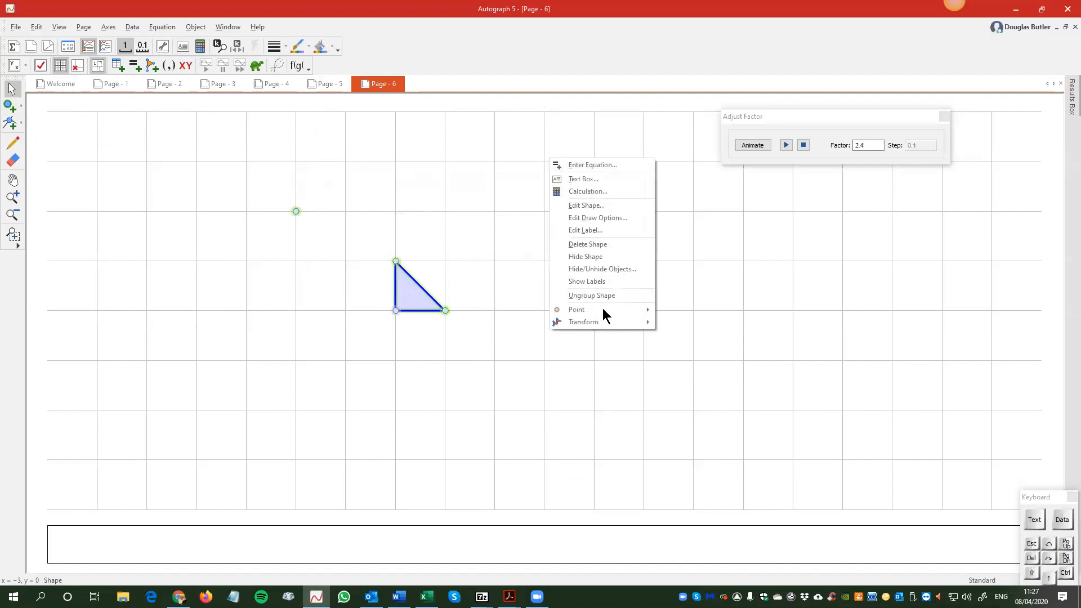
{"action": "mouse_move", "coordinate": [606, 319]}
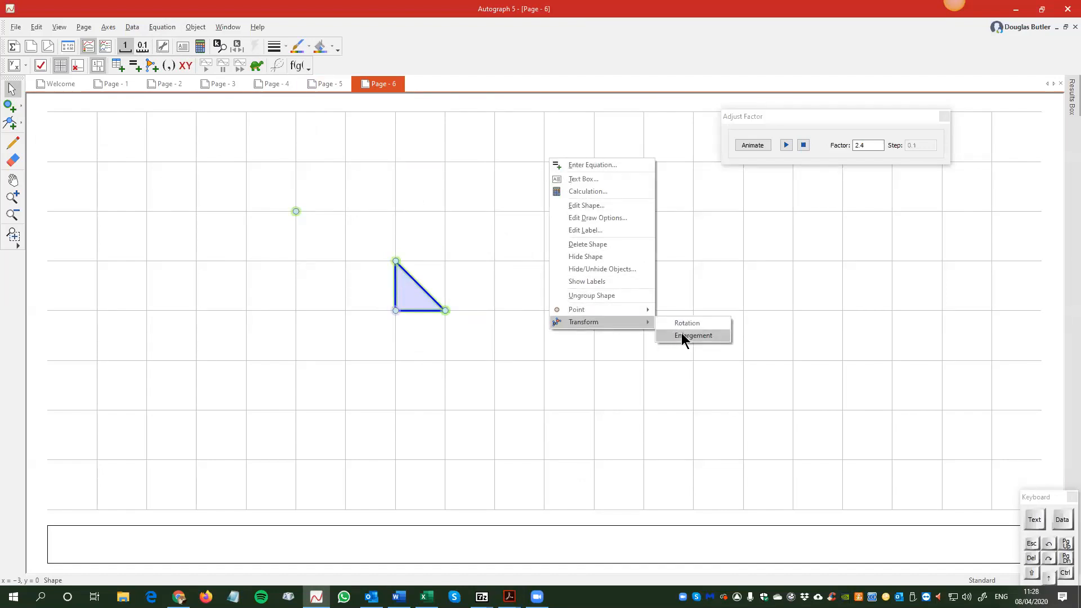
{"action": "left_click", "coordinate": [693, 336]}
{"action": "left_click", "coordinate": [36, 103]}
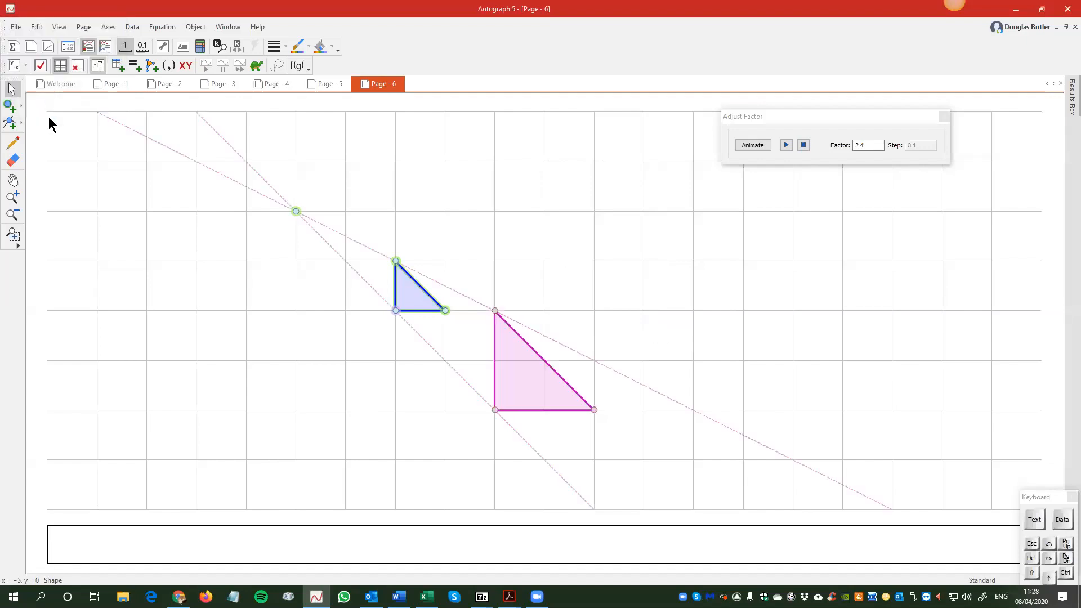
Step: Plot a second centre point at (4, 2), above and to the right of the pink triangle
{"action": "left_click", "coordinate": [455, 427]}
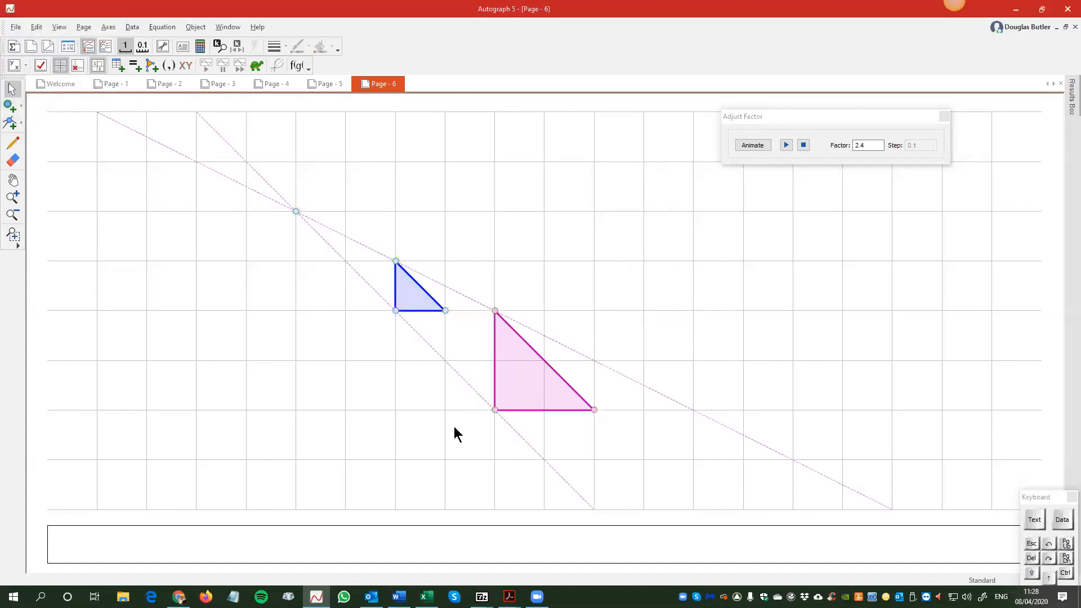
{"action": "left_click", "coordinate": [9, 107]}
{"action": "left_click", "coordinate": [744, 211]}
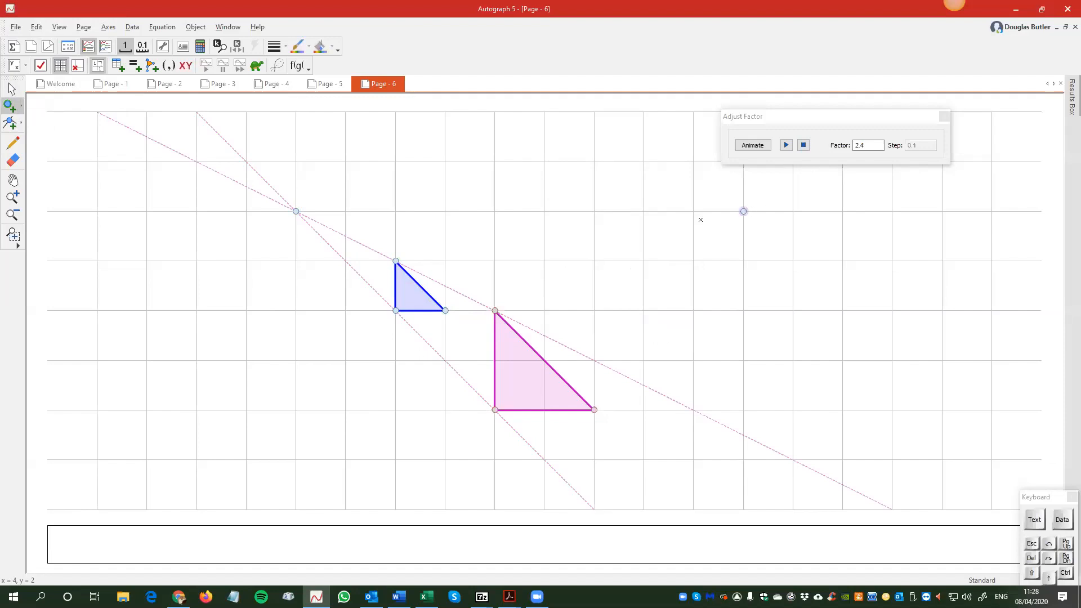
Step: Enlarge the pink triangle about the new centre point by scale factor 0.5, with construction lines shown
{"action": "left_click", "coordinate": [11, 88]}
{"action": "left_click", "coordinate": [535, 361], "text": "shift"}
{"action": "right_click", "coordinate": [631, 217]}
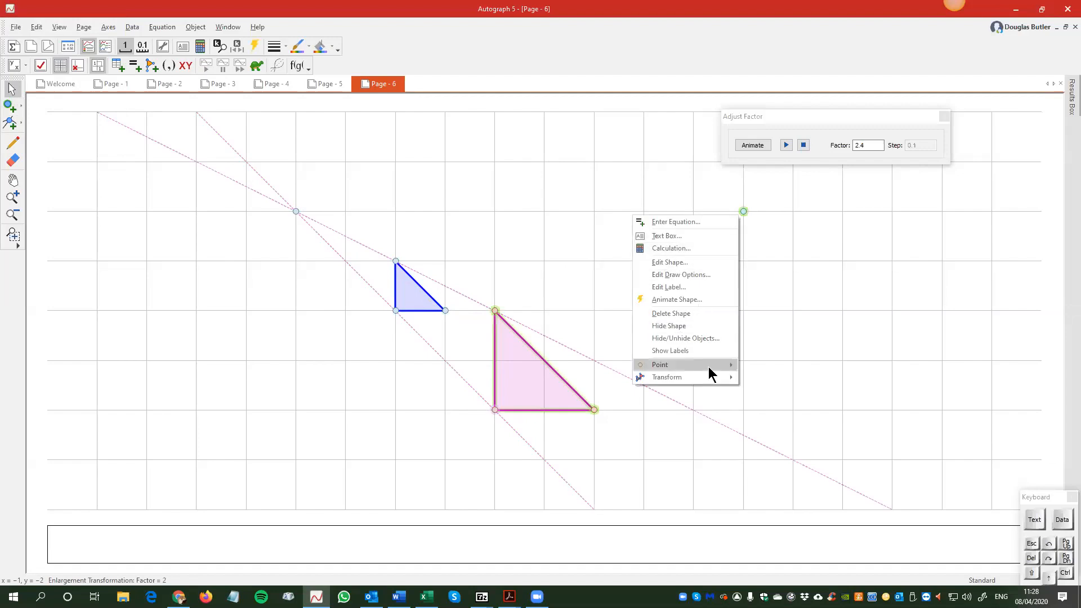
{"action": "mouse_move", "coordinate": [710, 378]}
{"action": "left_click", "coordinate": [761, 394]}
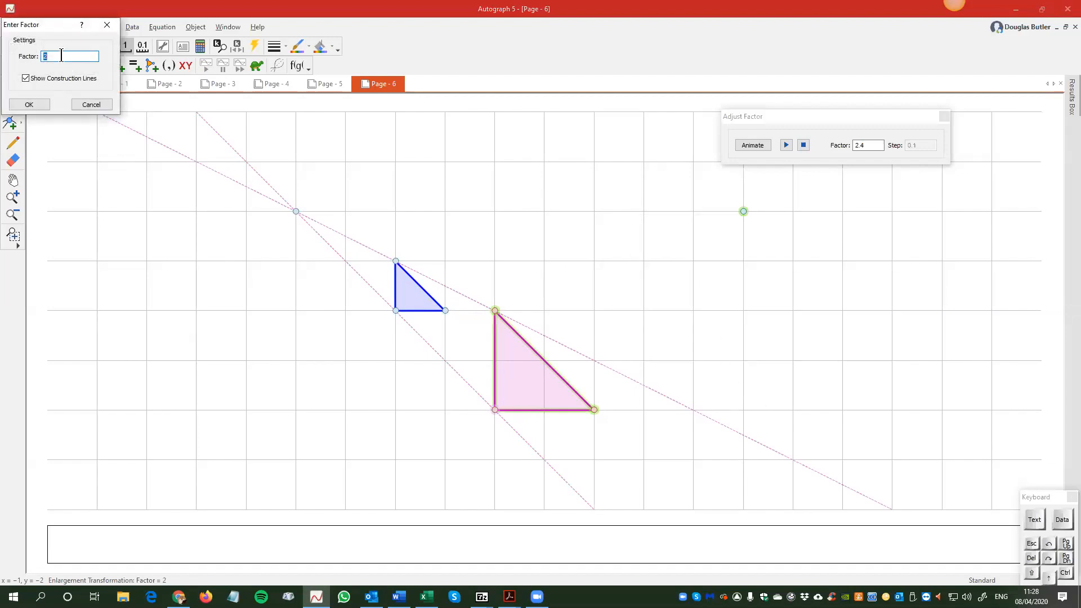
{"action": "type", "text": "0.5"}
{"action": "key", "text": "Return"}
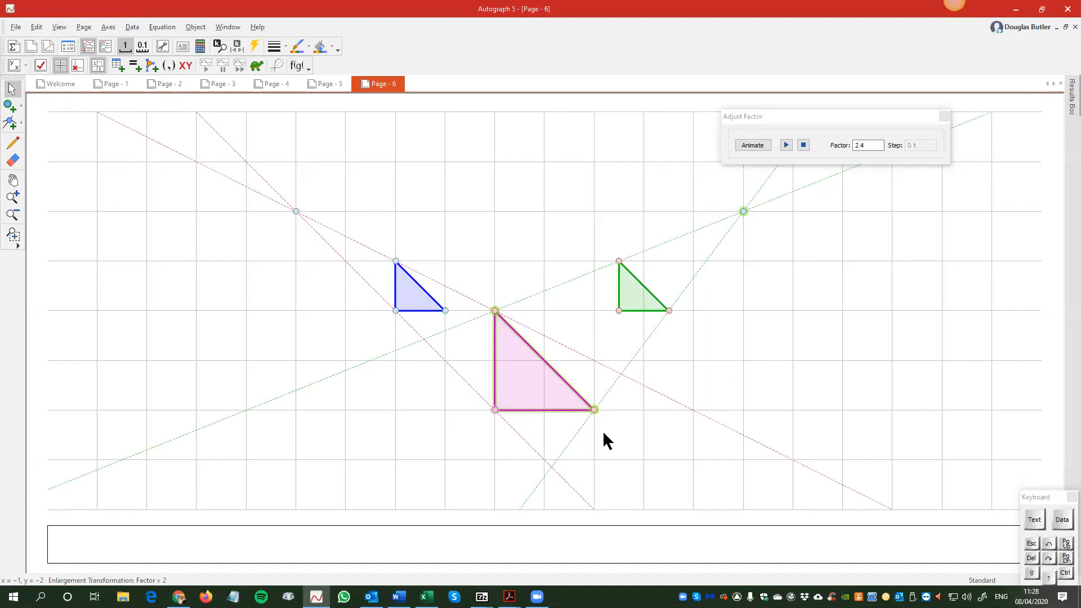
Step: Set the green triangle's enlargement factor to 1/3
{"action": "double_click", "coordinate": [643, 297]}
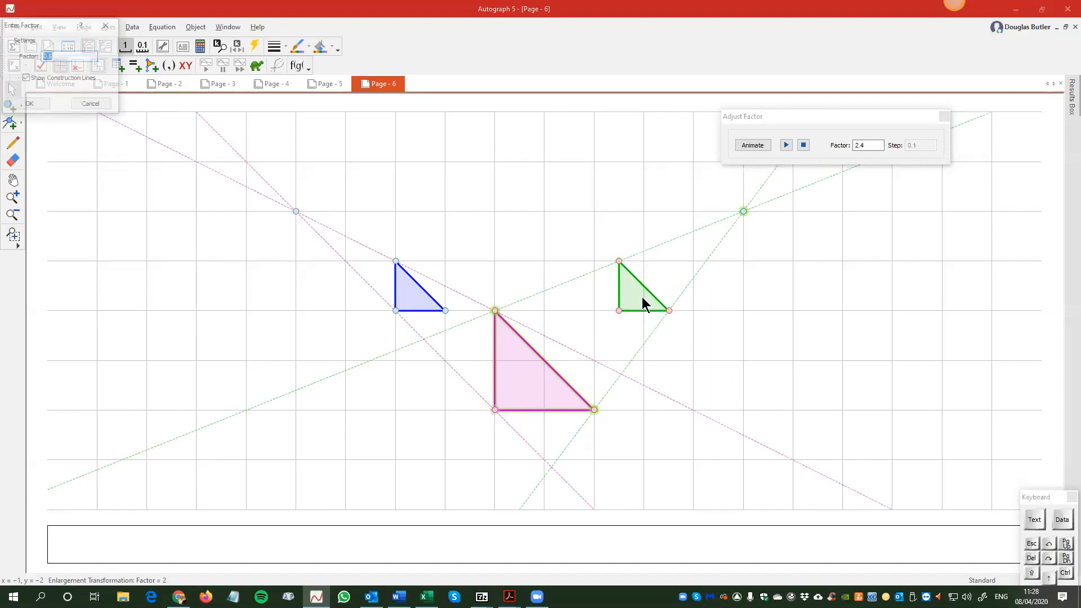
{"action": "type", "text": "1/3"}
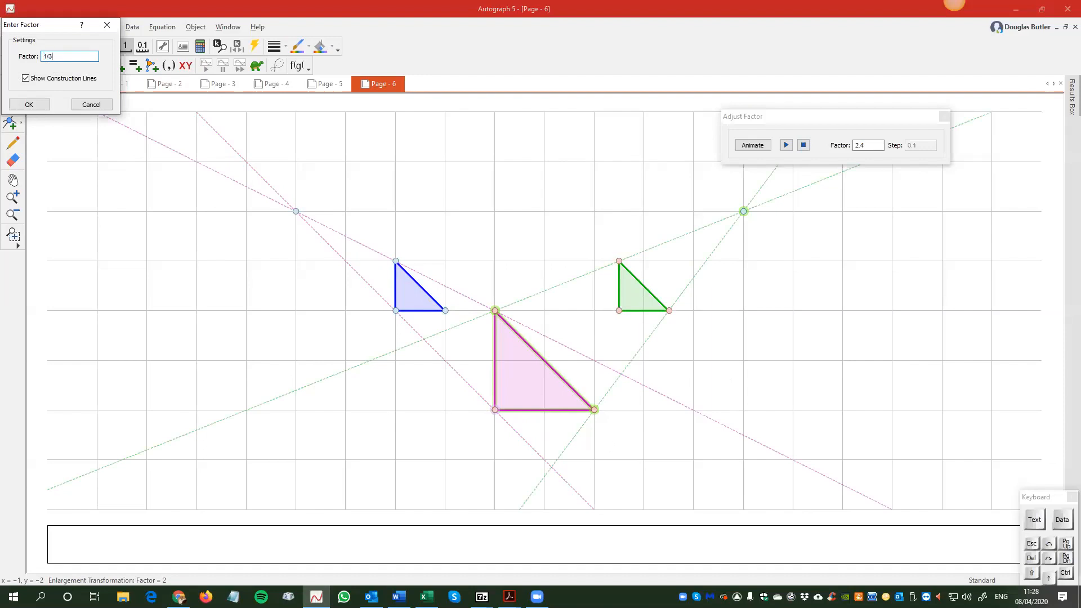
{"action": "key", "text": "Return"}
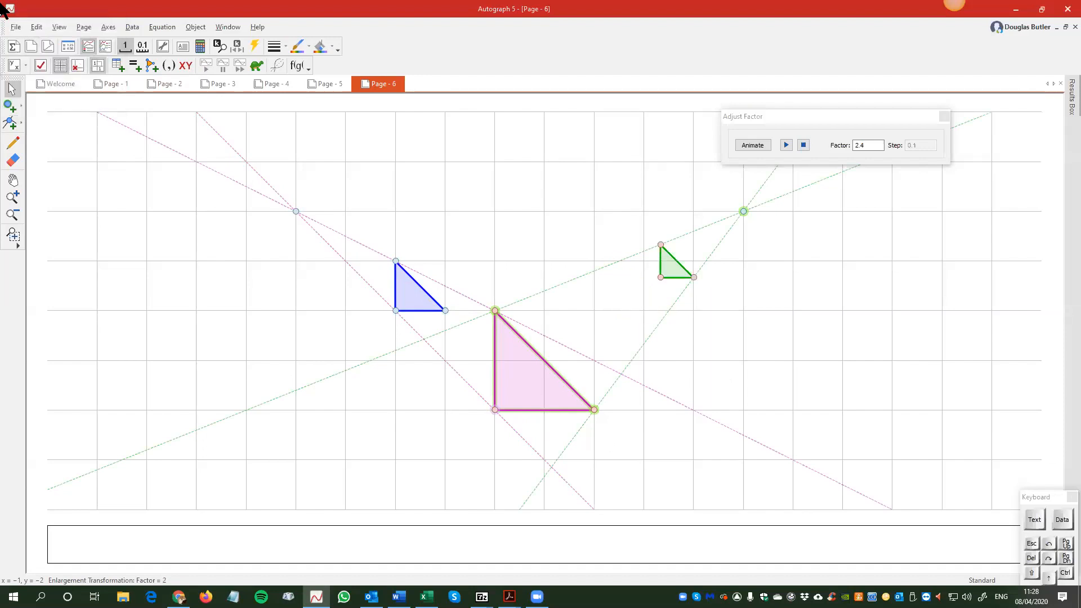
Step: Try moving the first centre point and the blue triangle's upper corner, putting both back in place
{"action": "mouse_move", "coordinate": [297, 212]}
{"action": "left_mouse_down"}
{"action": "mouse_move", "coordinate": [324, 211]}
{"action": "mouse_move", "coordinate": [307, 214]}
{"action": "left_mouse_up"}
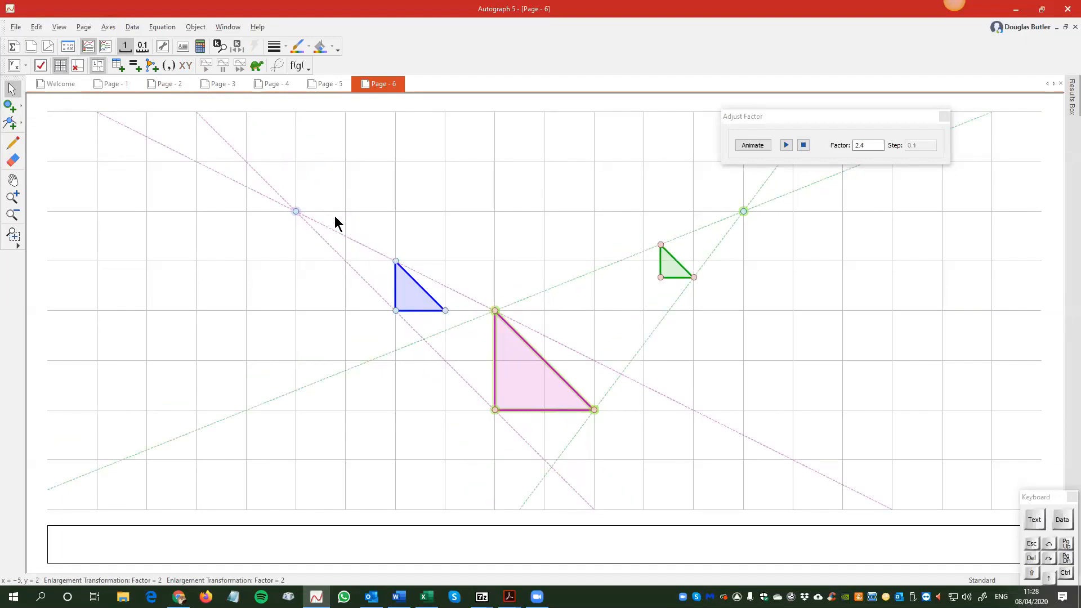
{"action": "left_click", "coordinate": [418, 301]}
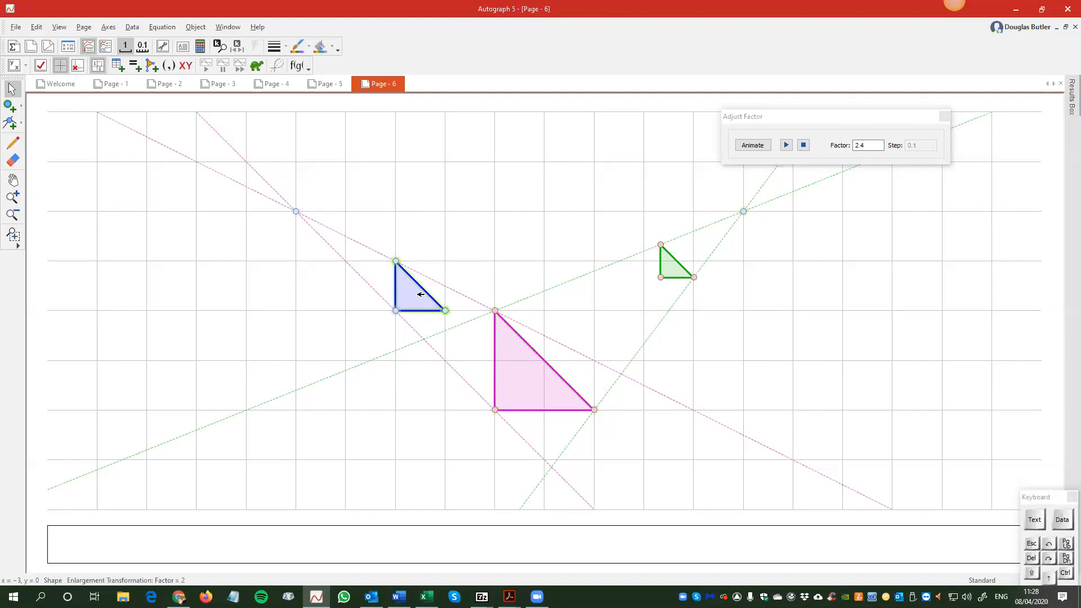
{"action": "left_click", "coordinate": [360, 277]}
{"action": "mouse_move", "coordinate": [399, 259]}
{"action": "left_mouse_down"}
{"action": "mouse_move", "coordinate": [425, 261]}
{"action": "mouse_move", "coordinate": [306, 260]}
{"action": "mouse_move", "coordinate": [396, 261]}
{"action": "left_mouse_up"}
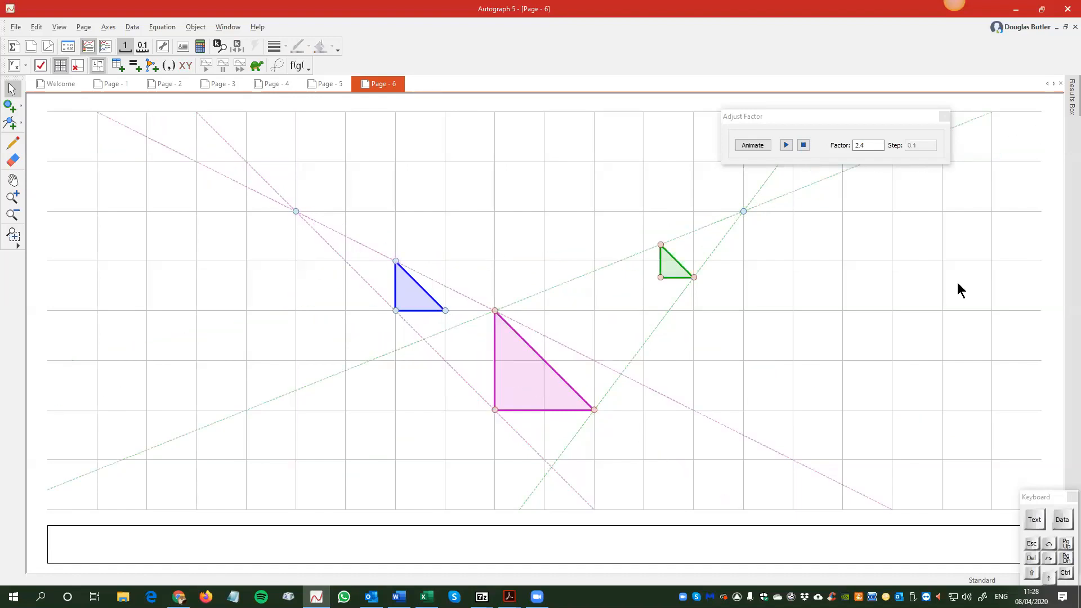
Step: Add a new graph page and plot triangle corner points at (-3, 0), (-2, 0) and (-2, 2)
{"action": "key", "text": "alt+Tab"}
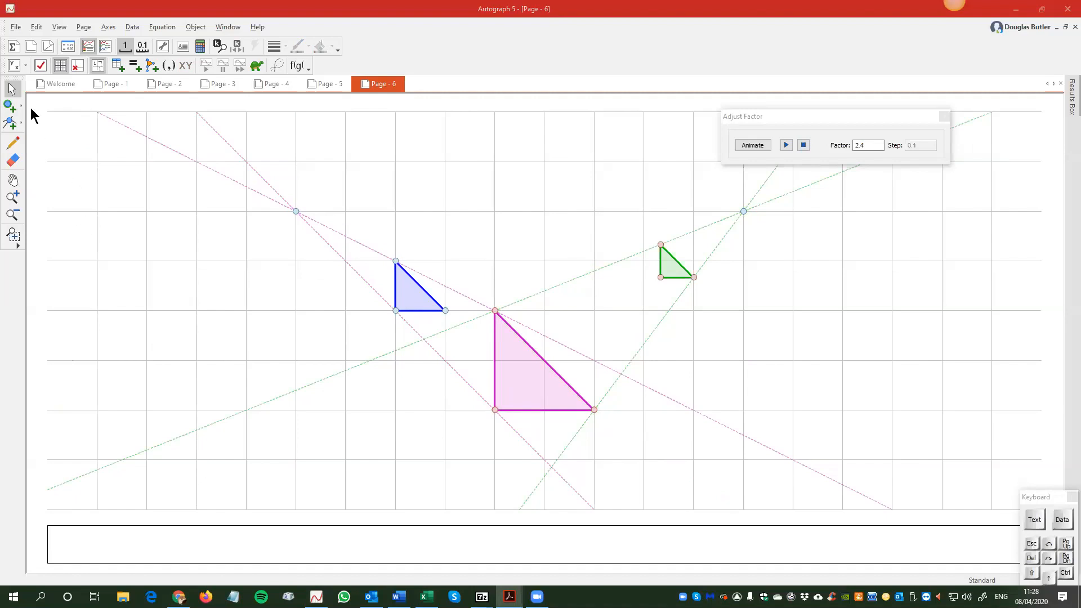
{"action": "left_click", "coordinate": [29, 44]}
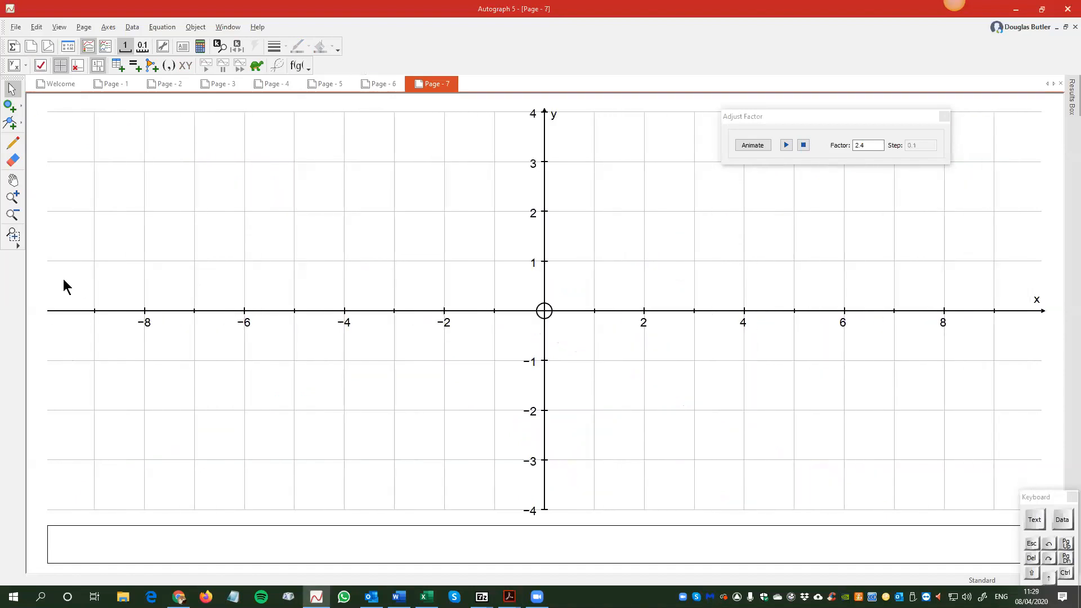
{"action": "left_click", "coordinate": [9, 106]}
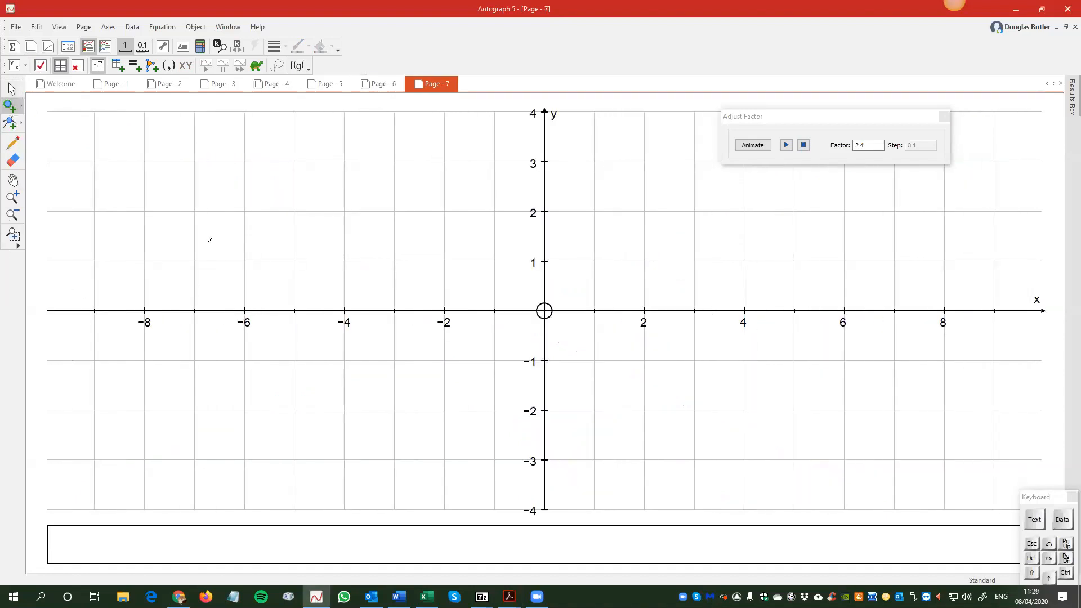
{"action": "left_click", "coordinate": [395, 311]}
{"action": "left_click", "coordinate": [444, 310]}
{"action": "left_click", "coordinate": [443, 209]}
Step: Select the three plotted corner points and group them into a triangle shape
{"action": "left_click", "coordinate": [11, 89]}
{"action": "left_click_drag", "start_coordinate": [362, 185], "coordinate": [519, 401]}
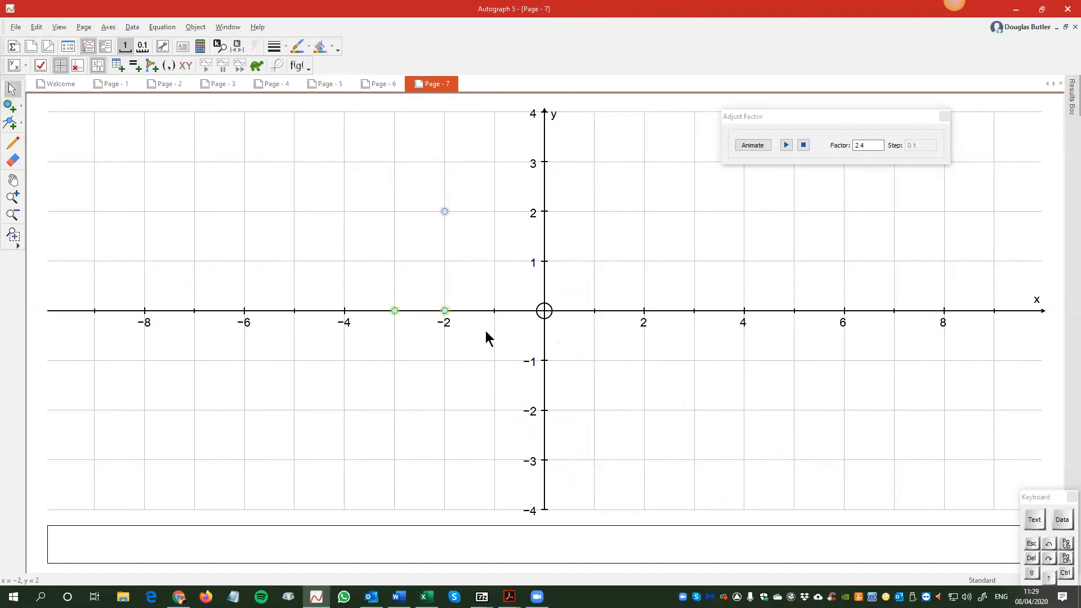
{"action": "right_click", "coordinate": [488, 331]}
{"action": "mouse_move", "coordinate": [549, 530]}
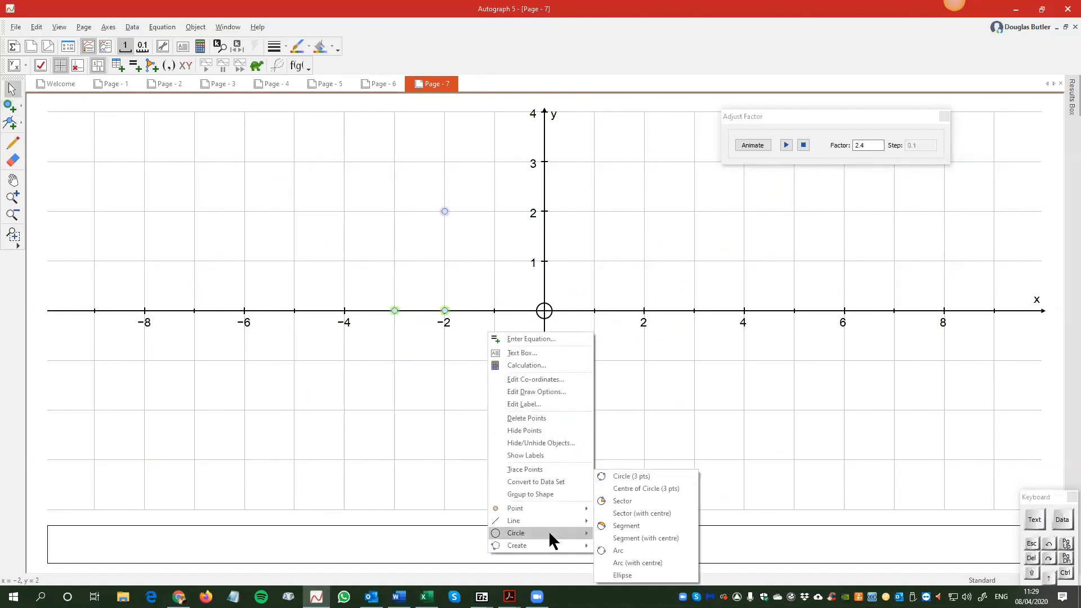
{"action": "left_click", "coordinate": [532, 495]}
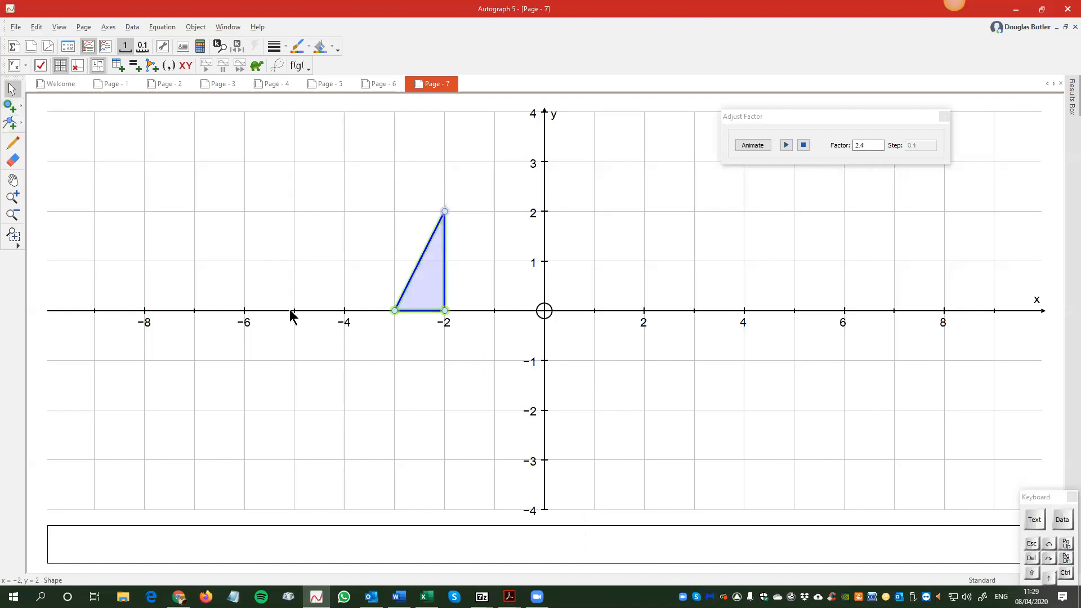
Step: Plot a centre of enlargement on the x-axis at (-5, 0)
{"action": "left_click", "coordinate": [9, 106]}
{"action": "left_click", "coordinate": [294, 310]}
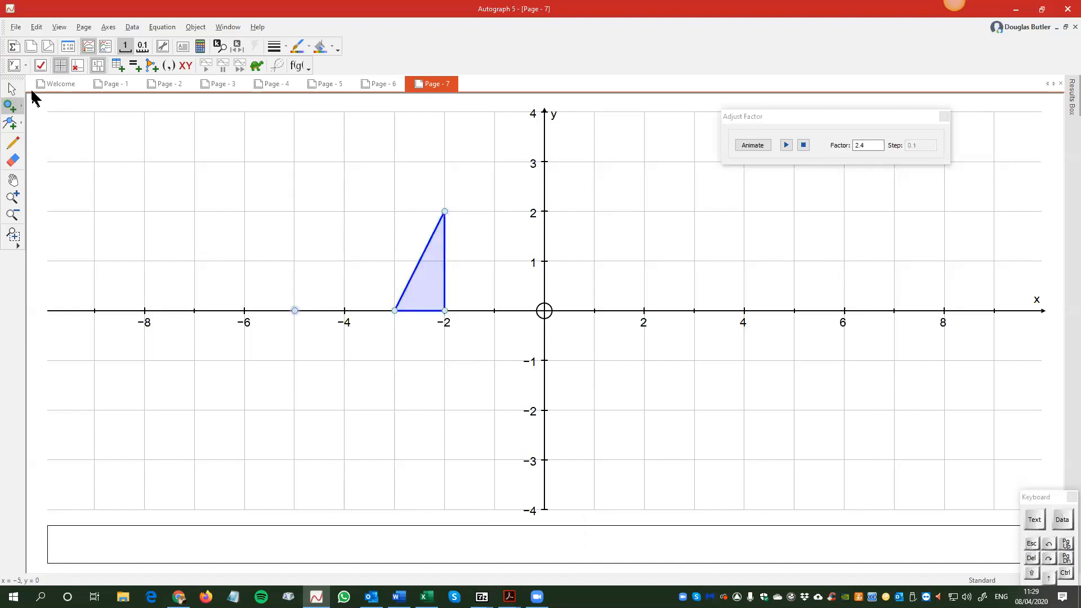
{"action": "left_click", "coordinate": [9, 90]}
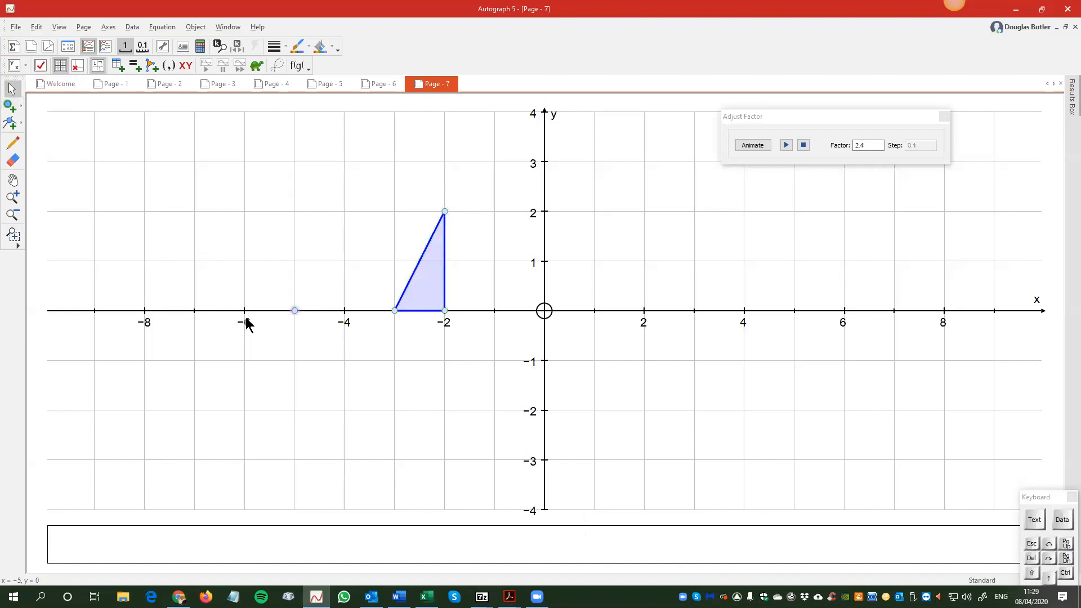
Step: Enlarge the blue triangle about the point (-5, 0) by scale factor 2, with construction lines shown
{"action": "left_click", "coordinate": [438, 292]}
{"action": "right_click", "coordinate": [516, 182]}
{"action": "mouse_move", "coordinate": [595, 345]}
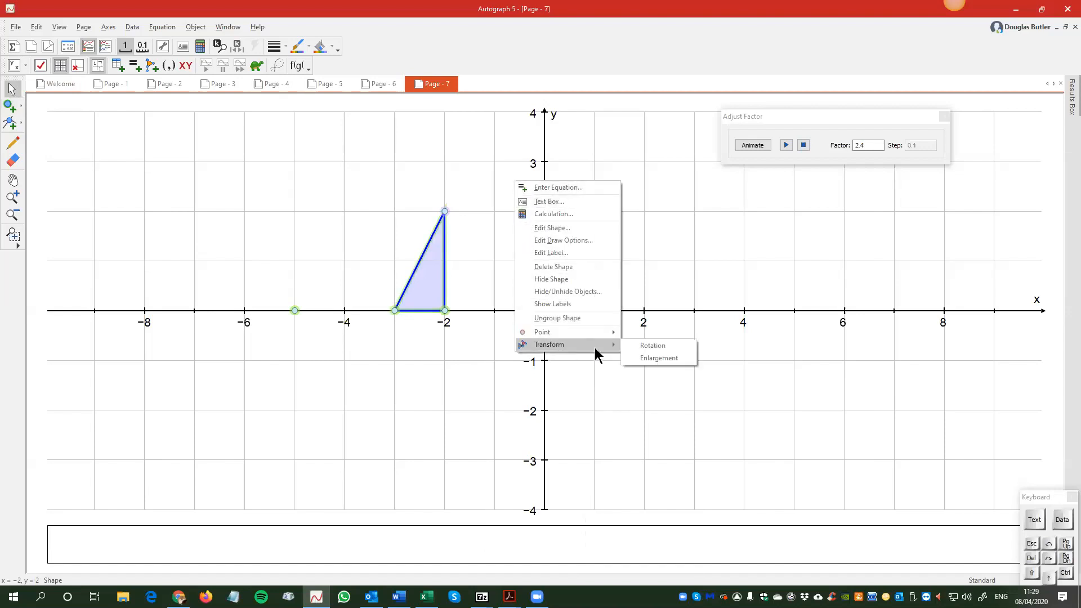
{"action": "left_click", "coordinate": [653, 358]}
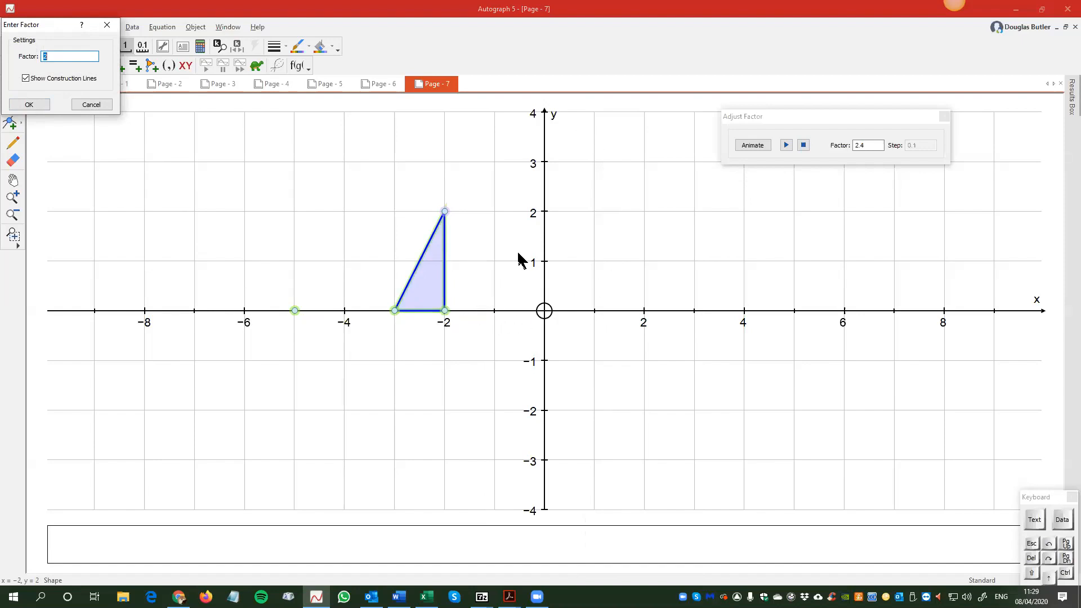
{"action": "left_click", "coordinate": [32, 106]}
{"action": "left_click", "coordinate": [350, 381]}
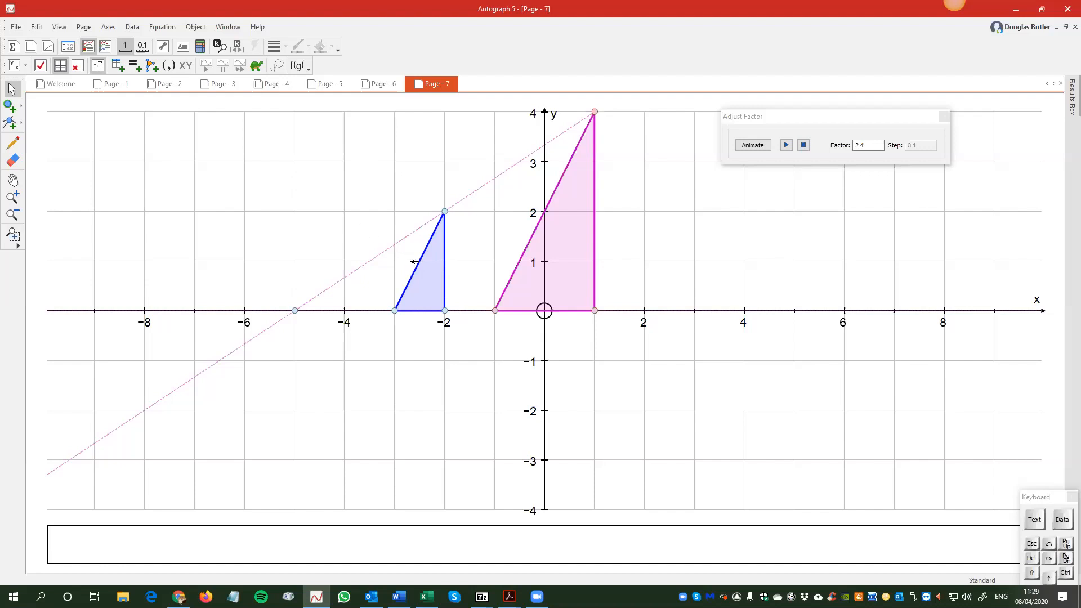
Step: Create a calculation that uses the area of the blue triangle
{"action": "left_click", "coordinate": [201, 48]}
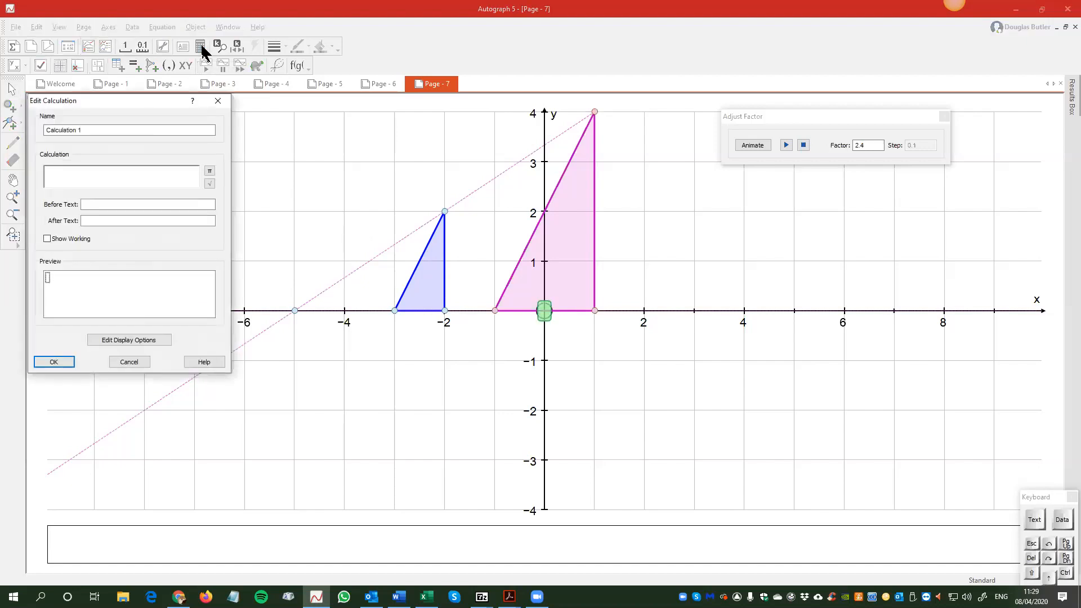
{"action": "left_click_drag", "start_coordinate": [145, 103], "coordinate": [189, 129]}
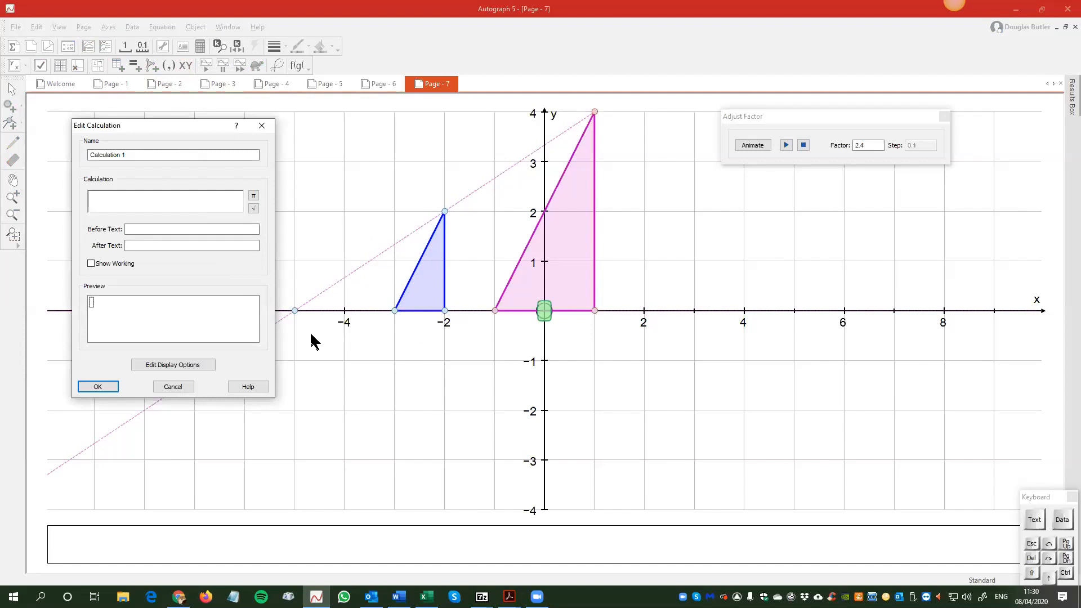
{"action": "left_click", "coordinate": [294, 309]}
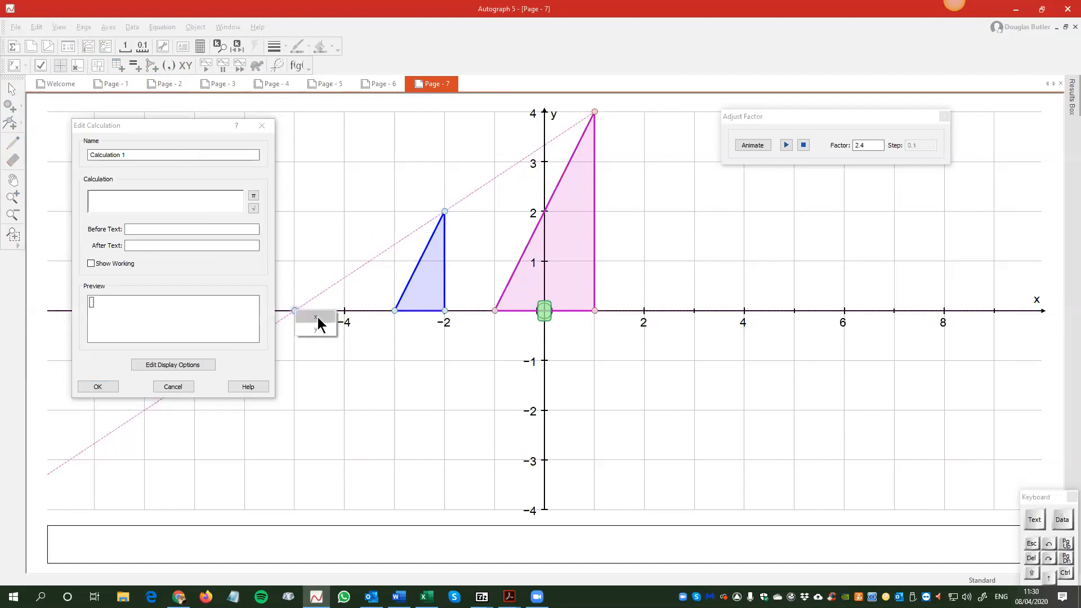
{"action": "left_click", "coordinate": [423, 289]}
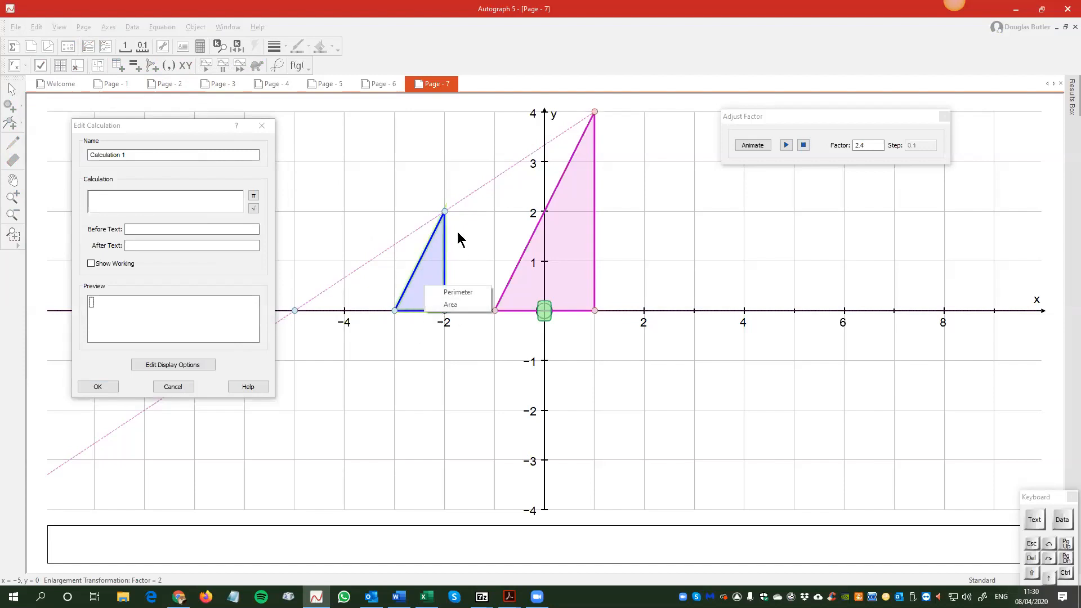
{"action": "left_click", "coordinate": [450, 304]}
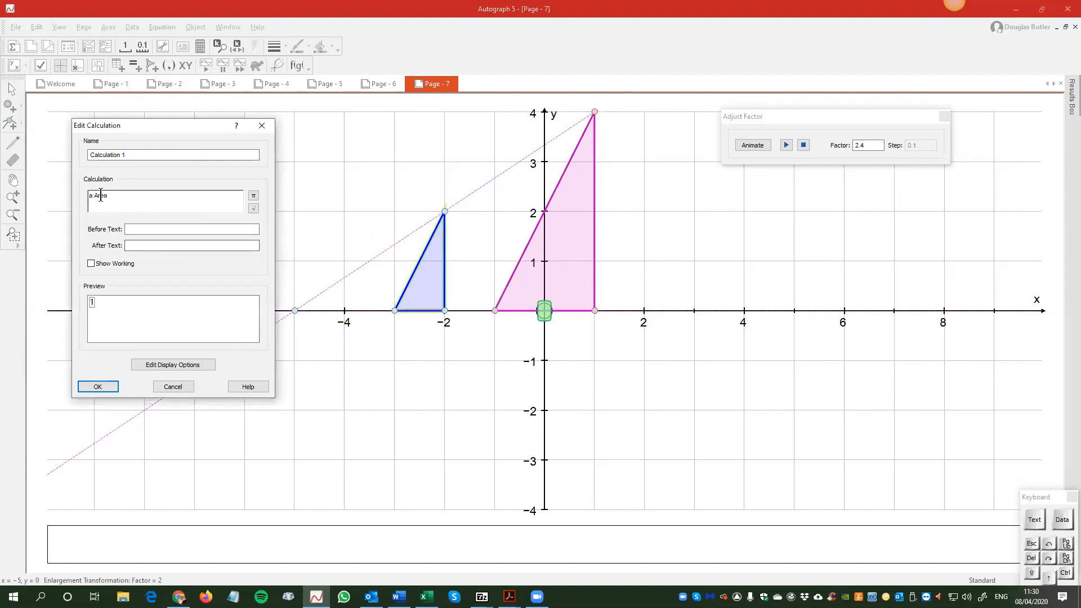
Step: Add the leading text "Area1 =" to the area calculation and place its result box below the blue triangle
{"action": "key", "text": "Tab"}
{"action": "type", "text": "Area"}
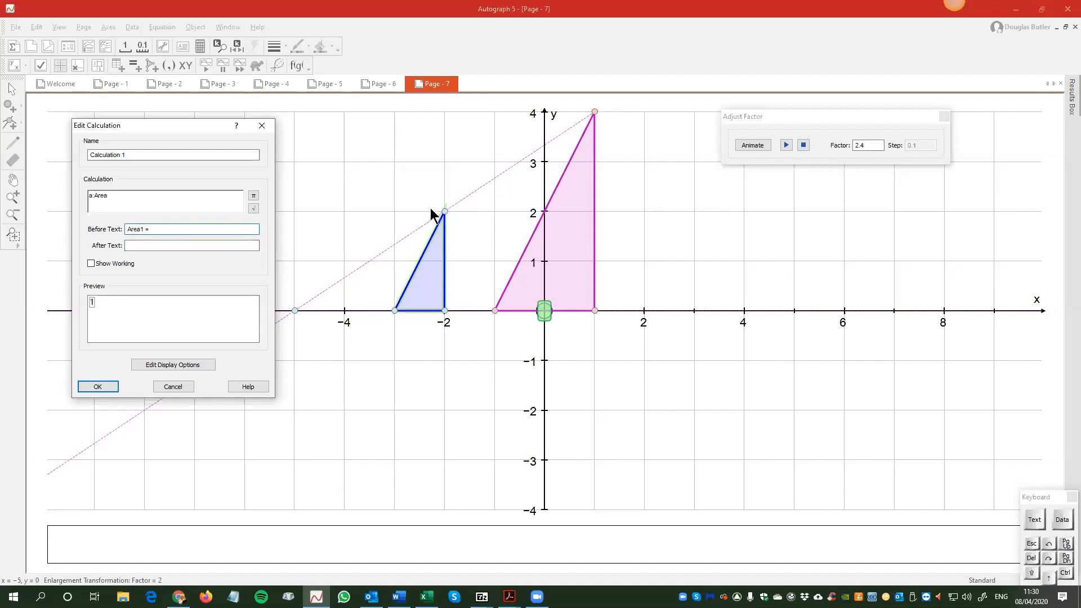
{"action": "left_click", "coordinate": [97, 386]}
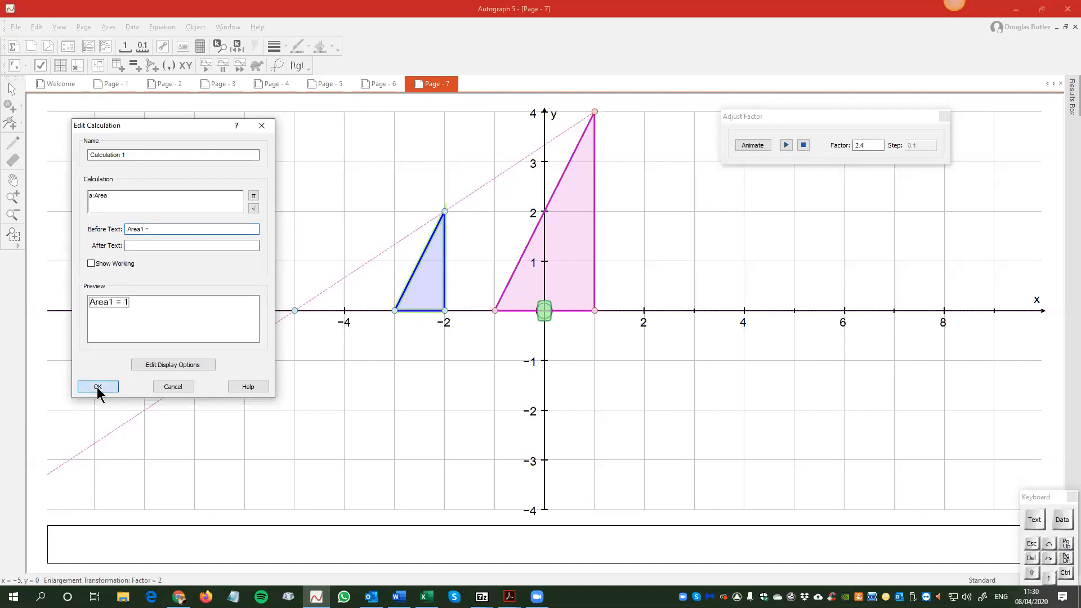
{"action": "left_click_drag", "start_coordinate": [537, 312], "coordinate": [399, 358]}
{"action": "left_click", "coordinate": [418, 382]}
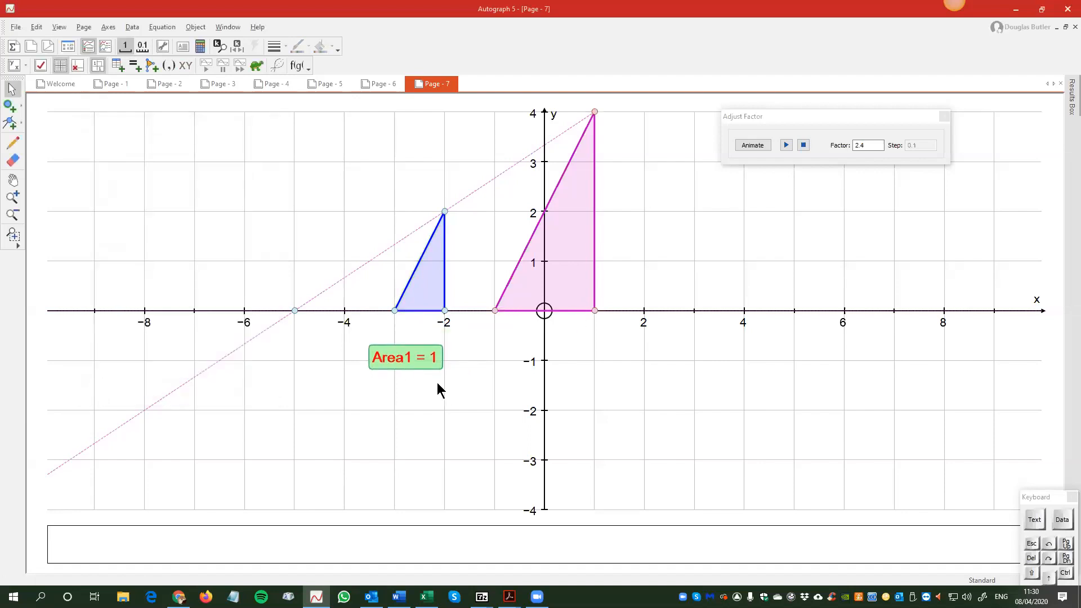
Step: Begin a second calculation that multiplies the first calculation's result by a property of the pink triangle
{"action": "left_click", "coordinate": [578, 288]}
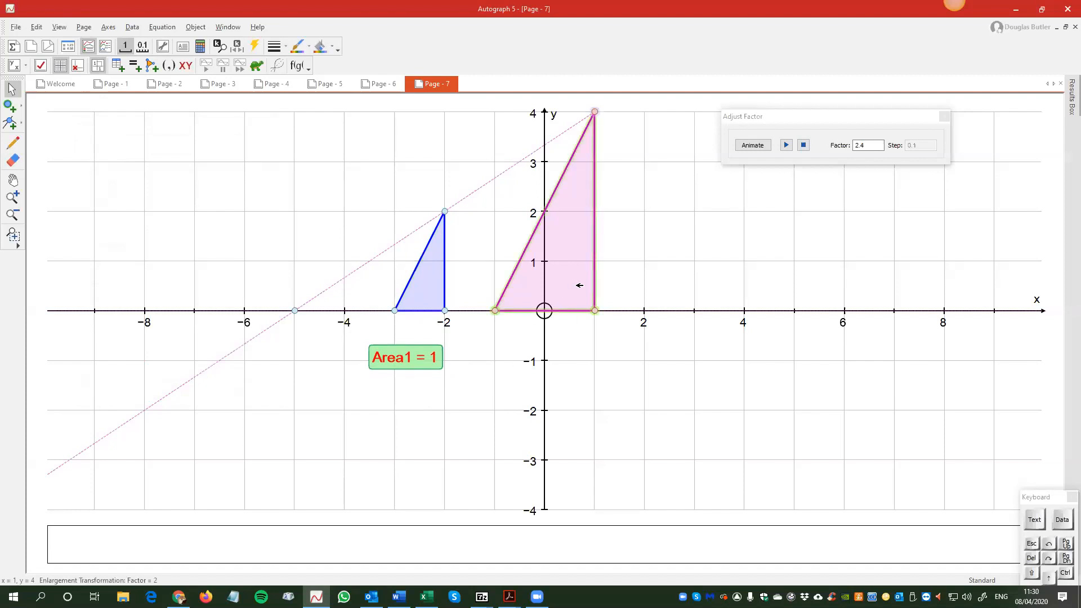
{"action": "left_click", "coordinate": [467, 231]}
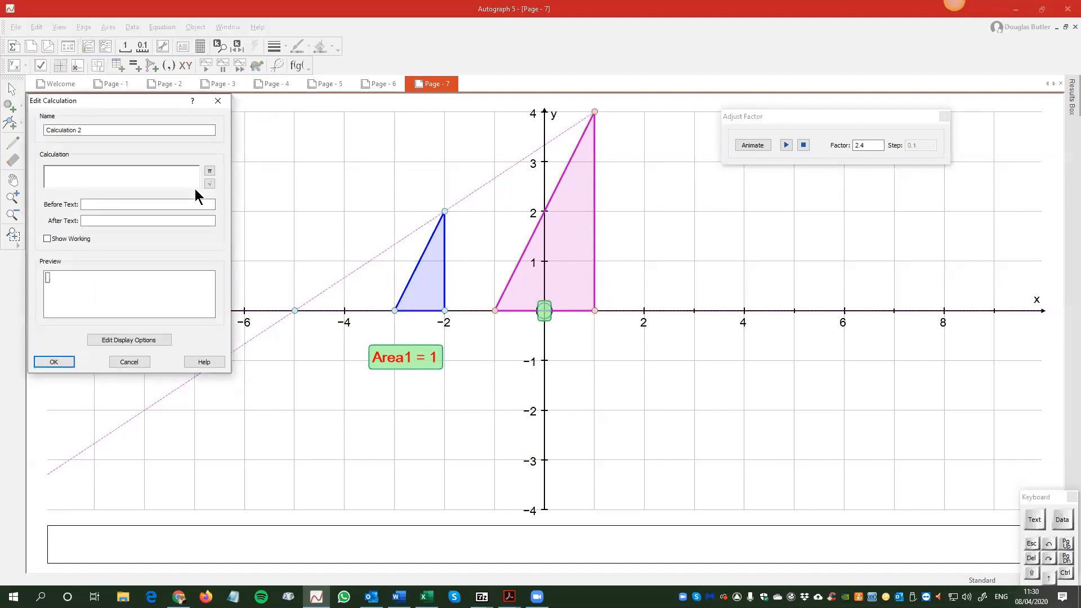
{"action": "left_click_drag", "start_coordinate": [119, 111], "coordinate": [162, 148]}
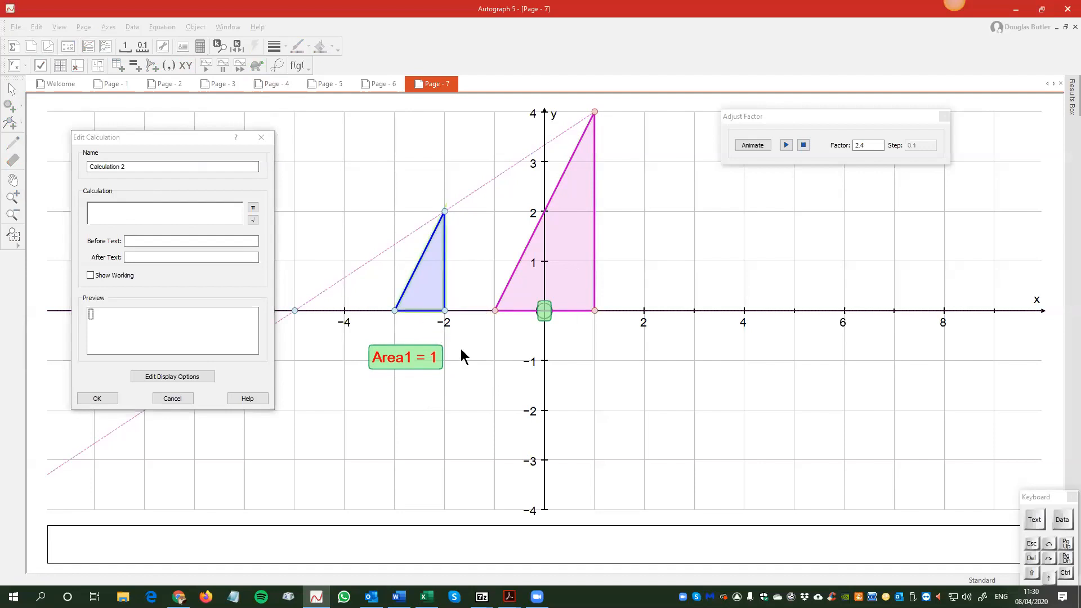
{"action": "left_click", "coordinate": [392, 356]}
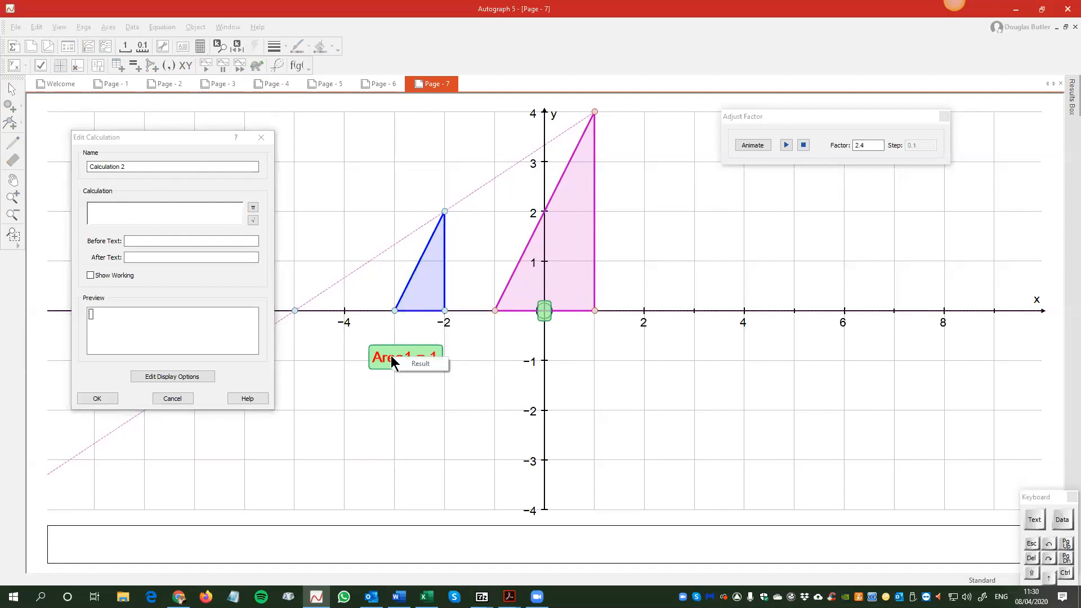
{"action": "left_click", "coordinate": [419, 365]}
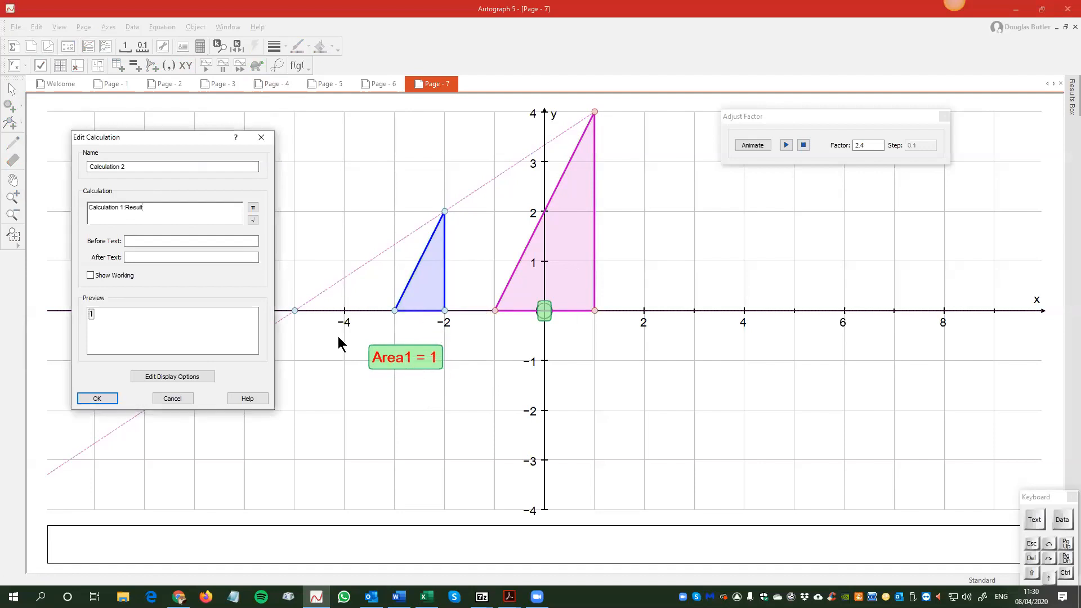
{"action": "type", "text": "*"}
{"action": "left_click", "coordinate": [572, 257]}
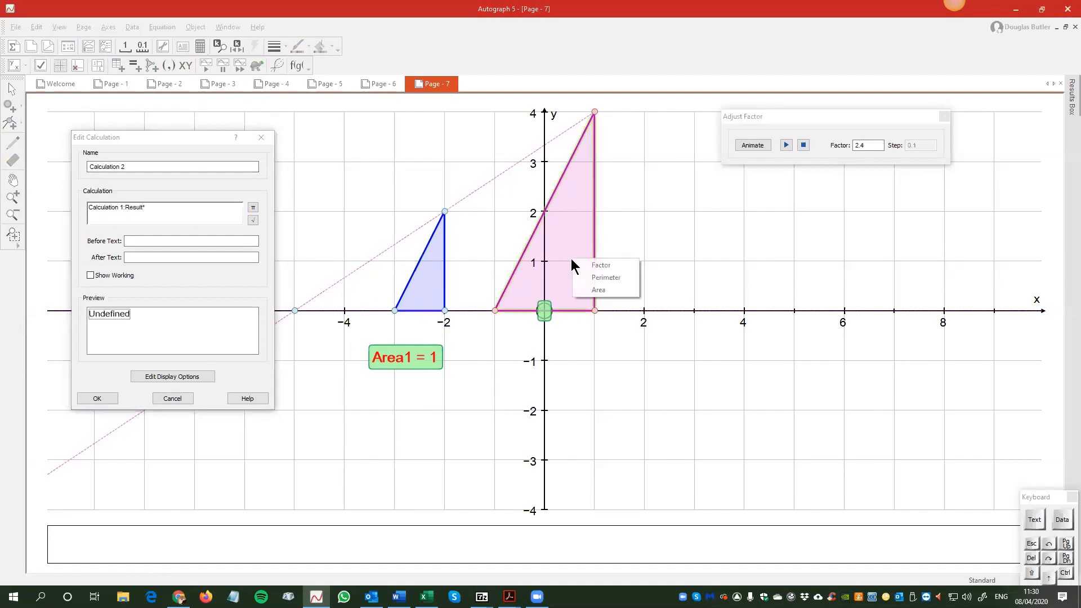
Step: Complete the calculation as the first area result multiplied by the square of the pink triangle's enlargement factor
{"action": "left_click", "coordinate": [602, 267]}
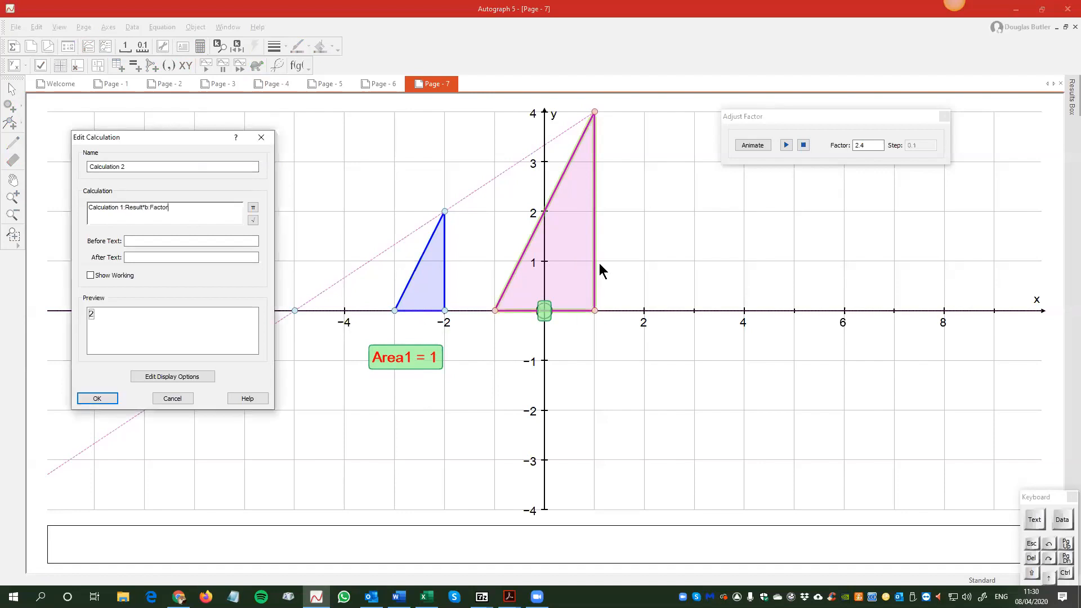
{"action": "type", "text": "^2"}
Step: Set the calculation's before-text to "Area * d² =" and place its result box just below the pink triangle
{"action": "left_click", "coordinate": [144, 241]}
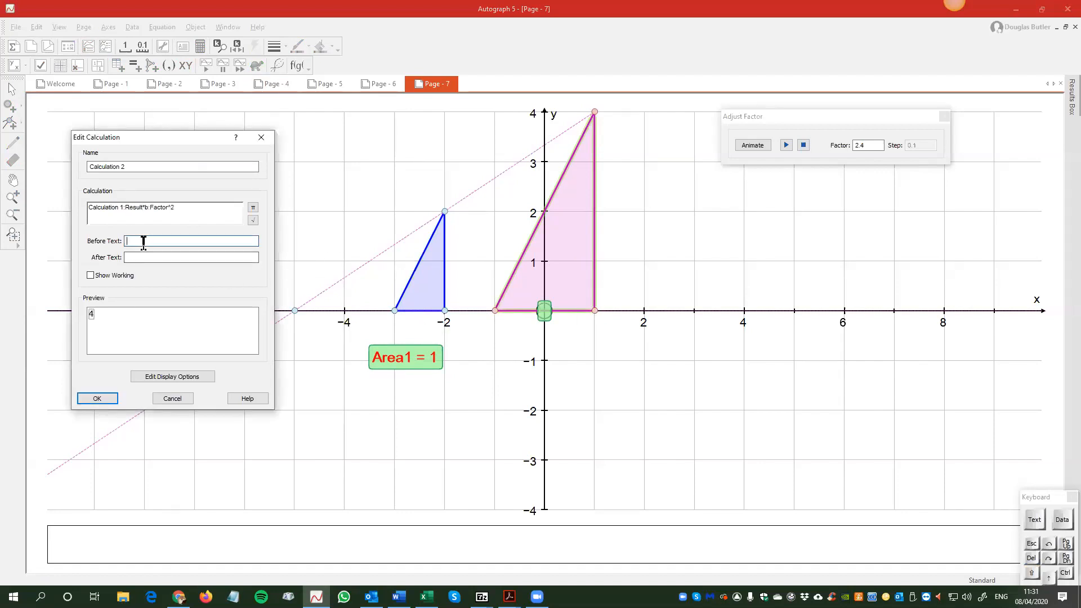
{"action": "type", "text": "Are"}
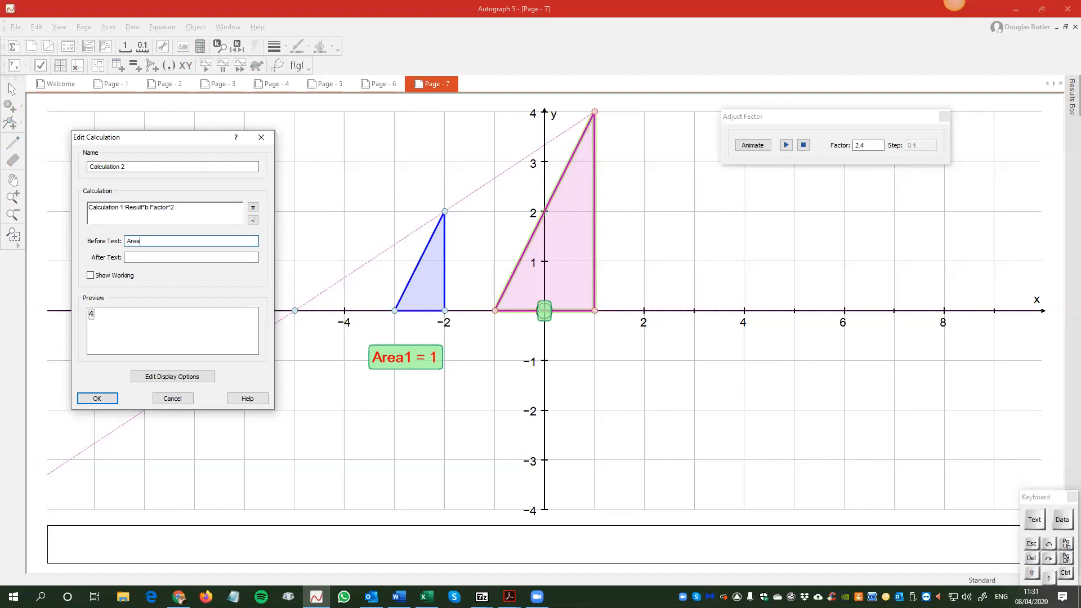
{"action": "type", "text": "a * d^2"}
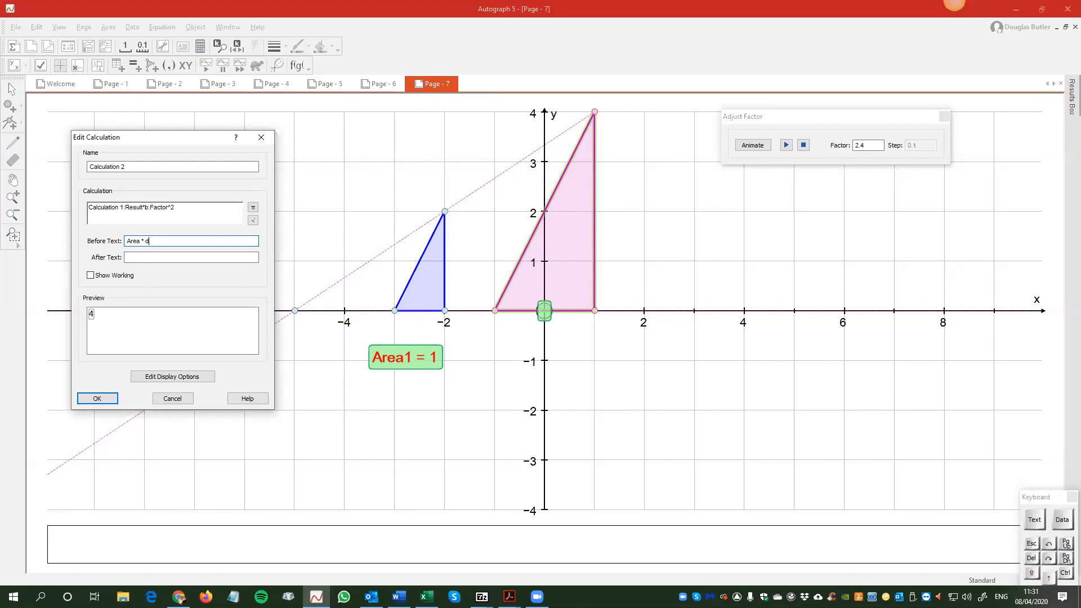
{"action": "left_click_drag", "start_coordinate": [1040, 498], "coordinate": [432, 149]}
{"action": "left_click", "coordinate": [437, 179]}
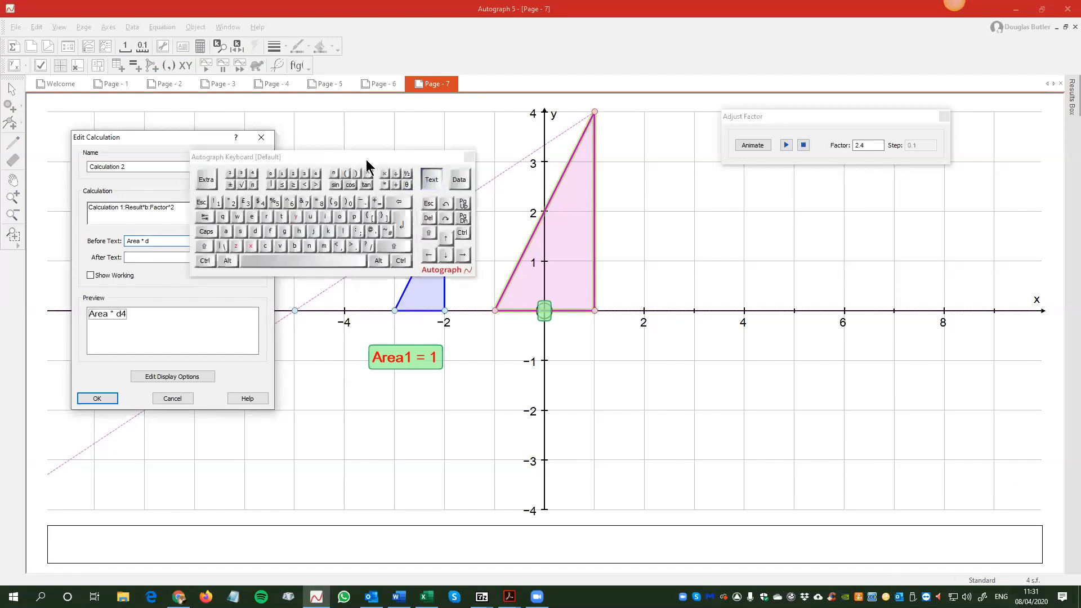
{"action": "left_click_drag", "start_coordinate": [369, 160], "coordinate": [468, 164]}
{"action": "left_click", "coordinate": [348, 182]}
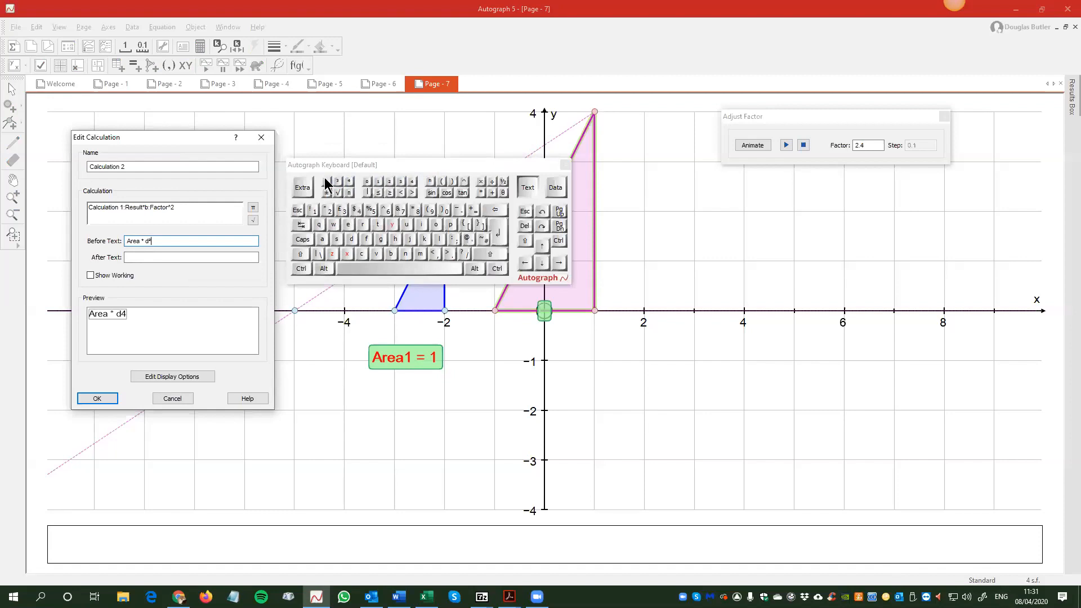
{"action": "left_click", "coordinate": [518, 187]}
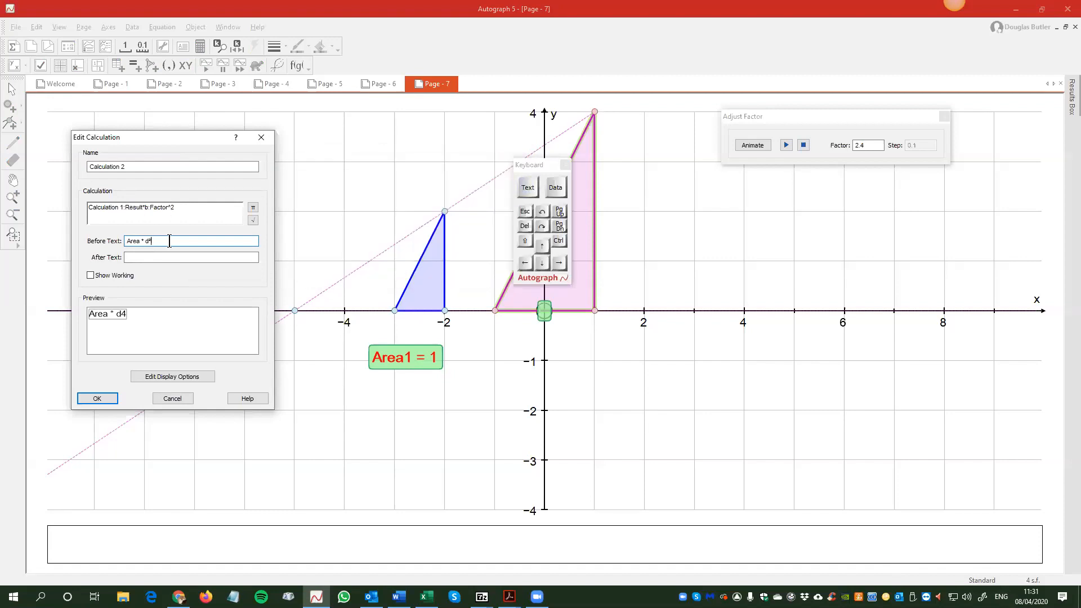
{"action": "type", "text": "="}
{"action": "left_click_drag", "start_coordinate": [521, 165], "coordinate": [898, 330]}
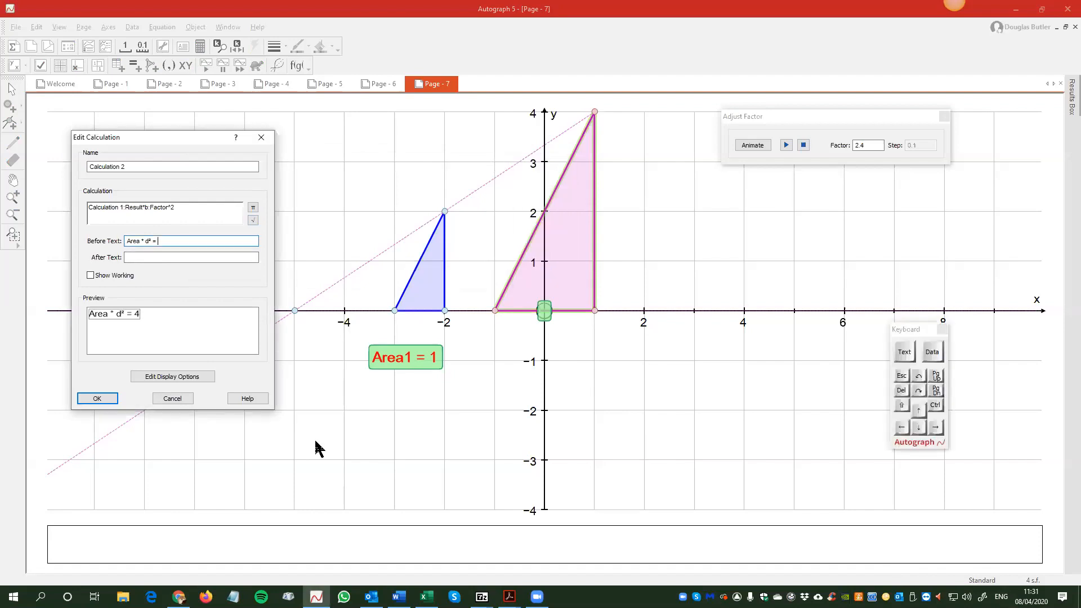
{"action": "left_click", "coordinate": [97, 398]}
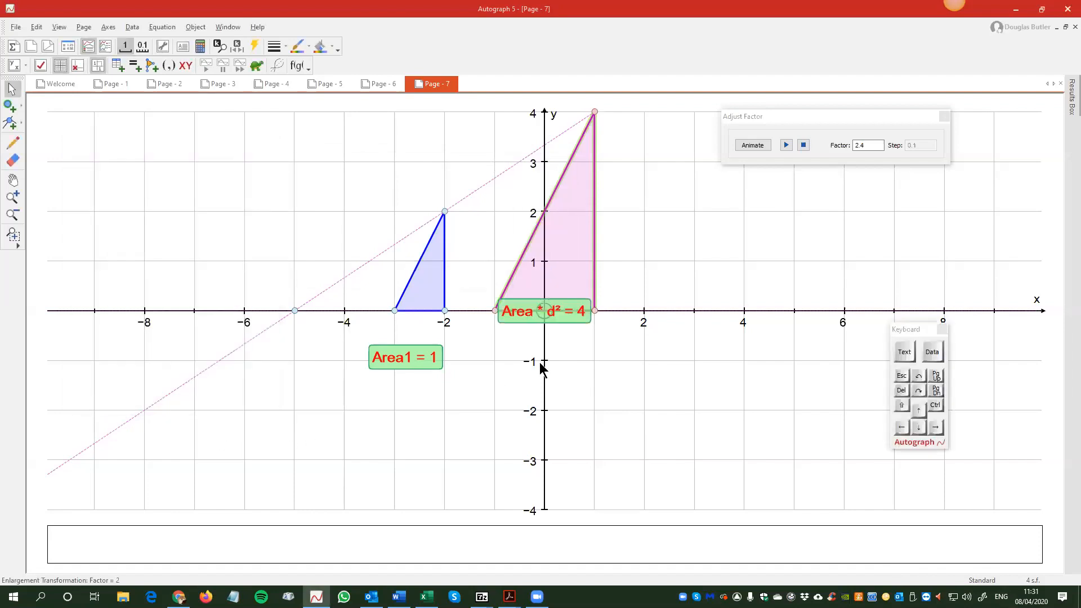
{"action": "left_click_drag", "start_coordinate": [565, 311], "coordinate": [571, 359]}
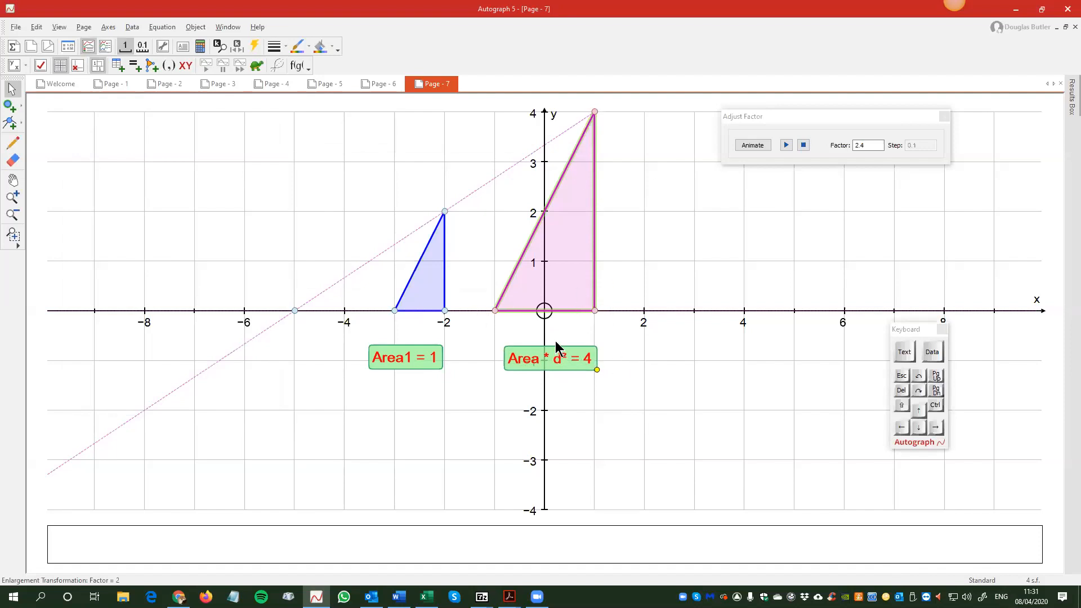
Step: Add a calculation of the pink triangle's area with before-text "Area2 =" and place its result box beside the triangle's vertical side
{"action": "left_click", "coordinate": [395, 309]}
{"action": "left_click", "coordinate": [419, 322]}
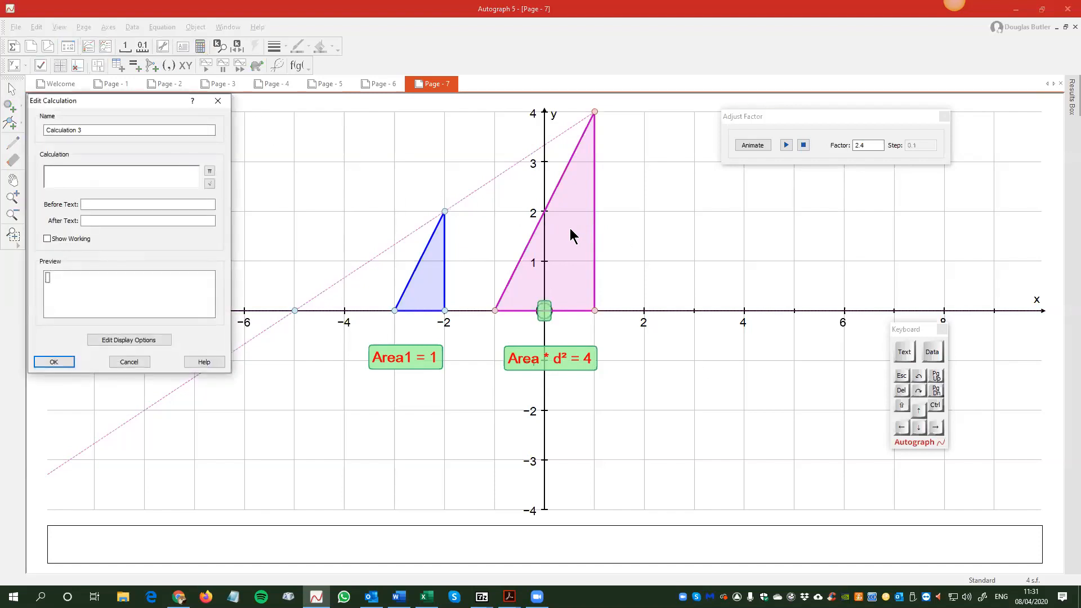
{"action": "left_click", "coordinate": [561, 243]}
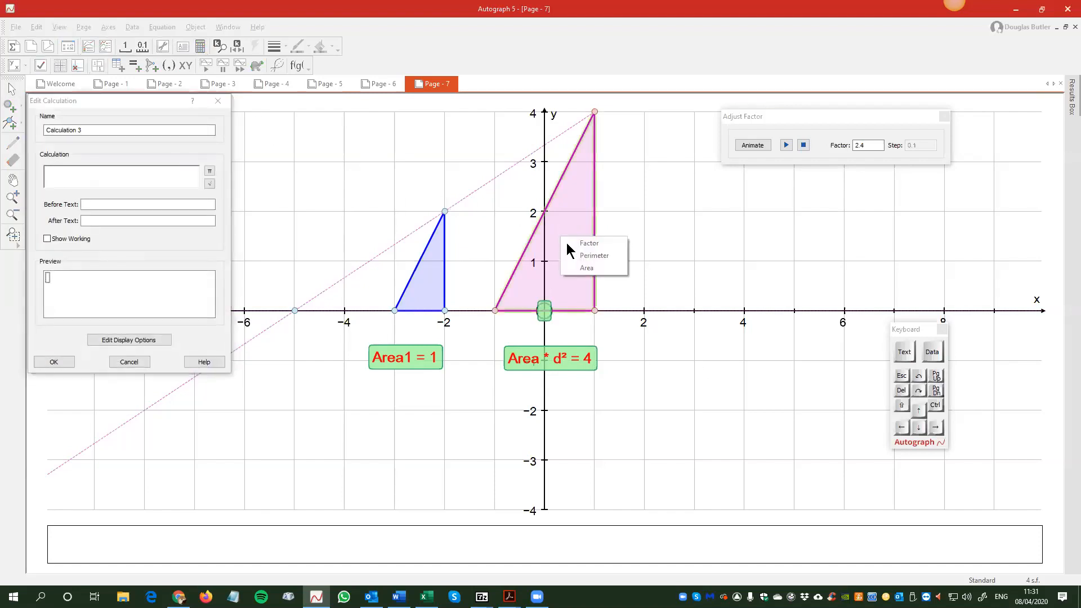
{"action": "left_click", "coordinate": [583, 268]}
{"action": "left_click", "coordinate": [115, 205]}
{"action": "type", "text": "Ar"}
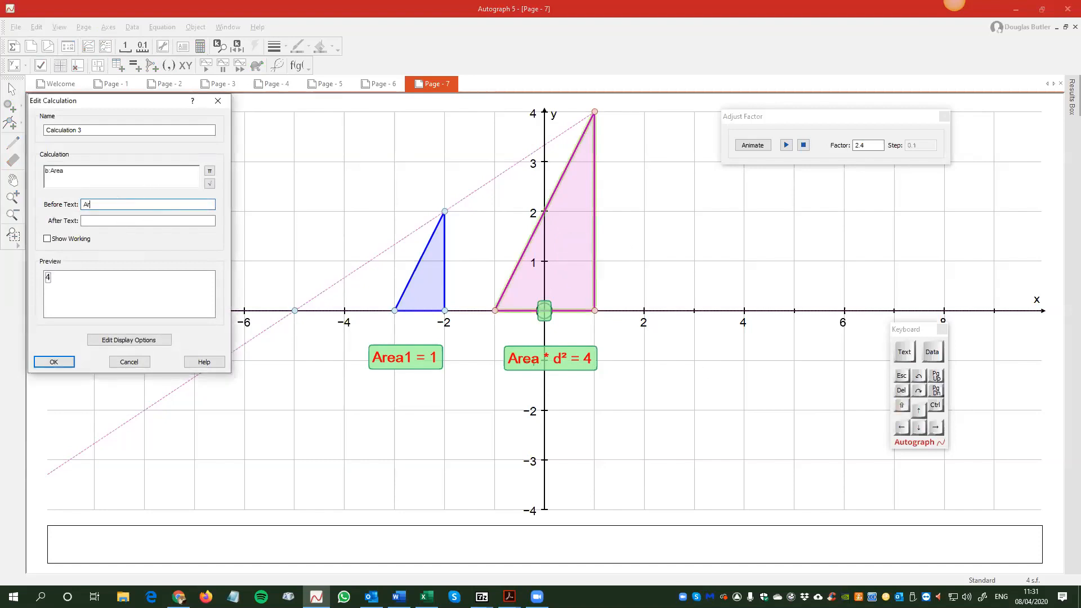
{"action": "type", "text": "ea2 ="}
{"action": "left_click", "coordinate": [56, 363]}
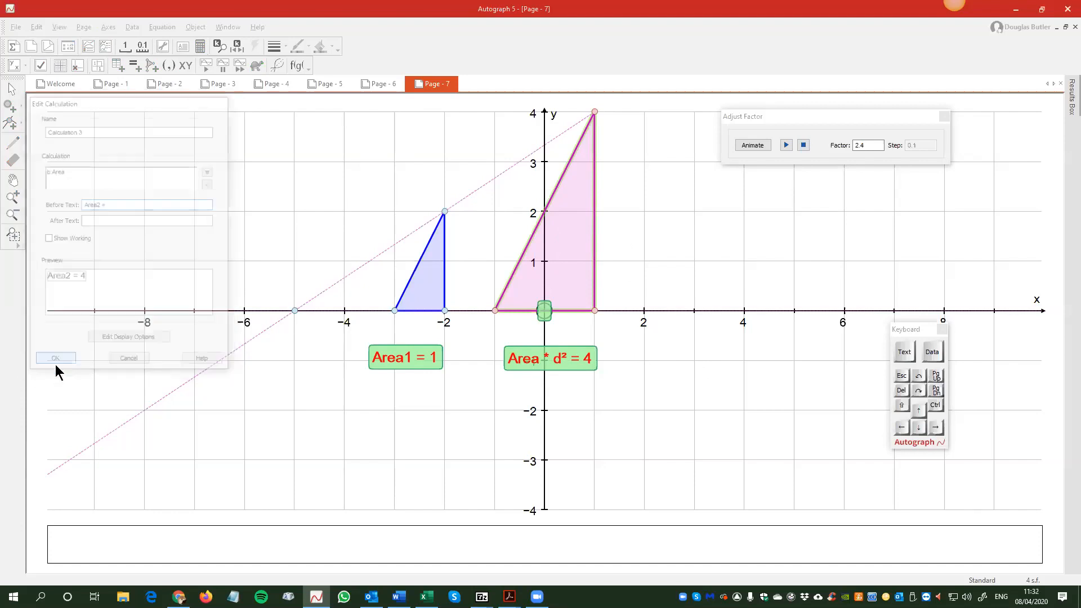
{"action": "left_click_drag", "start_coordinate": [545, 317], "coordinate": [656, 276]}
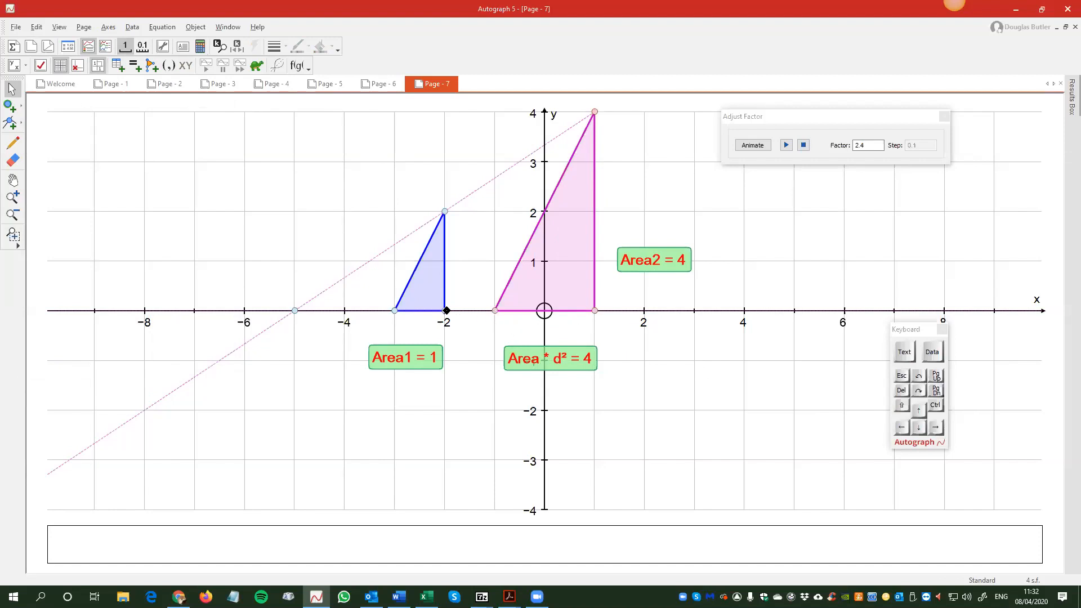
Step: Move the blue triangle's right-angle vertex to (-1, 1)
{"action": "left_click_drag", "start_coordinate": [446, 311], "coordinate": [491, 263]}
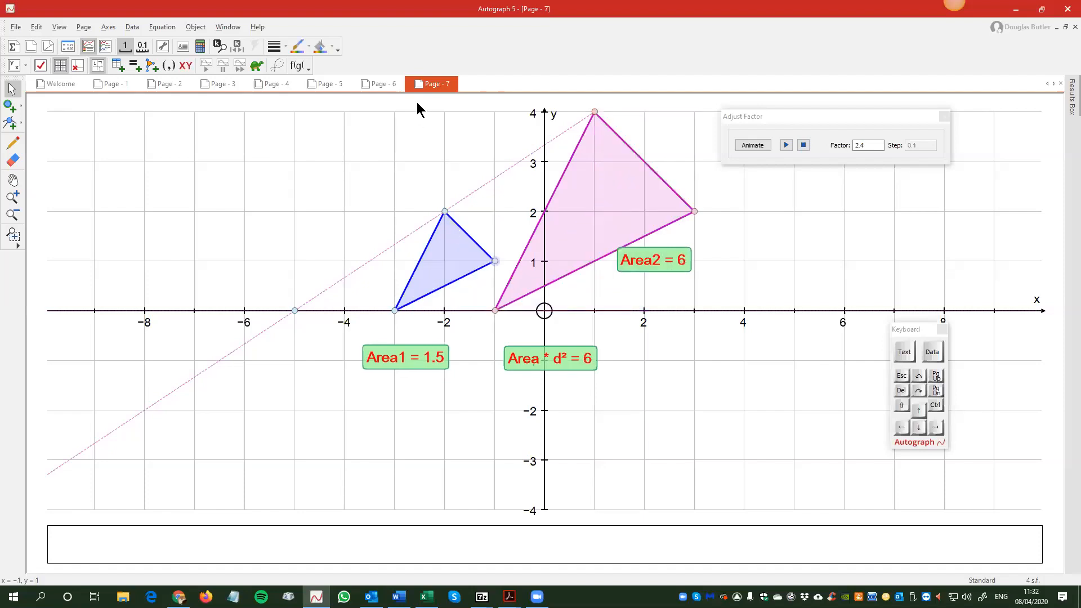
Step: On Page - 5, add a calculation of the yellow polygon's area with before-text "Area =" and place its result box above left of the polygon
{"action": "left_click", "coordinate": [384, 90]}
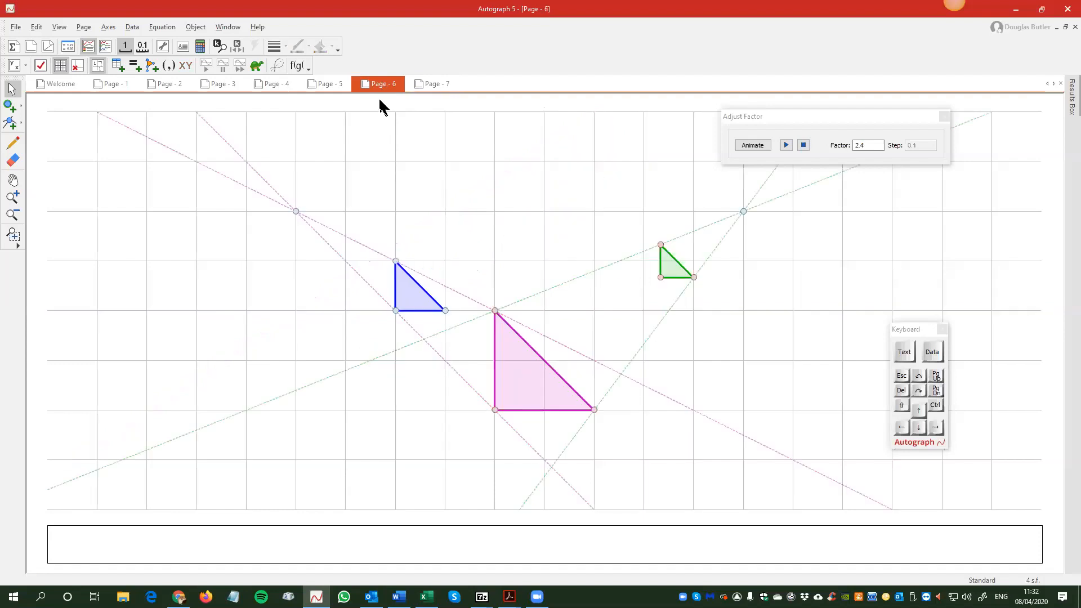
{"action": "left_click", "coordinate": [325, 87]}
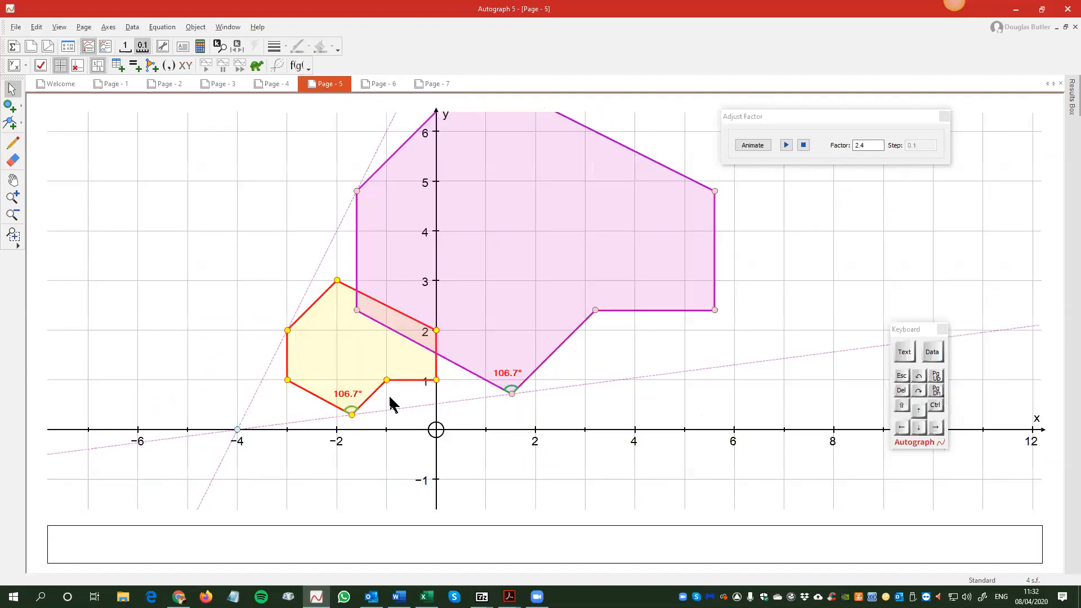
{"action": "left_click", "coordinate": [325, 351]}
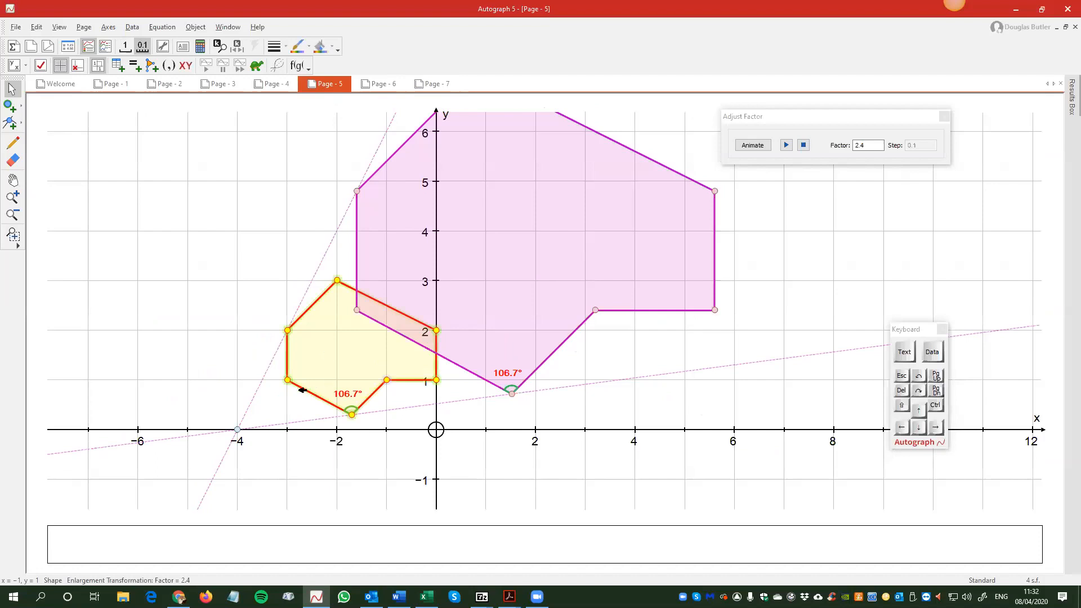
{"action": "left_click", "coordinate": [201, 47]}
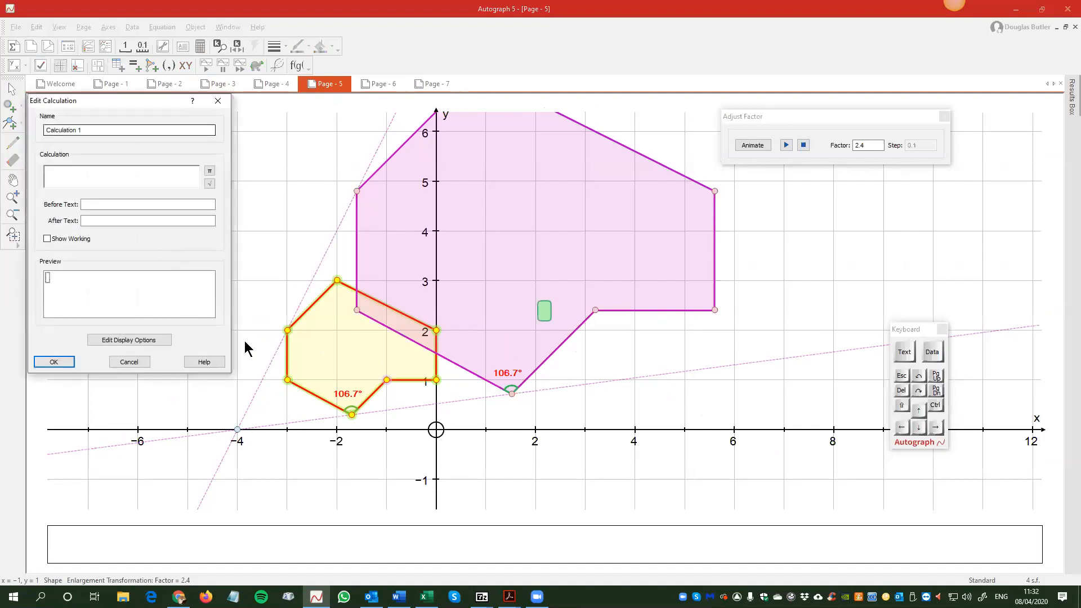
{"action": "left_click", "coordinate": [320, 336]}
{"action": "left_click", "coordinate": [353, 357]}
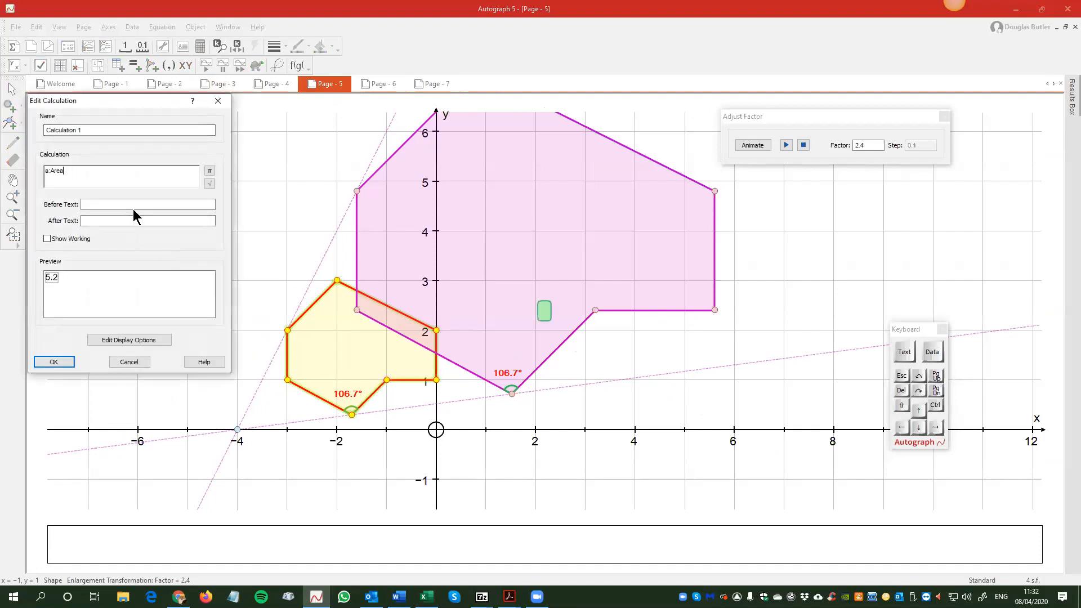
{"action": "left_click", "coordinate": [134, 207]}
{"action": "type", "text": "Area ="}
{"action": "left_click", "coordinate": [44, 361]}
{"action": "left_click_drag", "start_coordinate": [538, 308], "coordinate": [217, 255]}
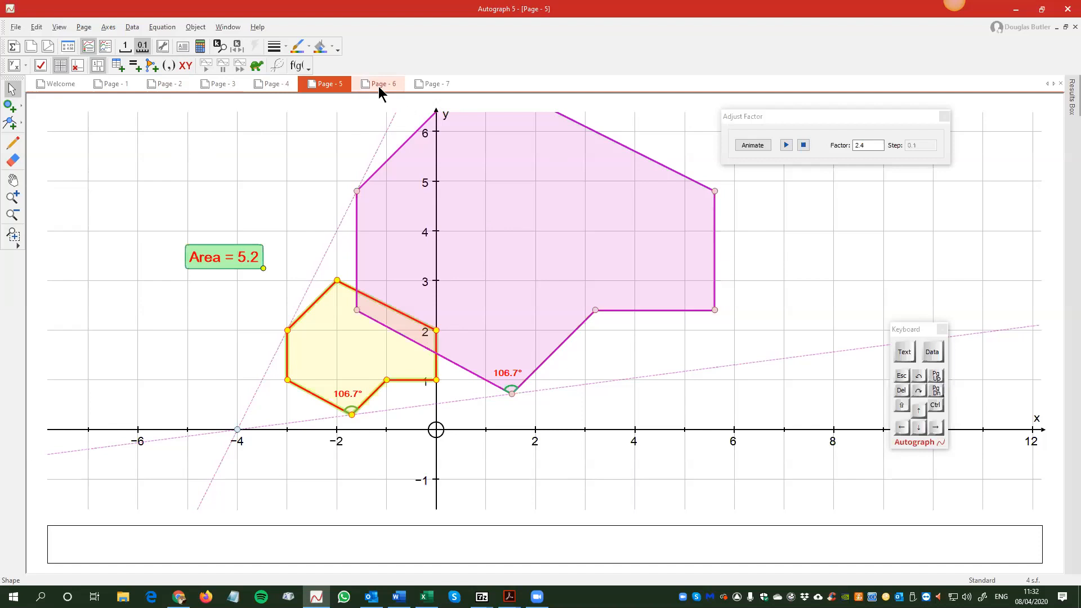
Step: On Page - 7, move the blue triangle's vertex from (-1, 1) back to (-2, 0)
{"action": "left_click", "coordinate": [422, 85]}
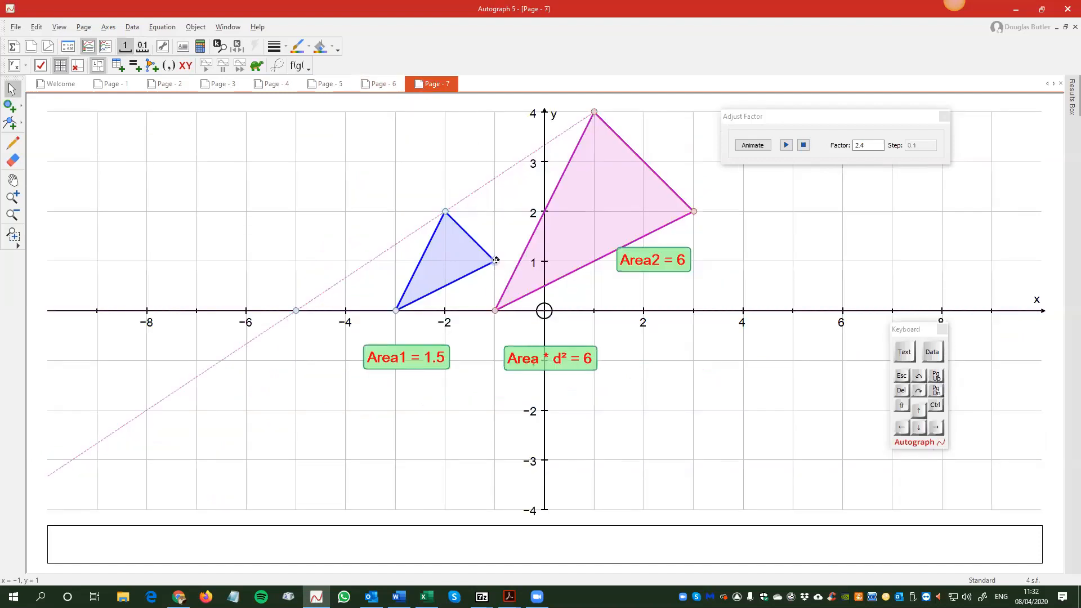
{"action": "left_click_drag", "start_coordinate": [495, 261], "coordinate": [447, 291]}
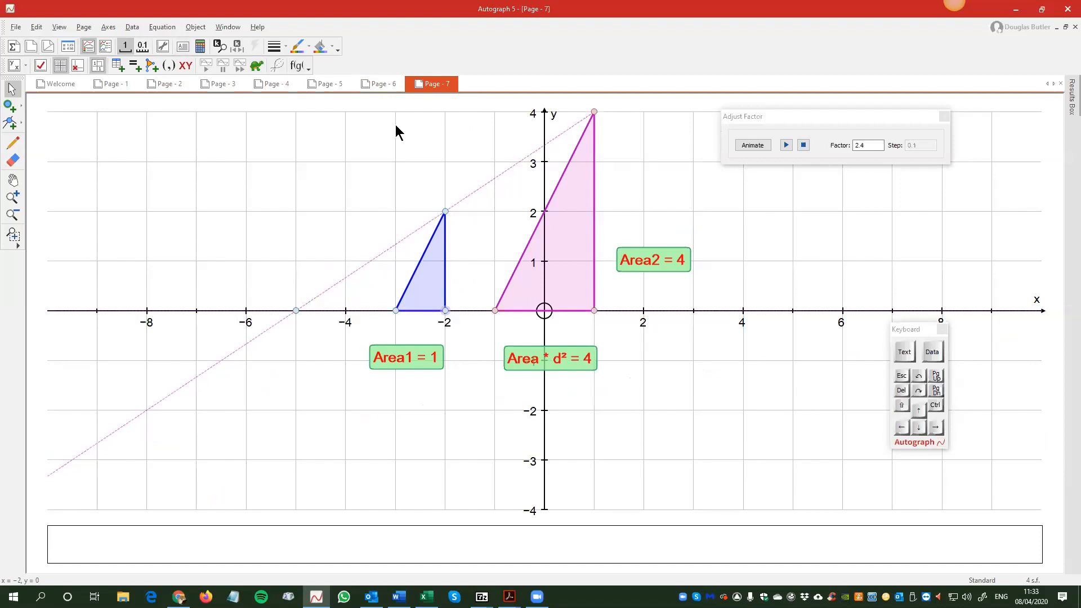
Step: Review the earlier pages from Page - 6 back to the Welcome page, and return to Page - 7
{"action": "left_click", "coordinate": [375, 87]}
{"action": "left_click", "coordinate": [331, 85]}
{"action": "left_click", "coordinate": [270, 84]}
{"action": "left_click", "coordinate": [224, 85]}
{"action": "left_click", "coordinate": [166, 84]}
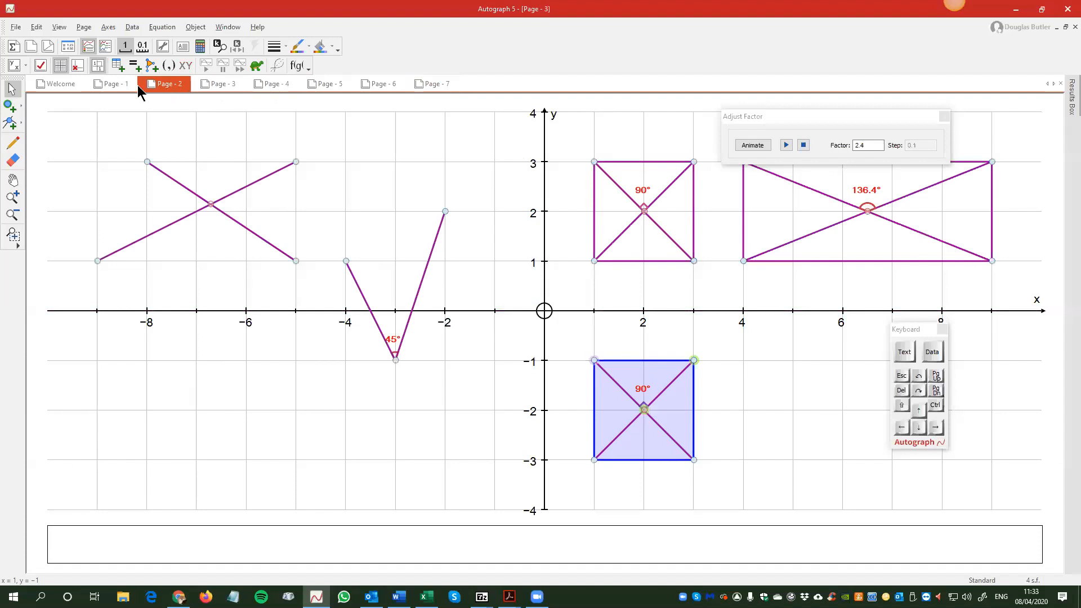
{"action": "left_click", "coordinate": [120, 85]}
{"action": "left_click", "coordinate": [58, 85]}
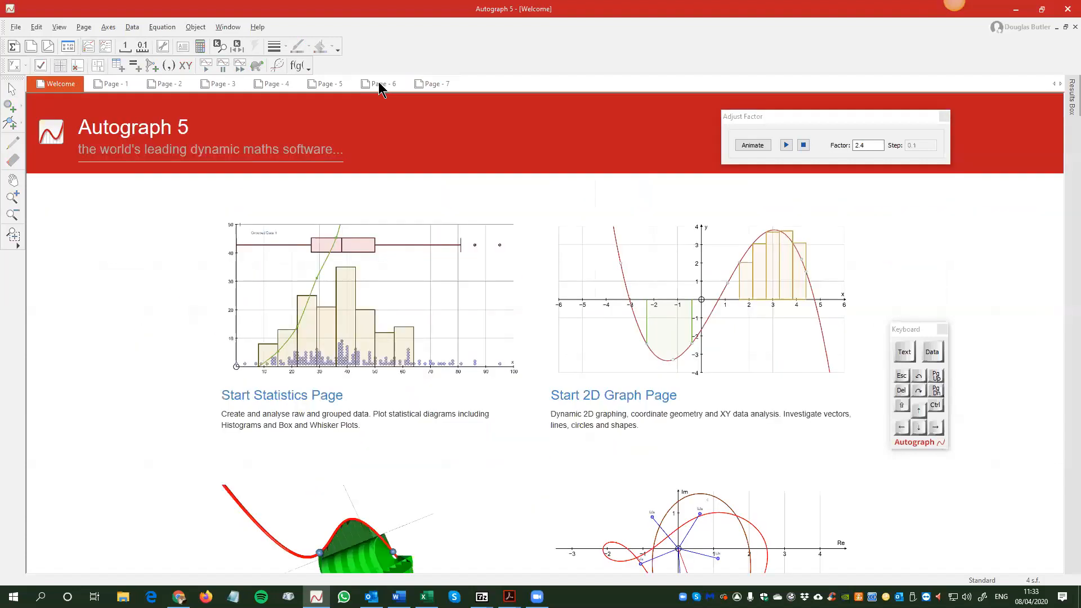
{"action": "left_click", "coordinate": [427, 85]}
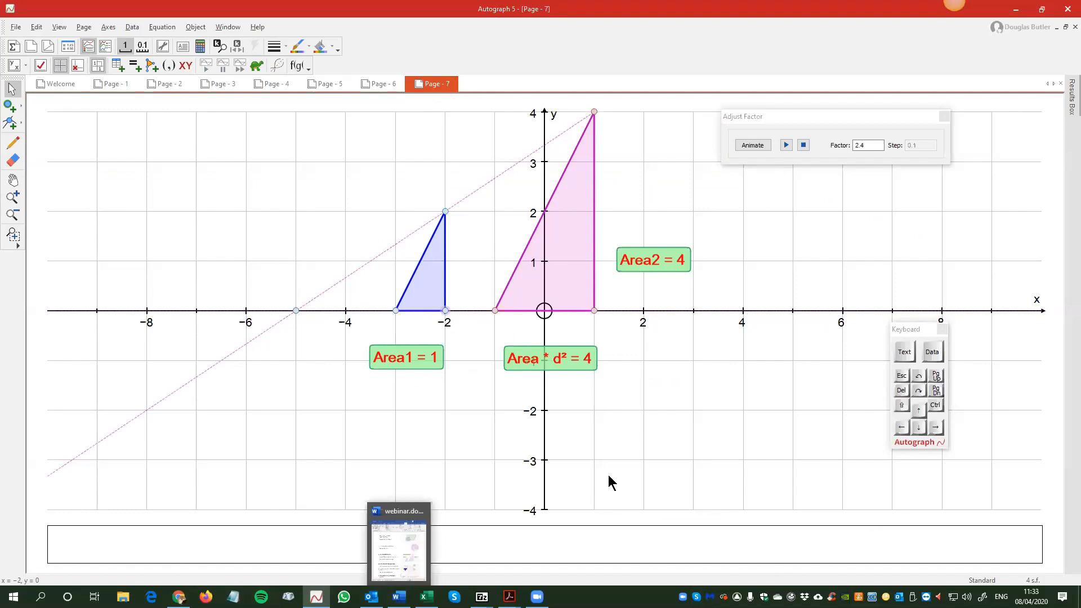
Step: Add another pink triangle area calculation with before-text "Area =" and after-text "cm²", and place its result box above the Area2 box
{"action": "left_click", "coordinate": [198, 48]}
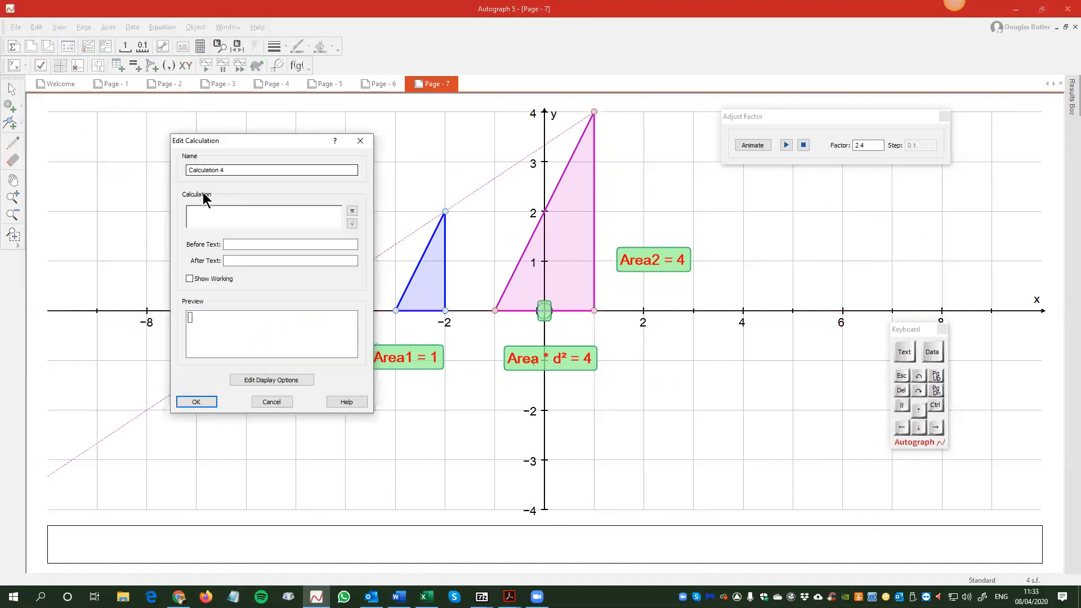
{"action": "left_click", "coordinate": [569, 253]}
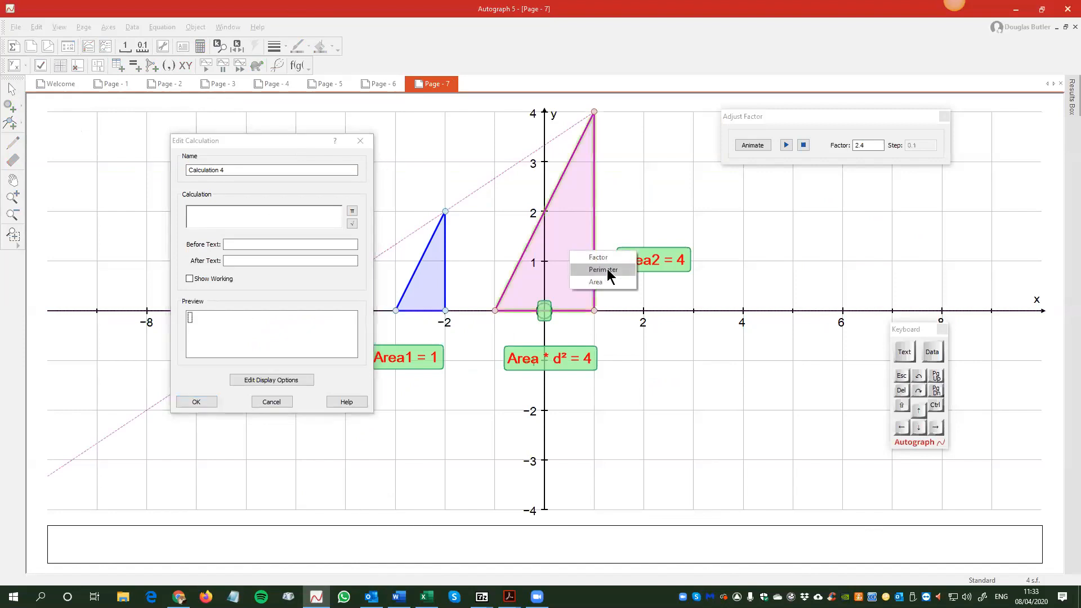
{"action": "left_click", "coordinate": [597, 281]}
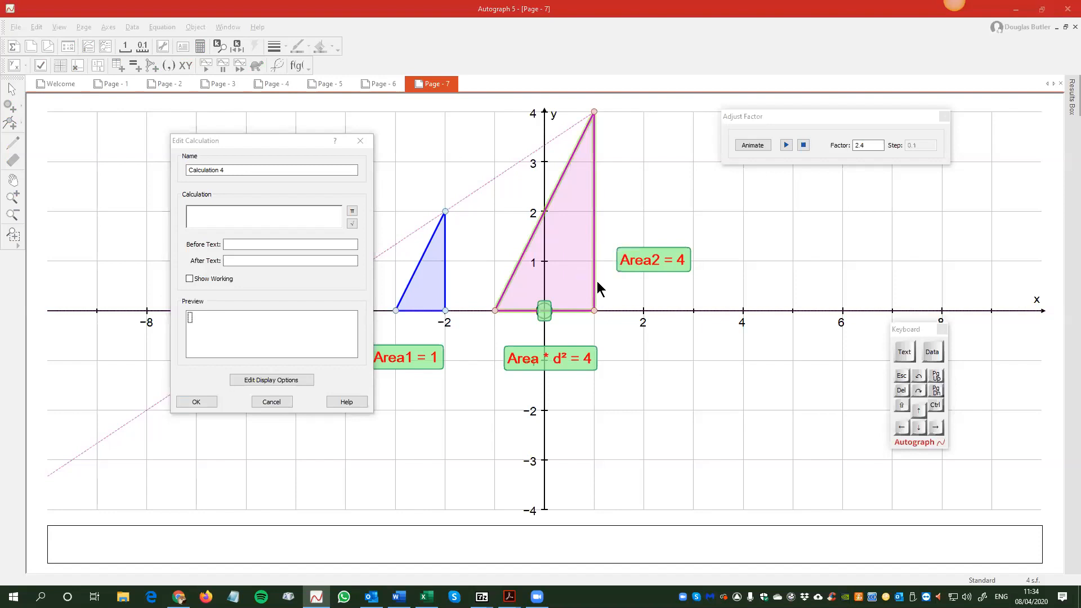
{"action": "left_click", "coordinate": [237, 243]}
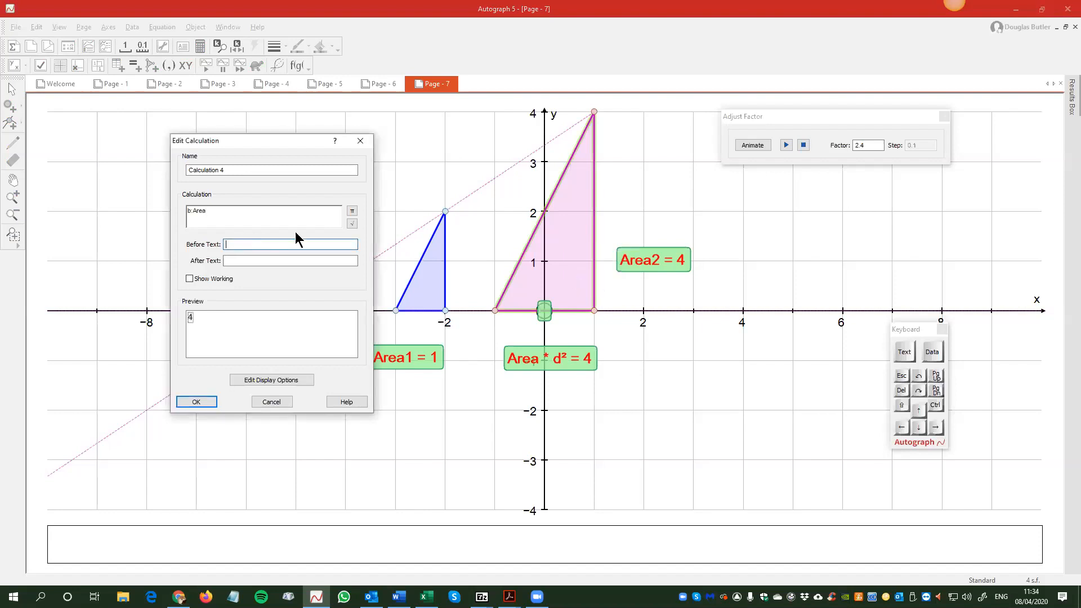
{"action": "type", "text": "Area ="}
{"action": "left_click", "coordinate": [234, 262]}
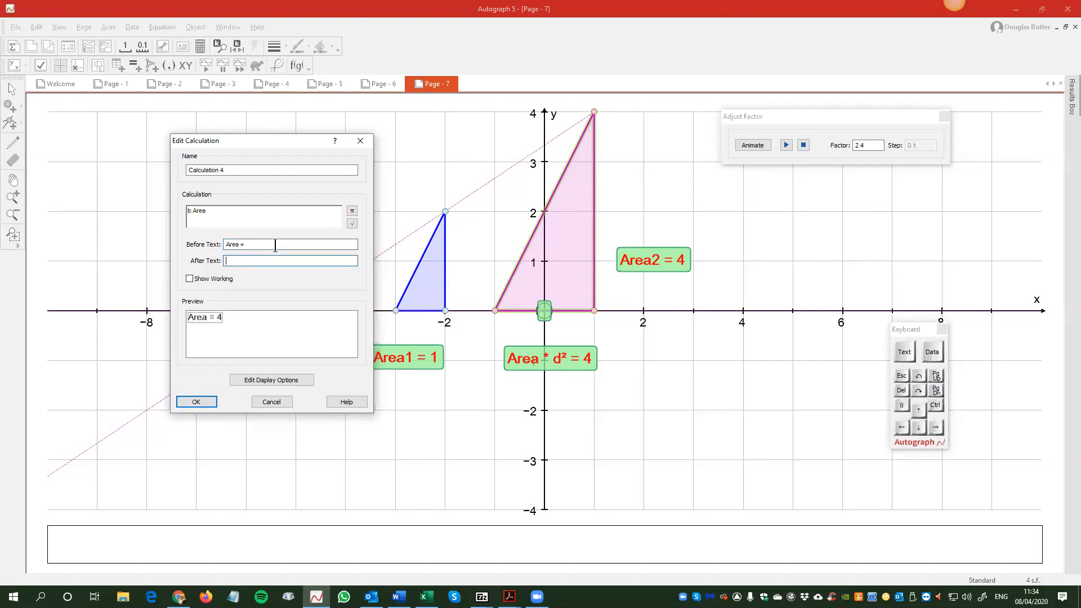
{"action": "type", "text": "cm"}
{"action": "left_click", "coordinate": [901, 352]}
{"action": "left_click", "coordinate": [703, 345]}
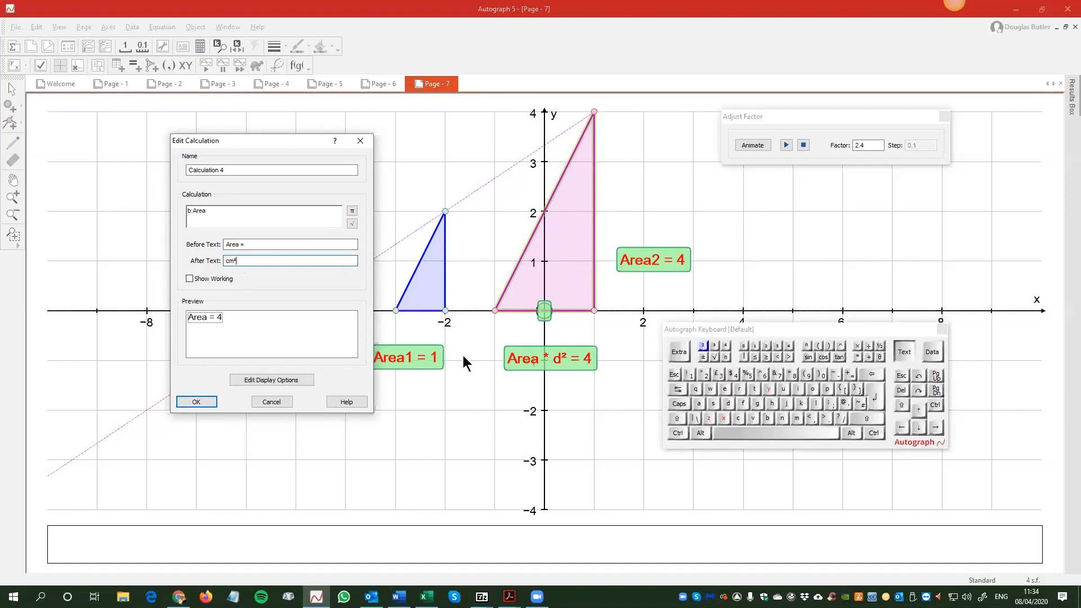
{"action": "left_click", "coordinate": [197, 401]}
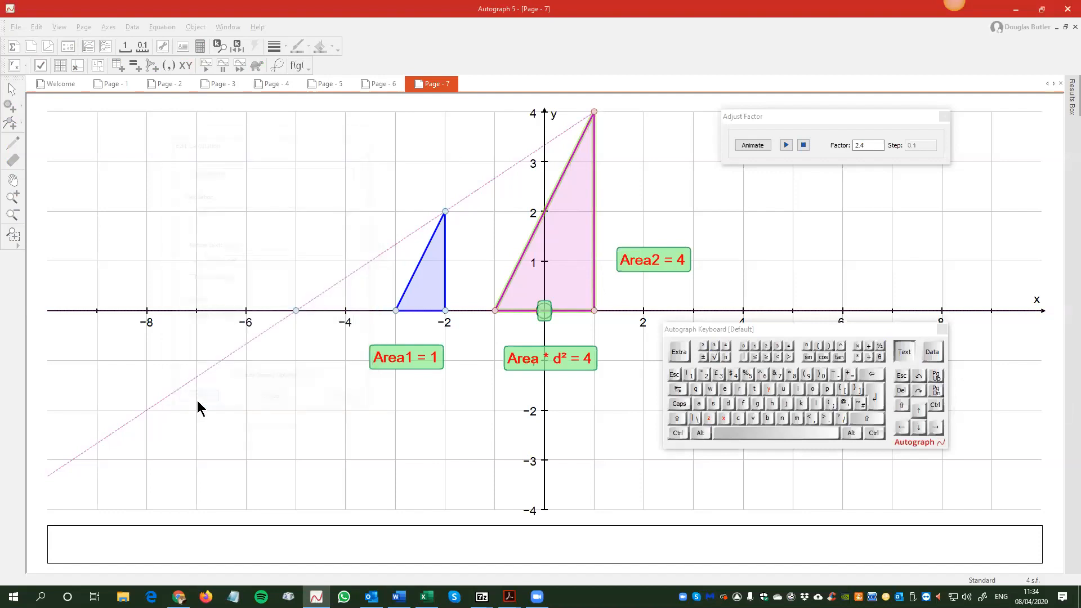
{"action": "left_click_drag", "start_coordinate": [563, 312], "coordinate": [687, 188]}
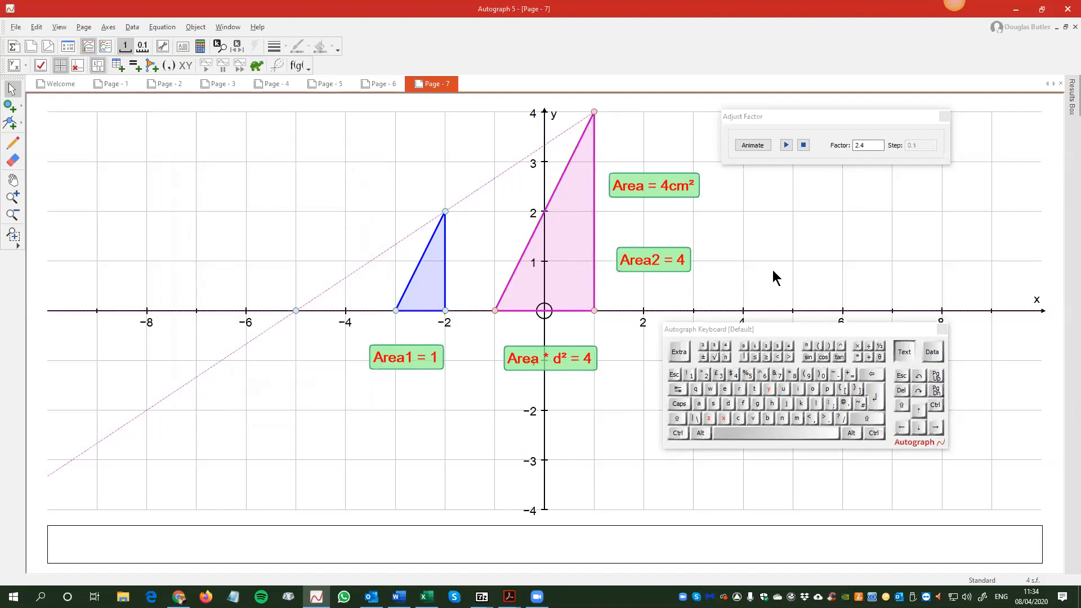
Step: Collapse the on-screen keyboard's text section, park the keyboard near the page's right edge, and close the Adjust Factor dialog
{"action": "left_click", "coordinate": [901, 352]}
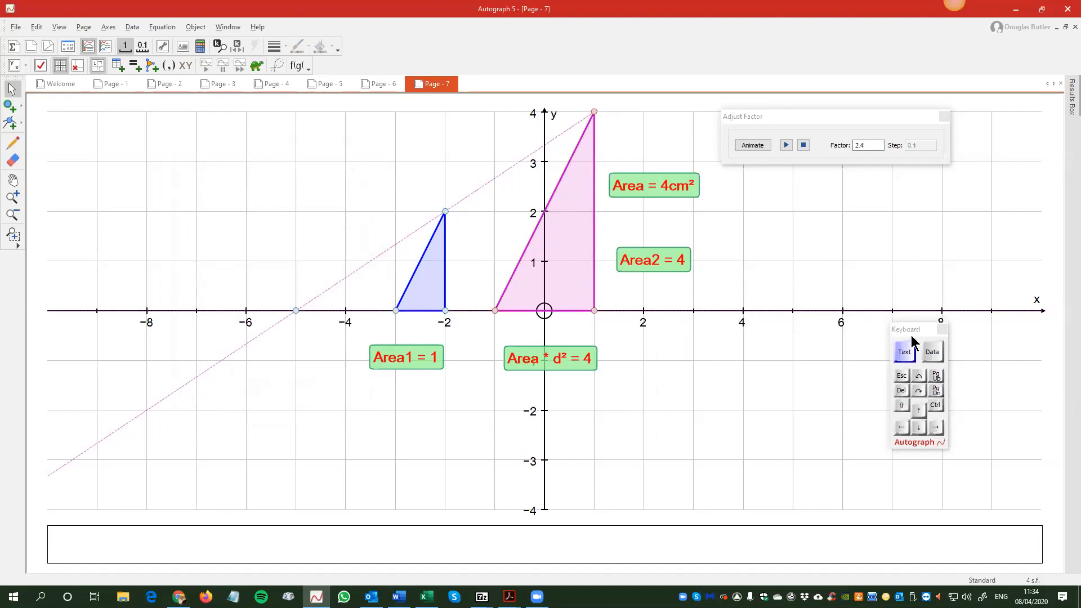
{"action": "left_click_drag", "start_coordinate": [937, 327], "coordinate": [1010, 338]}
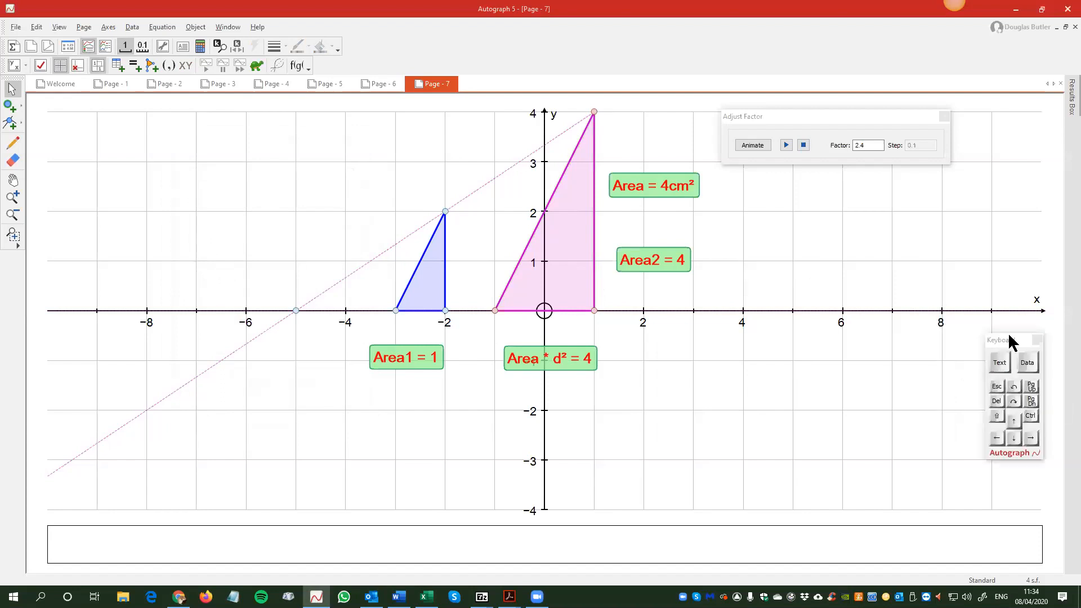
{"action": "left_click", "coordinate": [943, 116]}
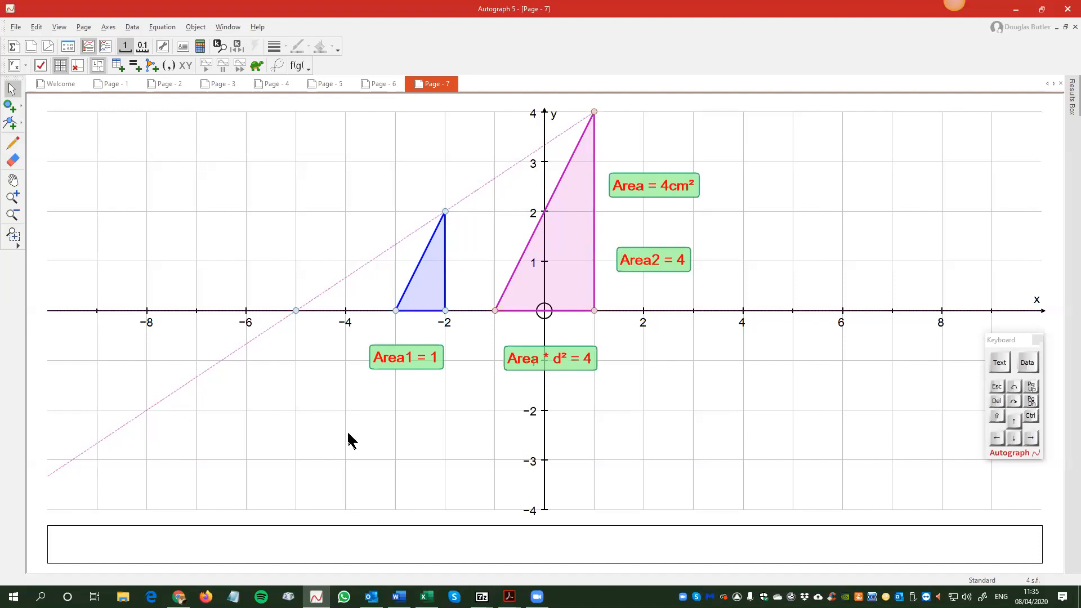
{"action": "mouse_move", "coordinate": [297, 309]}
{"action": "left_mouse_down"}
{"action": "mouse_move", "coordinate": [321, 309]}
{"action": "mouse_move", "coordinate": [341, 271]}
{"action": "mouse_move", "coordinate": [250, 268]}
{"action": "mouse_move", "coordinate": [285, 319]}
{"action": "left_mouse_up"}
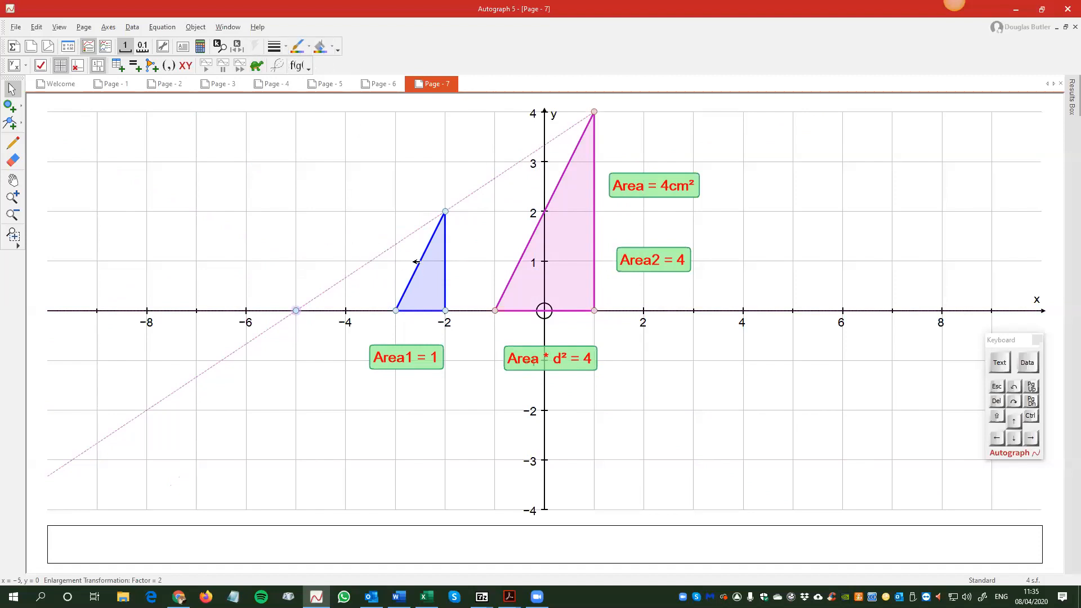
{"action": "double_click", "coordinate": [523, 286]}
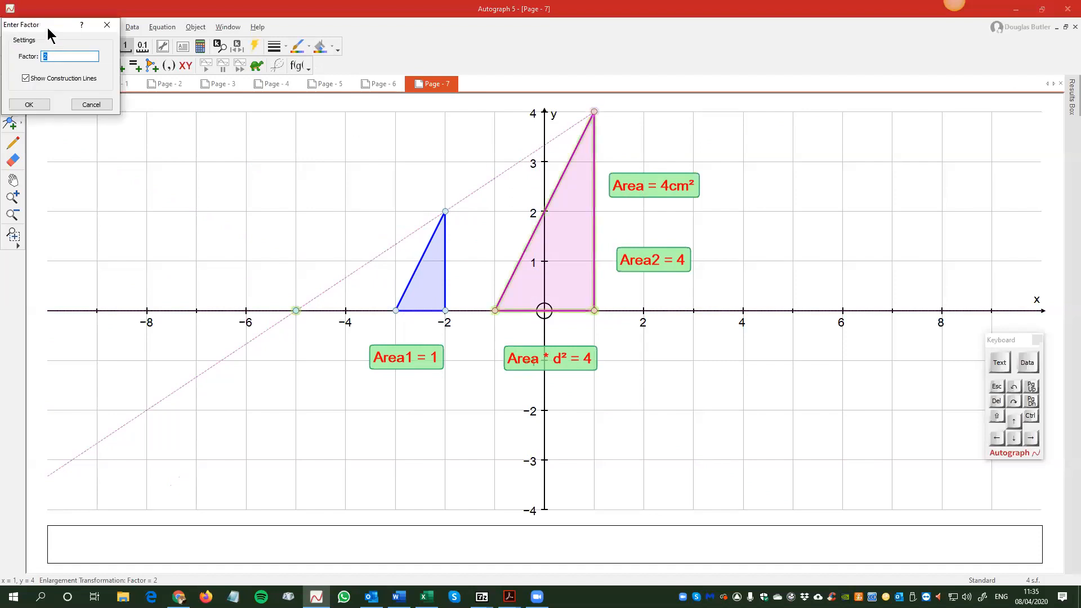
{"action": "left_click_drag", "start_coordinate": [48, 25], "coordinate": [240, 140]}
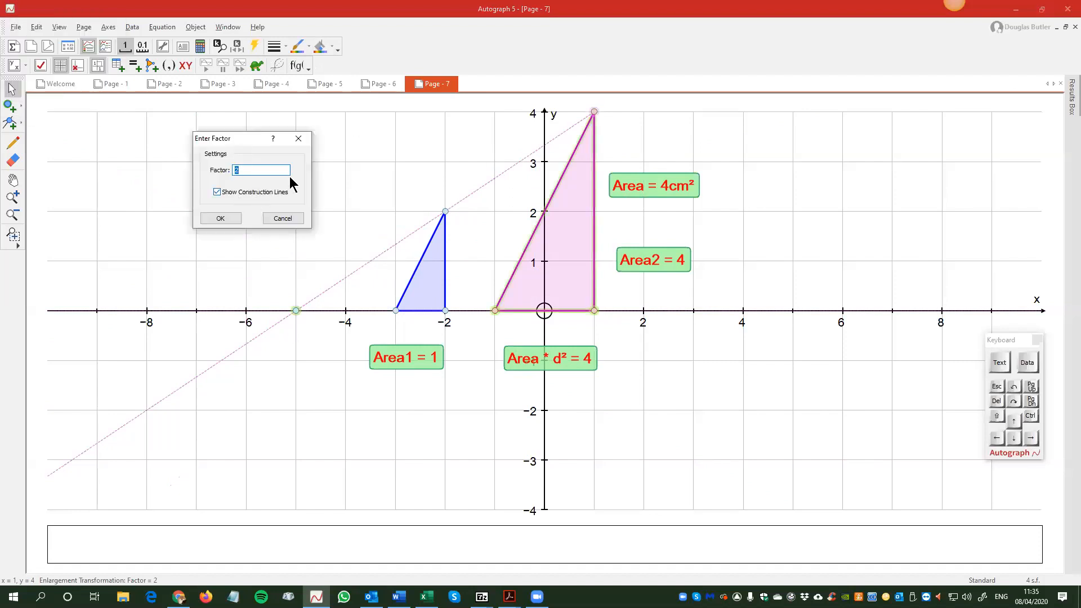
{"action": "left_click", "coordinate": [299, 139]}
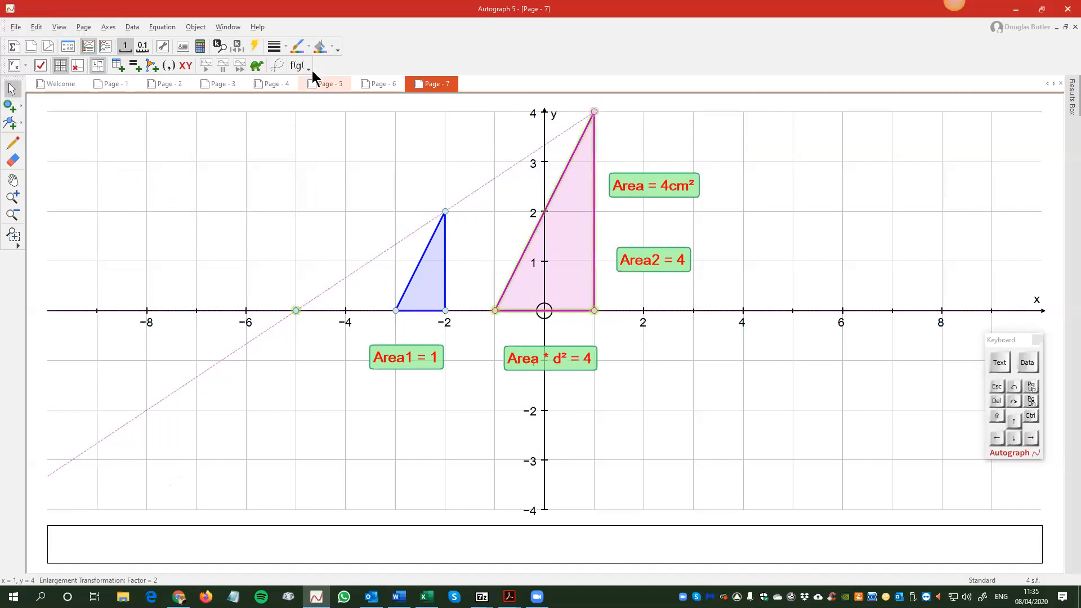
Step: Open the factor adjustment for the pink triangle's enlargement and raise the factor to 3.1 in steps of 0.1
{"action": "left_click", "coordinate": [237, 46]}
{"action": "left_click_drag", "start_coordinate": [198, 108], "coordinate": [365, 173]}
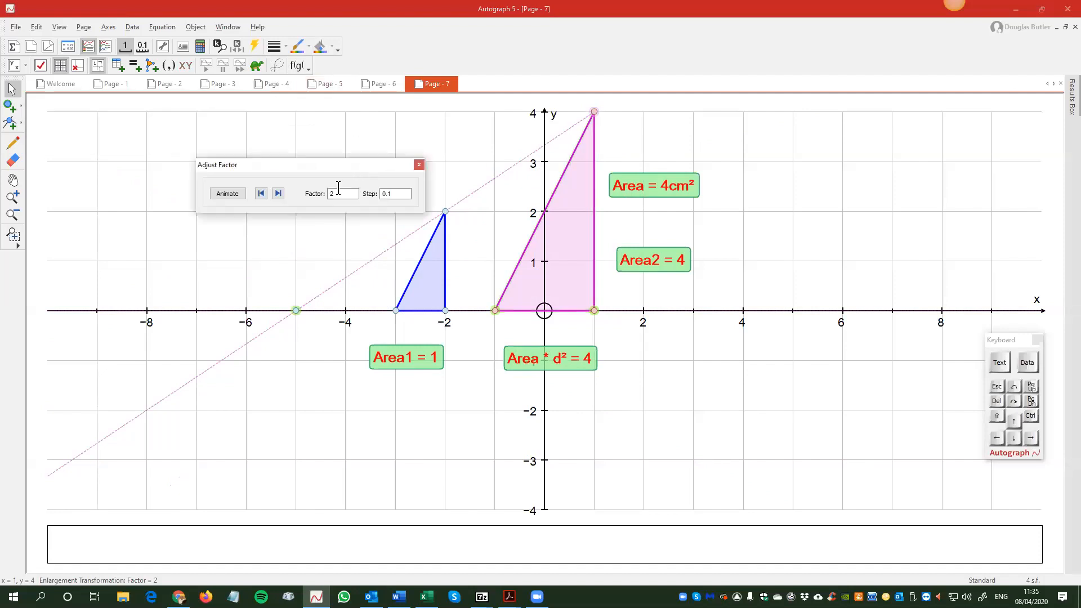
{"action": "left_click", "coordinate": [278, 193]}
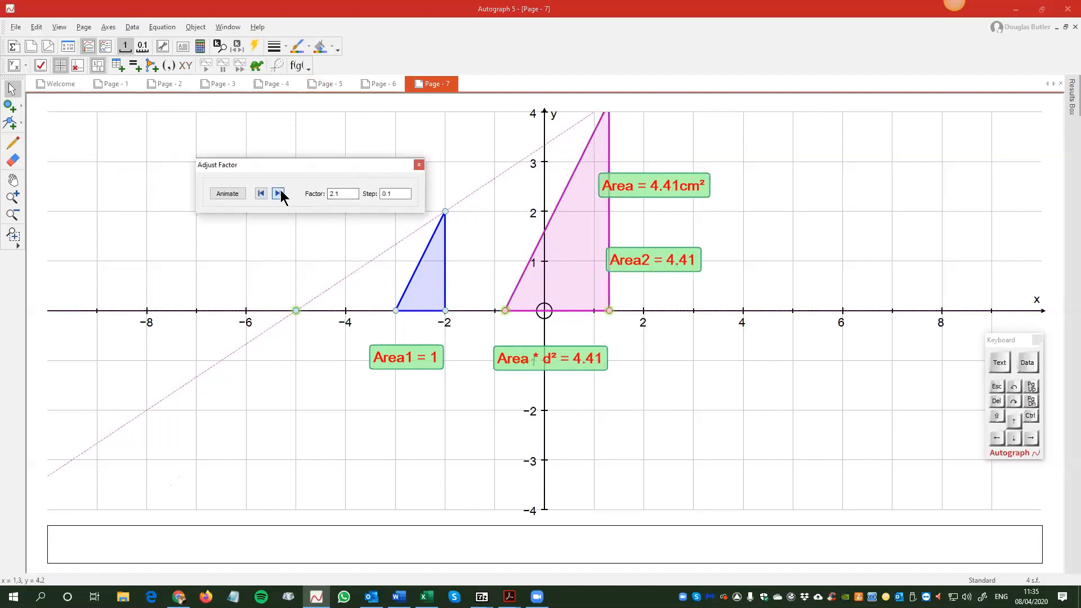
{"action": "left_click", "coordinate": [278, 194]}
{"action": "left_click", "coordinate": [278, 194]}
{"action": "left_click", "coordinate": [279, 194]}
{"action": "left_click", "coordinate": [278, 193]}
{"action": "left_click", "coordinate": [278, 194]}
{"action": "left_click", "coordinate": [278, 194]}
{"action": "left_click", "coordinate": [278, 194]}
{"action": "left_click", "coordinate": [279, 193]}
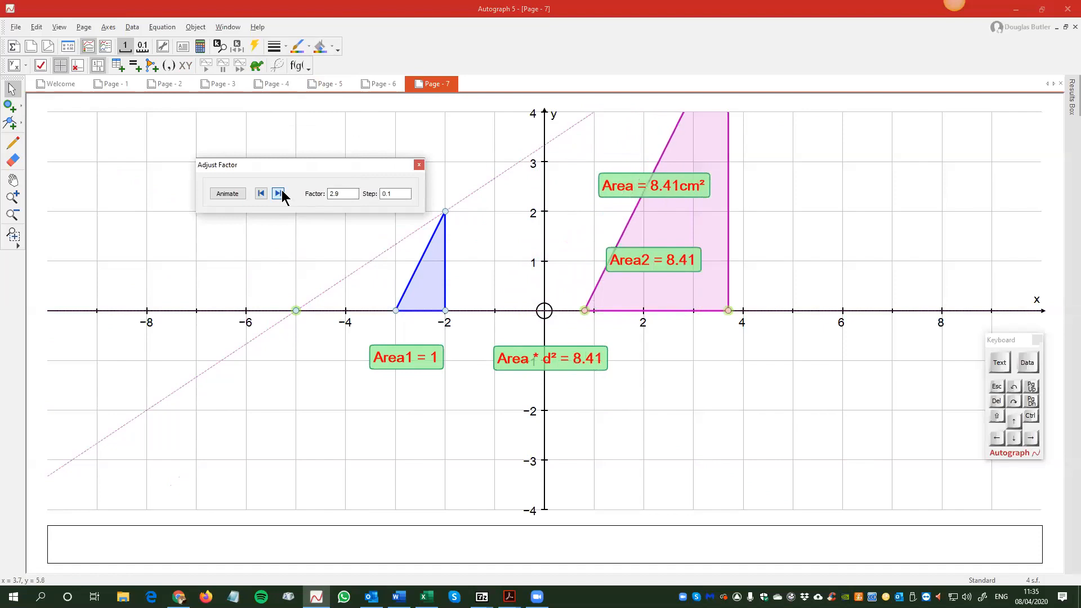
{"action": "left_click", "coordinate": [278, 194]}
{"action": "left_click", "coordinate": [278, 194]}
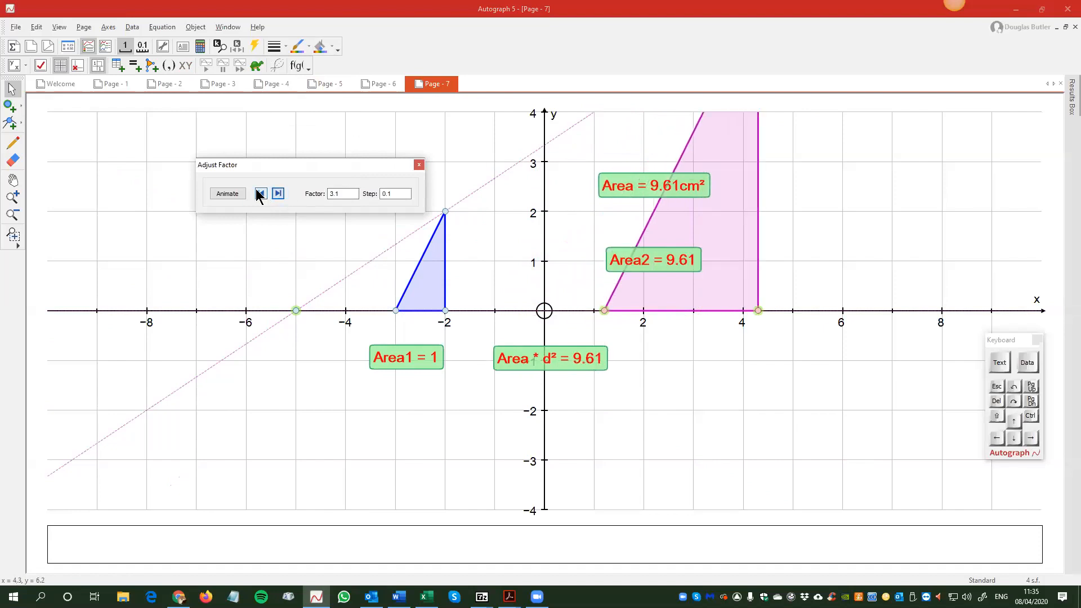
Step: Lower the pink triangle's enlargement factor to 1.9 in steps of 0.1
{"action": "left_click", "coordinate": [261, 193]}
{"action": "left_click", "coordinate": [261, 194]}
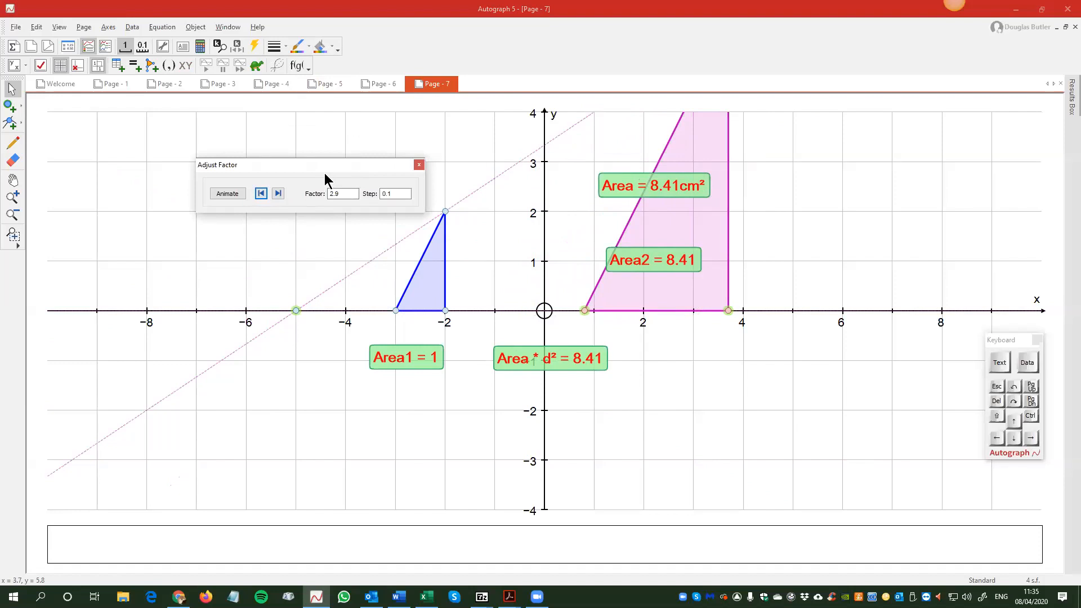
{"action": "left_click", "coordinate": [260, 194]}
{"action": "left_click", "coordinate": [261, 194]}
{"action": "left_click", "coordinate": [261, 194]}
{"action": "left_click", "coordinate": [260, 194]}
{"action": "left_click", "coordinate": [261, 194]}
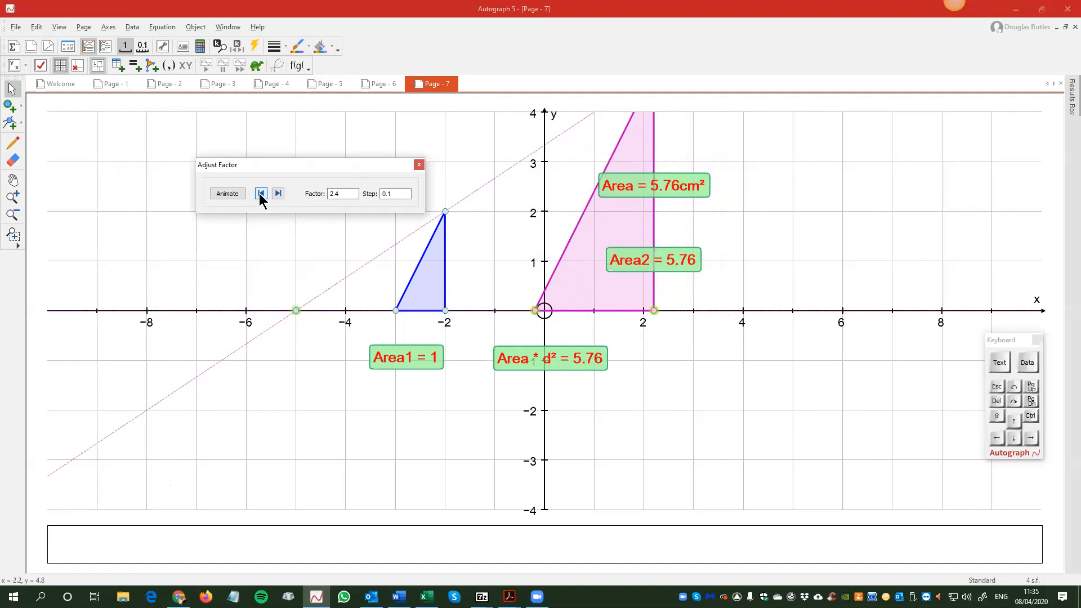
{"action": "left_click", "coordinate": [261, 194]}
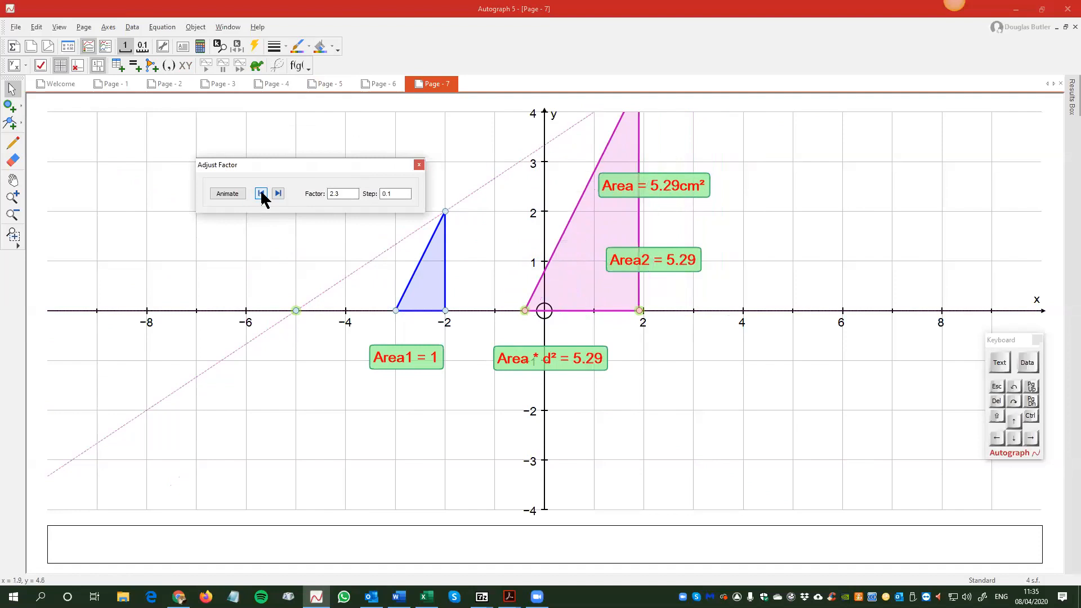
{"action": "left_click", "coordinate": [260, 194]}
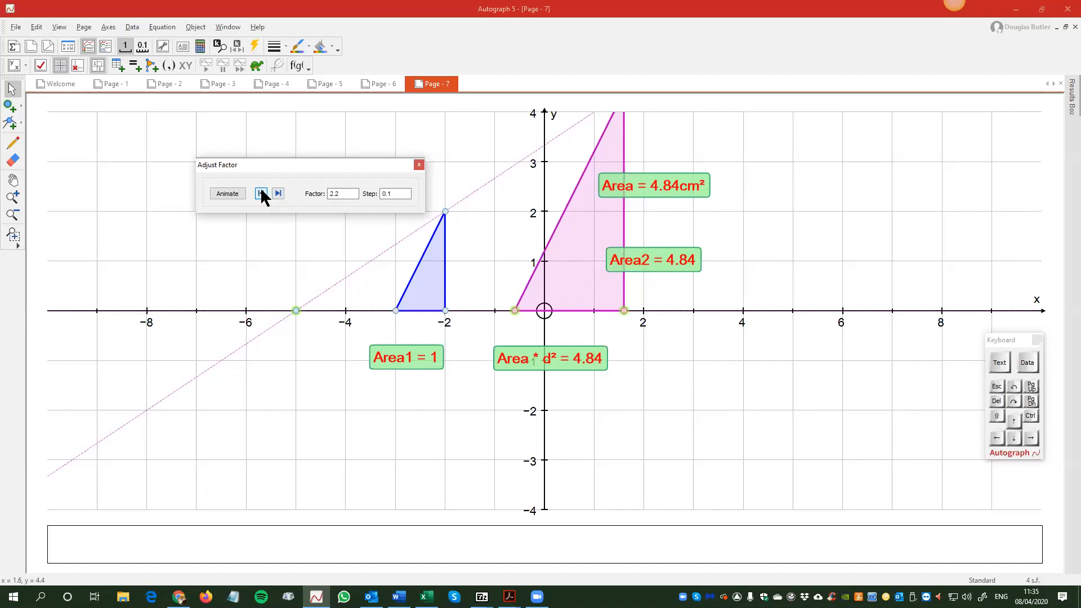
{"action": "left_click", "coordinate": [262, 194]}
{"action": "left_click", "coordinate": [262, 195]}
{"action": "left_click", "coordinate": [263, 195]}
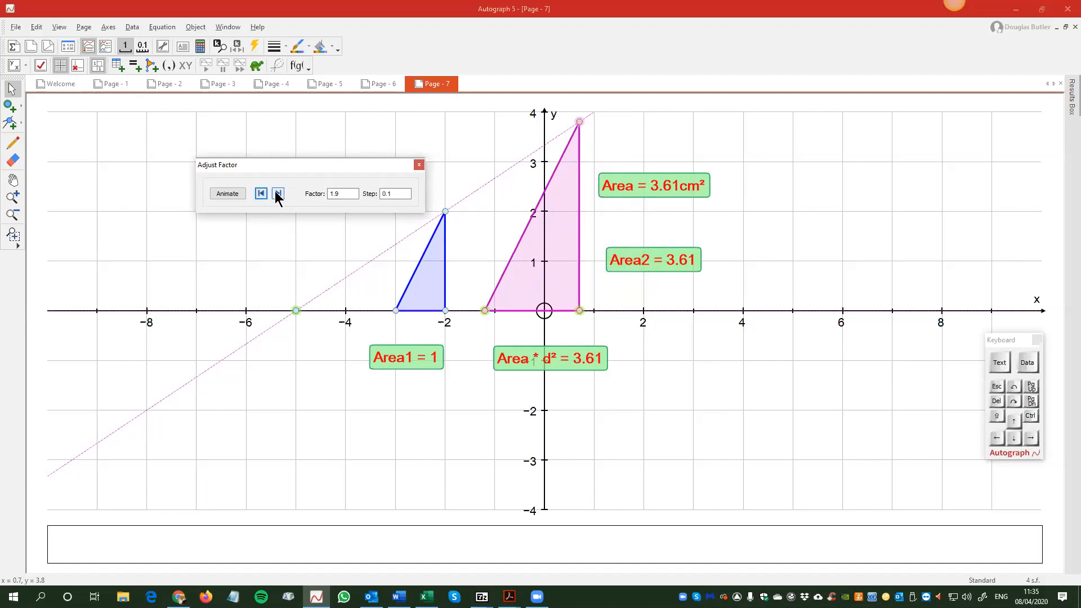
Step: Raise the pink triangle's enlargement factor to 2.6 in steps of 0.1
{"action": "left_click", "coordinate": [278, 194]}
{"action": "left_click", "coordinate": [277, 194]}
{"action": "left_click", "coordinate": [277, 194]}
{"action": "left_click", "coordinate": [277, 194]}
{"action": "left_click", "coordinate": [277, 194]}
{"action": "left_click", "coordinate": [277, 194]}
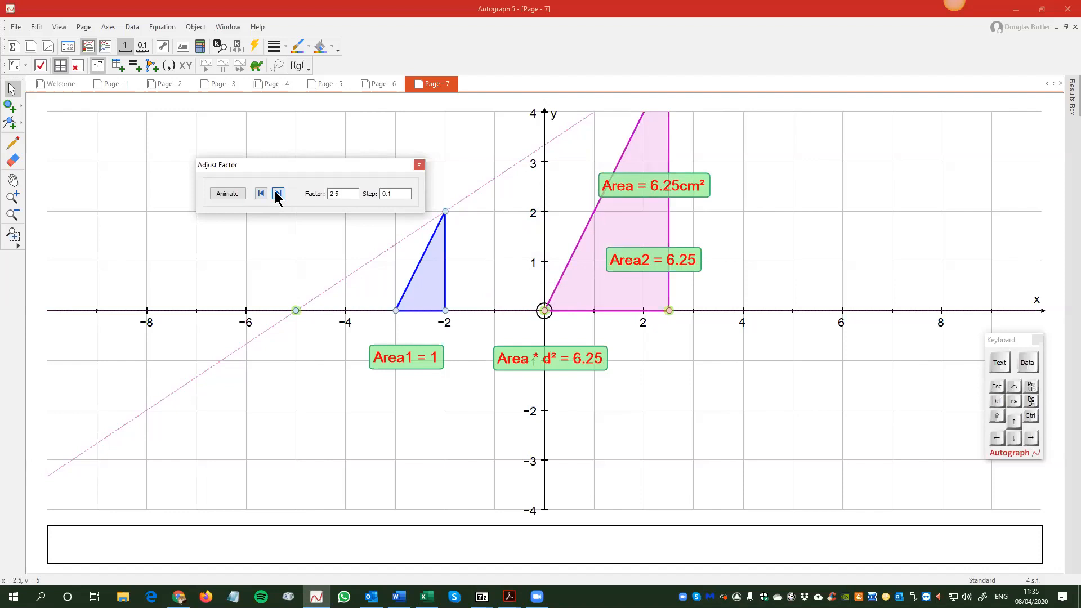
{"action": "left_click", "coordinate": [277, 195]}
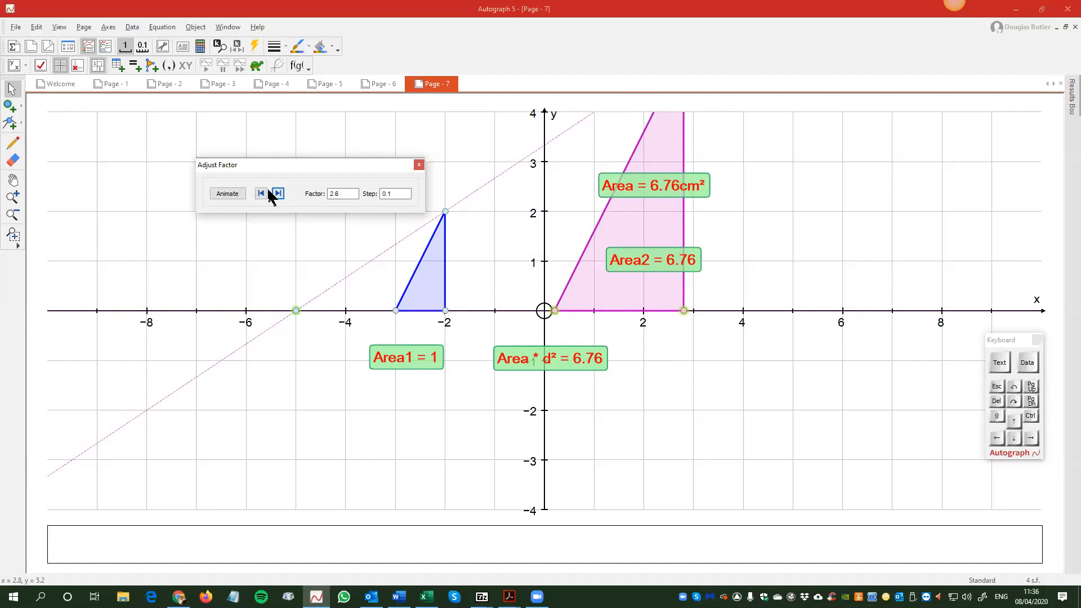
Step: Add a calculation of the blue triangle's area without before- or after-text, and place its result box just right of the triangle
{"action": "left_click", "coordinate": [494, 286]}
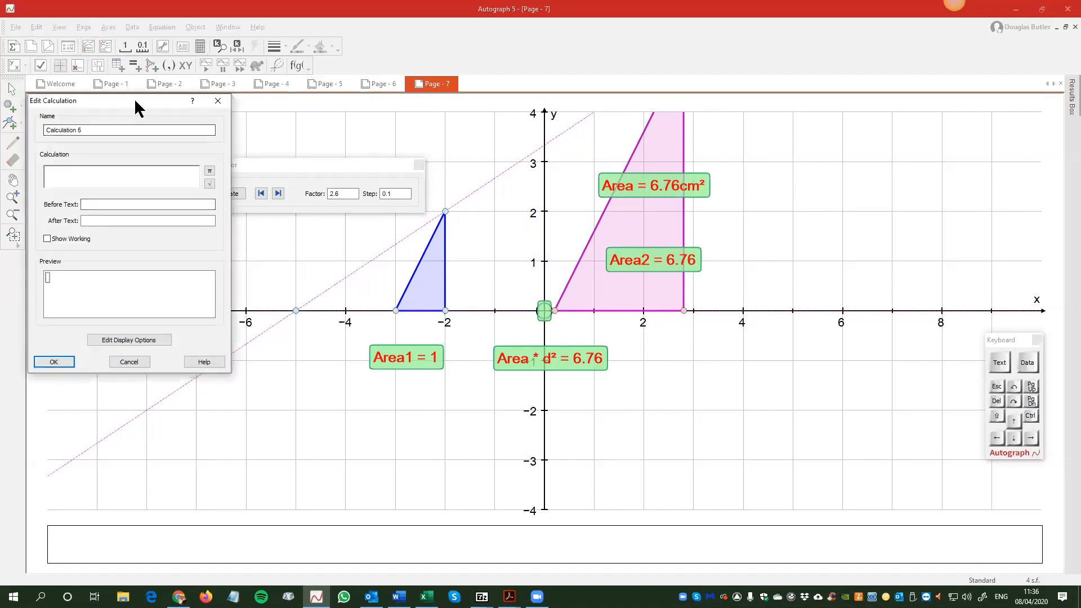
{"action": "left_click_drag", "start_coordinate": [134, 98], "coordinate": [274, 210]}
{"action": "left_click", "coordinate": [431, 282]}
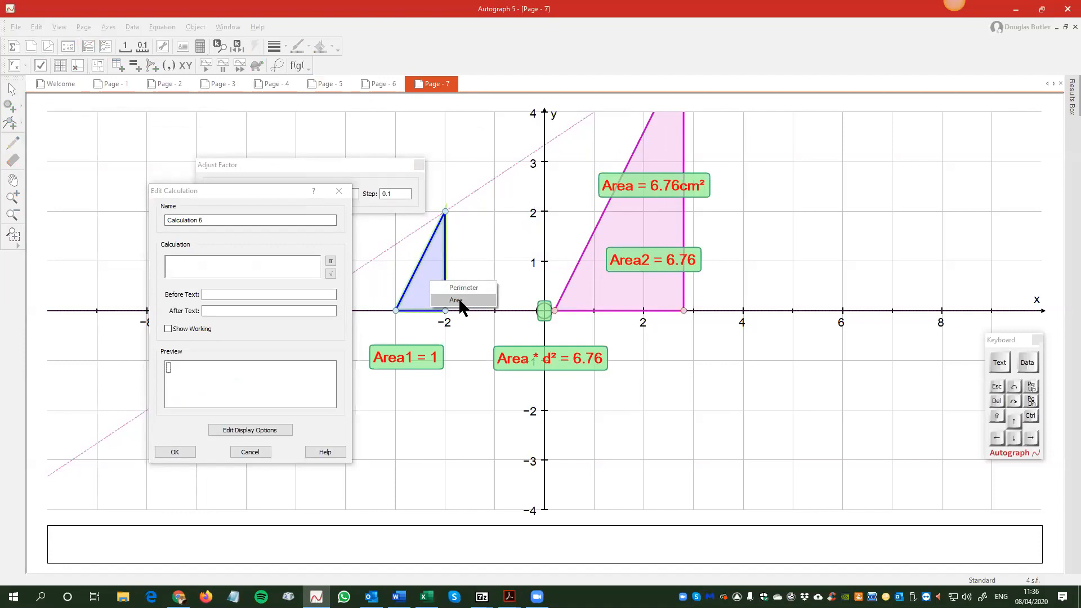
{"action": "left_click", "coordinate": [458, 299]}
{"action": "left_click", "coordinate": [216, 294]}
{"action": "left_click", "coordinate": [175, 451]}
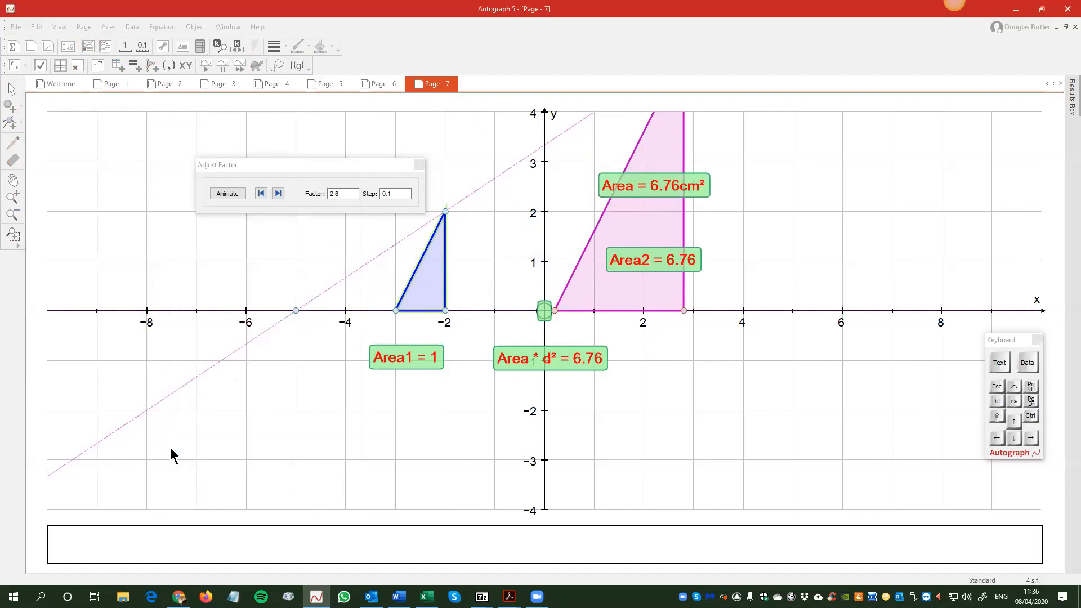
{"action": "left_click_drag", "start_coordinate": [548, 313], "coordinate": [470, 269]}
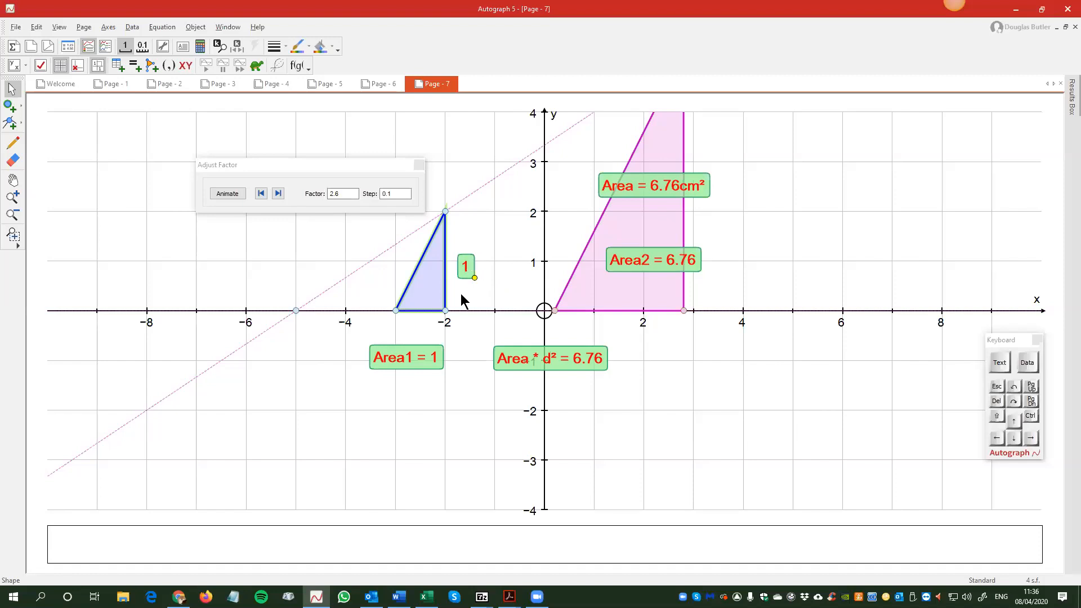
{"action": "left_click", "coordinate": [398, 311]}
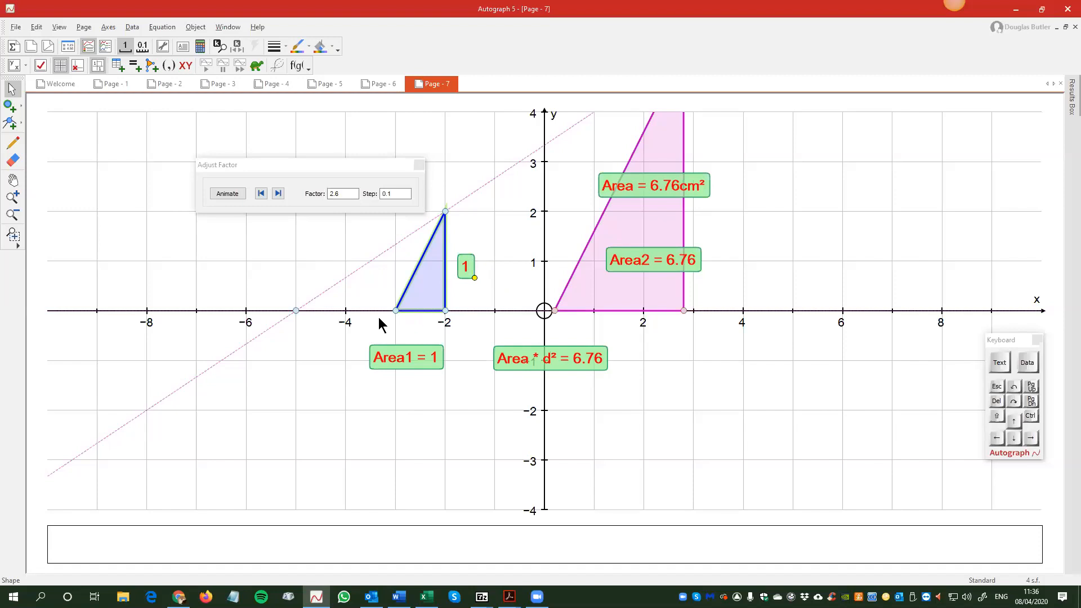
{"action": "mouse_move", "coordinate": [397, 310]}
{"action": "left_mouse_down"}
{"action": "mouse_move", "coordinate": [349, 310]}
{"action": "mouse_move", "coordinate": [378, 264]}
{"action": "mouse_move", "coordinate": [489, 269]}
{"action": "mouse_move", "coordinate": [487, 303]}
{"action": "mouse_move", "coordinate": [412, 303]}
{"action": "left_mouse_up"}
Step: On a new graph page, plot T-shape points at (-4, 0), (-4, 1), (-5, 1), (-5, 2), (-2, 2), (-2, 1), (-3, 1) and (-3, 0)
{"action": "left_click", "coordinate": [37, 45]}
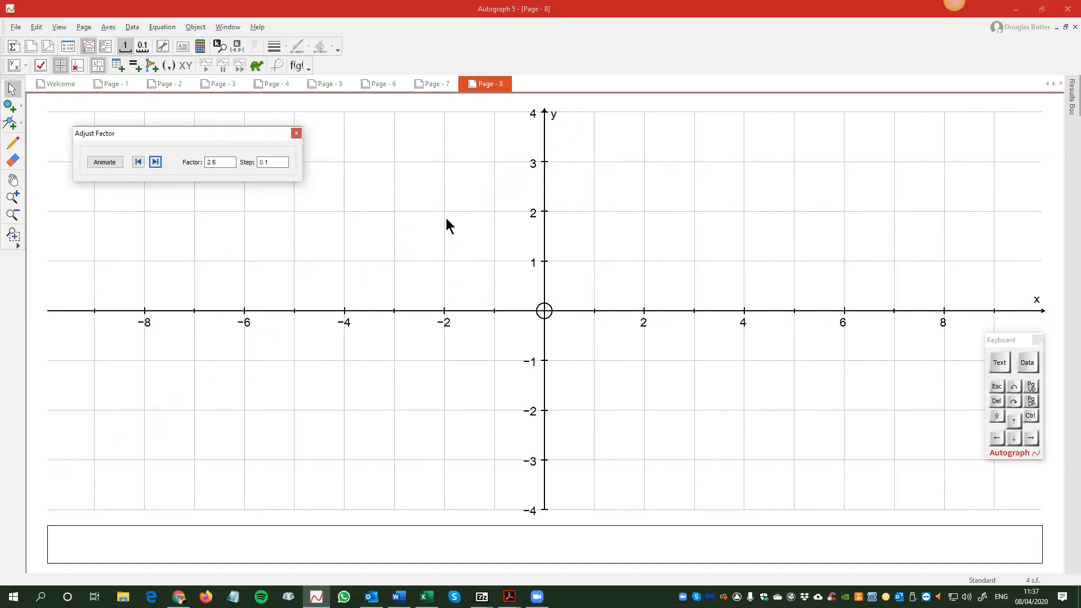
{"action": "left_click", "coordinate": [10, 106]}
{"action": "left_click", "coordinate": [344, 310]}
{"action": "left_click", "coordinate": [295, 258]}
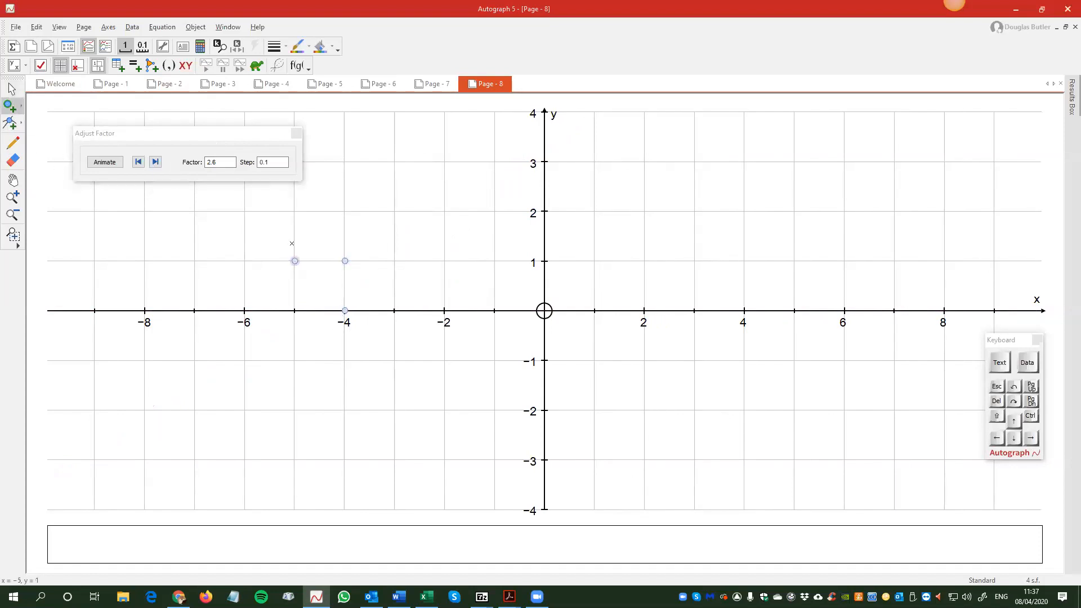
{"action": "left_click", "coordinate": [292, 212]}
{"action": "left_click", "coordinate": [445, 212]}
{"action": "left_click", "coordinate": [445, 261]}
{"action": "left_click", "coordinate": [395, 260]}
{"action": "left_click", "coordinate": [11, 88]}
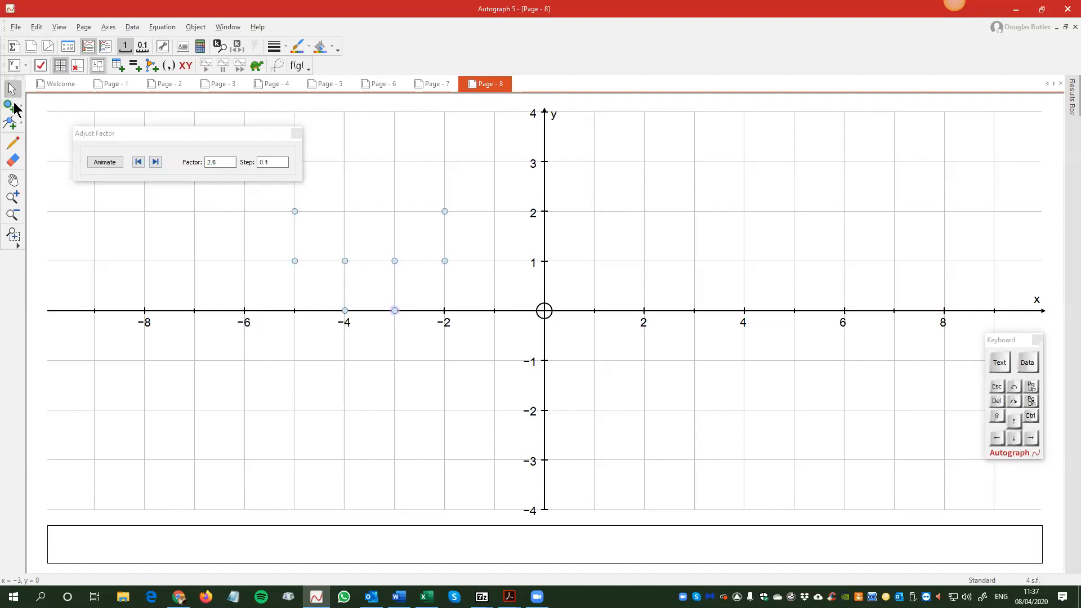
Step: Join the eight plotted points into a T-shaped polygon and move it one unit in the positive x direction
{"action": "left_click_drag", "start_coordinate": [262, 197], "coordinate": [493, 316]}
{"action": "right_click", "coordinate": [494, 316]}
{"action": "left_click", "coordinate": [533, 455]}
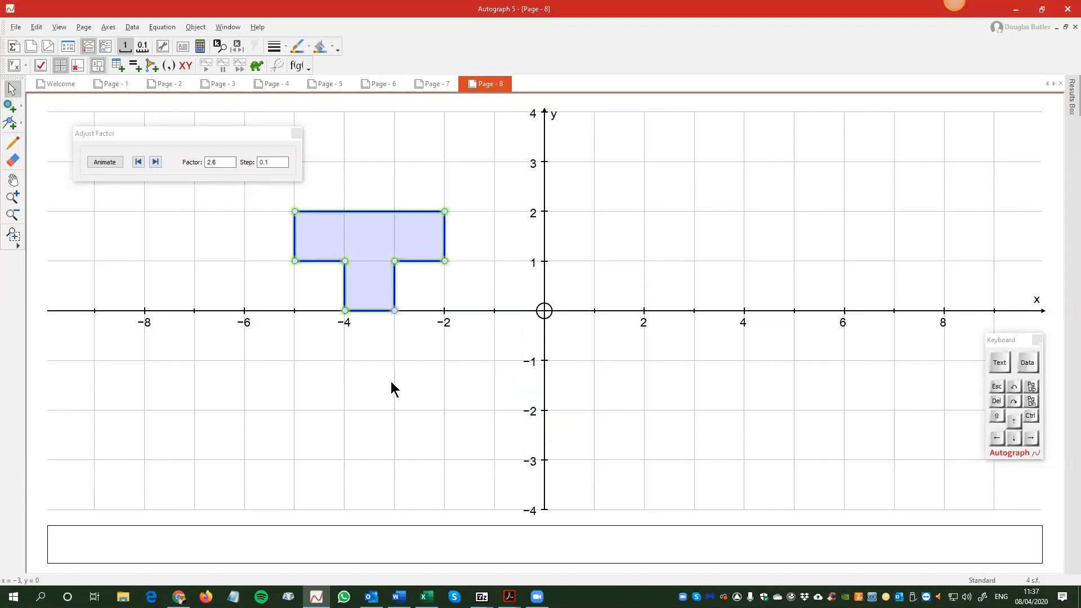
{"action": "left_click_drag", "start_coordinate": [391, 255], "coordinate": [449, 246]}
{"action": "left_click", "coordinate": [273, 271]}
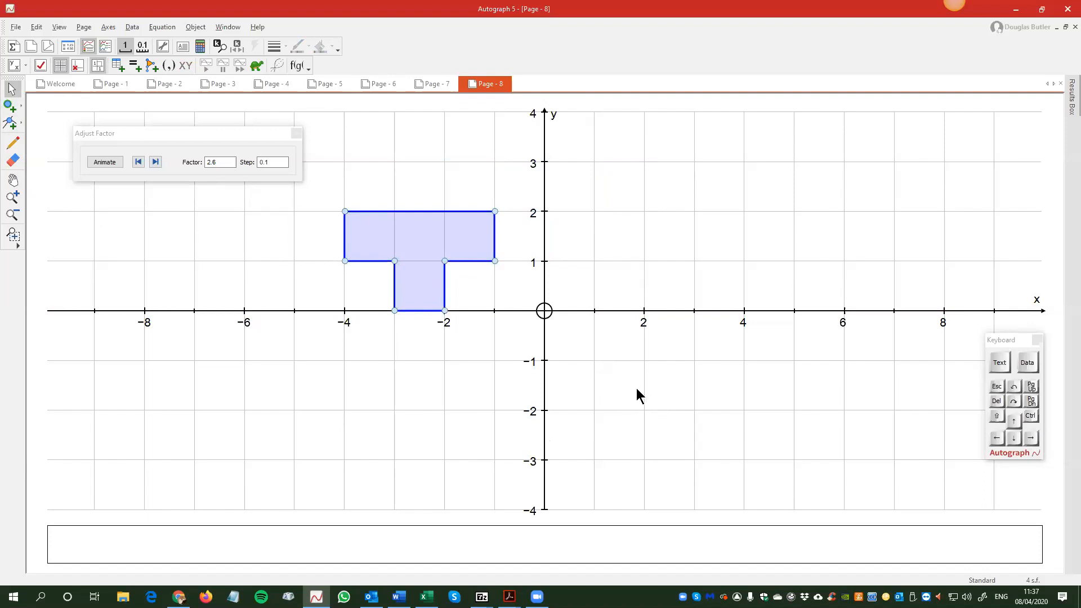
Step: Add a vector with components 3 and 1 from a point plotted at (1, 0), and move its start point to (2, 0)
{"action": "left_click", "coordinate": [10, 106]}
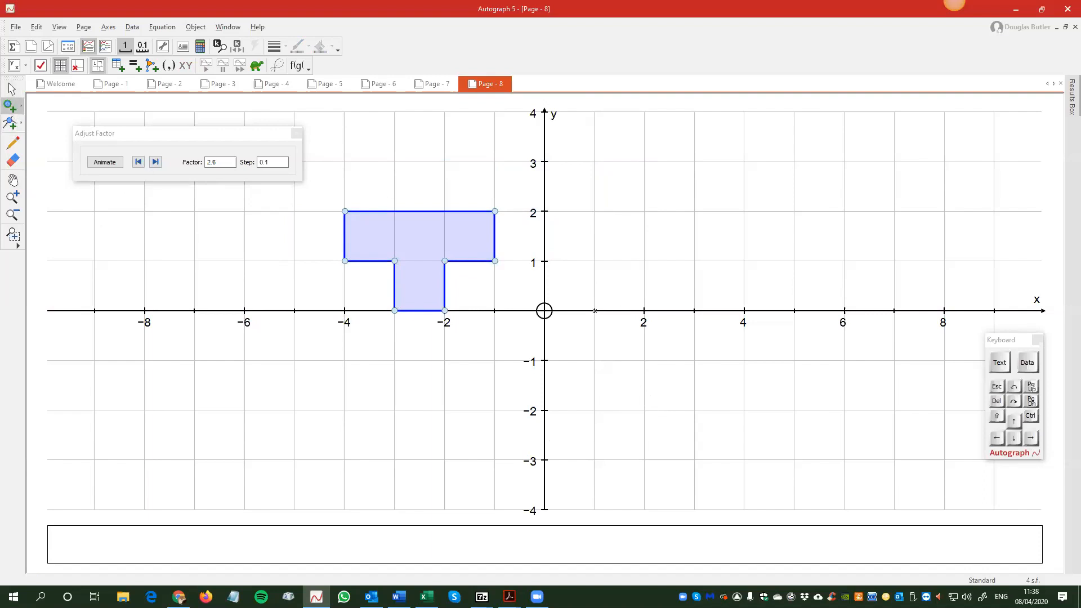
{"action": "left_click", "coordinate": [594, 310]}
{"action": "right_click", "coordinate": [703, 153]}
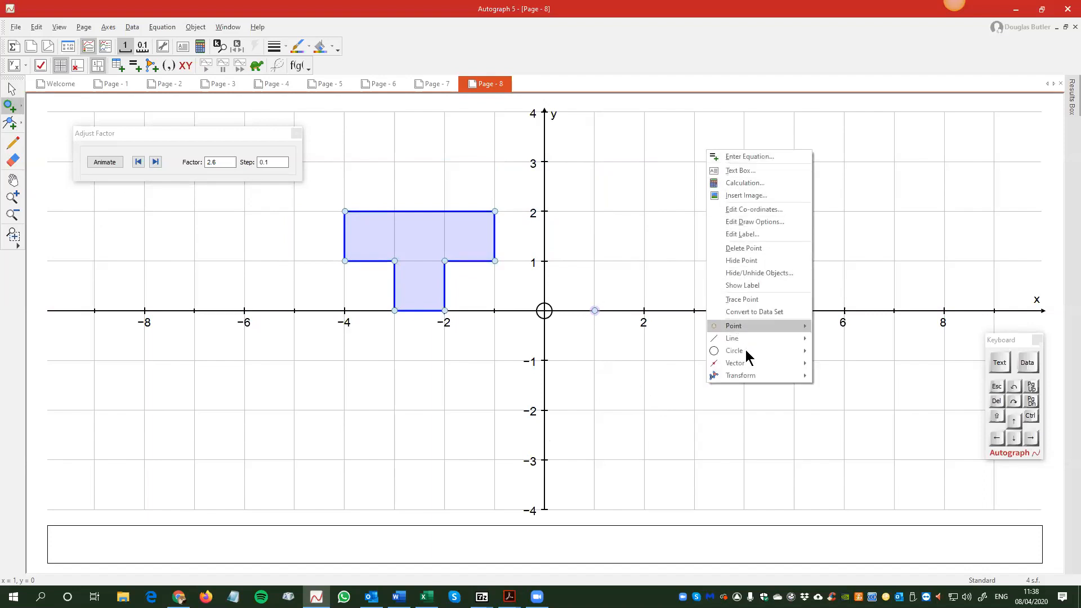
{"action": "mouse_move", "coordinate": [750, 369]}
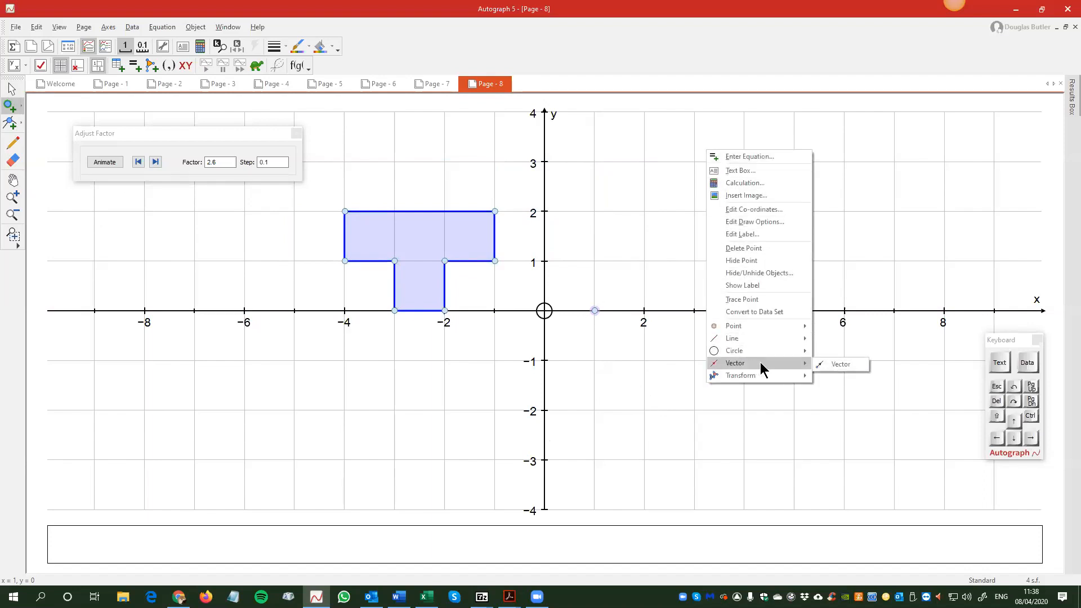
{"action": "left_click", "coordinate": [831, 364]}
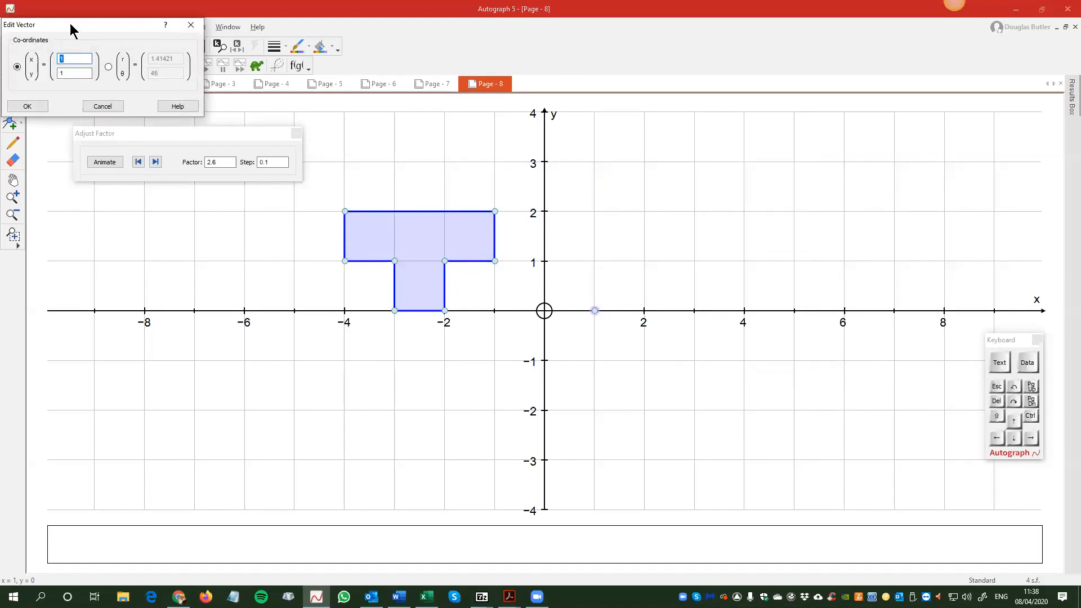
{"action": "left_click_drag", "start_coordinate": [74, 29], "coordinate": [794, 115]}
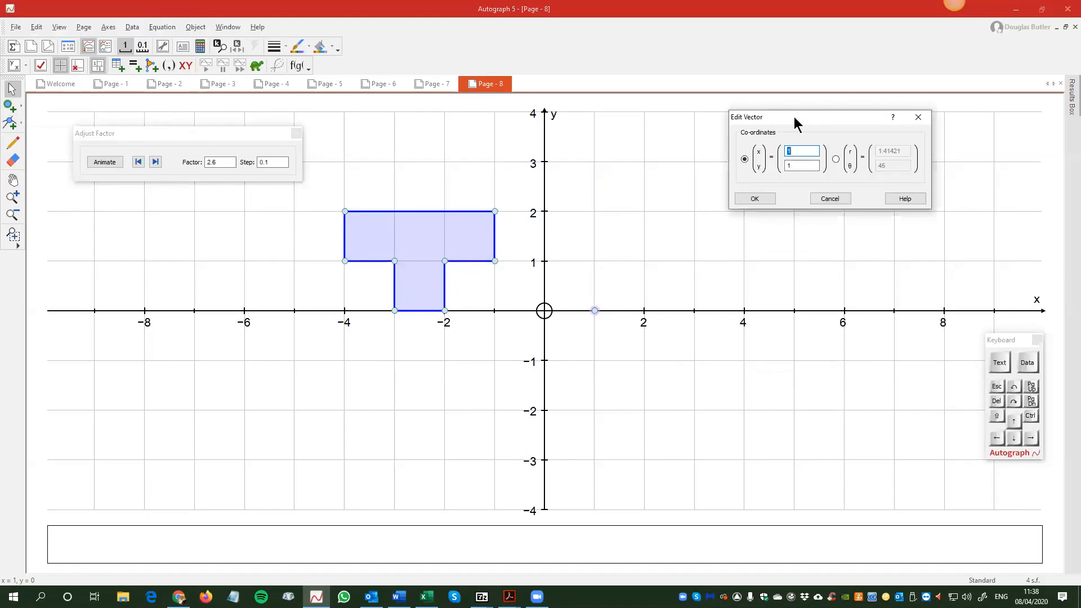
{"action": "type", "text": "3"}
{"action": "left_click", "coordinate": [750, 198]}
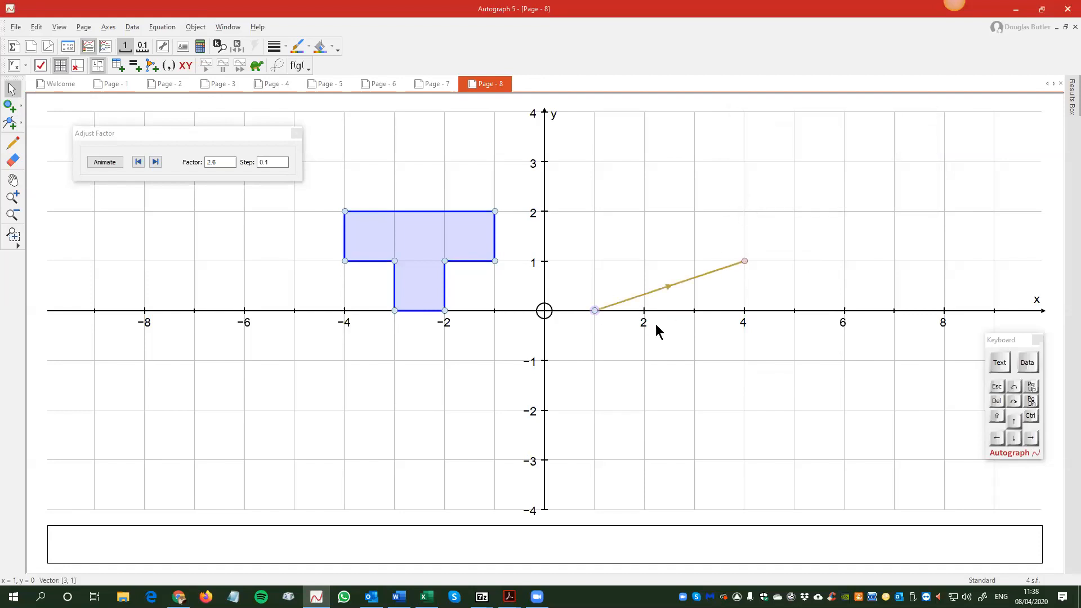
{"action": "left_click_drag", "start_coordinate": [595, 310], "coordinate": [635, 310]}
{"action": "left_click", "coordinate": [622, 345]}
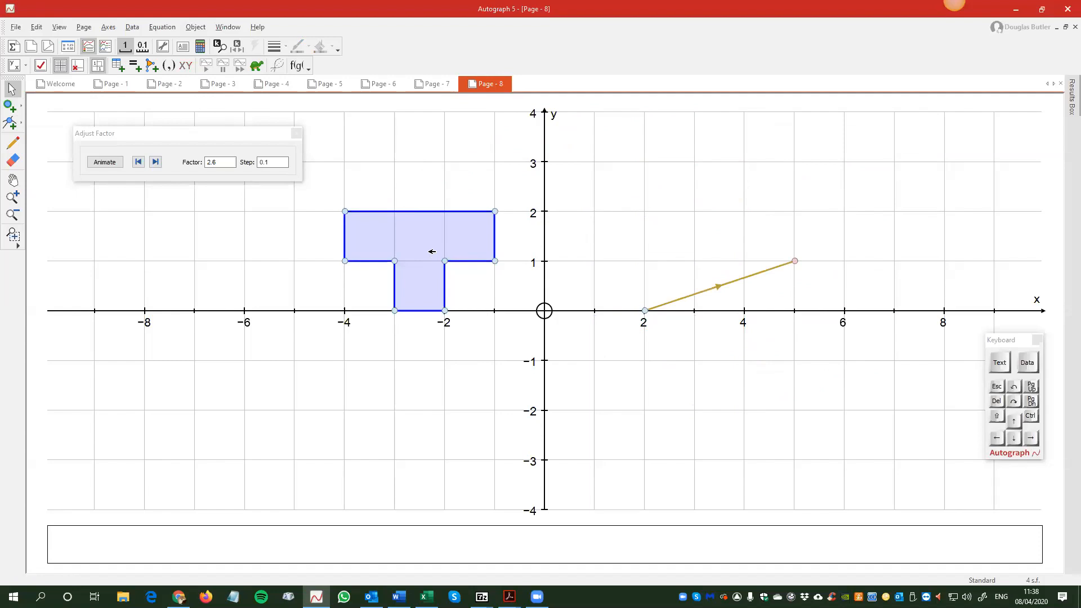
Step: Translate the blue T-shape by the vector with components 3 and 1
{"action": "left_click", "coordinate": [430, 245]}
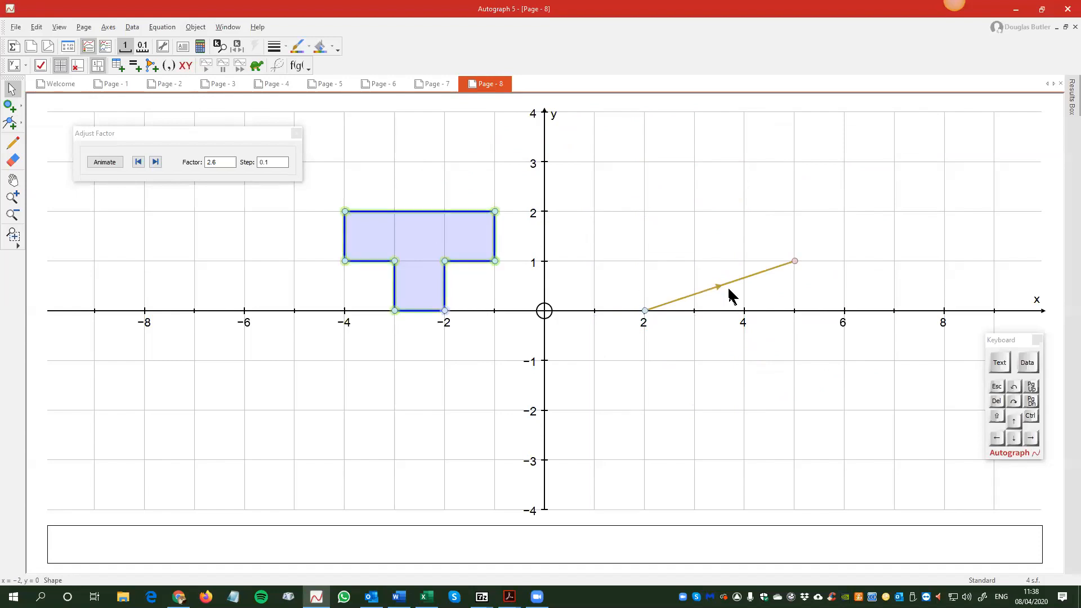
{"action": "left_click", "coordinate": [594, 248]}
{"action": "left_click", "coordinate": [434, 242]}
{"action": "left_click", "coordinate": [718, 287], "text": "shift"}
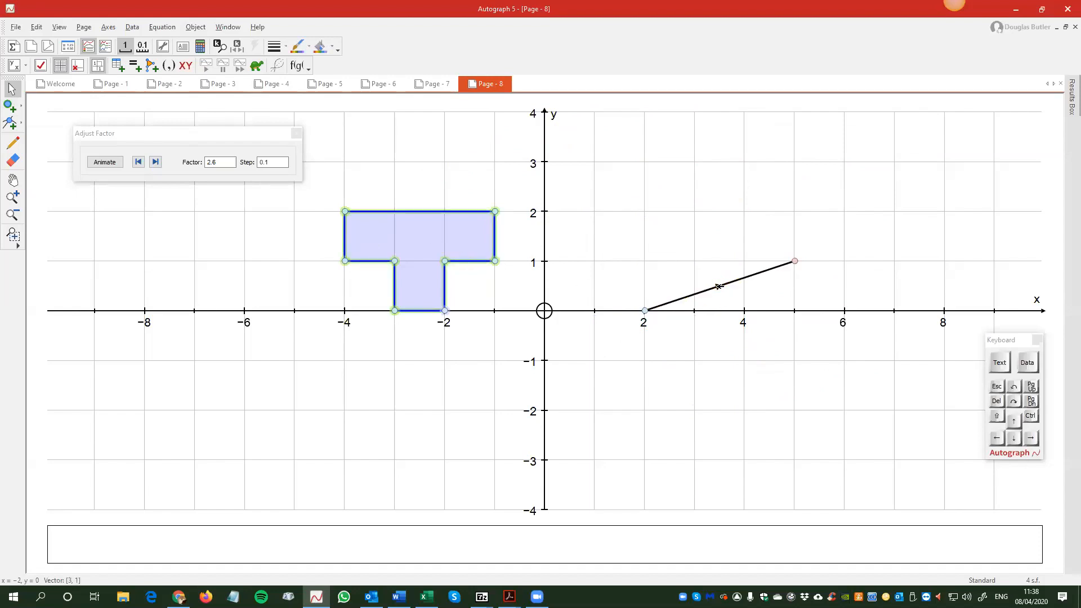
{"action": "right_click", "coordinate": [612, 224]}
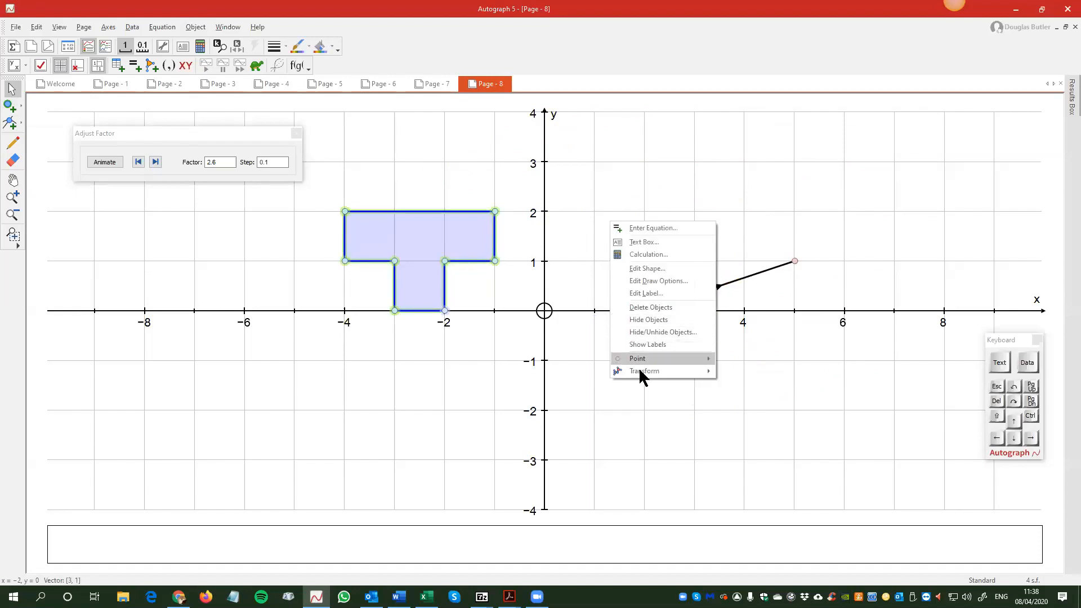
{"action": "mouse_move", "coordinate": [644, 372]}
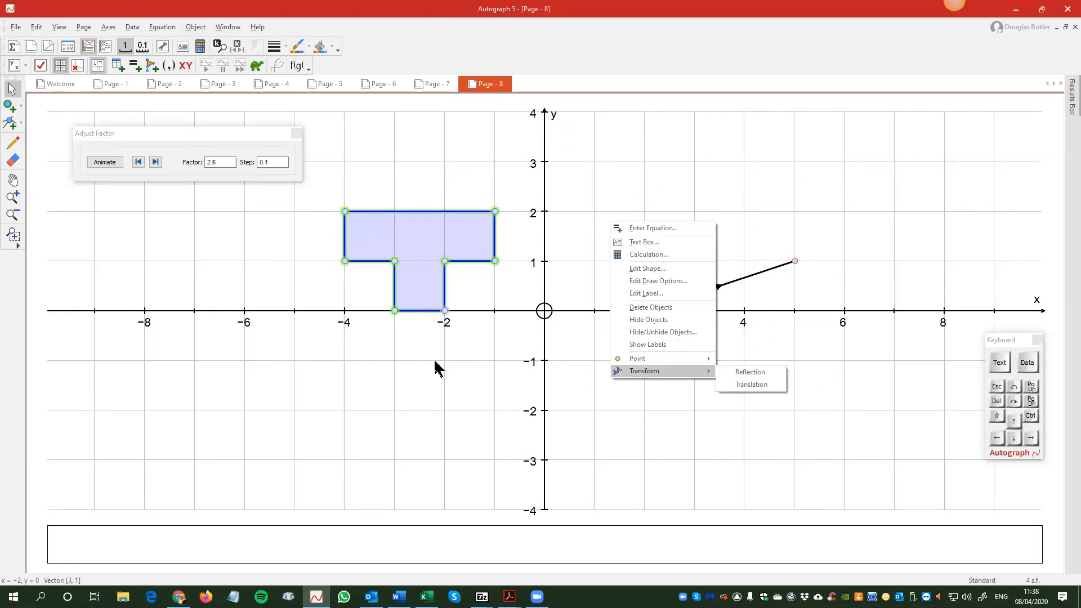
{"action": "left_click", "coordinate": [746, 386]}
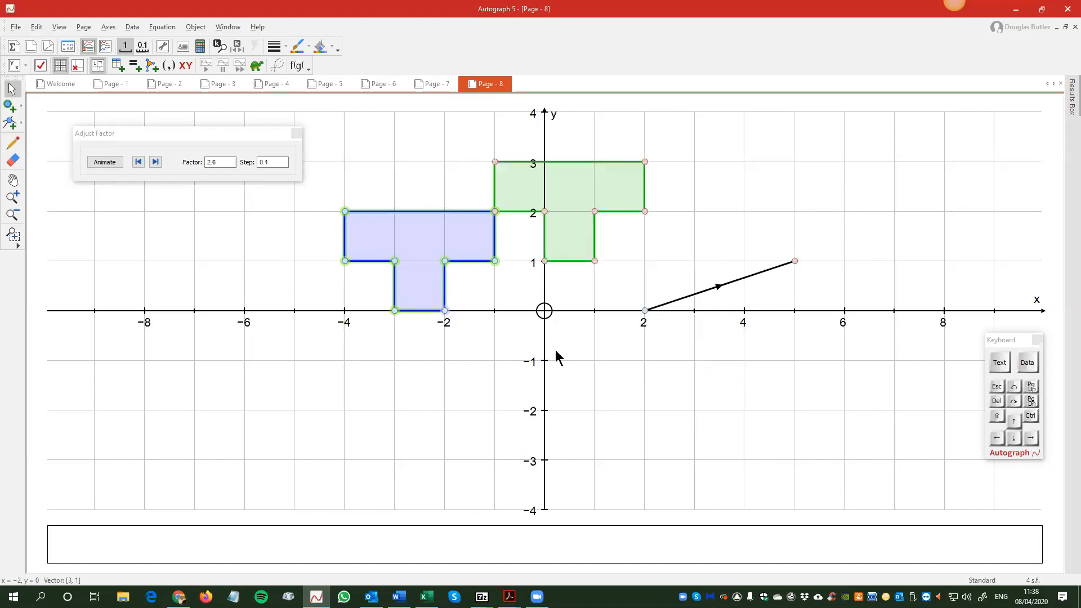
{"action": "left_click", "coordinate": [469, 353]}
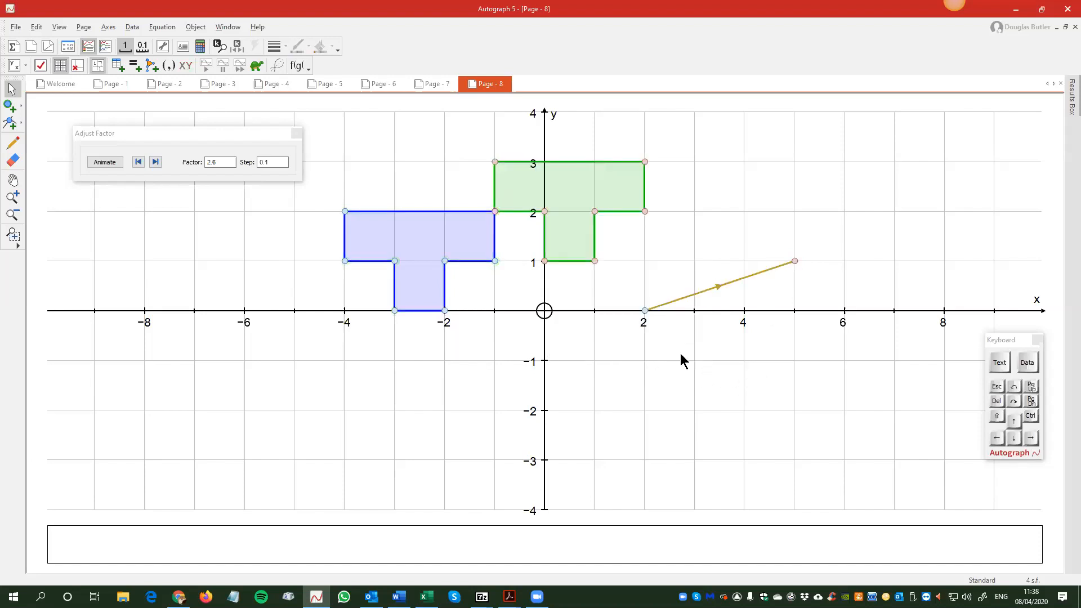
Step: Copy the vector with components 3 and 1 to the blue T-shape's corner at (-4, 2)
{"action": "left_click", "coordinate": [720, 286]}
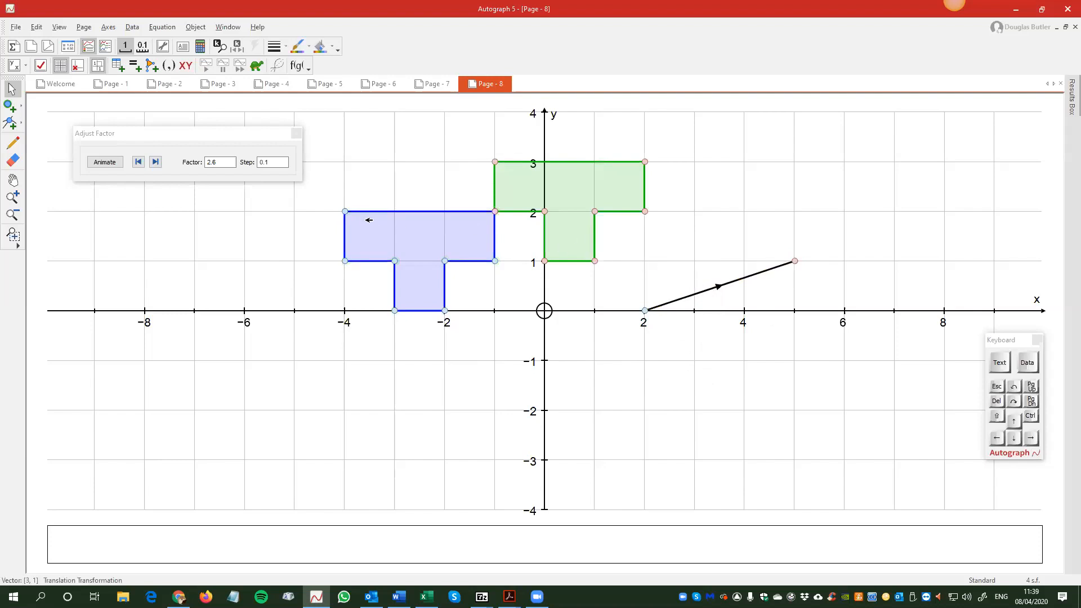
{"action": "right_click", "coordinate": [274, 242]}
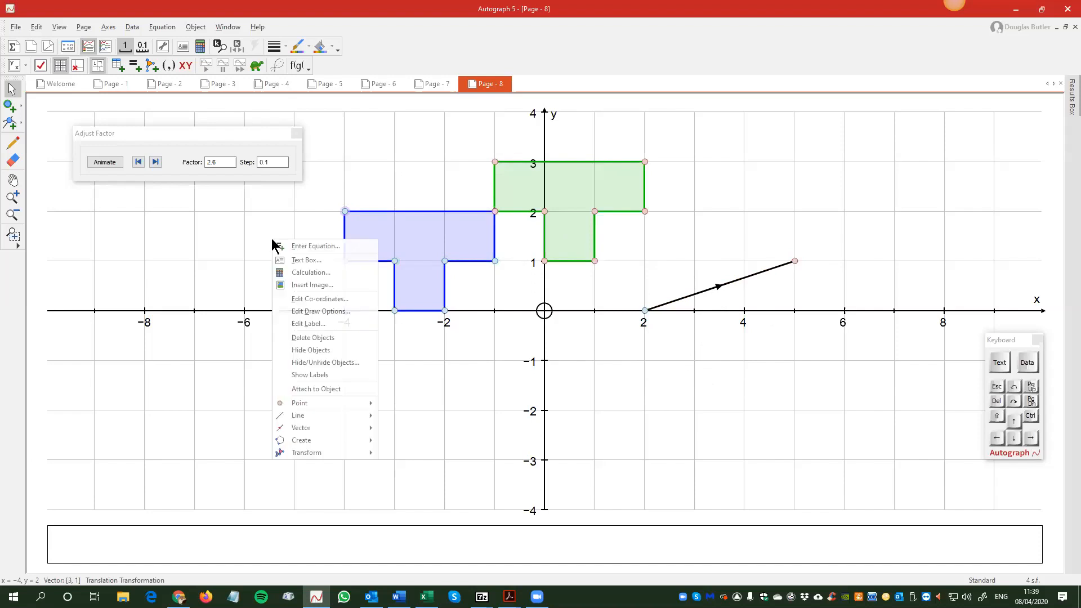
{"action": "mouse_move", "coordinate": [335, 429]}
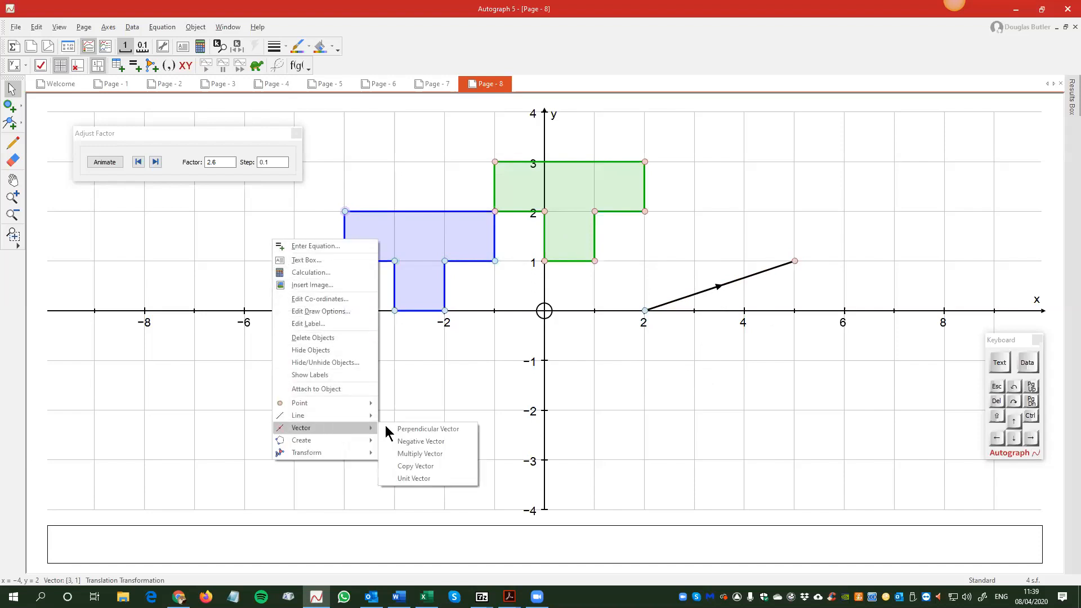
{"action": "left_click", "coordinate": [415, 466]}
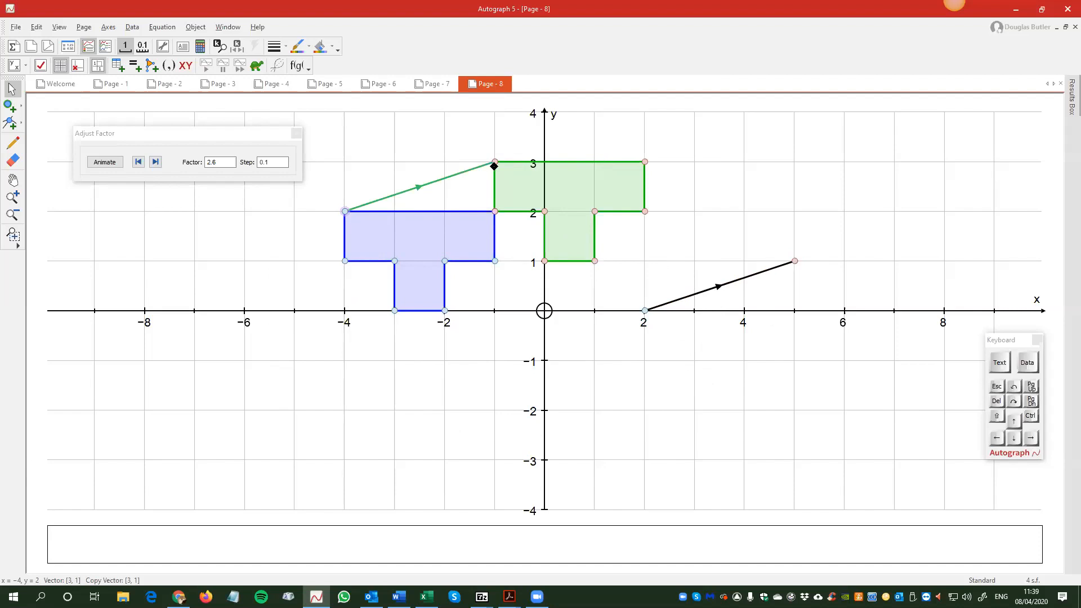
{"action": "mouse_move", "coordinate": [646, 311]}
{"action": "left_mouse_down"}
{"action": "mouse_move", "coordinate": [744, 304]}
{"action": "mouse_move", "coordinate": [692, 357]}
{"action": "mouse_move", "coordinate": [647, 310]}
{"action": "mouse_move", "coordinate": [694, 307]}
{"action": "mouse_move", "coordinate": [647, 310]}
{"action": "left_mouse_up"}
{"action": "left_click", "coordinate": [687, 341]}
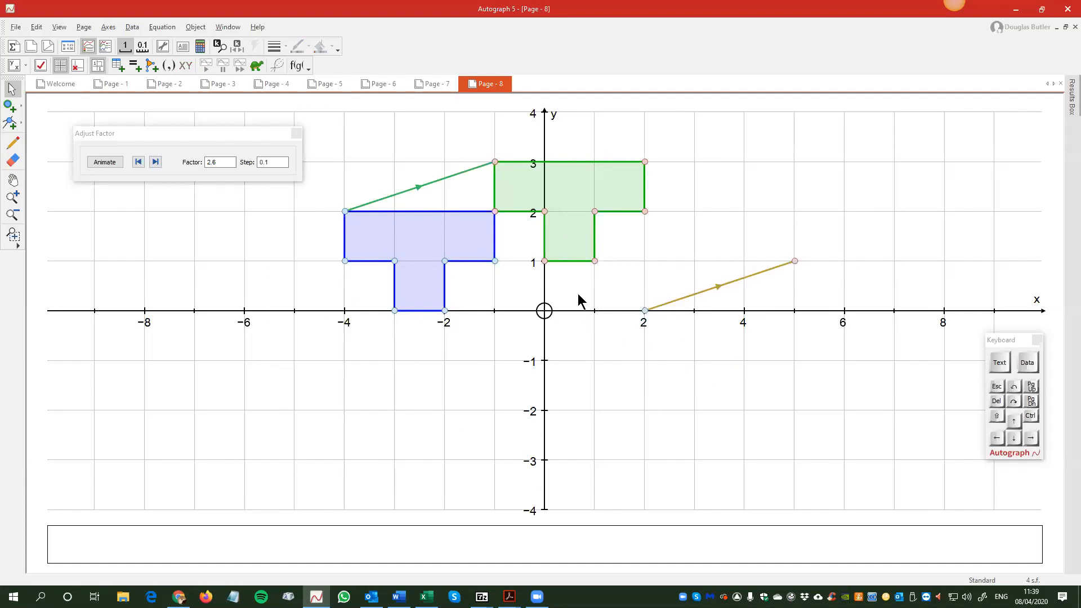
Step: Plot a new point at (3, 2)
{"action": "left_click_drag", "start_coordinate": [575, 302], "coordinate": [536, 414]}
{"action": "left_click", "coordinate": [9, 105]}
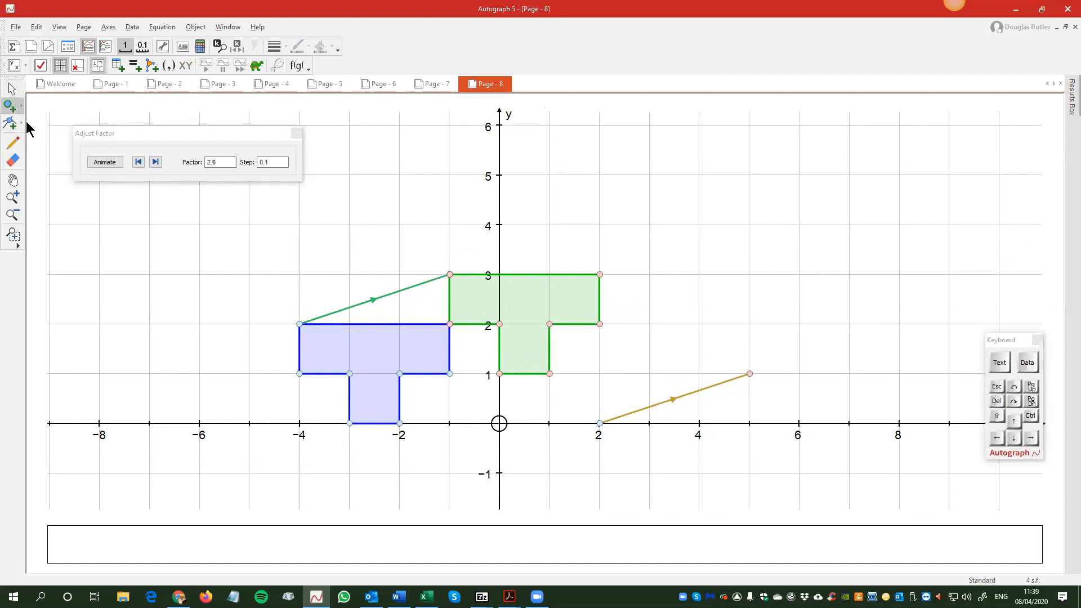
{"action": "left_click", "coordinate": [648, 324]}
{"action": "left_click", "coordinate": [11, 89]}
{"action": "left_click", "coordinate": [648, 466]}
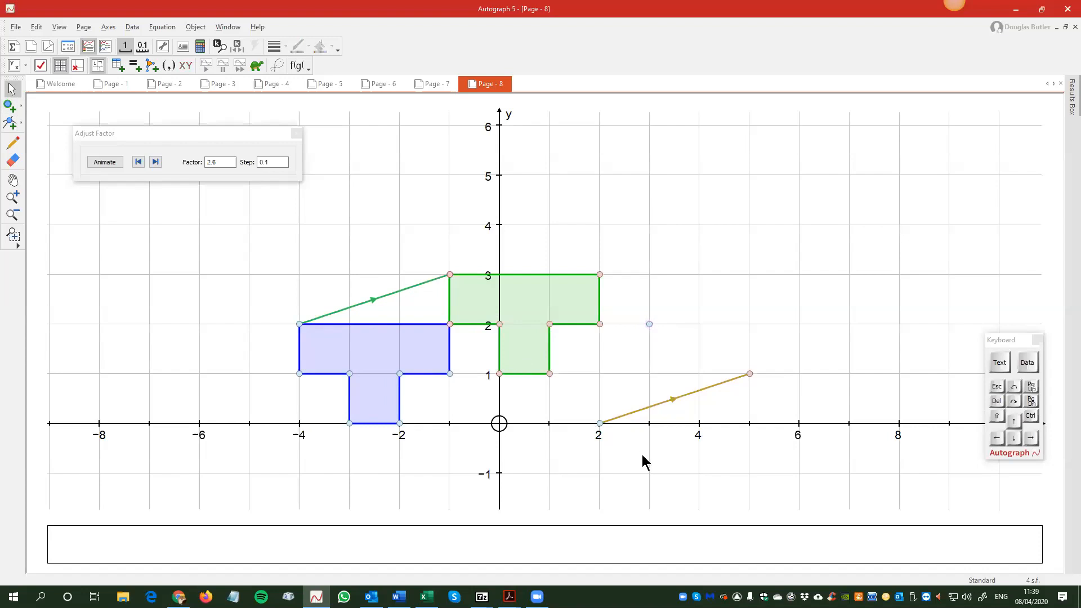
Step: Create a two-point vector from the first vector's start point at (2, 0) to the point at (3, 2)
{"action": "left_click", "coordinate": [599, 424]}
{"action": "left_click", "coordinate": [599, 424]}
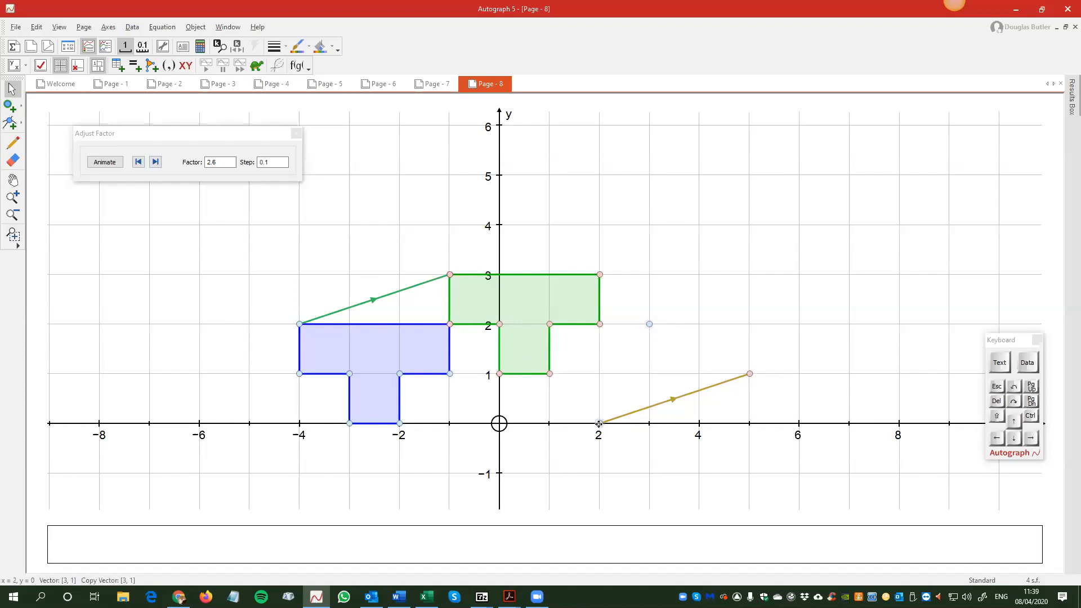
{"action": "left_click", "coordinate": [647, 325]}
{"action": "right_click", "coordinate": [715, 143]}
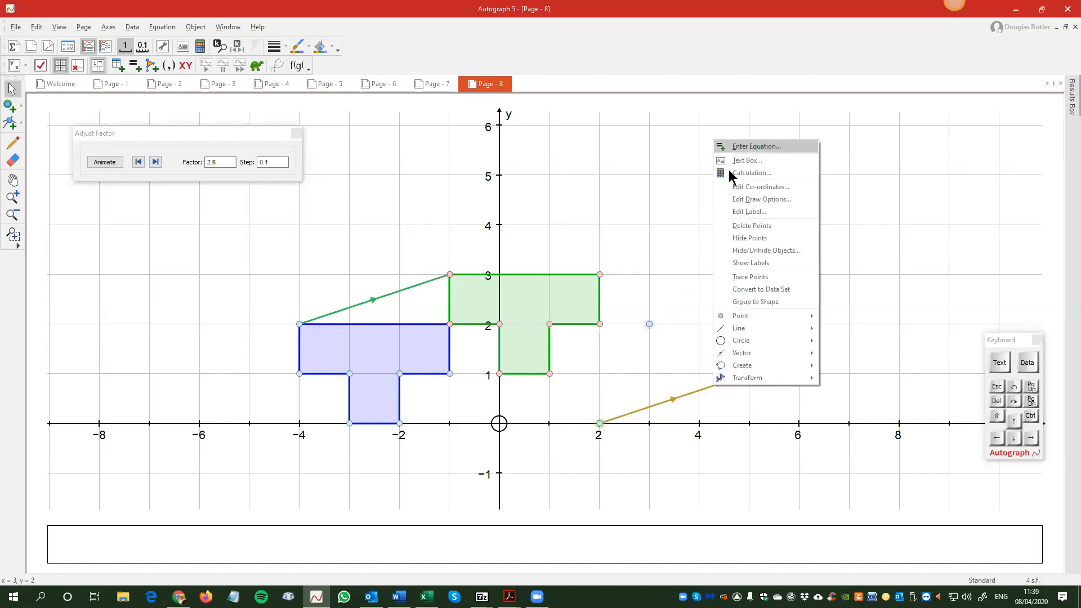
{"action": "mouse_move", "coordinate": [756, 351]}
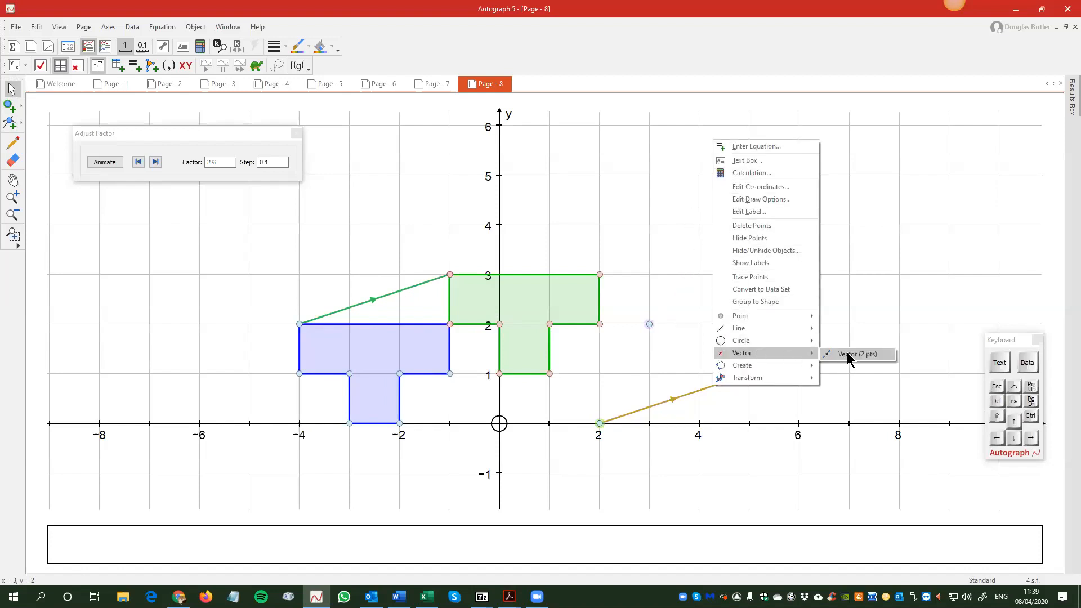
{"action": "left_click", "coordinate": [849, 355]}
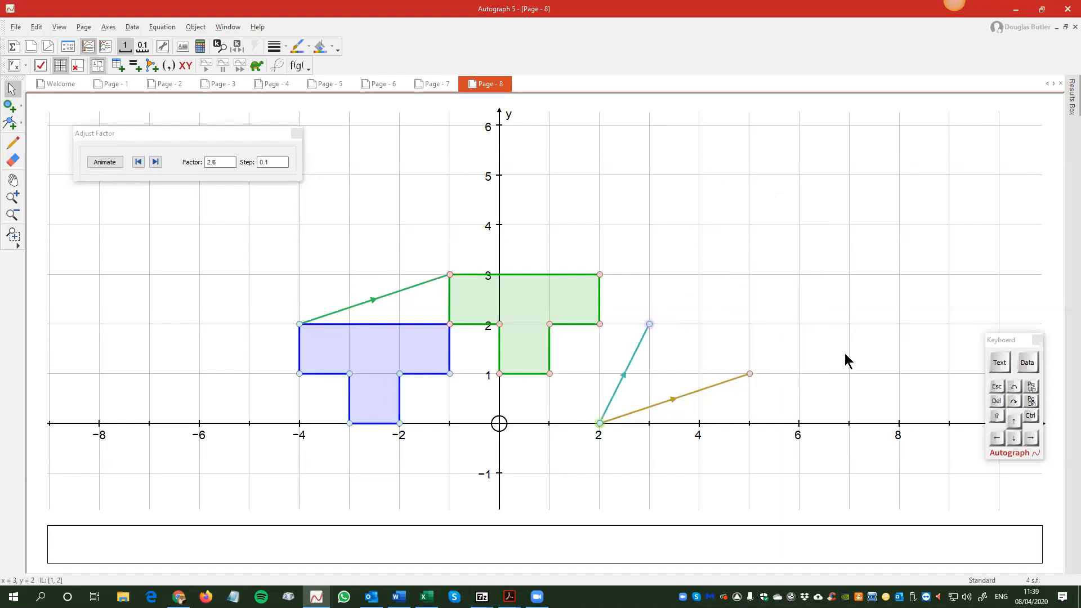
{"action": "left_click", "coordinate": [662, 377]}
{"action": "left_click_drag", "start_coordinate": [647, 326], "coordinate": [657, 306]}
{"action": "left_click", "coordinate": [670, 352]}
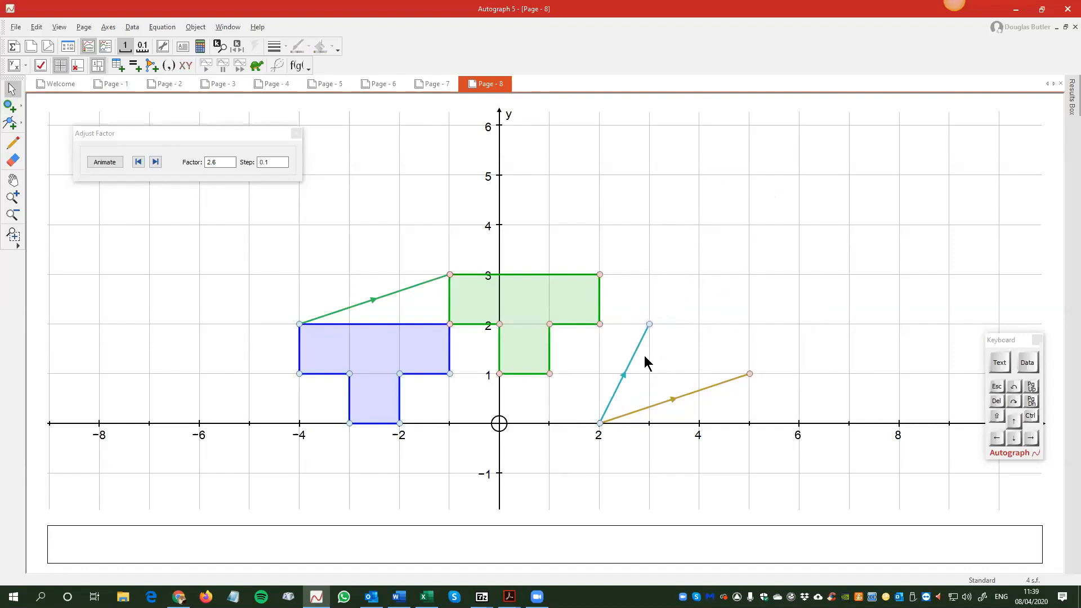
Step: Translate the green T-shape by the vector that runs from (2, 0) to (3, 2)
{"action": "left_click", "coordinate": [638, 352]}
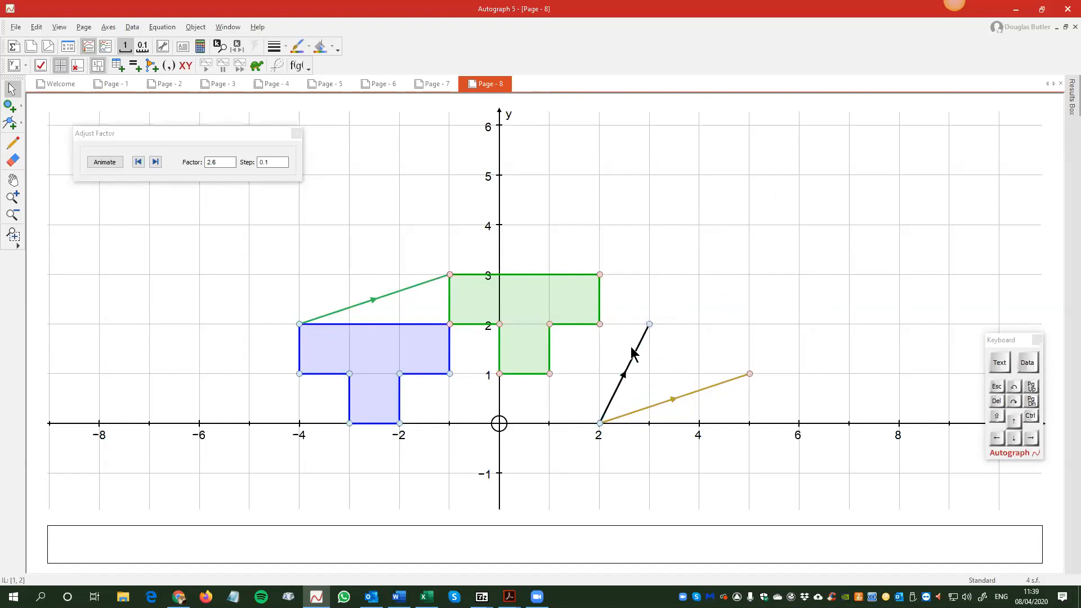
{"action": "left_click", "coordinate": [544, 297], "text": "shift"}
{"action": "right_click", "coordinate": [699, 247]}
{"action": "mouse_move", "coordinate": [763, 390]}
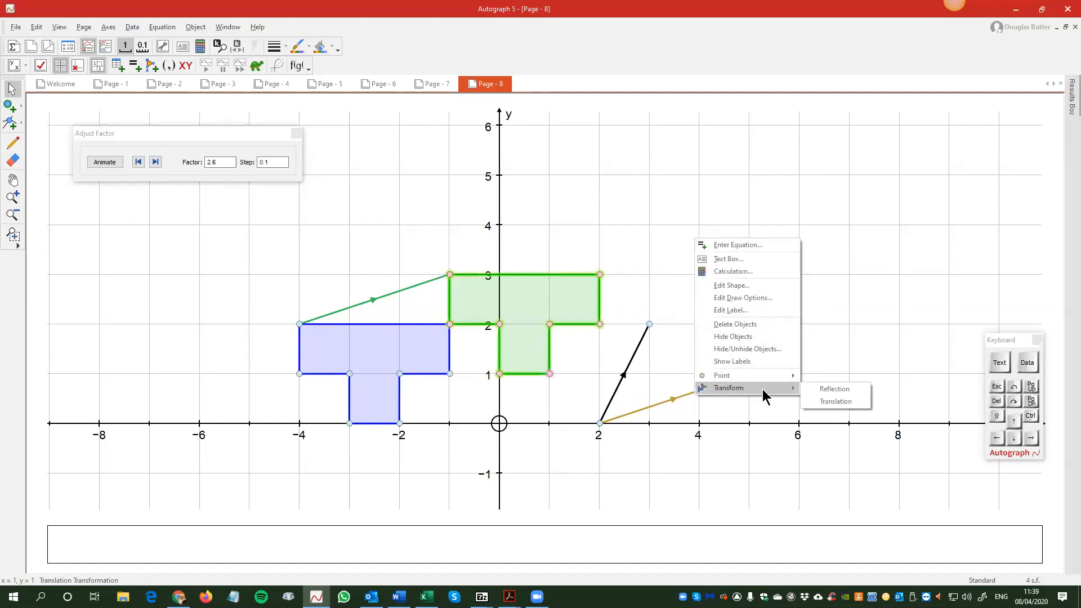
{"action": "left_click", "coordinate": [830, 403]}
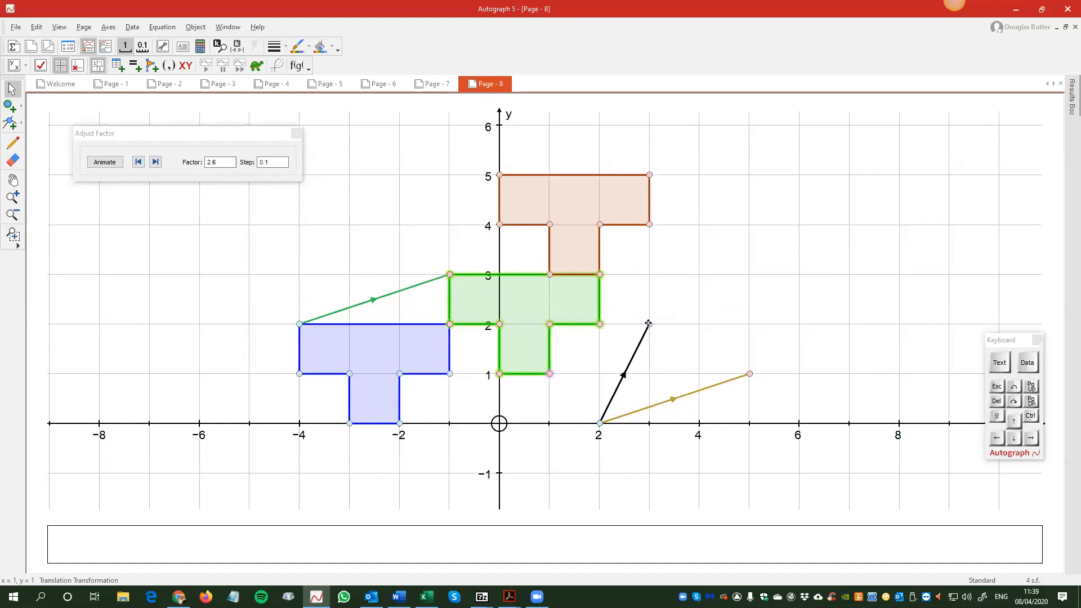
{"action": "mouse_move", "coordinate": [649, 323]}
{"action": "left_mouse_down"}
{"action": "mouse_move", "coordinate": [645, 280]}
{"action": "mouse_move", "coordinate": [781, 289]}
{"action": "mouse_move", "coordinate": [848, 346]}
{"action": "mouse_move", "coordinate": [847, 394]}
{"action": "mouse_move", "coordinate": [800, 479]}
{"action": "mouse_move", "coordinate": [637, 479]}
{"action": "mouse_move", "coordinate": [515, 404]}
{"action": "mouse_move", "coordinate": [649, 322]}
{"action": "left_mouse_up"}
{"action": "left_click", "coordinate": [647, 298]}
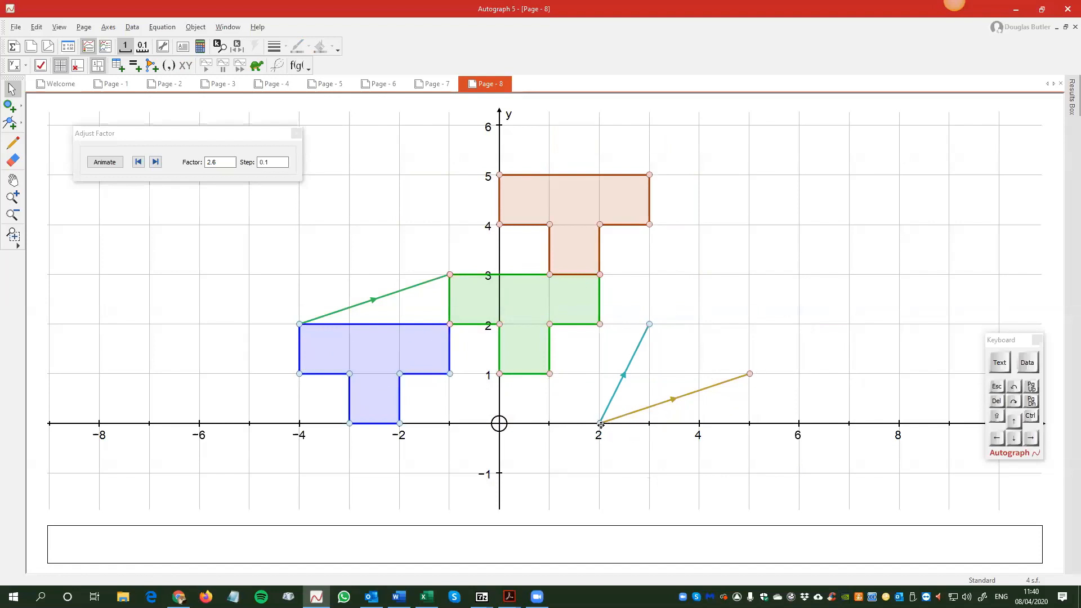
Step: Add a text box showing the components of the vector from (2, 0) to (5, 1), and place it just below that vector
{"action": "left_click", "coordinate": [675, 399]}
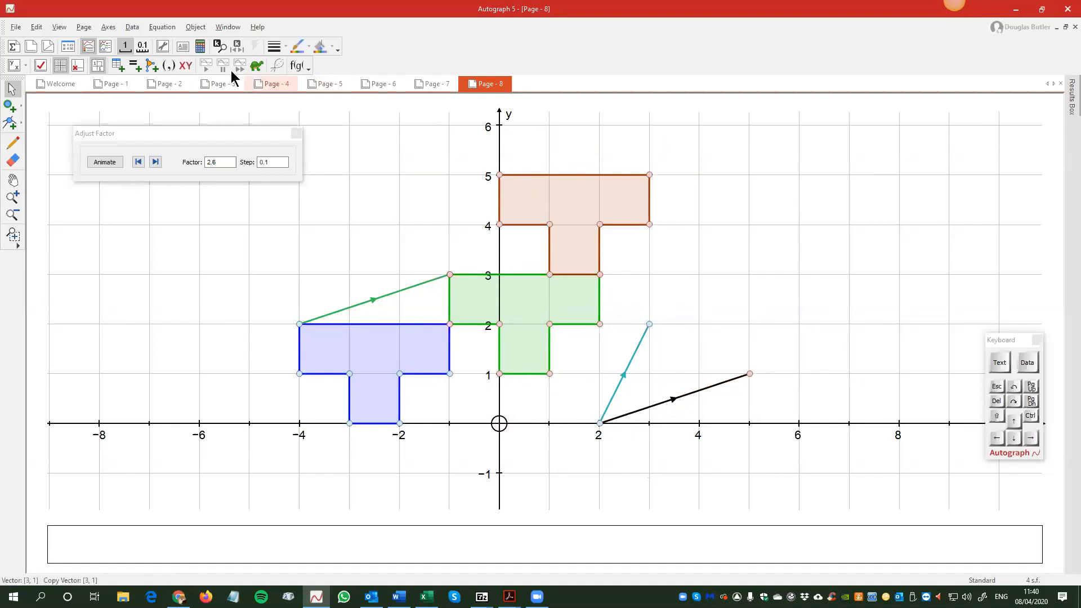
{"action": "left_click", "coordinate": [184, 46]}
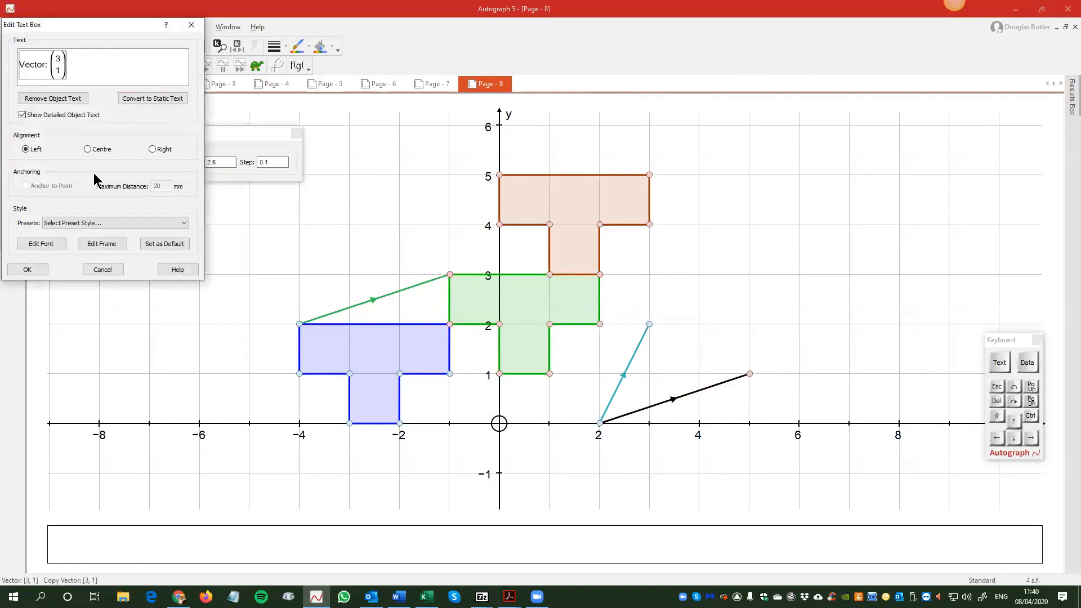
{"action": "left_click", "coordinate": [28, 270]}
{"action": "left_click_drag", "start_coordinate": [514, 294], "coordinate": [686, 425]}
{"action": "left_click", "coordinate": [656, 460]}
Step: Add a text box showing the components of the vector from (2, 0) to (3, 2), and place it beside that vector's end point
{"action": "left_click", "coordinate": [627, 371]}
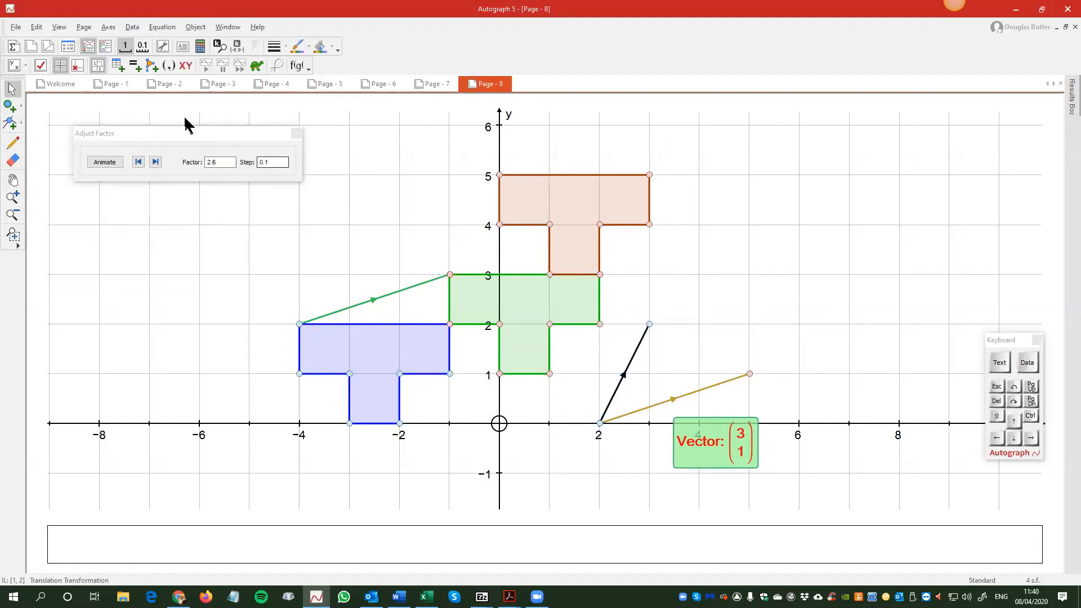
{"action": "left_click", "coordinate": [183, 48]}
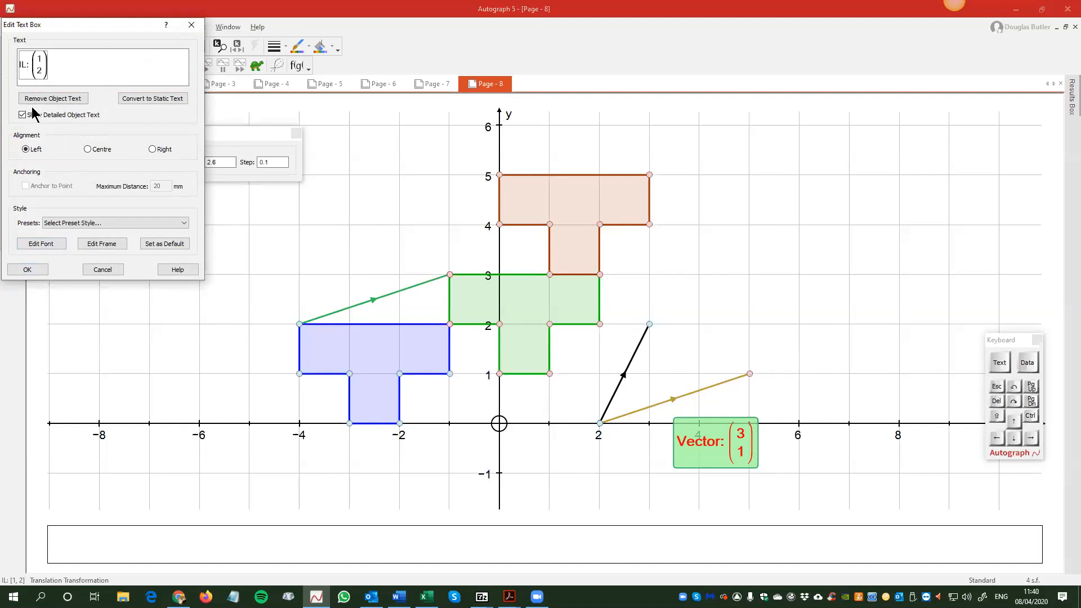
{"action": "left_click", "coordinate": [27, 269]}
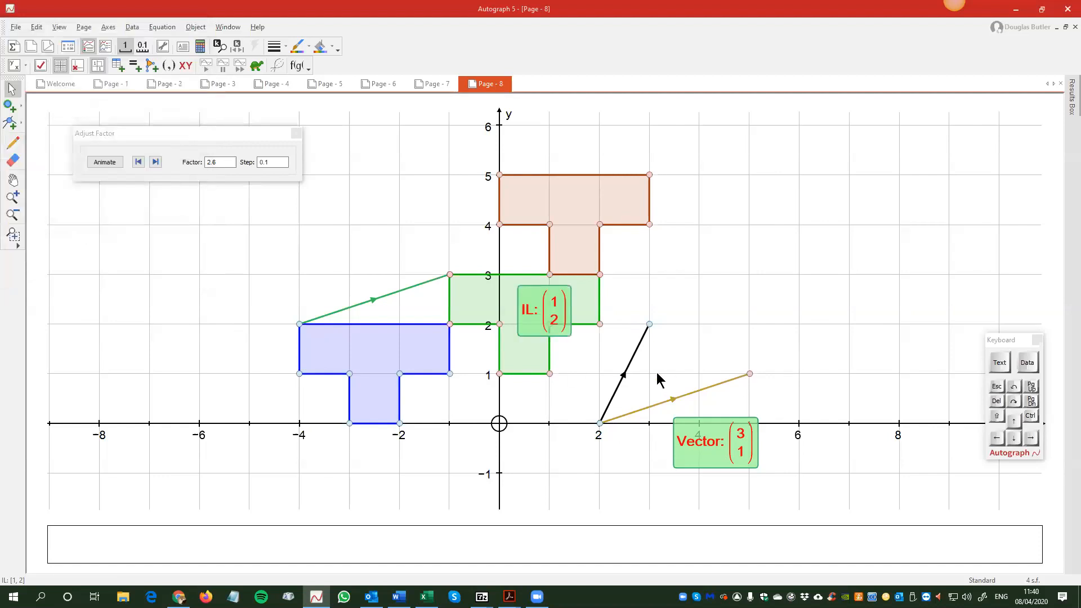
{"action": "left_click_drag", "start_coordinate": [556, 311], "coordinate": [704, 318]}
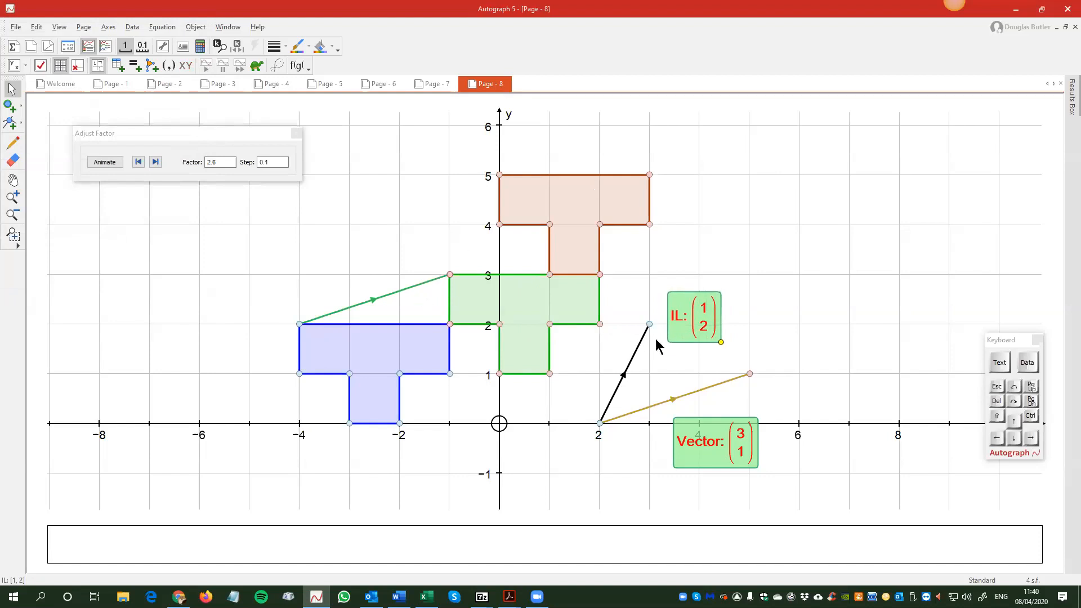
Step: Move the Adjust Factor window away from the graph and show labels on the brown T-shape and its vertices
{"action": "left_click", "coordinate": [107, 28]}
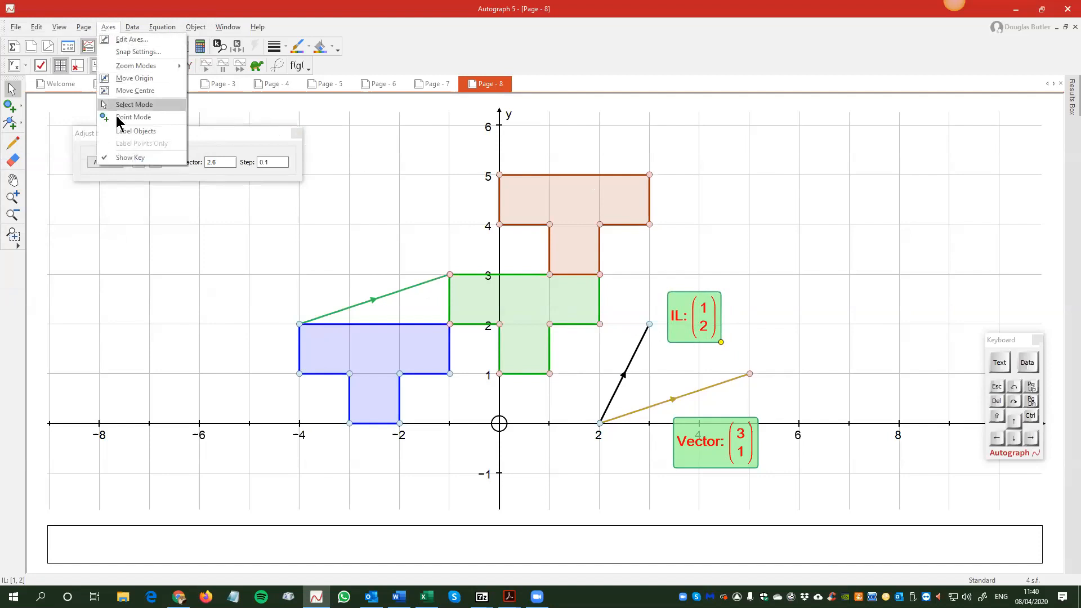
{"action": "left_click", "coordinate": [350, 141]}
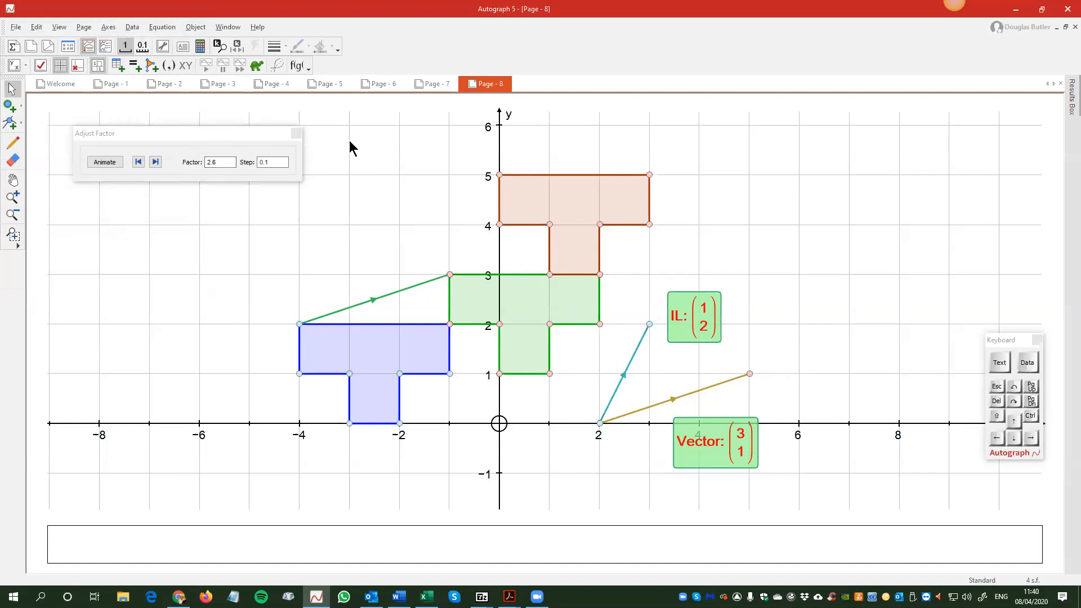
{"action": "left_click_drag", "start_coordinate": [270, 132], "coordinate": [222, 107]}
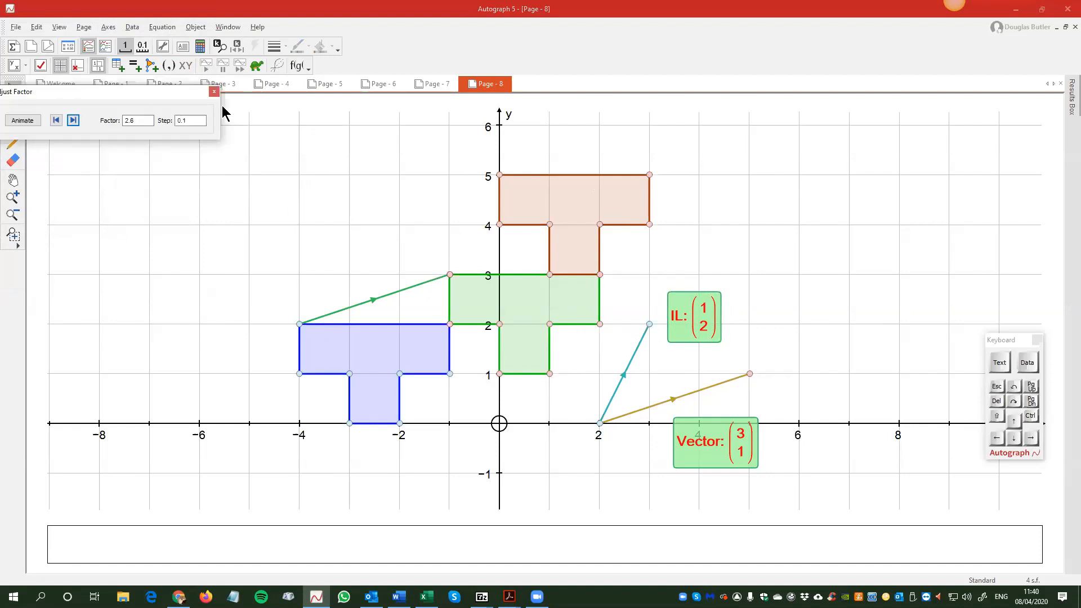
{"action": "left_click", "coordinate": [269, 150]}
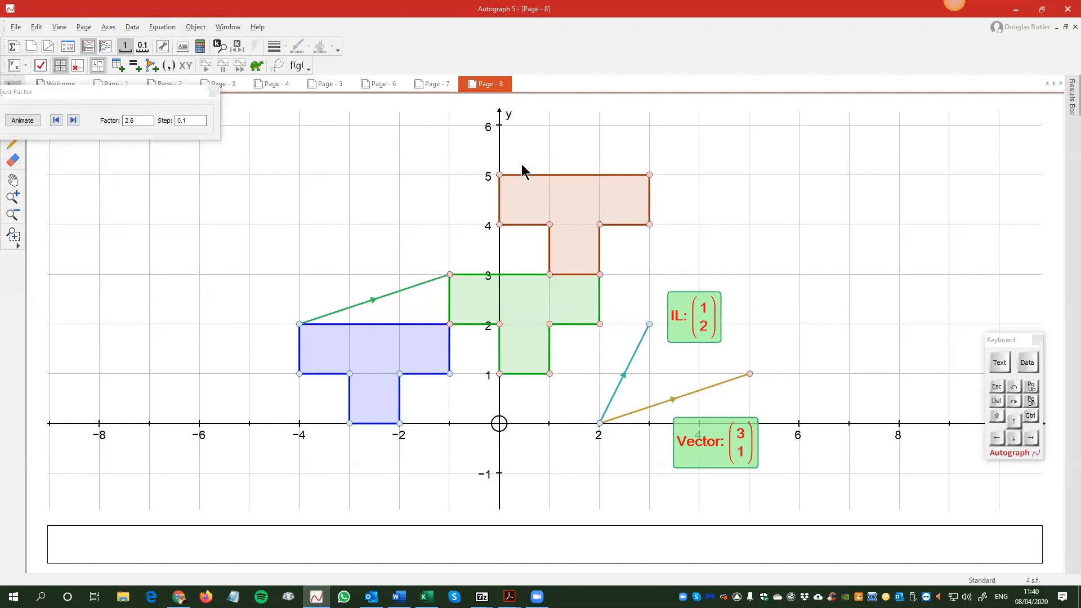
{"action": "left_click_drag", "start_coordinate": [473, 151], "coordinate": [687, 284]}
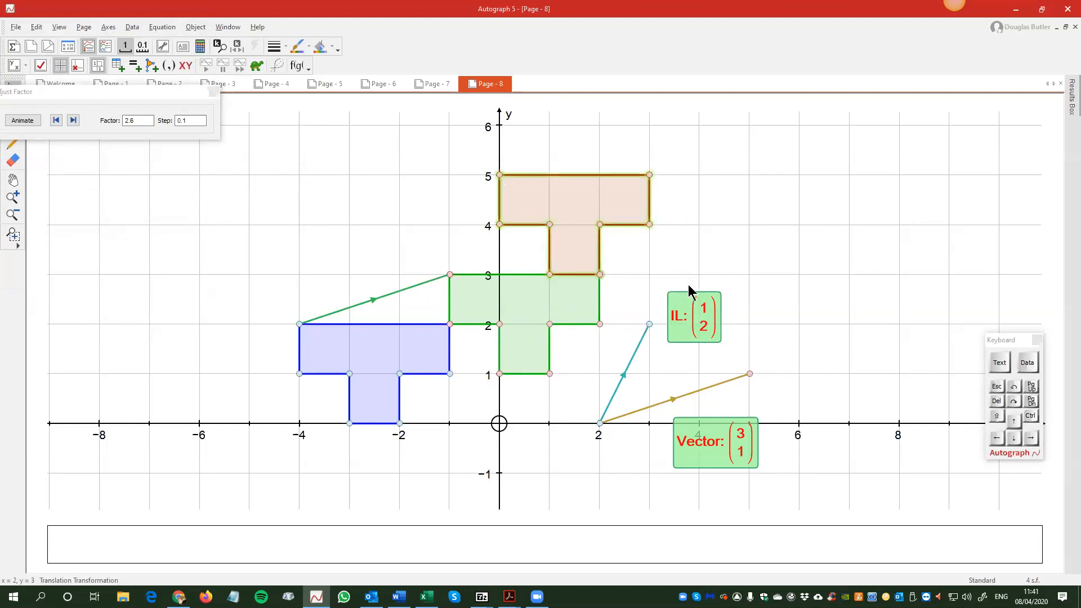
{"action": "right_click", "coordinate": [822, 192]}
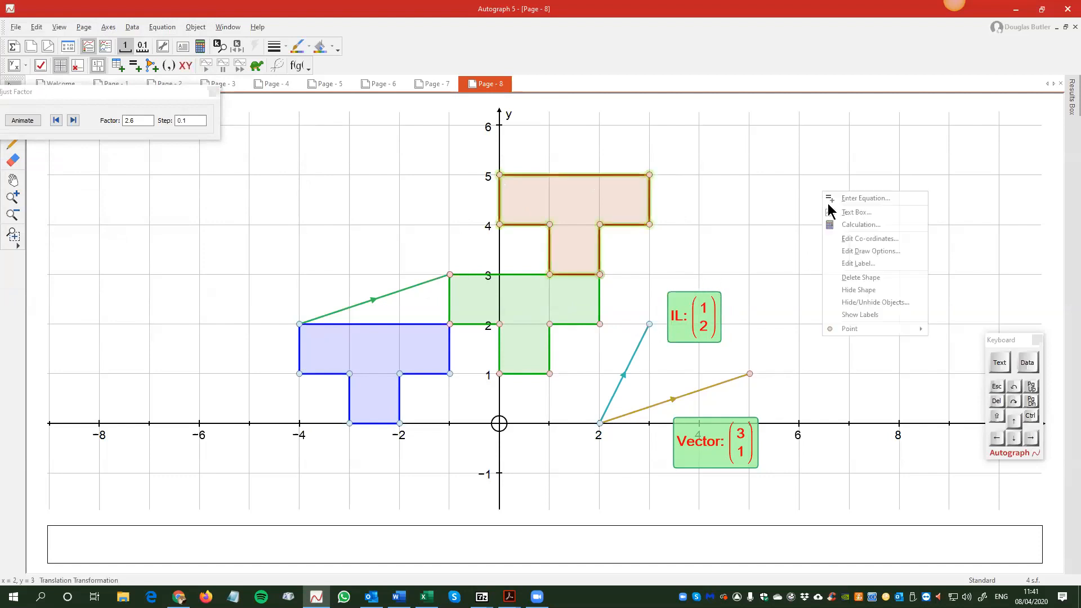
{"action": "left_click", "coordinate": [867, 316]}
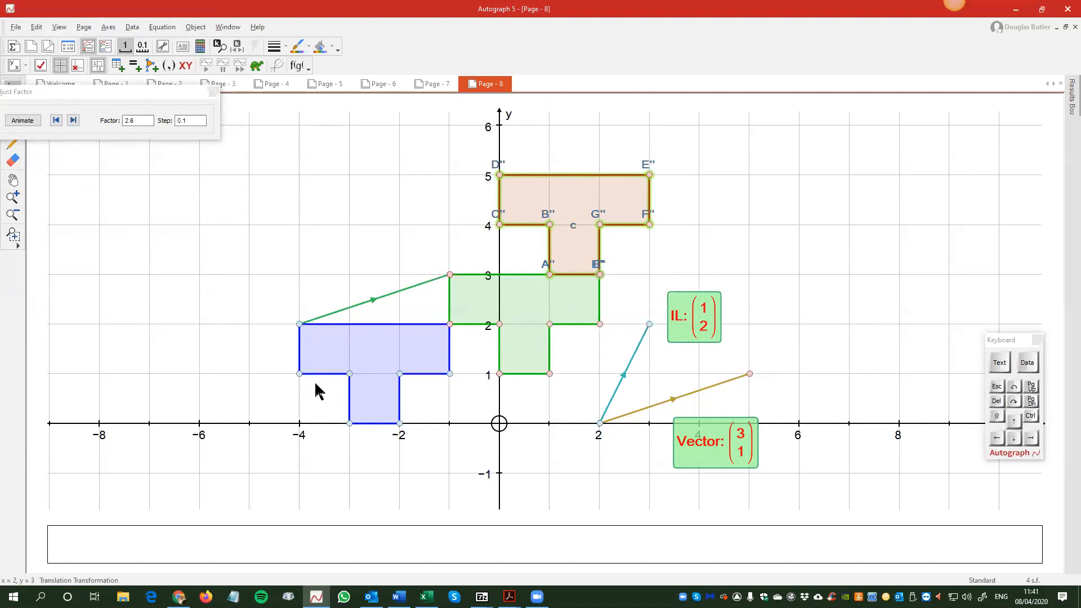
Step: Show labels on the blue T-shape's vertices at (-4, 2) and (-4, 1), leaving nothing selected
{"action": "left_click", "coordinate": [299, 373]}
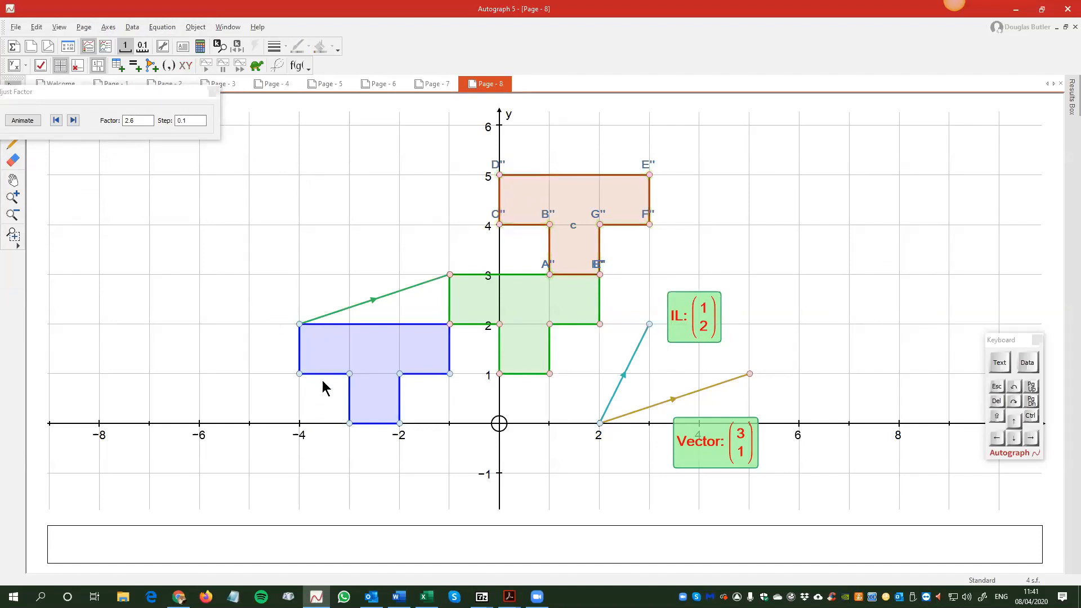
{"action": "right_click", "coordinate": [340, 193]}
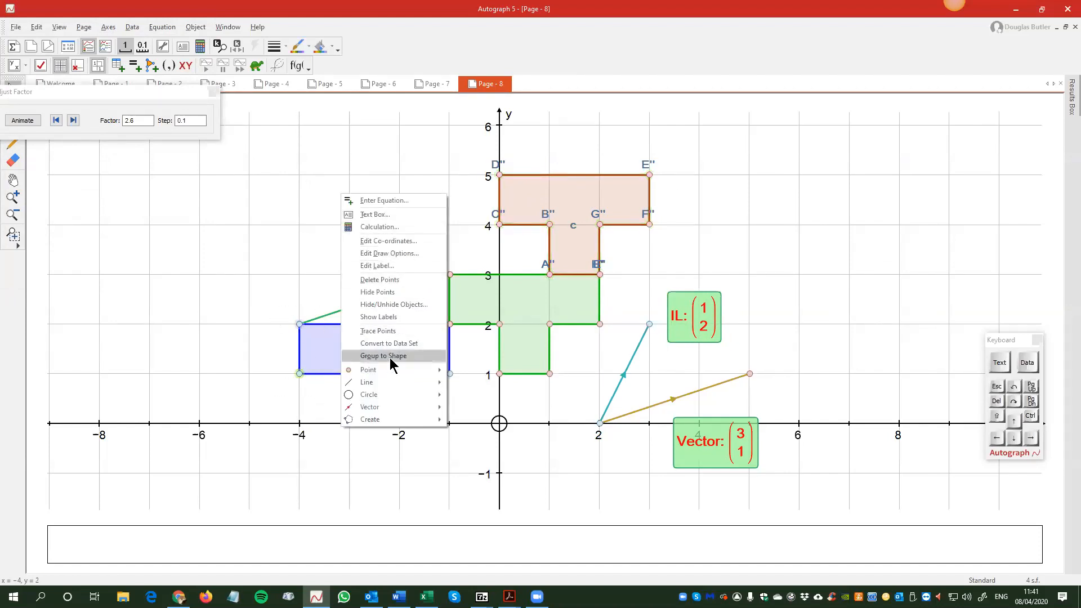
{"action": "left_click", "coordinate": [379, 317]}
{"action": "left_click", "coordinate": [315, 401]}
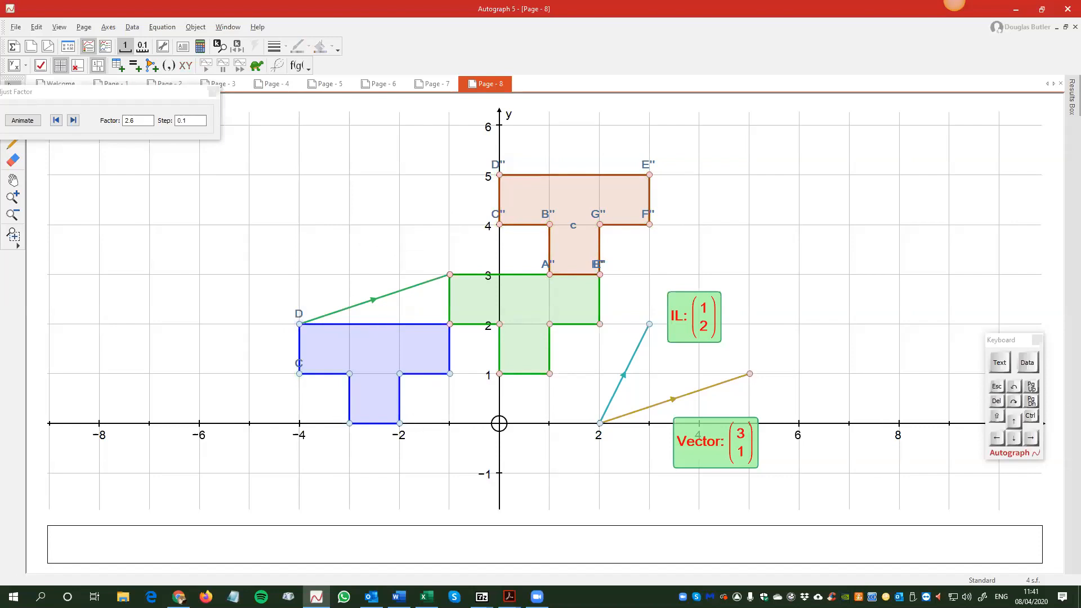
Step: Switch to the 5-Translations PDF in Adobe Acrobat and move the floating Keyboard window away from the middle of its page
{"action": "left_click", "coordinate": [510, 597]}
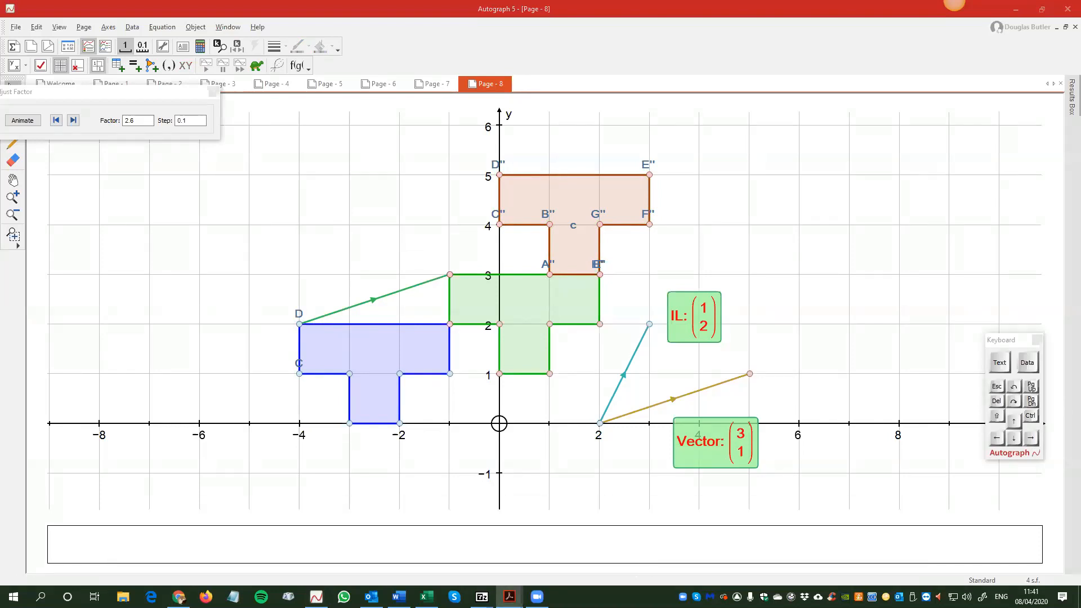
{"action": "left_click_drag", "start_coordinate": [741, 252], "coordinate": [494, 259]}
{"action": "key", "text": "alt+Tab"}
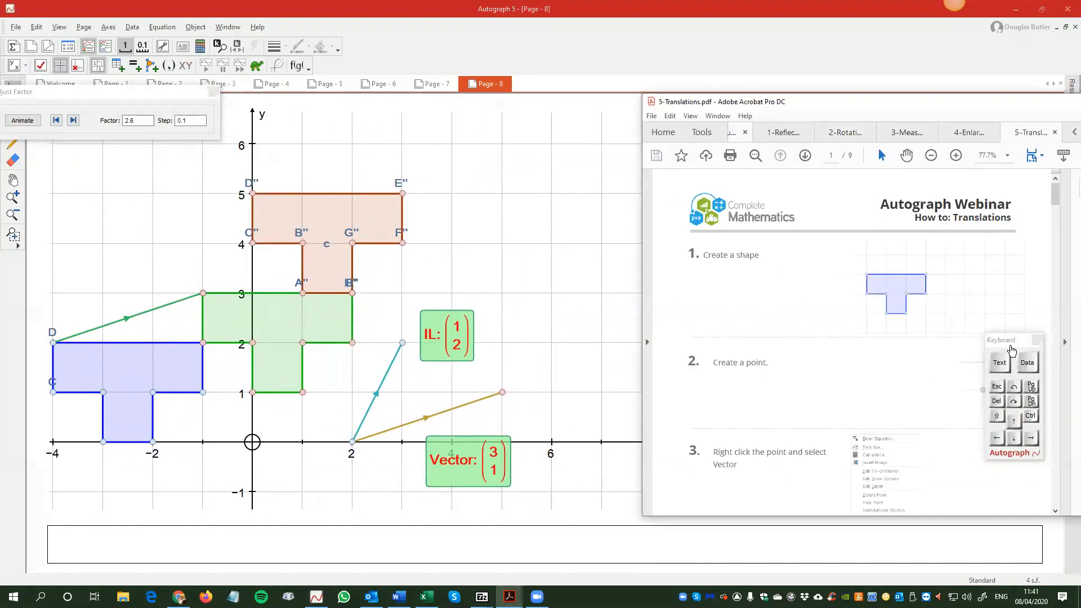
{"action": "left_click_drag", "start_coordinate": [998, 341], "coordinate": [993, 447]}
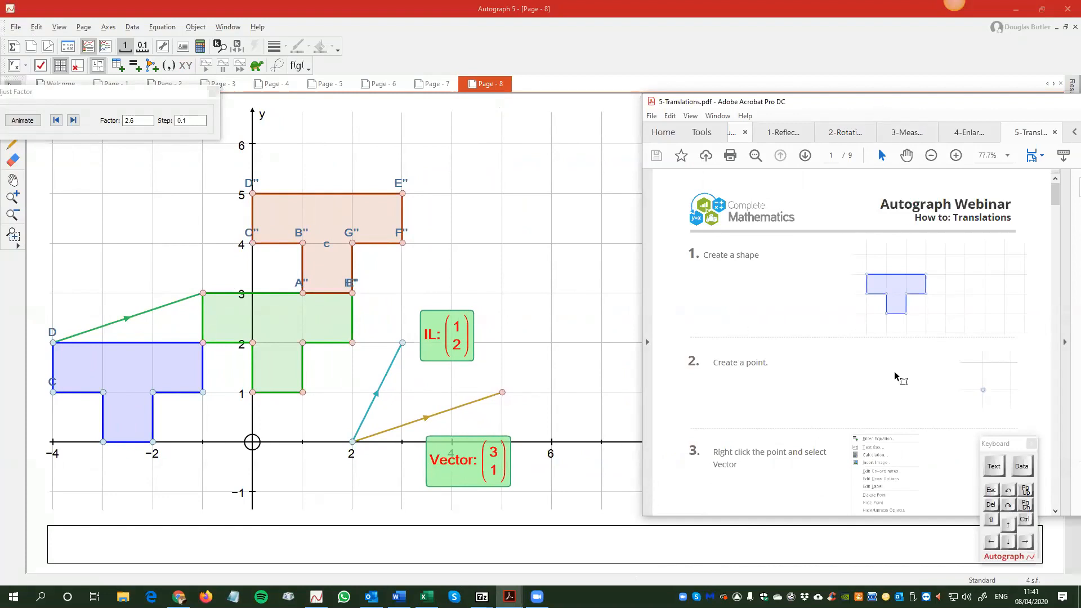
Step: Read through the How to: Translations instructions as far as Tasks 1-3, moving the Keyboard window off the page
{"action": "scroll", "coordinate": [791, 329], "scroll_direction": "down", "scroll_amount": 2}
{"action": "scroll", "coordinate": [790, 328], "scroll_direction": "down", "scroll_amount": 7}
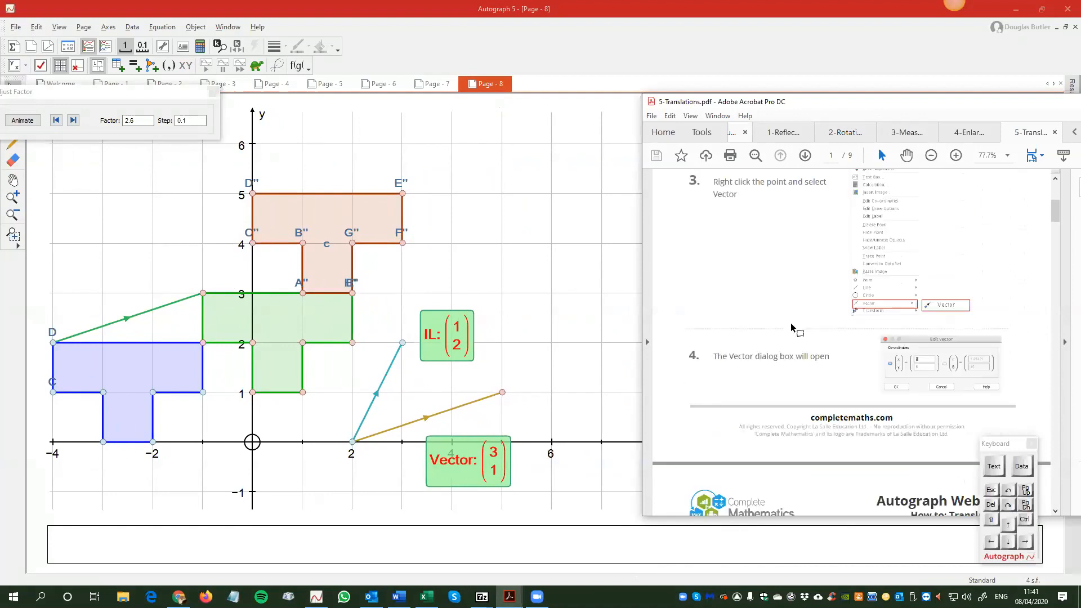
{"action": "scroll", "coordinate": [791, 324], "scroll_direction": "down", "scroll_amount": 5}
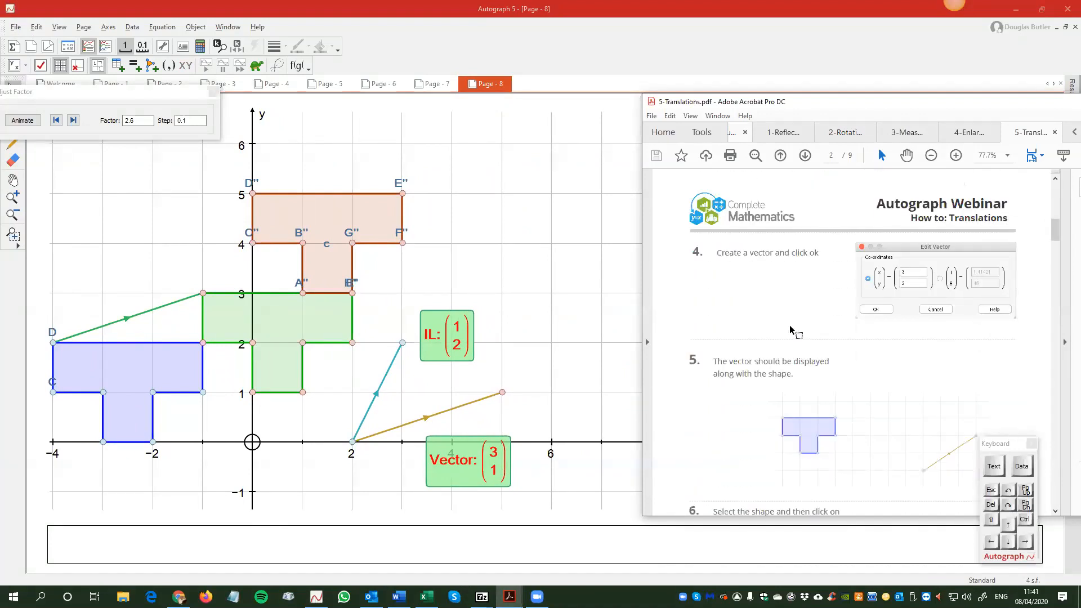
{"action": "scroll", "coordinate": [788, 327], "scroll_direction": "down", "scroll_amount": 2}
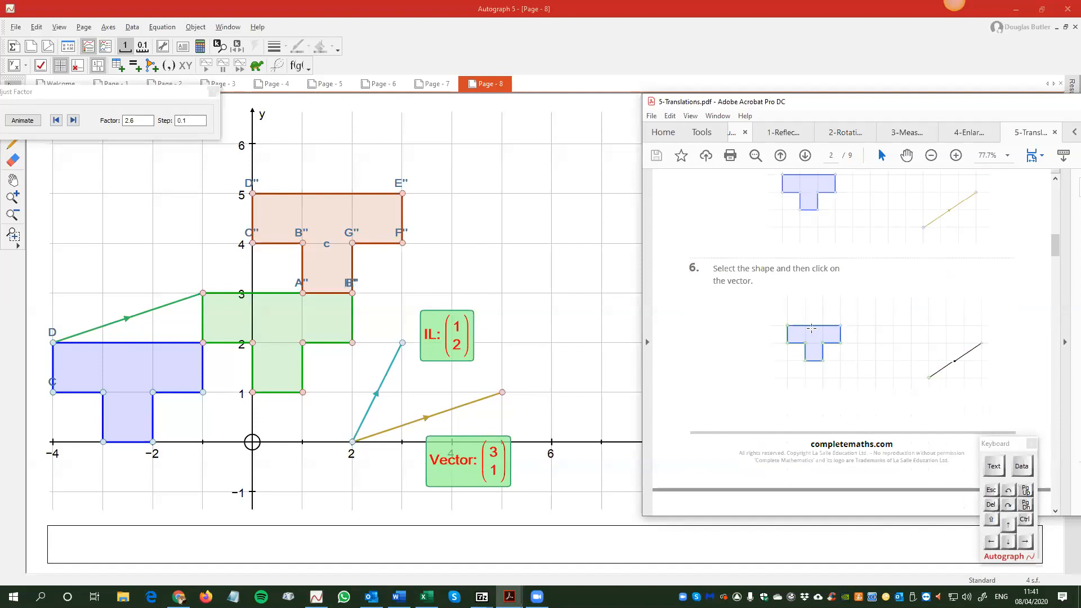
{"action": "scroll", "coordinate": [811, 328], "scroll_direction": "down", "scroll_amount": 5}
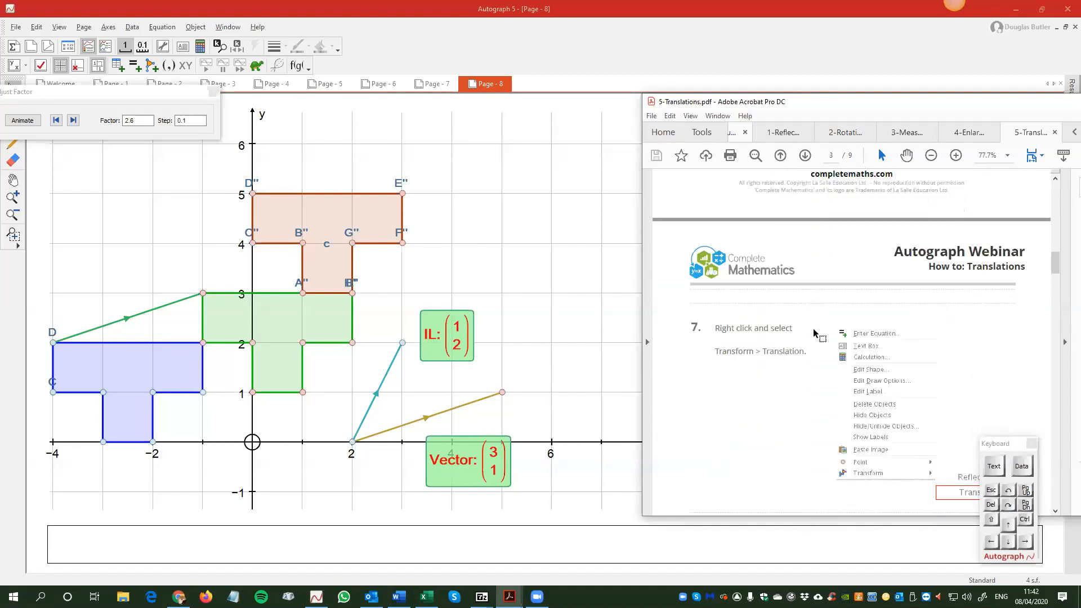
{"action": "scroll", "coordinate": [813, 332], "scroll_direction": "down", "scroll_amount": 8}
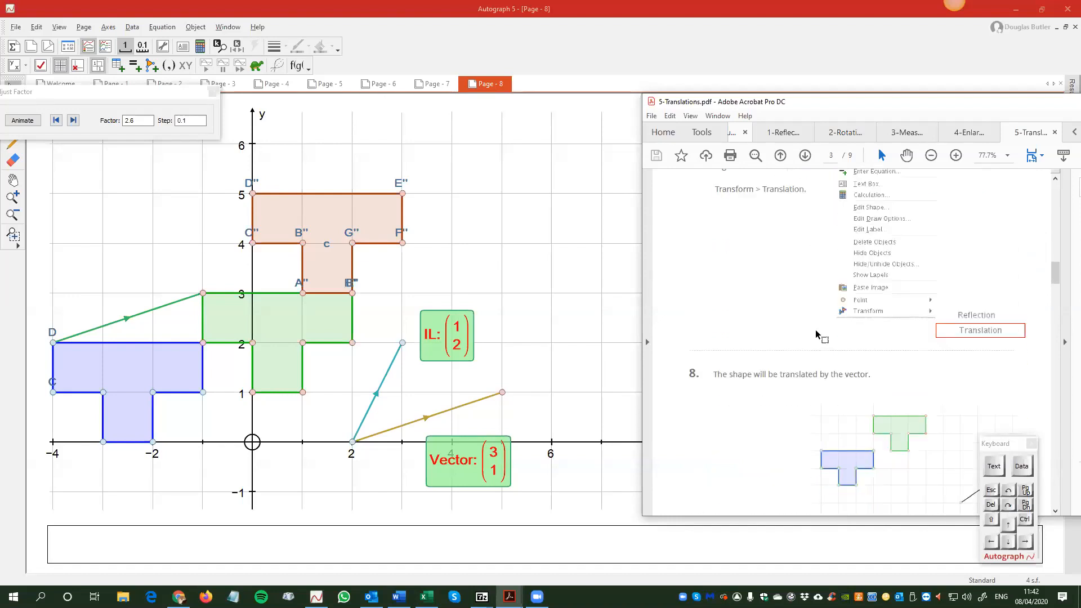
{"action": "scroll", "coordinate": [820, 332], "scroll_direction": "down", "scroll_amount": 10}
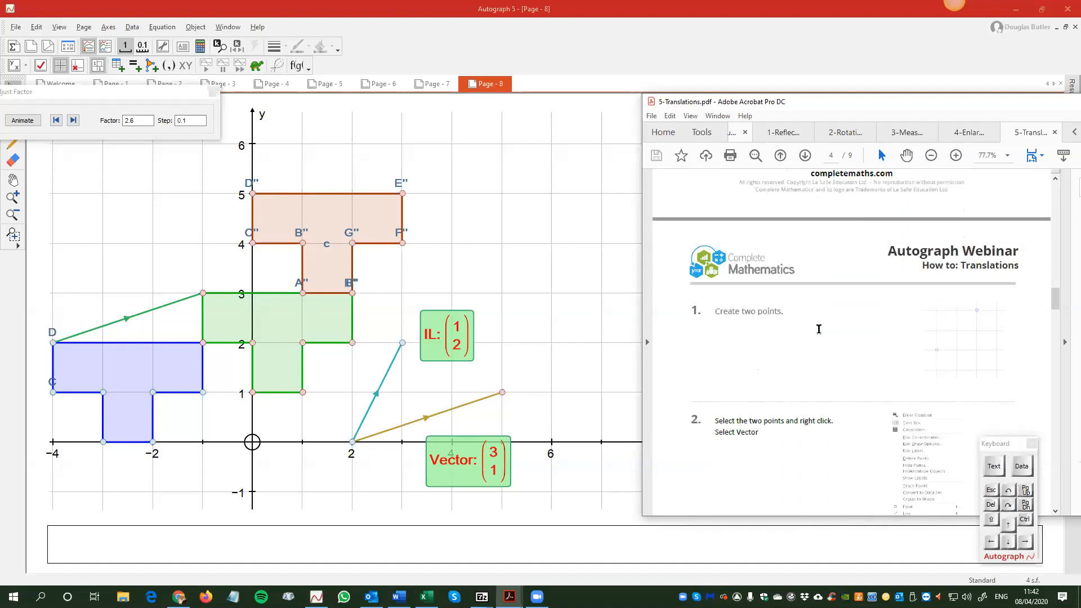
{"action": "scroll", "coordinate": [822, 331], "scroll_direction": "down", "scroll_amount": 10}
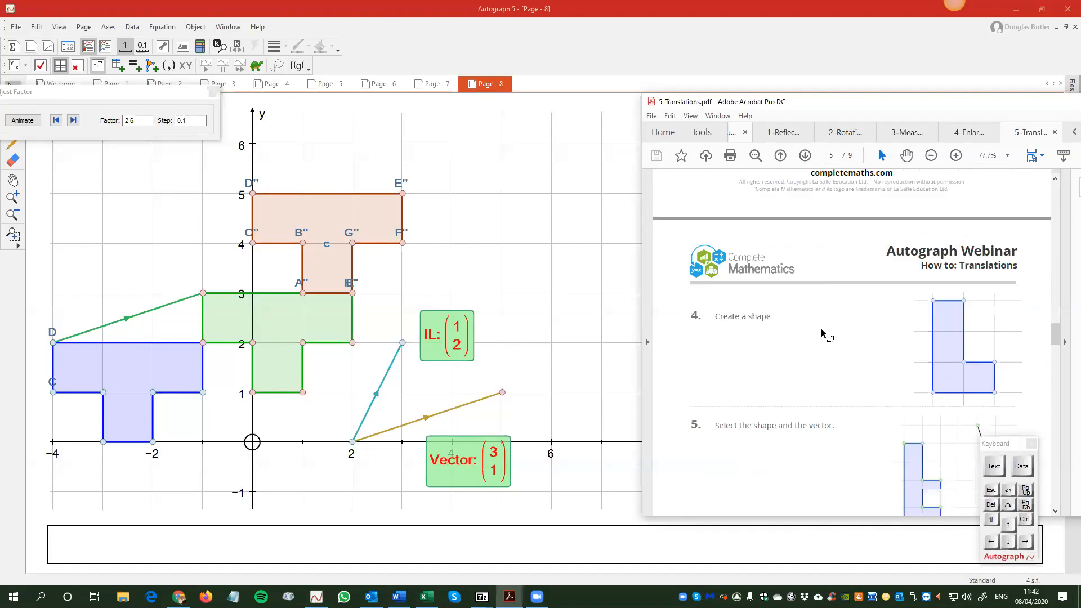
{"action": "scroll", "coordinate": [823, 332], "scroll_direction": "down", "scroll_amount": 5}
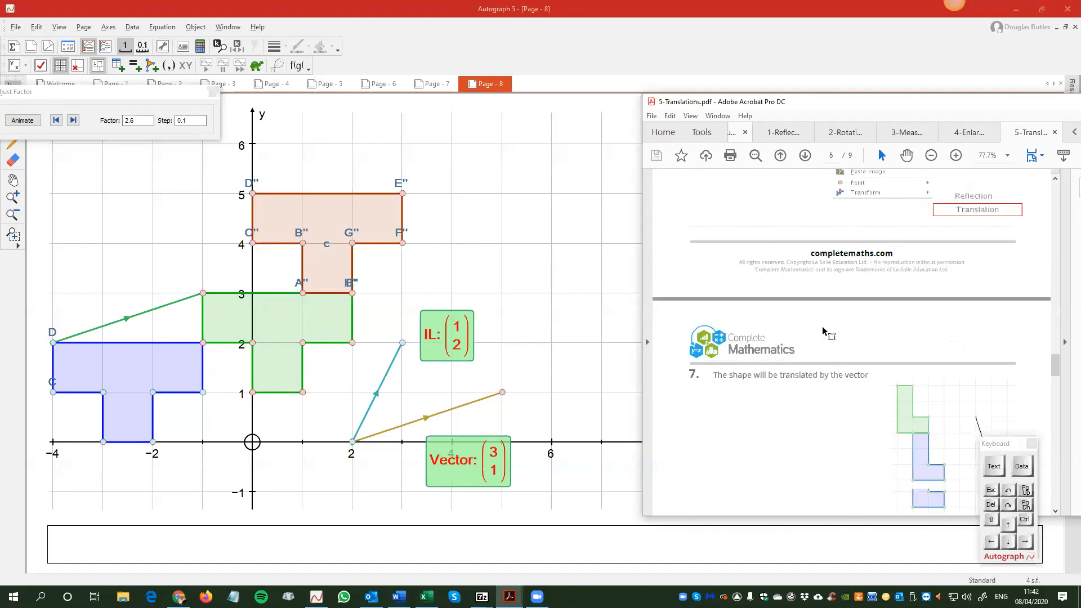
{"action": "scroll", "coordinate": [824, 332], "scroll_direction": "down", "scroll_amount": 10}
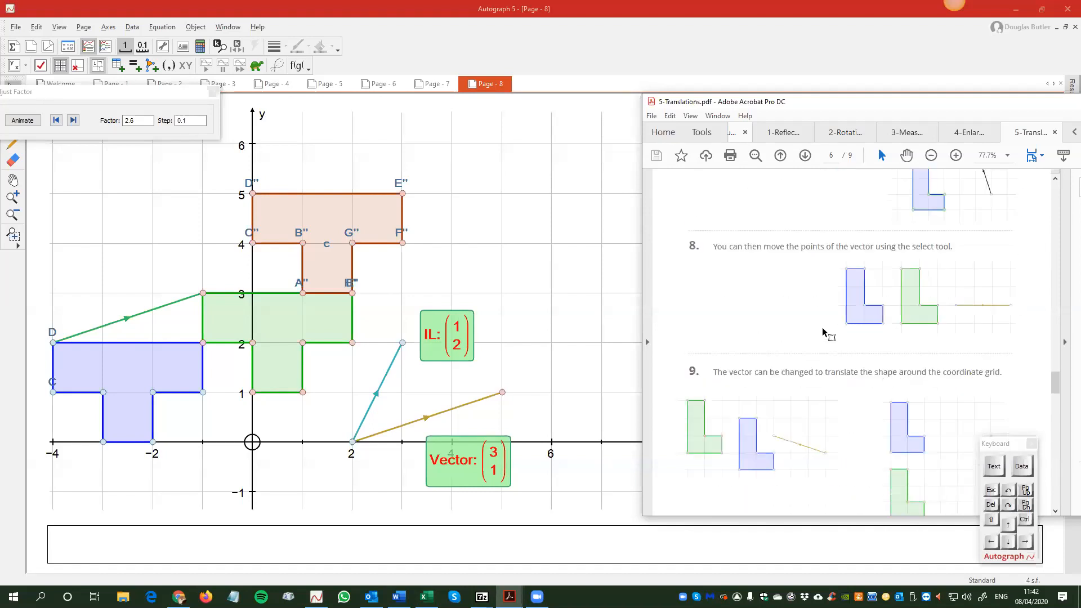
{"action": "scroll", "coordinate": [823, 336], "scroll_direction": "down", "scroll_amount": 5}
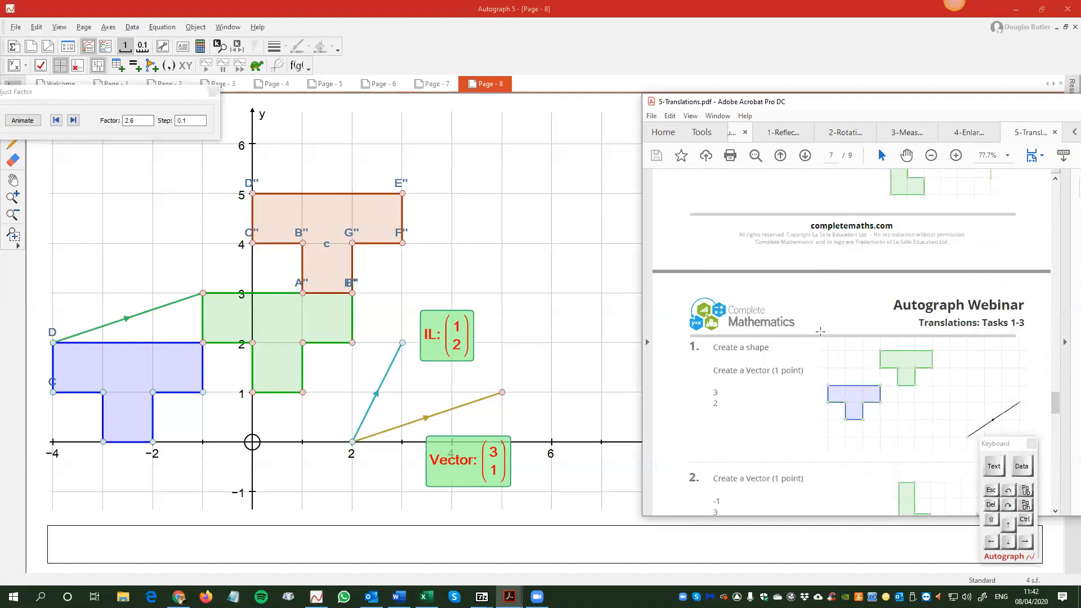
{"action": "scroll", "coordinate": [822, 332], "scroll_direction": "down", "scroll_amount": 2}
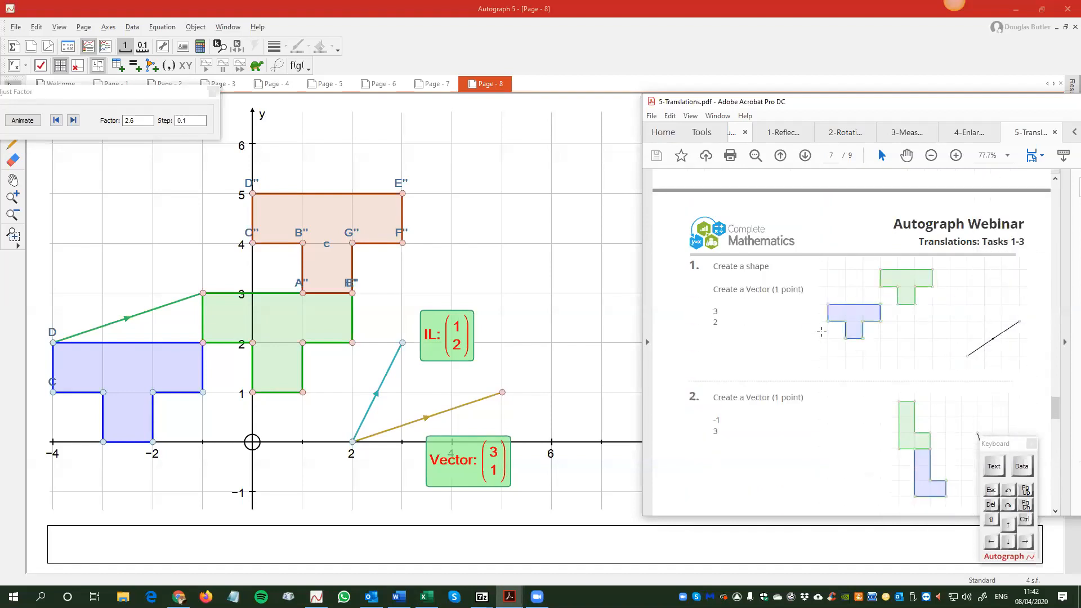
{"action": "scroll", "coordinate": [843, 329], "scroll_direction": "down", "scroll_amount": 1}
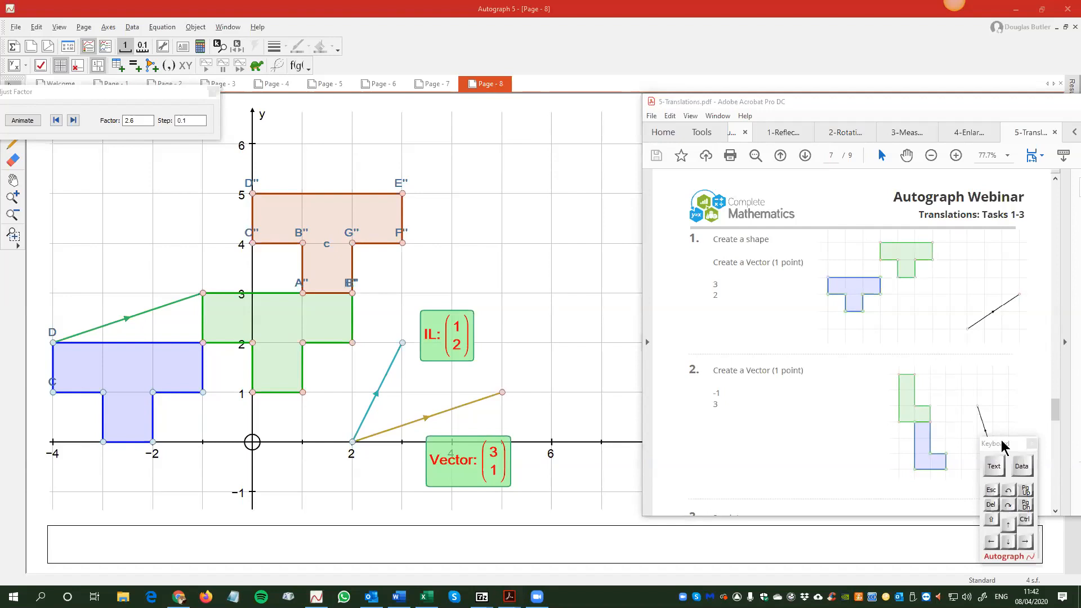
{"action": "left_click_drag", "start_coordinate": [1003, 445], "coordinate": [570, 144]}
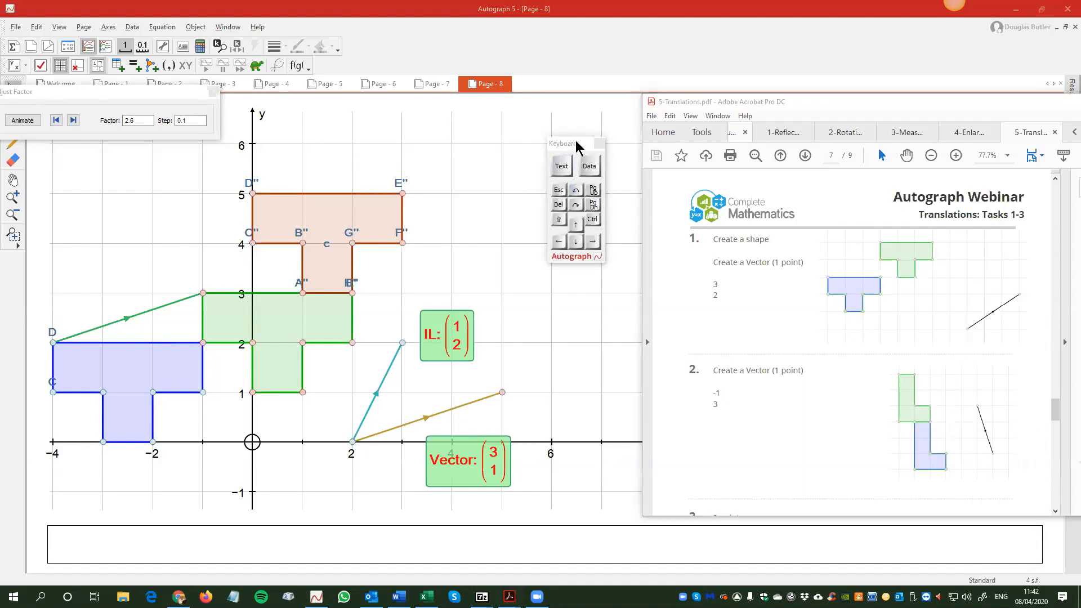
{"action": "left_click_drag", "start_coordinate": [577, 147], "coordinate": [597, 284]}
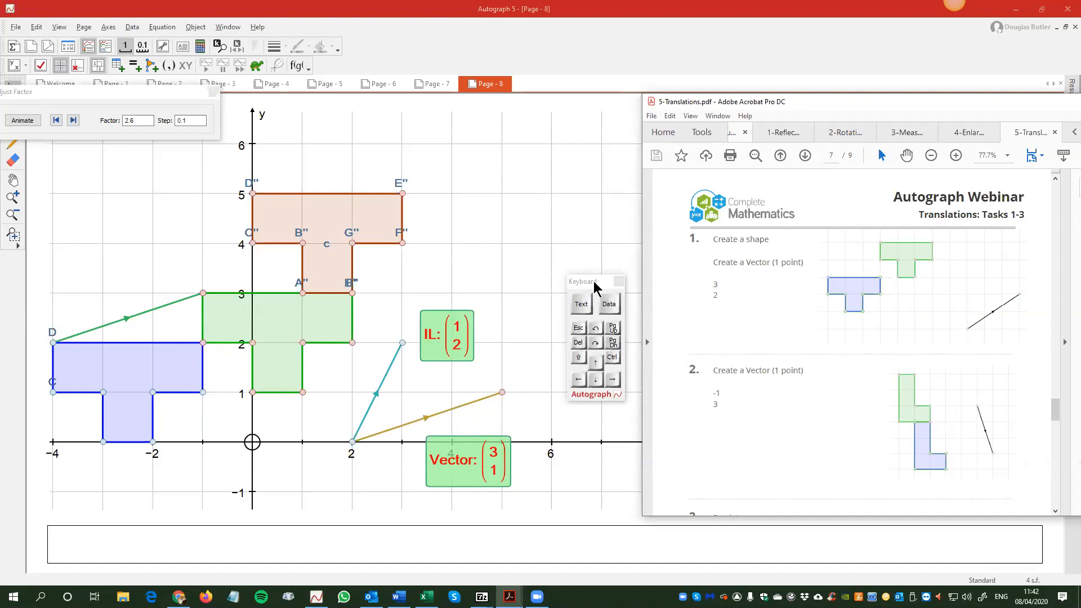
Step: Switch back to Autograph and copy the vector that runs from (2, 0) to (5, 1) onto the blue T-shape's vertex at (-2, 0)
{"action": "left_click", "coordinate": [439, 406]}
{"action": "left_click", "coordinate": [435, 417]}
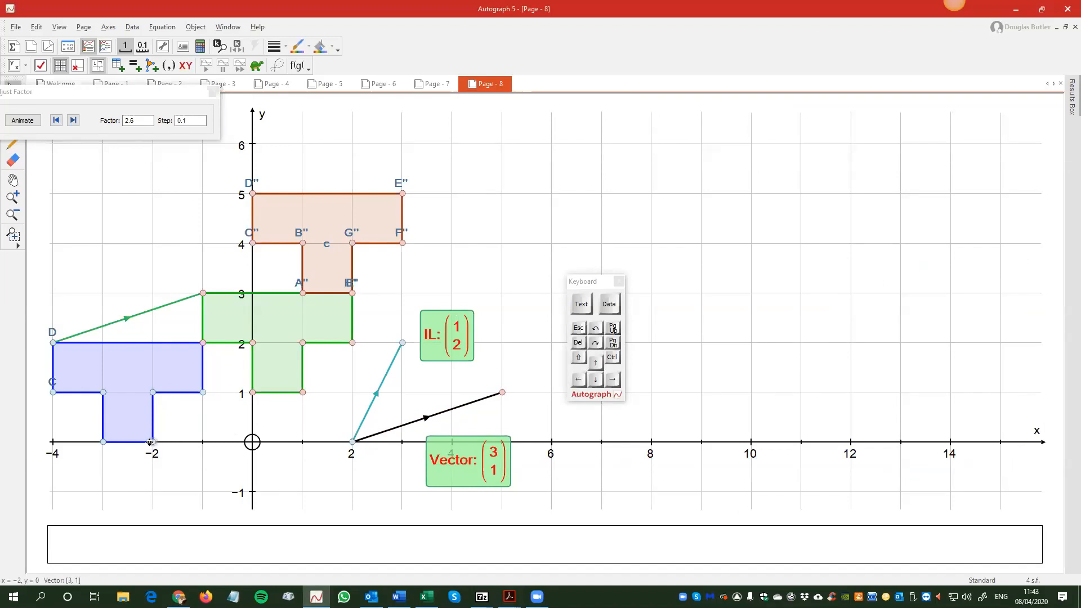
{"action": "right_click", "coordinate": [299, 413]}
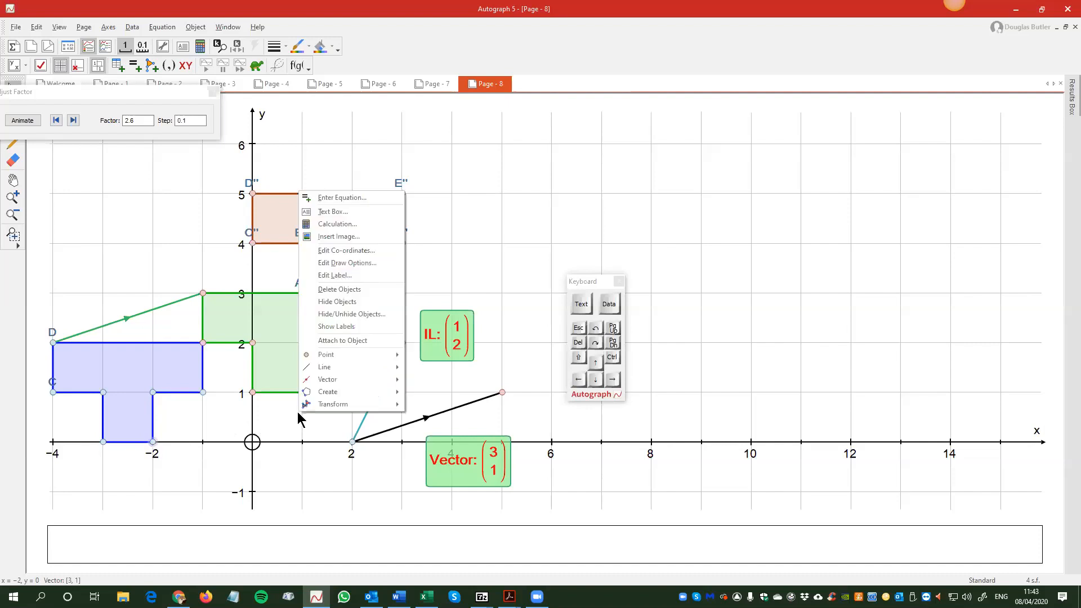
{"action": "mouse_move", "coordinate": [345, 380]}
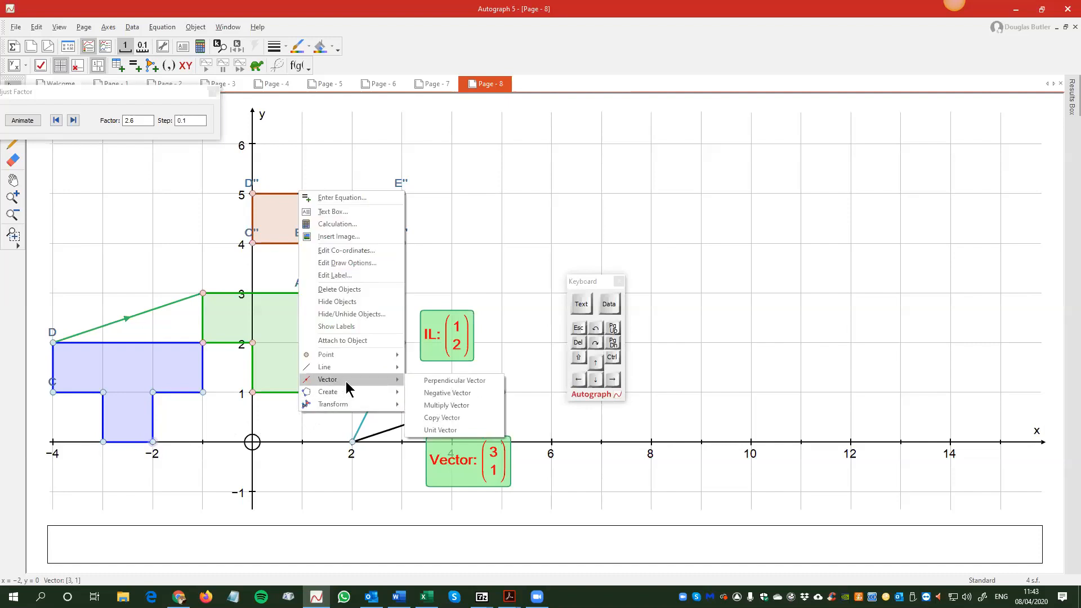
{"action": "left_click", "coordinate": [429, 417]}
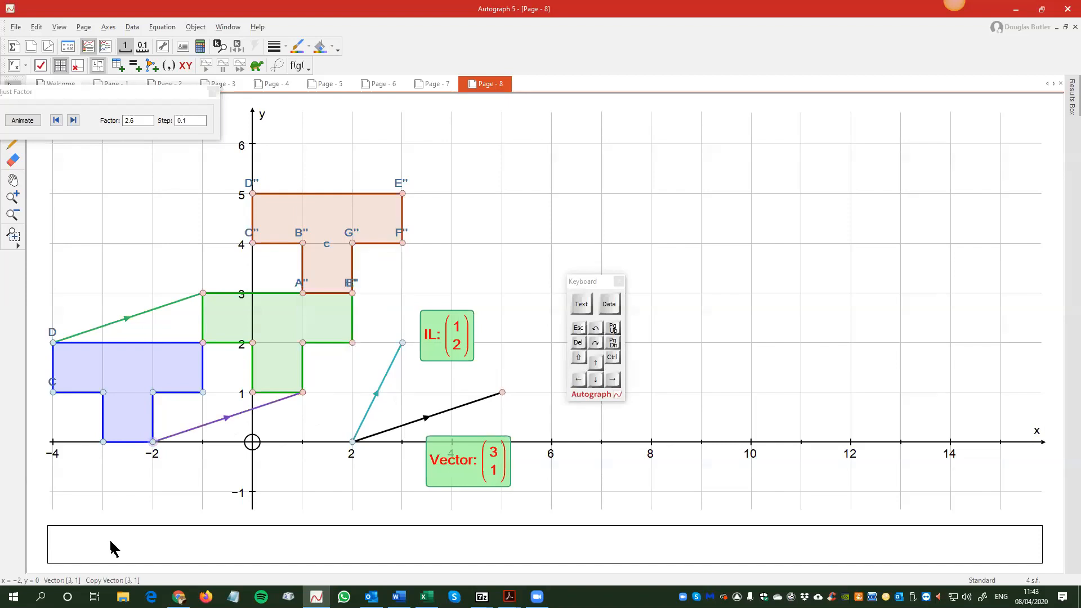
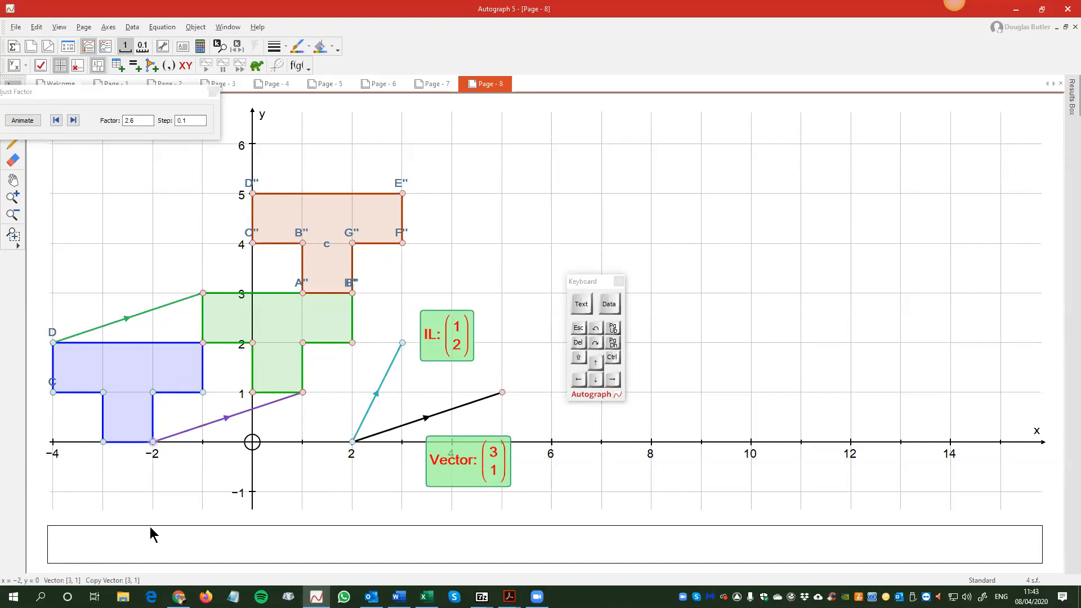
Step: Switch to the 5-Translations PDF in Adobe Acrobat and examine translation tasks 3 to 5
{"action": "left_click", "coordinate": [510, 596]}
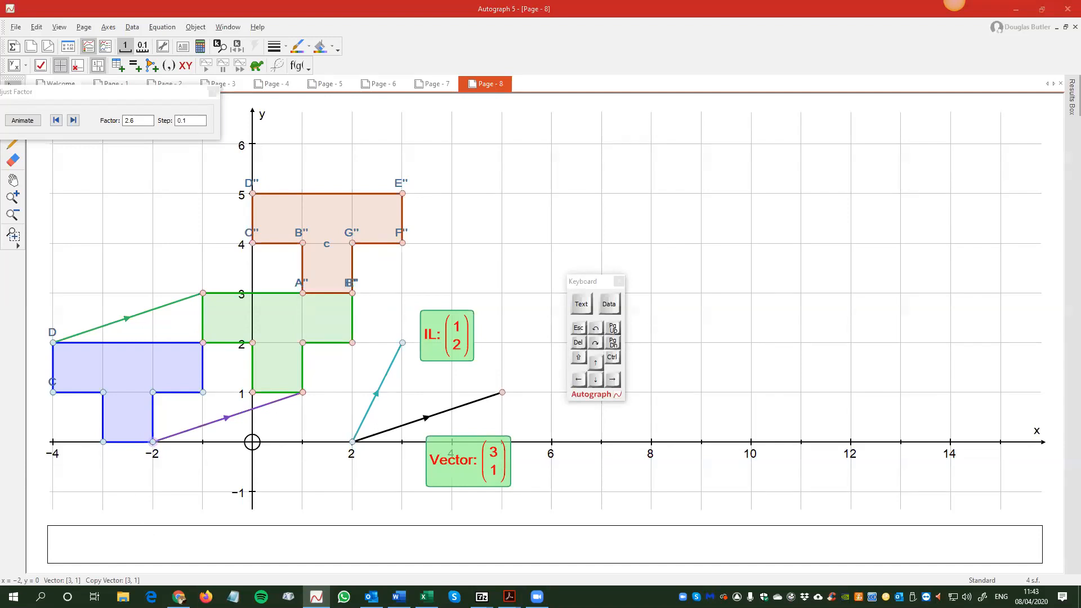
{"action": "scroll", "coordinate": [992, 317], "scroll_direction": "down", "scroll_amount": 3}
{"action": "scroll", "coordinate": [992, 322], "scroll_direction": "down", "scroll_amount": 10}
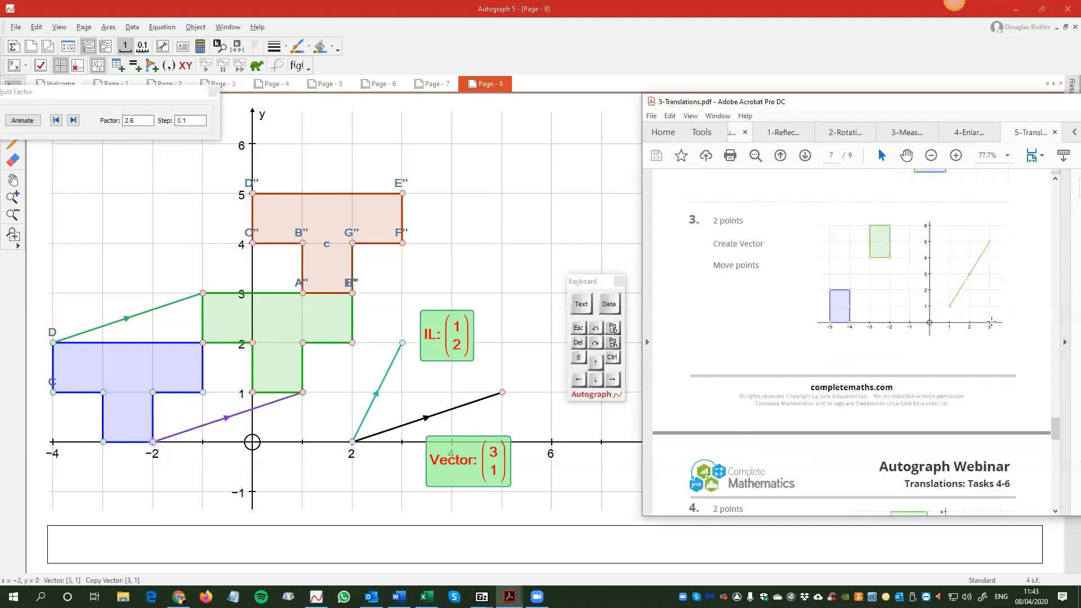
{"action": "scroll", "coordinate": [993, 323], "scroll_direction": "down", "scroll_amount": 1}
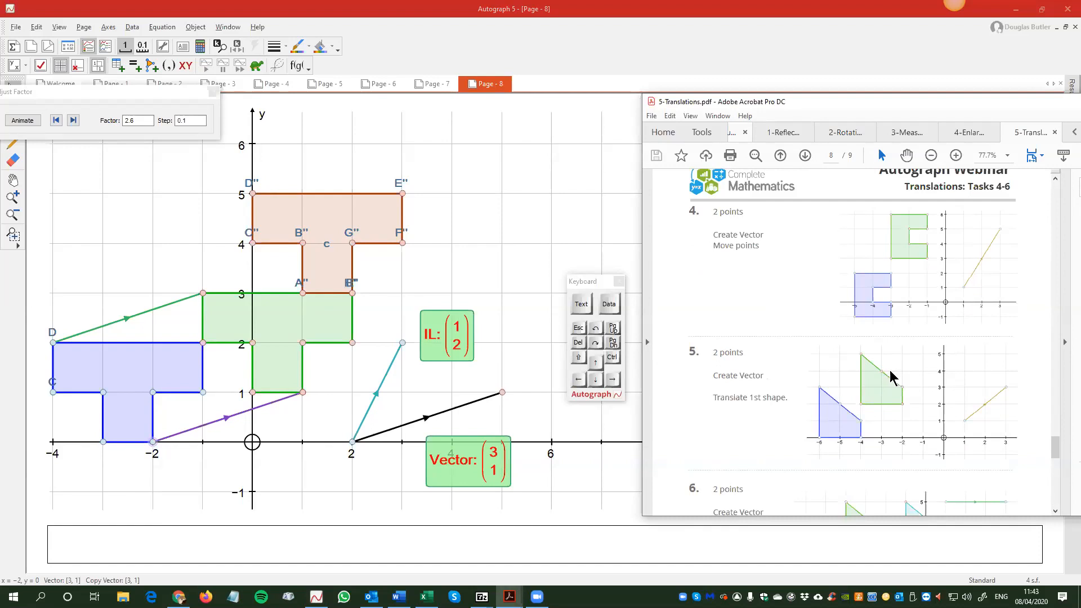
{"action": "left_click", "coordinate": [408, 393]}
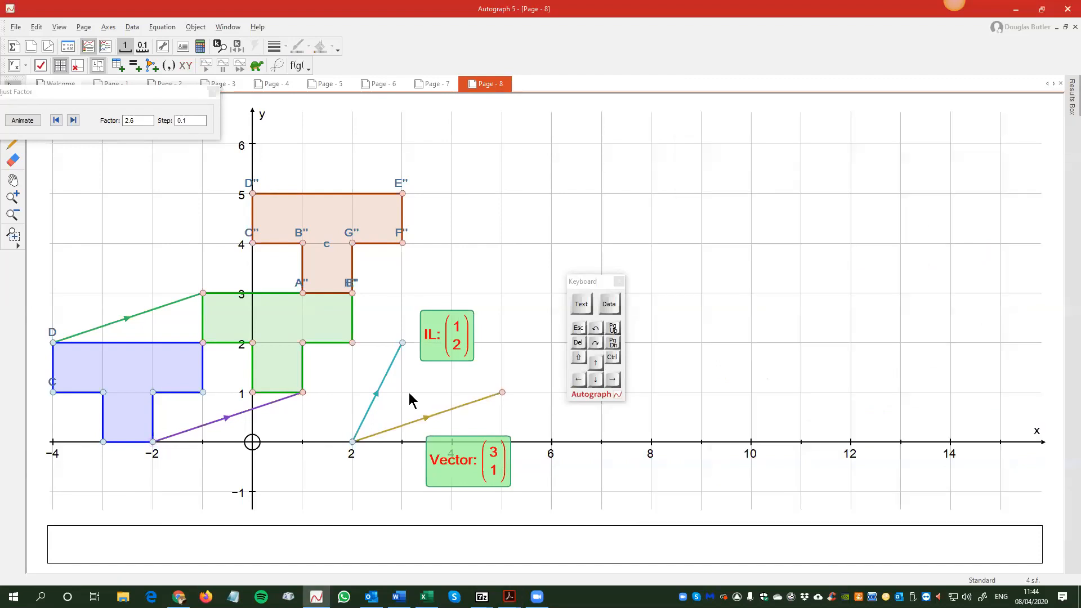
{"action": "left_click", "coordinate": [377, 391]}
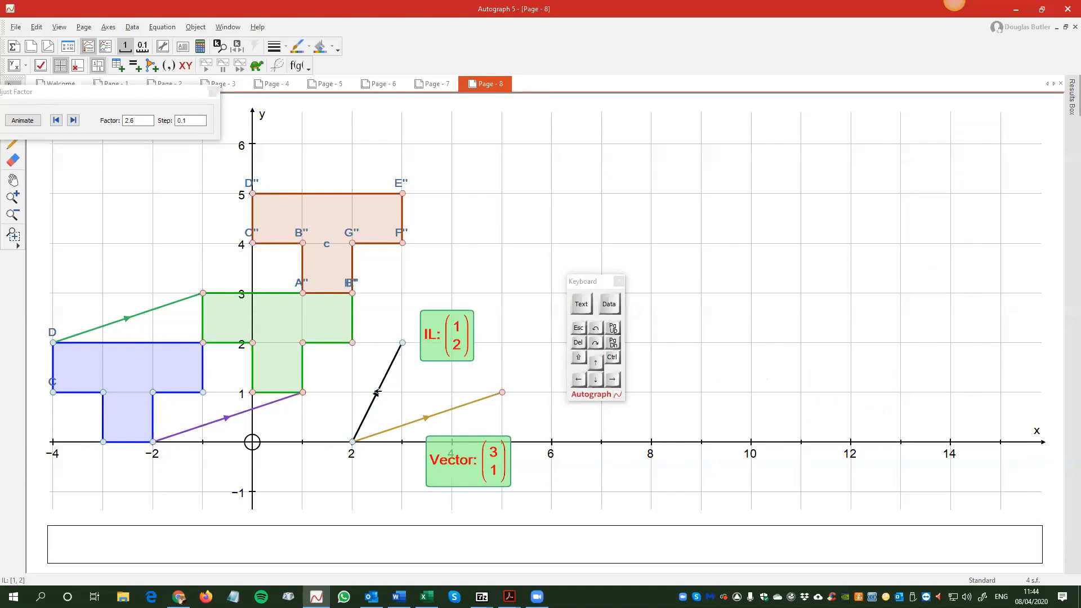
{"action": "left_click", "coordinate": [457, 222]}
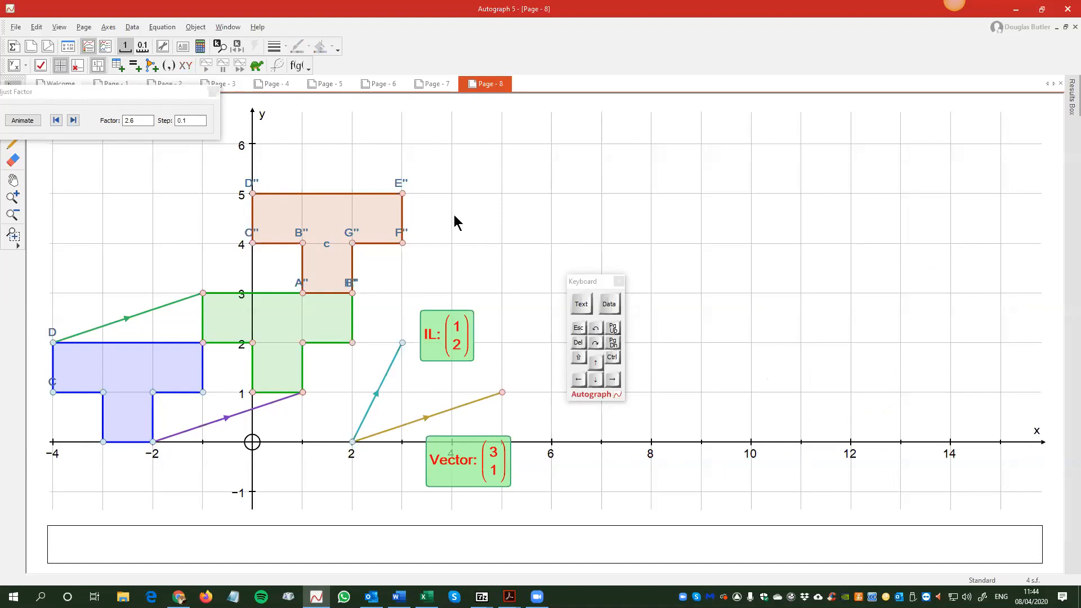
{"action": "left_click", "coordinate": [182, 47]}
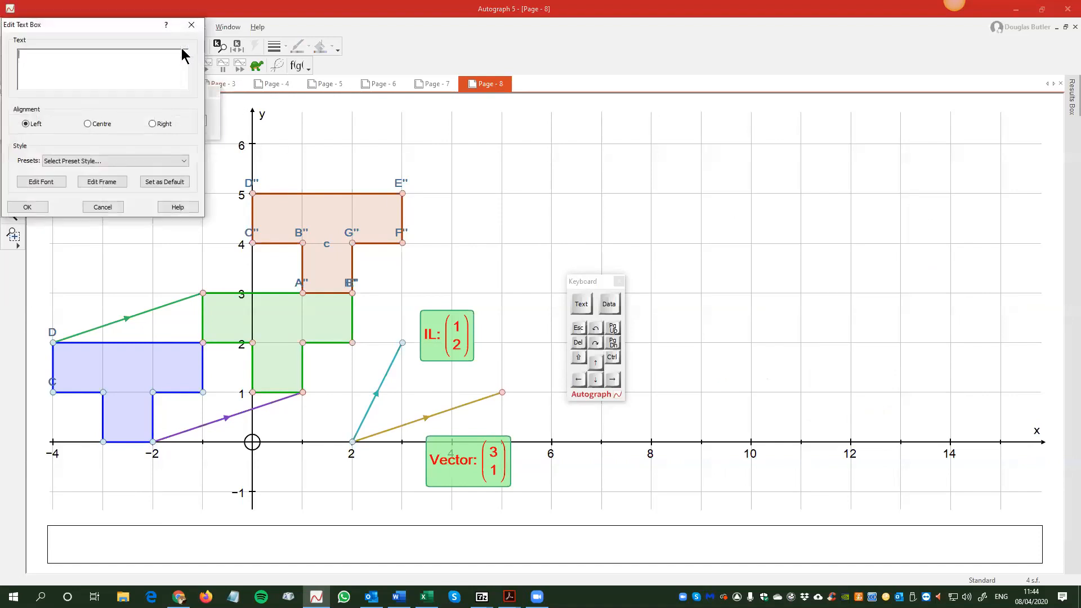
{"action": "type", "text": "fgtgdg"}
{"action": "left_click", "coordinate": [106, 208]}
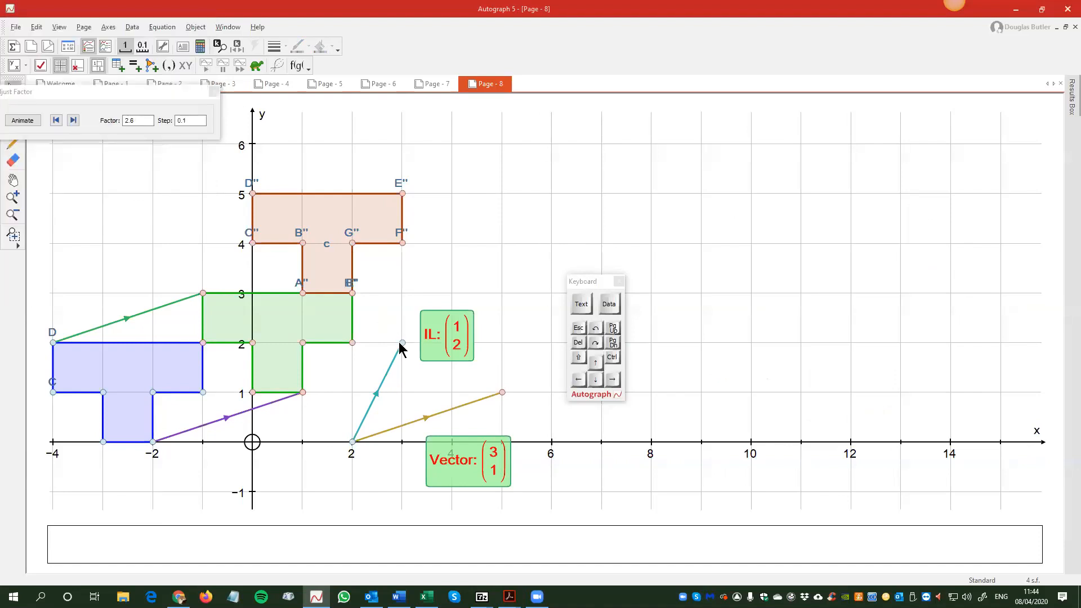
Step: Examine the text box settings of the vector from (2, 0) to (3, 2), leaving them without changes
{"action": "left_click", "coordinate": [384, 386]}
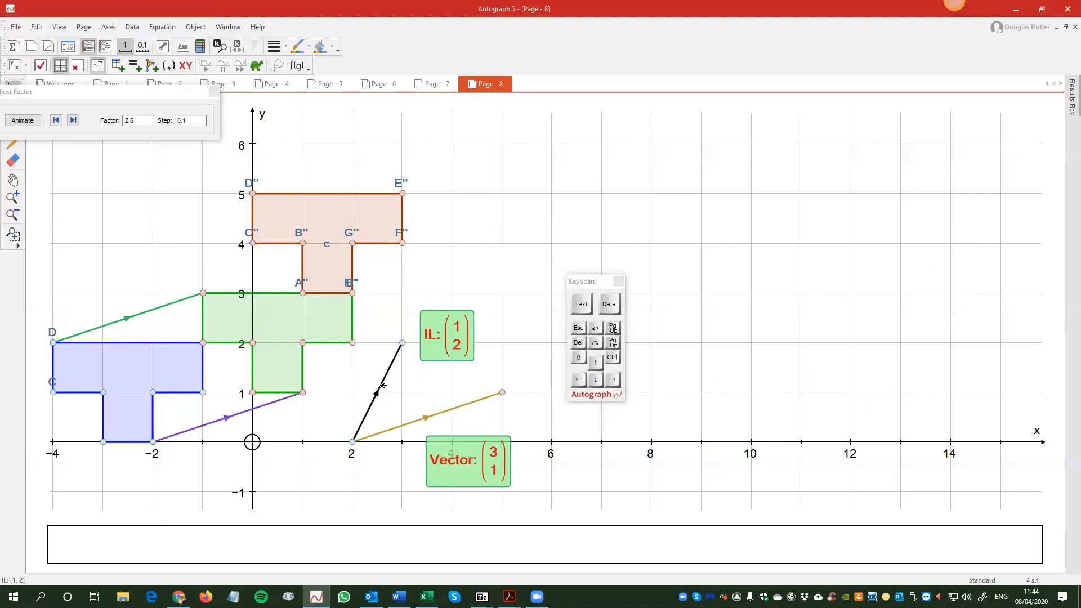
{"action": "left_click", "coordinate": [183, 46]}
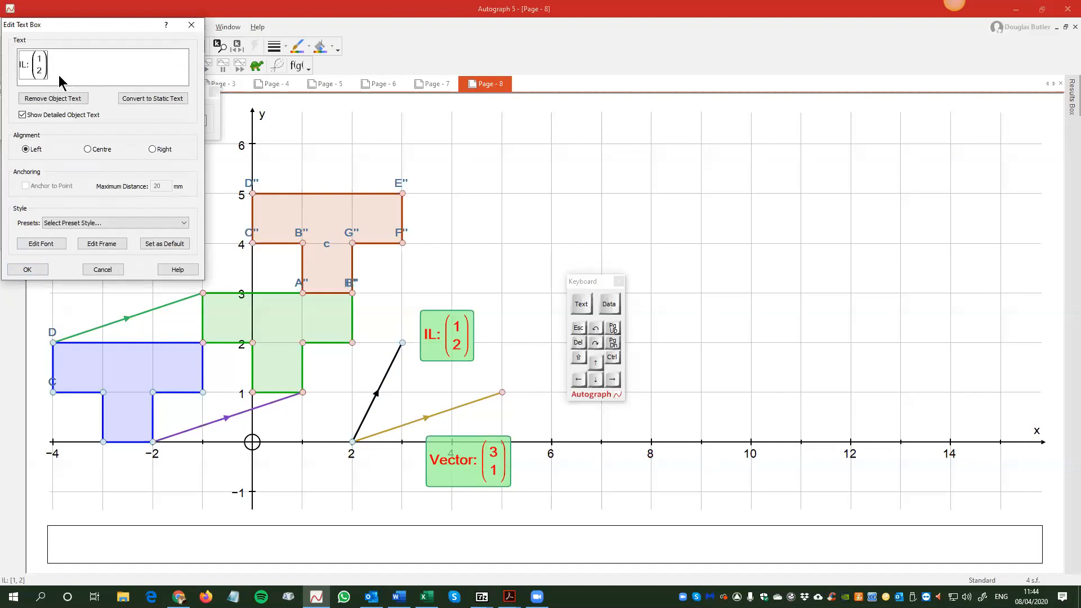
{"action": "left_click", "coordinate": [191, 24]}
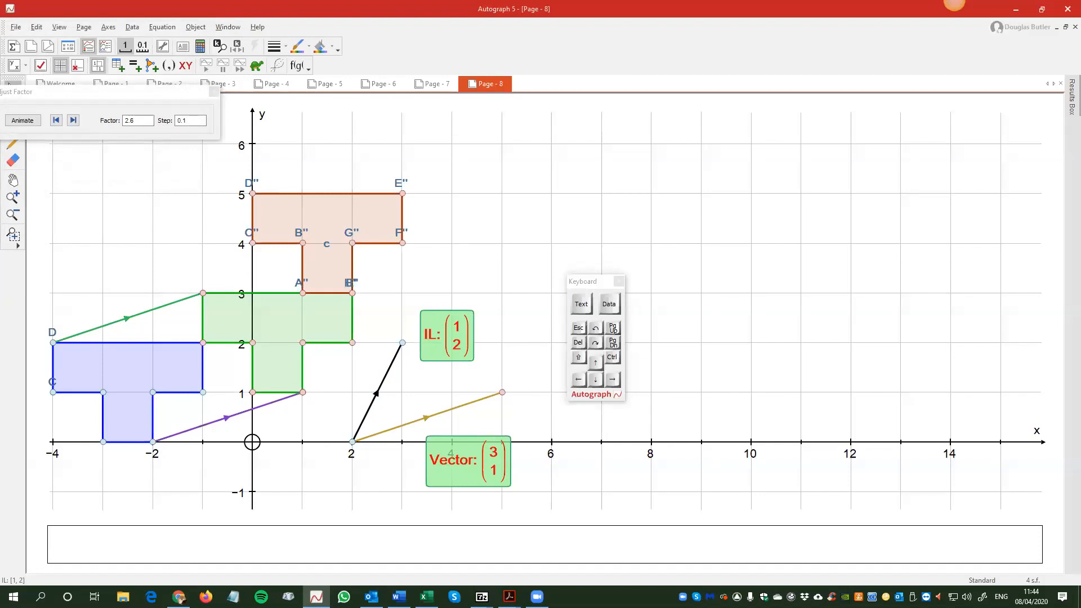
{"action": "left_click", "coordinate": [437, 430]}
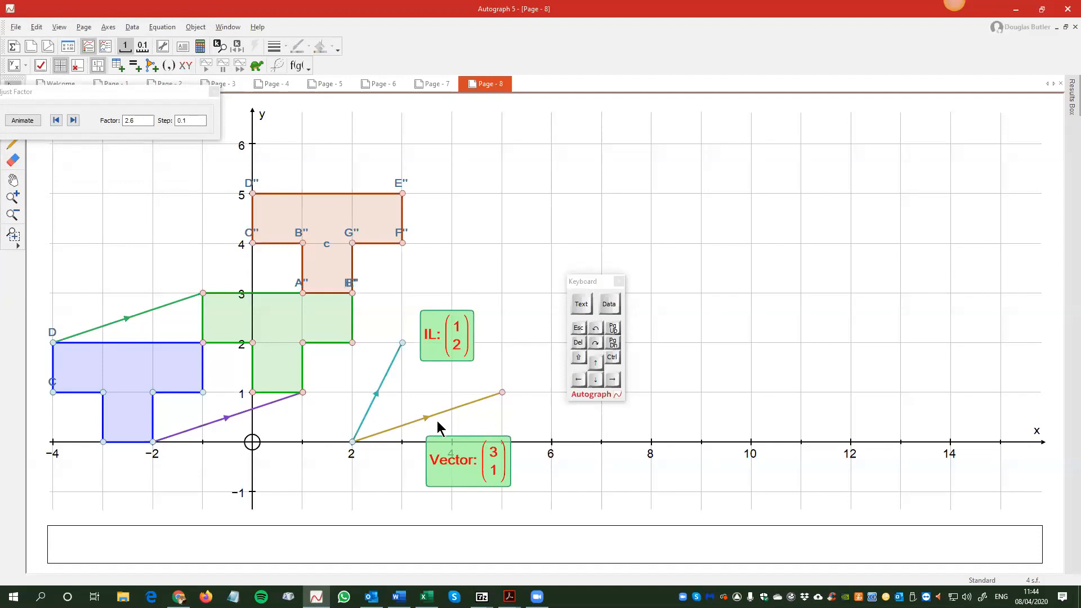
Step: Copy the vector that runs from (2, 0) to (5, 1) onto the blue T-shape's vertex at (-2, 1)
{"action": "left_click", "coordinate": [442, 412]}
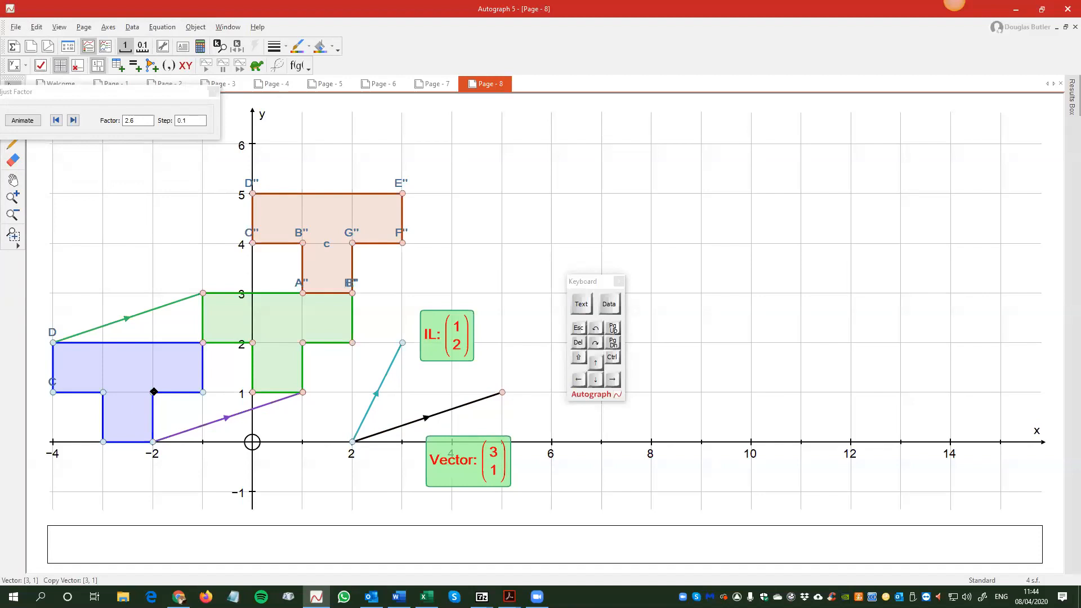
{"action": "right_click", "coordinate": [168, 410]}
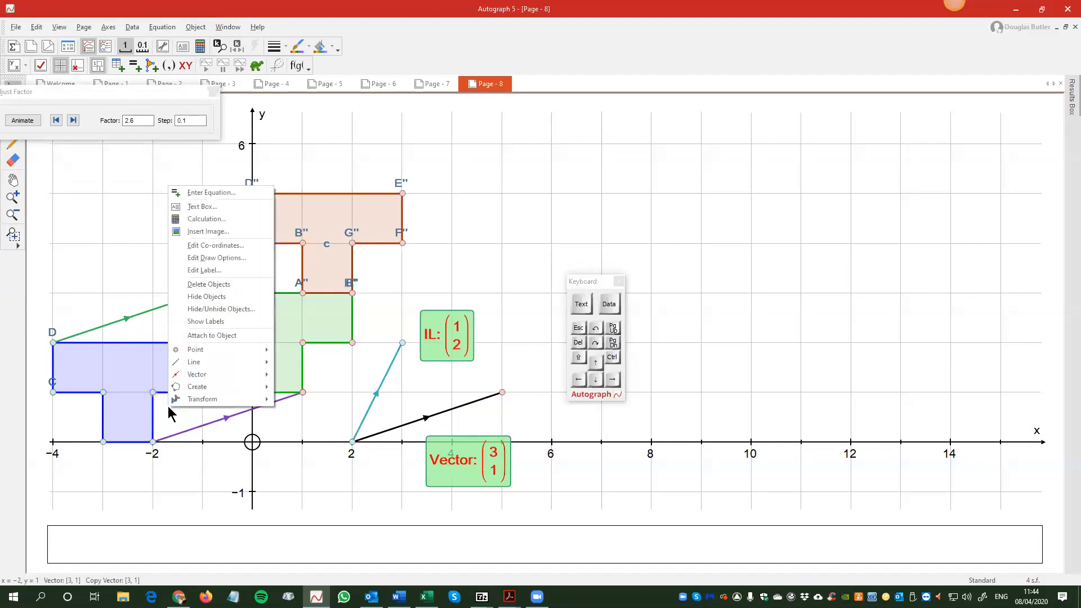
{"action": "mouse_move", "coordinate": [229, 374]}
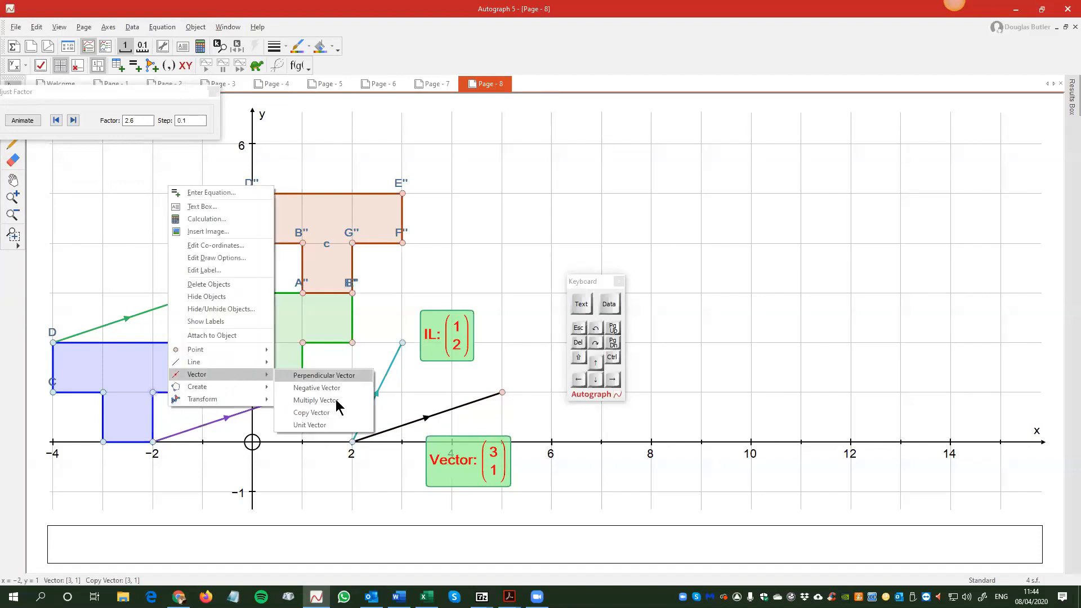
{"action": "left_click", "coordinate": [324, 414]}
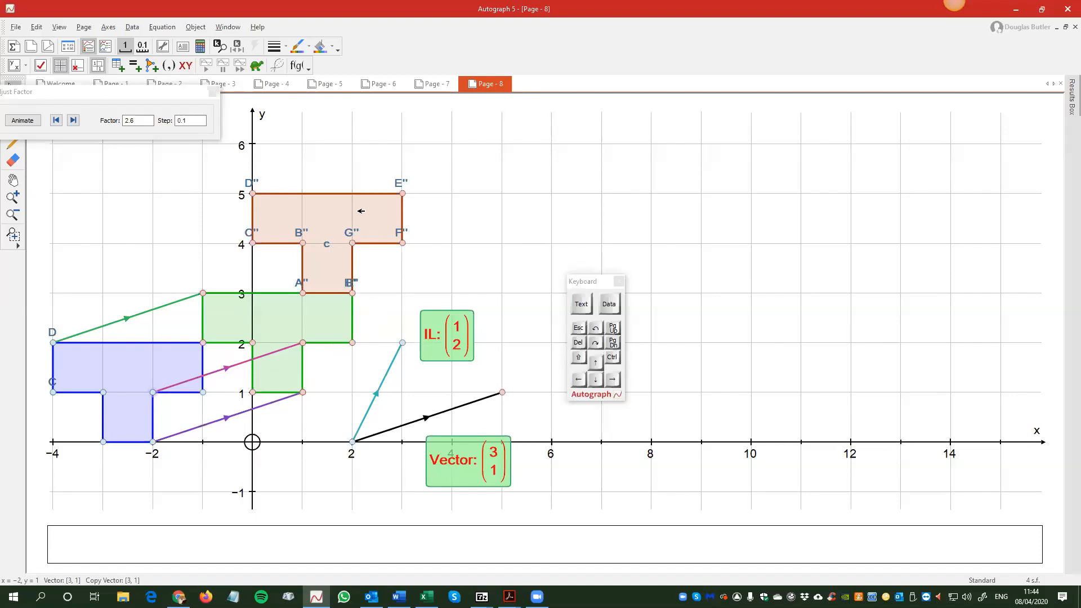
Step: Move the IL vector's end point to (5, 3) and copy that vector onto the green T-shape's vertex at (-1, 3)
{"action": "left_click_drag", "start_coordinate": [401, 346], "coordinate": [477, 297]}
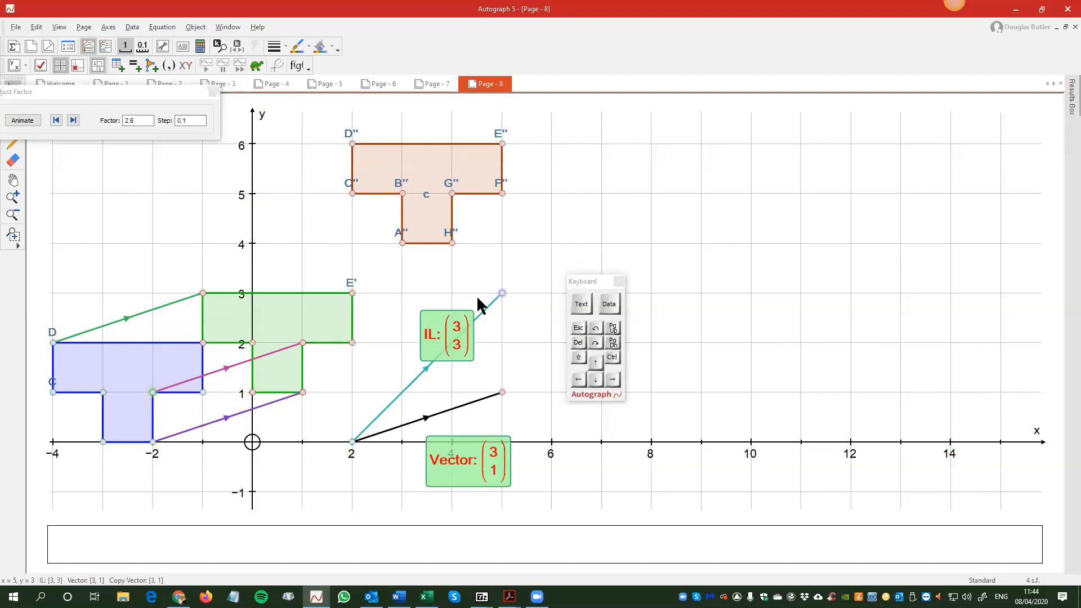
{"action": "left_click", "coordinate": [503, 350]}
{"action": "left_click", "coordinate": [416, 382]}
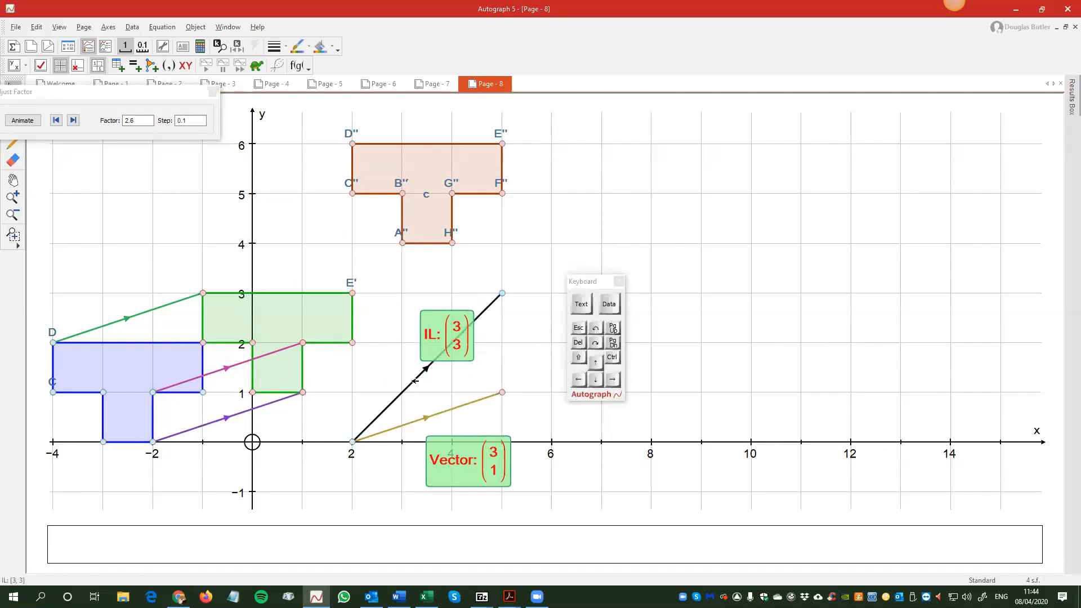
{"action": "right_click", "coordinate": [300, 247]}
{"action": "mouse_move", "coordinate": [387, 440]}
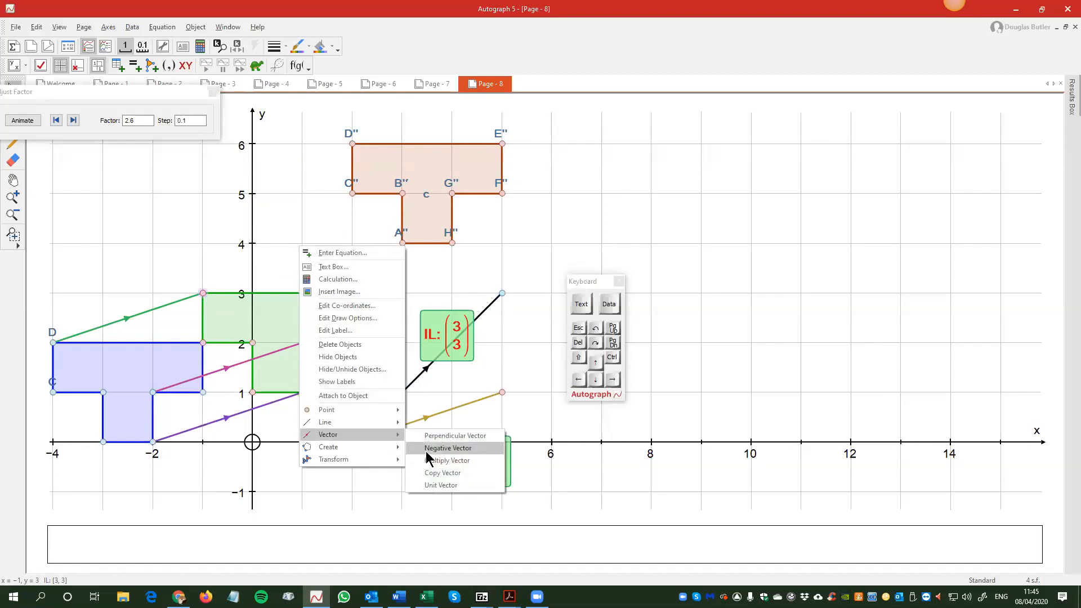
{"action": "left_click", "coordinate": [437, 473]}
Step: Move the IL vector's end point to (6, 3) and place the floating Keyboard window clear of the shapes and vectors
{"action": "left_click_drag", "start_coordinate": [503, 294], "coordinate": [545, 308]}
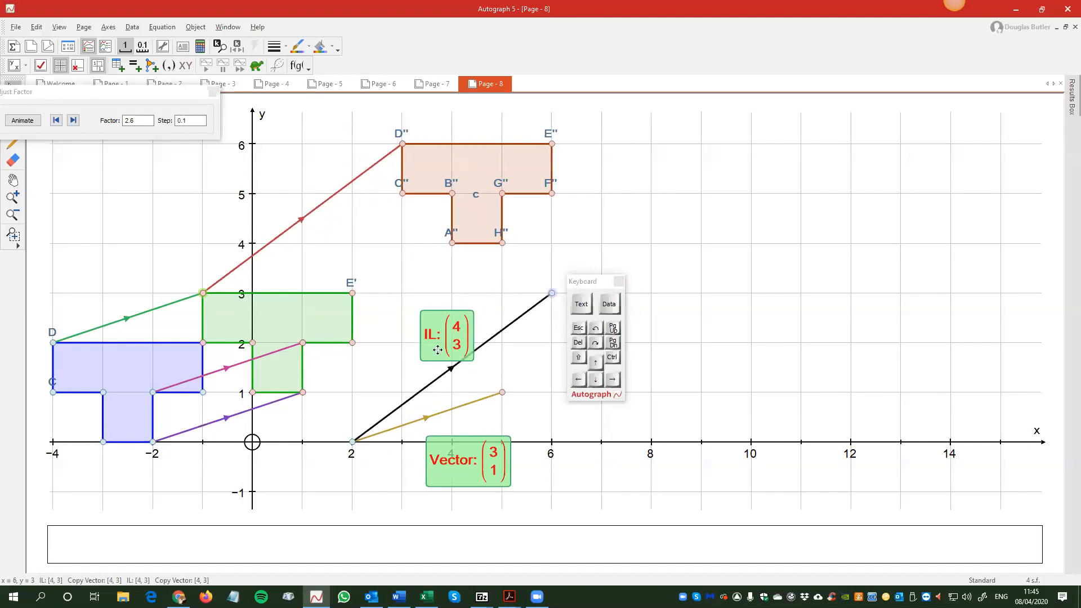
{"action": "left_click_drag", "start_coordinate": [607, 285], "coordinate": [922, 325]}
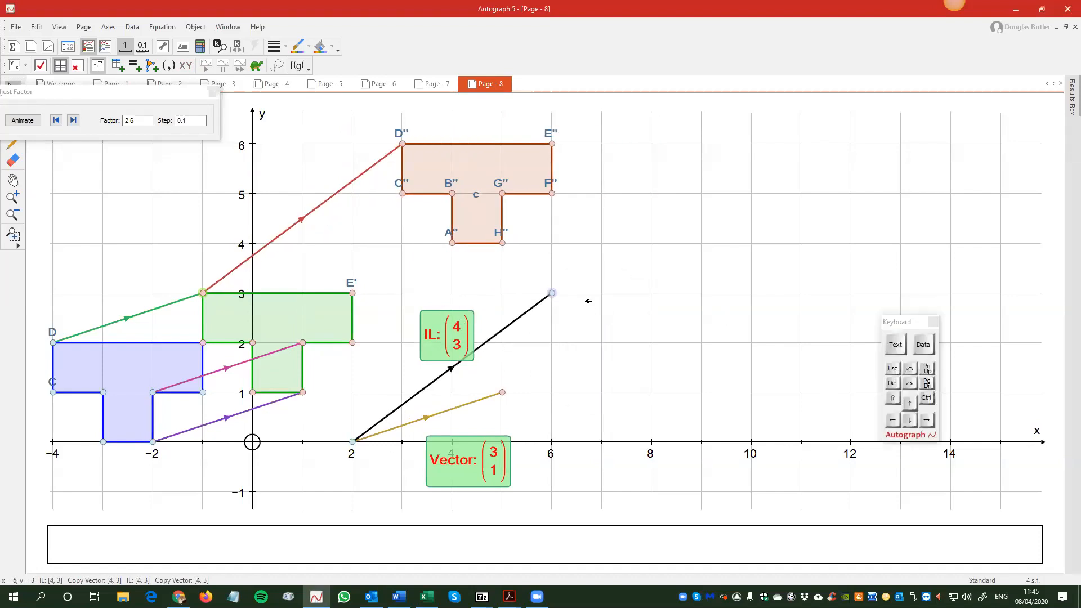
{"action": "mouse_move", "coordinate": [557, 293]}
{"action": "left_mouse_down"}
{"action": "mouse_move", "coordinate": [671, 296]}
{"action": "mouse_move", "coordinate": [677, 339]}
{"action": "mouse_move", "coordinate": [539, 342]}
{"action": "mouse_move", "coordinate": [541, 300]}
{"action": "left_mouse_up"}
Step: Move the Adjust Factor window to the empty area beyond the brown T-shape and deselect all objects
{"action": "left_click", "coordinate": [95, 92]}
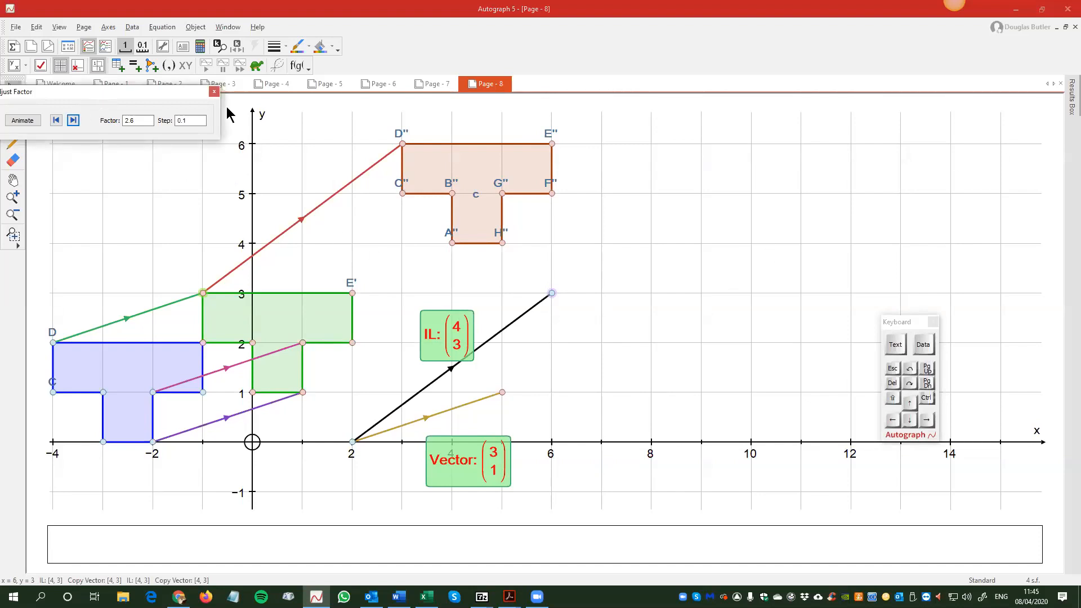
{"action": "left_click_drag", "start_coordinate": [228, 112], "coordinate": [914, 145]}
{"action": "left_click", "coordinate": [647, 304]}
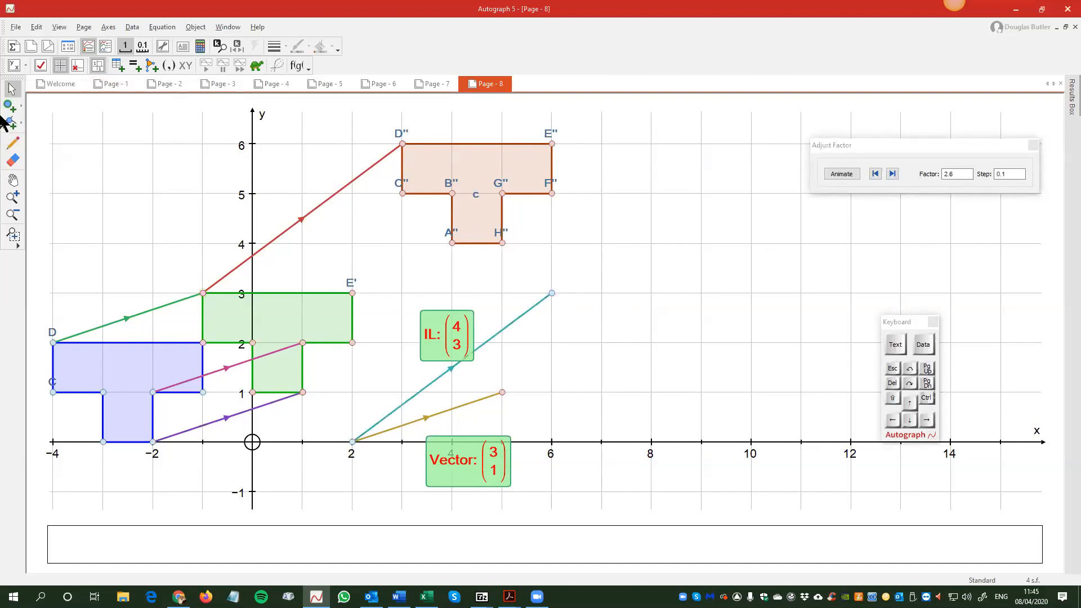
Step: Hide the page's axes and grid, and restore them
{"action": "left_click", "coordinate": [77, 67]}
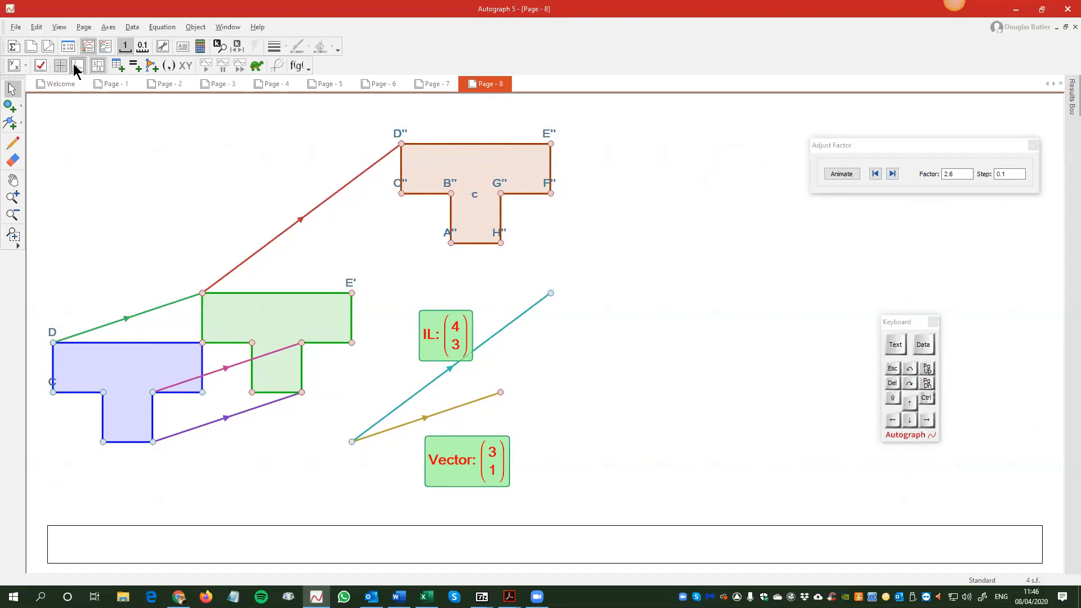
{"action": "left_click", "coordinate": [60, 66]}
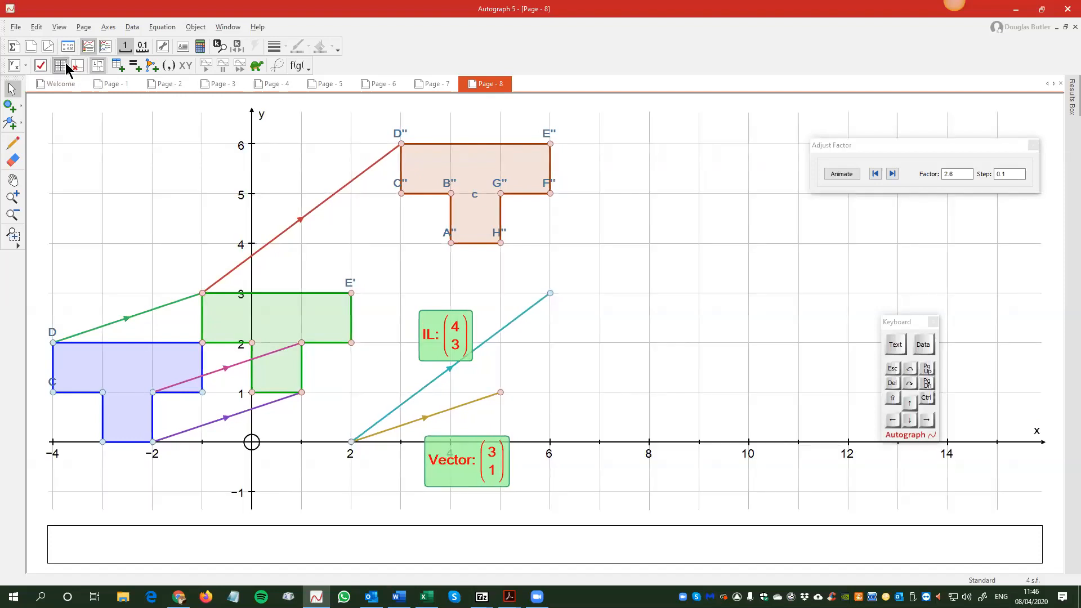
Step: Edit the axes settings to show no axes and a Cartesian grid with 5 sub-divisions
{"action": "left_click", "coordinate": [108, 27]}
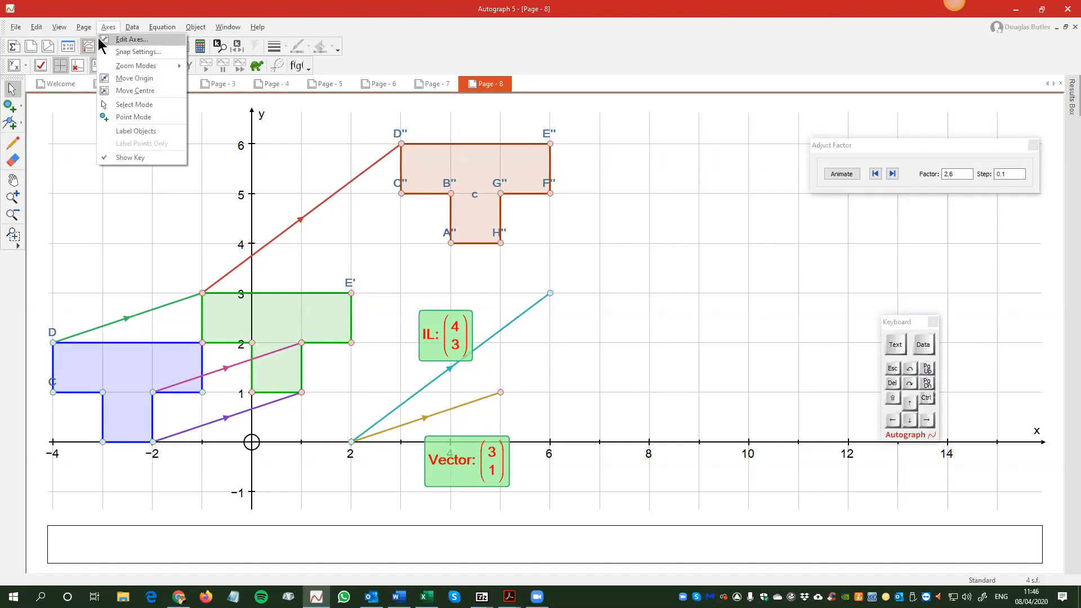
{"action": "mouse_move", "coordinate": [258, 27]}
{"action": "left_click", "coordinate": [162, 47]}
{"action": "left_click", "coordinate": [162, 47]}
{"action": "left_click_drag", "start_coordinate": [155, 109], "coordinate": [183, 44]}
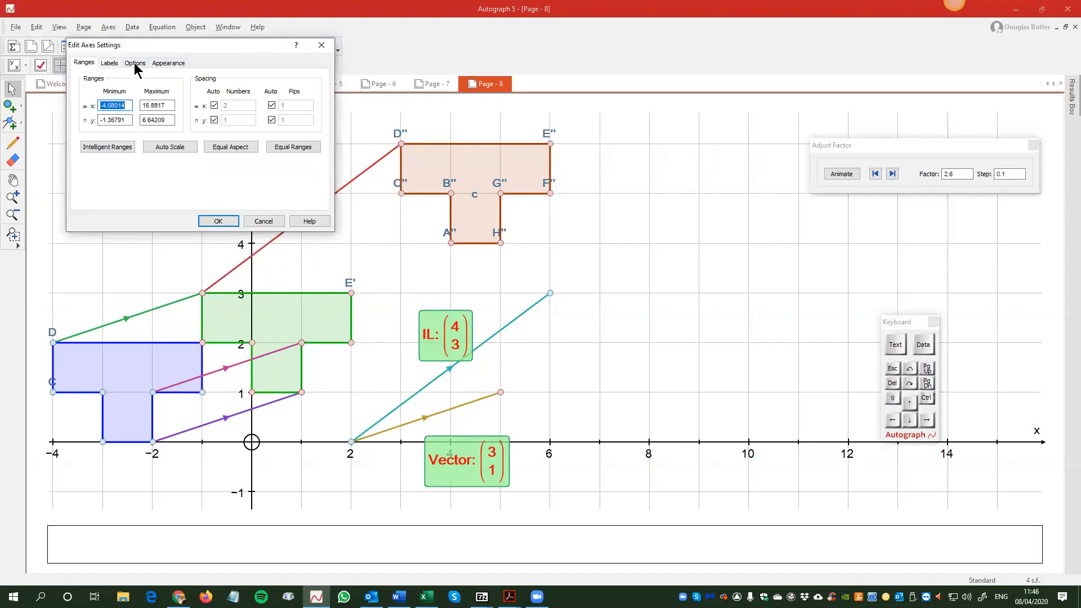
{"action": "left_click", "coordinate": [136, 66]}
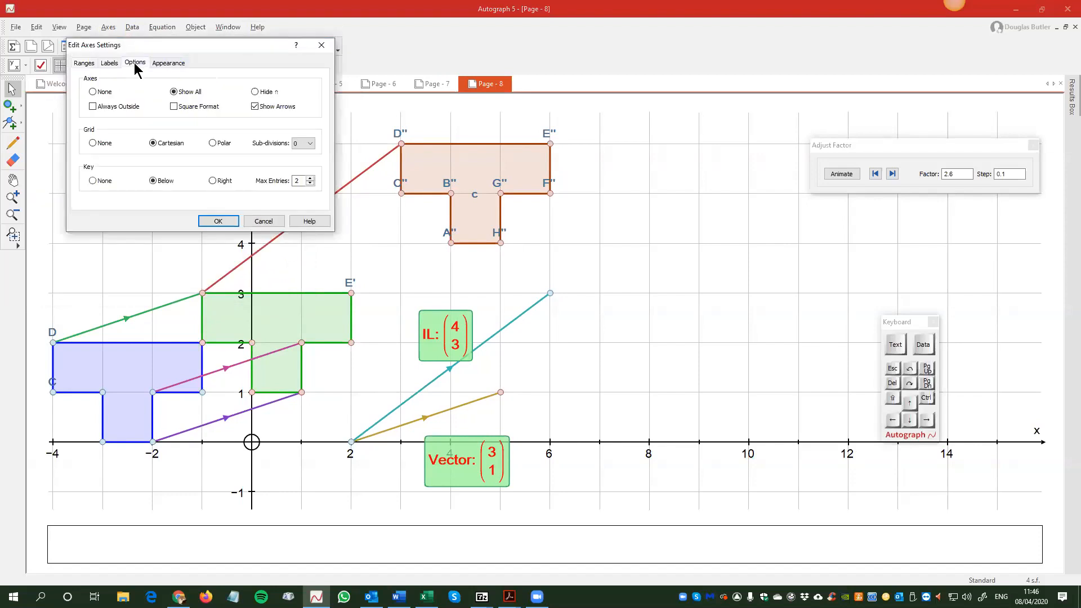
{"action": "left_click", "coordinate": [92, 92]}
{"action": "left_click", "coordinate": [310, 146]}
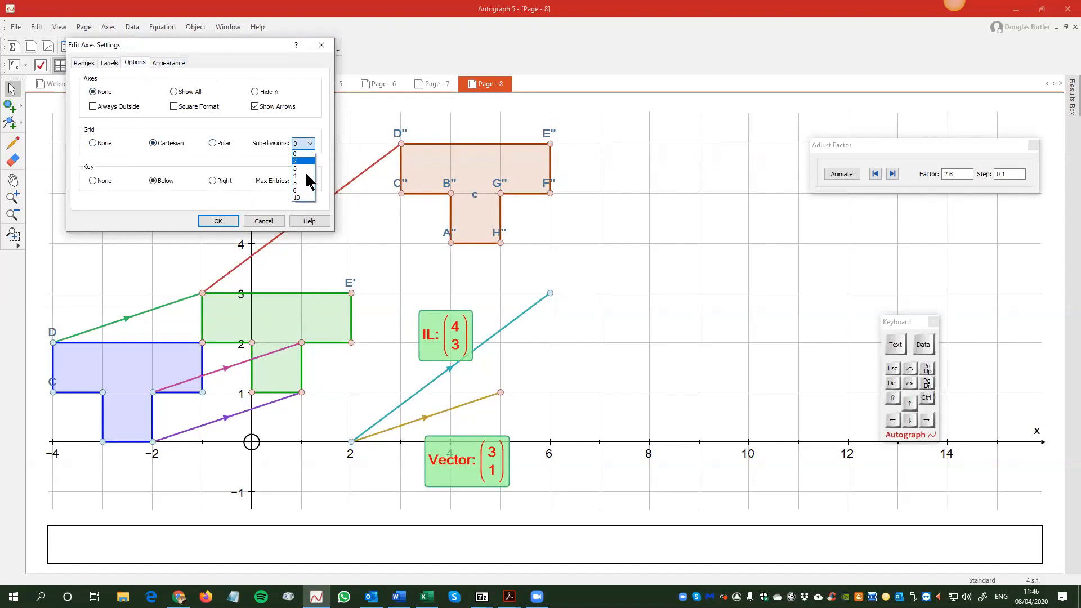
{"action": "left_click", "coordinate": [305, 182]}
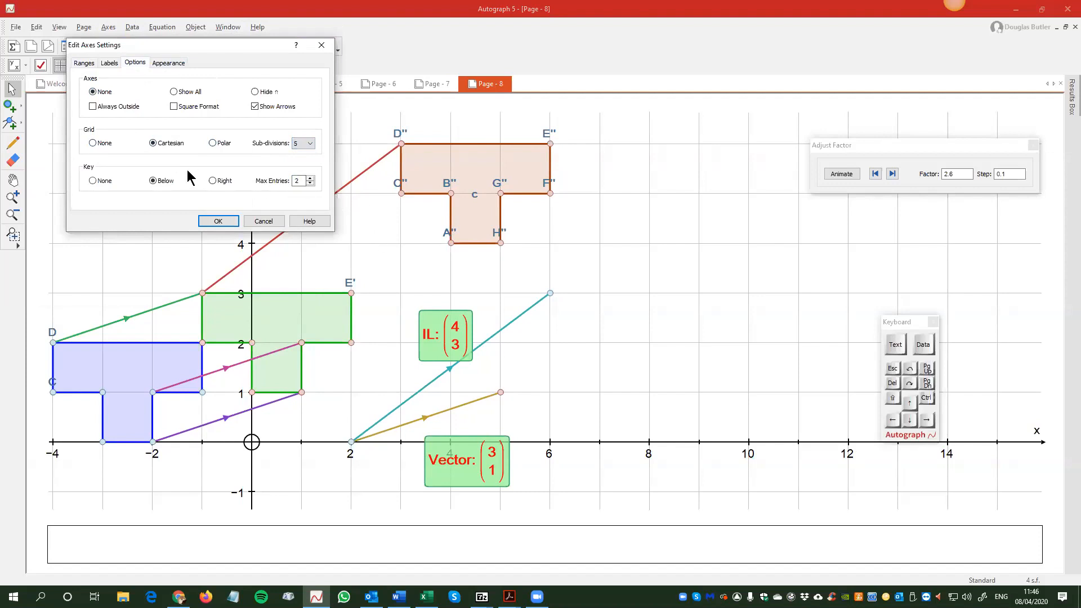
{"action": "left_click", "coordinate": [218, 222]}
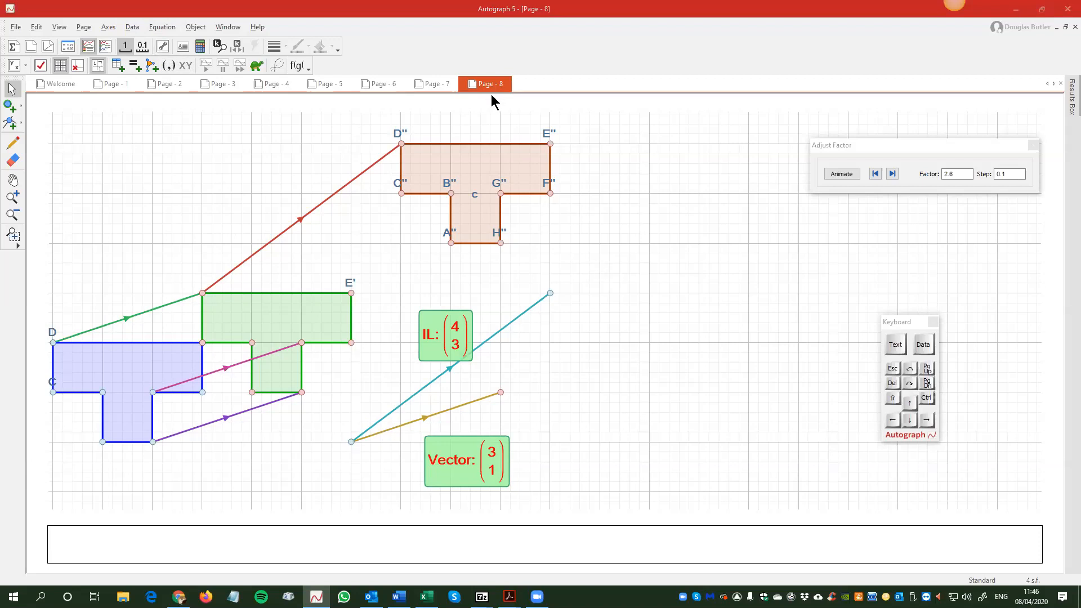
Step: In the brown T-shape's draw options, set the point type to Diamond and the point size to 12 pts
{"action": "left_click", "coordinate": [472, 169]}
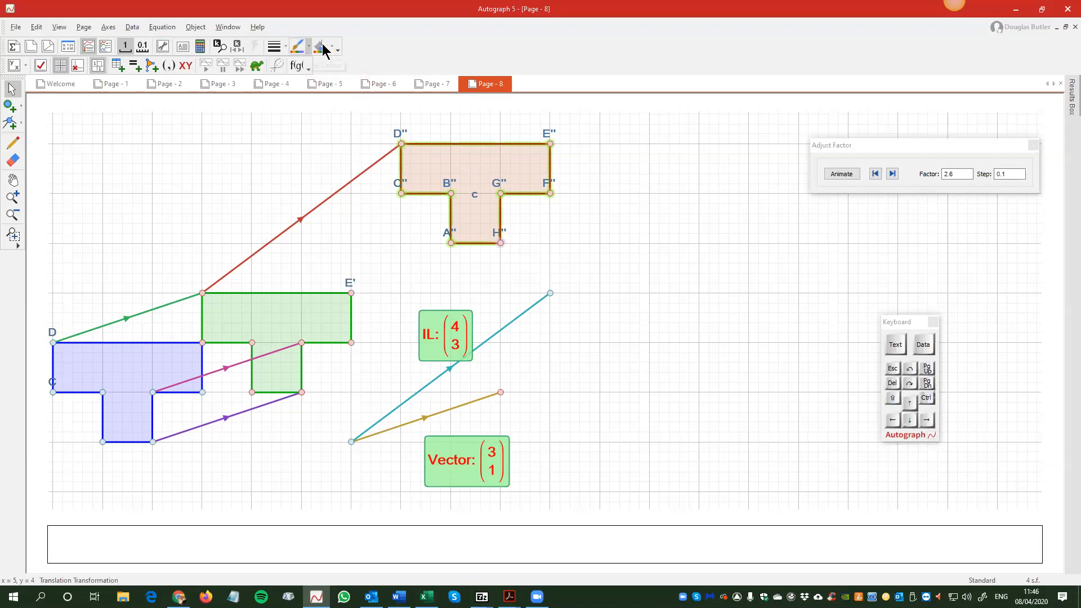
{"action": "right_click", "coordinate": [469, 168]}
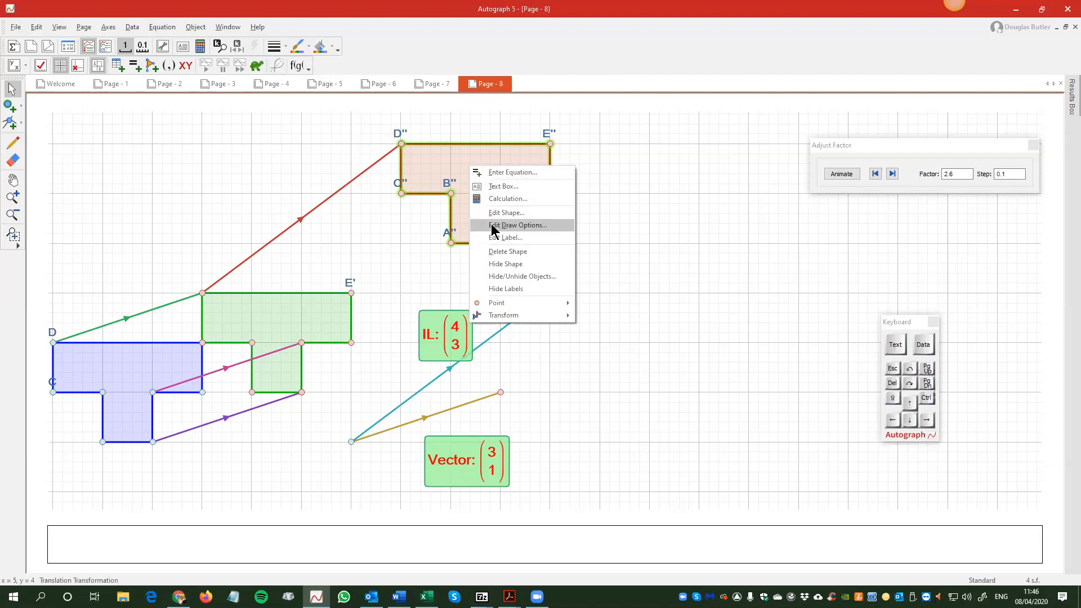
{"action": "left_click", "coordinate": [491, 226]}
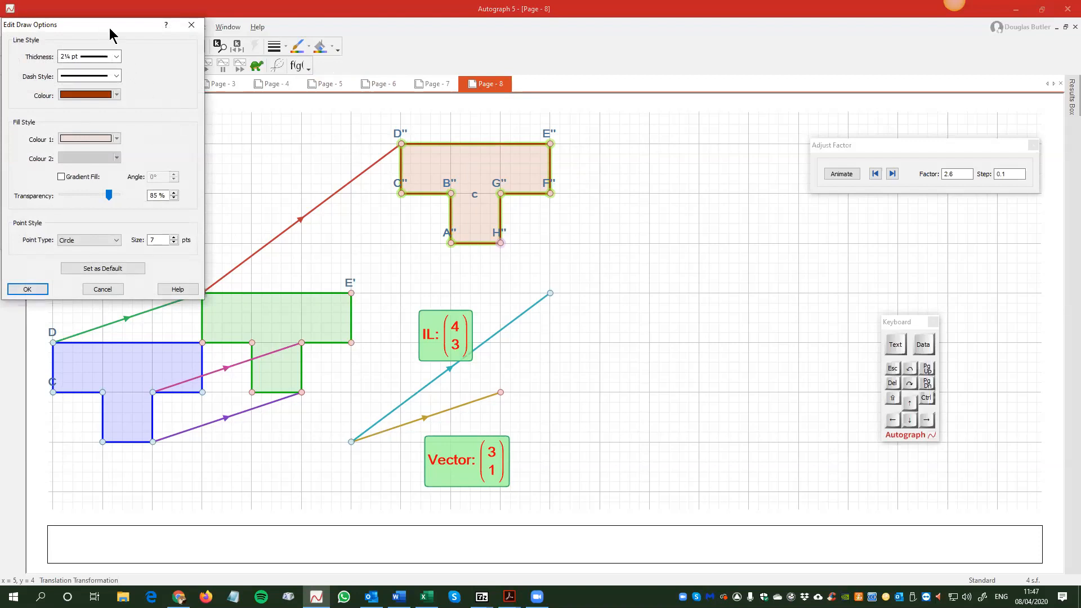
{"action": "left_click_drag", "start_coordinate": [111, 35], "coordinate": [741, 144]}
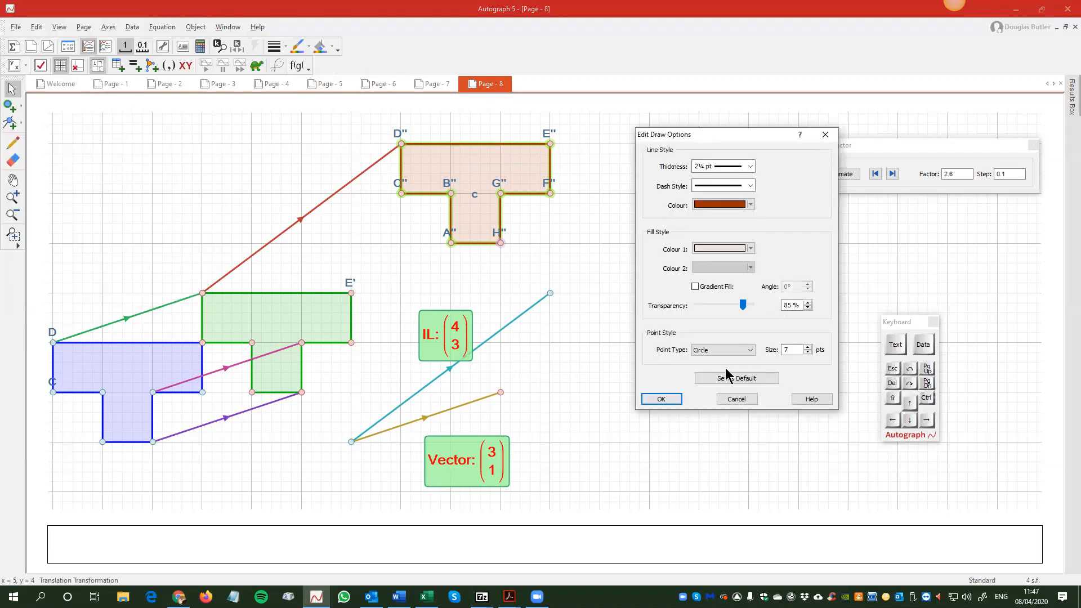
{"action": "left_click", "coordinate": [737, 351]}
{"action": "left_click", "coordinate": [722, 383]}
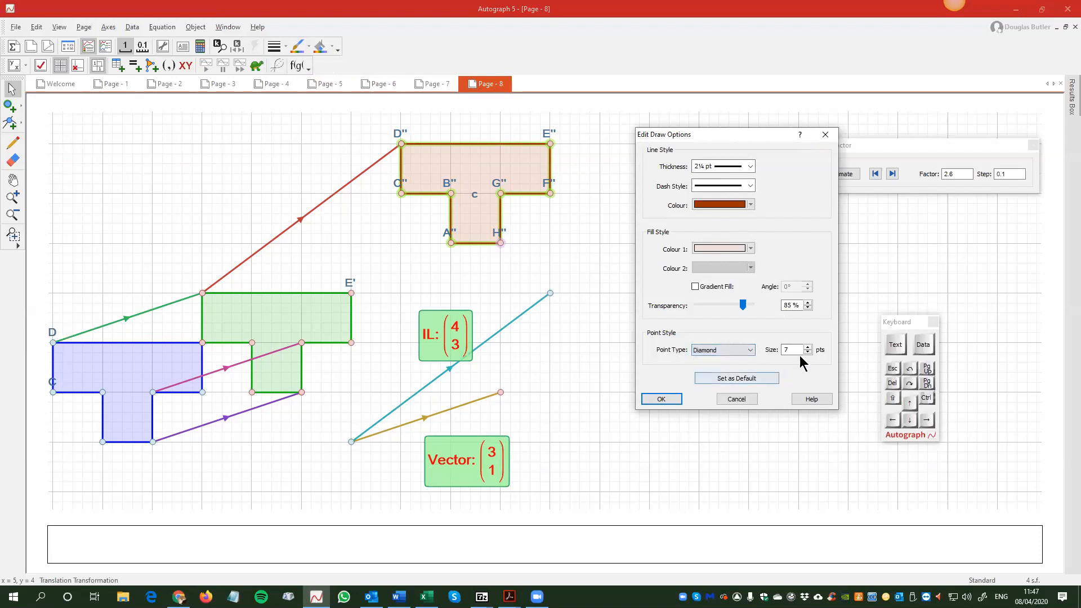
{"action": "left_click", "coordinate": [808, 347]}
{"action": "left_click", "coordinate": [808, 347]}
{"action": "left_click", "coordinate": [808, 346]}
Step: Give the brown T-shape a yellow line and yellow fill with 0% transparency, and apply the draw options
{"action": "left_click", "coordinate": [751, 204]}
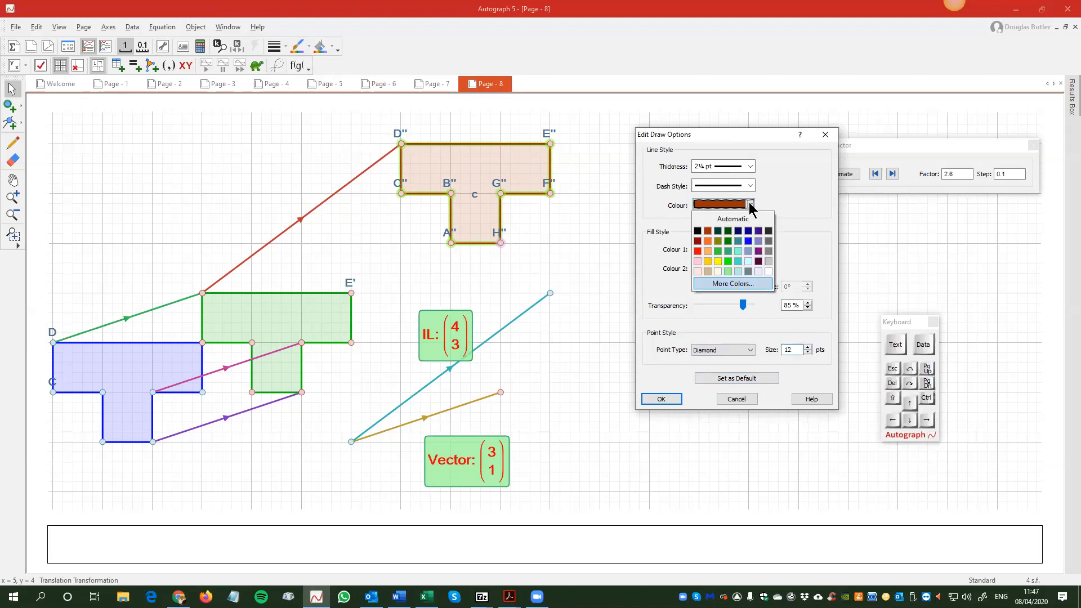
{"action": "left_click", "coordinate": [717, 263]}
{"action": "left_click", "coordinate": [751, 248]}
{"action": "left_click", "coordinate": [718, 305]}
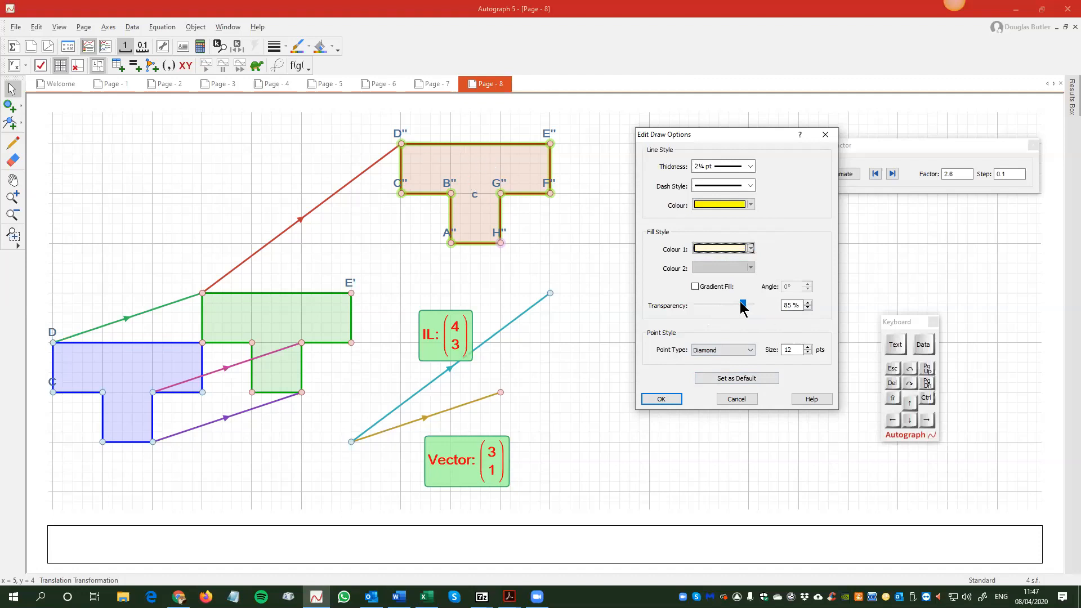
{"action": "left_click_drag", "start_coordinate": [744, 305], "coordinate": [696, 305]}
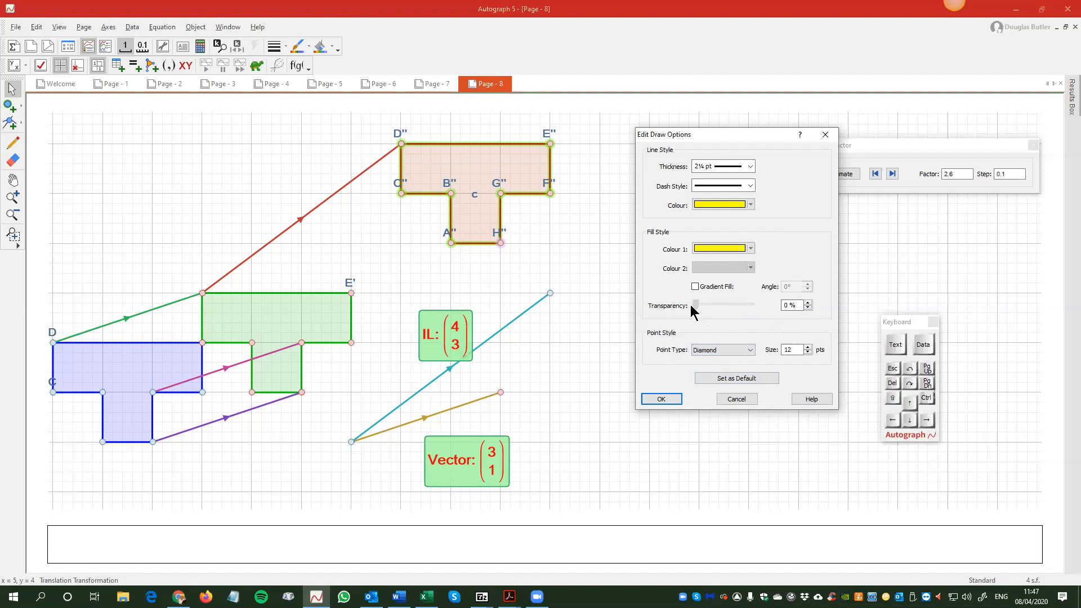
{"action": "left_click", "coordinate": [662, 399]}
{"action": "left_click", "coordinate": [546, 284]}
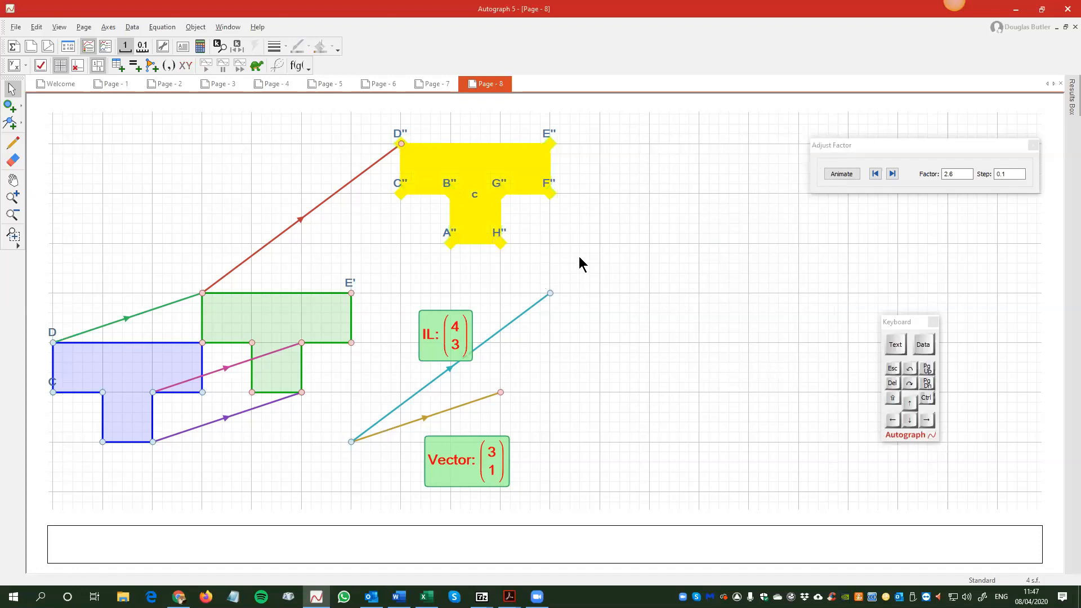
Step: Change the yellow T-shape's outline colour to orange
{"action": "left_click", "coordinate": [457, 164]}
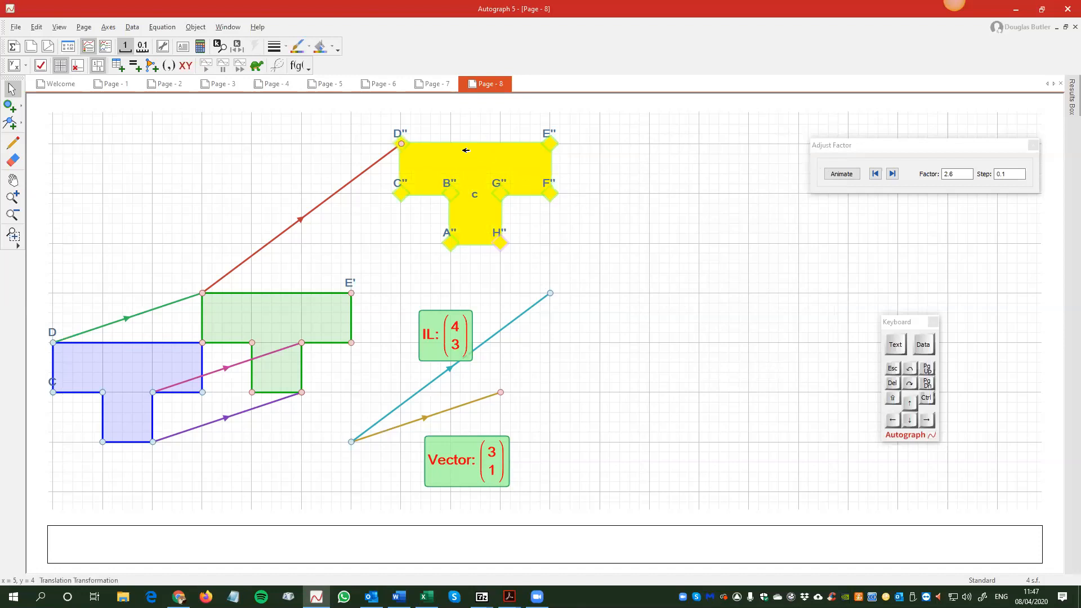
{"action": "left_click", "coordinate": [309, 47]}
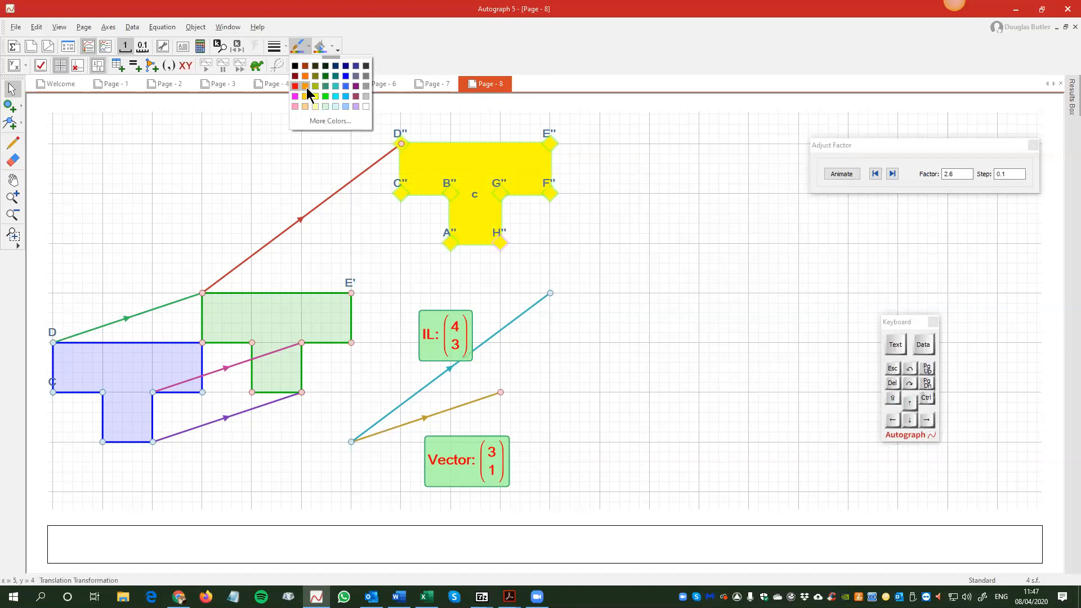
{"action": "left_click", "coordinate": [306, 86]}
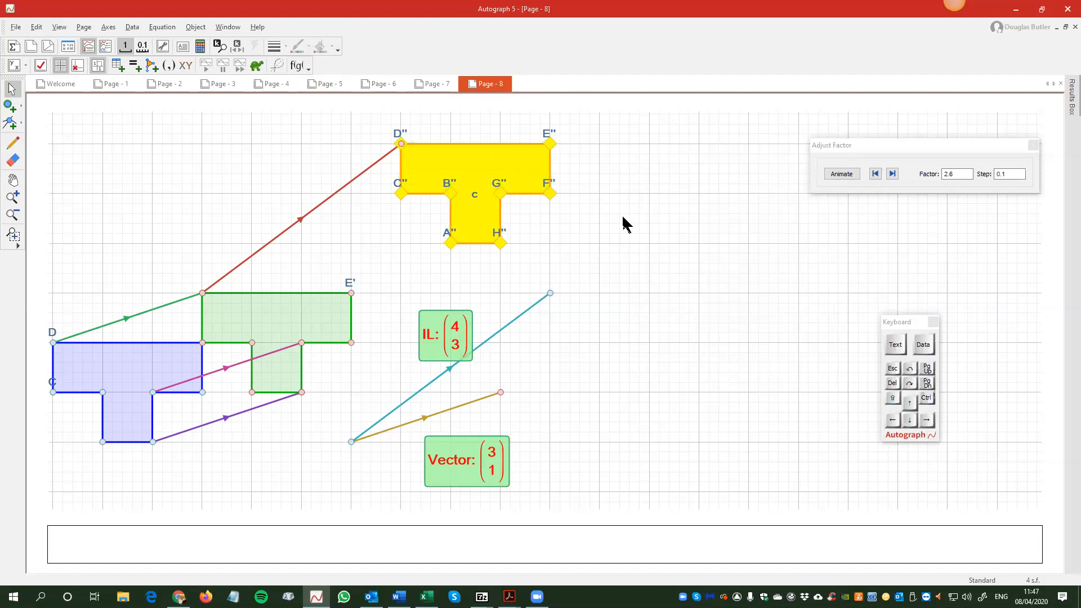
{"action": "right_click", "coordinate": [575, 158]}
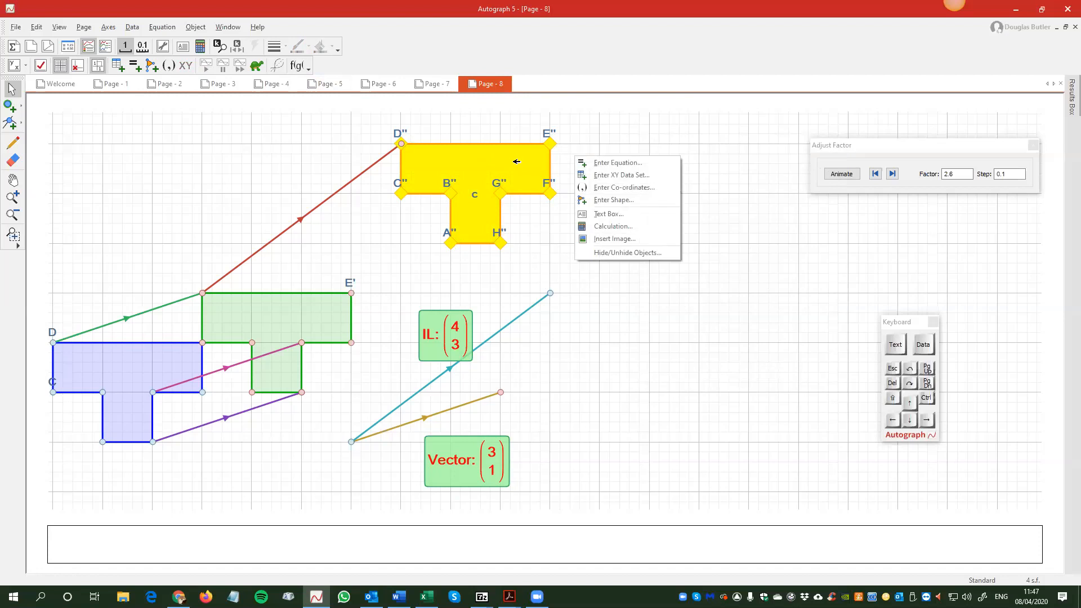
{"action": "left_click", "coordinate": [516, 161]}
{"action": "right_click", "coordinate": [586, 156]}
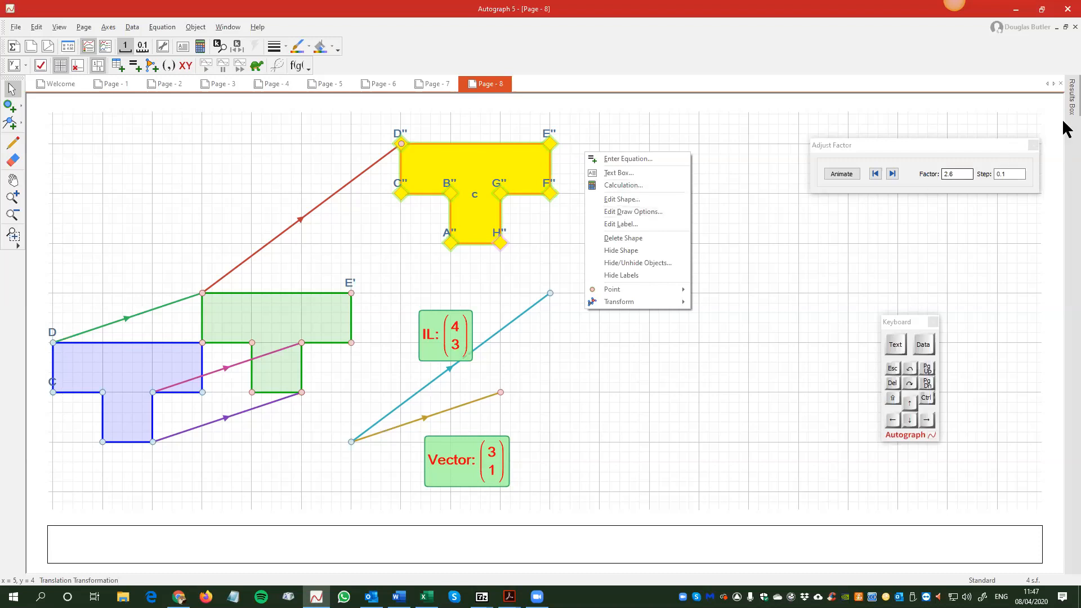
Step: Switch to 6-Combining-Transformations.pdf in Adobe Acrobat, and move the floating keyboard clear of tasks 1 and 2
{"action": "left_click", "coordinate": [1080, 113]}
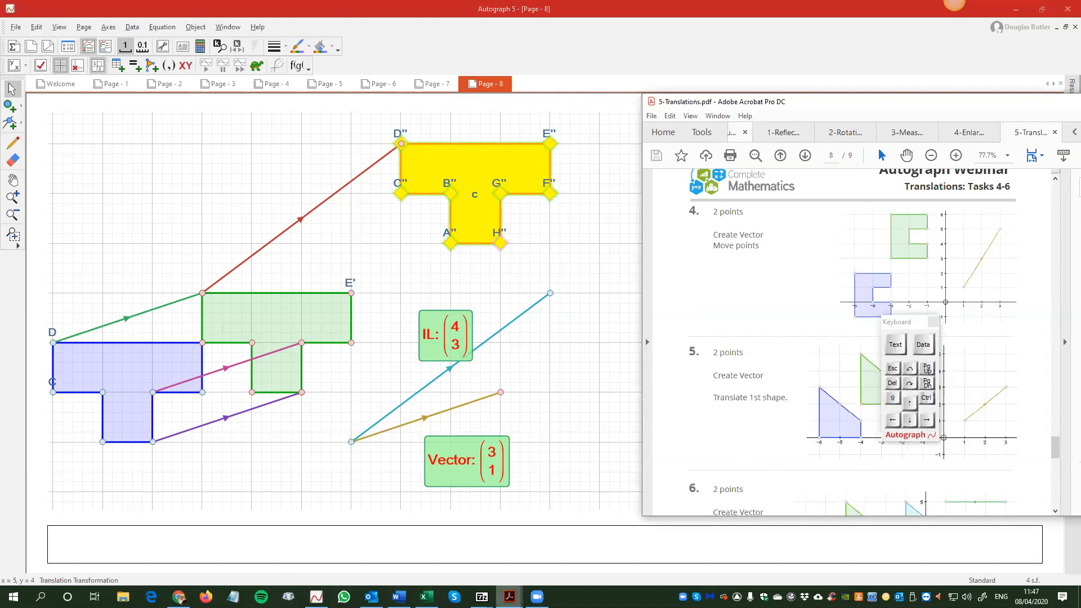
{"action": "mouse_move", "coordinate": [510, 597]}
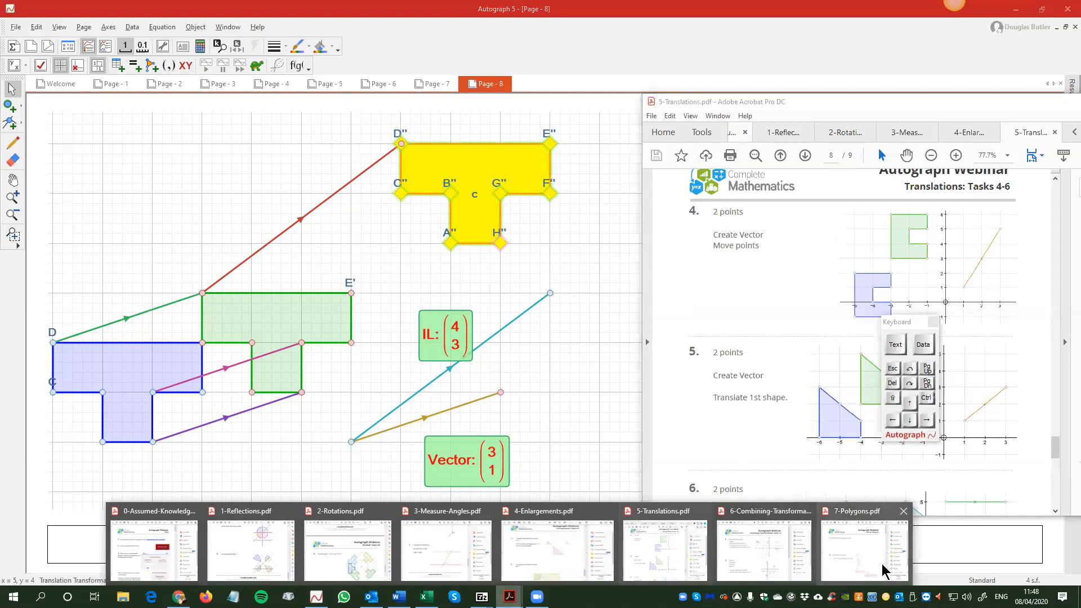
{"action": "mouse_move", "coordinate": [884, 572]}
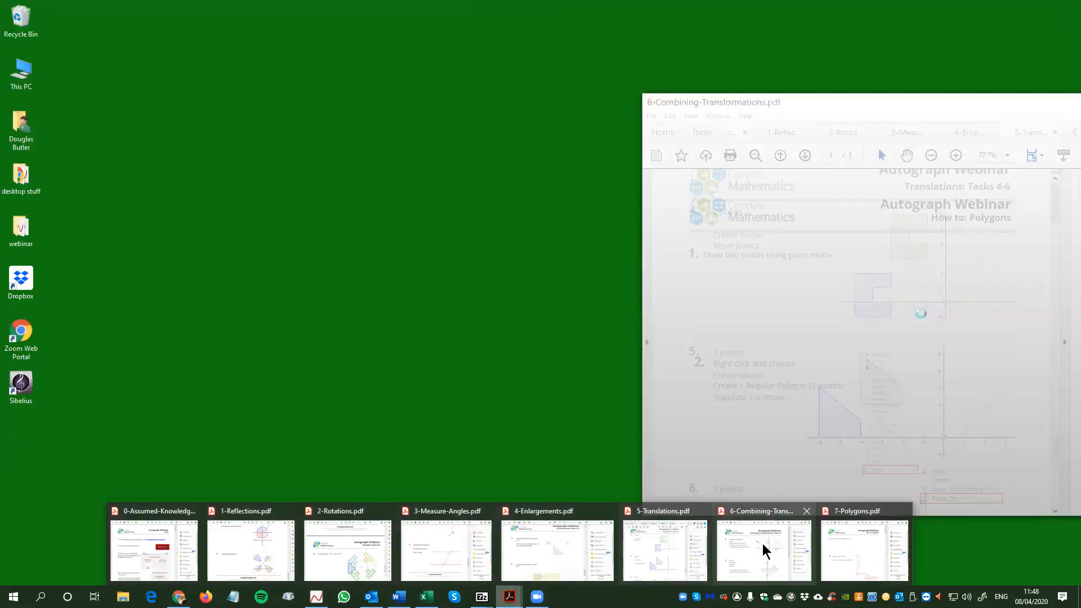
{"action": "left_click", "coordinate": [772, 554]}
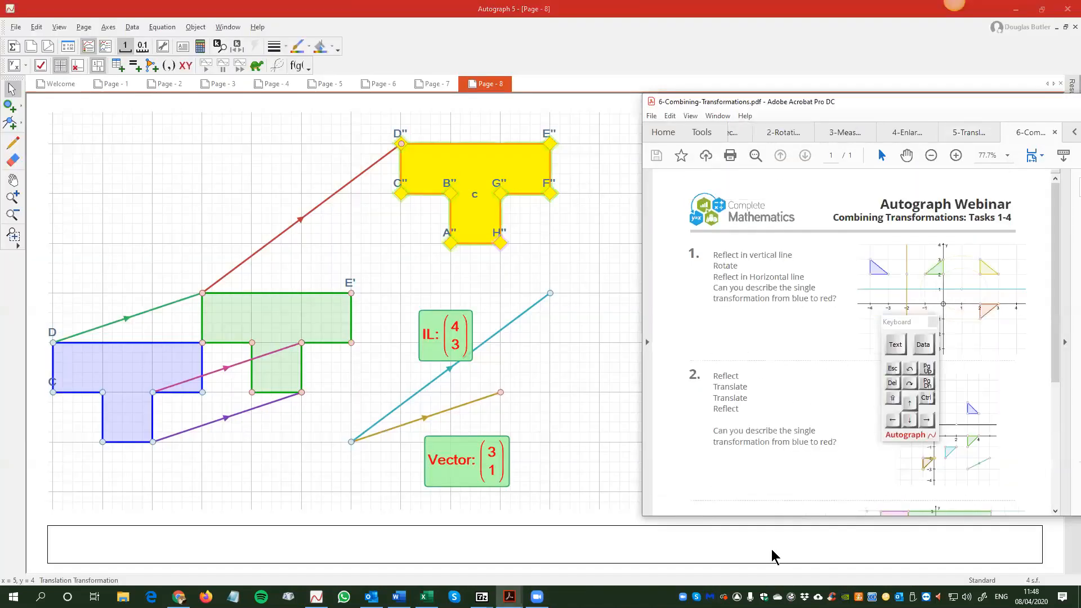
{"action": "left_click", "coordinate": [899, 347]}
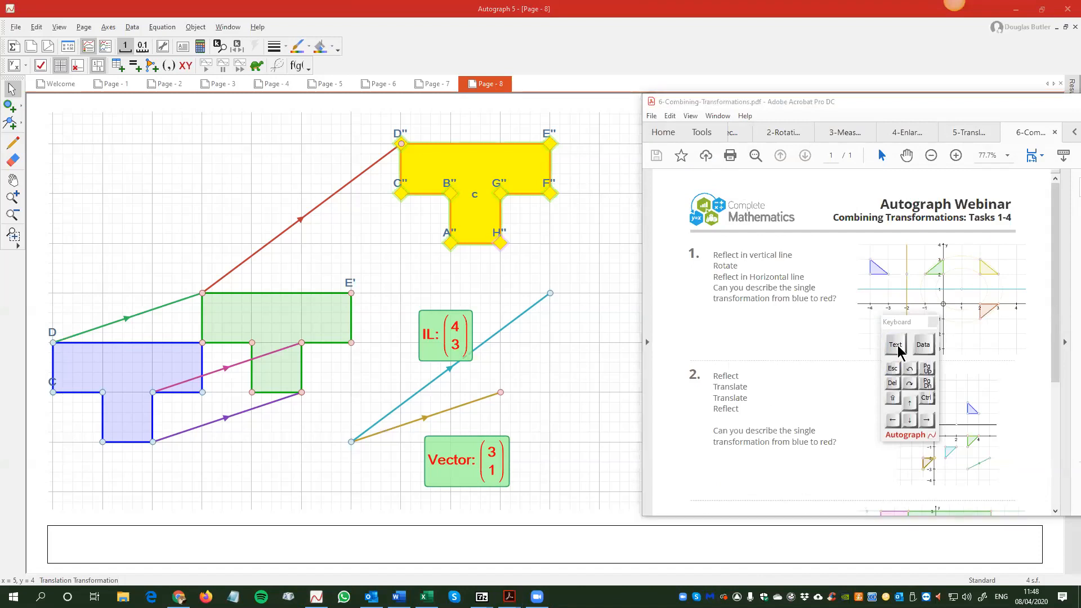
{"action": "left_click_drag", "start_coordinate": [897, 322], "coordinate": [876, 471]}
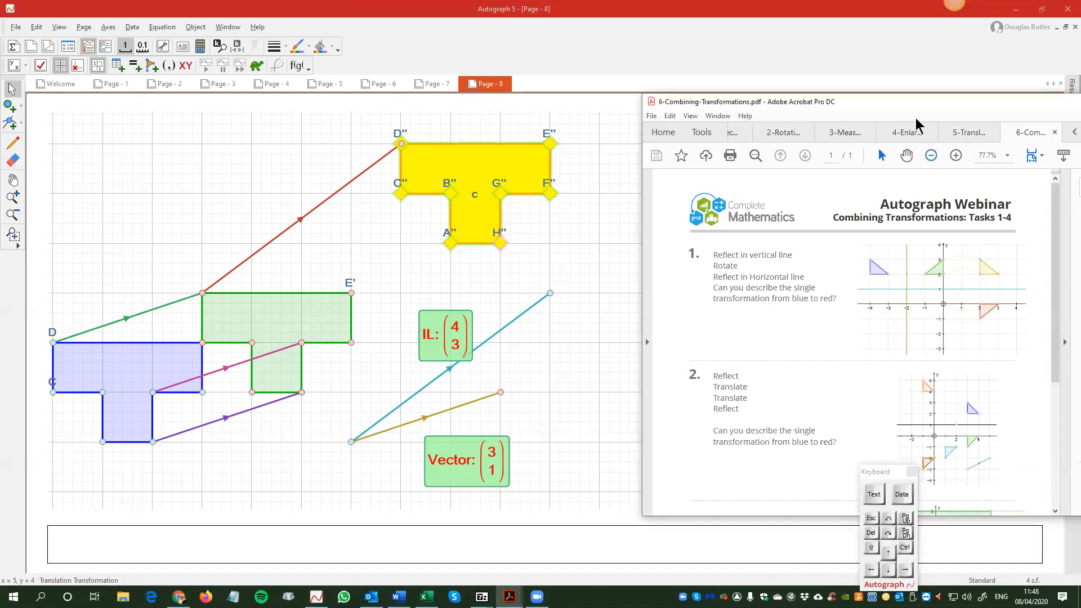
{"action": "left_click_drag", "start_coordinate": [901, 102], "coordinate": [873, 56]}
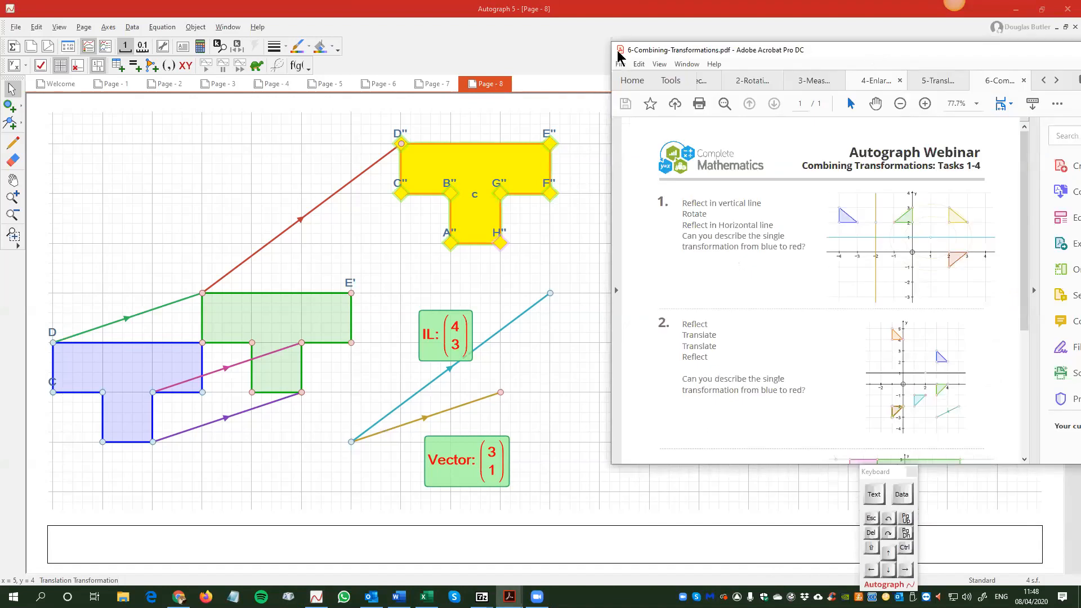
Step: Switch back to Autograph and open 1i.transformations.agg from the webinar folder
{"action": "left_click", "coordinate": [15, 32]}
{"action": "left_click", "coordinate": [15, 32]}
{"action": "left_click", "coordinate": [35, 89]}
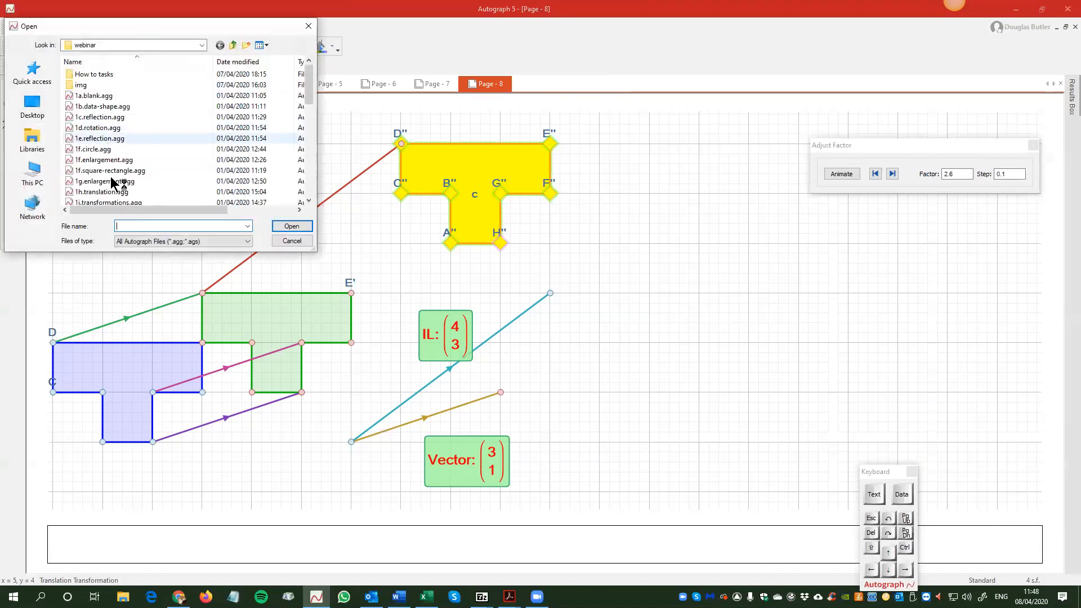
{"action": "scroll", "coordinate": [112, 195], "scroll_direction": "down", "scroll_amount": 1}
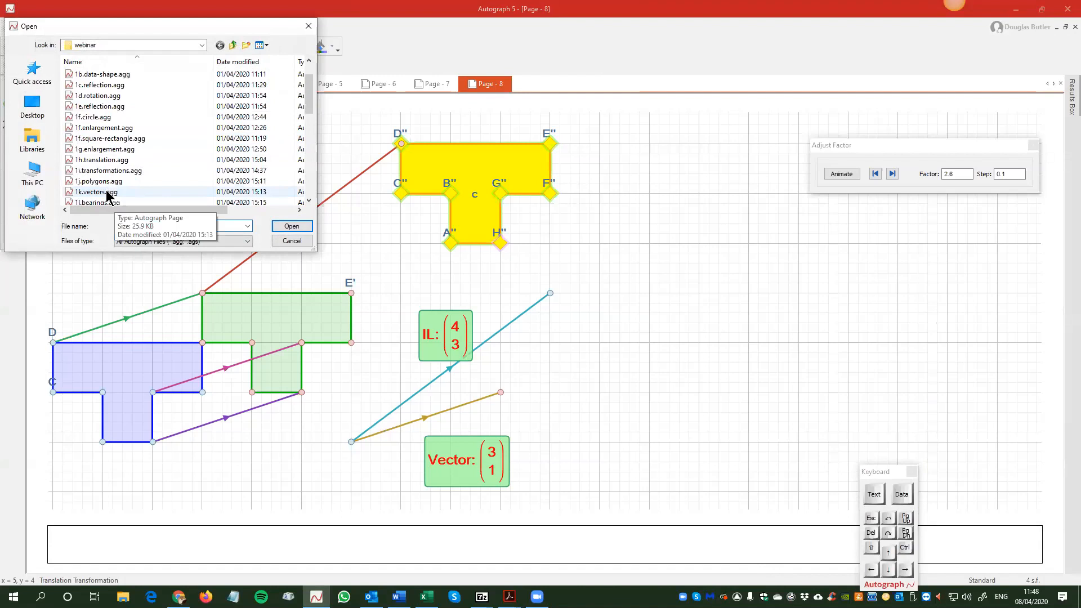
{"action": "scroll", "coordinate": [111, 196], "scroll_direction": "down", "scroll_amount": 1}
{"action": "scroll", "coordinate": [109, 200], "scroll_direction": "down", "scroll_amount": 1}
{"action": "scroll", "coordinate": [110, 201], "scroll_direction": "down", "scroll_amount": 2}
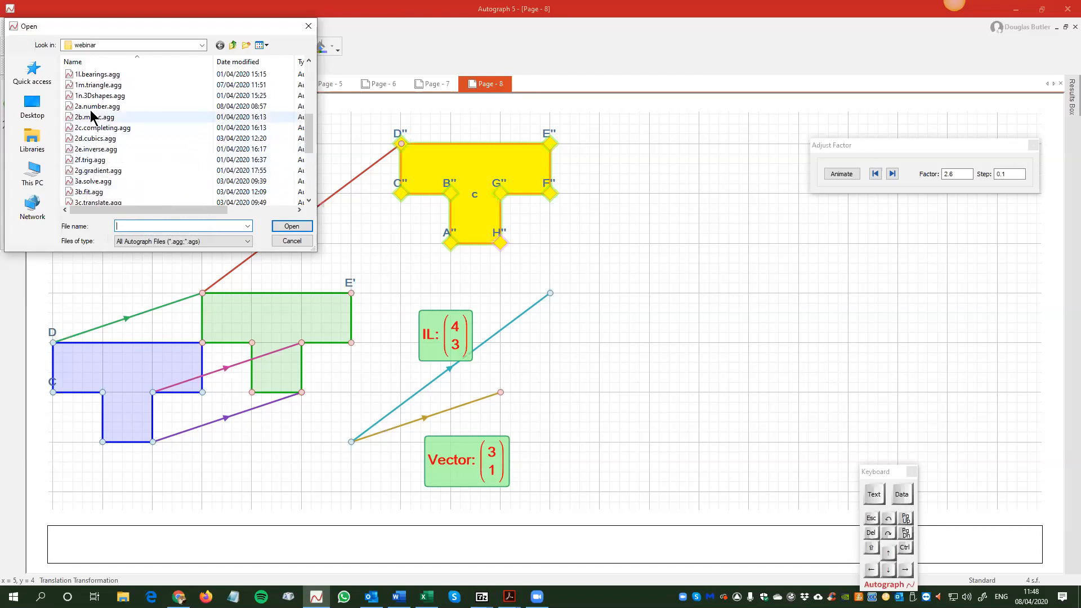
{"action": "scroll", "coordinate": [112, 101], "scroll_direction": "up", "scroll_amount": 1}
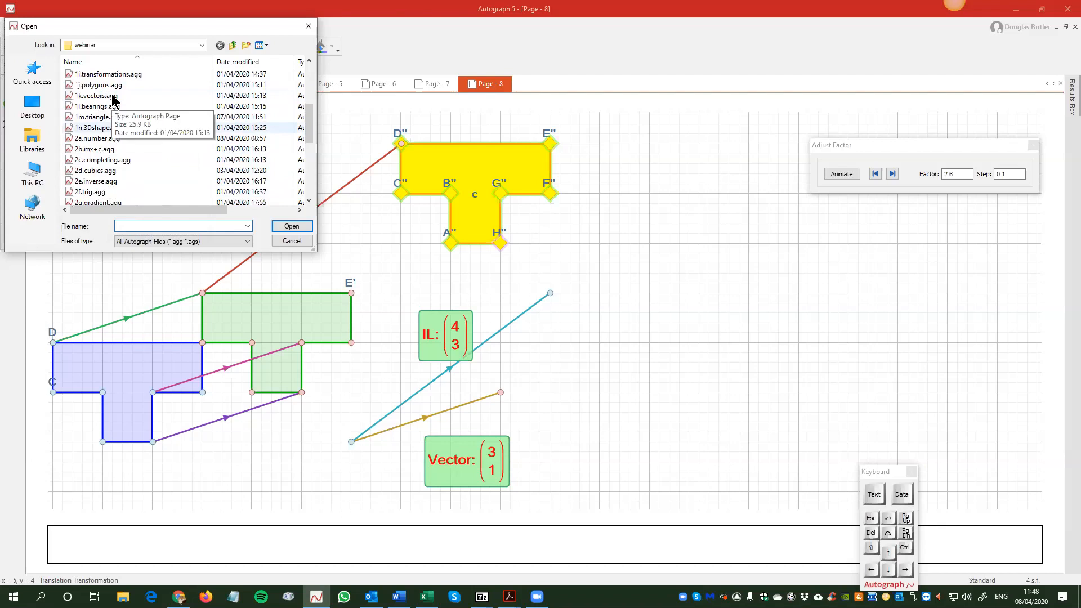
{"action": "double_click", "coordinate": [107, 78]}
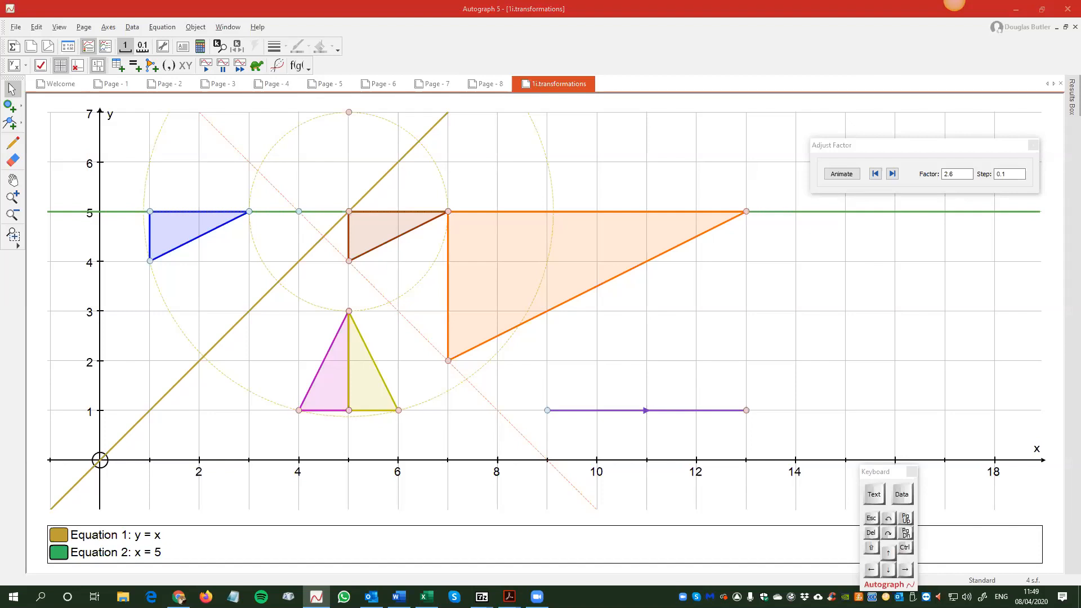
Step: Plot points at (13, 3), (13, 4) and (15, 4) and group them into a triangle
{"action": "key", "text": "shift"}
{"action": "left_click", "coordinate": [10, 106]}
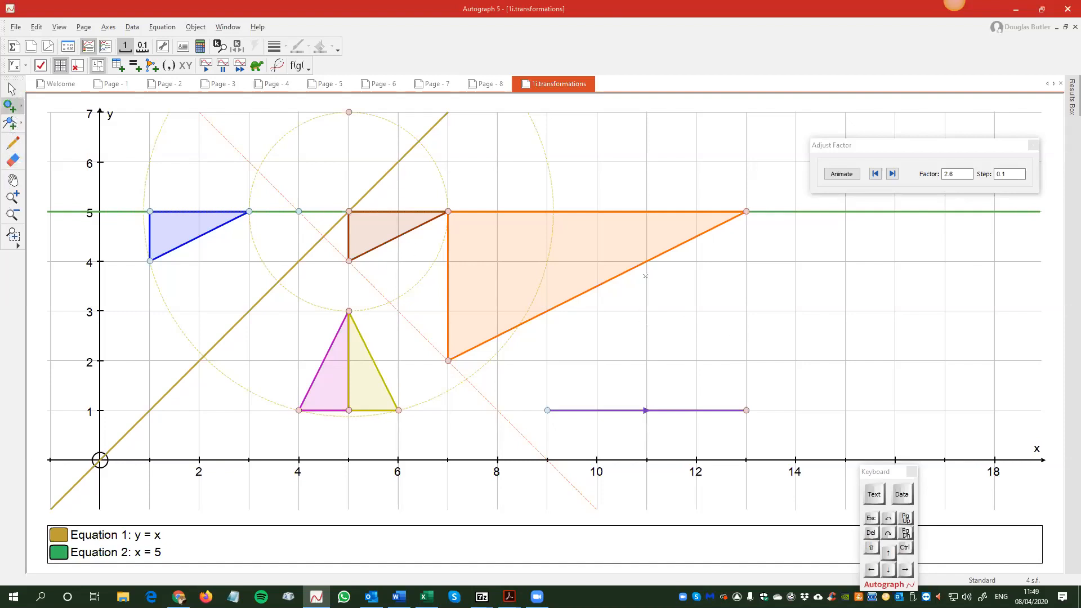
{"action": "left_click", "coordinate": [746, 310]}
{"action": "left_click", "coordinate": [746, 262], "text": "shift"}
{"action": "left_click", "coordinate": [843, 261], "text": "shift"}
{"action": "left_click", "coordinate": [10, 89]}
{"action": "right_click", "coordinate": [802, 271]}
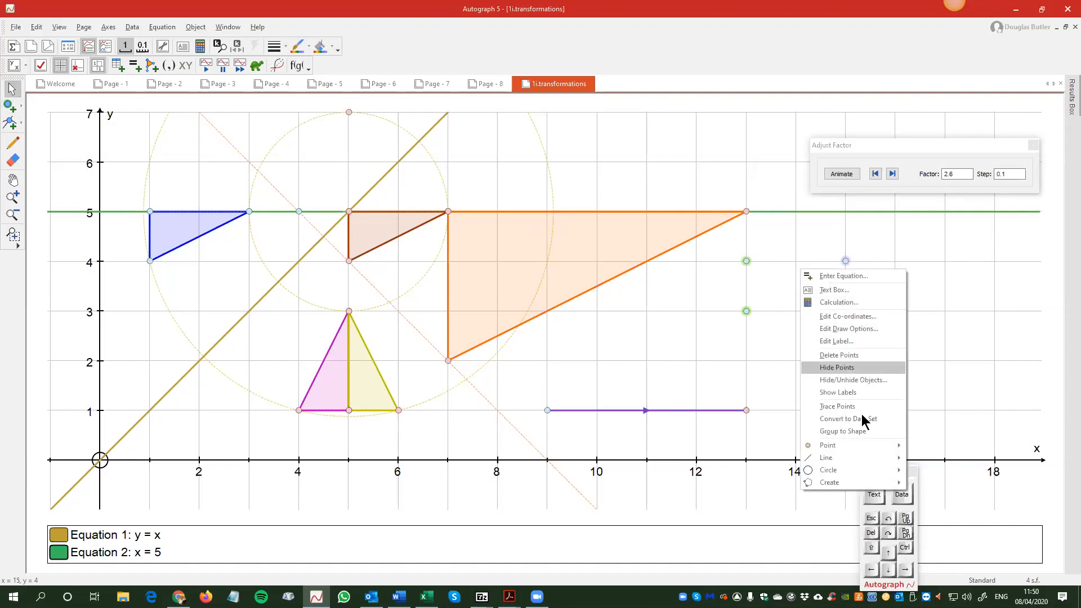
{"action": "left_click", "coordinate": [864, 431]}
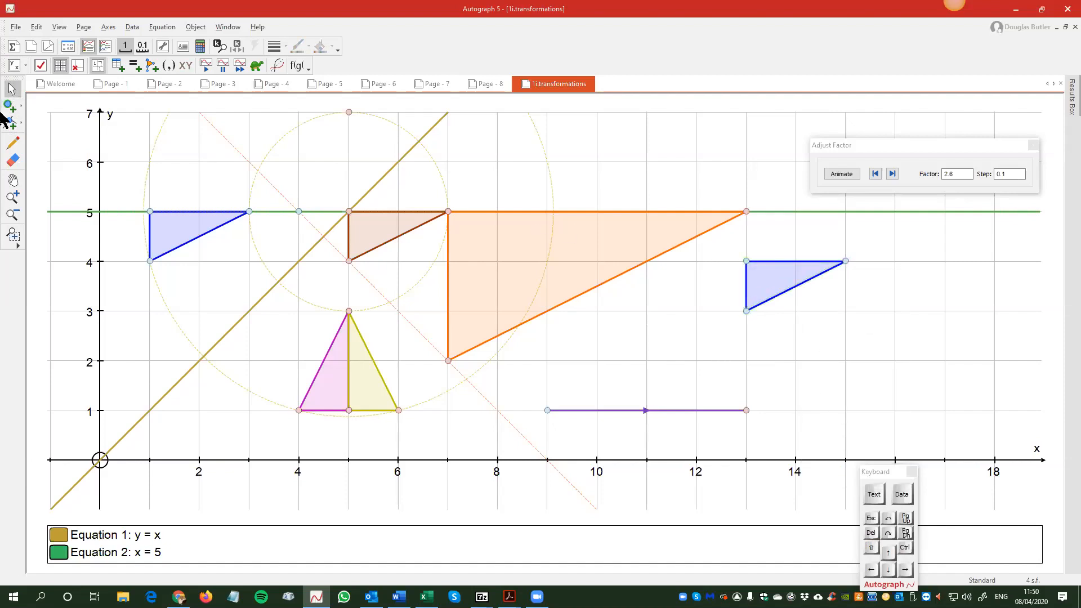
Step: Plot a point at (12, 3) and enlarge the new blue triangle about it by factor 2 with construction lines
{"action": "left_click", "coordinate": [9, 106]}
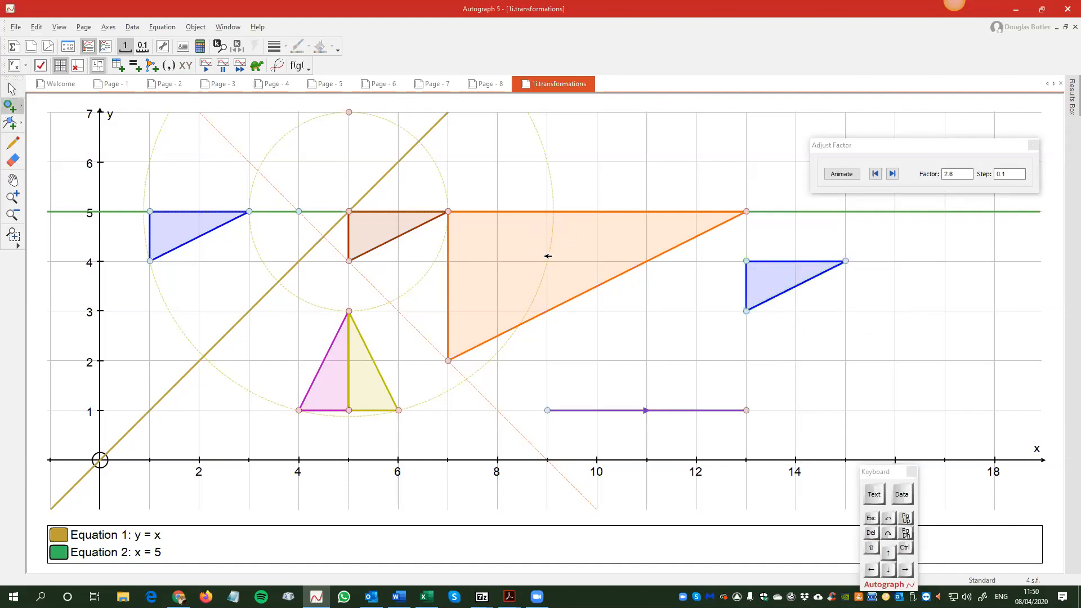
{"action": "left_click", "coordinate": [697, 311]}
{"action": "left_click", "coordinate": [12, 89]}
{"action": "left_click", "coordinate": [760, 276], "text": "shift"}
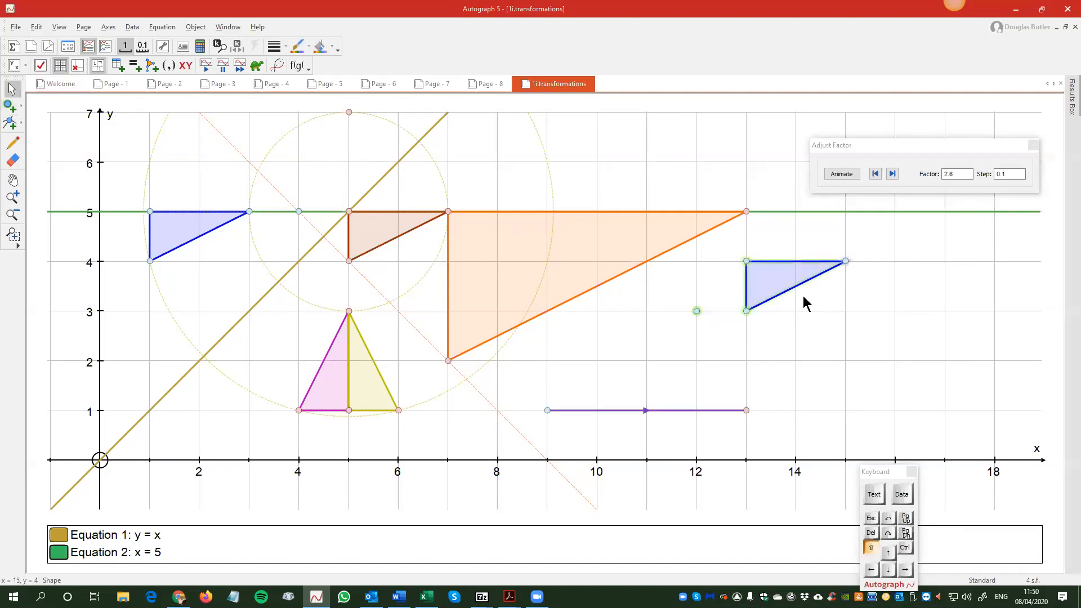
{"action": "right_click", "coordinate": [813, 302]}
{"action": "mouse_move", "coordinate": [862, 465]}
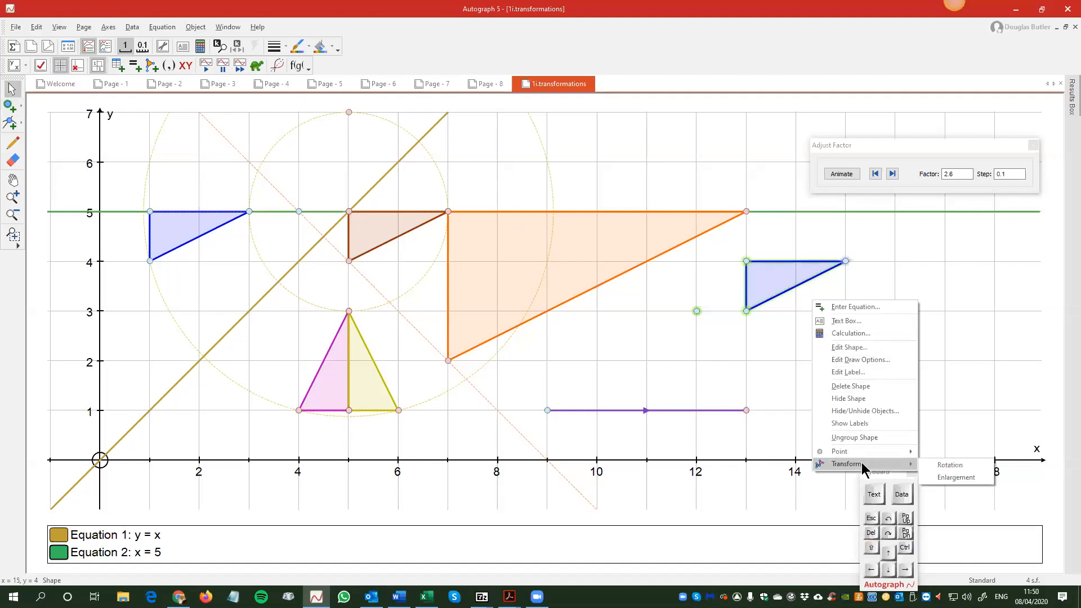
{"action": "left_click", "coordinate": [956, 478]}
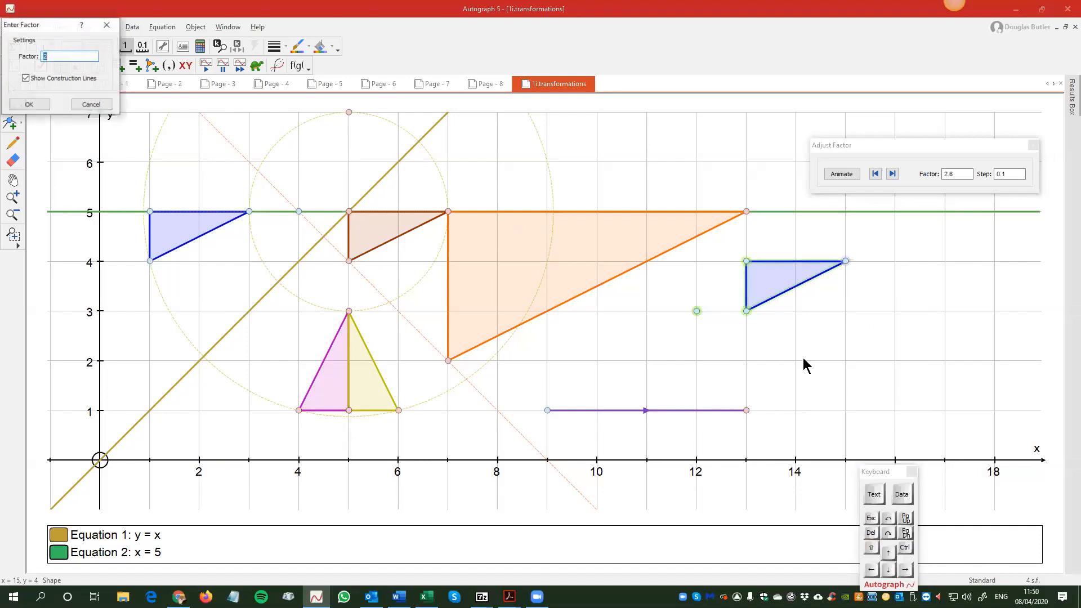
{"action": "left_click", "coordinate": [29, 105]}
{"action": "left_click", "coordinate": [776, 330]}
Step: Try moving the enlargement centre at (12, 3), switching the point snapping to 0.1
{"action": "left_click", "coordinate": [696, 311]}
{"action": "mouse_move", "coordinate": [697, 310]}
{"action": "left_mouse_down"}
{"action": "mouse_move", "coordinate": [736, 310]}
{"action": "mouse_move", "coordinate": [697, 310]}
{"action": "left_mouse_up"}
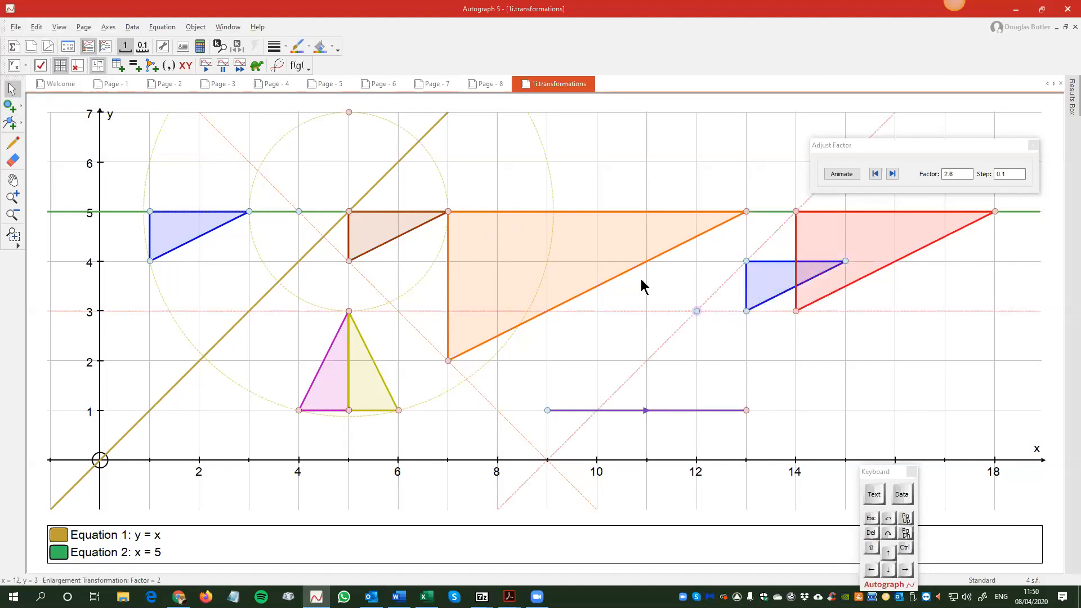
{"action": "left_click", "coordinate": [142, 47]}
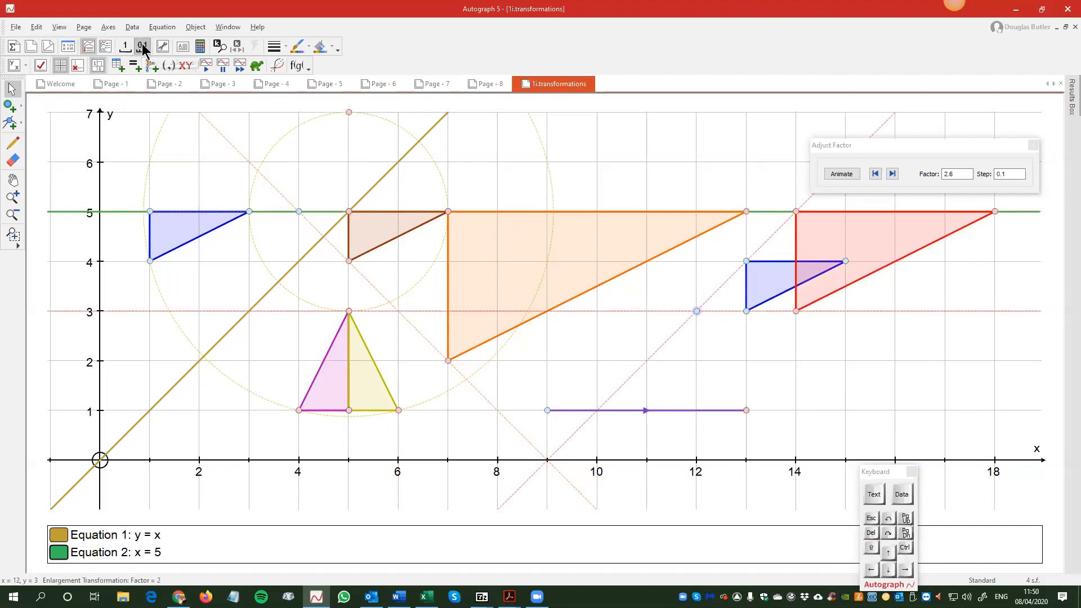
{"action": "mouse_move", "coordinate": [701, 310]}
{"action": "left_mouse_down"}
{"action": "mouse_move", "coordinate": [811, 313]}
{"action": "mouse_move", "coordinate": [813, 338]}
{"action": "mouse_move", "coordinate": [772, 355]}
{"action": "mouse_move", "coordinate": [746, 261]}
{"action": "mouse_move", "coordinate": [847, 261]}
{"action": "mouse_move", "coordinate": [846, 296]}
{"action": "mouse_move", "coordinate": [844, 255]}
{"action": "mouse_move", "coordinate": [745, 242]}
{"action": "mouse_move", "coordinate": [710, 273]}
{"action": "mouse_move", "coordinate": [698, 310]}
{"action": "left_mouse_up"}
{"action": "left_click", "coordinate": [718, 391]}
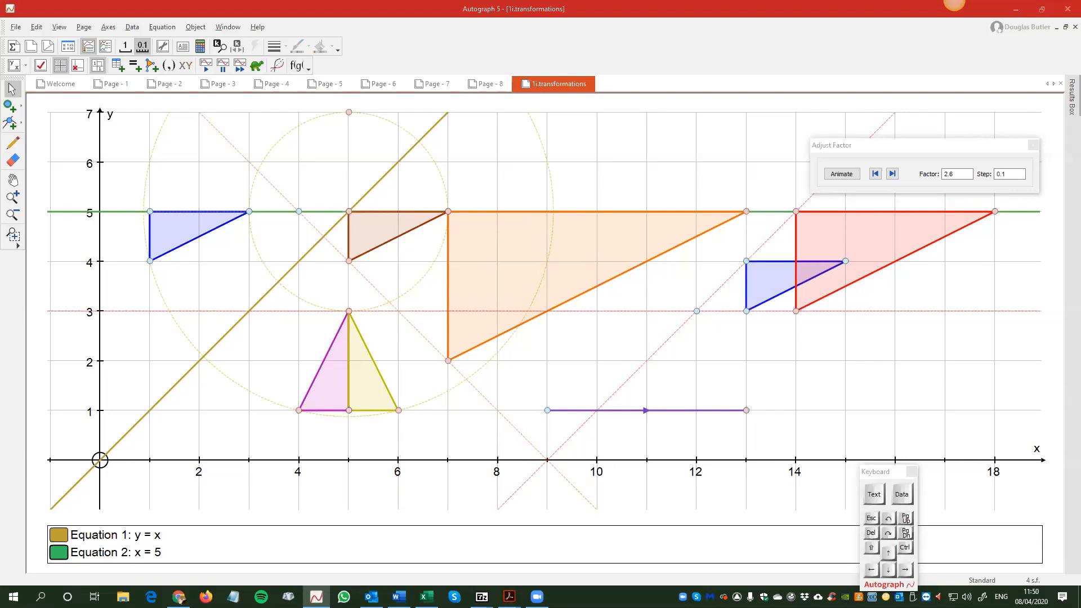
{"action": "key", "text": "shift"}
{"action": "key", "text": "shift"}
{"action": "key", "text": "shift"}
{"action": "key", "text": "shift"}
{"action": "key", "text": "shift"}
Step: Show the vertex labels of the blue triangle near the y-axis and move label A beside its vertex
{"action": "left_click_drag", "start_coordinate": [120, 192], "coordinate": [257, 273]}
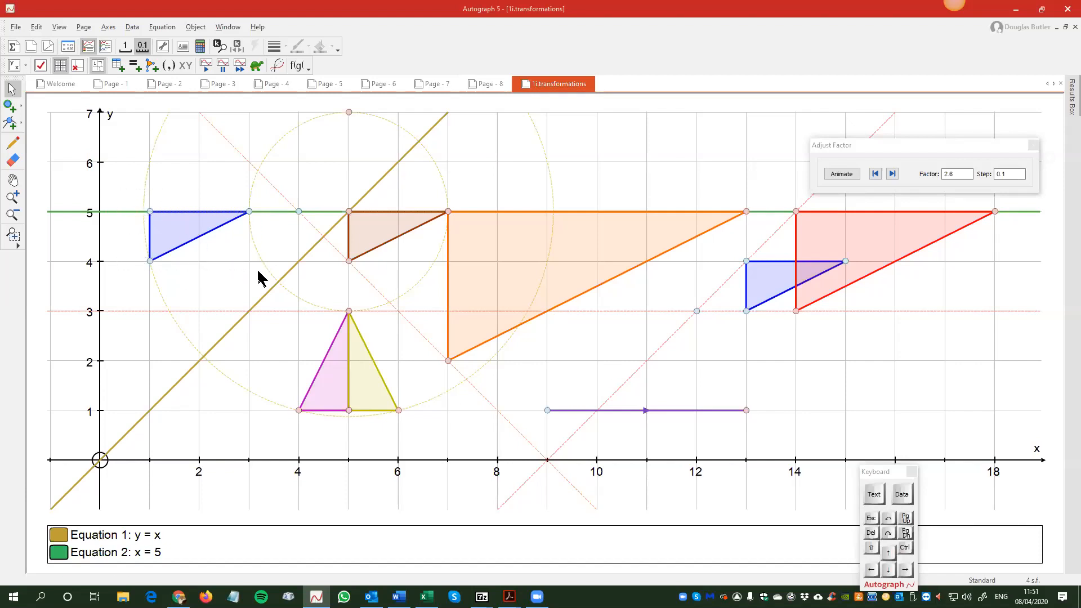
{"action": "right_click", "coordinate": [371, 141]}
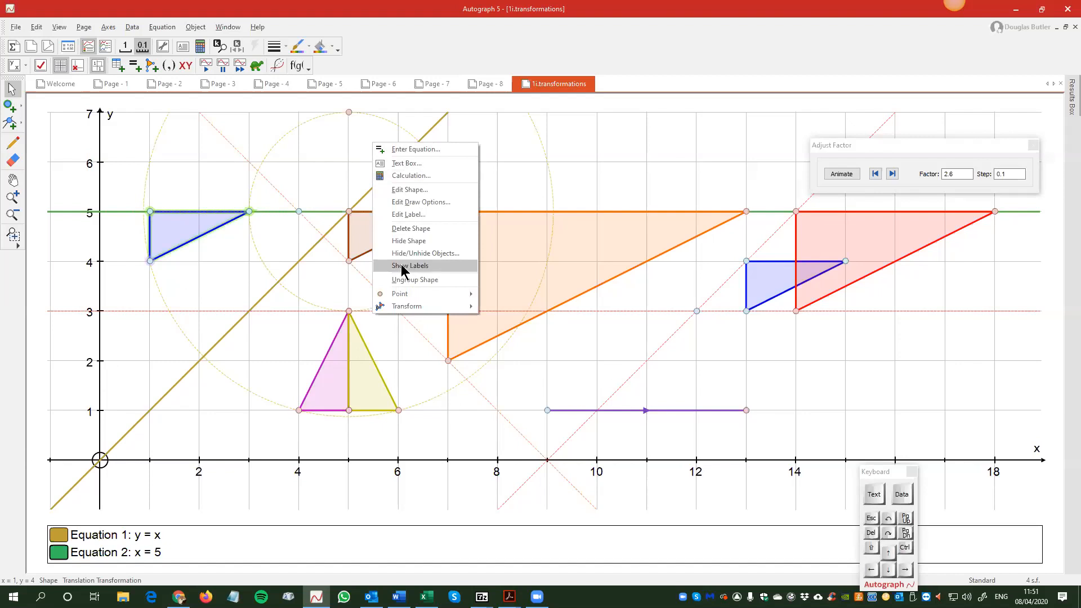
{"action": "left_click", "coordinate": [402, 265]}
{"action": "left_click_drag", "start_coordinate": [147, 251], "coordinate": [136, 256]}
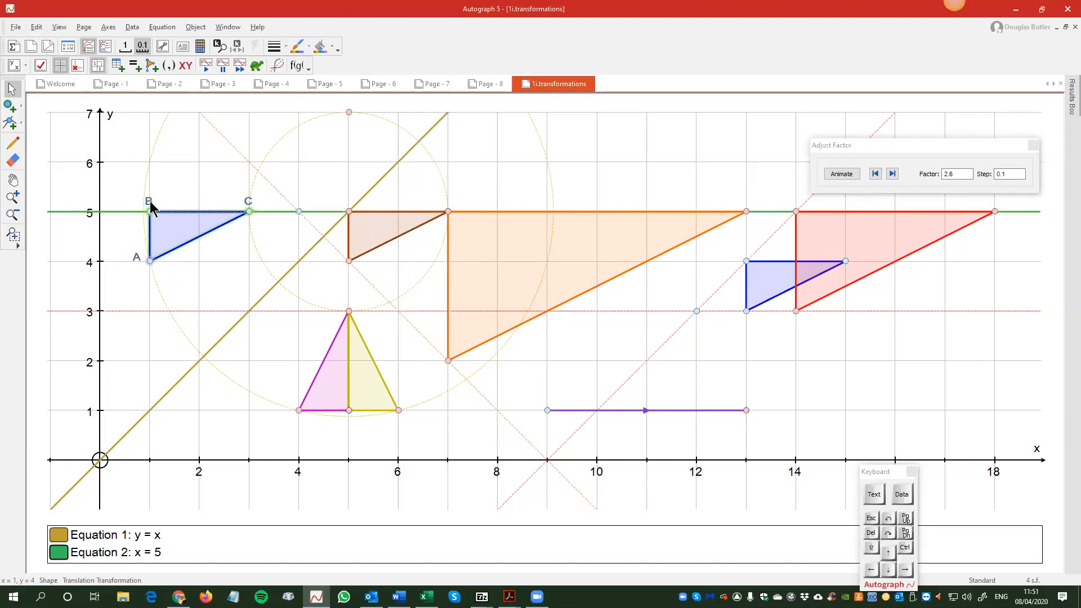
{"action": "left_click", "coordinate": [199, 263]}
Step: Show the label of the enlargement centre at (4, 5)
{"action": "left_click", "coordinate": [299, 212]}
{"action": "right_click", "coordinate": [324, 154]}
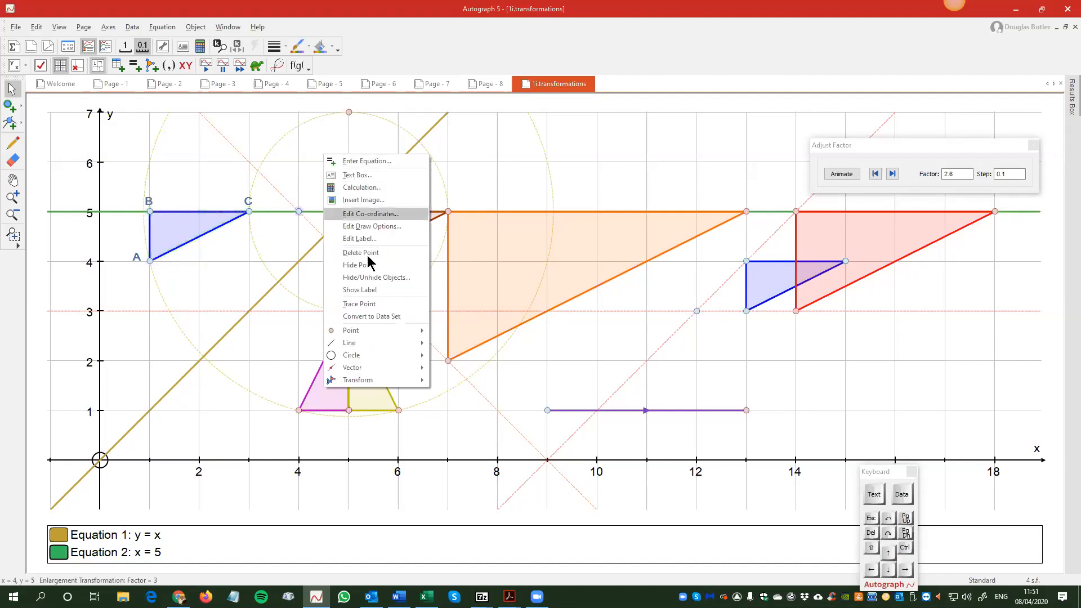
{"action": "left_click", "coordinate": [376, 291]}
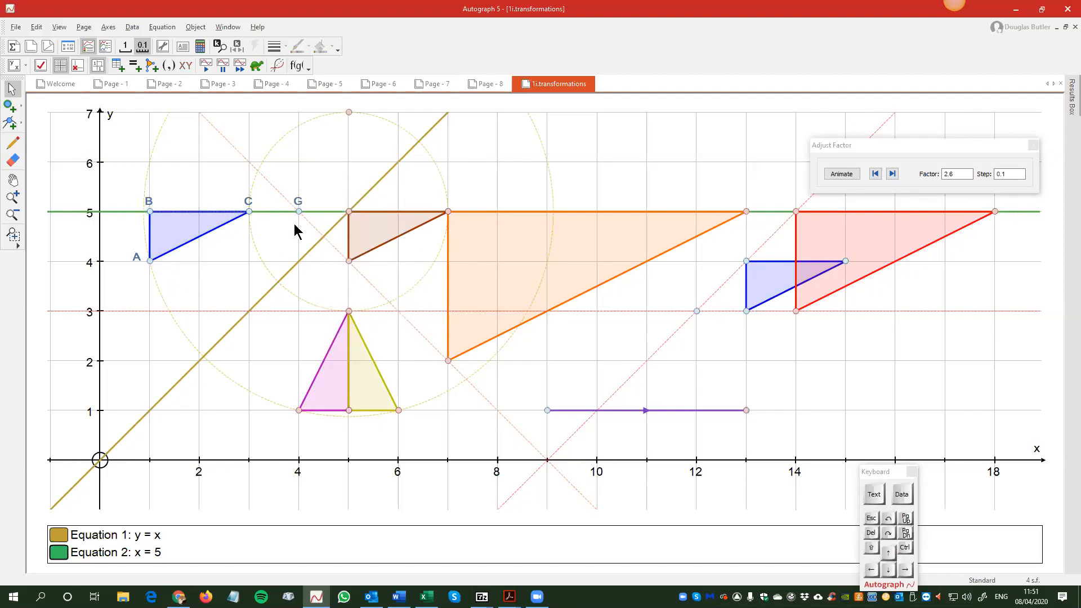
{"action": "right_click", "coordinate": [322, 163]}
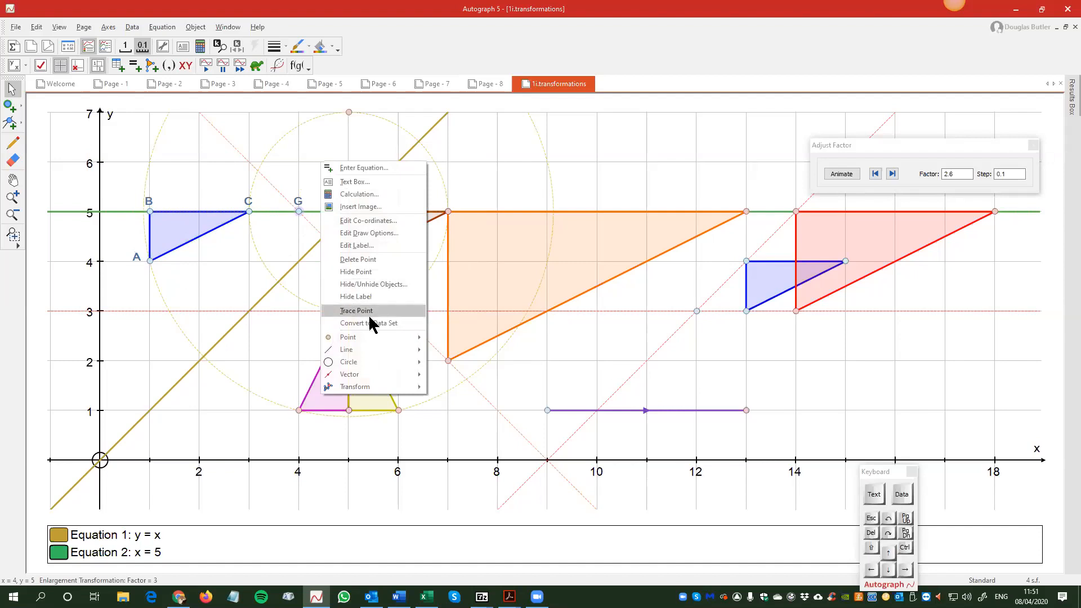
{"action": "left_click", "coordinate": [358, 245]}
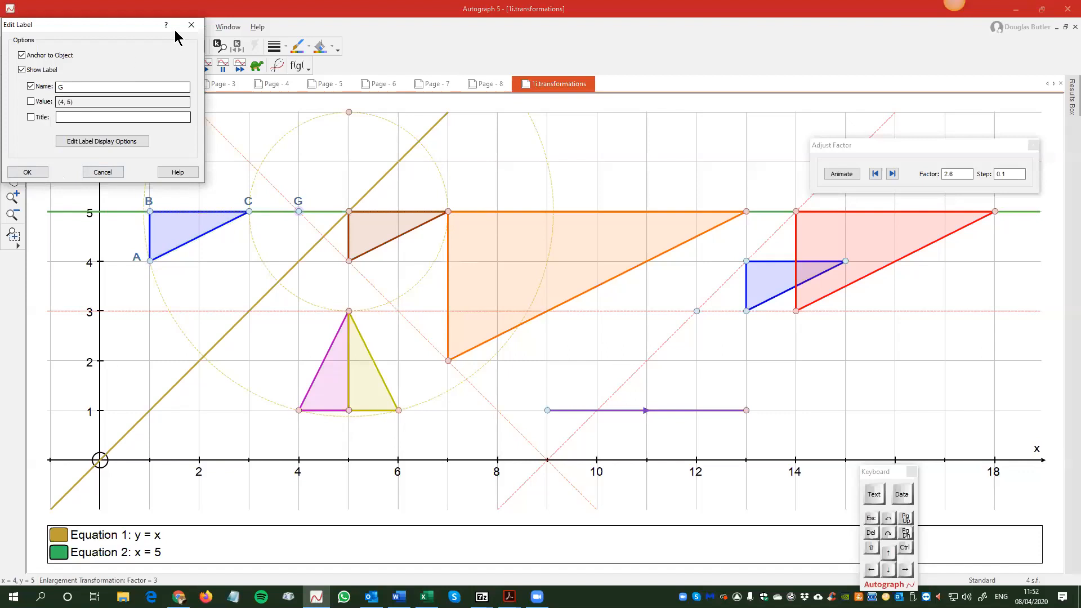
{"action": "left_click", "coordinate": [192, 25]}
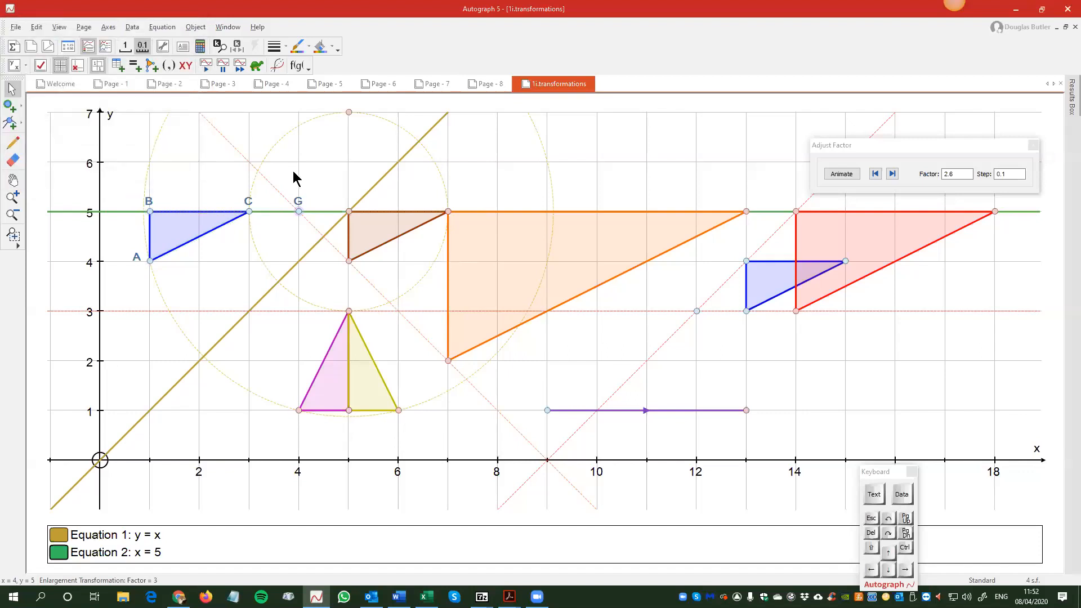
Step: Rename the label of the enlargement centre at (4, 5) to "sdasd" and show its coordinate value
{"action": "double_click", "coordinate": [300, 206]}
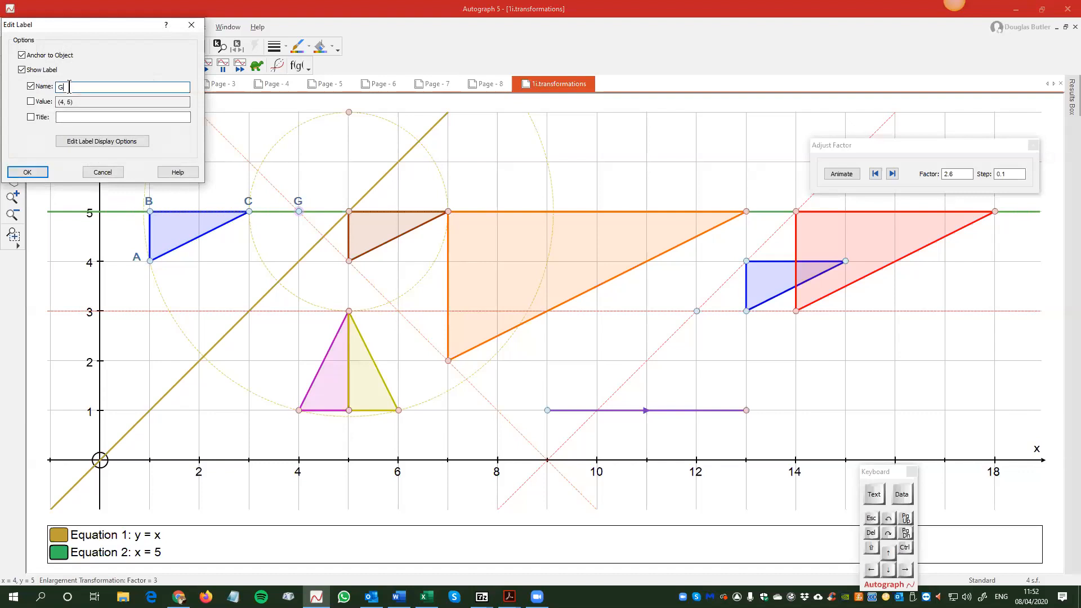
{"action": "type", "text": "sdasd"}
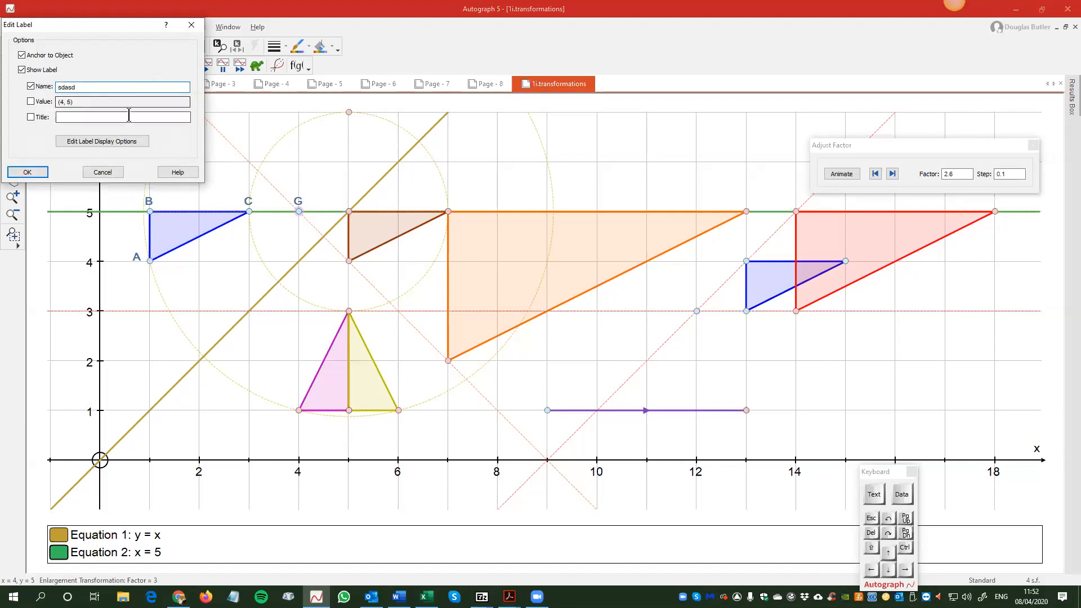
{"action": "left_click", "coordinate": [31, 102]}
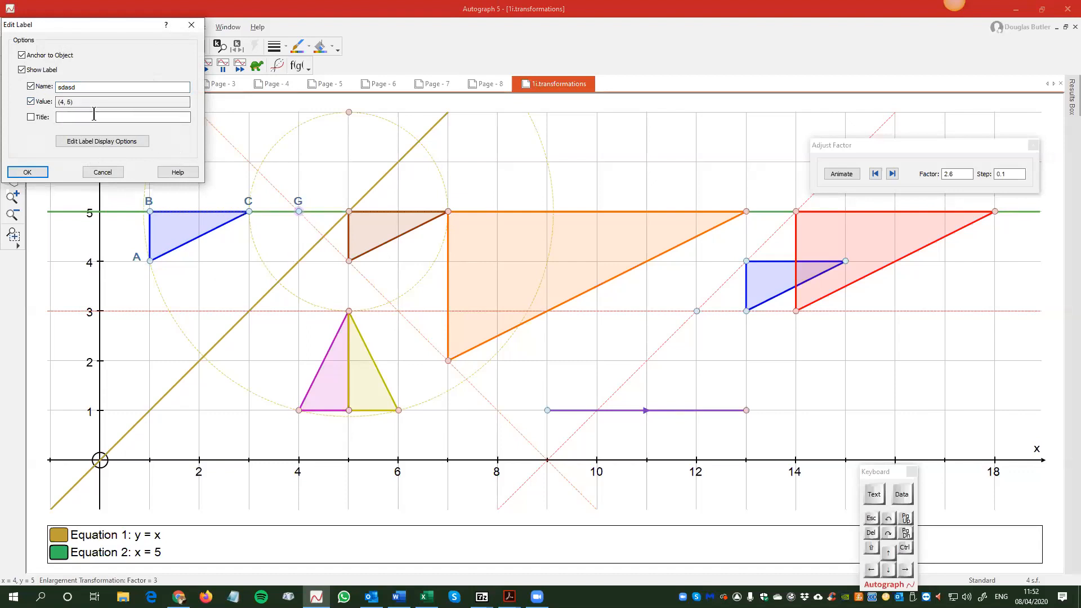
{"action": "left_click", "coordinate": [28, 173]}
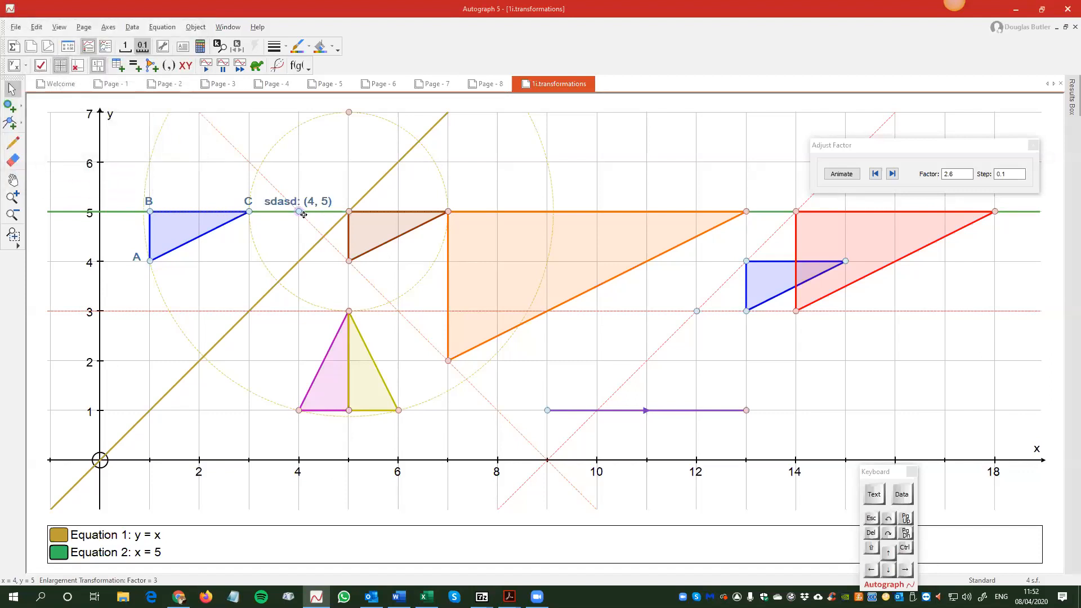
Step: Hide the coordinate value in the "sdasd" label, leaving only its name displayed
{"action": "mouse_move", "coordinate": [299, 211]}
{"action": "left_mouse_down"}
{"action": "mouse_move", "coordinate": [308, 179]}
{"action": "mouse_move", "coordinate": [401, 179]}
{"action": "mouse_move", "coordinate": [303, 187]}
{"action": "mouse_move", "coordinate": [298, 212]}
{"action": "left_mouse_up"}
{"action": "double_click", "coordinate": [313, 201]}
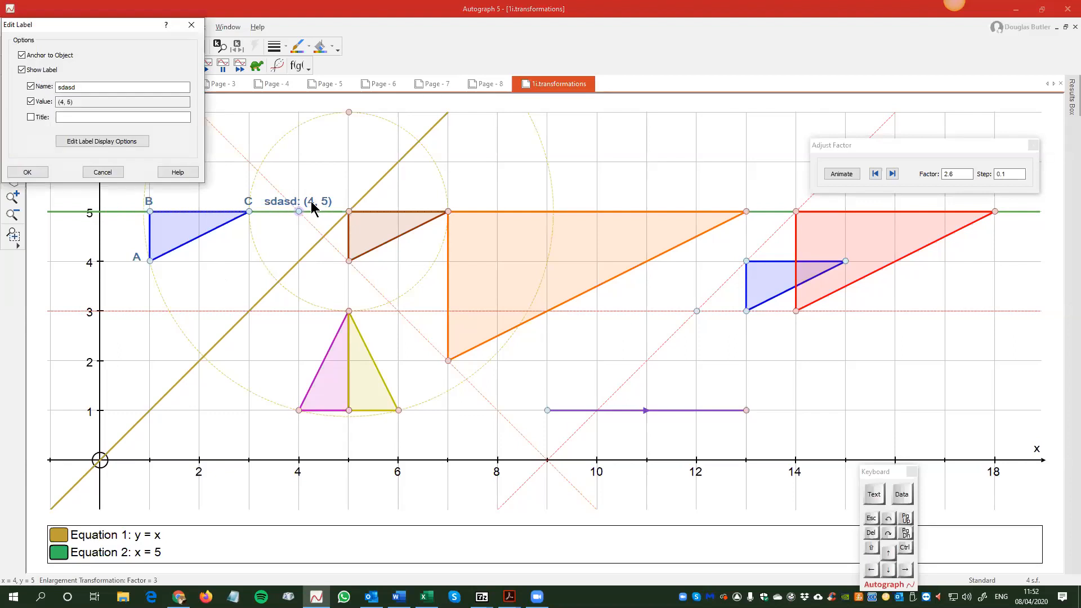
{"action": "left_click", "coordinate": [32, 101]}
{"action": "left_click", "coordinate": [34, 172]}
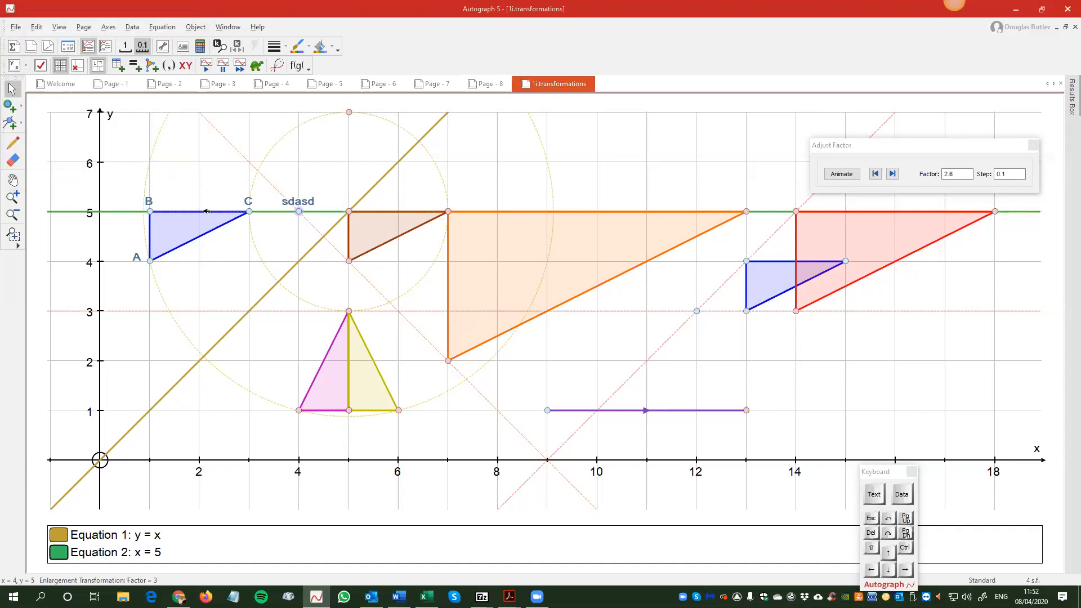
Step: Turn on automatic object labelling and plot three points near the y-axis at about (0.6, 6.4), (0.6, 6) and (0.5, 5.3)
{"action": "left_click", "coordinate": [108, 27]}
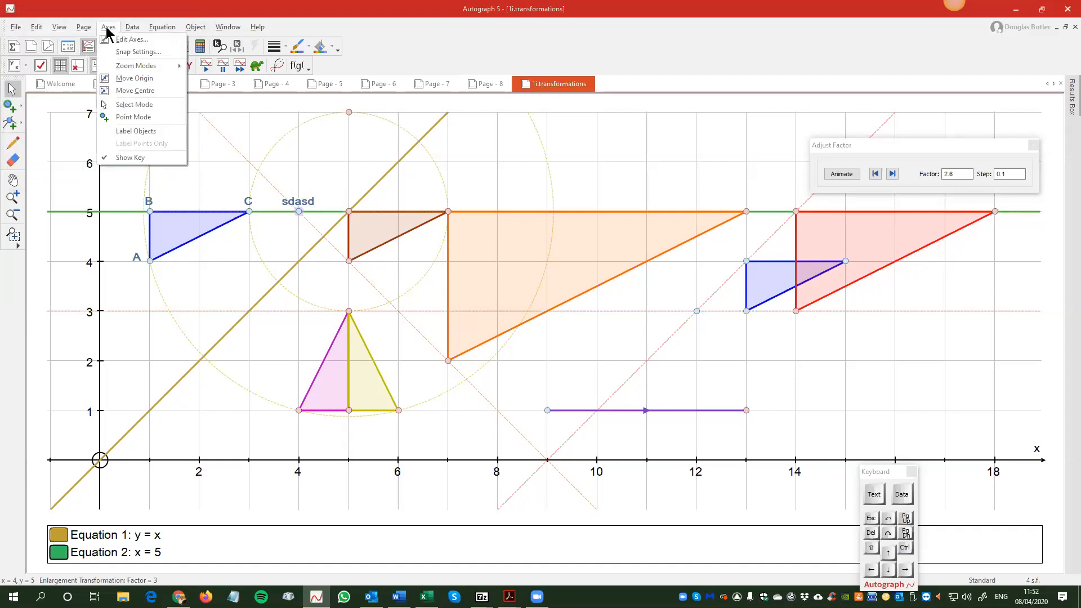
{"action": "left_click", "coordinate": [126, 135]}
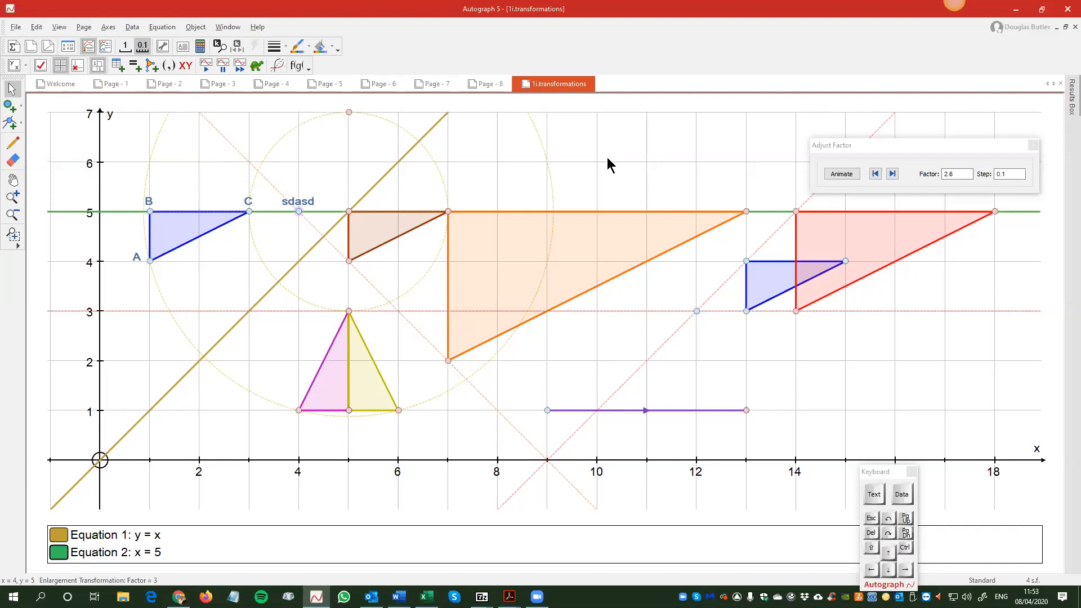
{"action": "left_click", "coordinate": [619, 166]}
{"action": "left_click", "coordinate": [9, 106]}
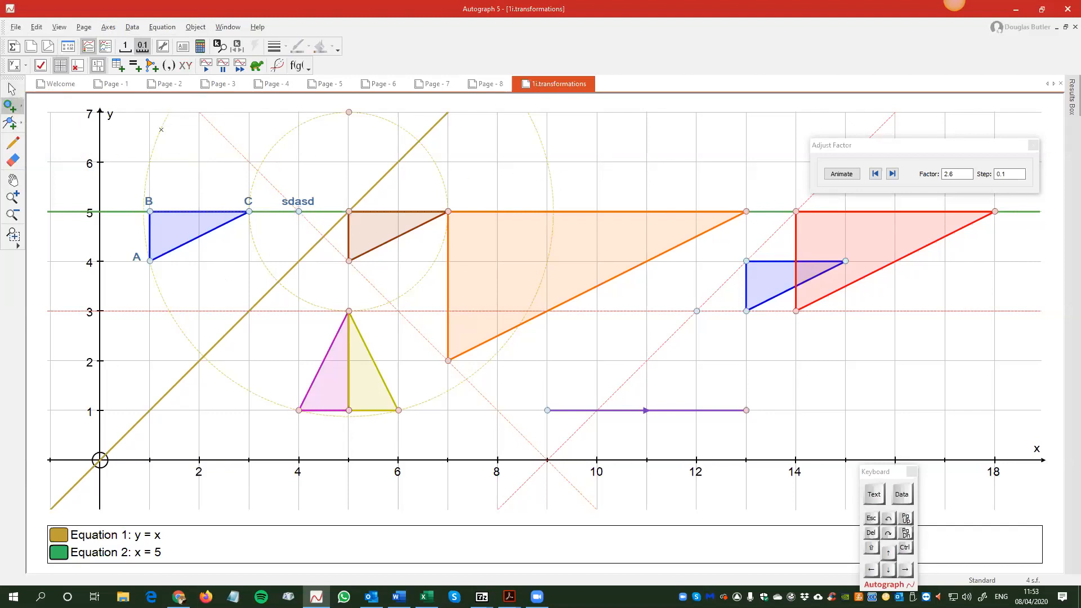
{"action": "left_click", "coordinate": [130, 141]}
{"action": "left_click", "coordinate": [130, 162]}
{"action": "left_click", "coordinate": [125, 196]}
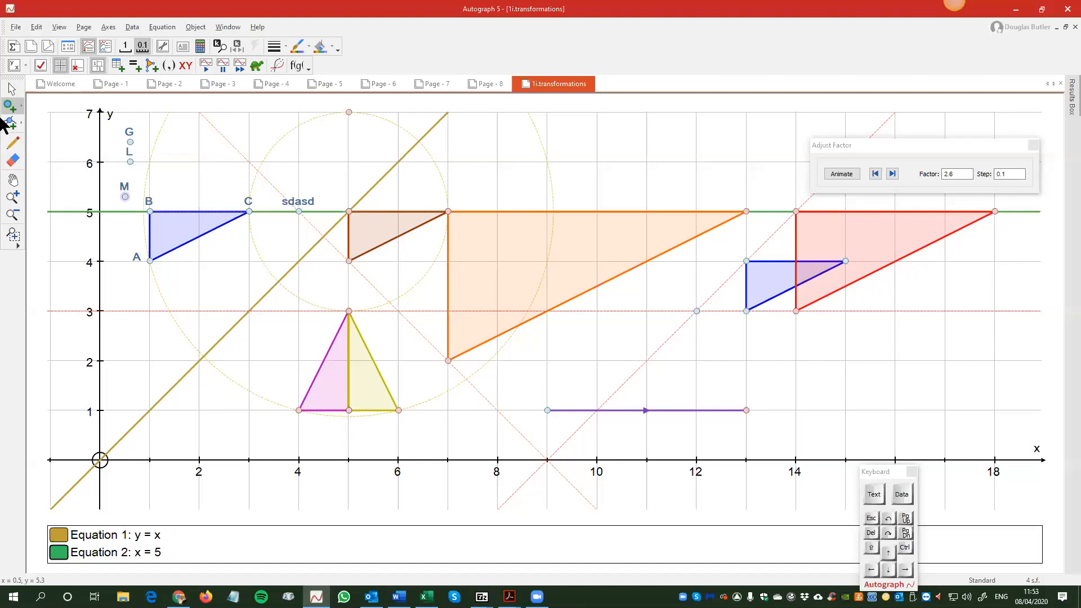
{"action": "left_click", "coordinate": [16, 27]}
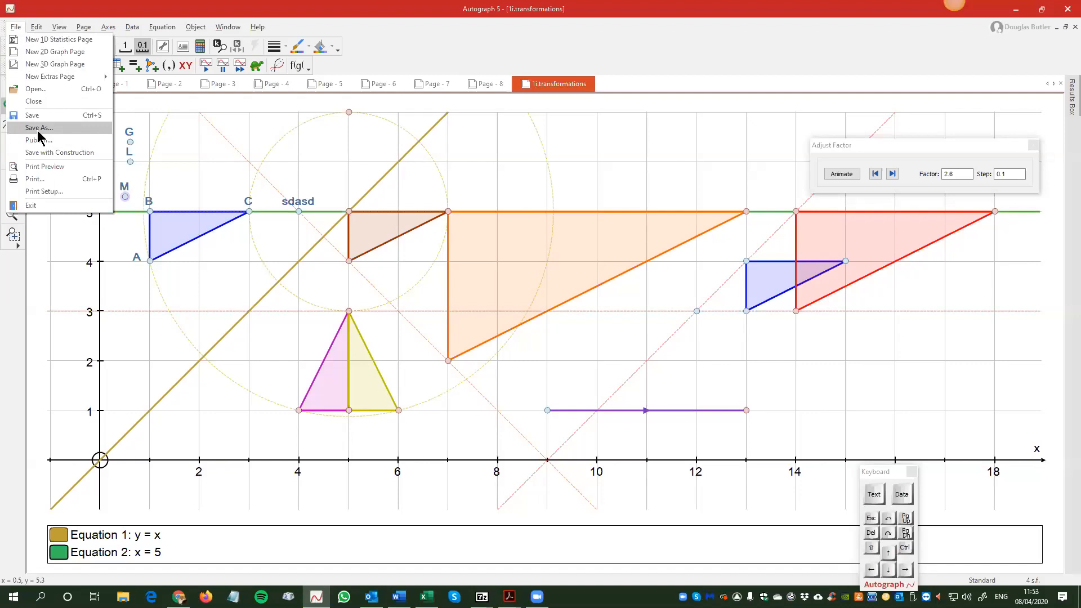
{"action": "left_click", "coordinate": [401, 26]}
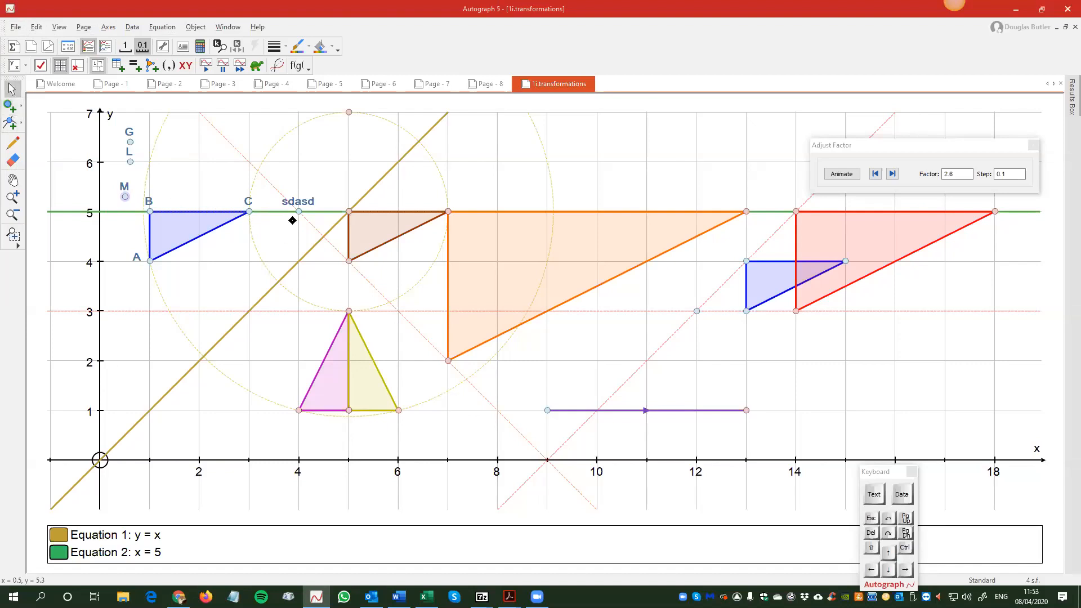
Step: Select the "sdasd" point together with point M and change their point type to Cross
{"action": "left_click", "coordinate": [298, 211]}
{"action": "right_click", "coordinate": [356, 144]}
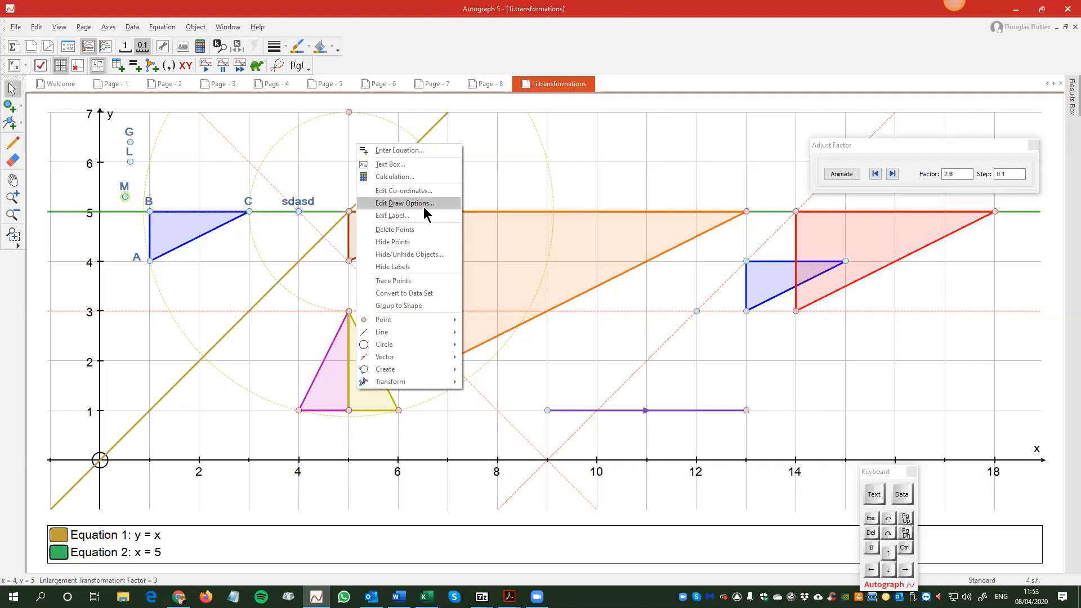
{"action": "left_click", "coordinate": [400, 204]}
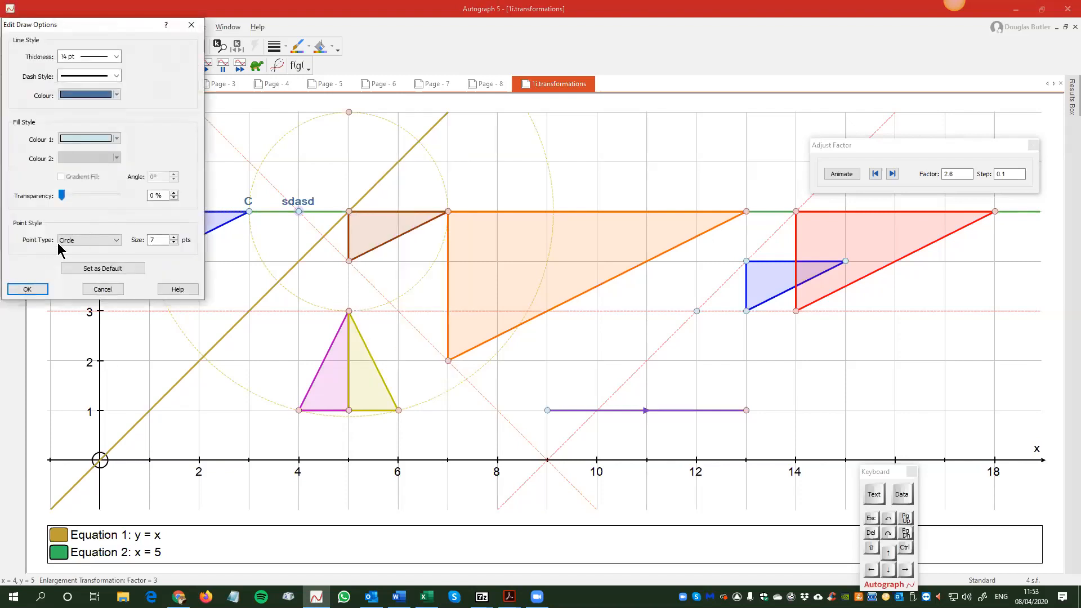
{"action": "left_click", "coordinate": [117, 241]}
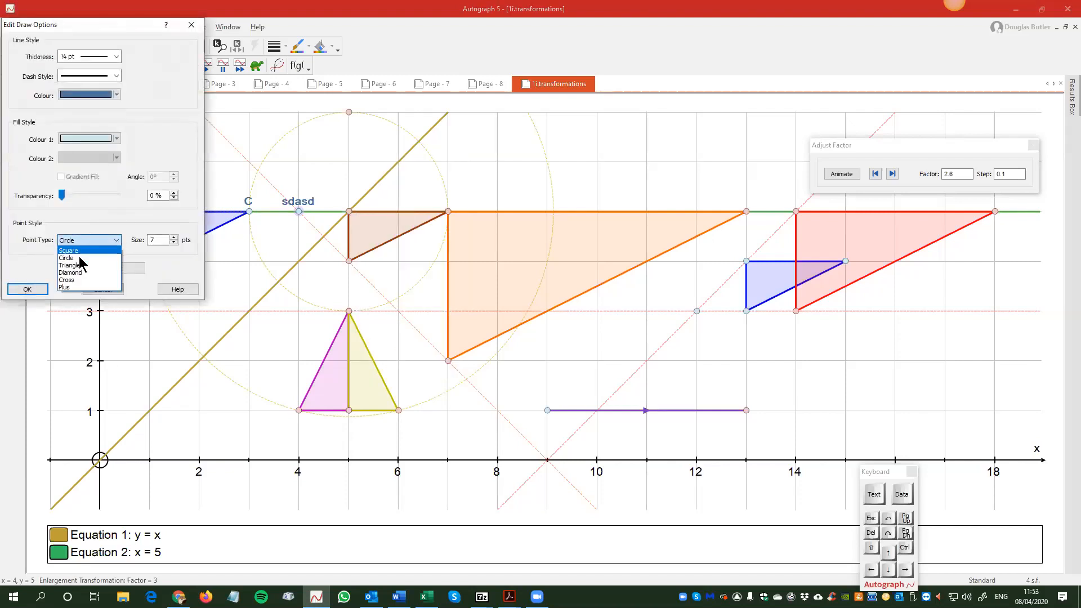
{"action": "left_click", "coordinate": [81, 274]}
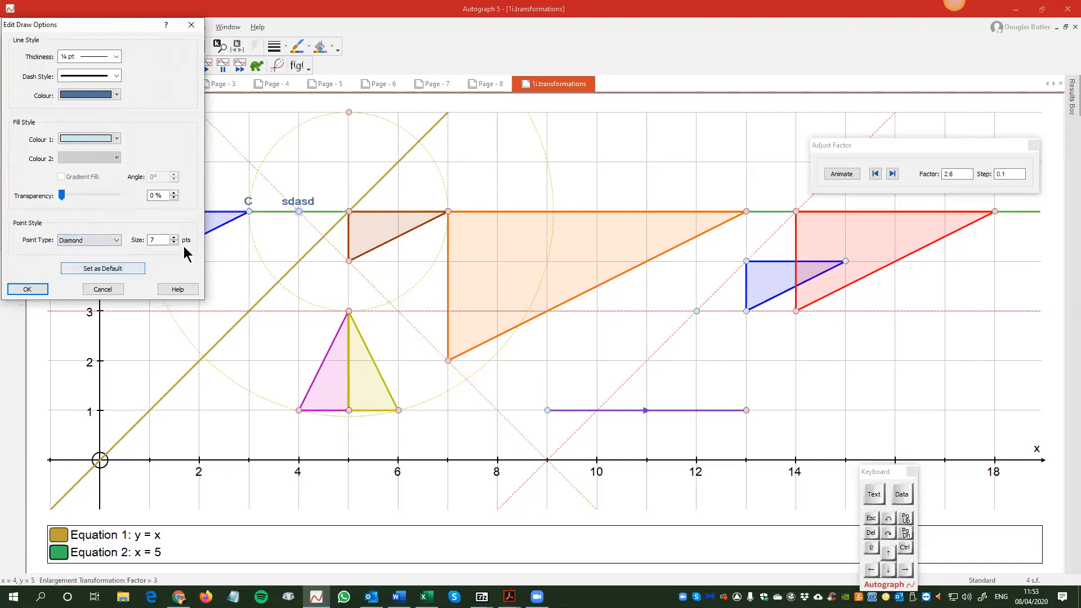
{"action": "left_click", "coordinate": [115, 242]}
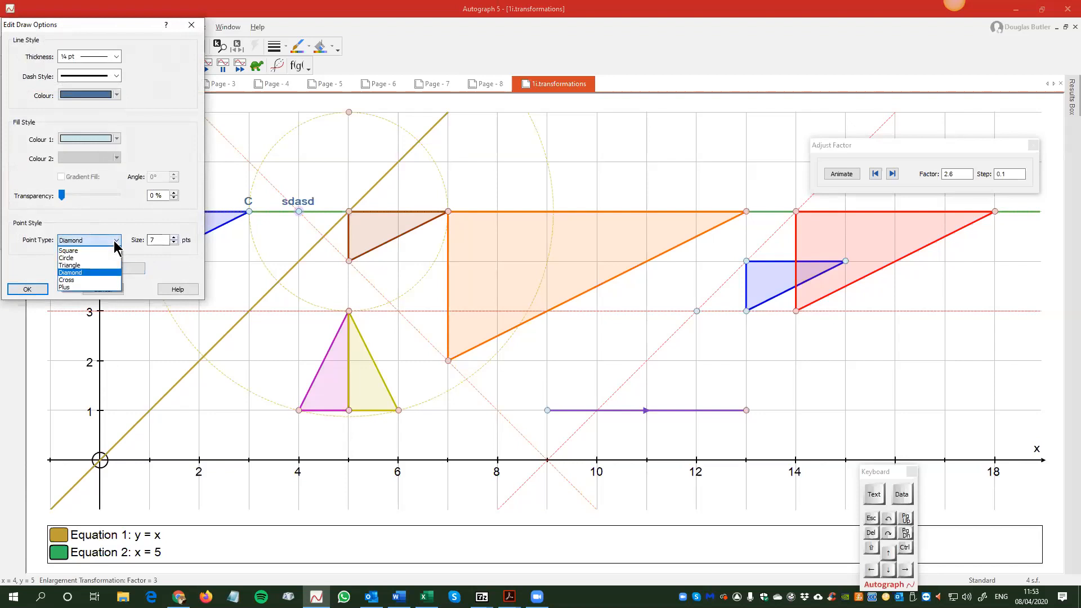
{"action": "left_click", "coordinate": [89, 280]}
Step: Set the size of the two cross-style points to 16 pts and apply the draw options
{"action": "left_click", "coordinate": [175, 237]}
{"action": "left_click", "coordinate": [175, 237]}
{"action": "left_click", "coordinate": [174, 237]}
{"action": "left_click", "coordinate": [175, 237]}
{"action": "left_click", "coordinate": [174, 237]}
{"action": "left_click", "coordinate": [174, 237]}
{"action": "left_click", "coordinate": [175, 237]}
{"action": "left_click", "coordinate": [27, 289]}
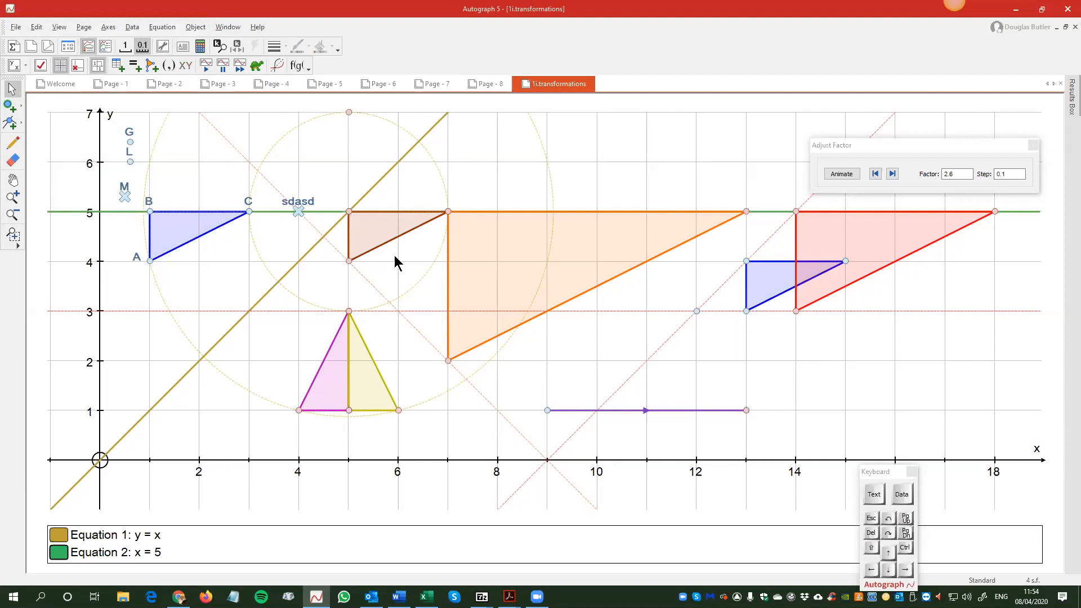
Step: Move the "sdasd" label slightly up and away from its point at (4, 5)
{"action": "left_click_drag", "start_coordinate": [306, 202], "coordinate": [313, 192]}
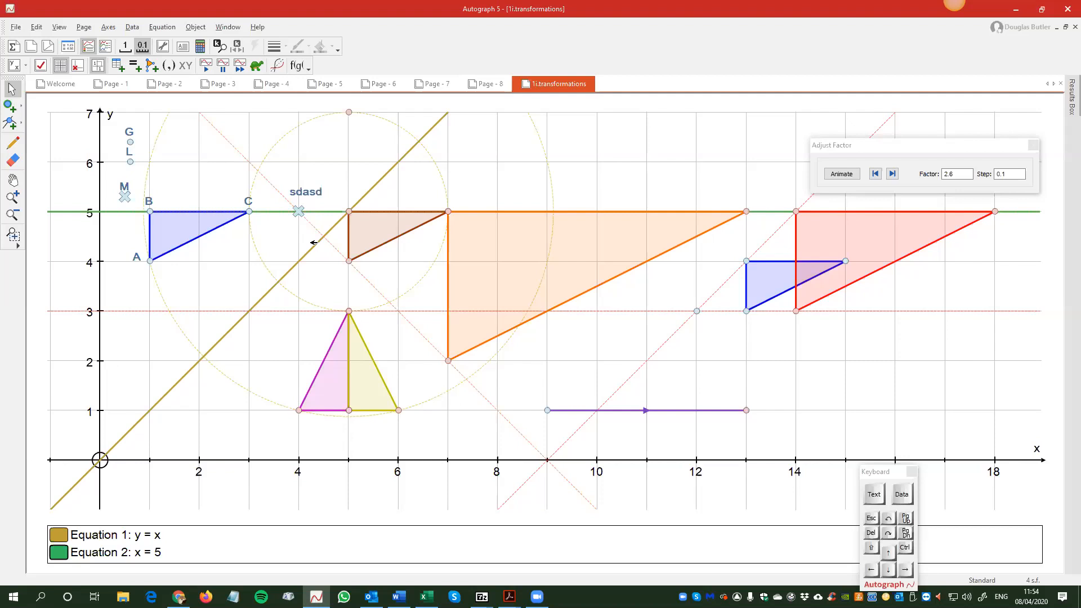
{"action": "double_click", "coordinate": [307, 193]}
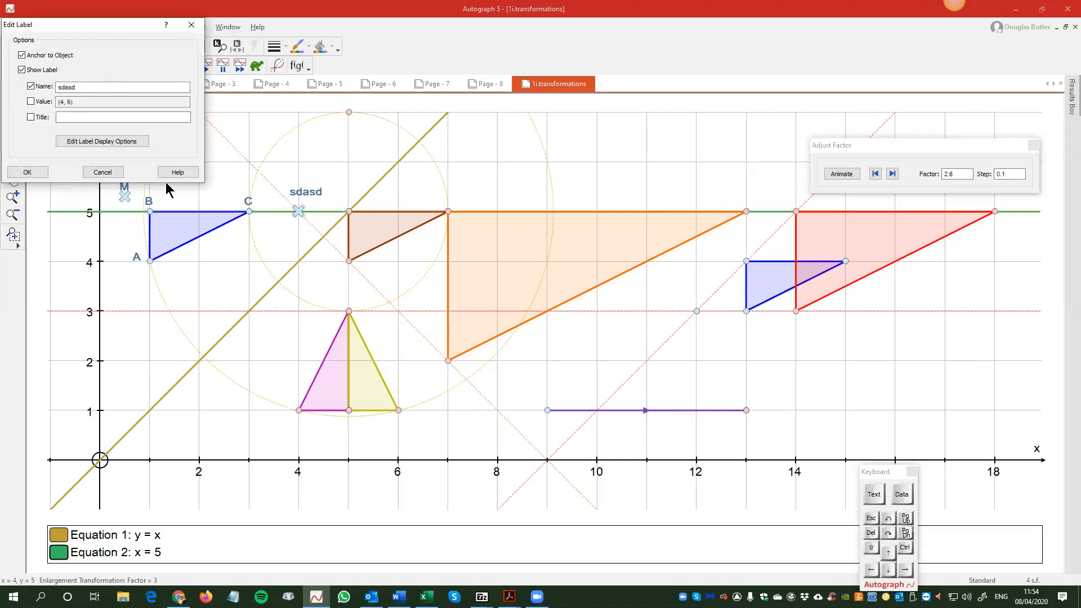
{"action": "left_click", "coordinate": [96, 172]}
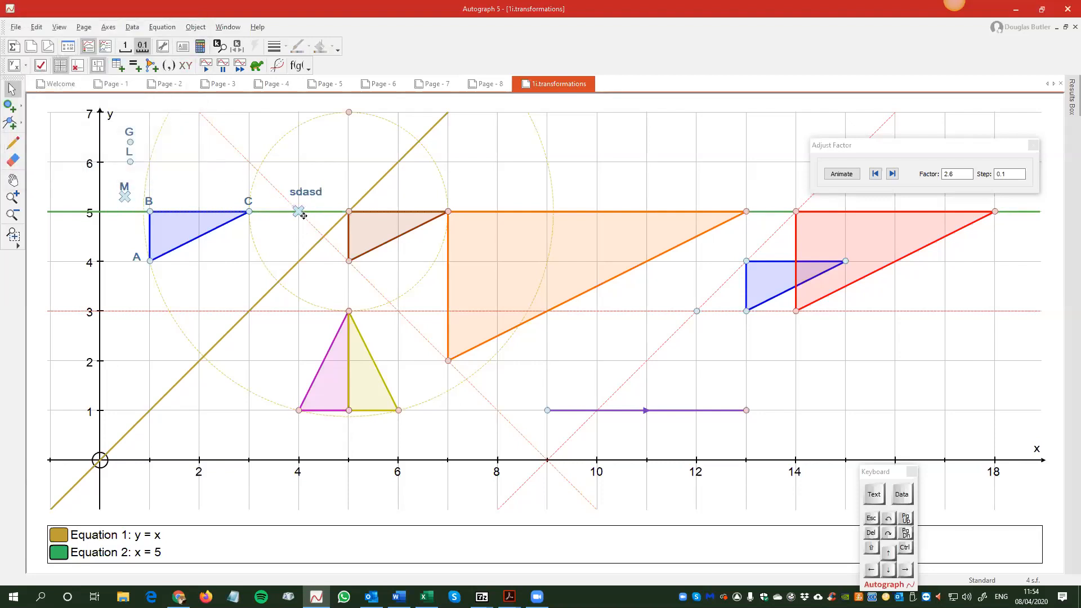
Step: Make the 16 pt Cross style of the "sdasd" point the default draw options
{"action": "right_click", "coordinate": [266, 221]}
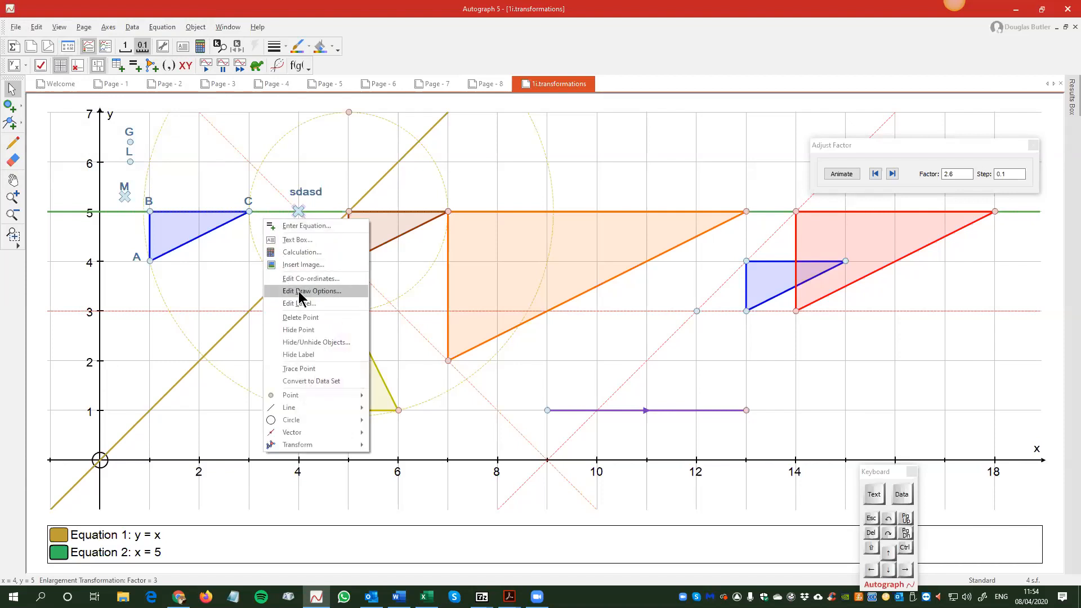
{"action": "left_click", "coordinate": [304, 290]}
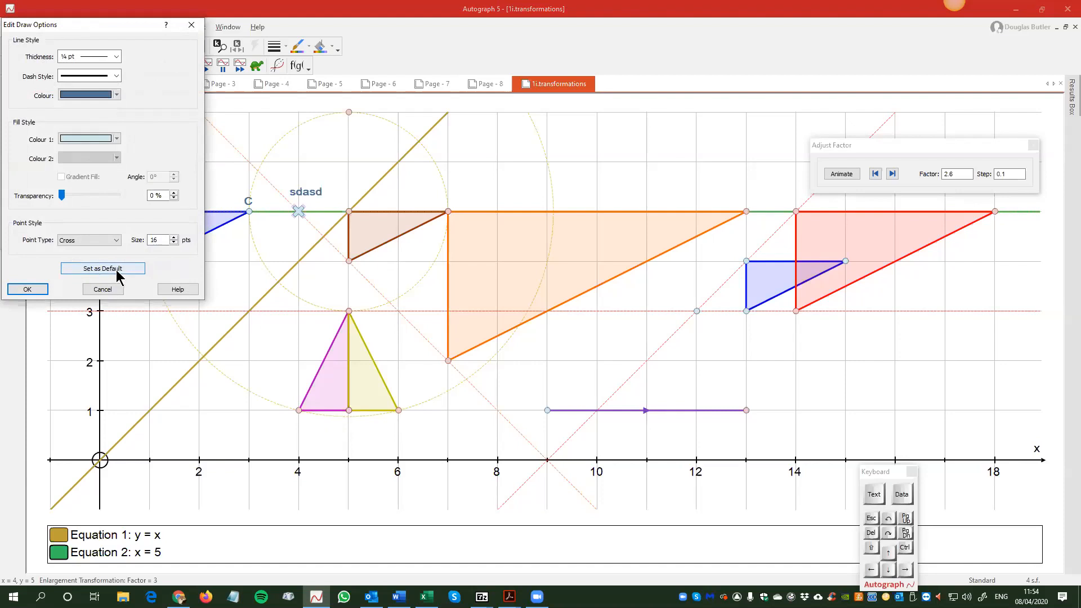
{"action": "left_click", "coordinate": [107, 273]}
{"action": "left_click", "coordinate": [17, 290]}
Step: Plot four points along y = 6 at about x = 8, 9.9, 11 and 12
{"action": "left_click", "coordinate": [9, 106]}
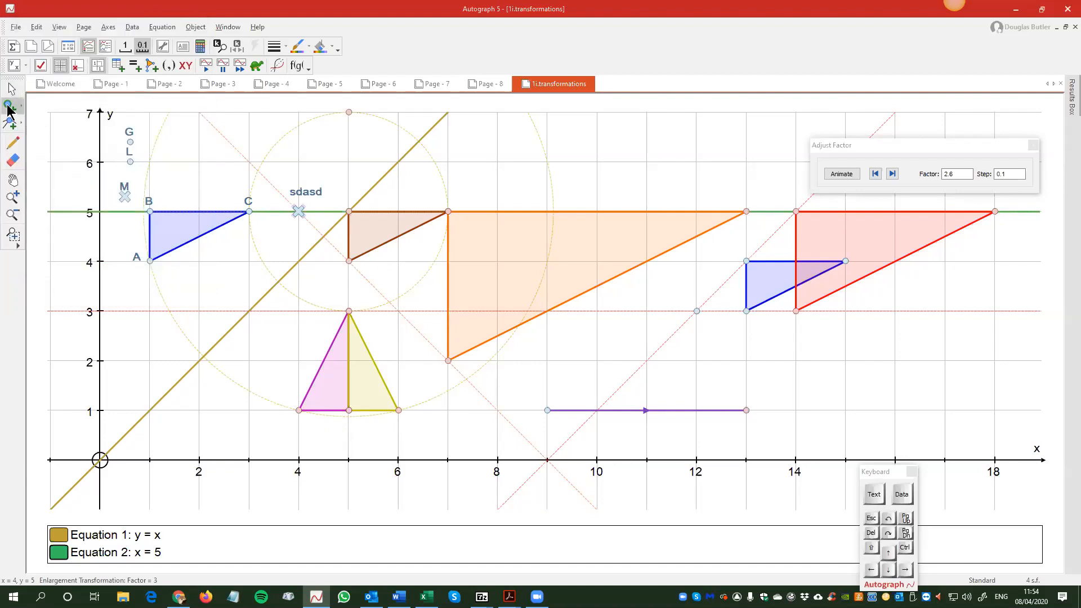
{"action": "left_click", "coordinate": [497, 162]}
{"action": "left_click", "coordinate": [592, 162]}
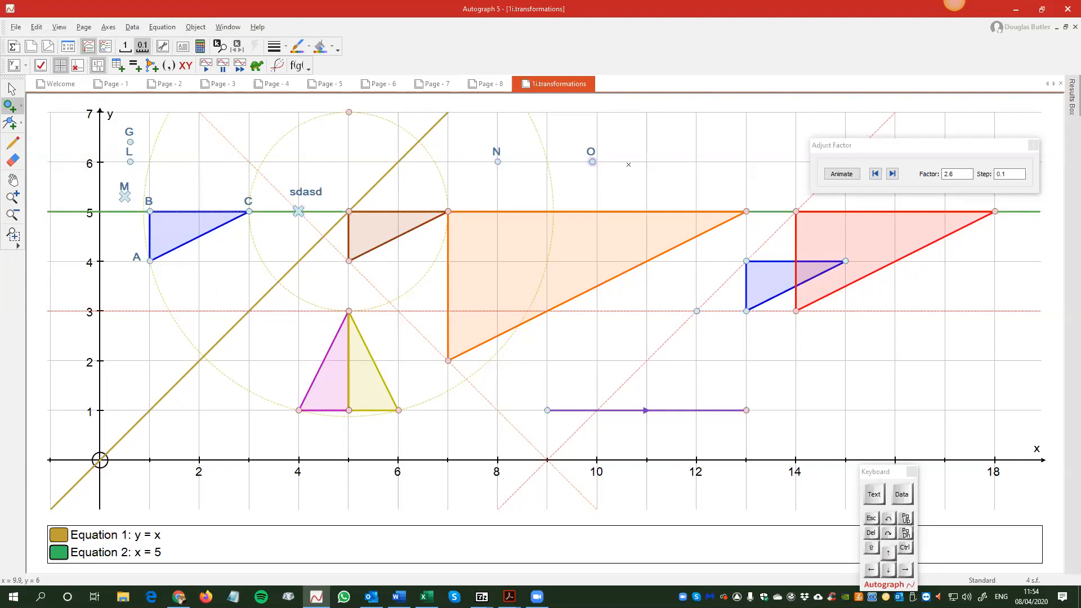
{"action": "left_click", "coordinate": [648, 162]}
{"action": "left_click", "coordinate": [697, 162]}
Step: Select the four points along y = 6, change their point type to Plus and enlarge their size
{"action": "left_click", "coordinate": [12, 88]}
{"action": "left_click_drag", "start_coordinate": [471, 135], "coordinate": [732, 163]}
{"action": "right_click", "coordinate": [737, 153]}
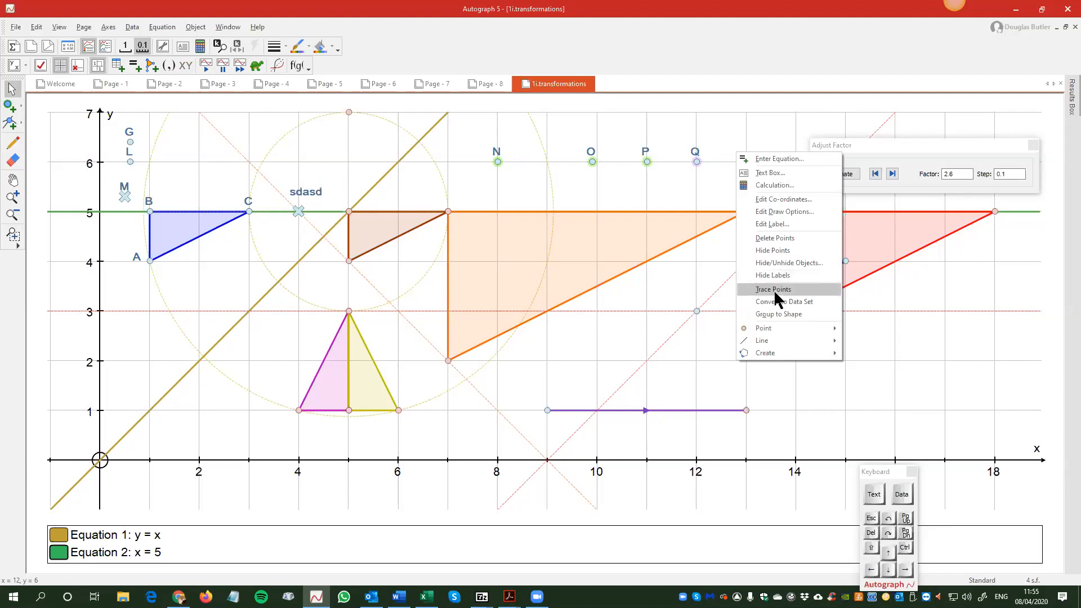
{"action": "left_click", "coordinate": [784, 214]}
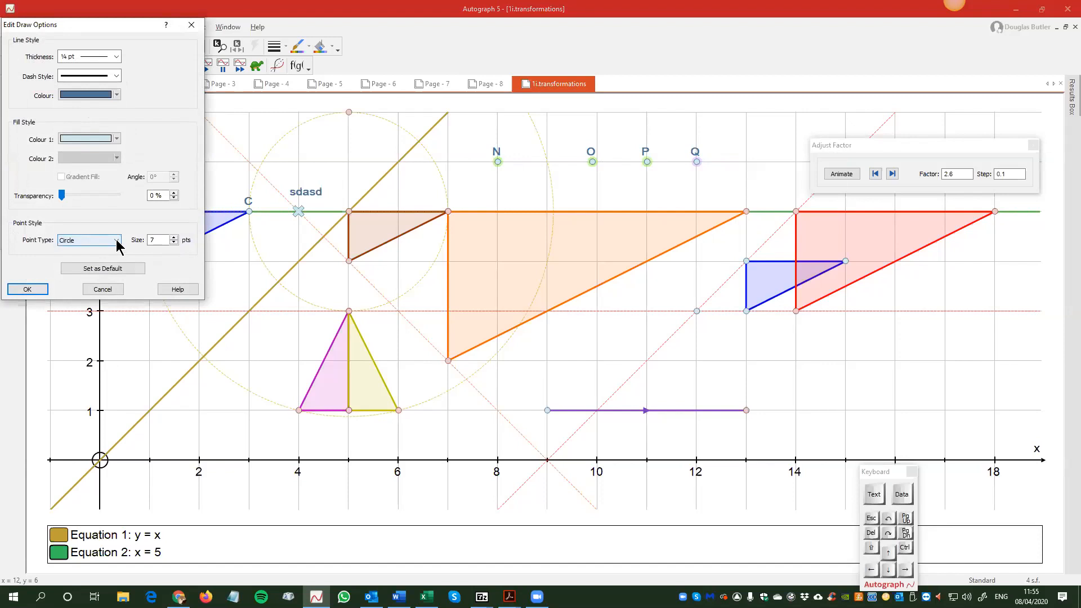
{"action": "left_click", "coordinate": [115, 240]}
{"action": "left_click", "coordinate": [90, 288]}
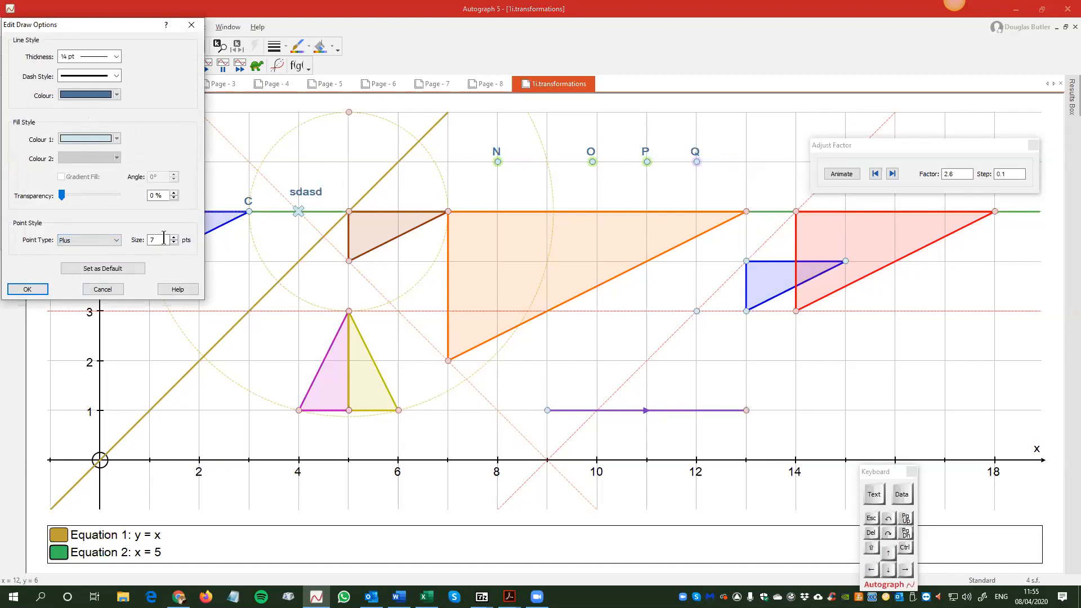
{"action": "left_click", "coordinate": [174, 237]}
{"action": "left_click", "coordinate": [175, 237]}
{"action": "left_click", "coordinate": [175, 237]}
{"action": "left_click", "coordinate": [27, 288]}
{"action": "left_click", "coordinate": [739, 177]}
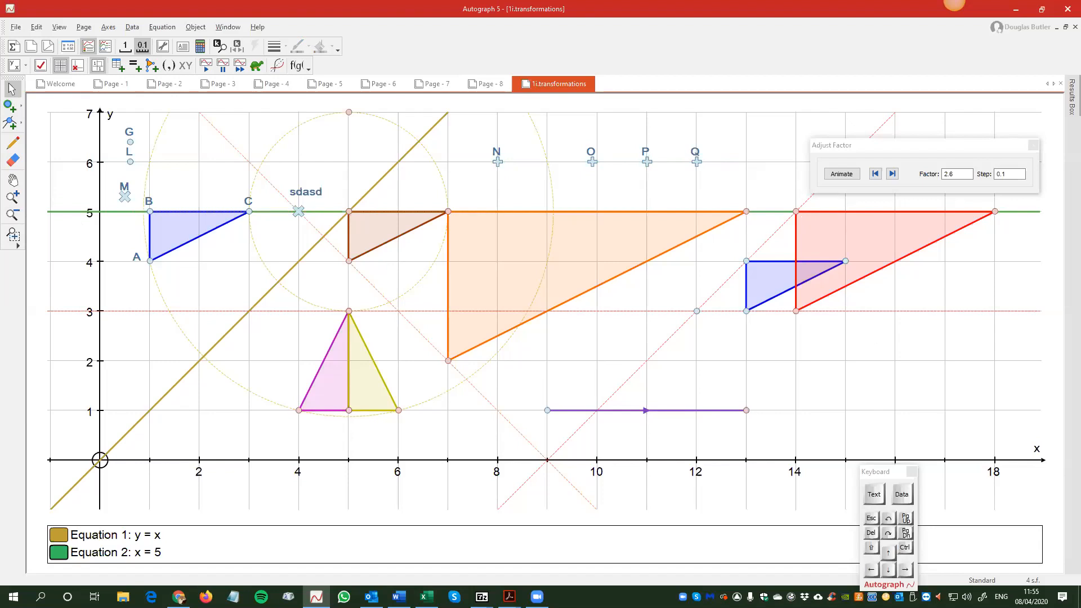
Step: Create a new 2D graph page and plot two points at (-2, 0) and (-3, 1)
{"action": "key", "text": "alt+Tab"}
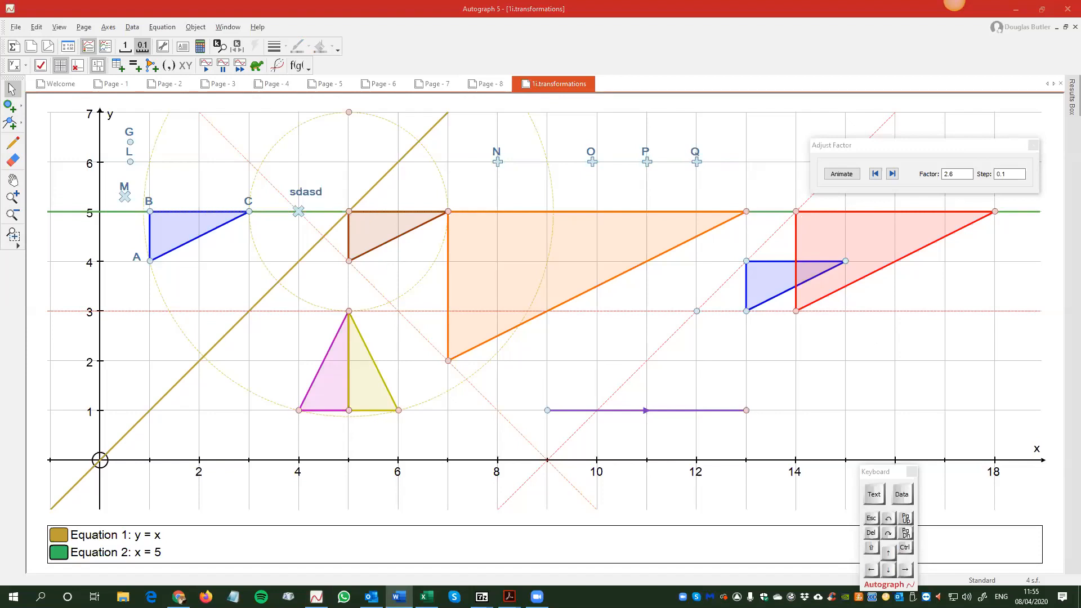
{"action": "left_click", "coordinate": [32, 47]}
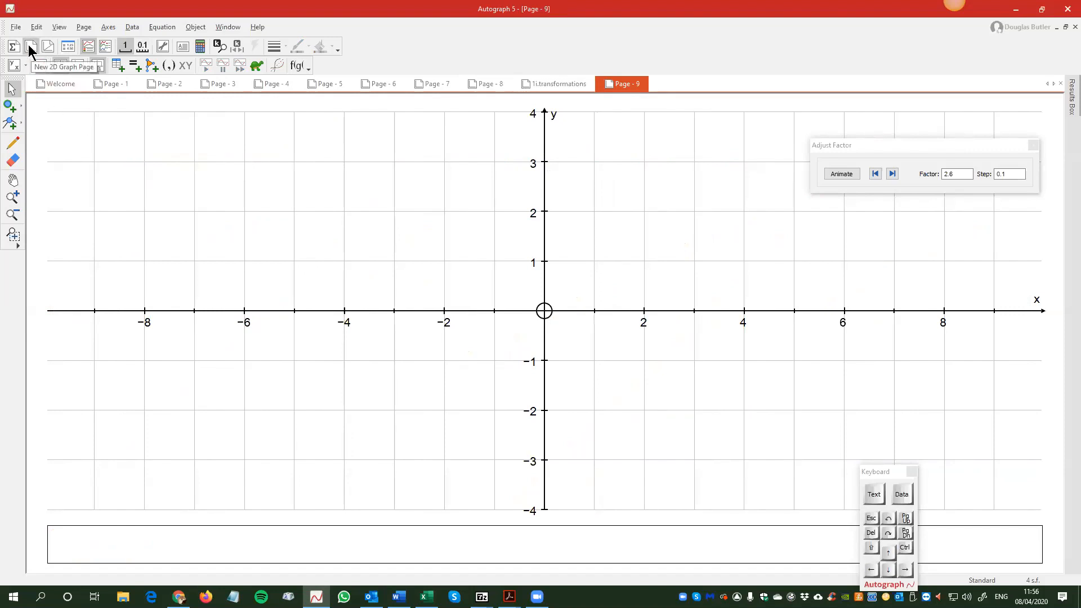
{"action": "left_click", "coordinate": [10, 106]}
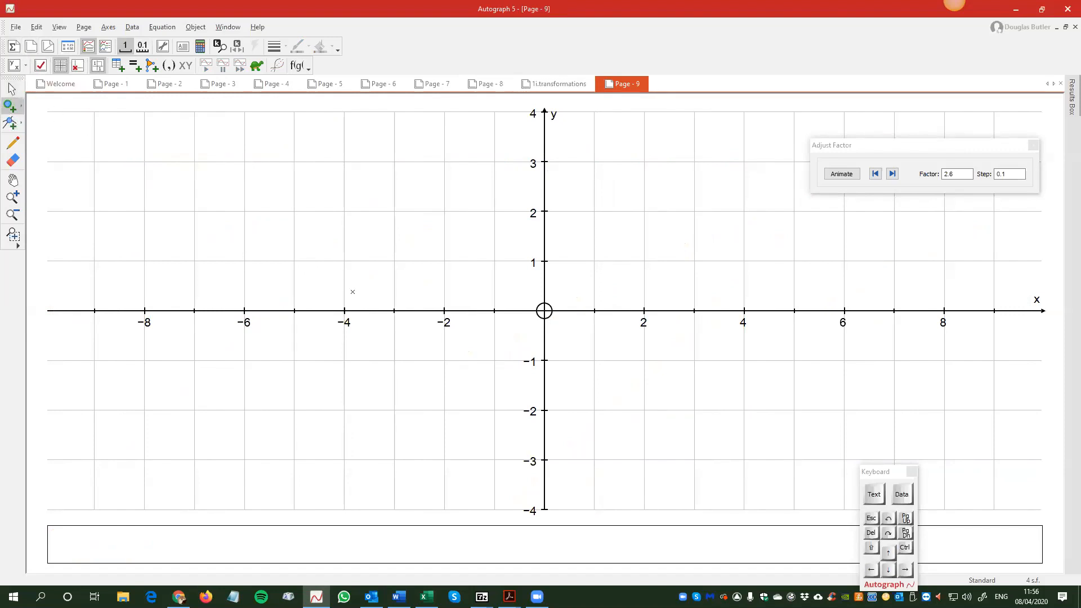
{"action": "left_click", "coordinate": [445, 310]}
{"action": "left_click", "coordinate": [395, 260]}
{"action": "left_click", "coordinate": [11, 89]}
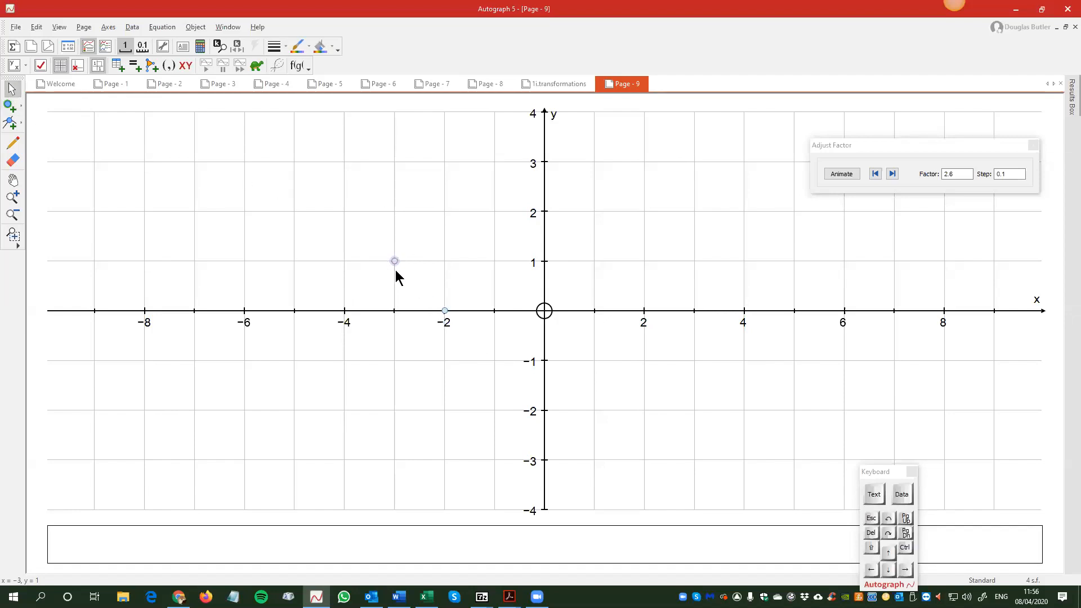
{"action": "left_click", "coordinate": [419, 319]}
Step: Plot two more points at (-4, 0) and (-5, 1), keeping both selected
{"action": "left_click", "coordinate": [10, 106]}
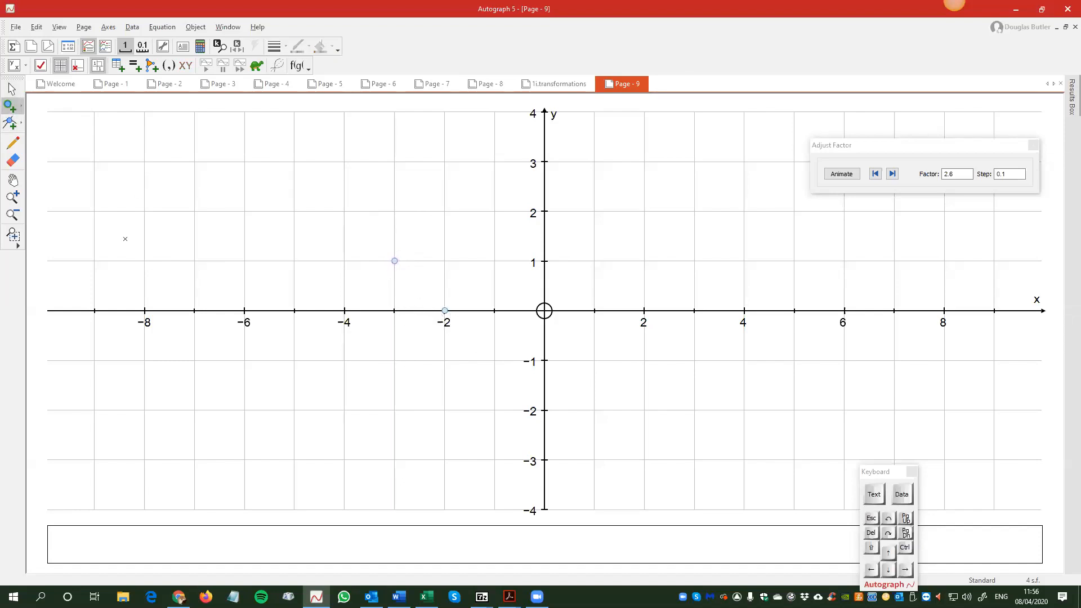
{"action": "left_click", "coordinate": [345, 311]}
{"action": "key", "text": "shift"}
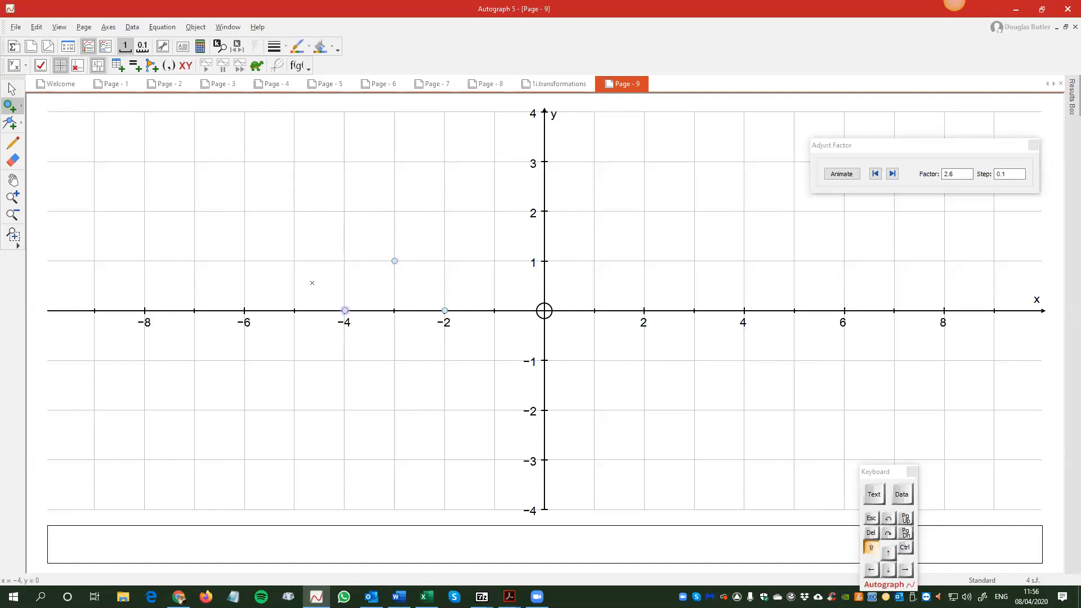
{"action": "left_click", "coordinate": [294, 260], "text": "shift"}
Step: Delete the points at (-2, 0) and (-3, 1)
{"action": "left_click", "coordinate": [11, 88]}
{"action": "left_click_drag", "start_coordinate": [377, 243], "coordinate": [417, 272]}
{"action": "key", "text": "Delete"}
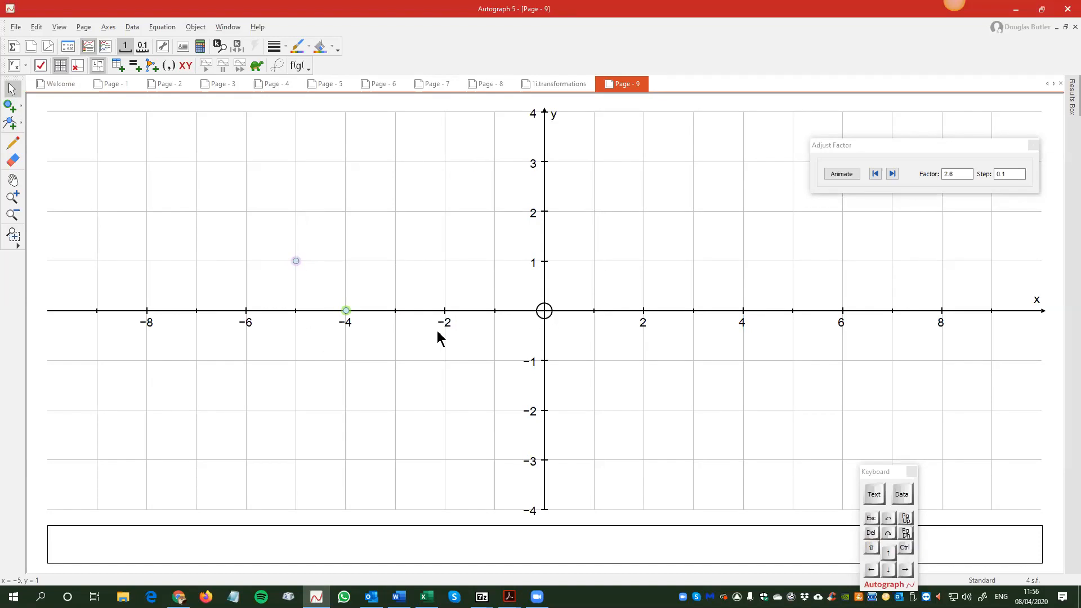
Step: Create a two-point regular polygon with 4 sides from the points (-4, 0) and (-5, 1)
{"action": "right_click", "coordinate": [409, 209]}
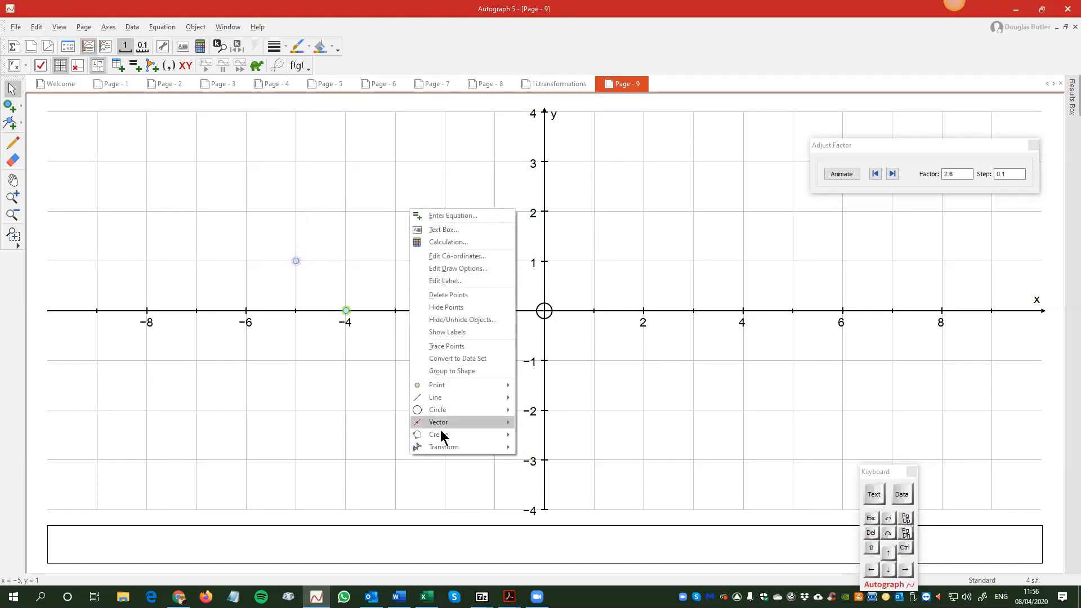
{"action": "mouse_move", "coordinate": [445, 435]}
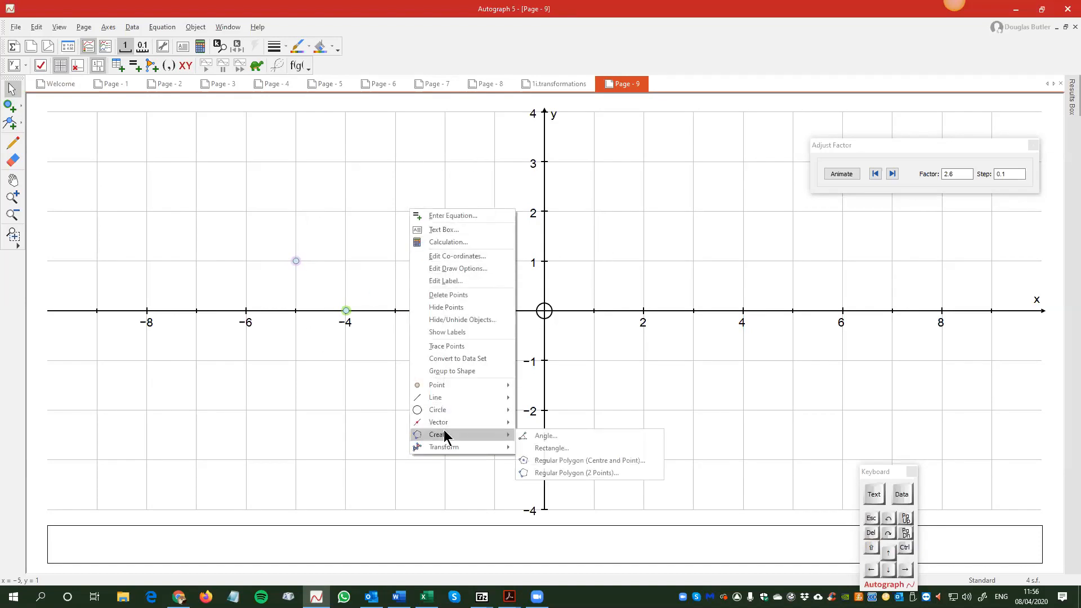
{"action": "left_click", "coordinate": [591, 474]}
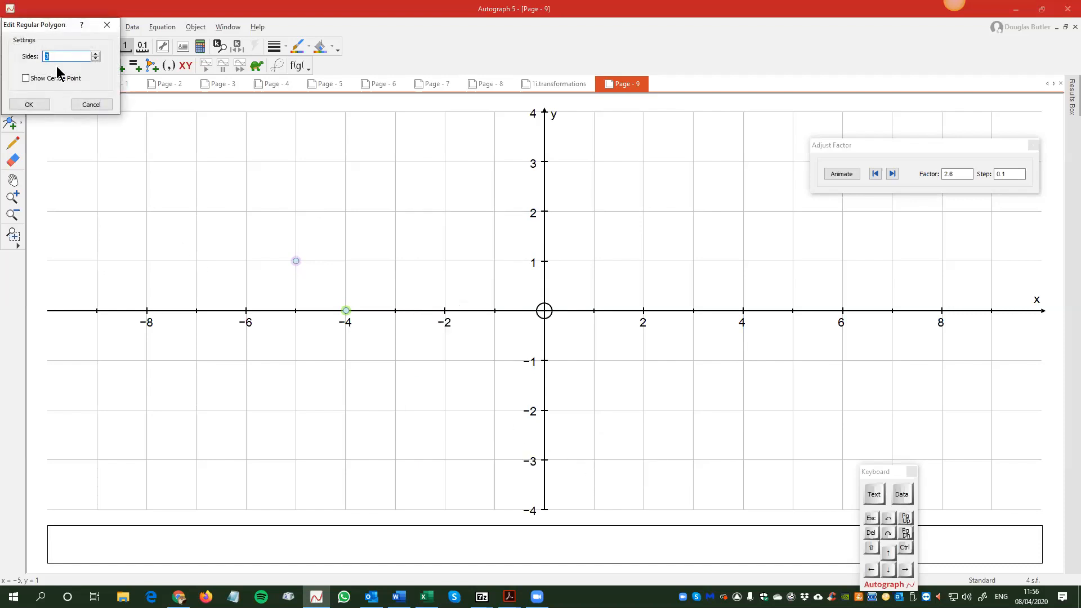
{"action": "left_click", "coordinate": [95, 54]}
{"action": "left_click", "coordinate": [29, 105]}
{"action": "left_click", "coordinate": [329, 363]}
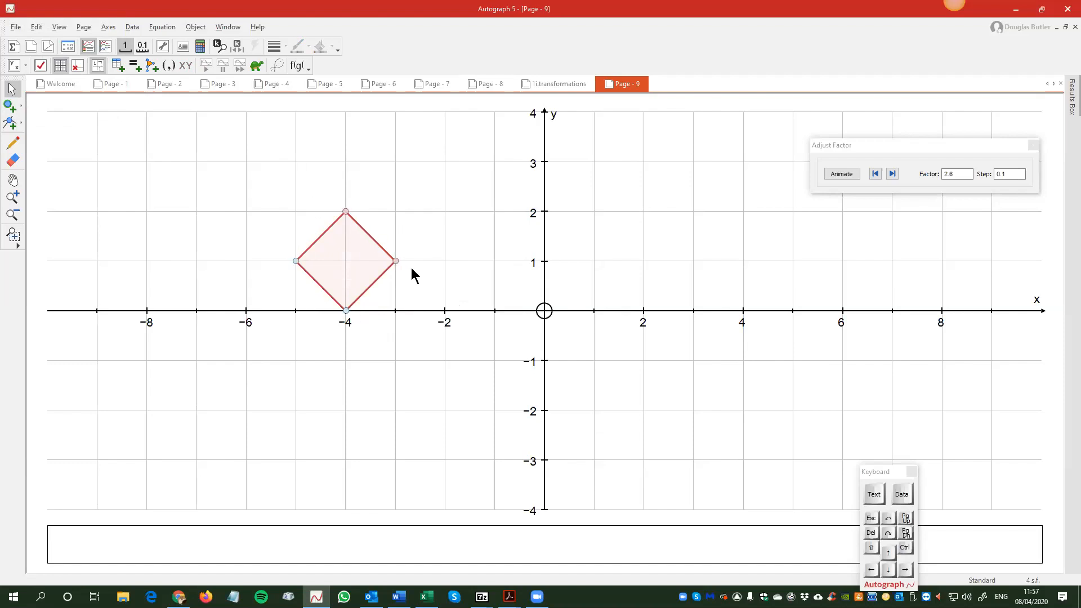
Step: Create a two-point regular polygon with 6 sides on the square's edge from (-3, 1) to (-4, 2)
{"action": "left_click", "coordinate": [396, 261]}
{"action": "left_click", "coordinate": [347, 211], "text": "shift"}
{"action": "right_click", "coordinate": [446, 183]}
{"action": "mouse_move", "coordinate": [517, 419]}
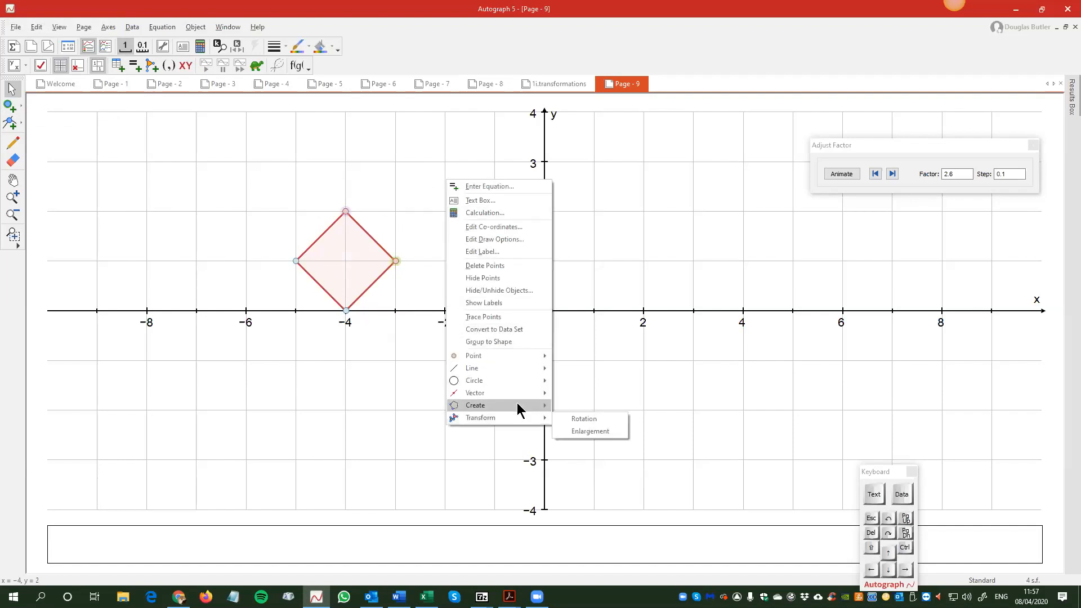
{"action": "left_click", "coordinate": [608, 445]}
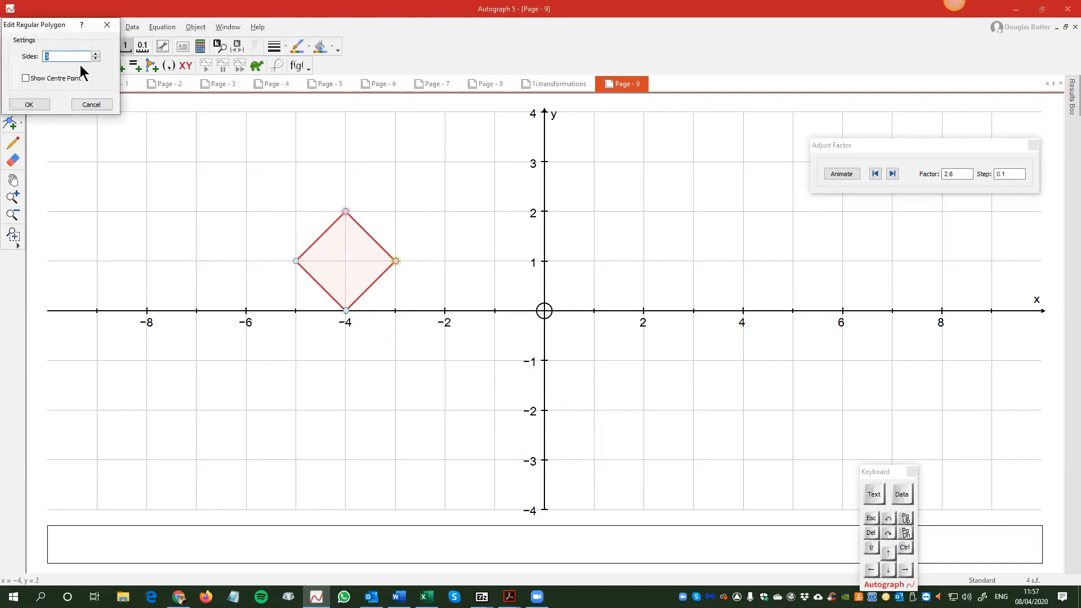
{"action": "left_click", "coordinate": [96, 54]}
{"action": "left_click", "coordinate": [95, 53]}
{"action": "left_click", "coordinate": [29, 104]}
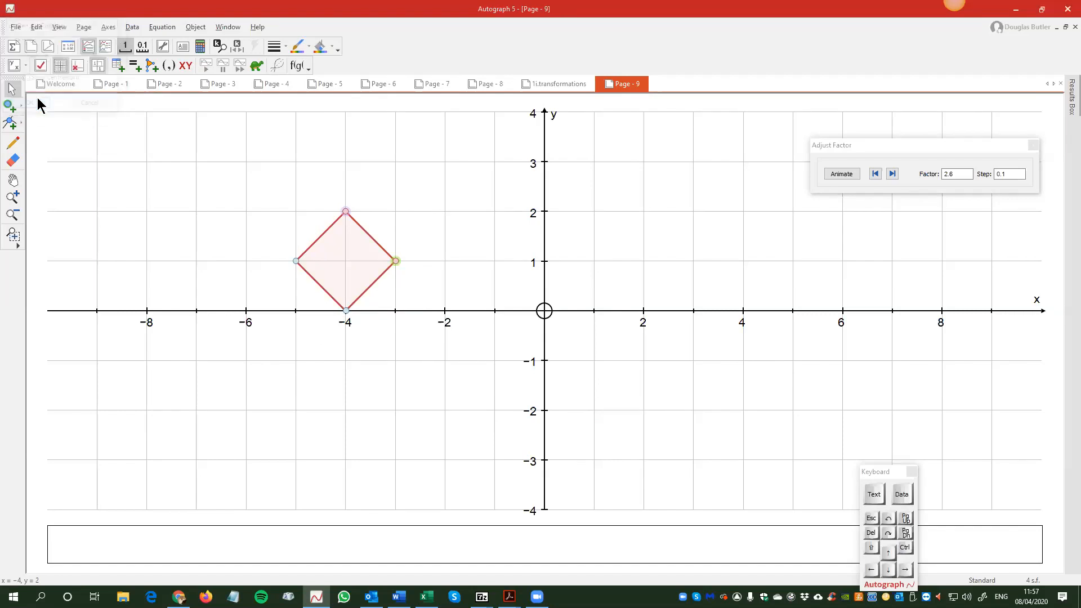
{"action": "left_click", "coordinate": [398, 338]}
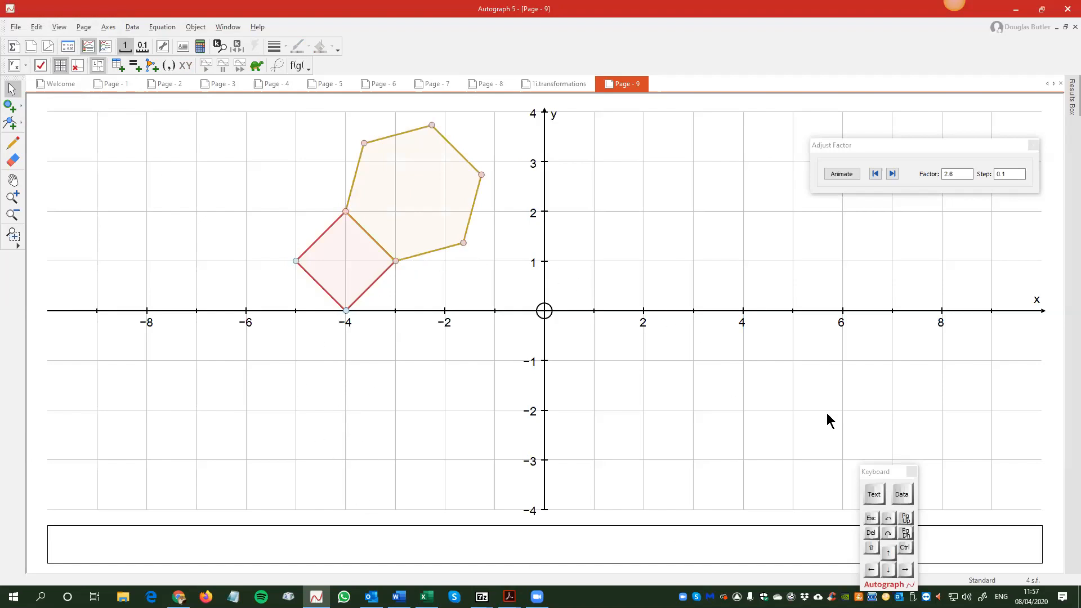
Step: Create a two-point regular polygon with 3 sides on the square's edge from (-4, 0) to (-3, 1)
{"action": "left_click", "coordinate": [346, 311]}
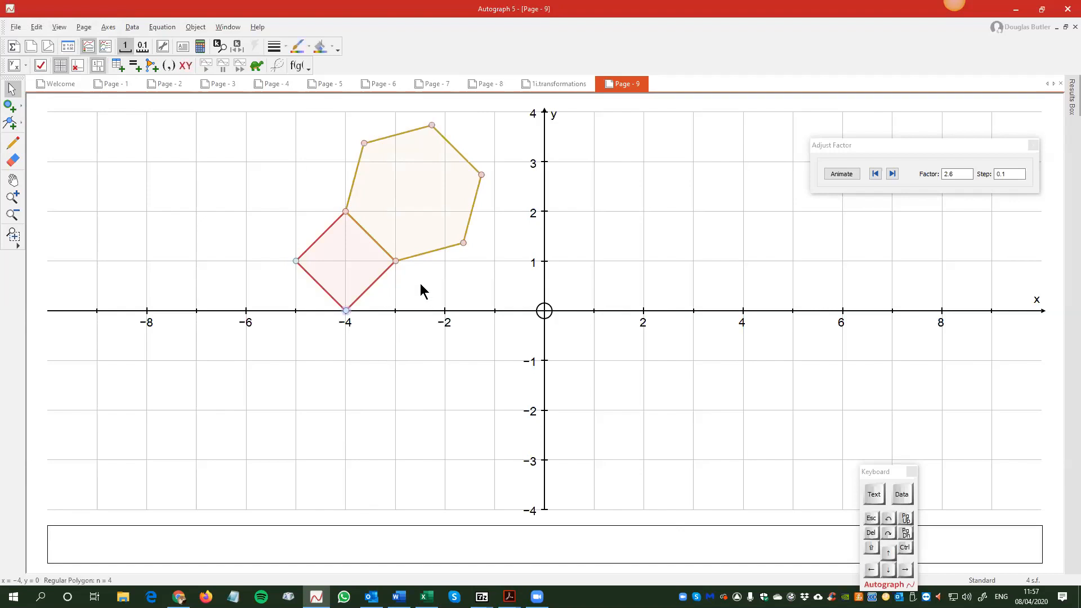
{"action": "left_click", "coordinate": [397, 261], "text": "shift"}
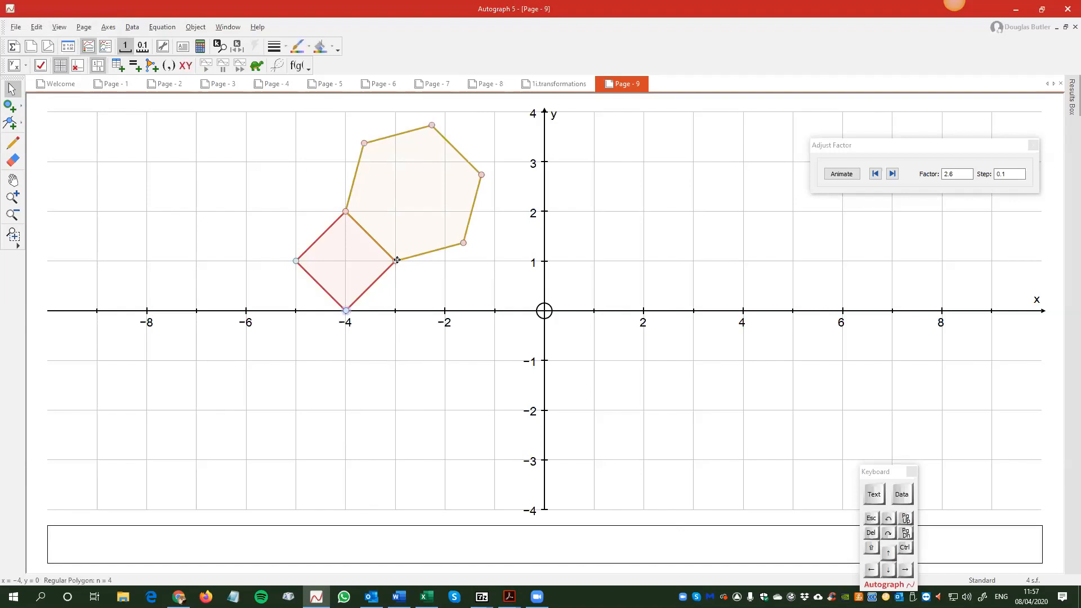
{"action": "right_click", "coordinate": [152, 134]}
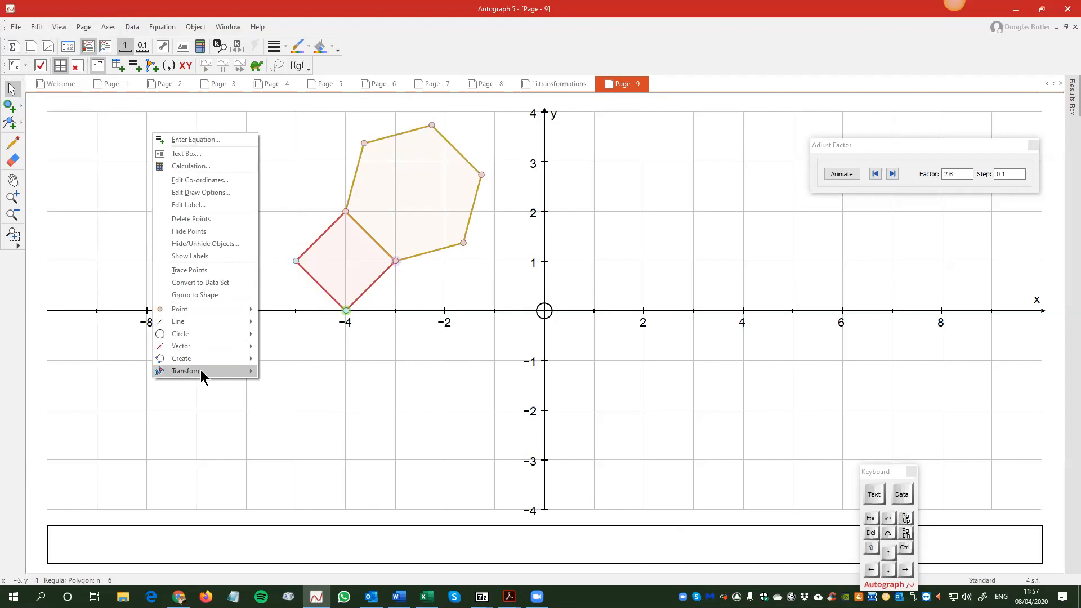
{"action": "mouse_move", "coordinate": [203, 359]}
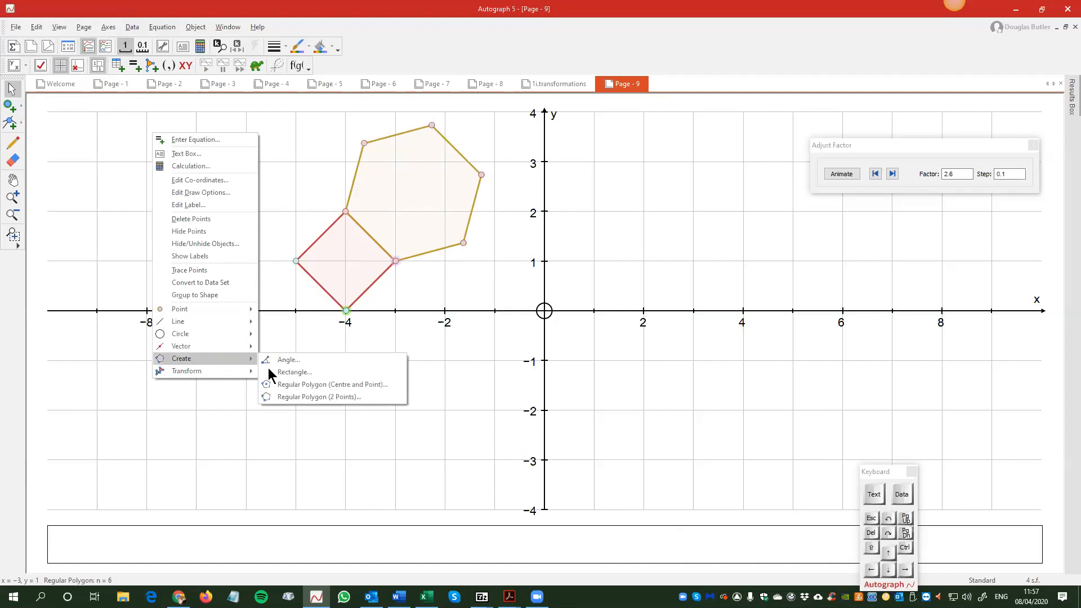
{"action": "left_click", "coordinate": [307, 396]}
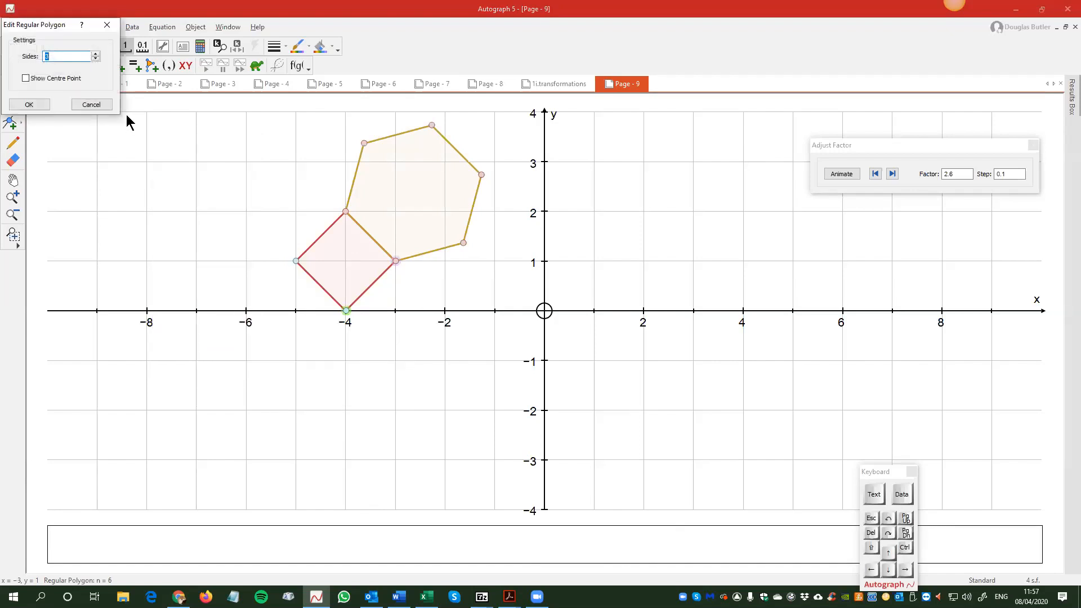
{"action": "left_click", "coordinate": [29, 104]}
{"action": "left_click", "coordinate": [349, 370]}
Step: Increase the green triangle's number of sides to 12 in steps of 1, and close the Adjust Factor controller
{"action": "left_click", "coordinate": [388, 301]}
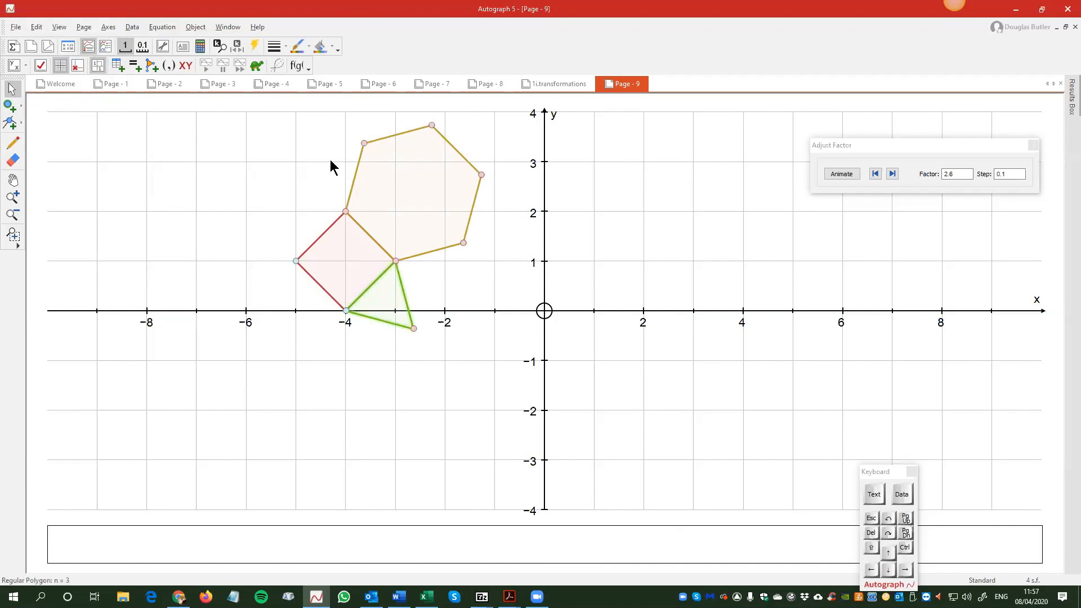
{"action": "left_click", "coordinate": [254, 48]}
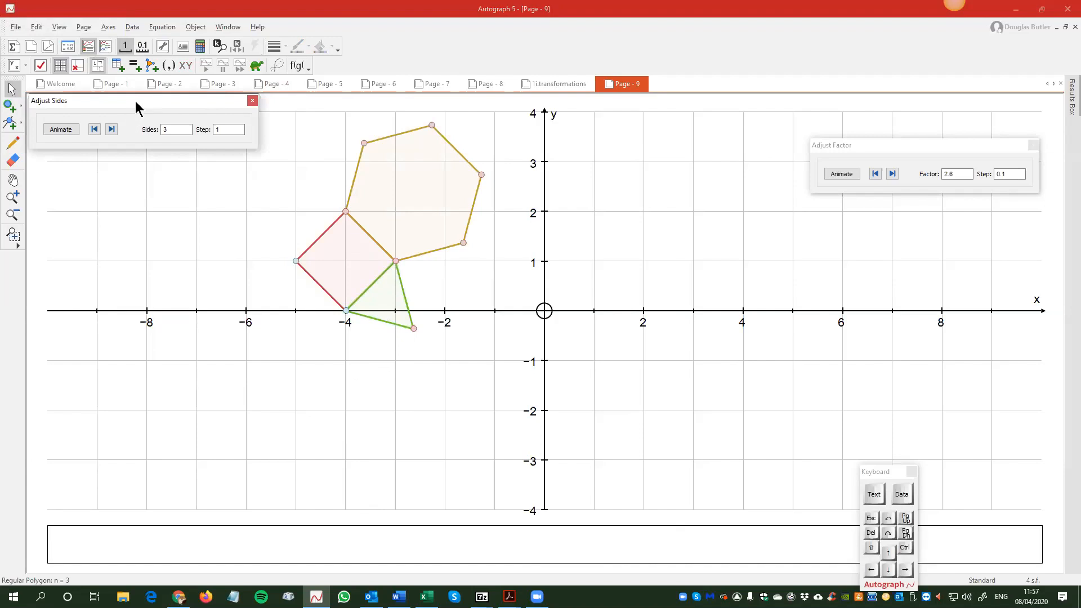
{"action": "left_click_drag", "start_coordinate": [135, 100], "coordinate": [674, 120]}
{"action": "left_click", "coordinate": [651, 150]}
{"action": "left_click", "coordinate": [651, 149]}
{"action": "left_click", "coordinate": [651, 150]}
{"action": "left_click", "coordinate": [651, 150]}
{"action": "left_click", "coordinate": [650, 150]}
{"action": "left_click", "coordinate": [651, 150]}
{"action": "left_click", "coordinate": [651, 150]}
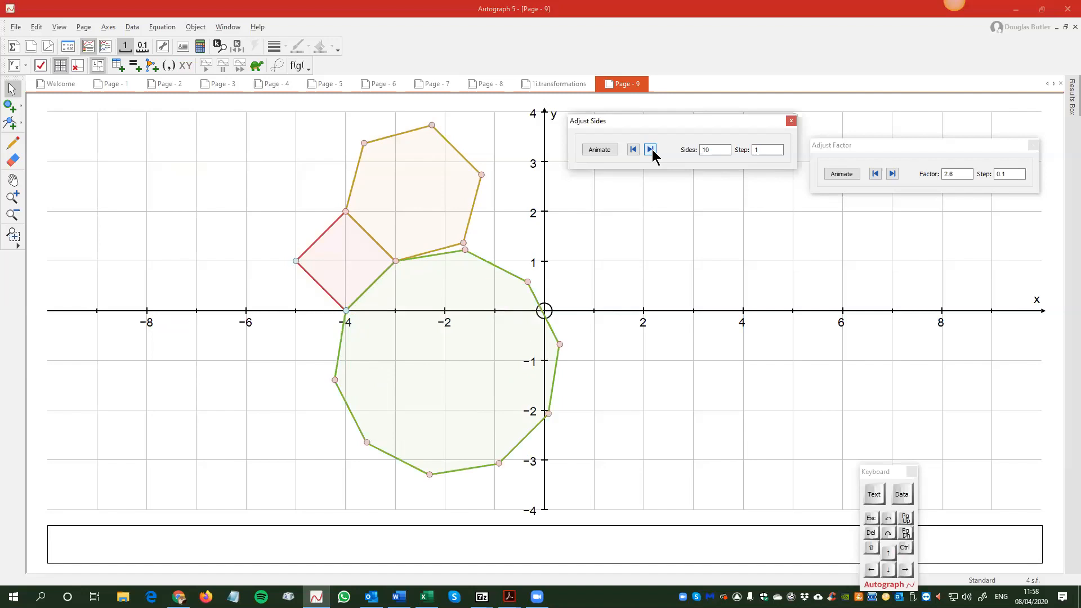
{"action": "left_click", "coordinate": [651, 149]}
{"action": "left_click", "coordinate": [651, 150]}
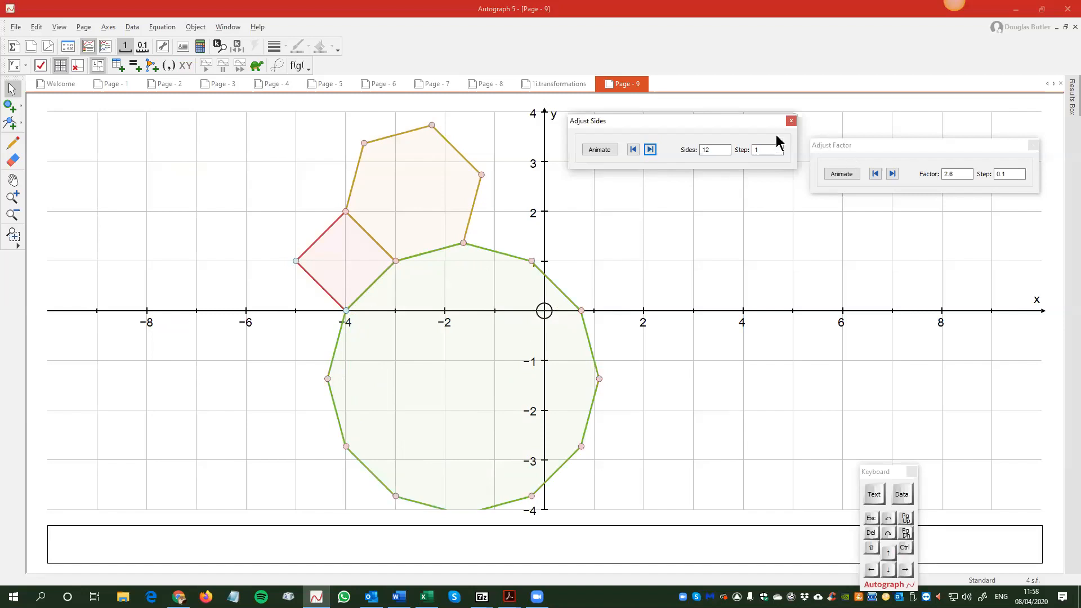
{"action": "left_click", "coordinate": [881, 144]}
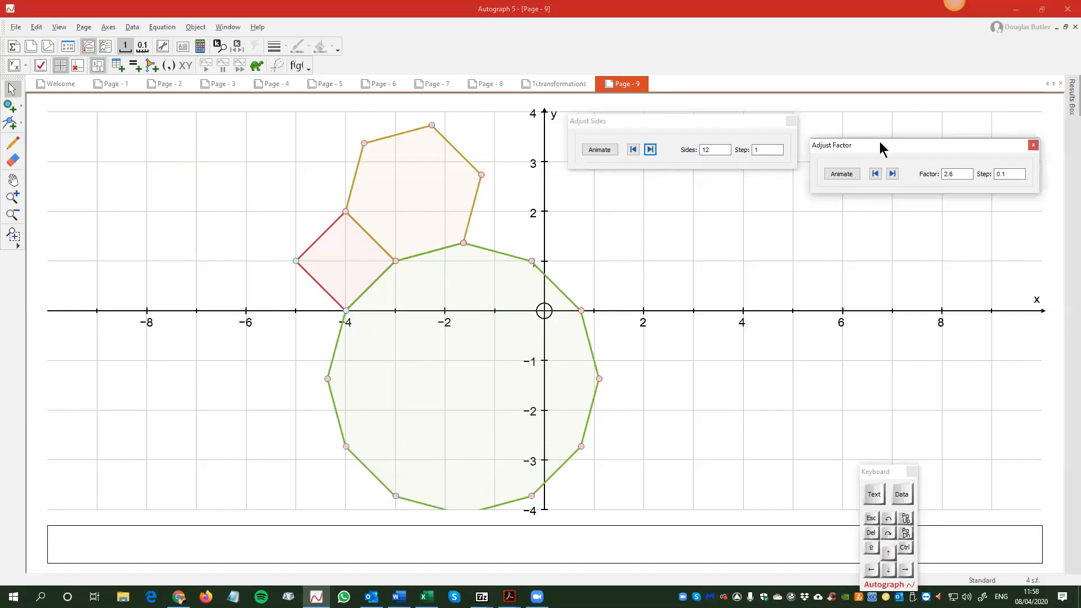
{"action": "left_click", "coordinate": [1034, 145]}
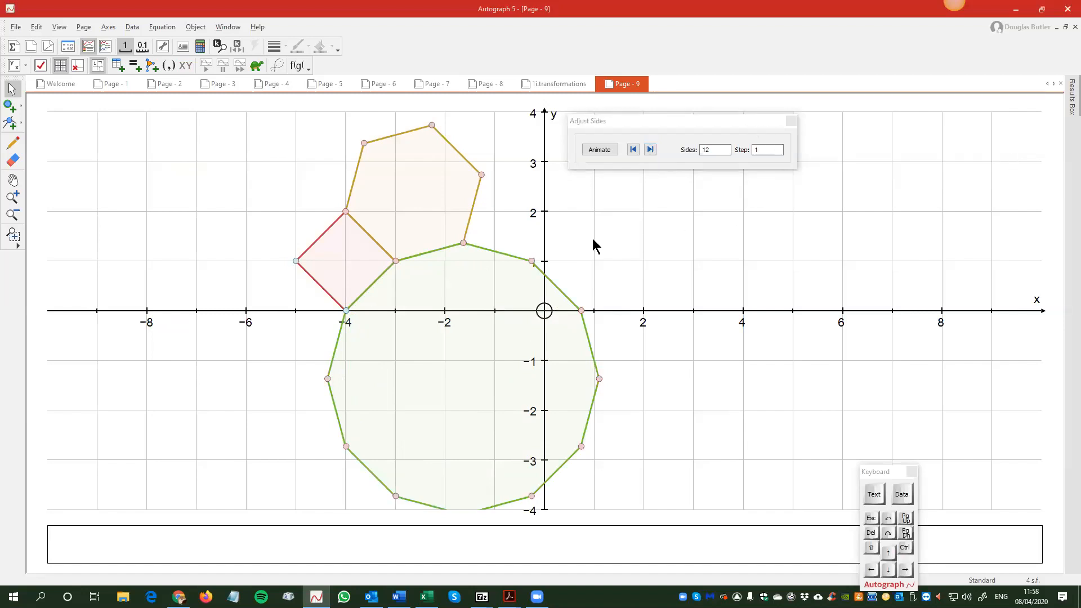
Step: Add an angle measure between the 12-sided polygon and the hexagon at their shared vertex near (-1.6, 1.4)
{"action": "left_click", "coordinate": [531, 260]}
{"action": "left_click", "coordinate": [463, 243]}
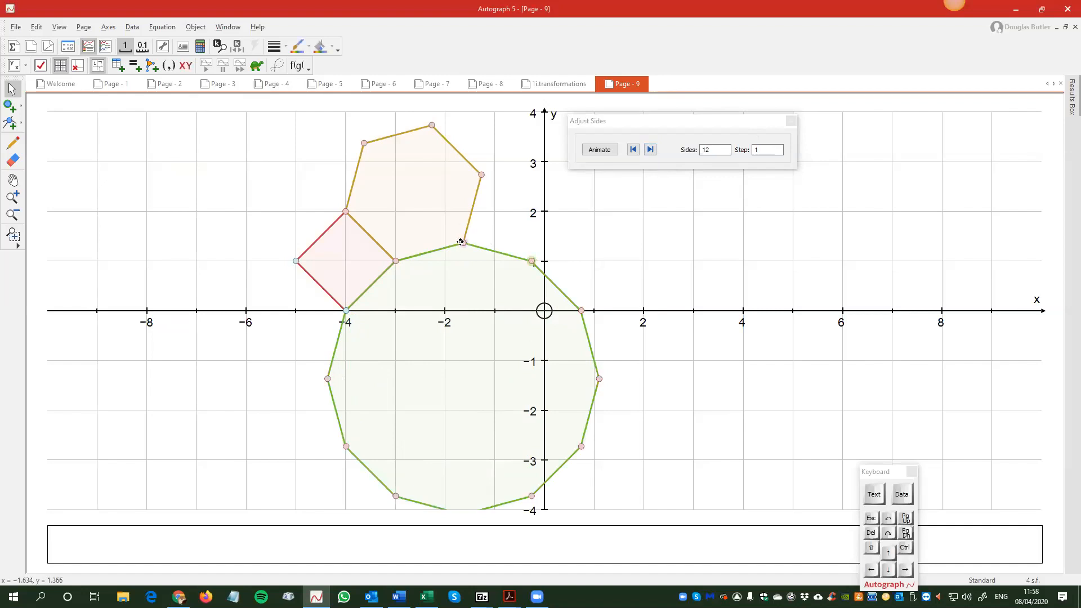
{"action": "left_click", "coordinate": [481, 175]}
{"action": "right_click", "coordinate": [531, 181]}
{"action": "mouse_move", "coordinate": [611, 393]}
{"action": "left_click", "coordinate": [676, 431]}
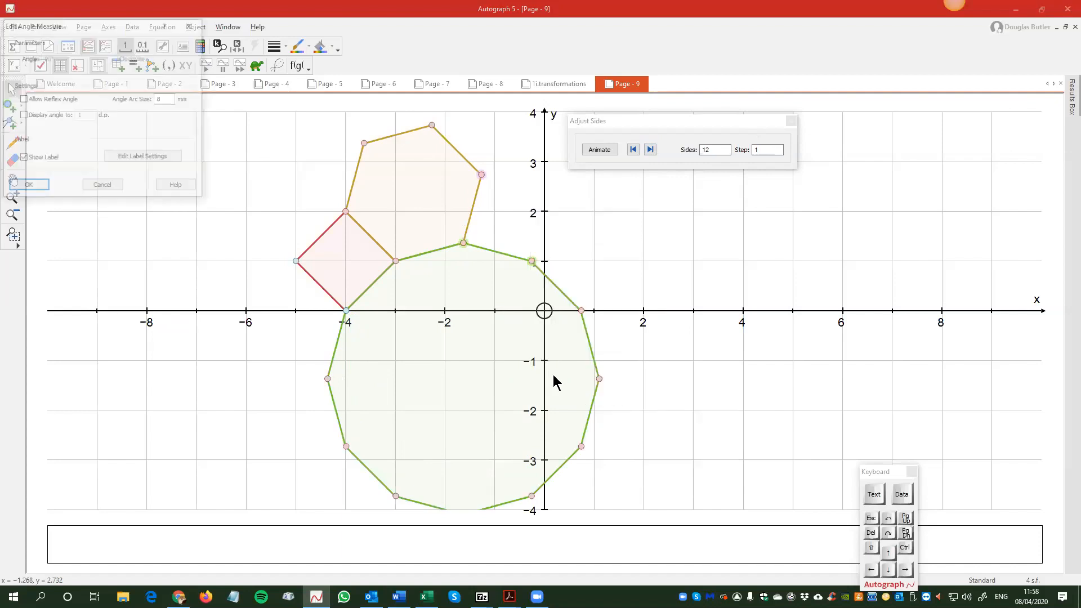
{"action": "left_click", "coordinate": [27, 187]}
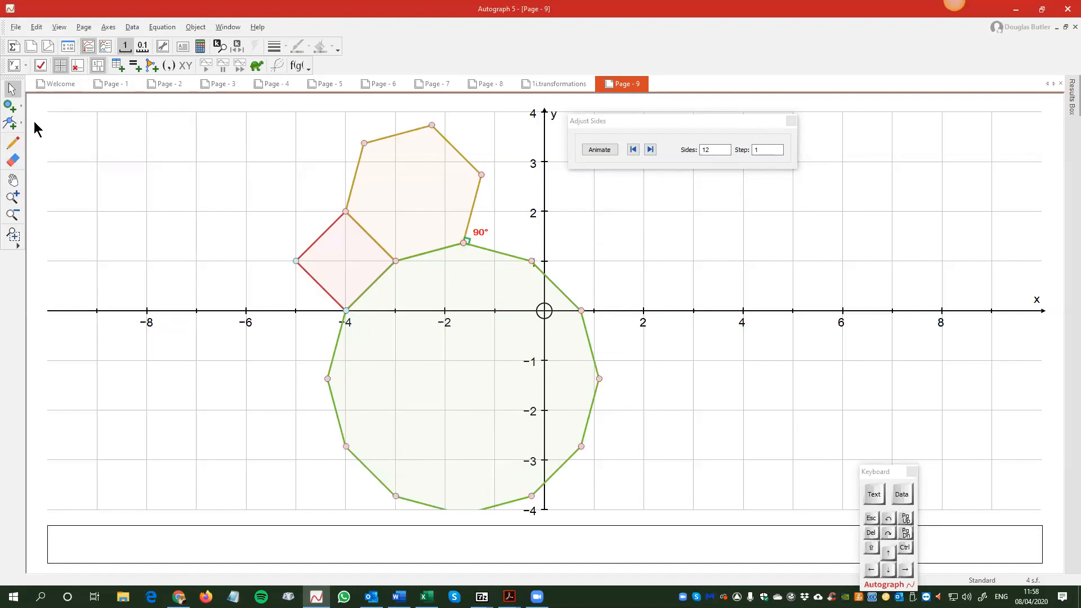
Step: Plot points at (-6, 0) and (-7, 1) and create a two-point regular polygon with 3 sides from them
{"action": "left_click", "coordinate": [9, 106]}
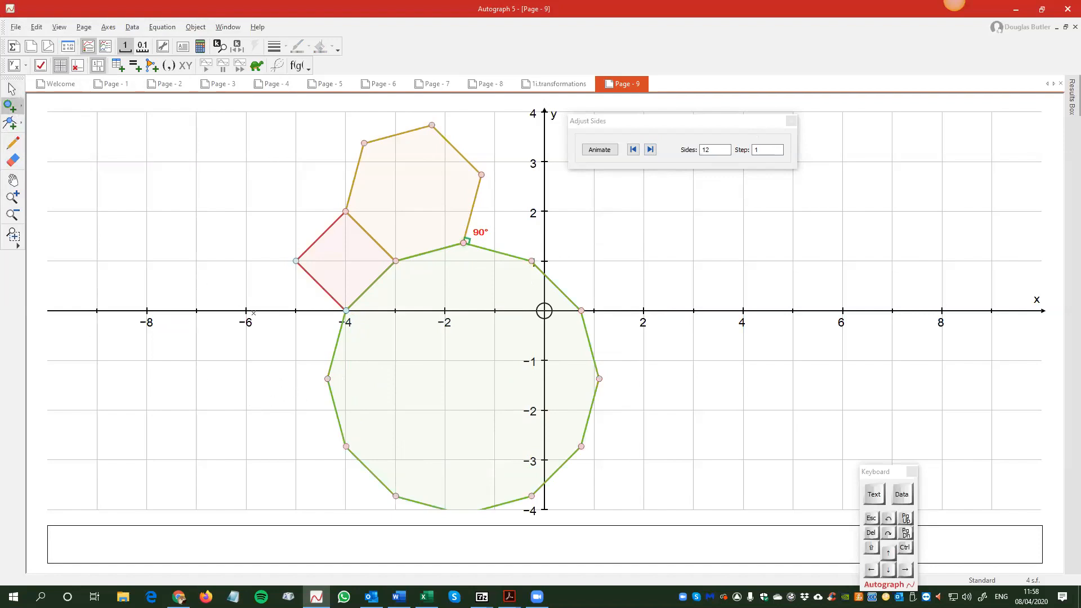
{"action": "left_click", "coordinate": [246, 310]}
{"action": "left_click", "coordinate": [197, 261]}
{"action": "right_click", "coordinate": [164, 178]}
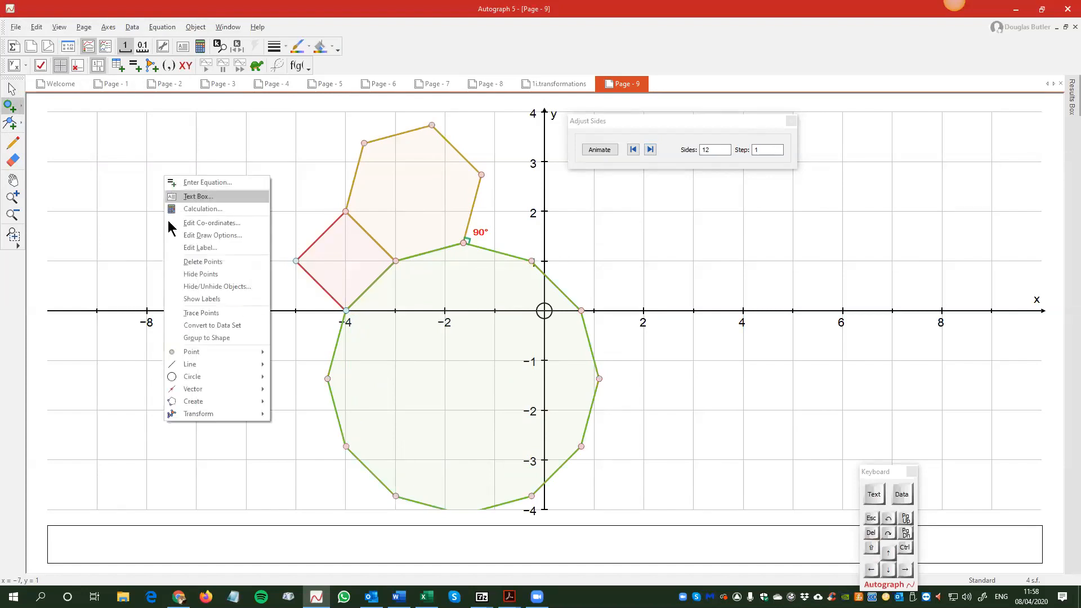
{"action": "mouse_move", "coordinate": [195, 402]}
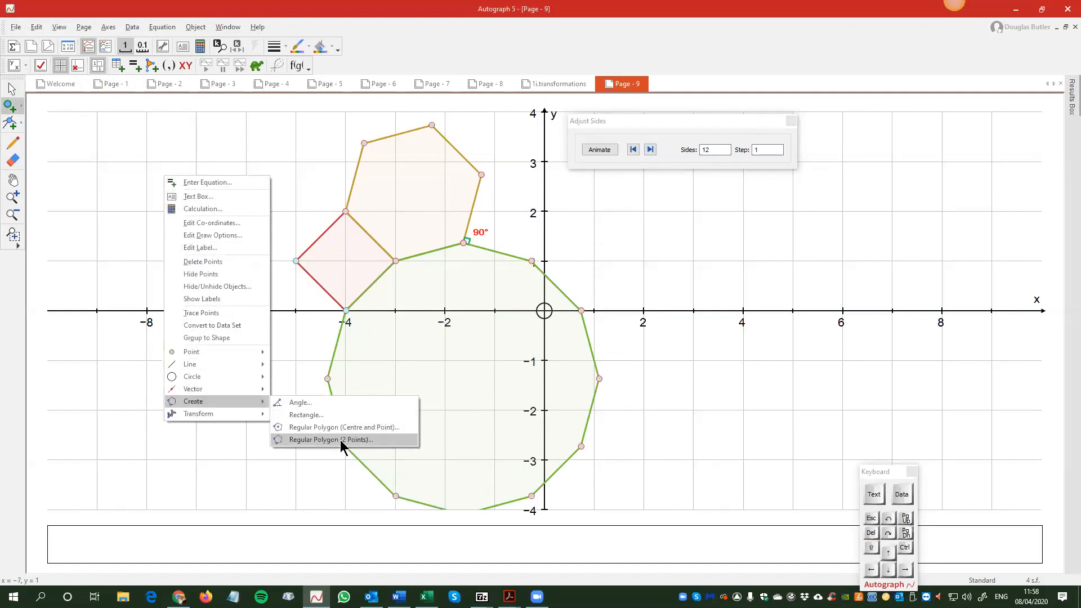
{"action": "left_click", "coordinate": [376, 440]}
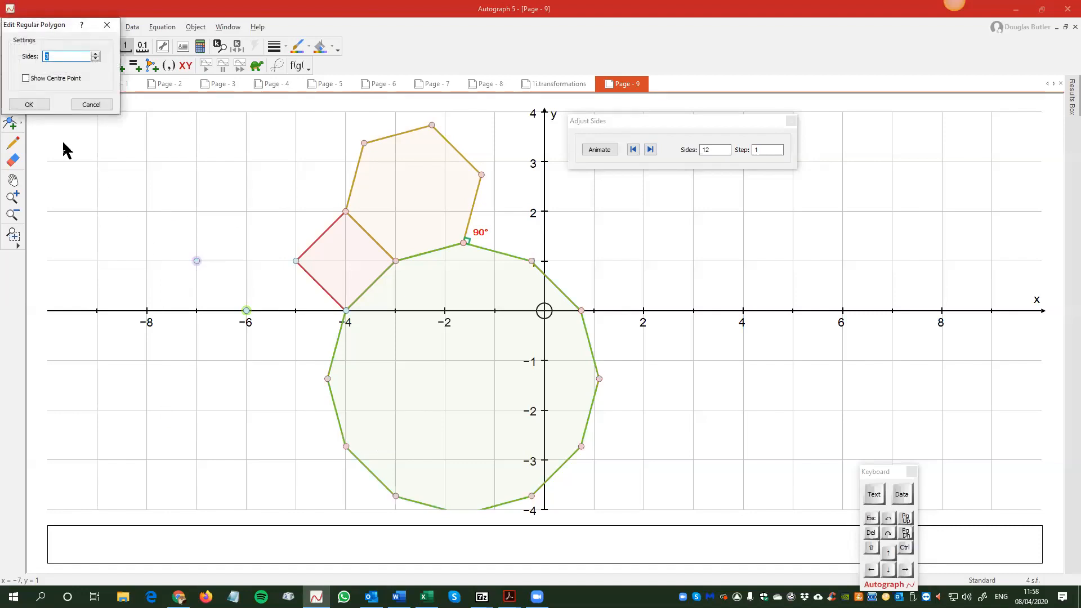
{"action": "left_click", "coordinate": [33, 104]}
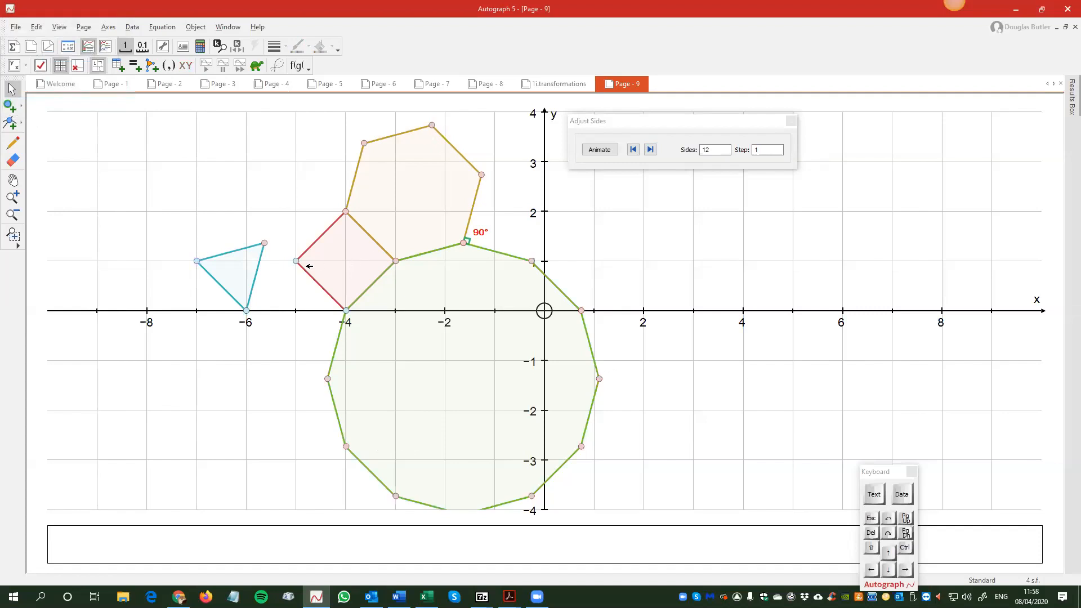
Step: Switch to 7-Polygons.pdf in Adobe Acrobat and view the Polygons Tasks 1-3 page beside the graph
{"action": "mouse_move", "coordinate": [510, 597]}
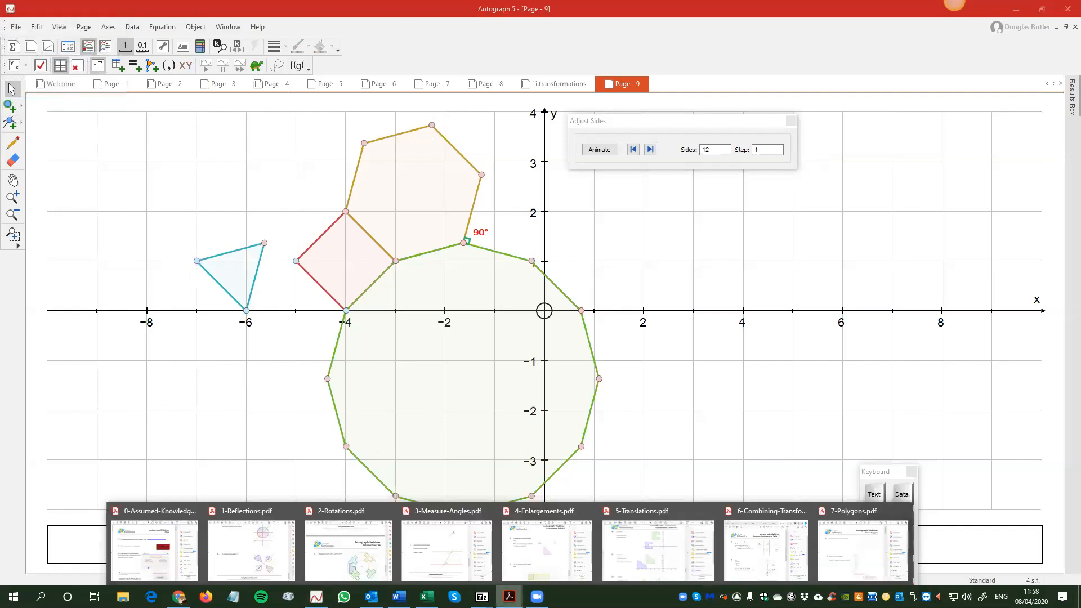
{"action": "left_click", "coordinate": [860, 544]}
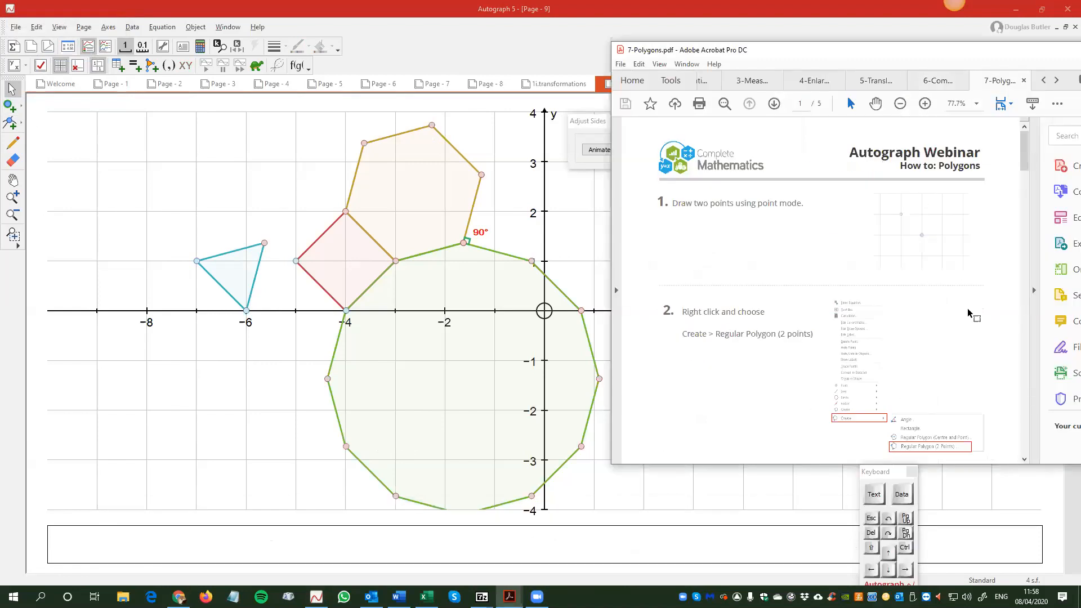
{"action": "left_click_drag", "start_coordinate": [1024, 154], "coordinate": [1045, 348]}
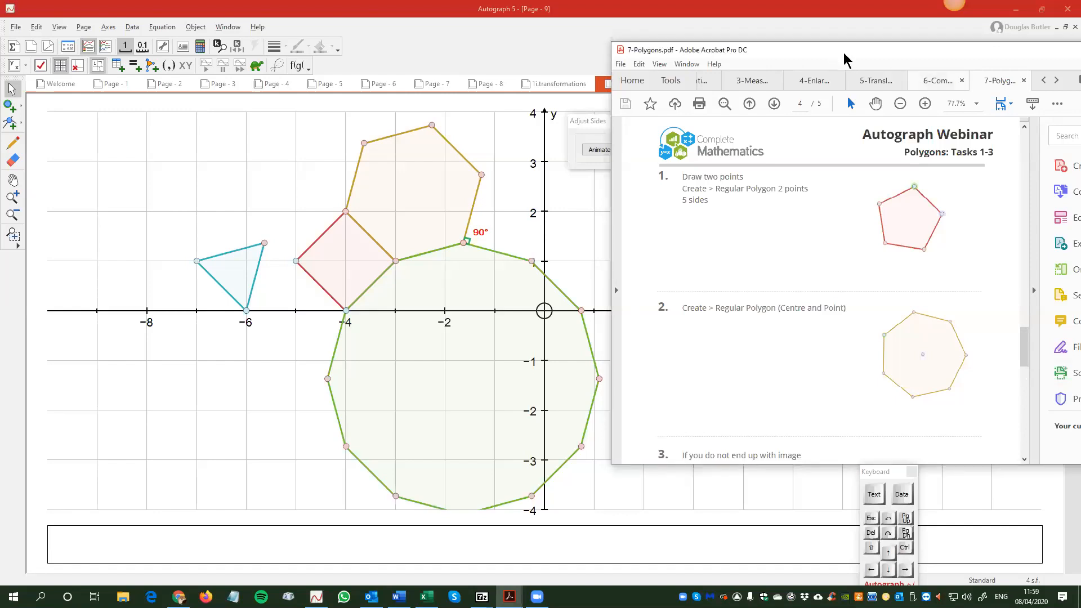
{"action": "left_click_drag", "start_coordinate": [844, 52], "coordinate": [874, 59]}
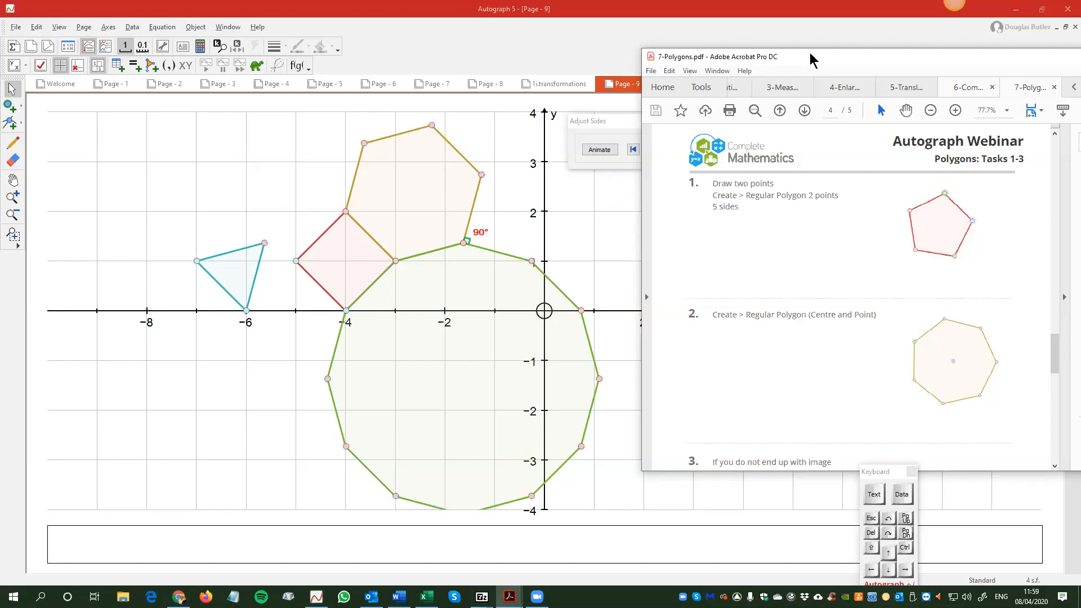
{"action": "left_click_drag", "start_coordinate": [811, 53], "coordinate": [784, 87]}
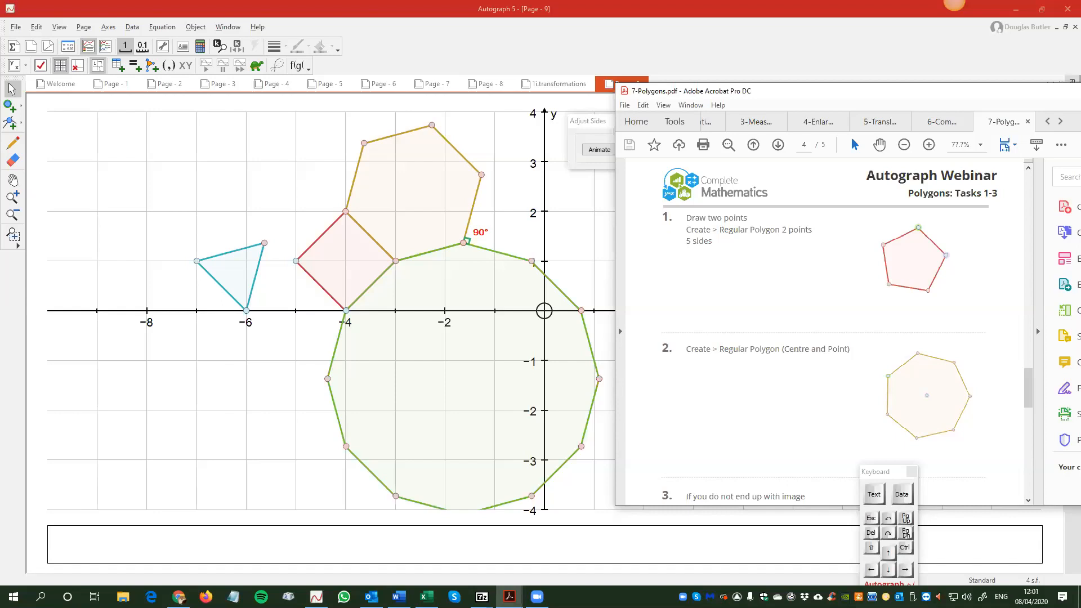
{"action": "left_click", "coordinate": [955, 2]}
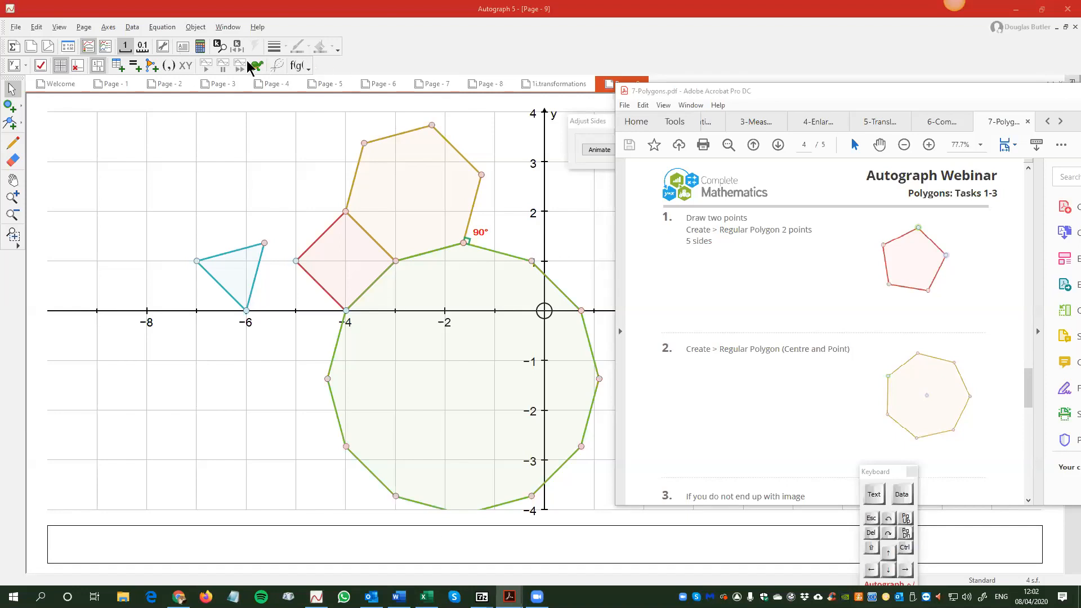
Step: Reduce the green 12-sided polygon's number of sides to 5 in steps of 1
{"action": "left_click", "coordinate": [457, 289]}
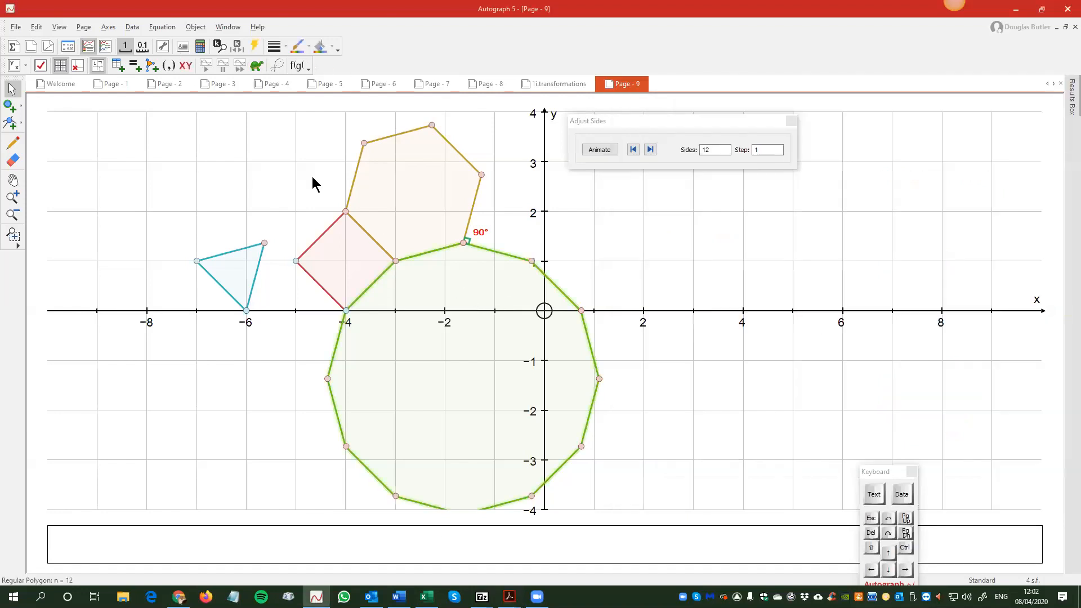
{"action": "left_click", "coordinate": [255, 46]}
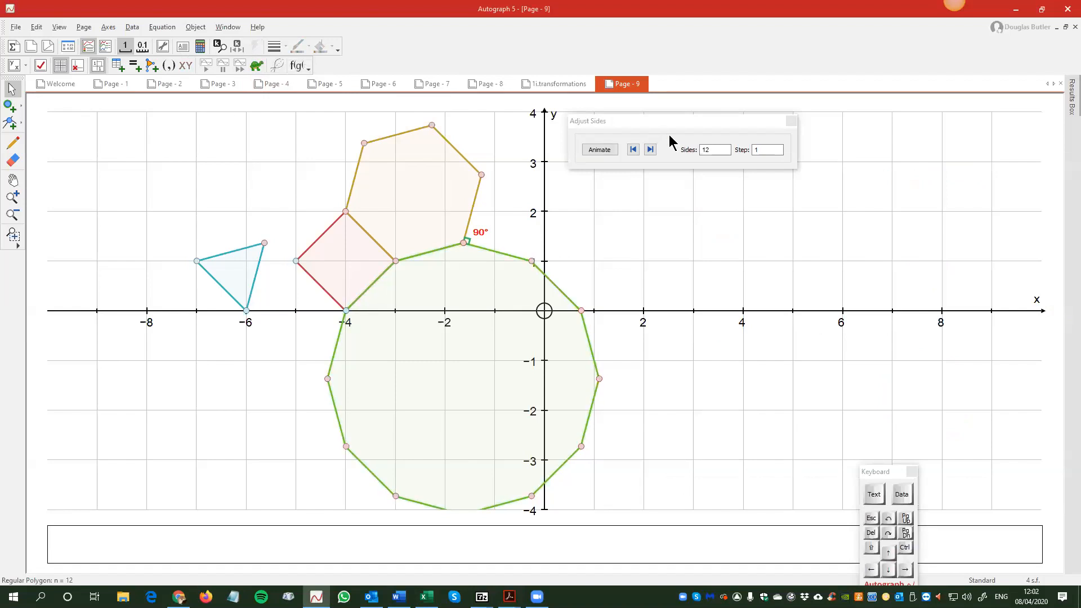
{"action": "left_click_drag", "start_coordinate": [664, 121], "coordinate": [661, 146]}
{"action": "left_click", "coordinate": [646, 172]}
{"action": "left_click", "coordinate": [630, 175]}
{"action": "left_click", "coordinate": [629, 175]}
{"action": "left_click", "coordinate": [629, 175]}
{"action": "left_click", "coordinate": [629, 175]}
{"action": "left_click", "coordinate": [629, 175]}
{"action": "left_click", "coordinate": [629, 176]}
{"action": "left_click", "coordinate": [629, 177]}
{"action": "left_click", "coordinate": [630, 176]}
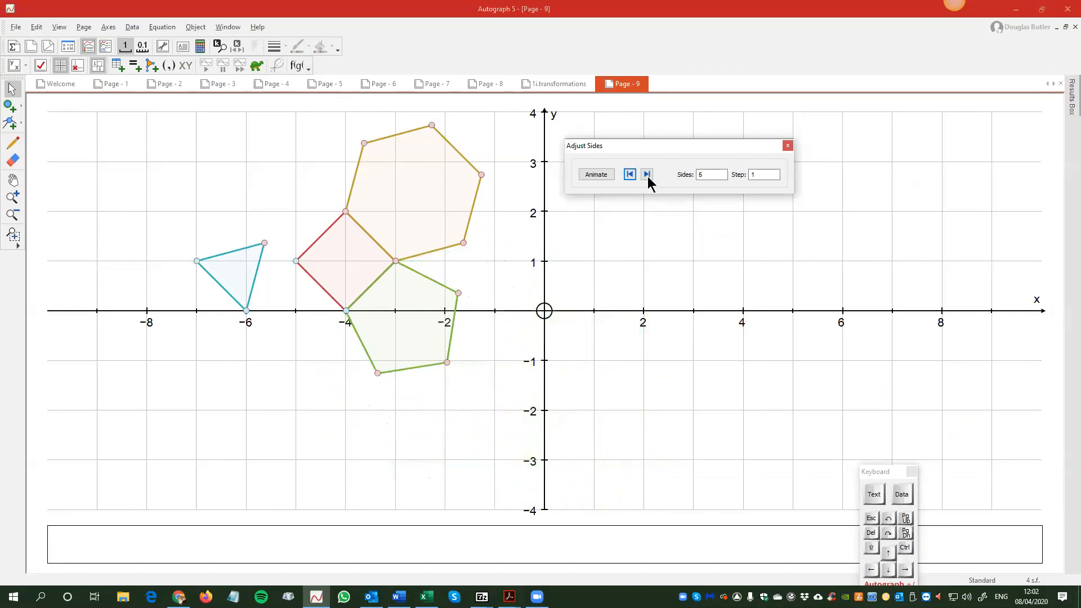
Step: Increase the green polygon's number of sides back to 12 in steps of 1
{"action": "left_click", "coordinate": [647, 175]}
{"action": "left_click", "coordinate": [647, 175]}
{"action": "left_click", "coordinate": [647, 174]}
{"action": "left_click", "coordinate": [646, 175]}
{"action": "left_click", "coordinate": [646, 175]}
{"action": "left_click", "coordinate": [646, 175]}
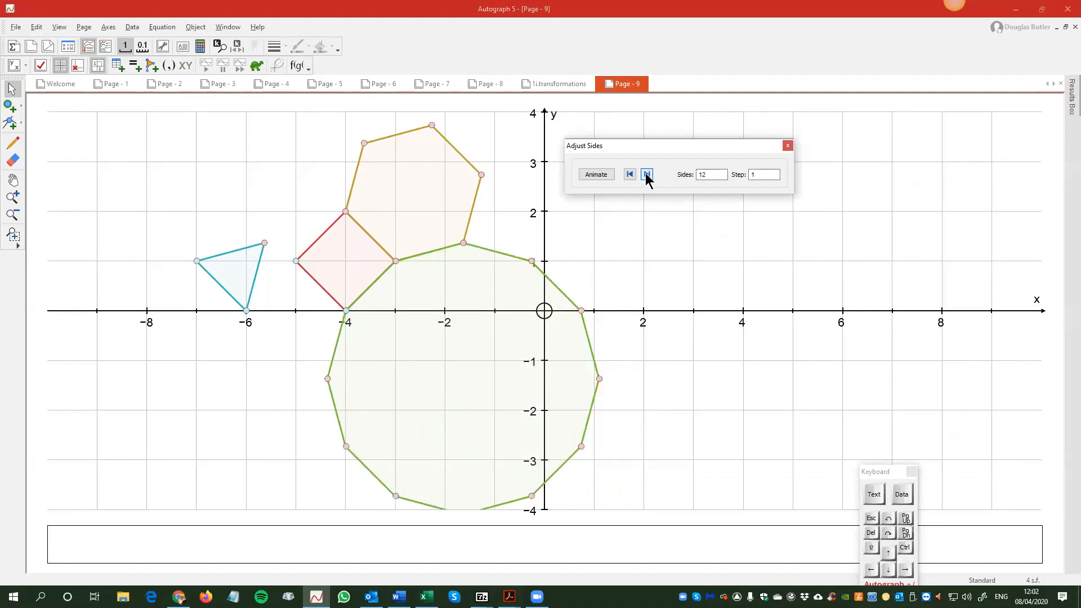
Step: View the animation setup for the green polygon's sides without changing it, and close the Adjust Sides controller
{"action": "left_click", "coordinate": [596, 175]}
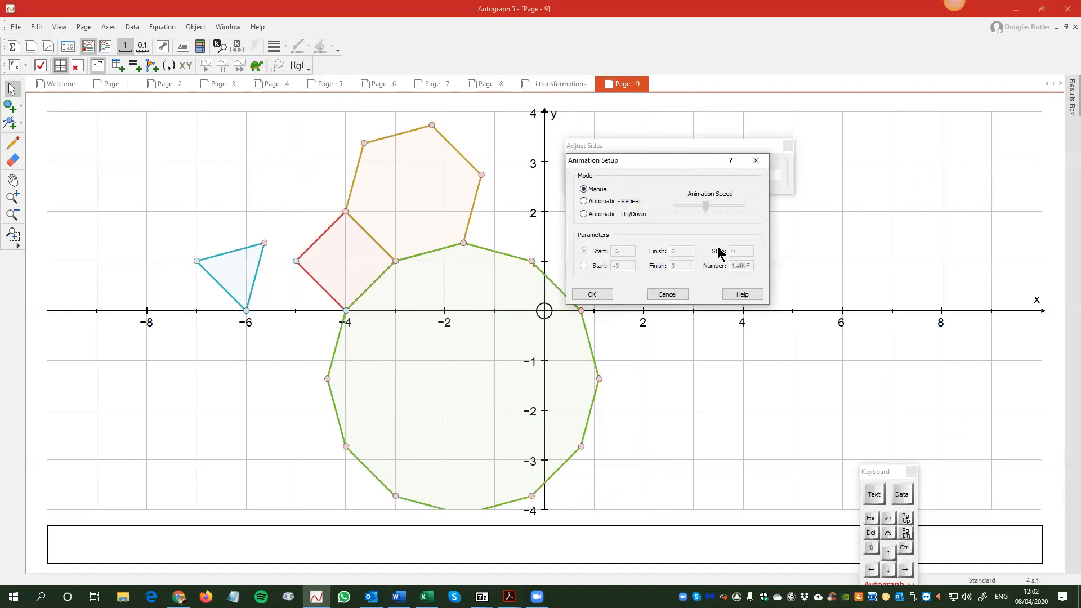
{"action": "left_click", "coordinate": [663, 294]}
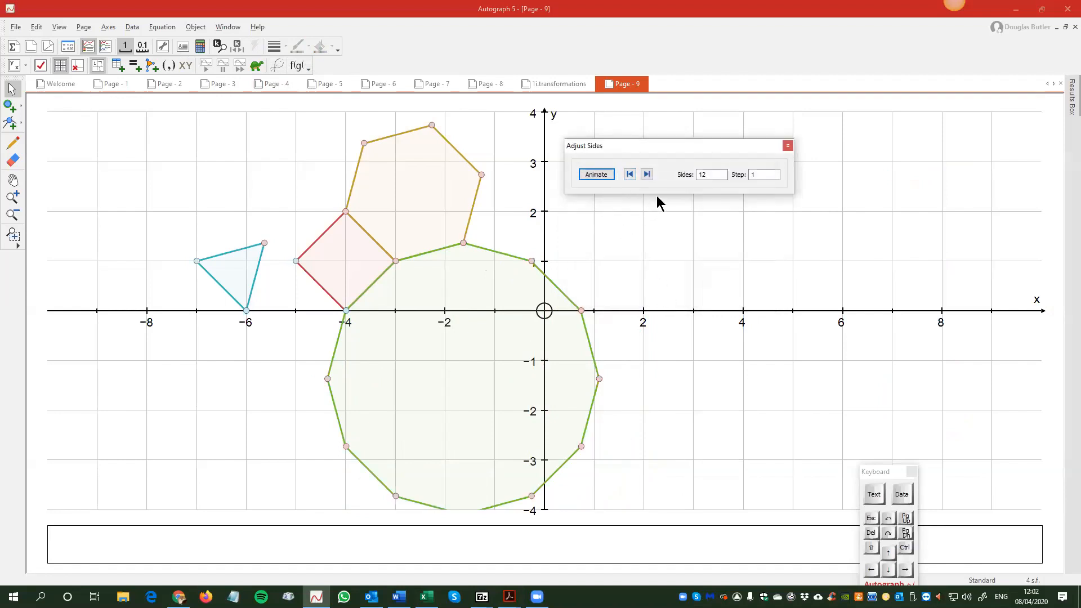
{"action": "left_click", "coordinate": [478, 282]}
{"action": "left_click_drag", "start_coordinate": [792, 151], "coordinate": [835, 148]}
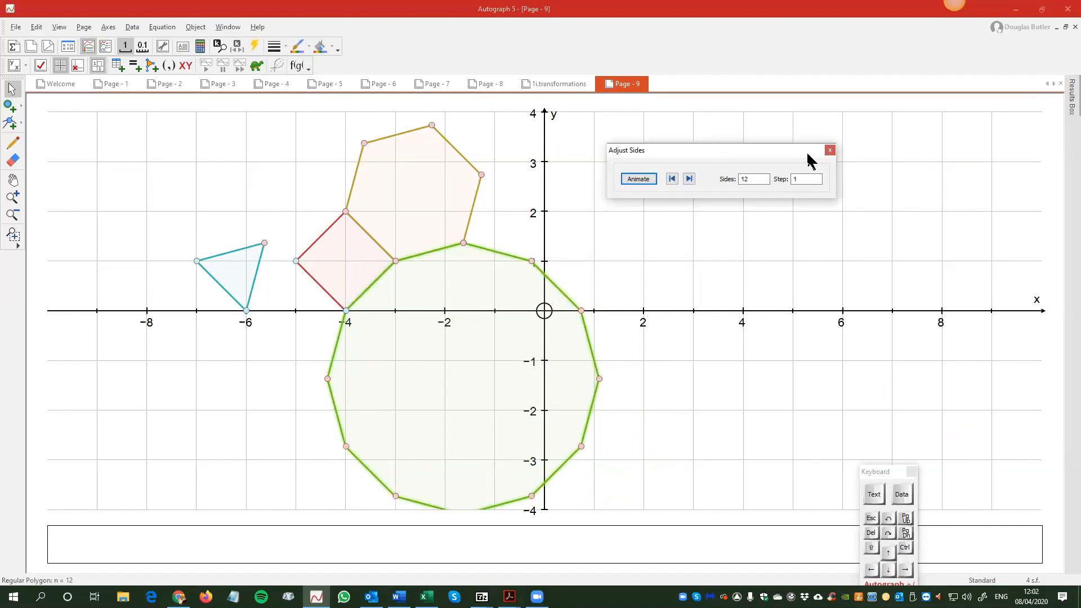
{"action": "left_click", "coordinate": [832, 148]}
Step: Set the green polygon's number of sides to the constant a
{"action": "double_click", "coordinate": [452, 281]}
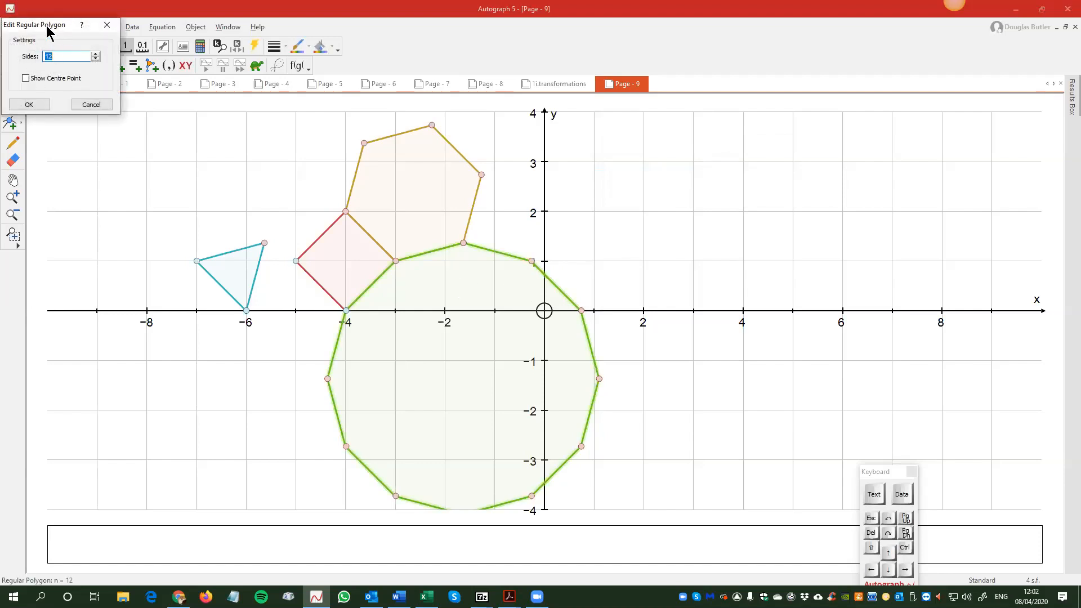
{"action": "left_click_drag", "start_coordinate": [47, 29], "coordinate": [788, 180]}
{"action": "left_click", "coordinate": [797, 207]}
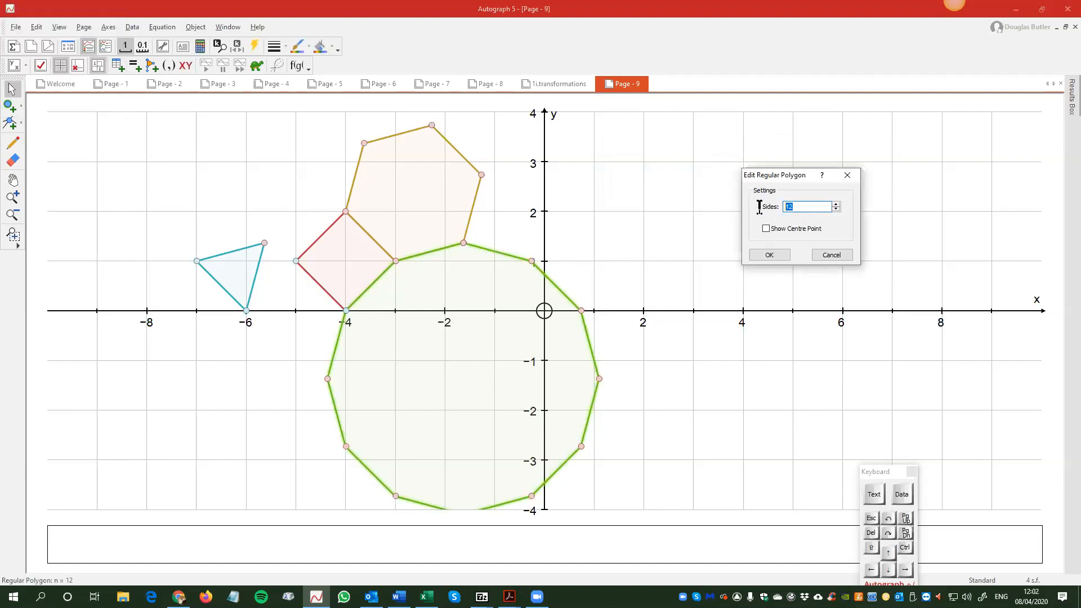
{"action": "type", "text": "a"}
{"action": "left_click", "coordinate": [773, 255]}
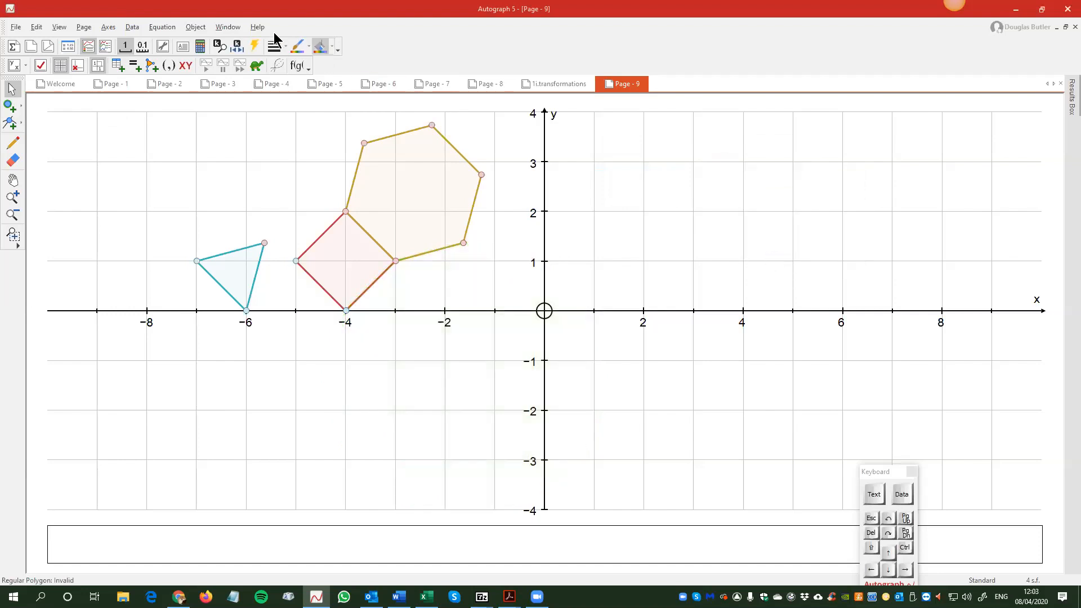
Step: Open the Constant Controller and raise constant a to 12 in steps of 1
{"action": "left_click", "coordinate": [238, 49]}
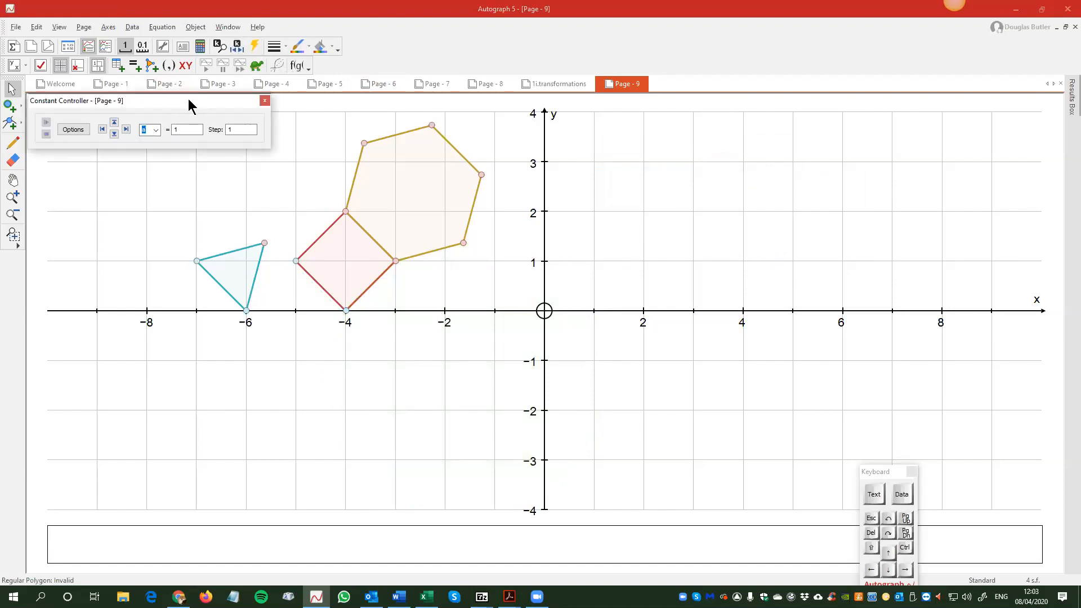
{"action": "left_click_drag", "start_coordinate": [188, 100], "coordinate": [787, 162]}
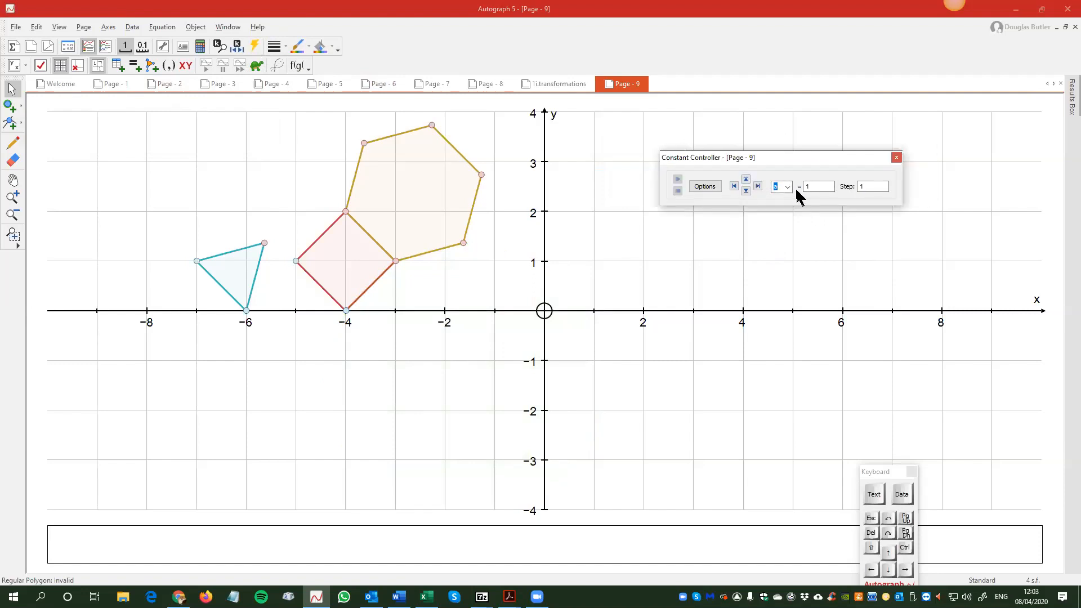
{"action": "left_click", "coordinate": [746, 179]}
{"action": "left_click", "coordinate": [746, 180]}
{"action": "left_click", "coordinate": [746, 180]}
{"action": "left_click", "coordinate": [746, 179]}
{"action": "left_click", "coordinate": [746, 179]}
{"action": "left_click", "coordinate": [746, 179]}
{"action": "left_click", "coordinate": [746, 180]}
{"action": "left_click", "coordinate": [746, 179]}
{"action": "left_click", "coordinate": [747, 180]}
{"action": "left_click", "coordinate": [746, 179]}
{"action": "left_click", "coordinate": [746, 179]}
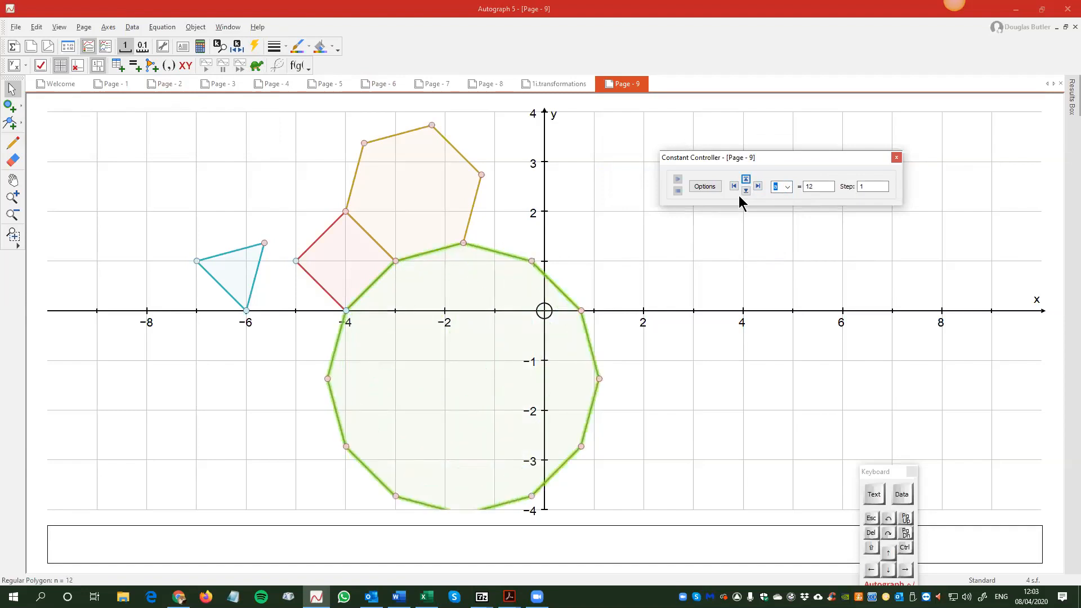
Step: Choose the Animation - Up/Down plotting mode in the options for constant a
{"action": "left_click", "coordinate": [708, 187]}
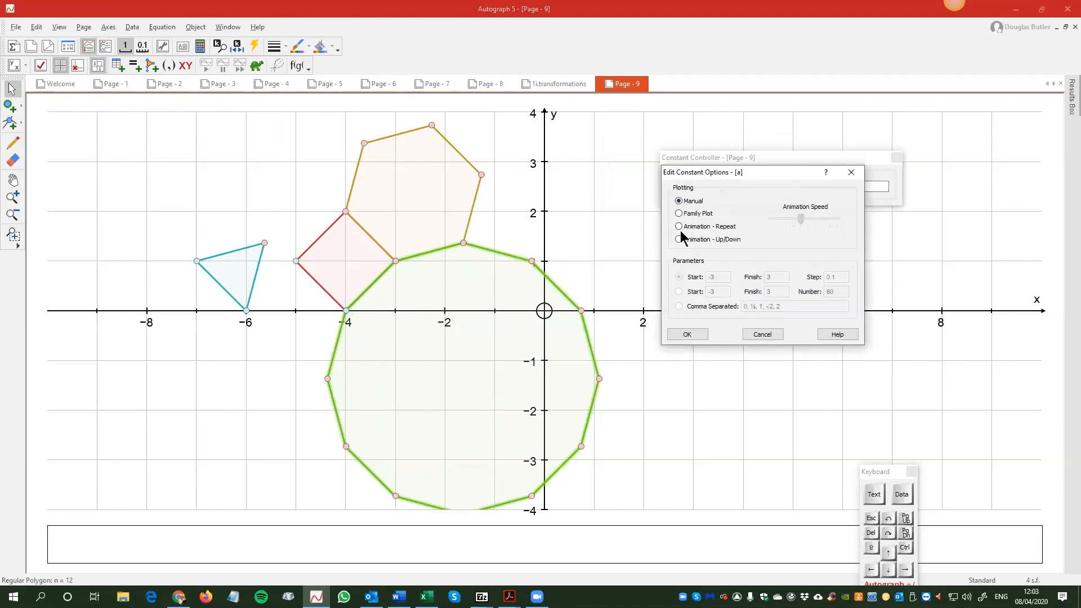
{"action": "left_click", "coordinate": [852, 172]}
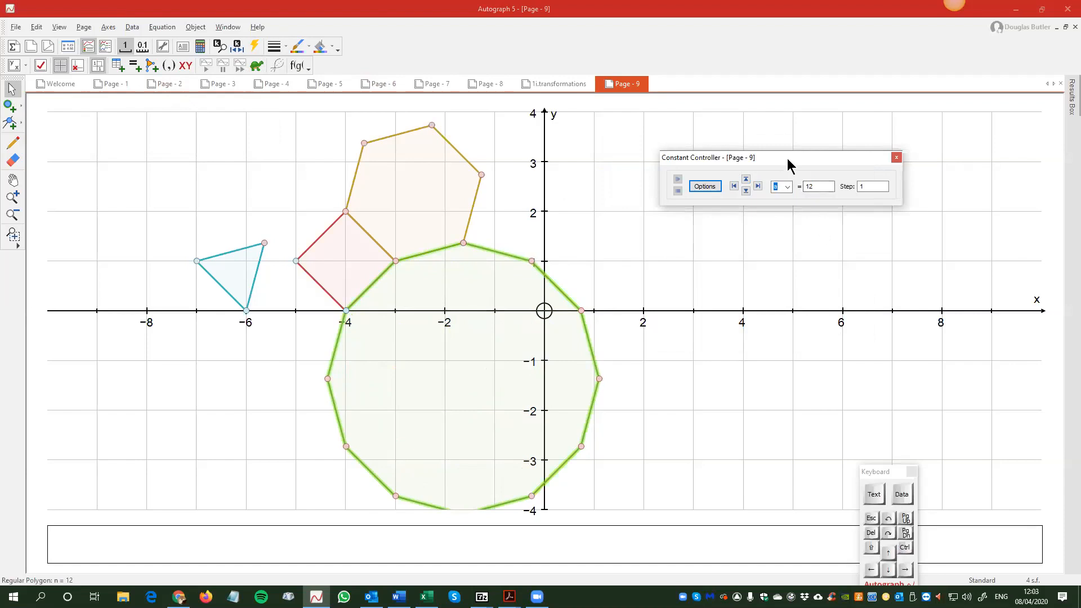
{"action": "left_click_drag", "start_coordinate": [785, 160], "coordinate": [866, 169]}
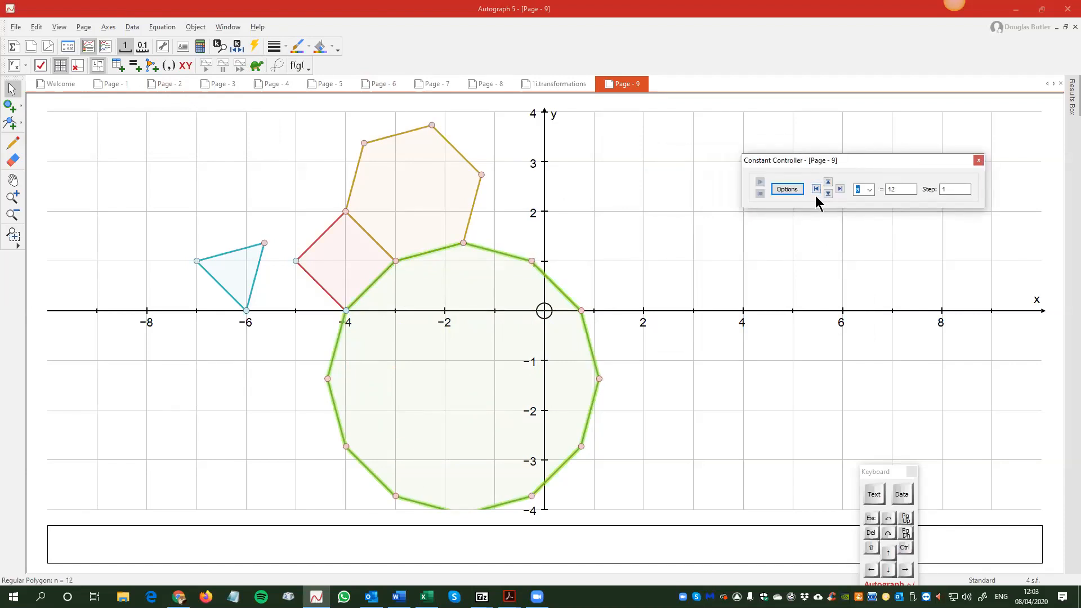
{"action": "left_click", "coordinate": [787, 190]}
{"action": "left_click", "coordinate": [762, 229]}
{"action": "left_click", "coordinate": [762, 310]}
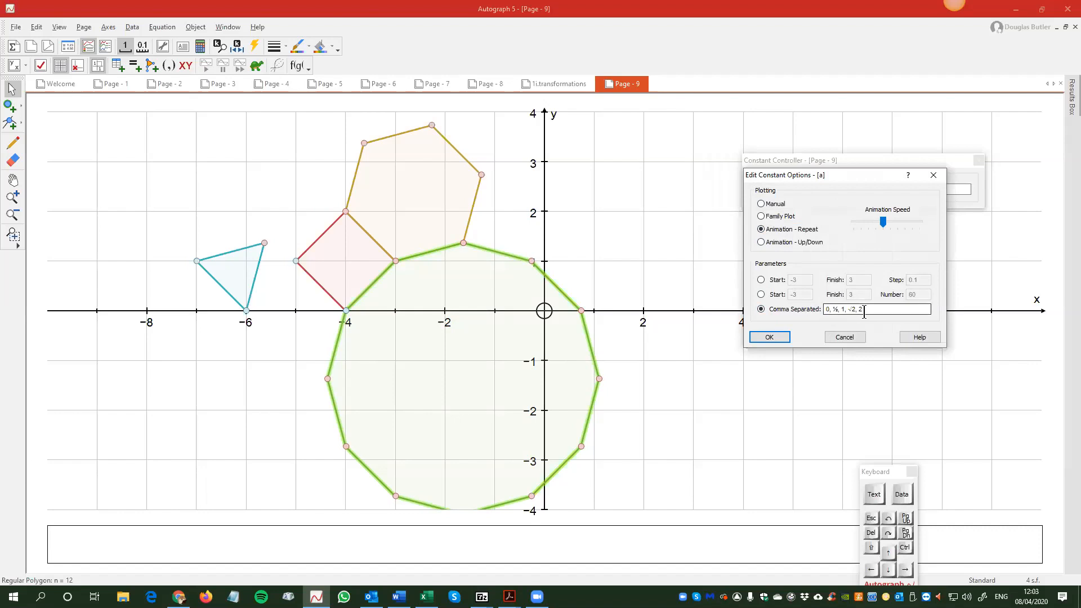
{"action": "left_click", "coordinate": [761, 243]}
Step: Set the animation of constant a to start at 3 and finish at 12 with step 1
{"action": "left_click", "coordinate": [762, 280]}
{"action": "left_click_drag", "start_coordinate": [799, 279], "coordinate": [772, 279]}
{"action": "type", "text": "3"}
{"action": "left_click", "coordinate": [857, 280]}
{"action": "type", "text": "23"}
{"action": "key", "text": "BackSpace"}
{"action": "key", "text": "BackSpace"}
{"action": "type", "text": "12"}
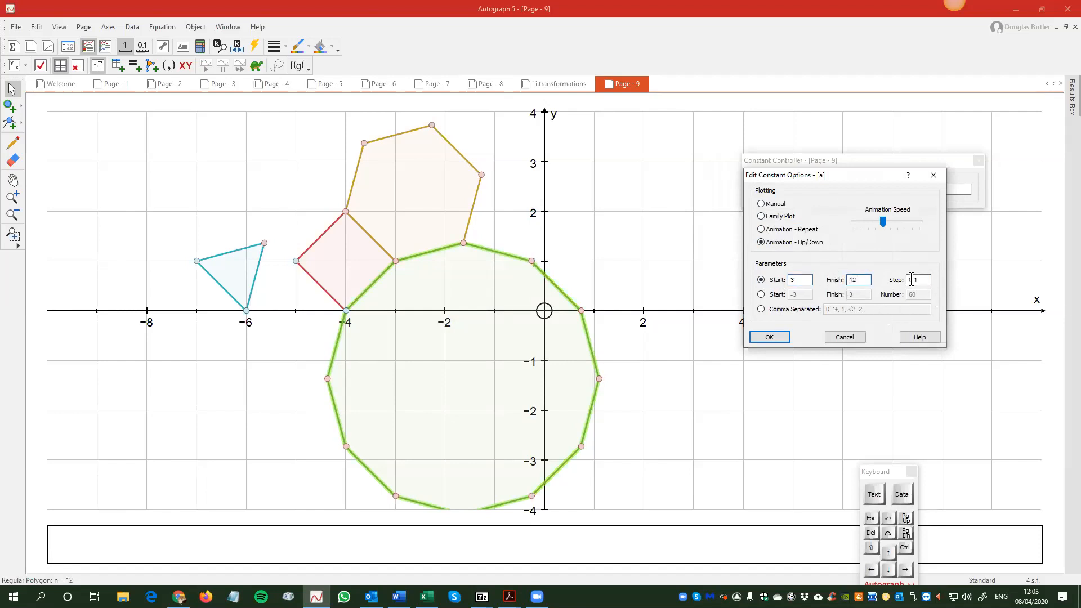
{"action": "double_click", "coordinate": [916, 280]}
{"action": "type", "text": "1"}
{"action": "left_click", "coordinate": [769, 337]}
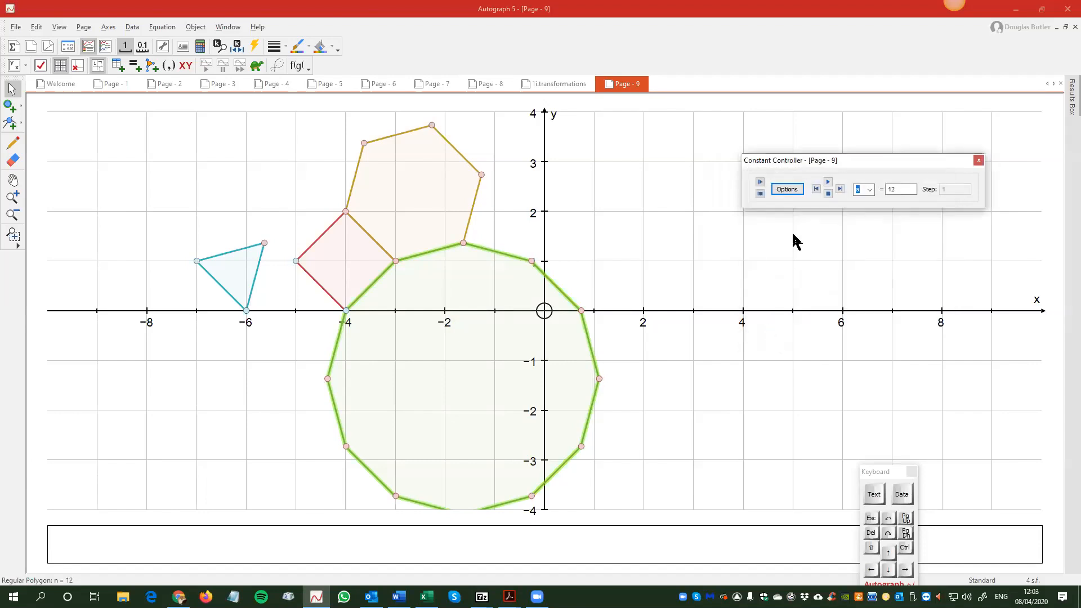
Step: Run the animation of constant a at the minimum animation speed and stop it at 5
{"action": "left_click", "coordinate": [827, 181]}
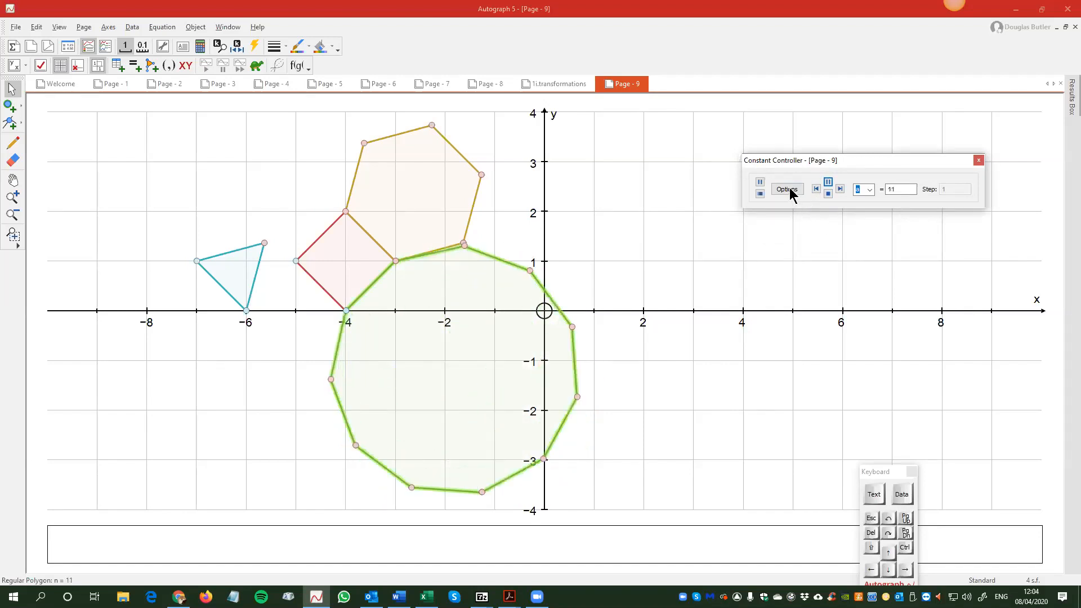
{"action": "left_click", "coordinate": [787, 189]}
{"action": "left_click_drag", "start_coordinate": [881, 220], "coordinate": [850, 223]}
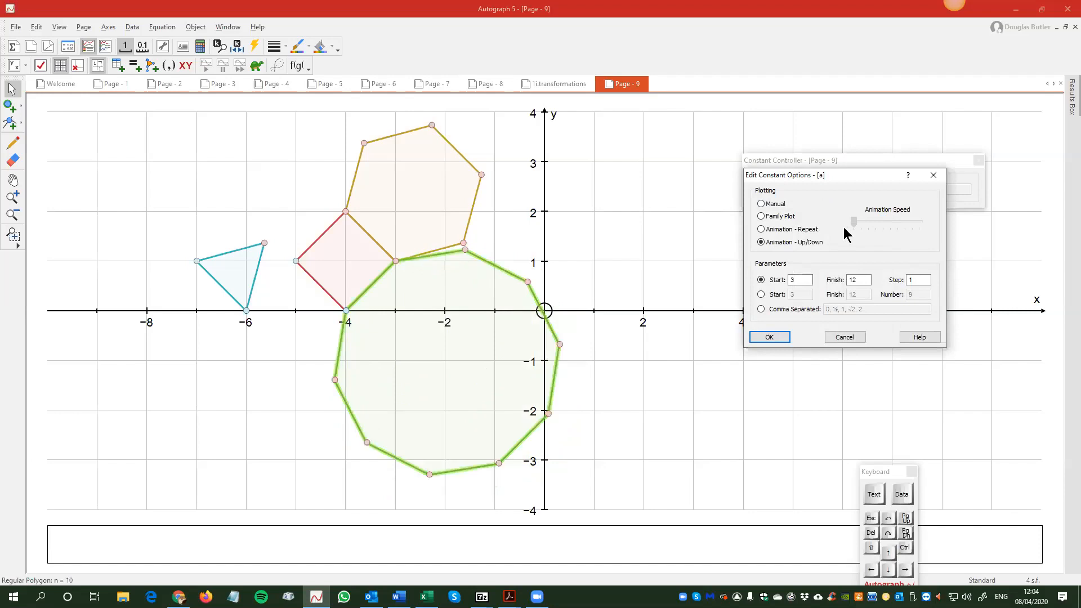
{"action": "left_click", "coordinate": [766, 336]}
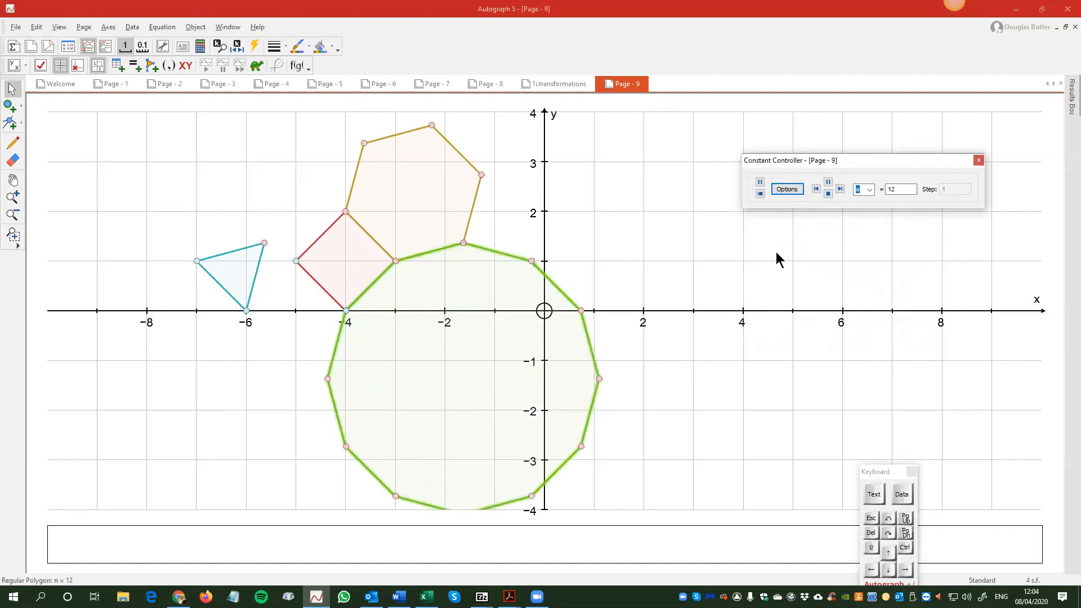
{"action": "left_click", "coordinate": [828, 194]}
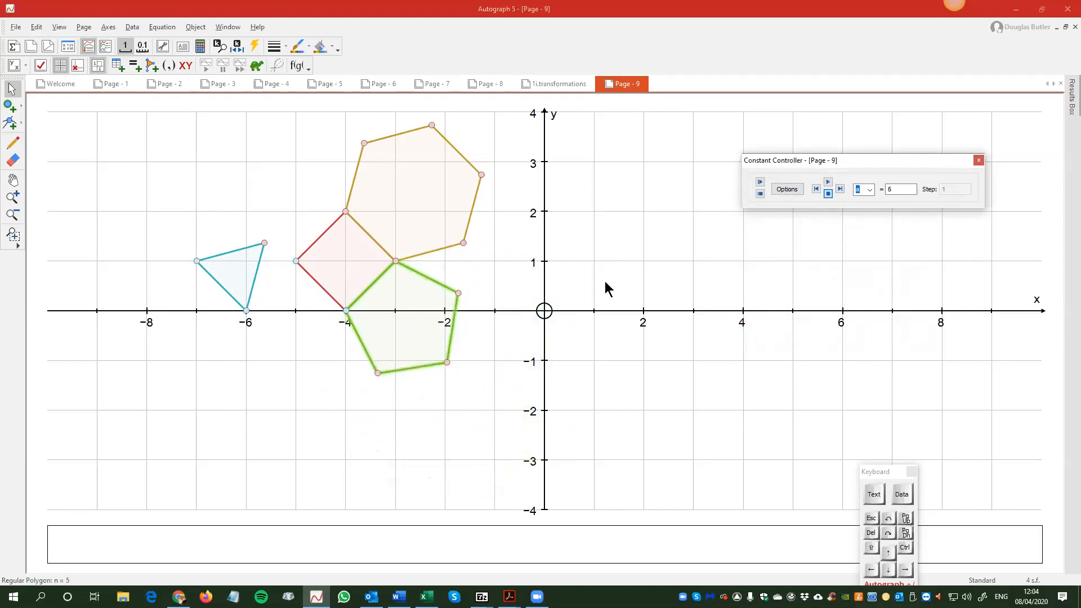
Step: Show the label of the green pentagon
{"action": "left_click", "coordinate": [425, 400]}
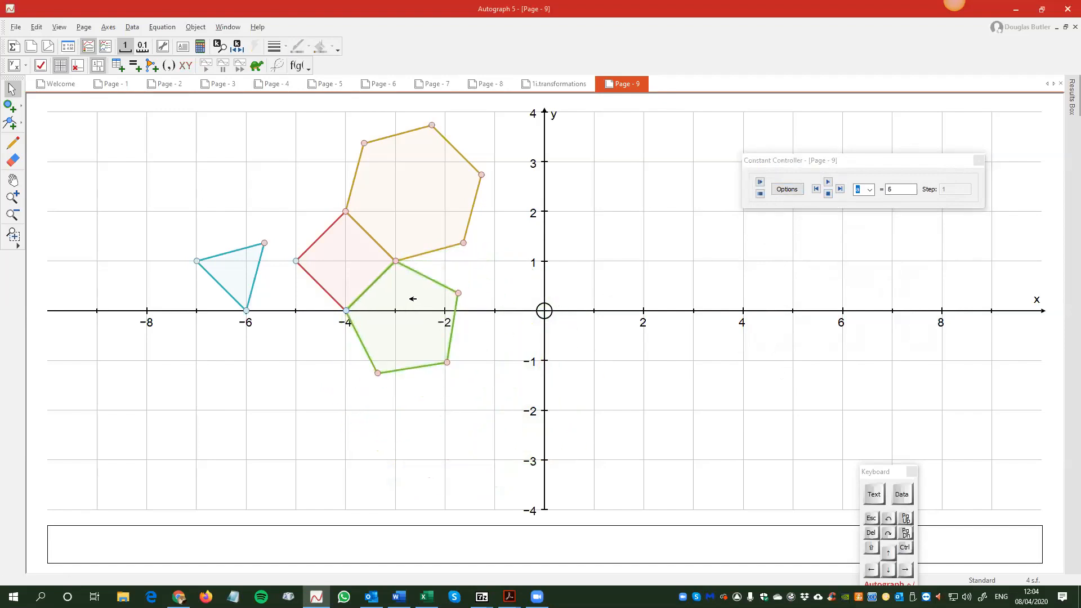
{"action": "left_click", "coordinate": [459, 293]}
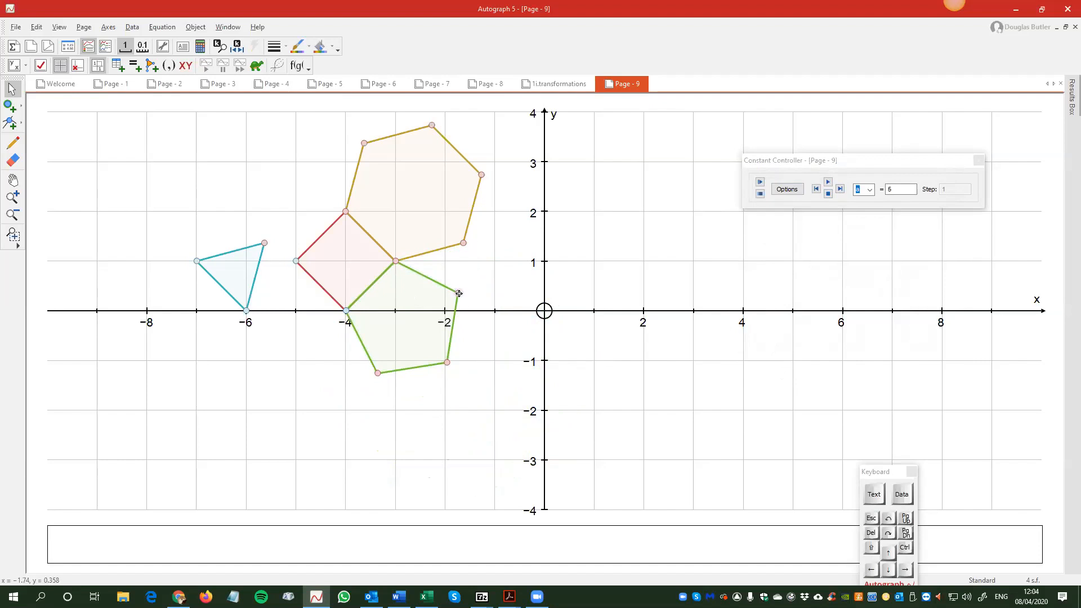
{"action": "left_click", "coordinate": [471, 320]}
{"action": "left_click", "coordinate": [397, 306]}
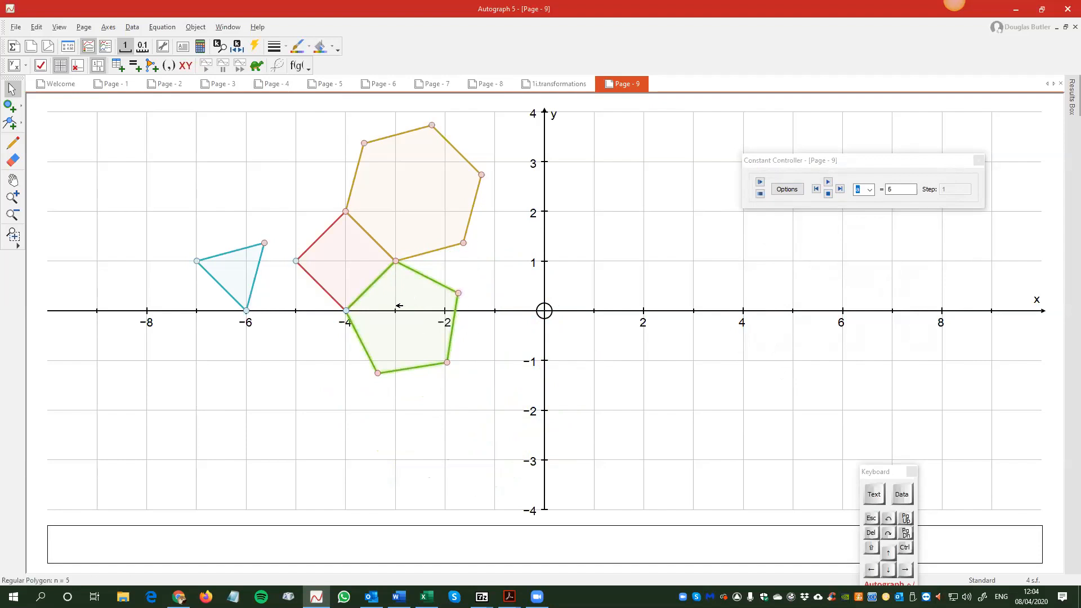
{"action": "right_click", "coordinate": [519, 283]}
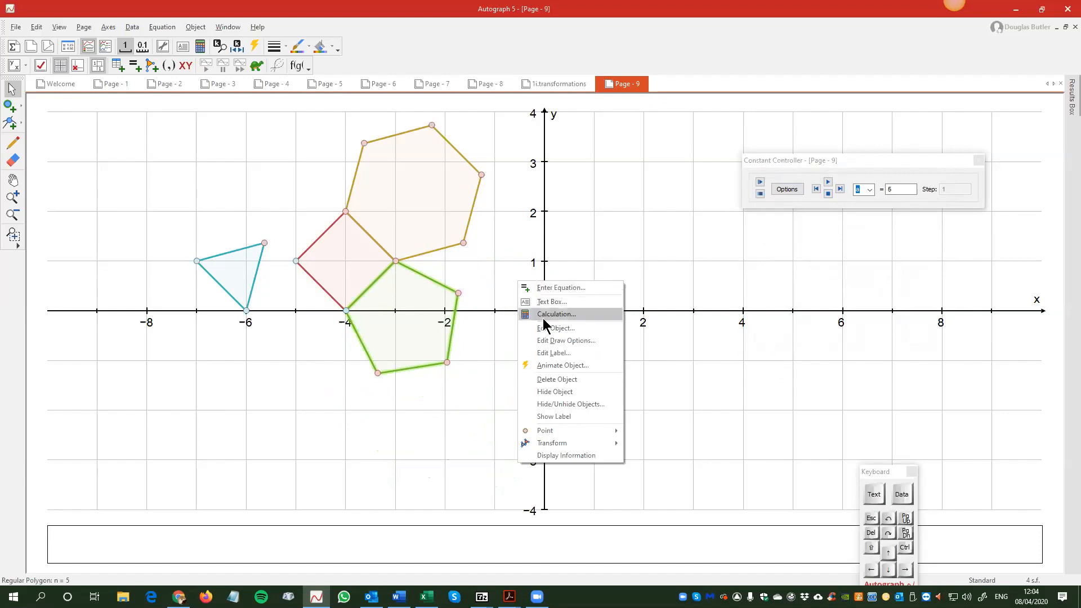
{"action": "left_click", "coordinate": [569, 417]}
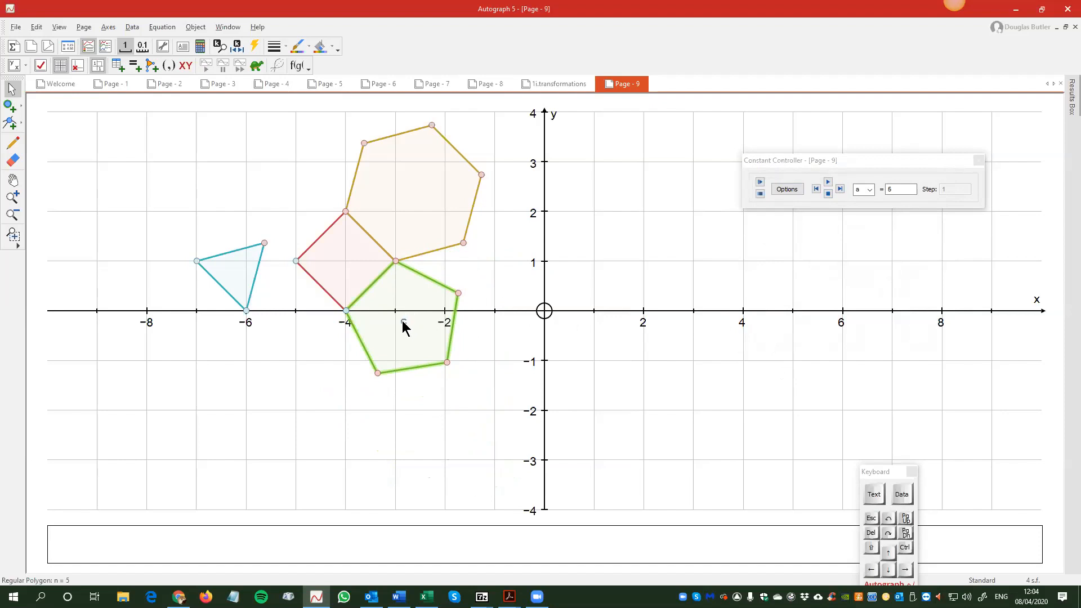
{"action": "left_click", "coordinate": [475, 353]}
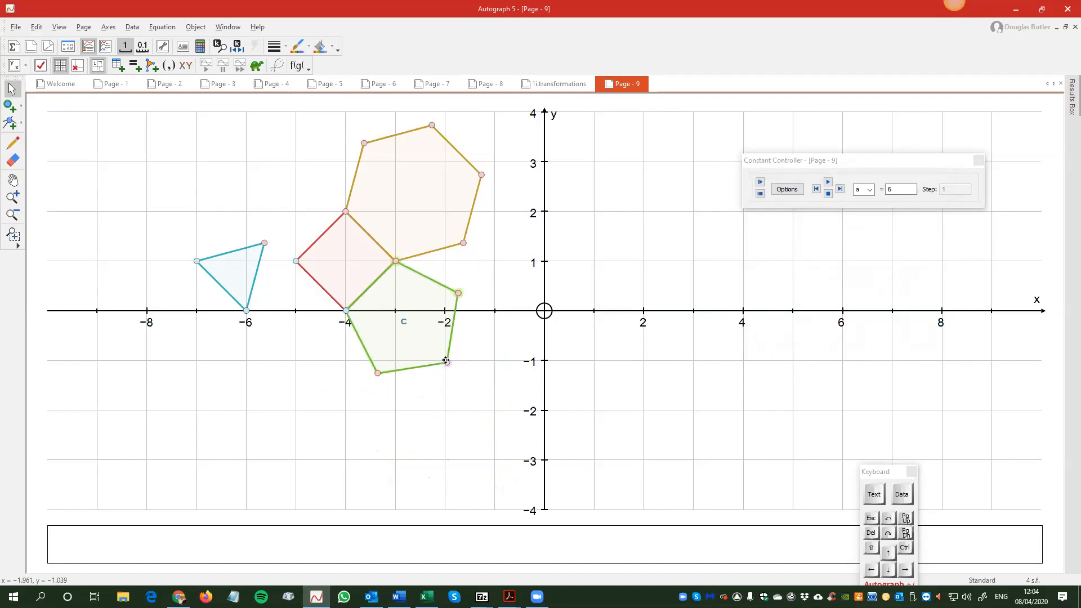
Step: Show the point labels on all five vertices of the green pentagon
{"action": "left_click", "coordinate": [348, 310]}
{"action": "right_click", "coordinate": [528, 270]}
{"action": "left_click", "coordinate": [565, 392]}
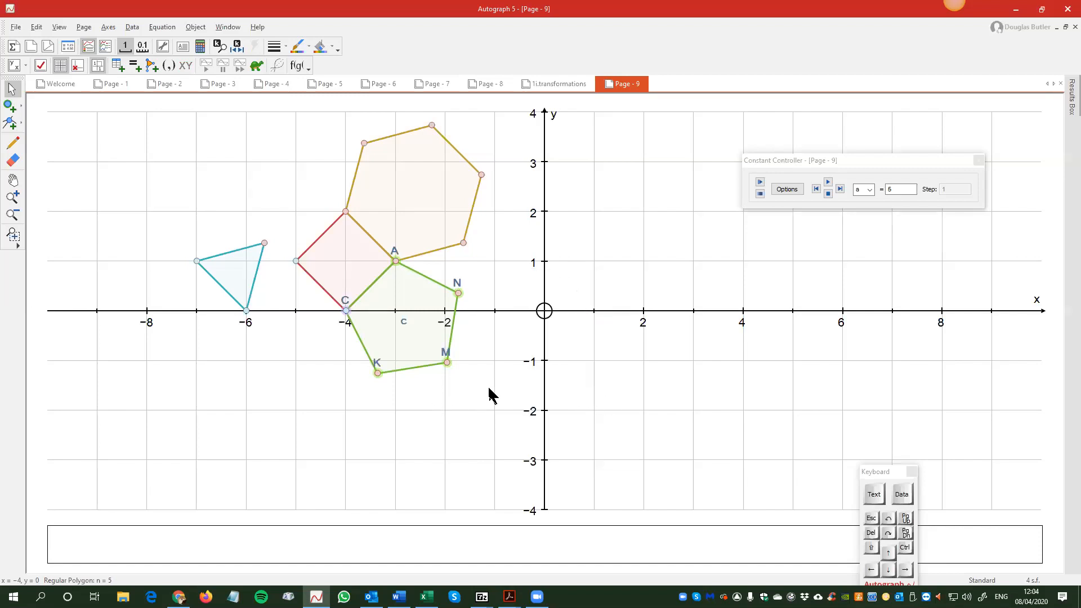
{"action": "left_click", "coordinate": [460, 394]}
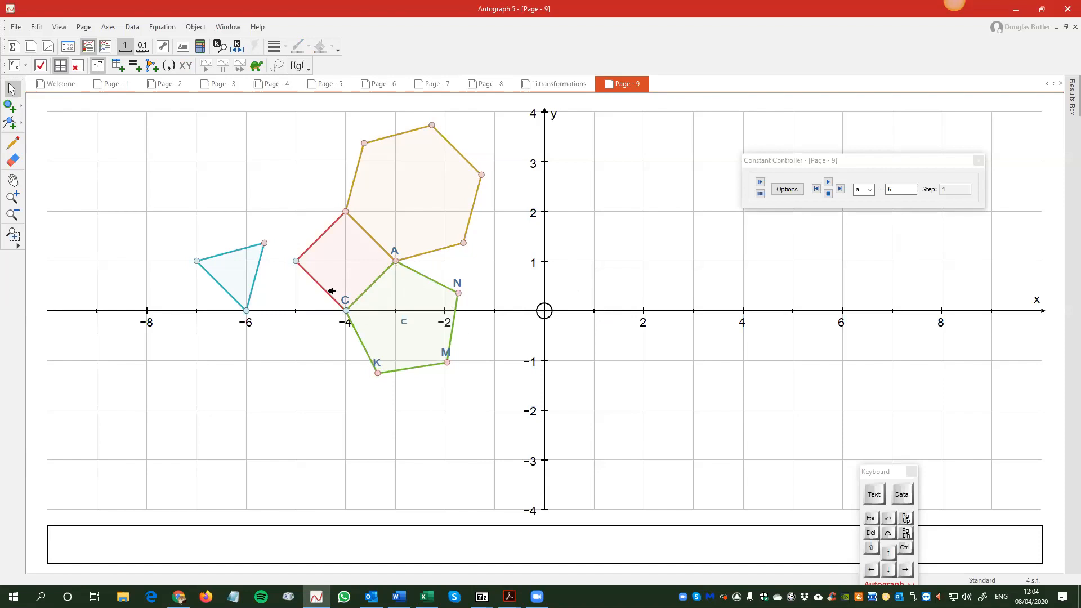
Step: Add an angle measure with its label at vertex N of the green pentagon, between points A and M
{"action": "left_click", "coordinate": [396, 262]}
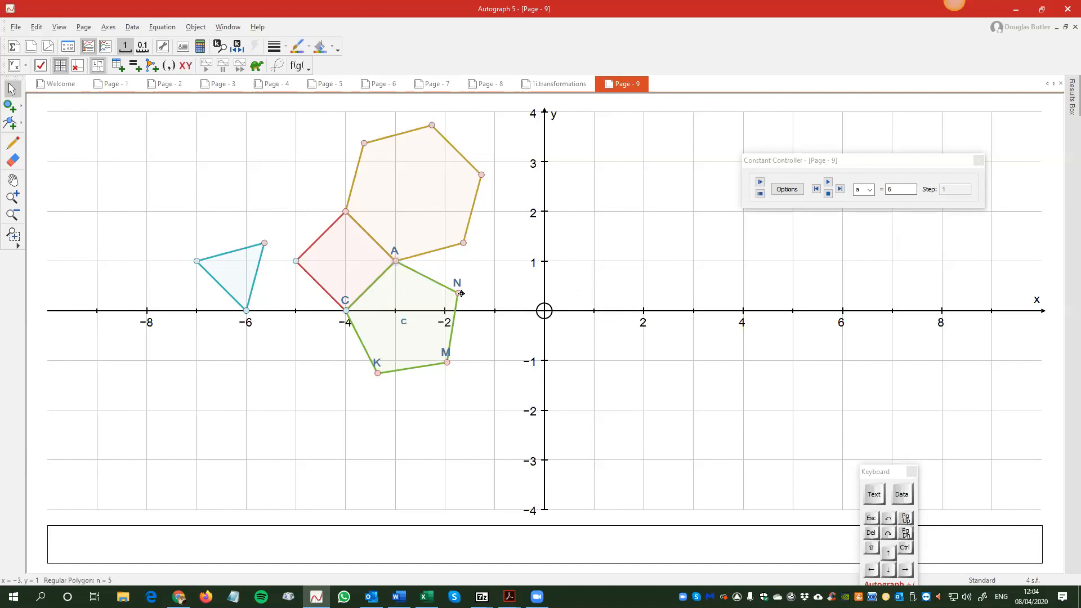
{"action": "left_click", "coordinate": [449, 361], "text": "shift"}
{"action": "right_click", "coordinate": [498, 285]}
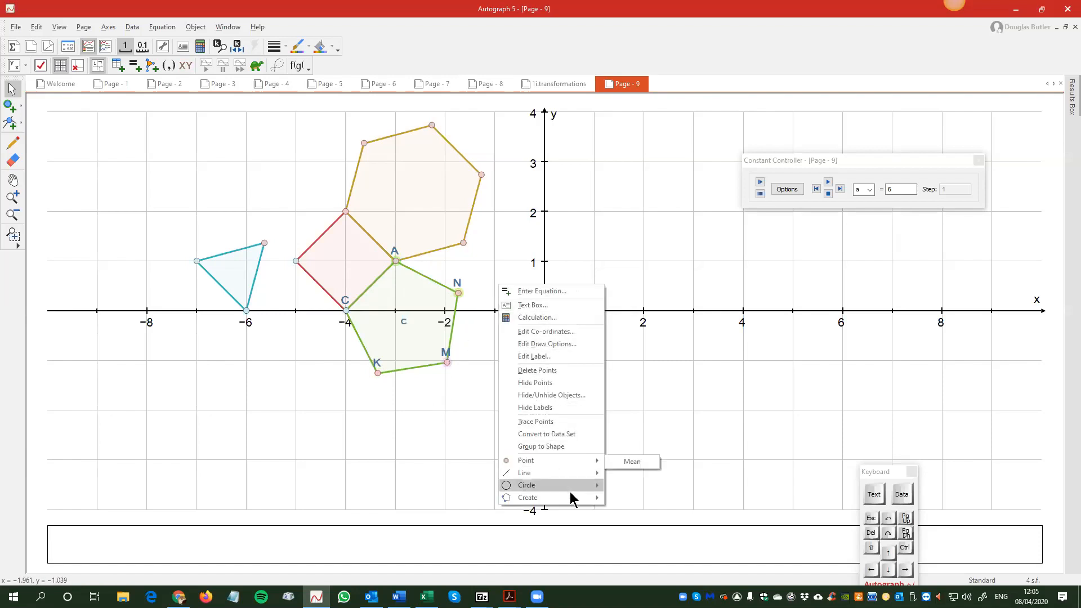
{"action": "mouse_move", "coordinate": [578, 498]}
{"action": "left_click", "coordinate": [667, 537]}
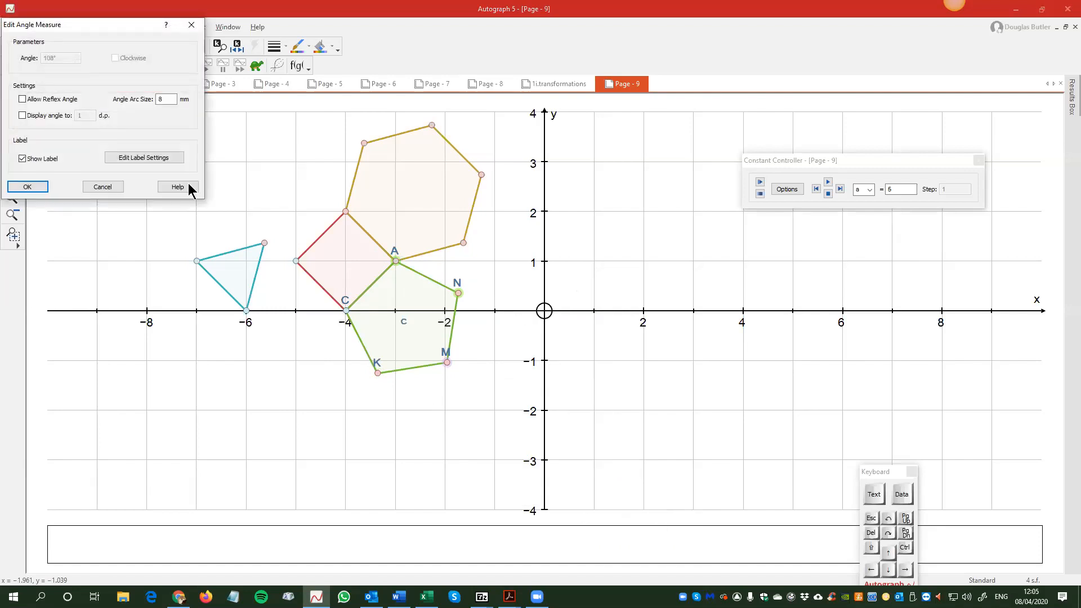
{"action": "left_click", "coordinate": [25, 187]}
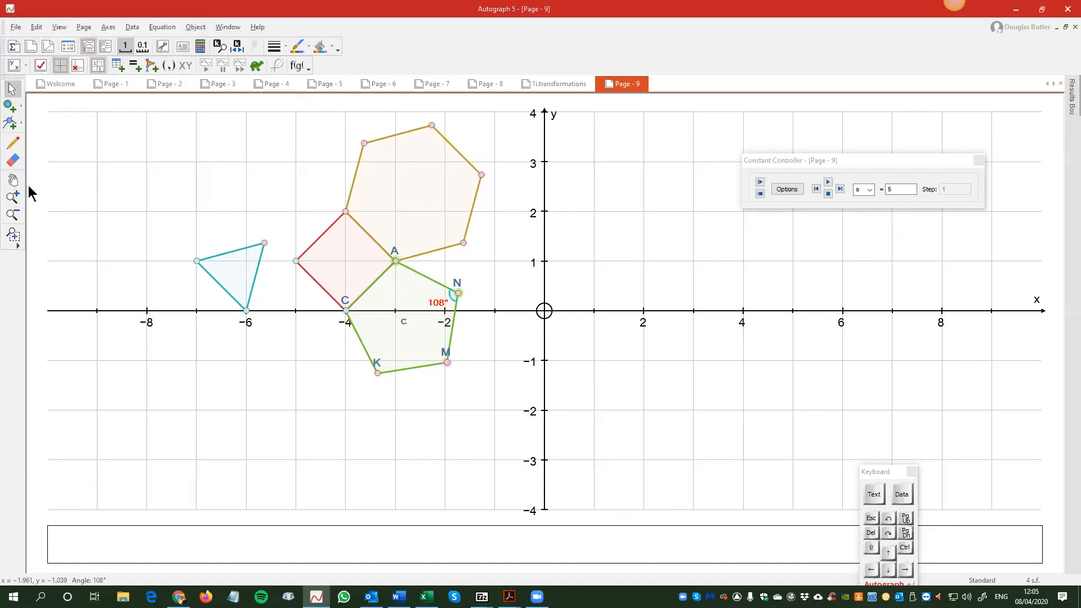
{"action": "left_click", "coordinate": [477, 324]}
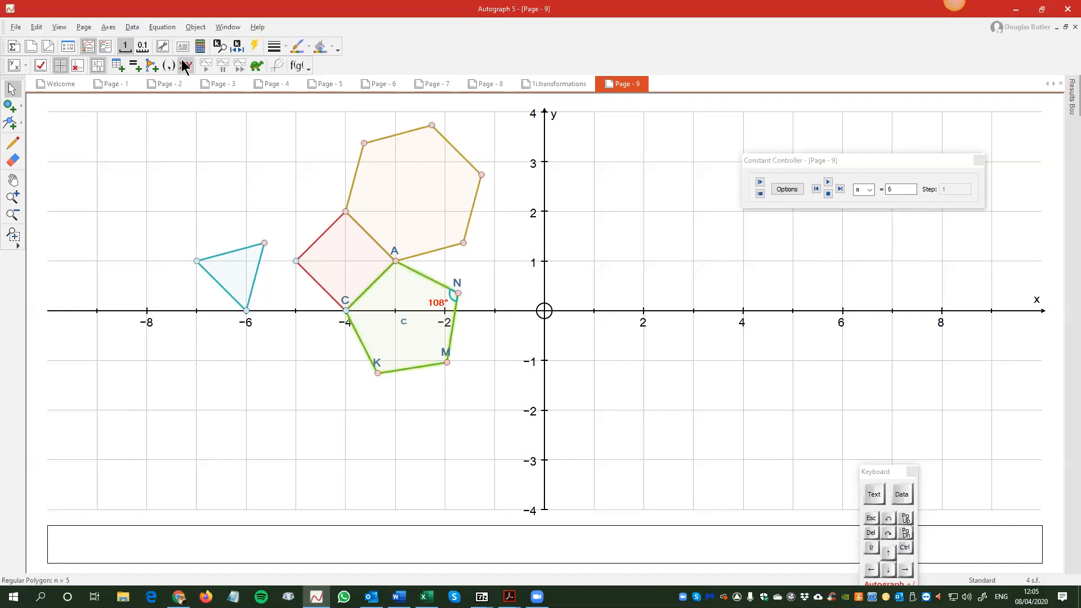
{"action": "left_click", "coordinate": [200, 47]}
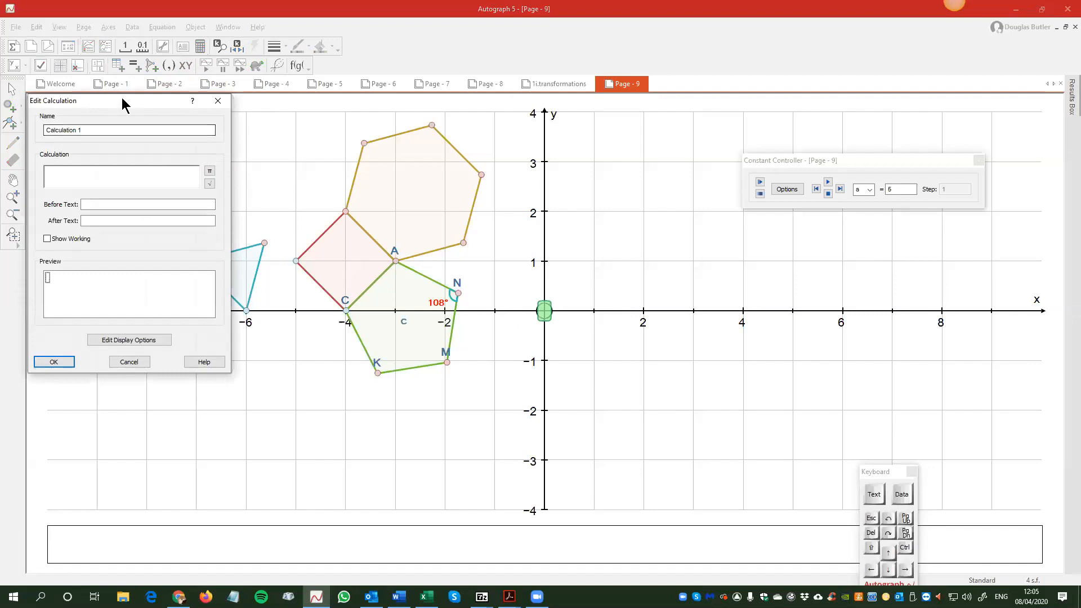
{"action": "left_click_drag", "start_coordinate": [125, 99], "coordinate": [212, 224]}
{"action": "left_click", "coordinate": [408, 324]}
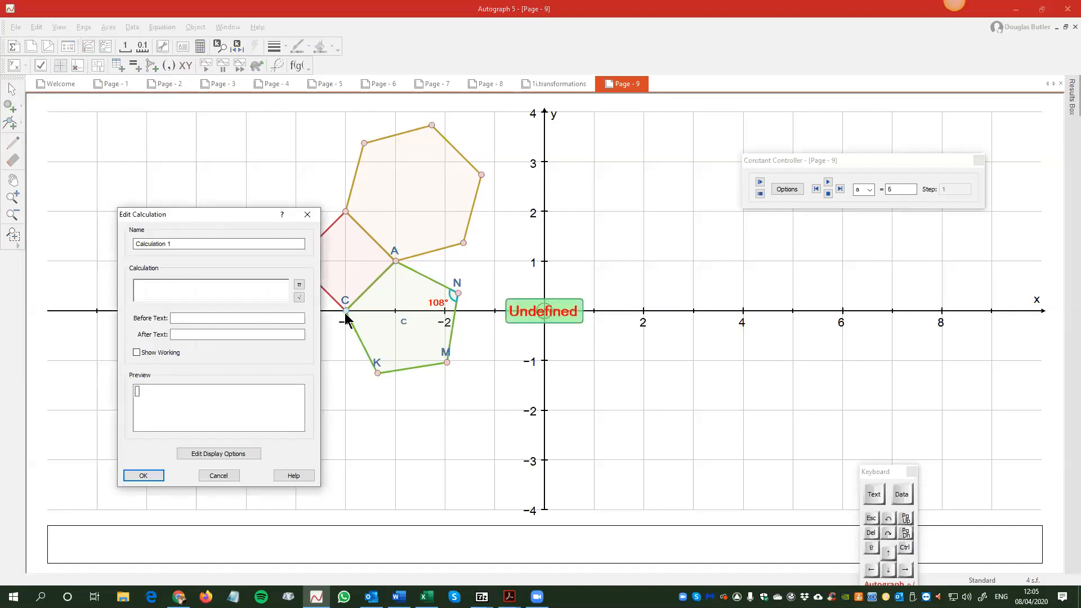
{"action": "left_click", "coordinate": [307, 214]}
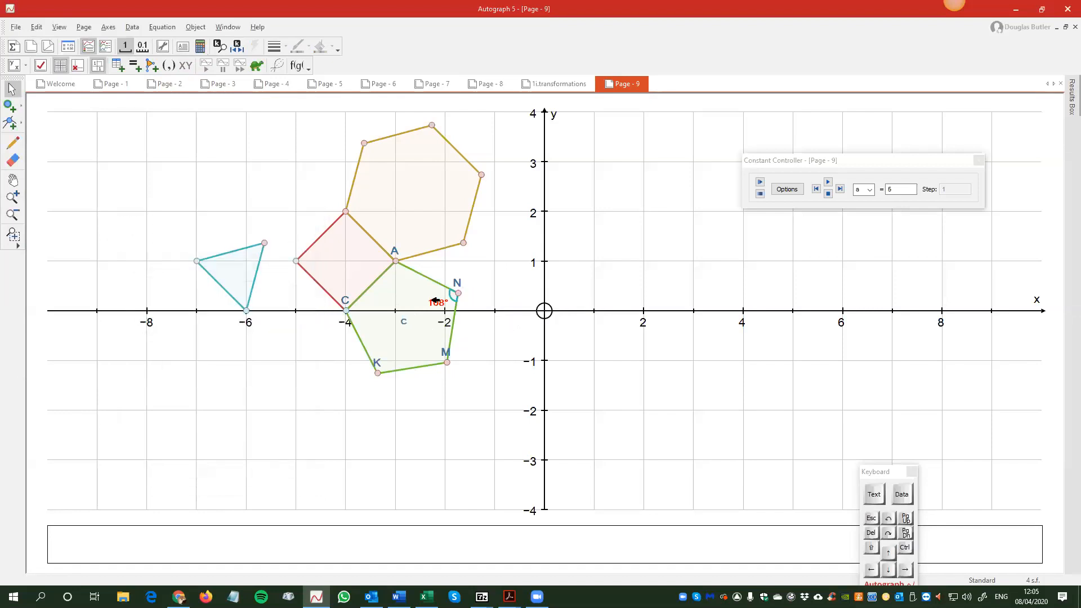
Step: Create a calculation for the green pentagon that multiplies its Sides by its Interior Angle
{"action": "left_click", "coordinate": [411, 294]}
{"action": "left_click", "coordinate": [200, 46]}
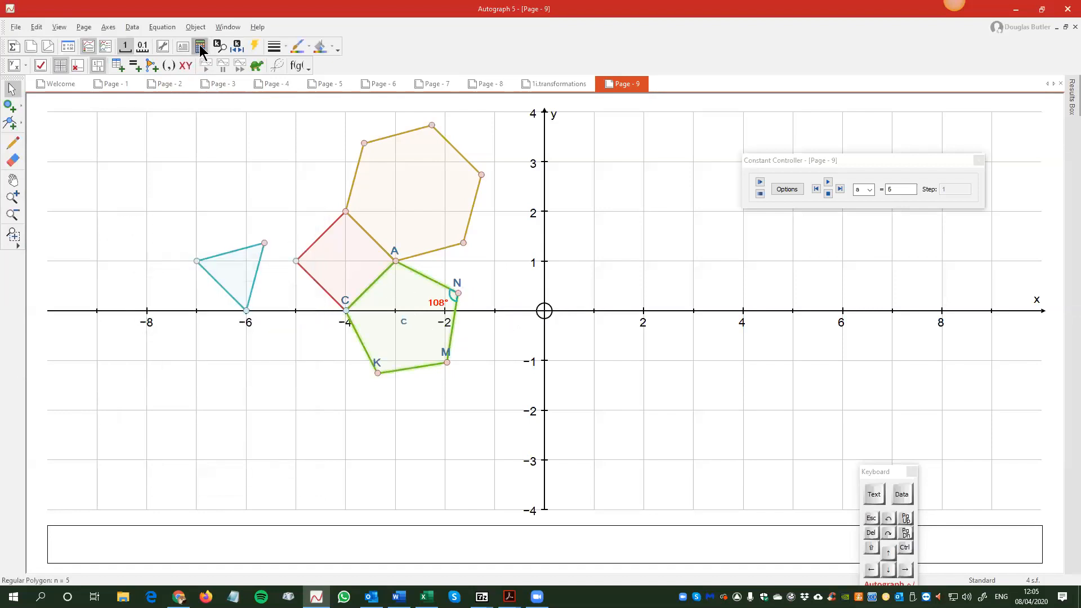
{"action": "left_click", "coordinate": [209, 246]}
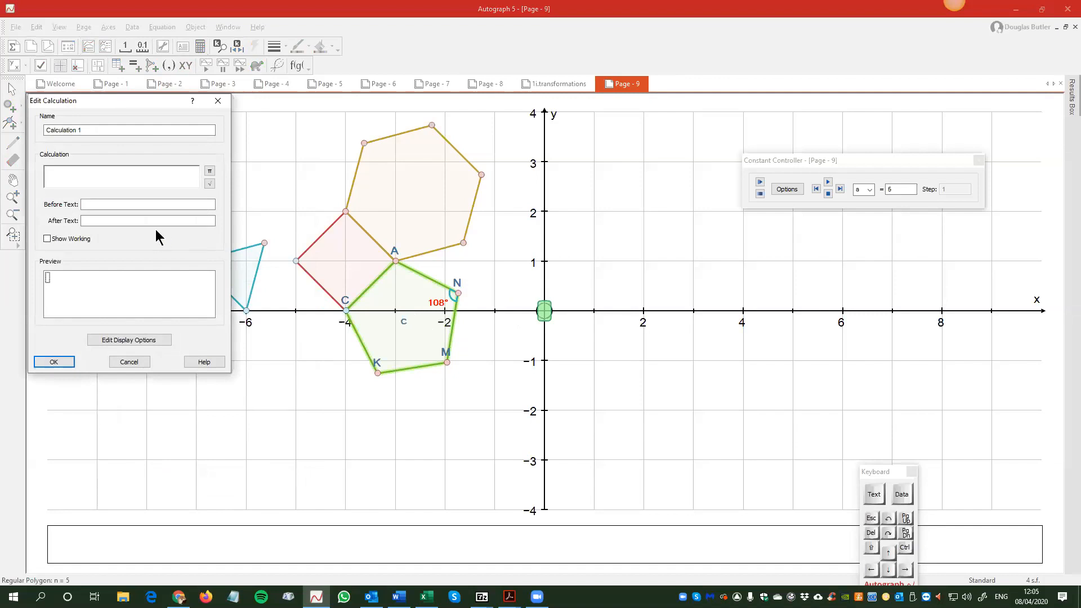
{"action": "left_click", "coordinate": [409, 305]}
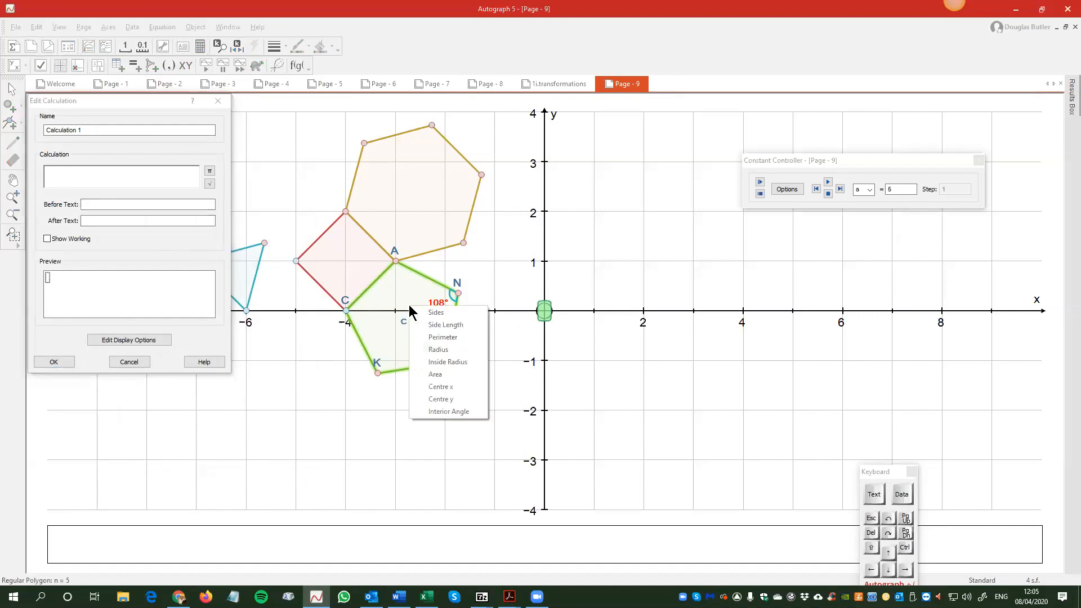
{"action": "left_click", "coordinate": [440, 311]}
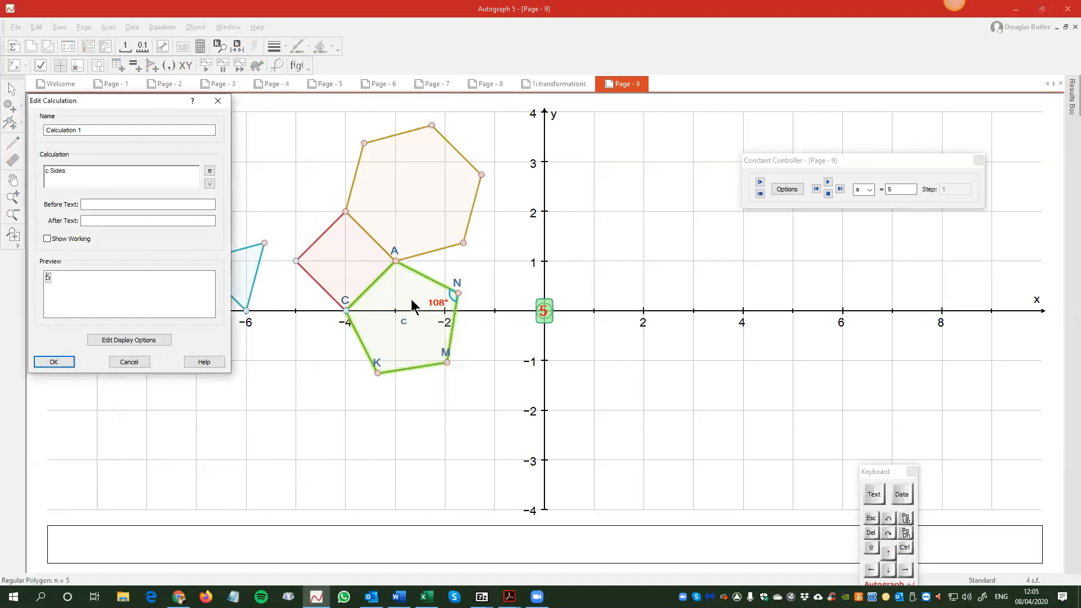
{"action": "type", "text": "*"}
{"action": "left_click", "coordinate": [419, 295]}
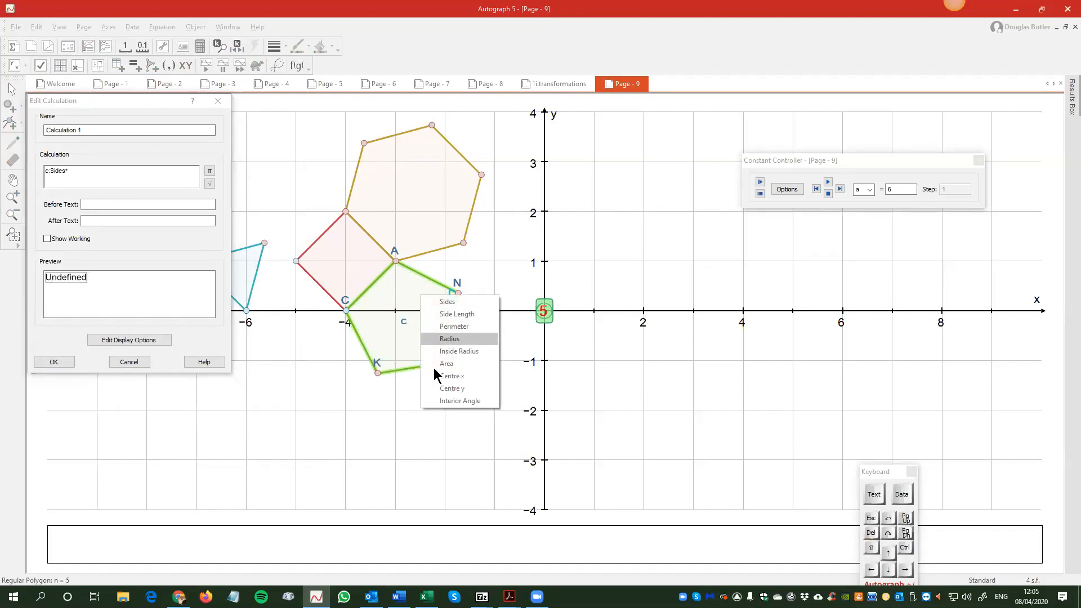
{"action": "left_click", "coordinate": [454, 400]}
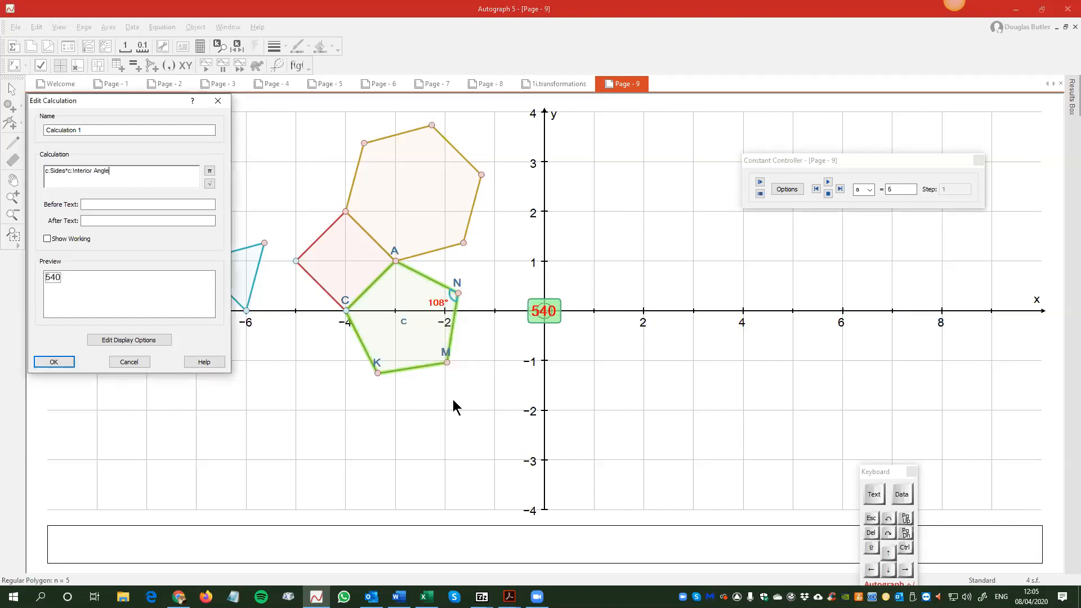
Step: Put the text "asdasd =" before the calculation result and place its box above the x-axis beside the pentagon
{"action": "left_click", "coordinate": [96, 204]}
{"action": "type", "text": "asdasd ="}
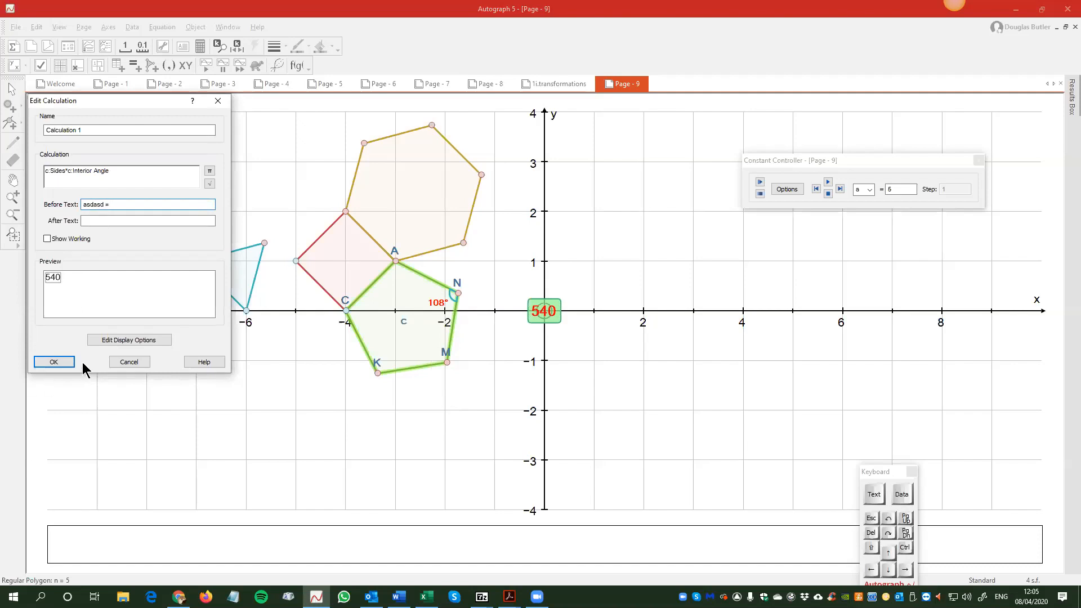
{"action": "left_click", "coordinate": [54, 362]}
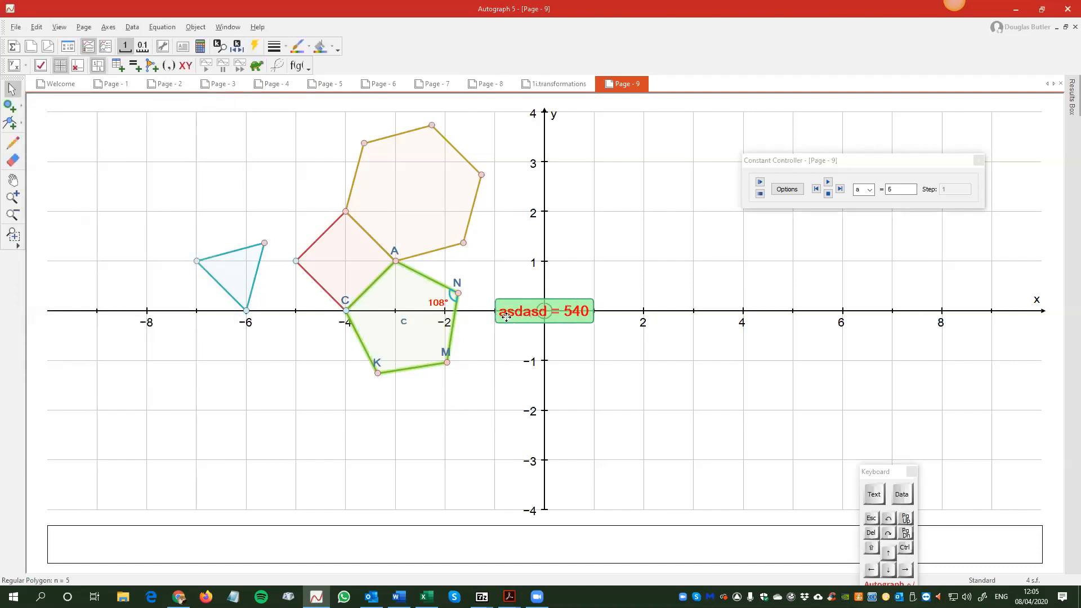
{"action": "left_click_drag", "start_coordinate": [530, 313], "coordinate": [524, 244]}
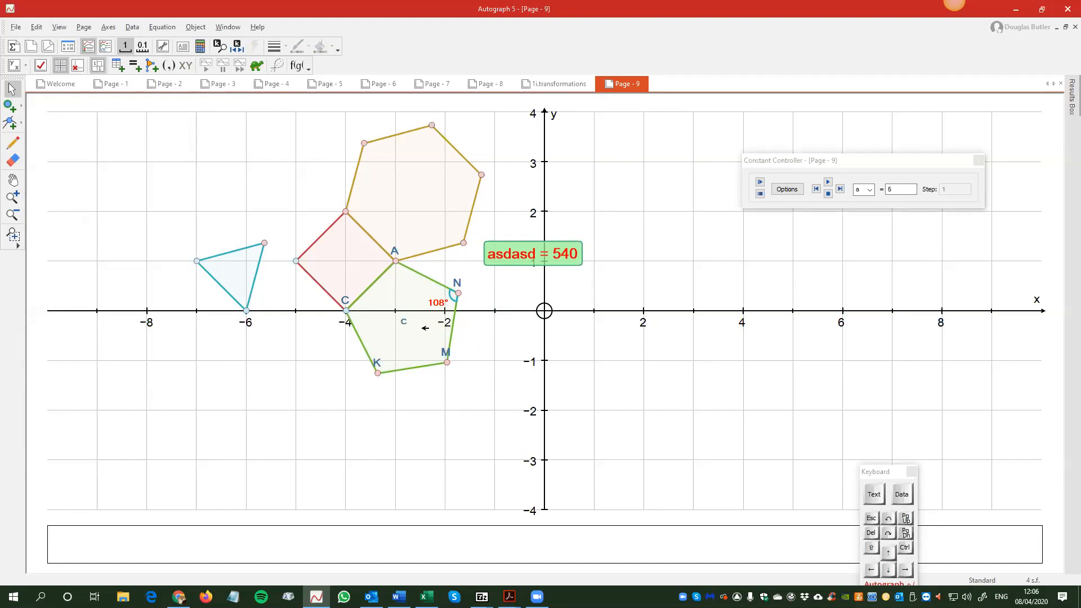
Step: Switch the plotting mode of constant a to Manual
{"action": "left_click", "coordinate": [424, 332]}
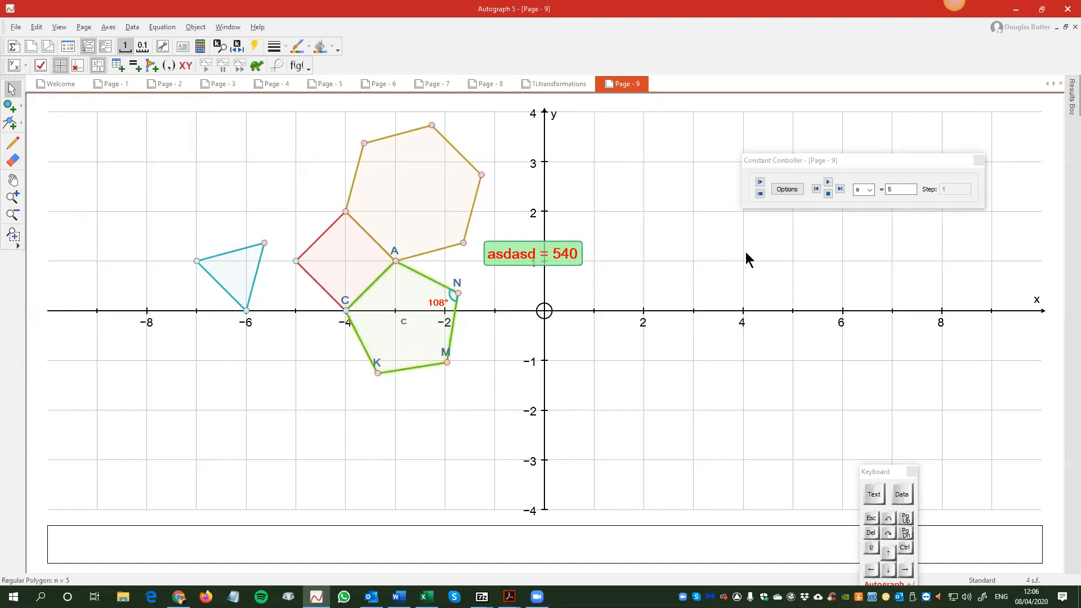
{"action": "left_click", "coordinate": [794, 192]}
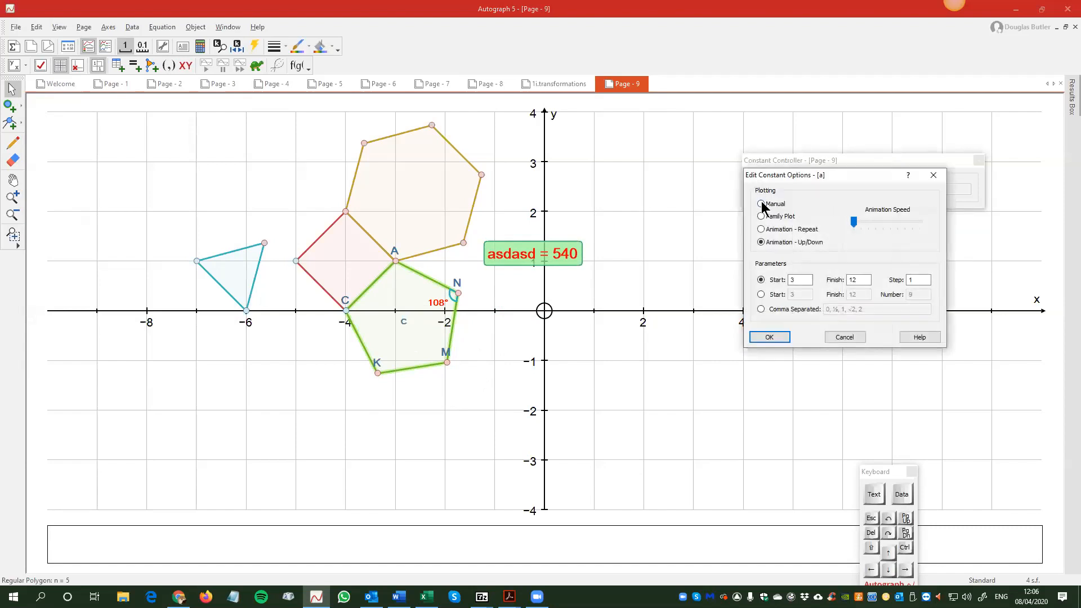
{"action": "left_click", "coordinate": [770, 337]}
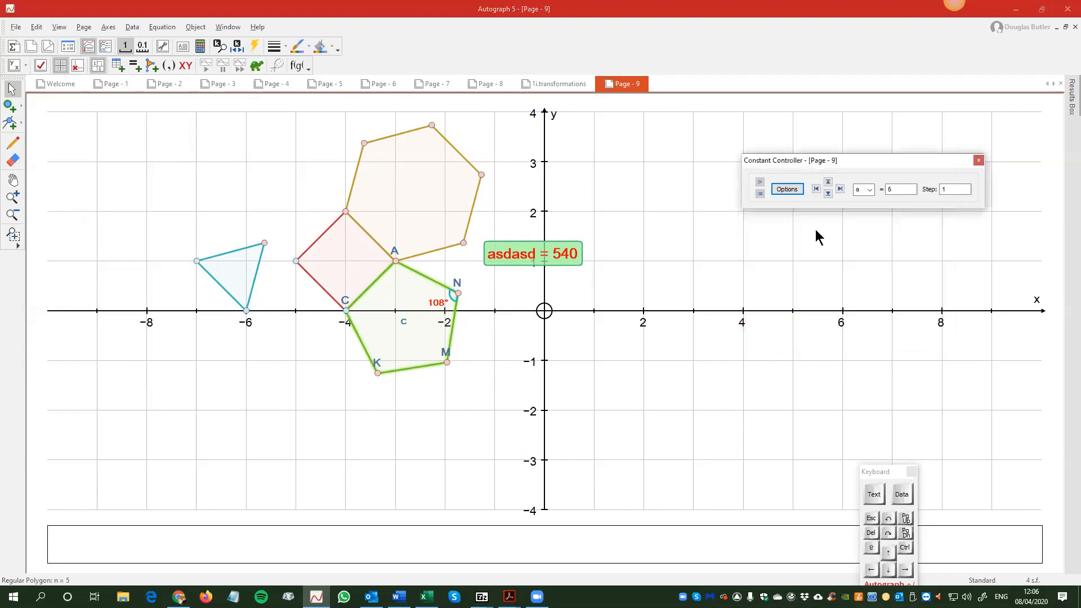
Step: Vary constant a up and down in steps of 1 to change the green polygon's sides, finishing at 7
{"action": "left_click", "coordinate": [828, 183]}
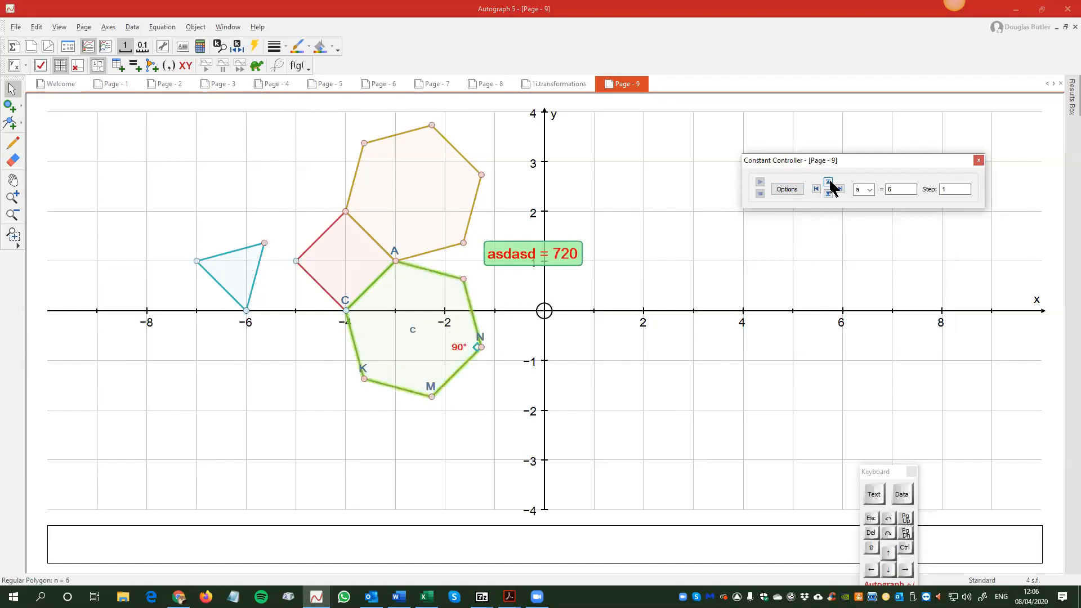
{"action": "left_click", "coordinate": [828, 183]}
{"action": "left_click", "coordinate": [829, 183]}
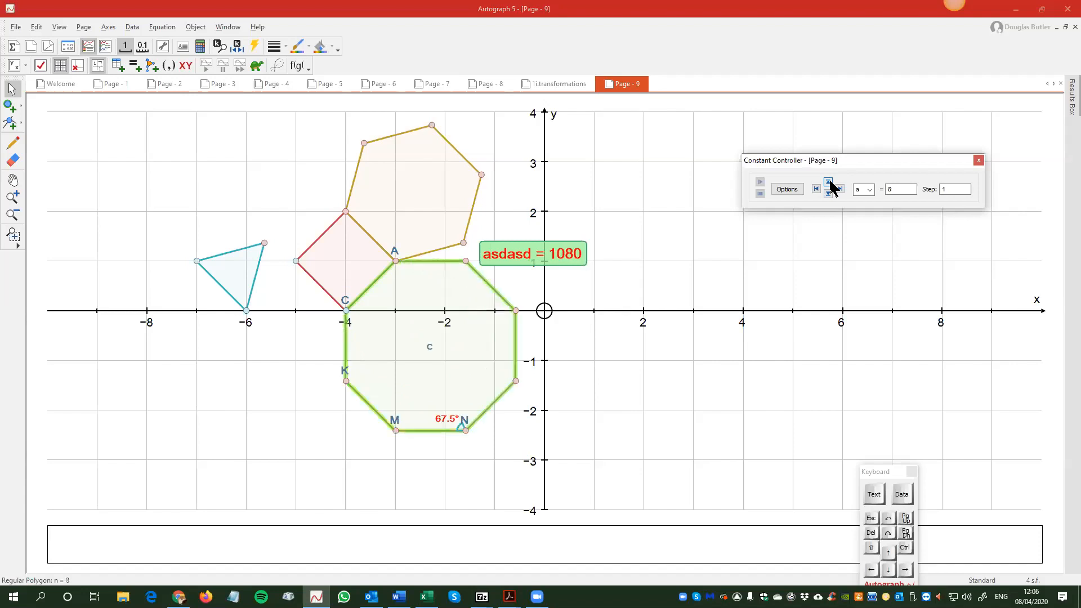
{"action": "left_click", "coordinate": [828, 183]}
{"action": "left_click", "coordinate": [828, 183]}
{"action": "left_click", "coordinate": [828, 193]}
{"action": "left_click", "coordinate": [829, 194]}
{"action": "left_click", "coordinate": [828, 193]}
{"action": "left_click", "coordinate": [828, 193]}
{"action": "left_click", "coordinate": [829, 193]}
{"action": "left_click", "coordinate": [829, 193]}
{"action": "left_click", "coordinate": [828, 182]}
{"action": "left_click", "coordinate": [829, 182]}
{"action": "left_click", "coordinate": [829, 182]}
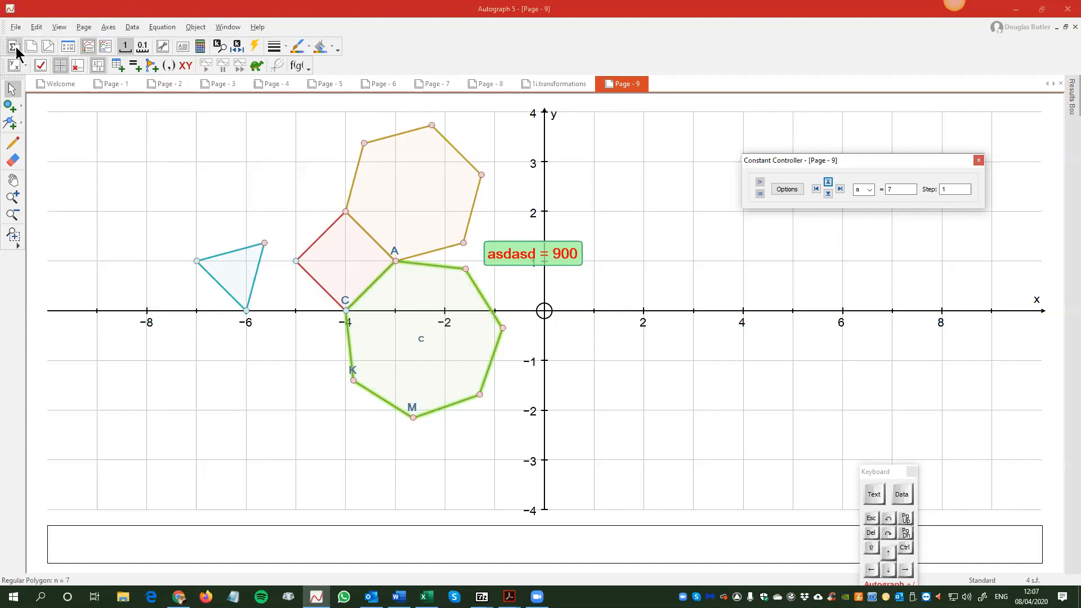
Step: Add a new 2D graph page and remove its axes and grid
{"action": "left_click", "coordinate": [629, 288]}
{"action": "left_click_drag", "start_coordinate": [630, 287], "coordinate": [577, 285]}
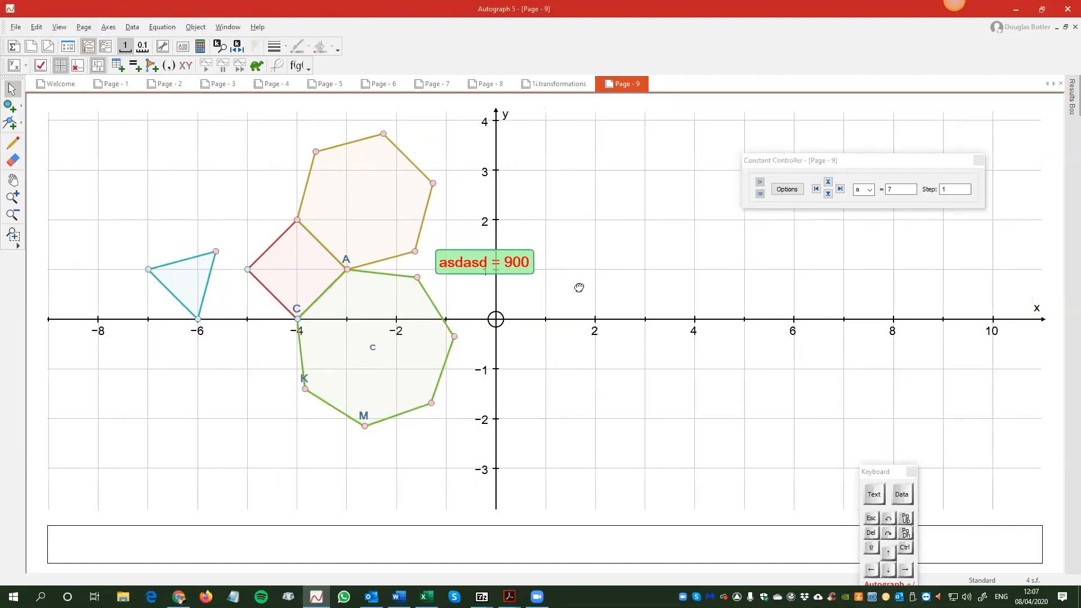
{"action": "left_click", "coordinate": [31, 46]}
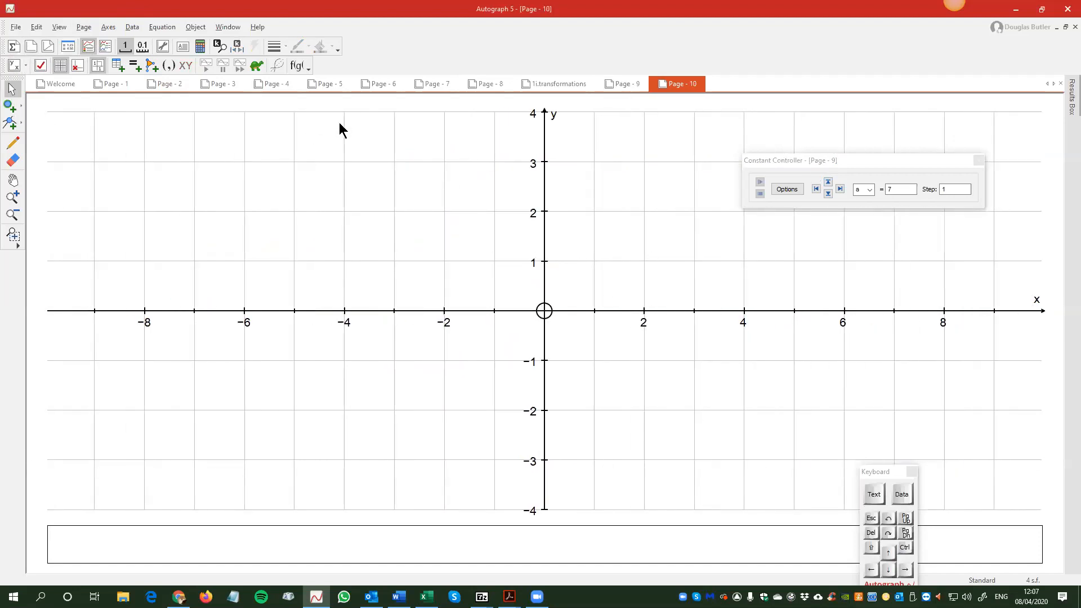
{"action": "left_click", "coordinate": [91, 70]}
{"action": "left_click", "coordinate": [82, 65]}
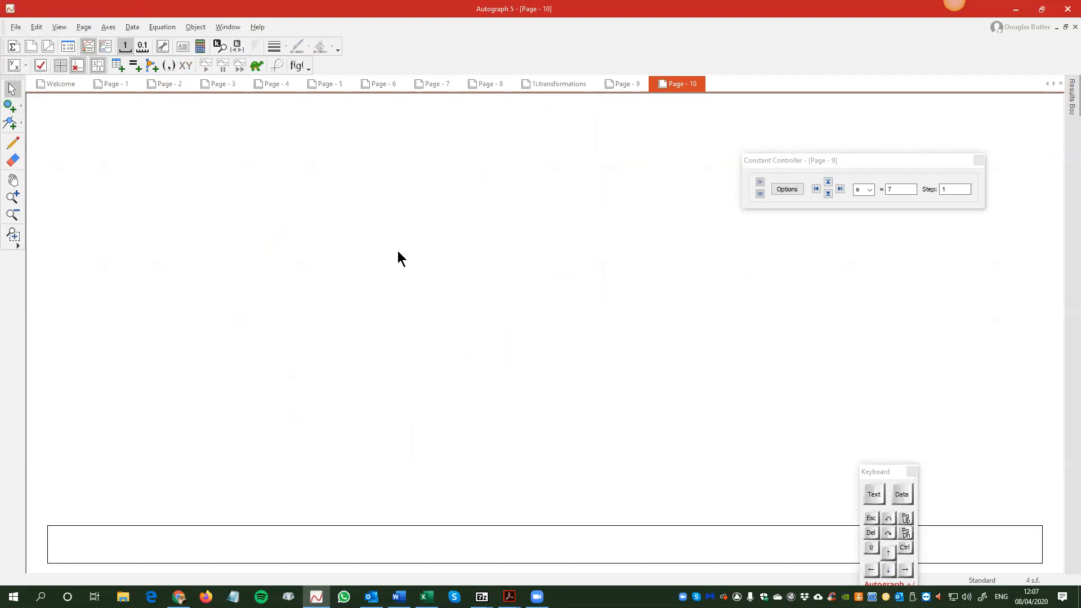
Step: Place a point at (-1, 0) and draw a circle of radius 3 centred on it
{"action": "left_click", "coordinate": [10, 106]}
{"action": "left_click", "coordinate": [495, 310]}
{"action": "right_click", "coordinate": [527, 267]}
{"action": "mouse_move", "coordinate": [603, 464]}
{"action": "left_click", "coordinate": [675, 468]}
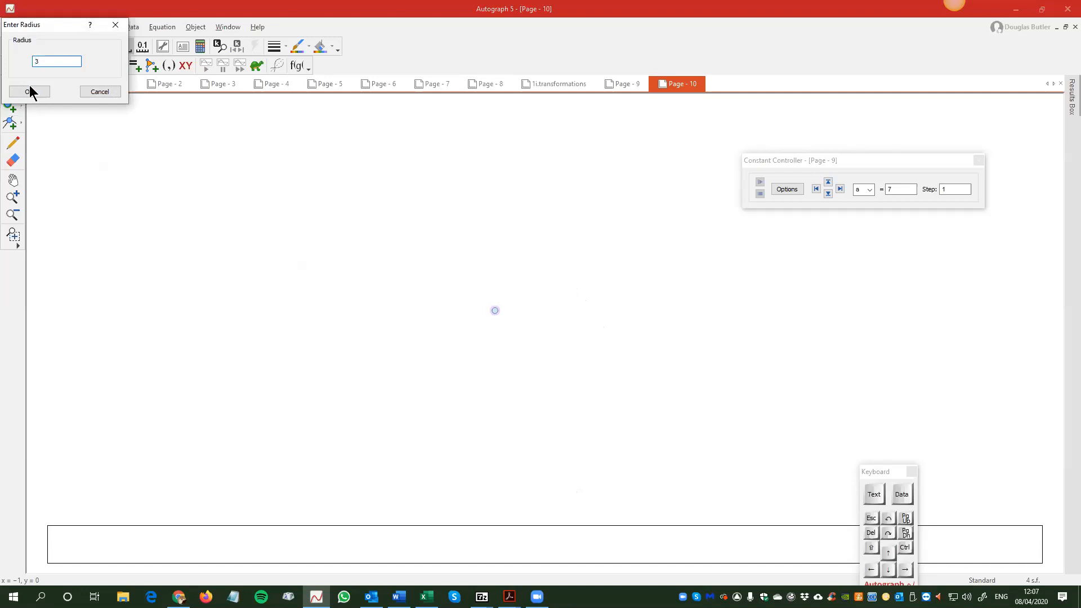
{"action": "left_click", "coordinate": [29, 91]}
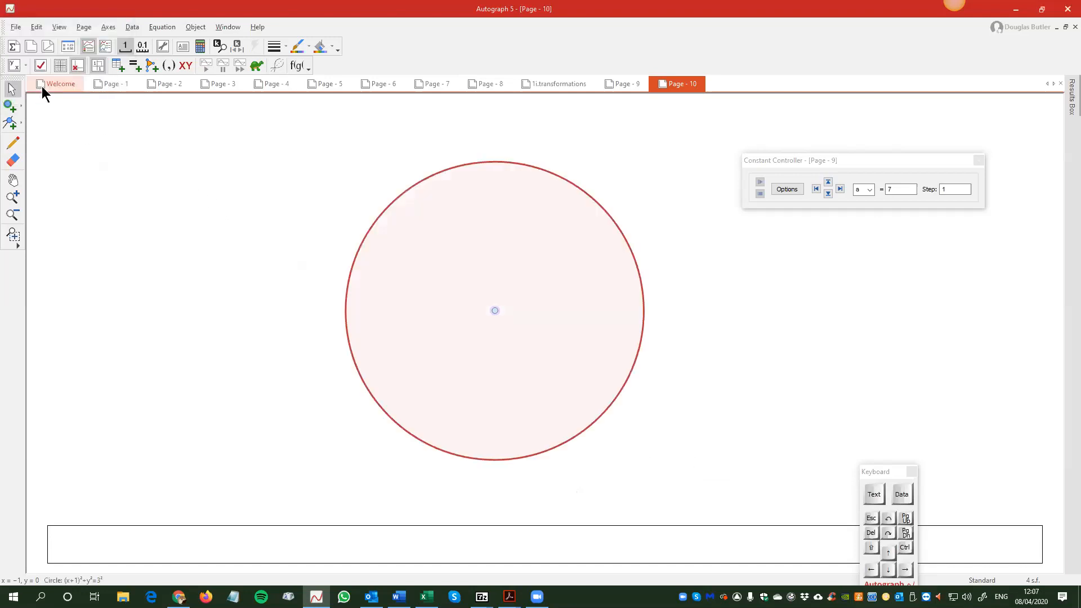
{"action": "left_click_drag", "start_coordinate": [493, 312], "coordinate": [481, 290]}
{"action": "left_click", "coordinate": [837, 342]}
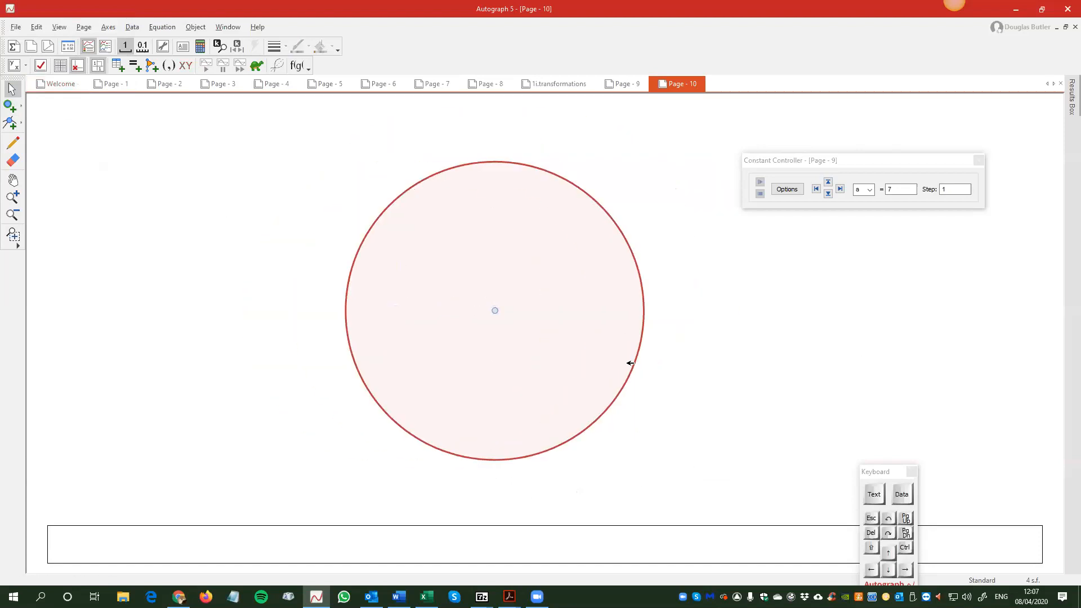
Step: Place three points on the circle's circumference, near the bottom, at the lower right and at the upper left
{"action": "left_click", "coordinate": [9, 105]}
{"action": "left_click", "coordinate": [461, 456]}
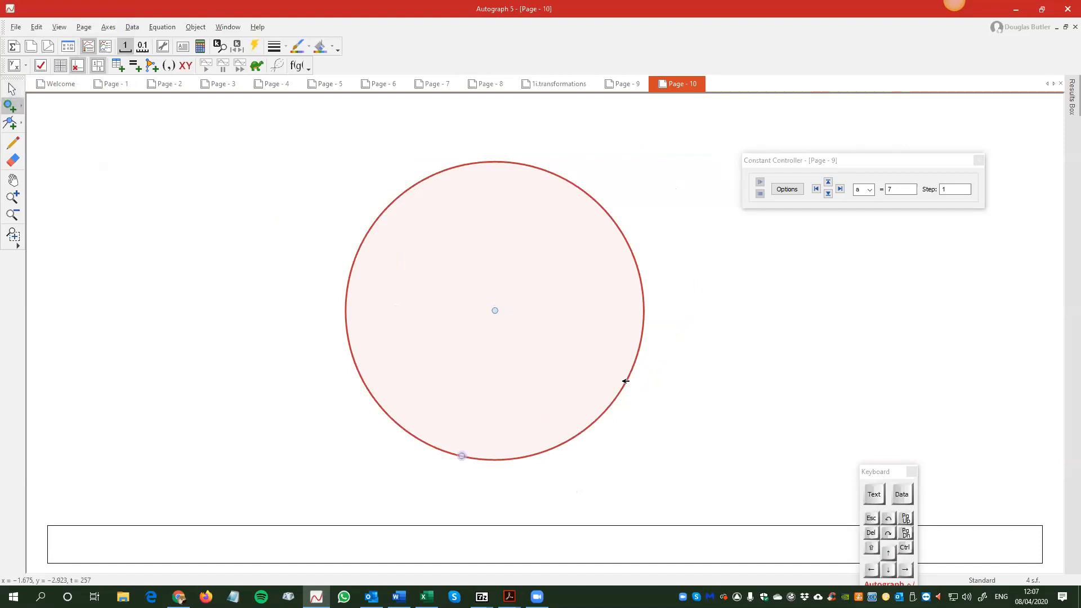
{"action": "left_click", "coordinate": [627, 381]}
{"action": "left_click", "coordinate": [402, 198]}
Step: Draw two line segments from the upper-left circumference point to the lower-right and bottom points
{"action": "left_click", "coordinate": [11, 105]}
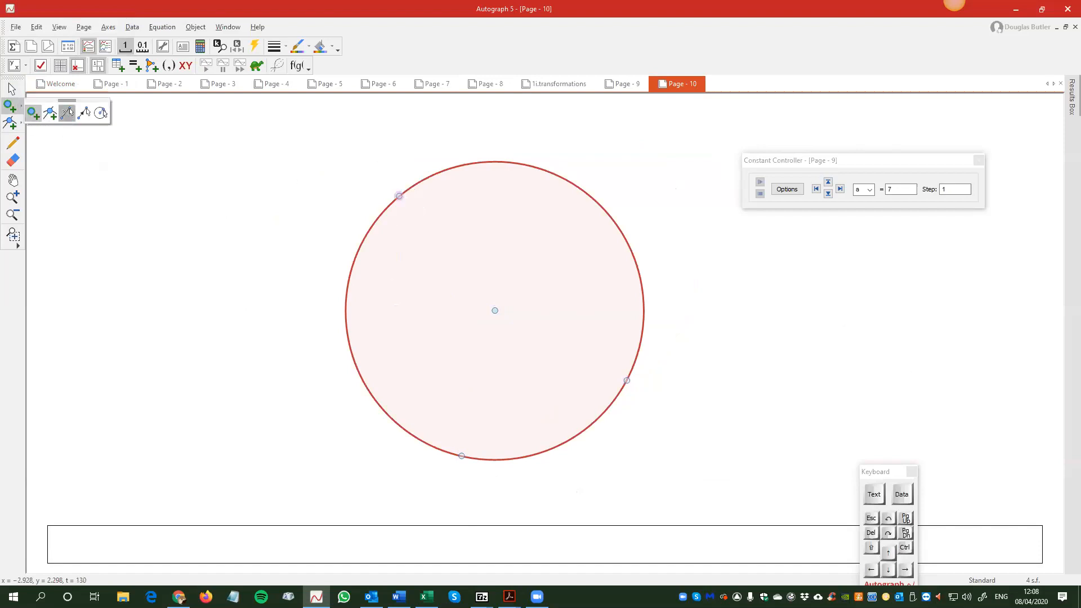
{"action": "left_click", "coordinate": [62, 114]}
{"action": "left_click_drag", "start_coordinate": [399, 197], "coordinate": [627, 380]}
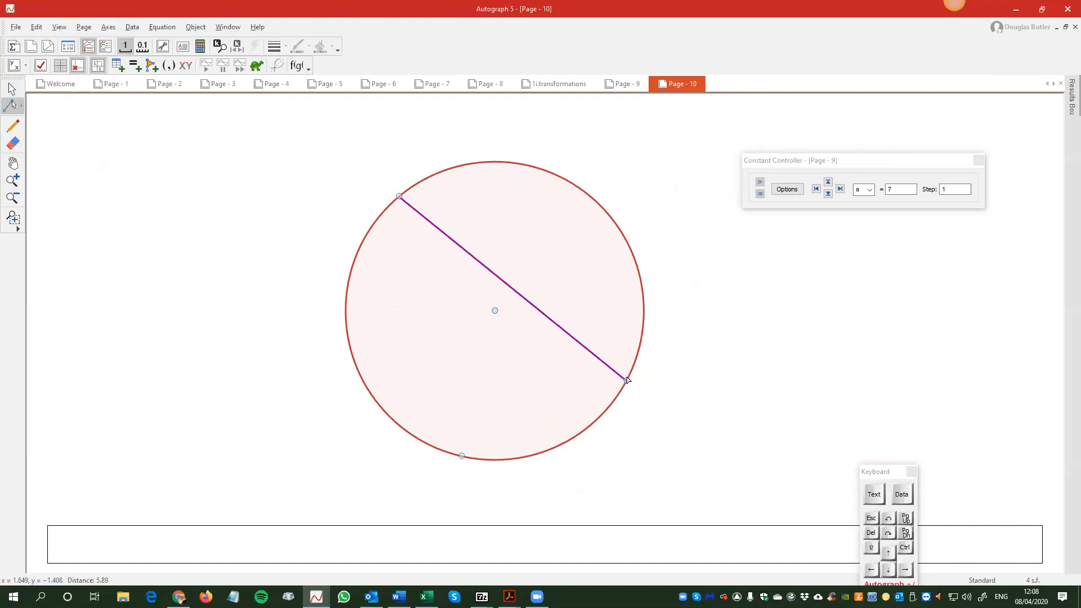
{"action": "left_click_drag", "start_coordinate": [402, 202], "coordinate": [460, 456]}
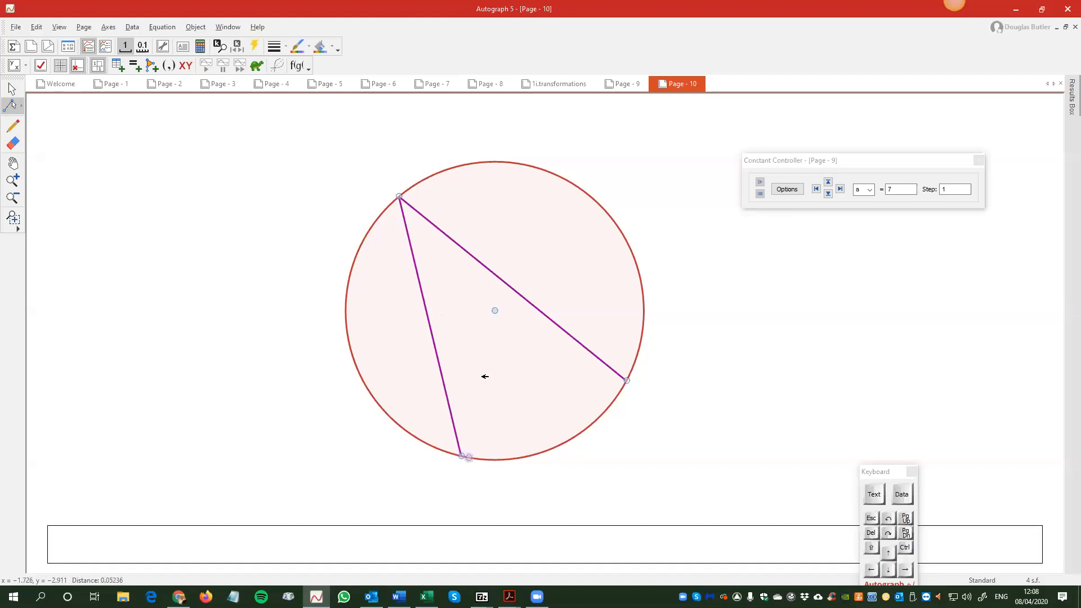
Step: Draw two line segments from the circle's centre to the bottom and lower-right circumference points
{"action": "left_click", "coordinate": [495, 311]}
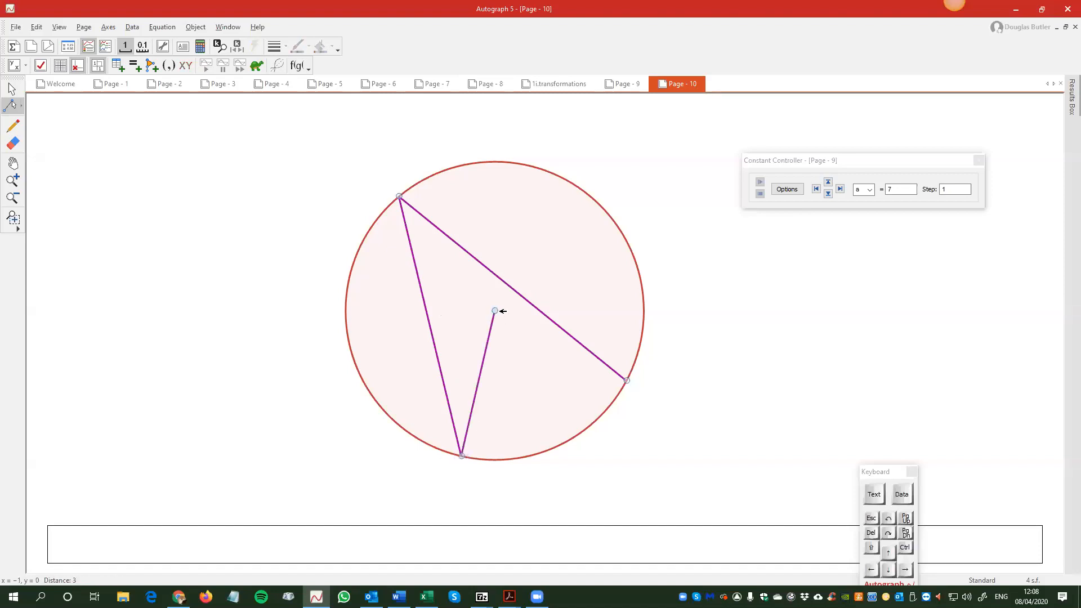
{"action": "left_click_drag", "start_coordinate": [495, 312], "coordinate": [628, 381]}
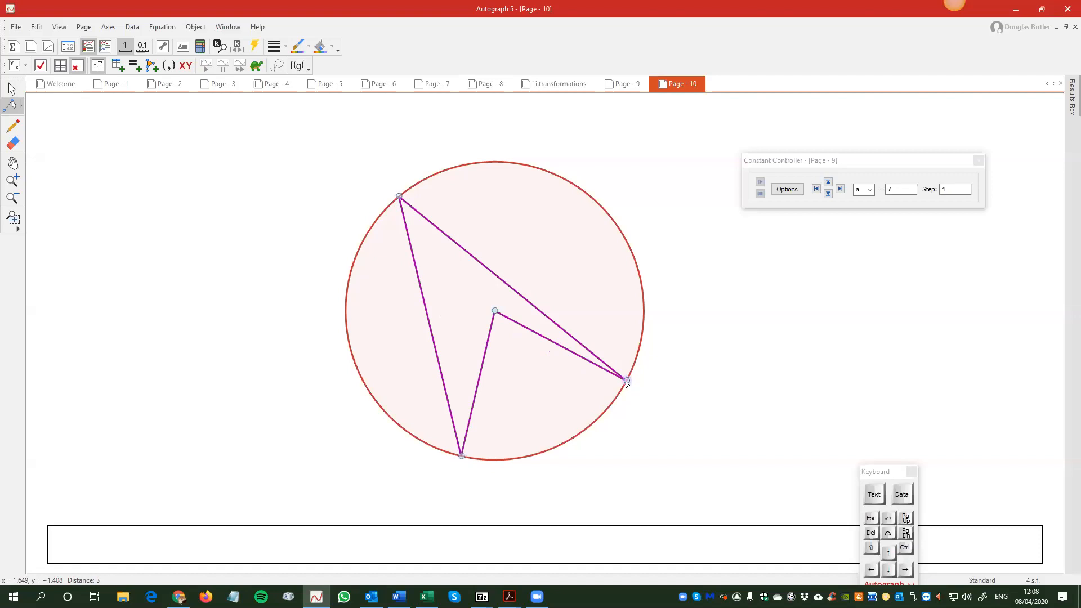
{"action": "left_click", "coordinate": [171, 172]}
Step: Move the upper-left circumference point slightly clockwise along the circle
{"action": "left_click", "coordinate": [11, 88]}
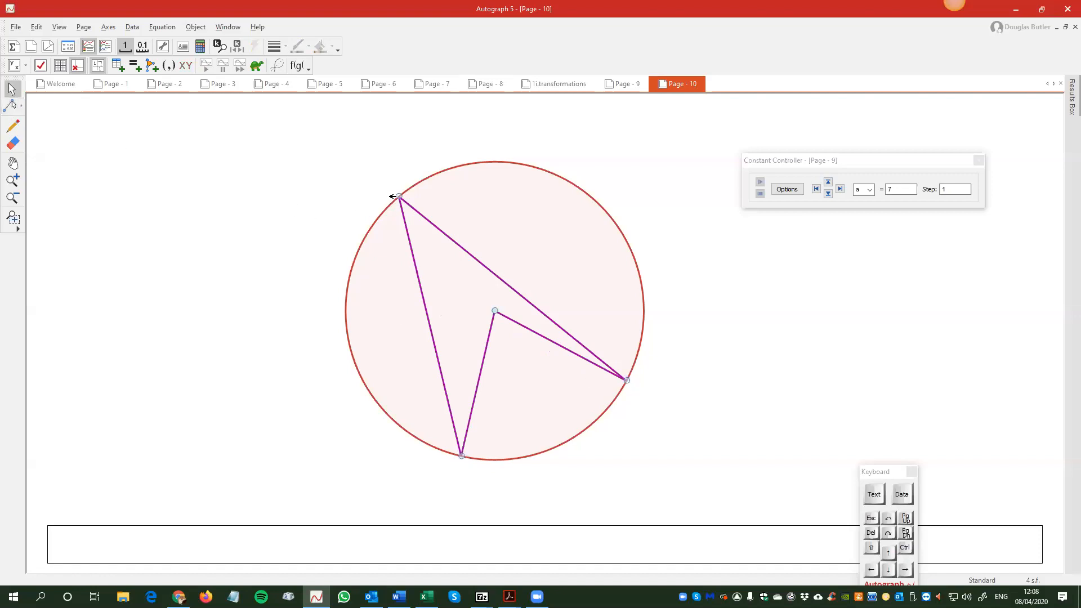
{"action": "left_click_drag", "start_coordinate": [397, 197], "coordinate": [427, 208]}
{"action": "left_click", "coordinate": [773, 439]}
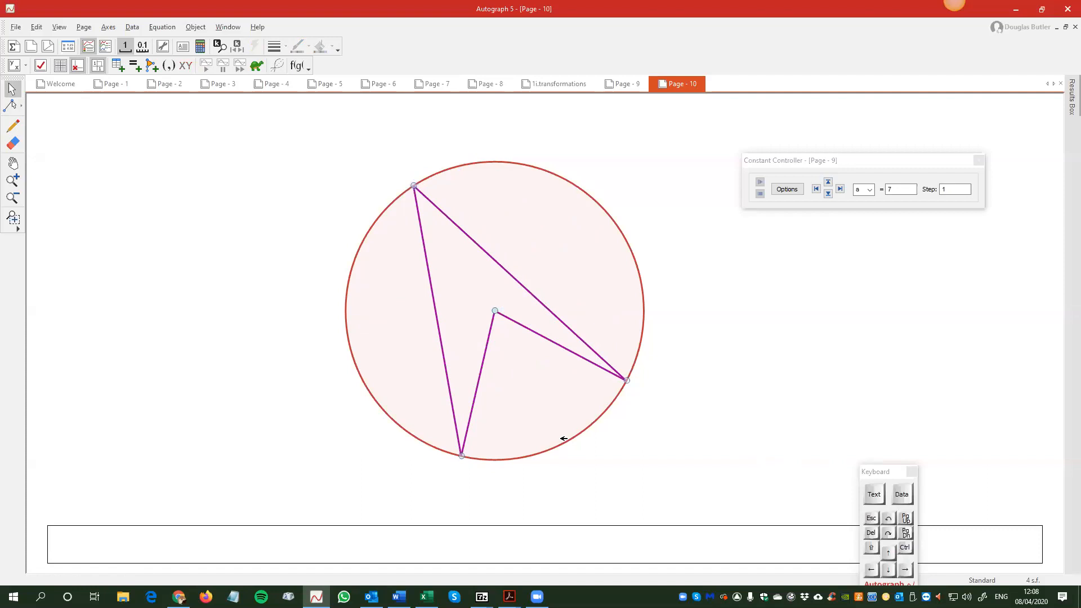
Step: Create a labelled angle measure at the circle's centre between the bottom and lower-right points, allowing reflex angles
{"action": "left_click_drag", "start_coordinate": [459, 455], "coordinate": [464, 456]}
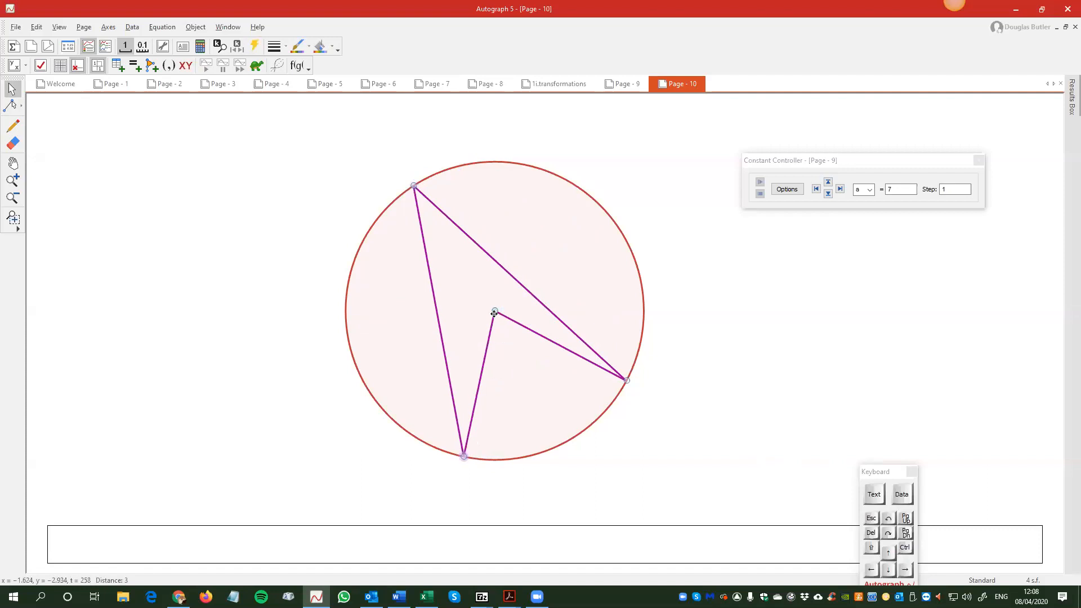
{"action": "left_click", "coordinate": [628, 382]}
{"action": "right_click", "coordinate": [720, 249]}
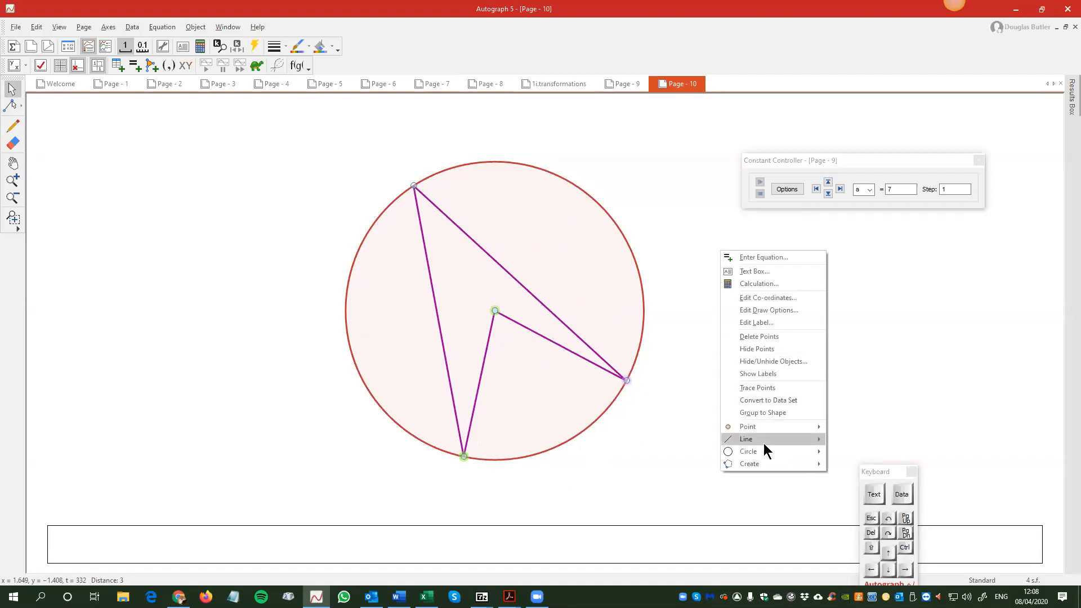
{"action": "mouse_move", "coordinate": [768, 463]}
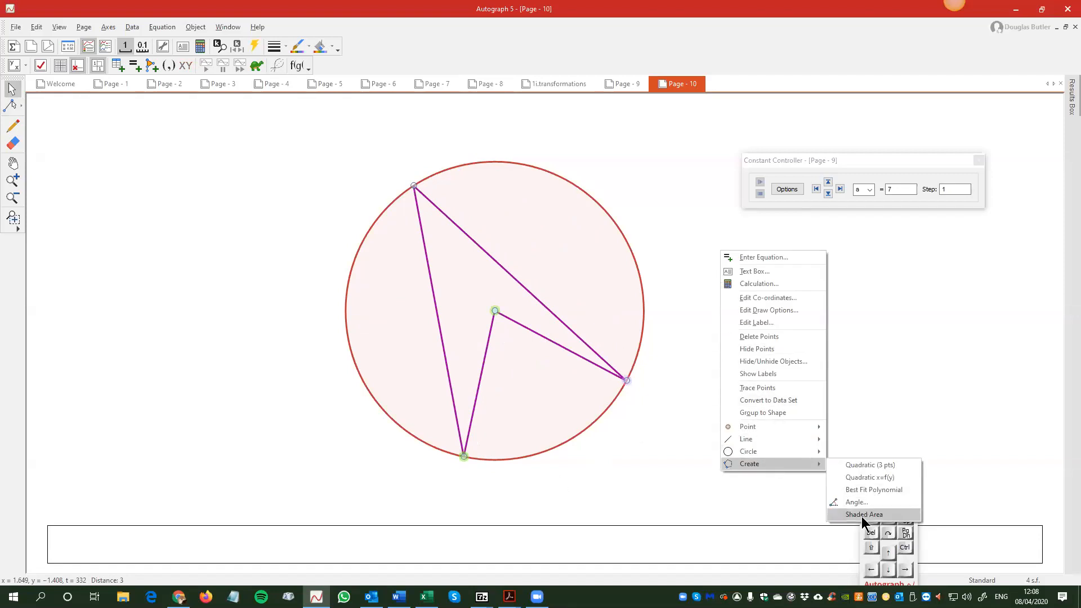
{"action": "left_click", "coordinate": [857, 503]}
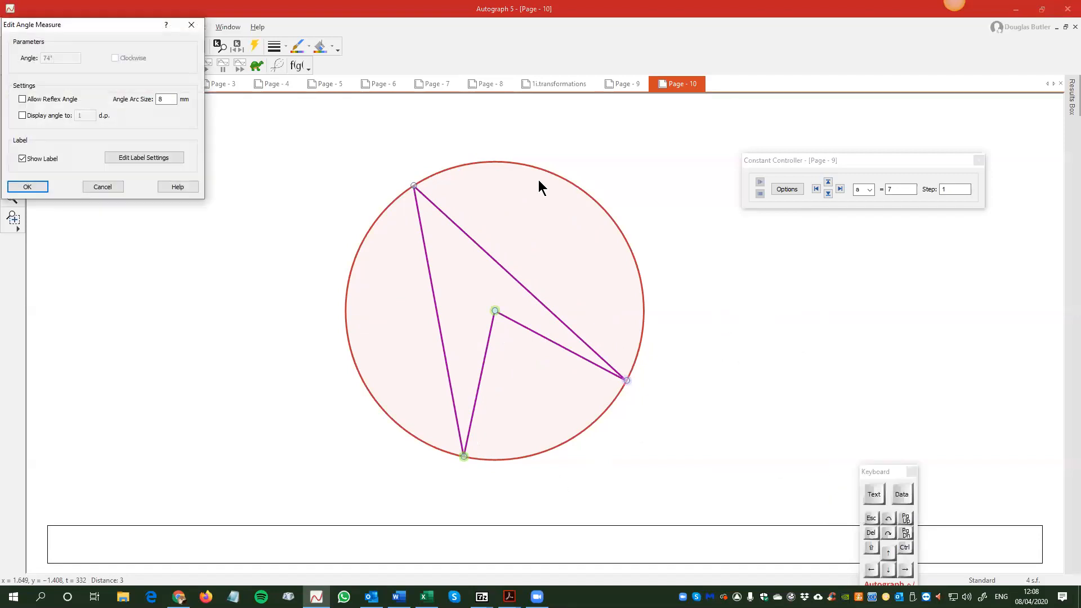
{"action": "left_click", "coordinate": [24, 99]}
{"action": "left_click", "coordinate": [27, 187]}
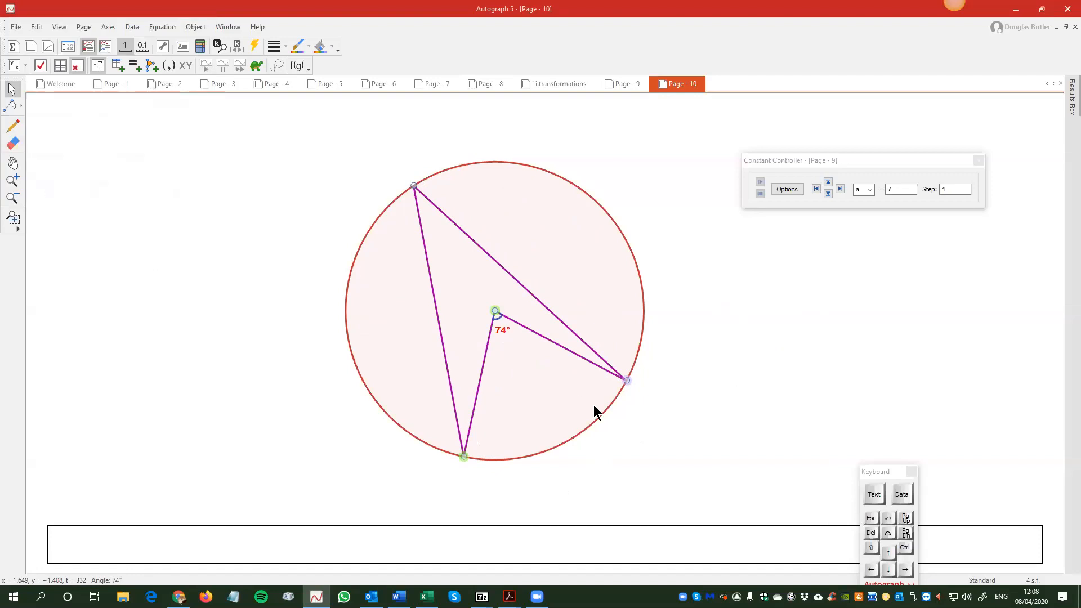
{"action": "left_click", "coordinate": [618, 419]}
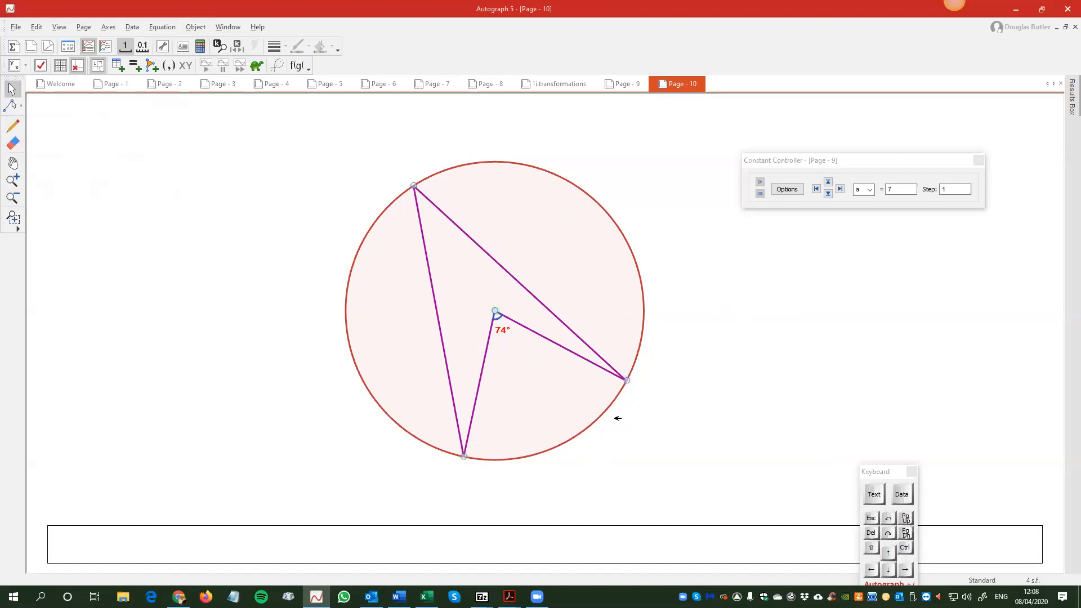
Step: Create a labelled angle measure at the upper-left circumference point between the bottom and lower-right points
{"action": "left_click", "coordinate": [461, 457]}
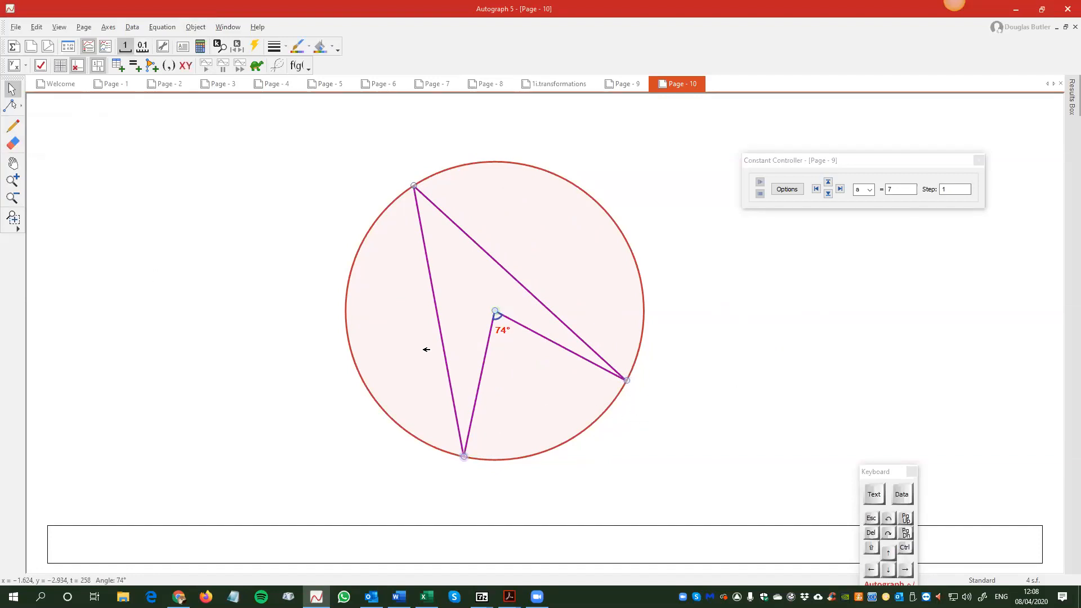
{"action": "left_click", "coordinate": [414, 184], "text": "shift"}
{"action": "left_click", "coordinate": [628, 380], "text": "shift"}
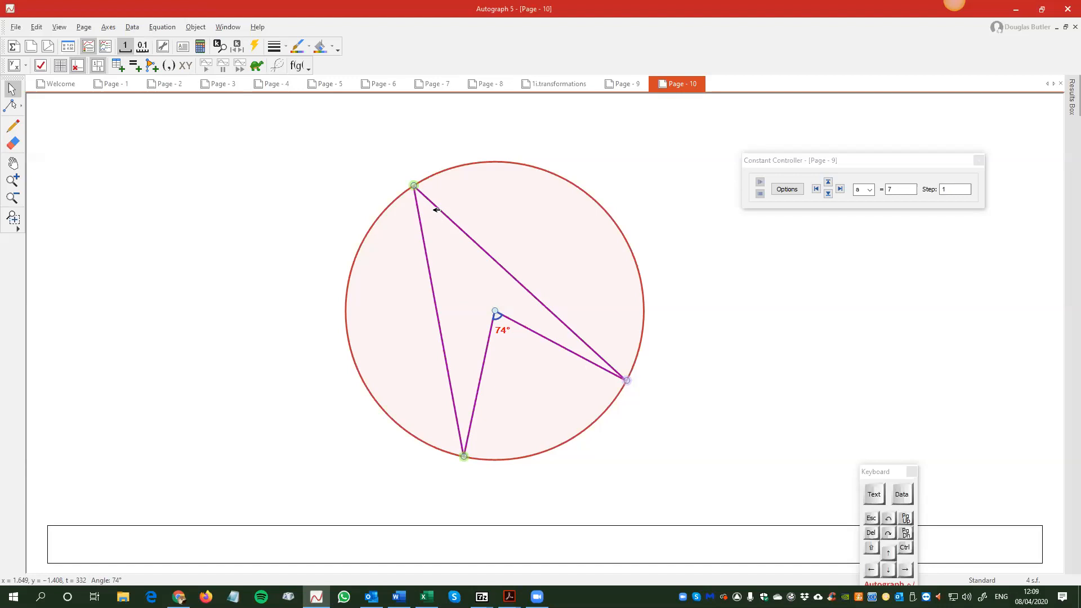
{"action": "right_click", "coordinate": [289, 167]}
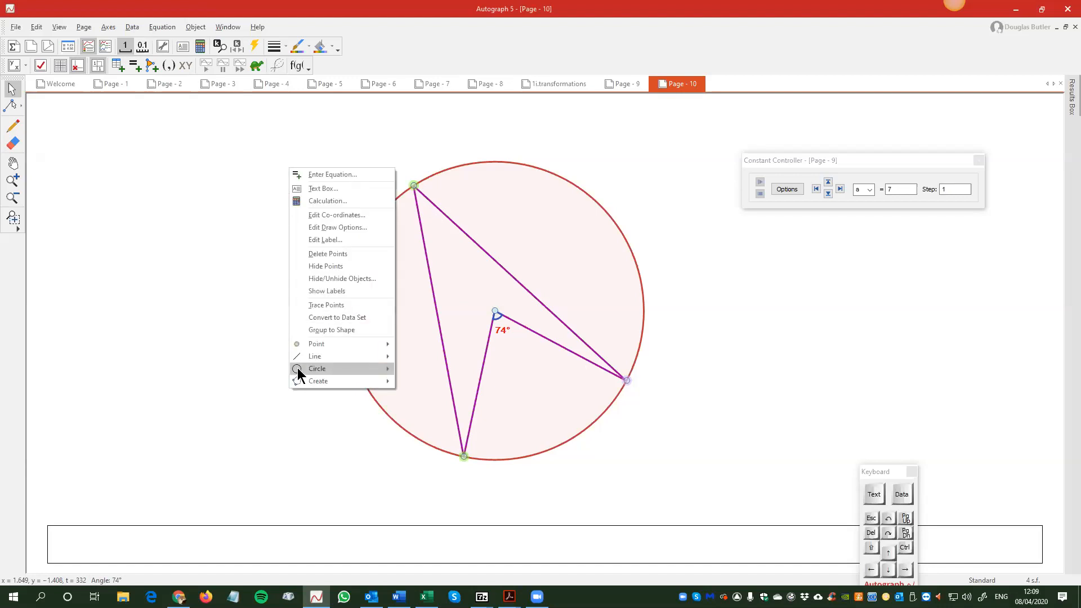
{"action": "mouse_move", "coordinate": [307, 380]}
{"action": "left_click", "coordinate": [444, 420]}
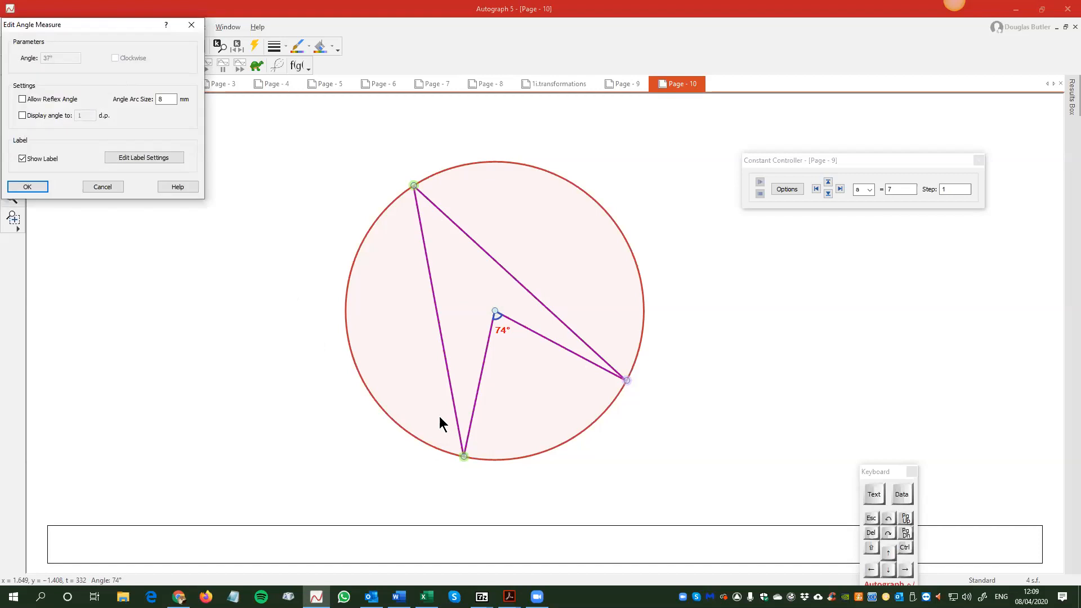
{"action": "left_click", "coordinate": [31, 186]}
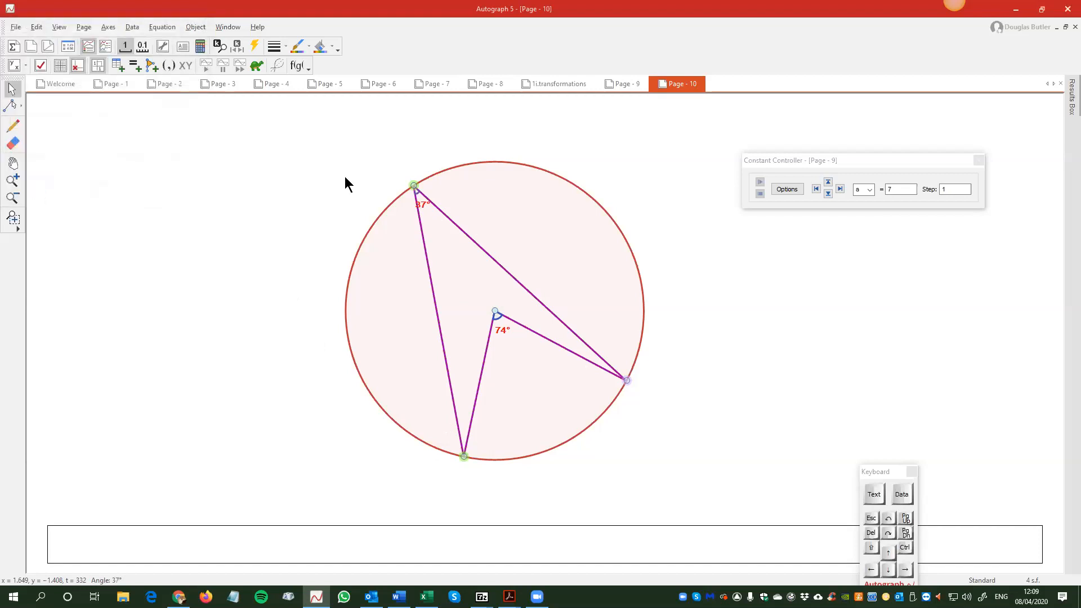
{"action": "left_click", "coordinate": [324, 270]}
Step: Move the lower-right point around the circle to make a 180° central angle, and shift the upper-left point to about (-2.93, 2.30)
{"action": "mouse_move", "coordinate": [627, 380]}
{"action": "left_mouse_down"}
{"action": "mouse_move", "coordinate": [644, 316]}
{"action": "mouse_move", "coordinate": [638, 249]}
{"action": "mouse_move", "coordinate": [565, 188]}
{"action": "mouse_move", "coordinate": [522, 178]}
{"action": "left_mouse_up"}
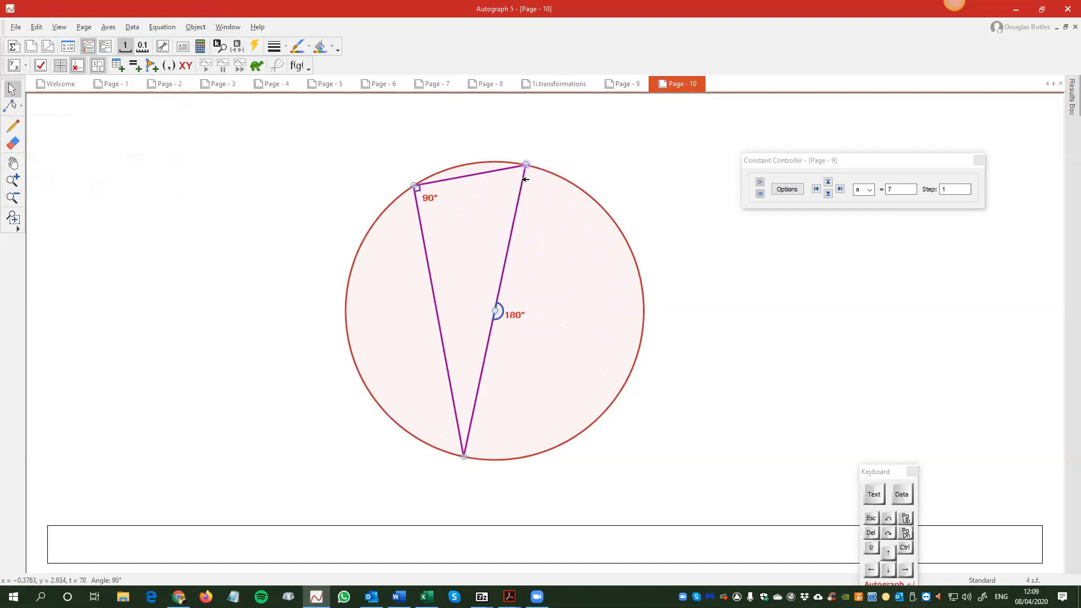
{"action": "mouse_move", "coordinate": [420, 195]}
{"action": "left_mouse_down"}
{"action": "mouse_move", "coordinate": [418, 181]}
{"action": "mouse_move", "coordinate": [440, 169]}
{"action": "mouse_move", "coordinate": [483, 165]}
{"action": "mouse_move", "coordinate": [426, 180]}
{"action": "mouse_move", "coordinate": [333, 332]}
{"action": "mouse_move", "coordinate": [377, 411]}
{"action": "mouse_move", "coordinate": [415, 441]}
{"action": "mouse_move", "coordinate": [478, 461]}
{"action": "mouse_move", "coordinate": [563, 449]}
{"action": "mouse_move", "coordinate": [671, 316]}
{"action": "mouse_move", "coordinate": [608, 213]}
{"action": "mouse_move", "coordinate": [448, 197]}
{"action": "mouse_move", "coordinate": [408, 247]}
{"action": "mouse_move", "coordinate": [428, 226]}
{"action": "left_mouse_up"}
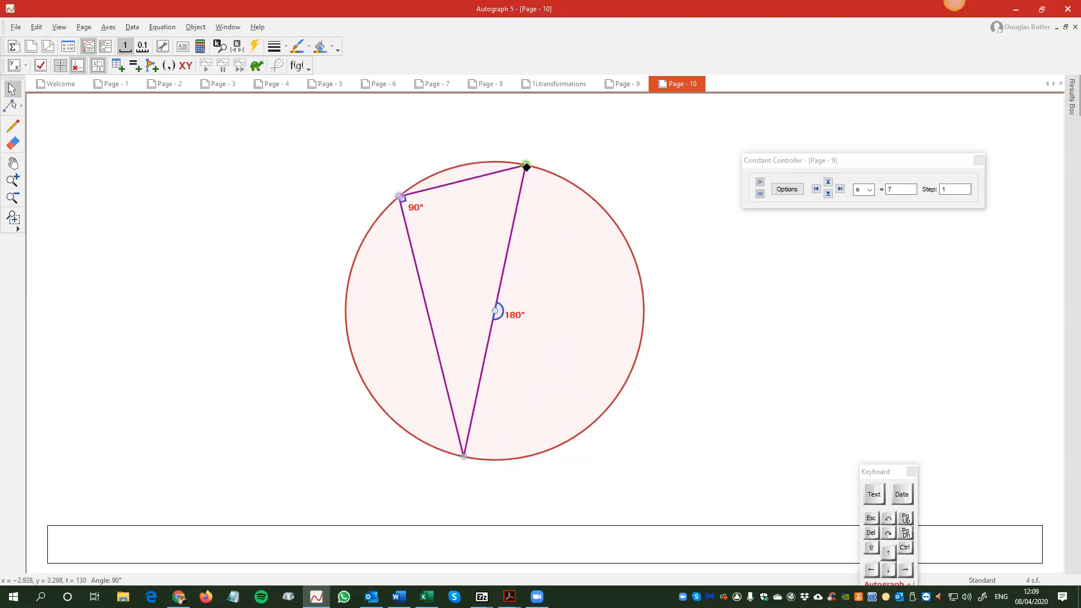
Step: Move the chord endpoint from the top back down the circle's right side until it is almost level with the centre
{"action": "left_click_drag", "start_coordinate": [526, 165], "coordinate": [646, 217]}
{"action": "left_click", "coordinate": [639, 191]}
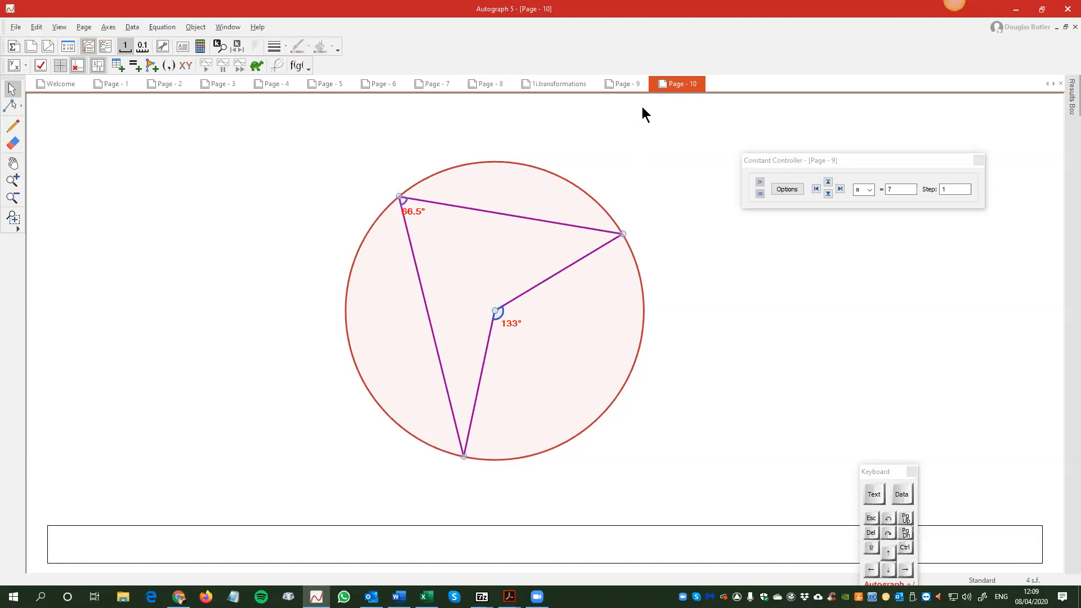
{"action": "left_click", "coordinate": [396, 196]}
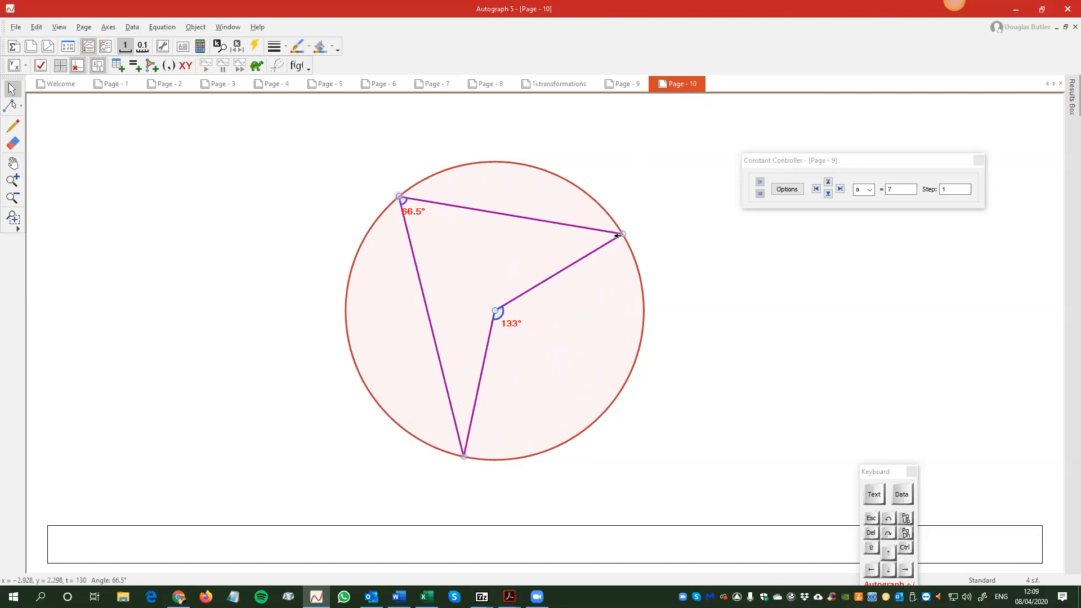
{"action": "left_click_drag", "start_coordinate": [622, 234], "coordinate": [647, 280]}
{"action": "left_click", "coordinate": [493, 210]}
Step: Set the upper-left circumference point to animate in Automatic - Repeat mode from 0 to 360 with step 4
{"action": "left_click", "coordinate": [397, 195]}
{"action": "left_click", "coordinate": [256, 47]}
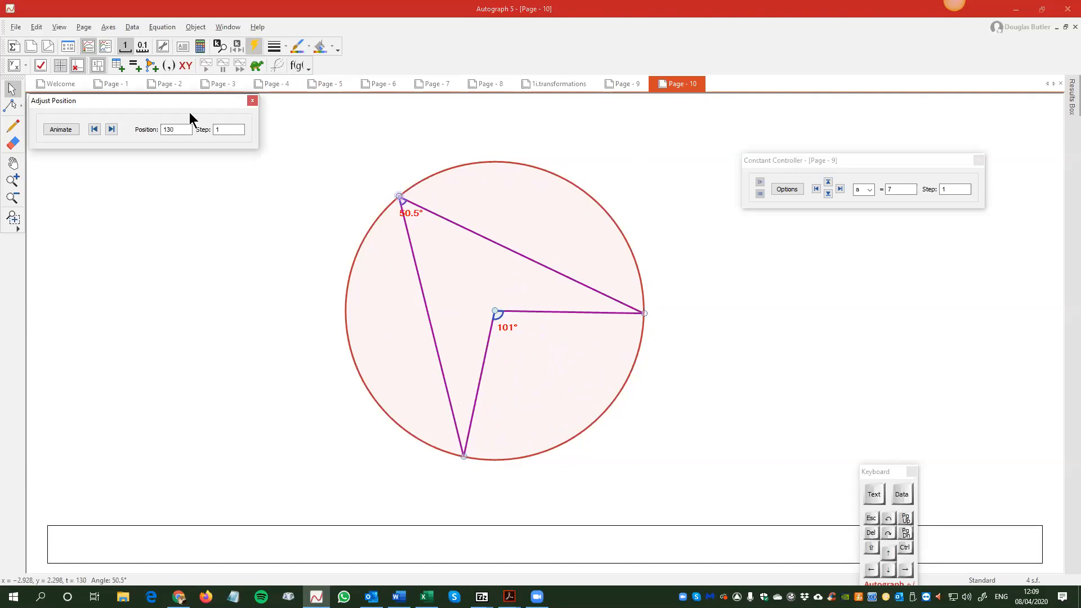
{"action": "left_click", "coordinate": [97, 146]}
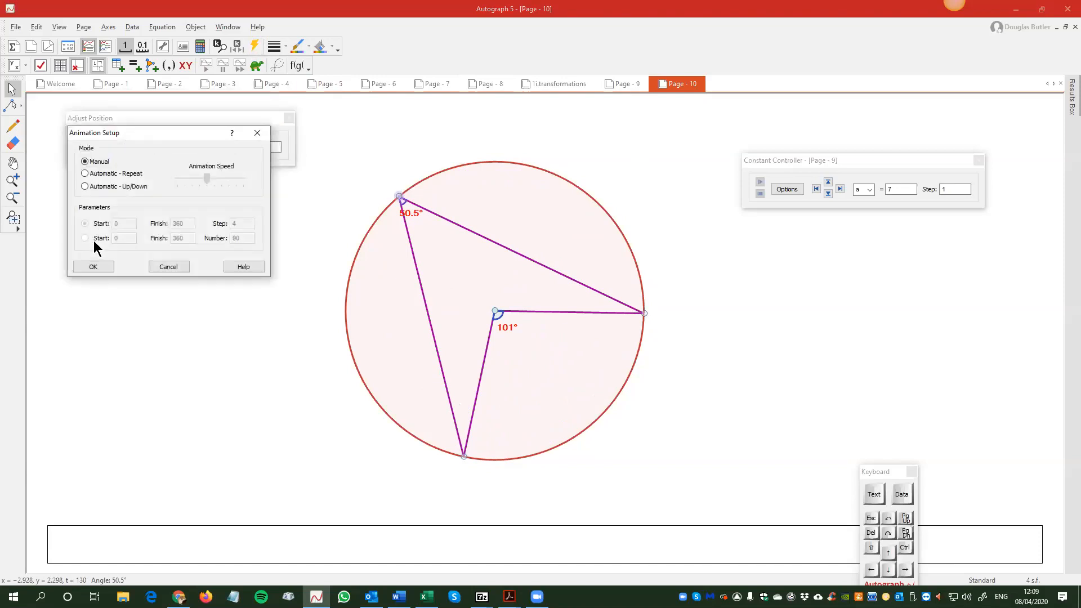
{"action": "left_click", "coordinate": [85, 172]}
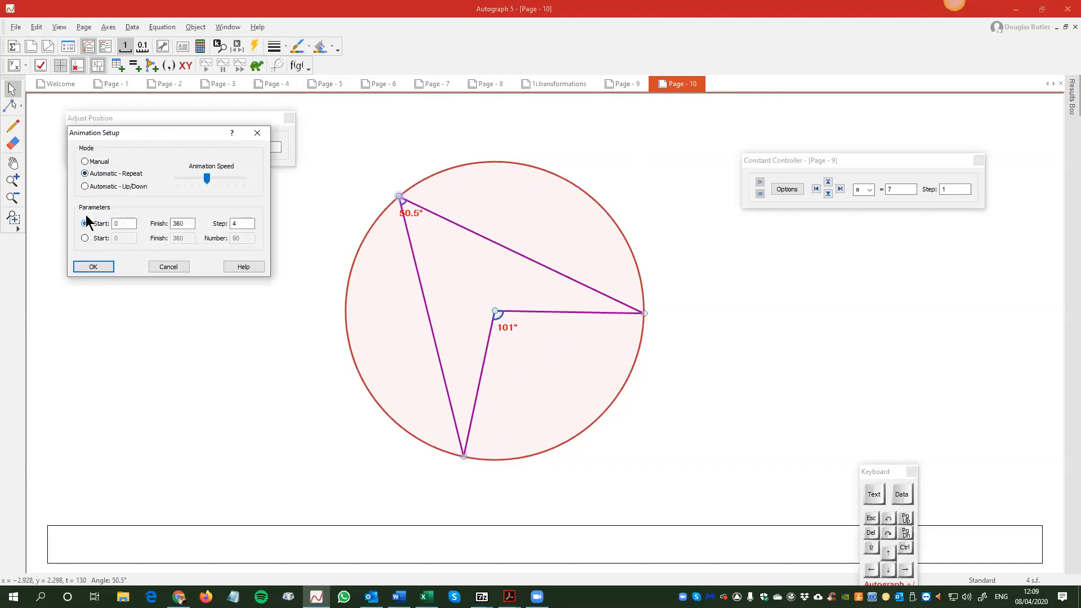
{"action": "left_click", "coordinate": [97, 267]}
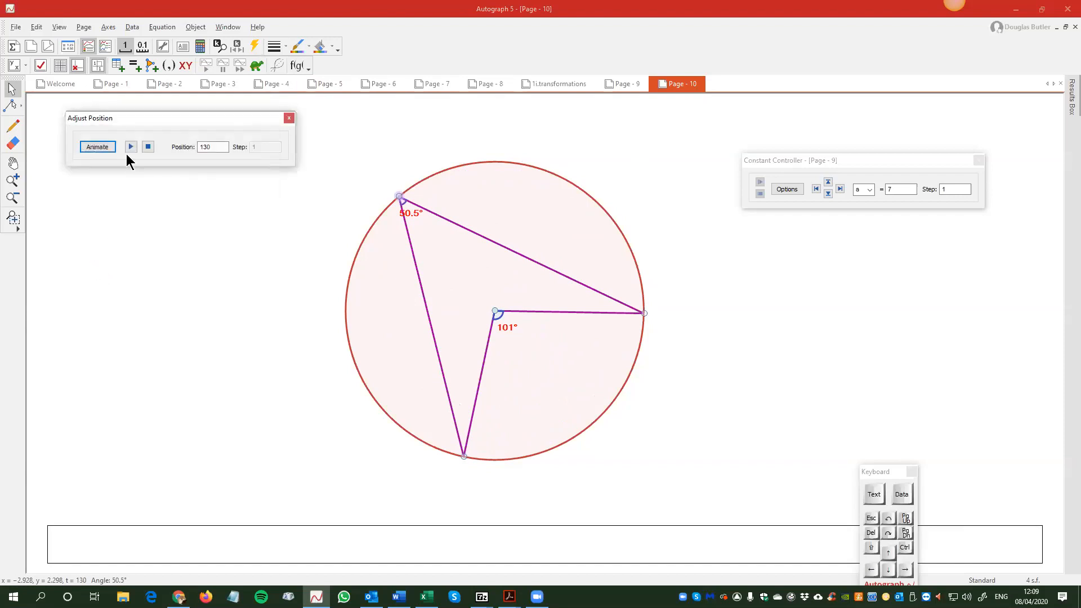
Step: Run the point's animation around the circle, close its position control and move the Constant Controller clear of the circle
{"action": "left_click", "coordinate": [130, 148]}
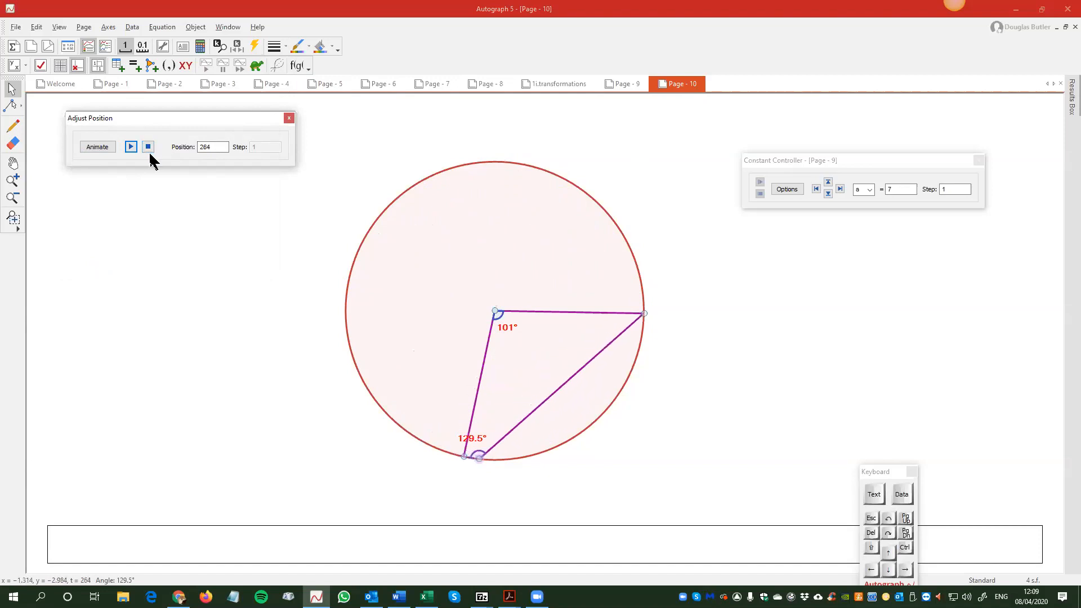
{"action": "left_click", "coordinate": [289, 117]}
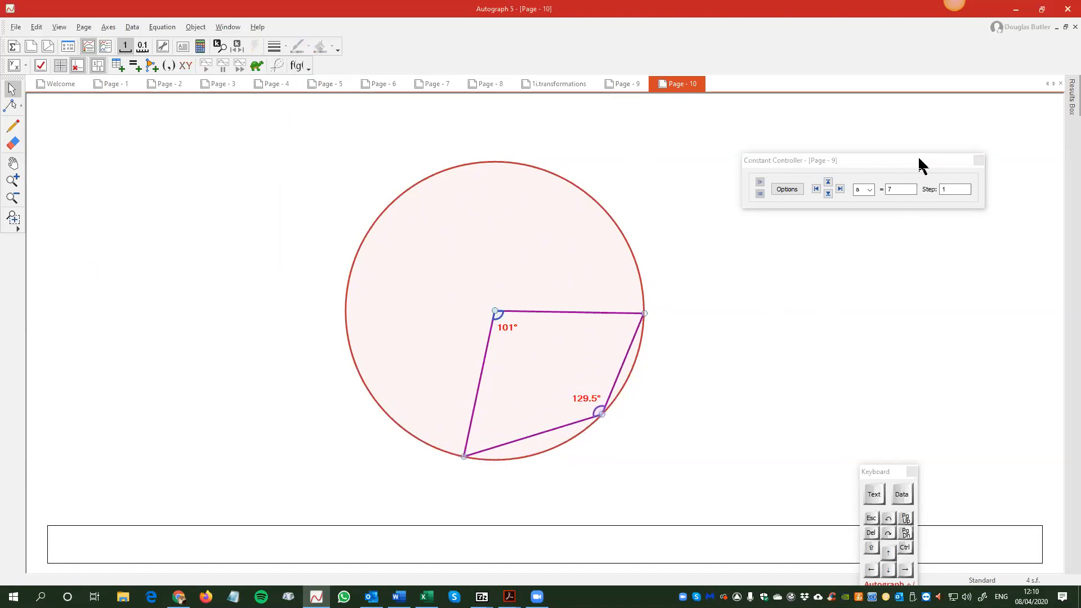
{"action": "left_click_drag", "start_coordinate": [921, 163], "coordinate": [976, 117]}
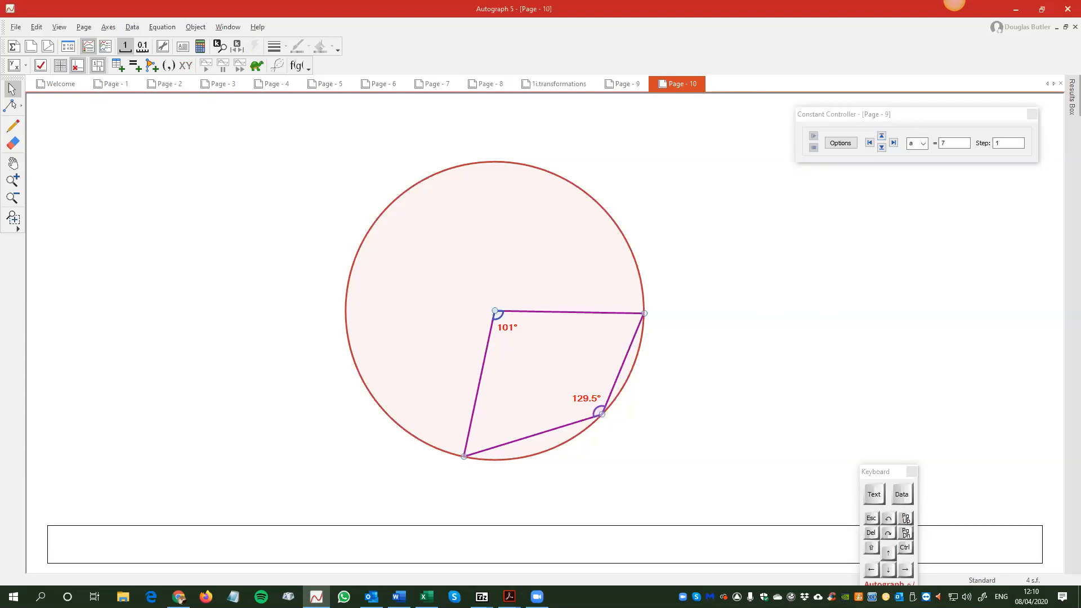
Step: Switch to webinar.docx in Word and review the topic outline from the vectors section through Session 2's inverse functions section
{"action": "key", "text": "alt+Tab"}
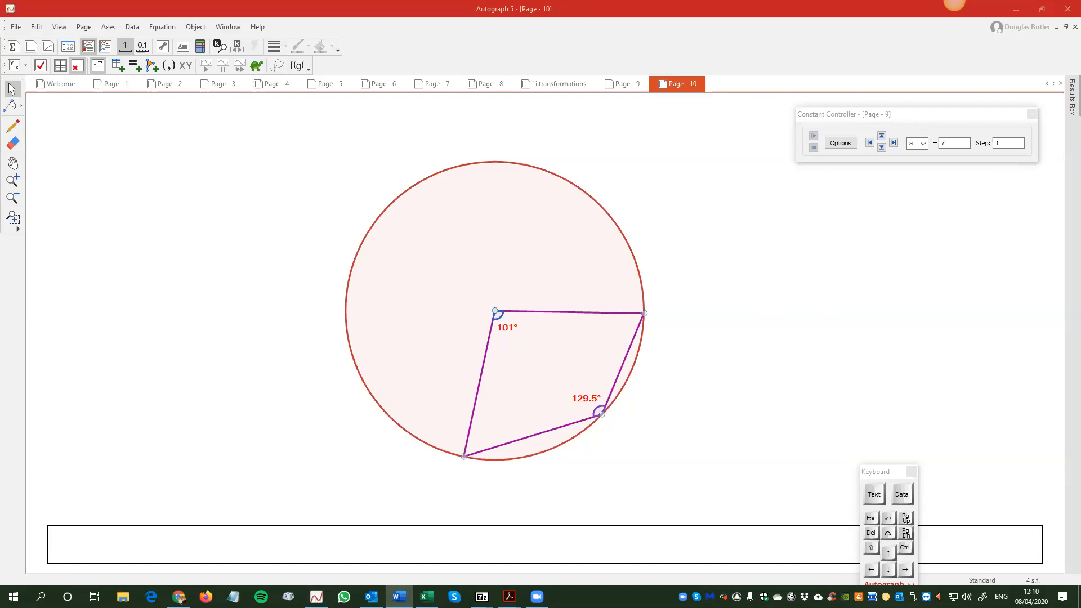
{"action": "key", "text": "alt+Tab"}
{"action": "scroll", "coordinate": [398, 248], "scroll_direction": "down", "scroll_amount": 1}
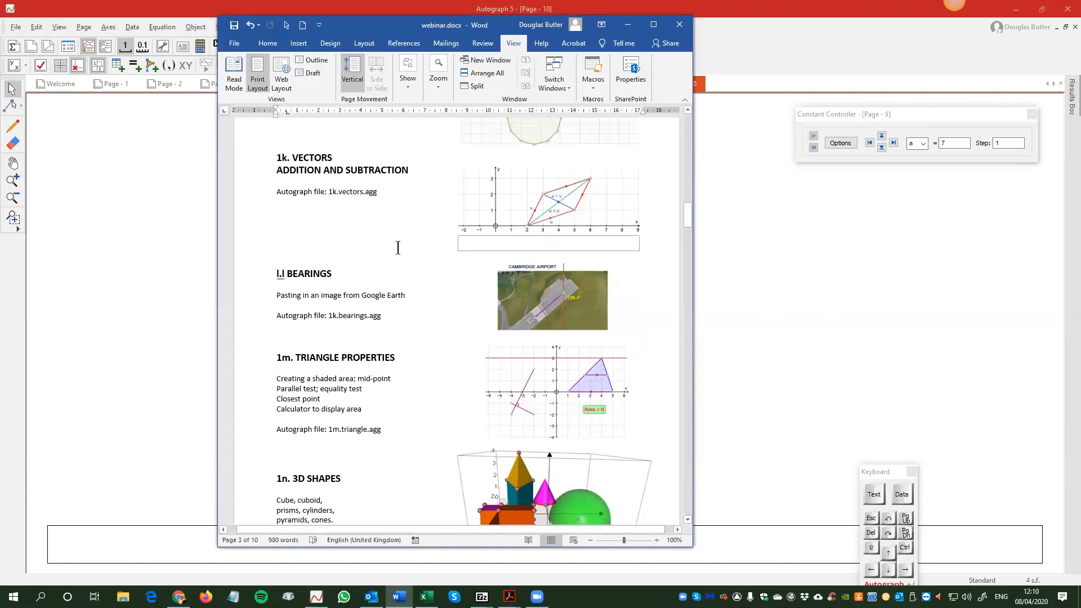
{"action": "scroll", "coordinate": [398, 248], "scroll_direction": "down", "scroll_amount": 3}
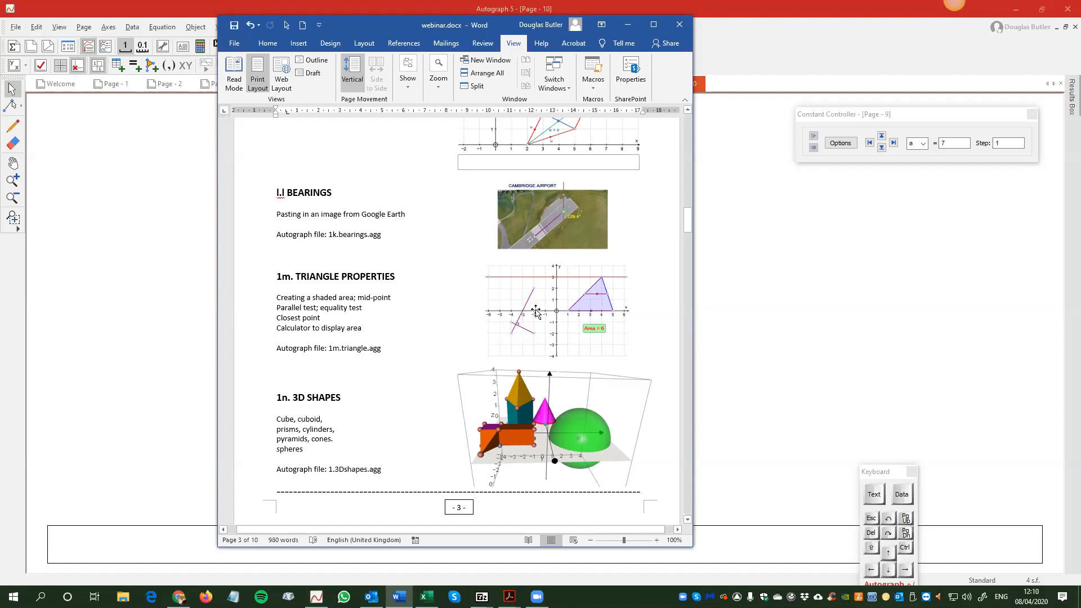
{"action": "scroll", "coordinate": [531, 298], "scroll_direction": "down", "scroll_amount": 1}
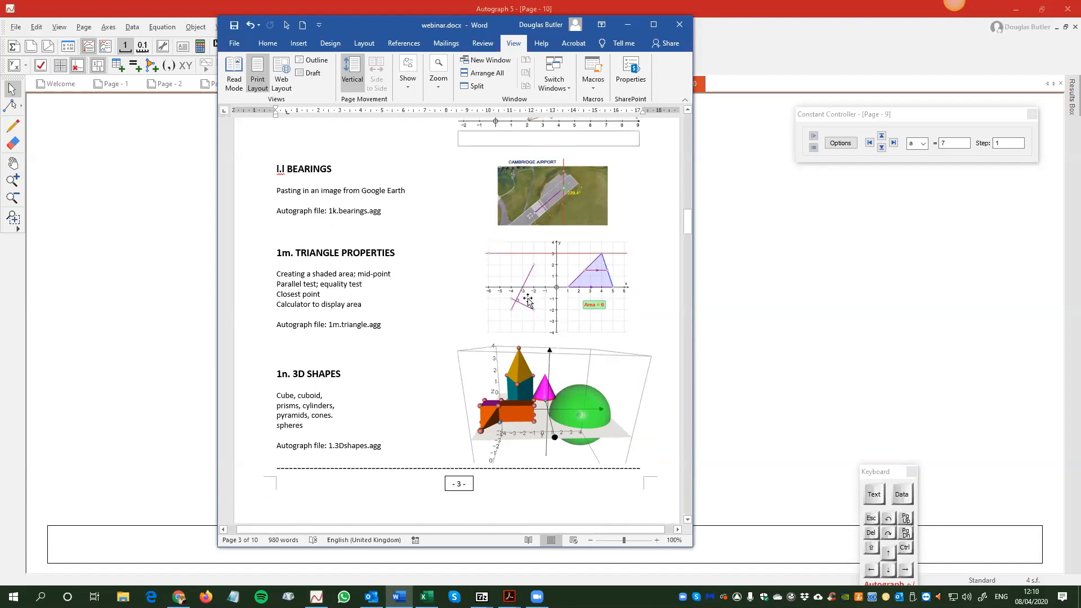
{"action": "scroll", "coordinate": [530, 301], "scroll_direction": "down", "scroll_amount": 1}
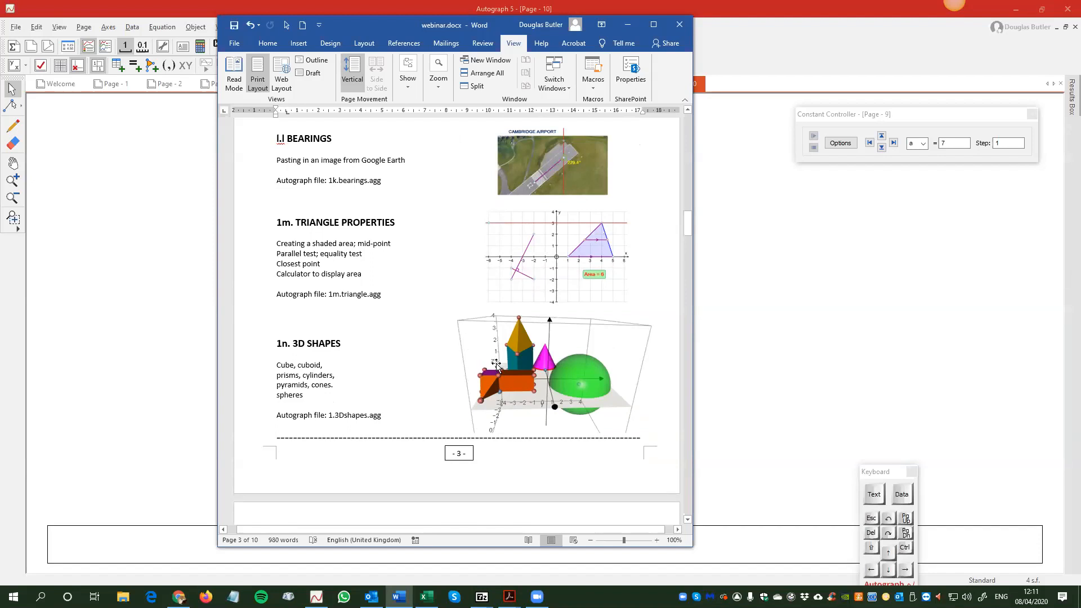
{"action": "scroll", "coordinate": [496, 366], "scroll_direction": "down", "scroll_amount": 1}
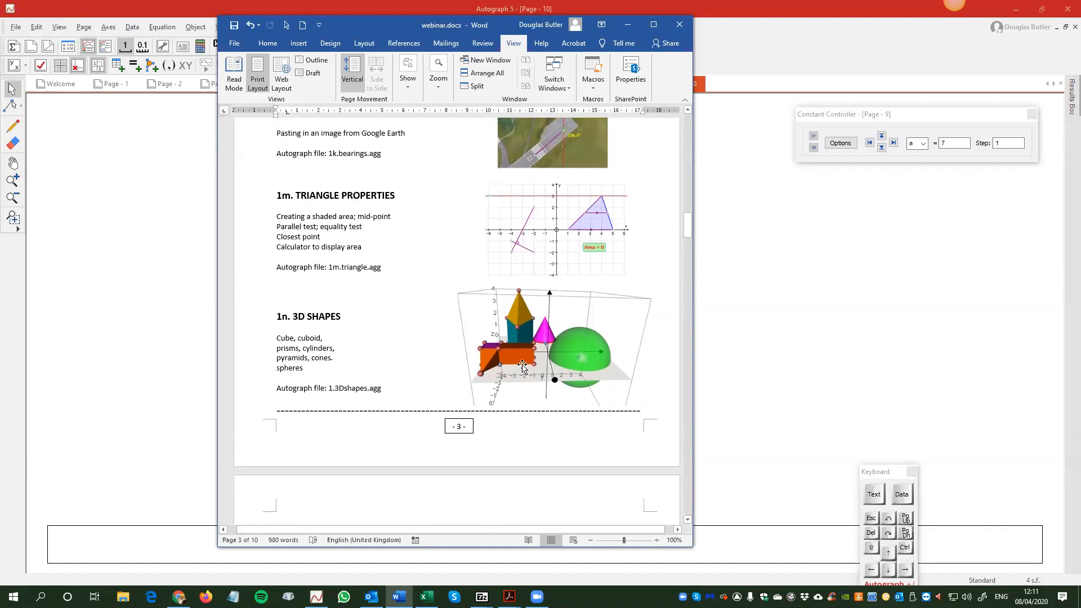
{"action": "scroll", "coordinate": [439, 332], "scroll_direction": "down", "scroll_amount": 9}
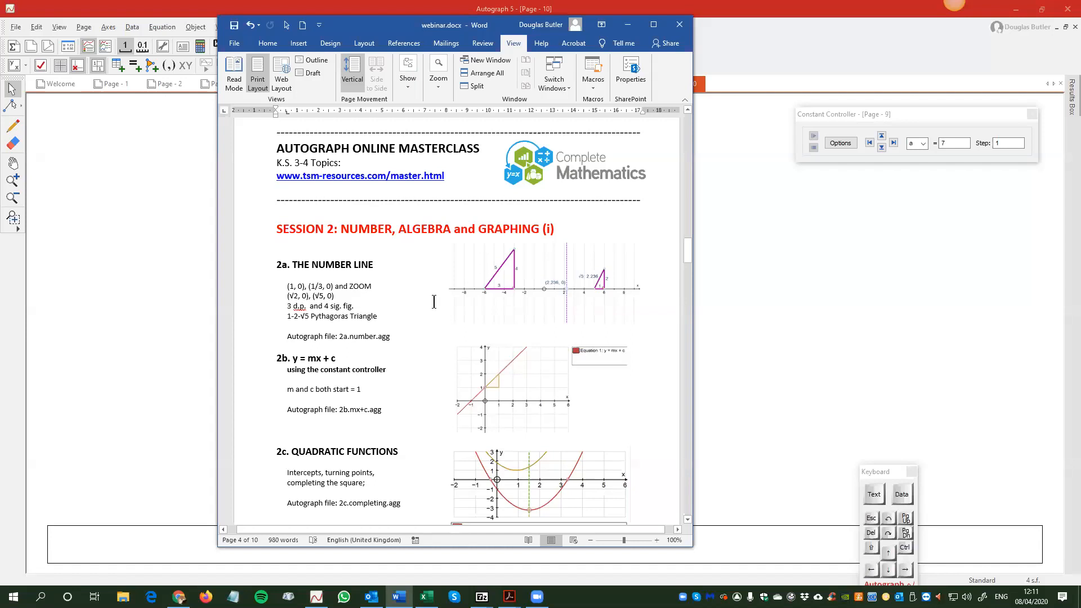
{"action": "scroll", "coordinate": [434, 303], "scroll_direction": "down", "scroll_amount": 1}
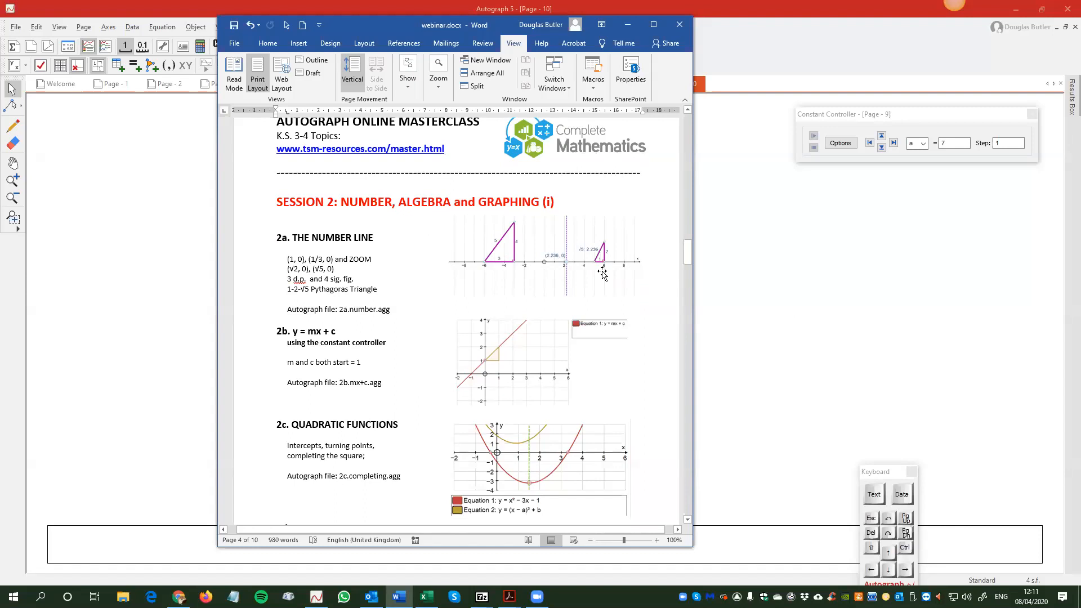
{"action": "scroll", "coordinate": [363, 340], "scroll_direction": "down", "scroll_amount": 3}
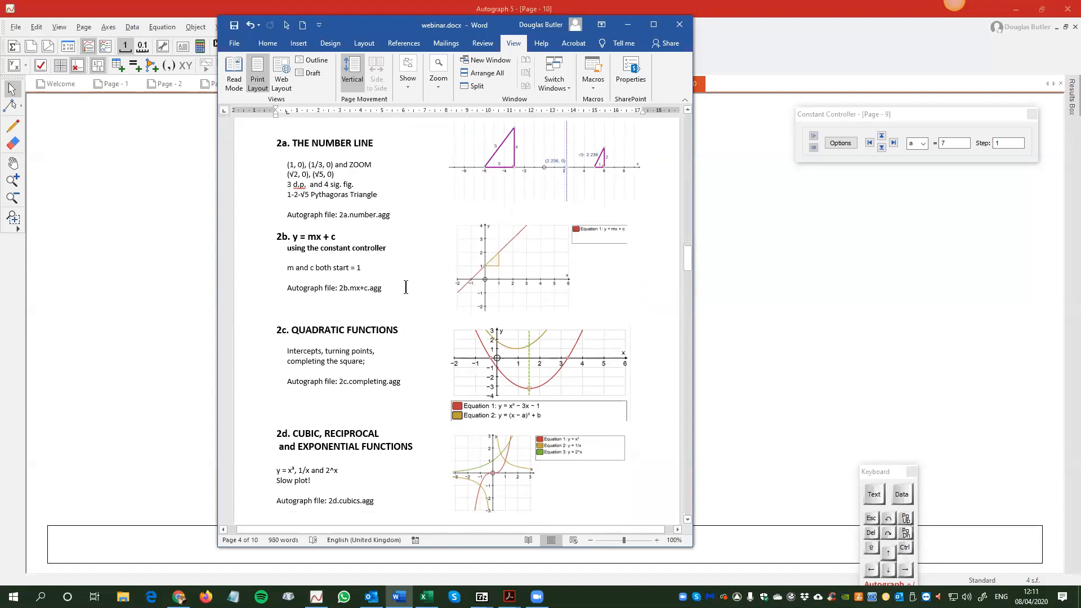
{"action": "scroll", "coordinate": [403, 287], "scroll_direction": "down", "scroll_amount": 4}
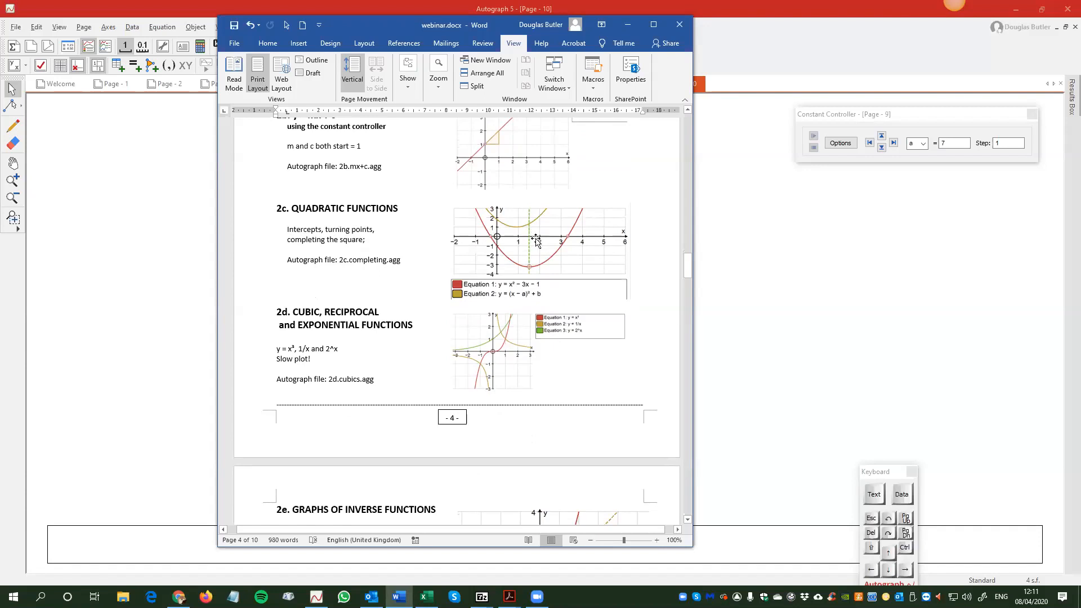
{"action": "scroll", "coordinate": [536, 241], "scroll_direction": "down", "scroll_amount": 3}
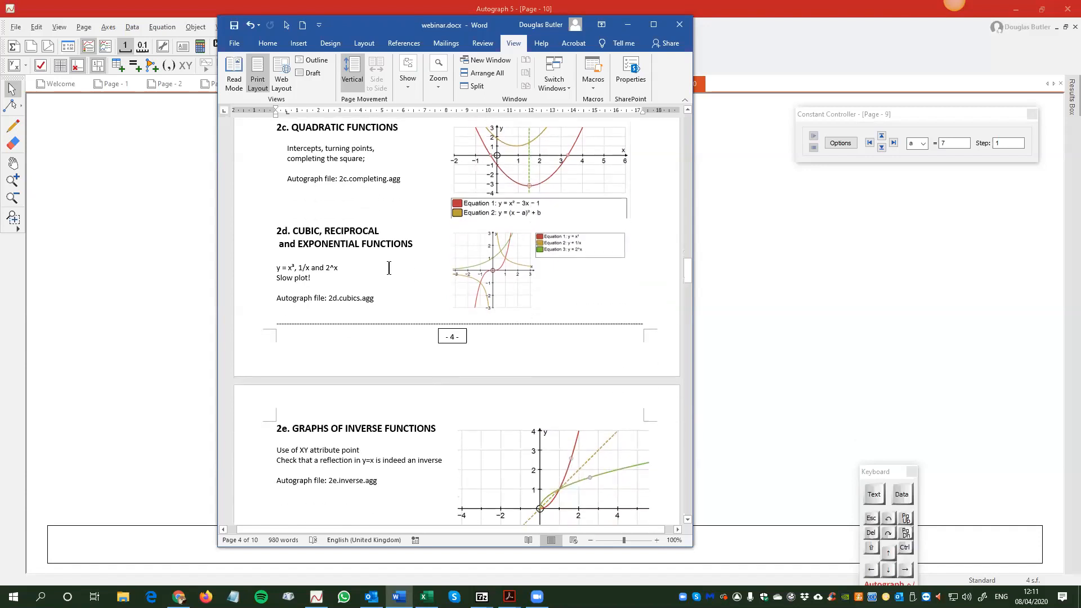